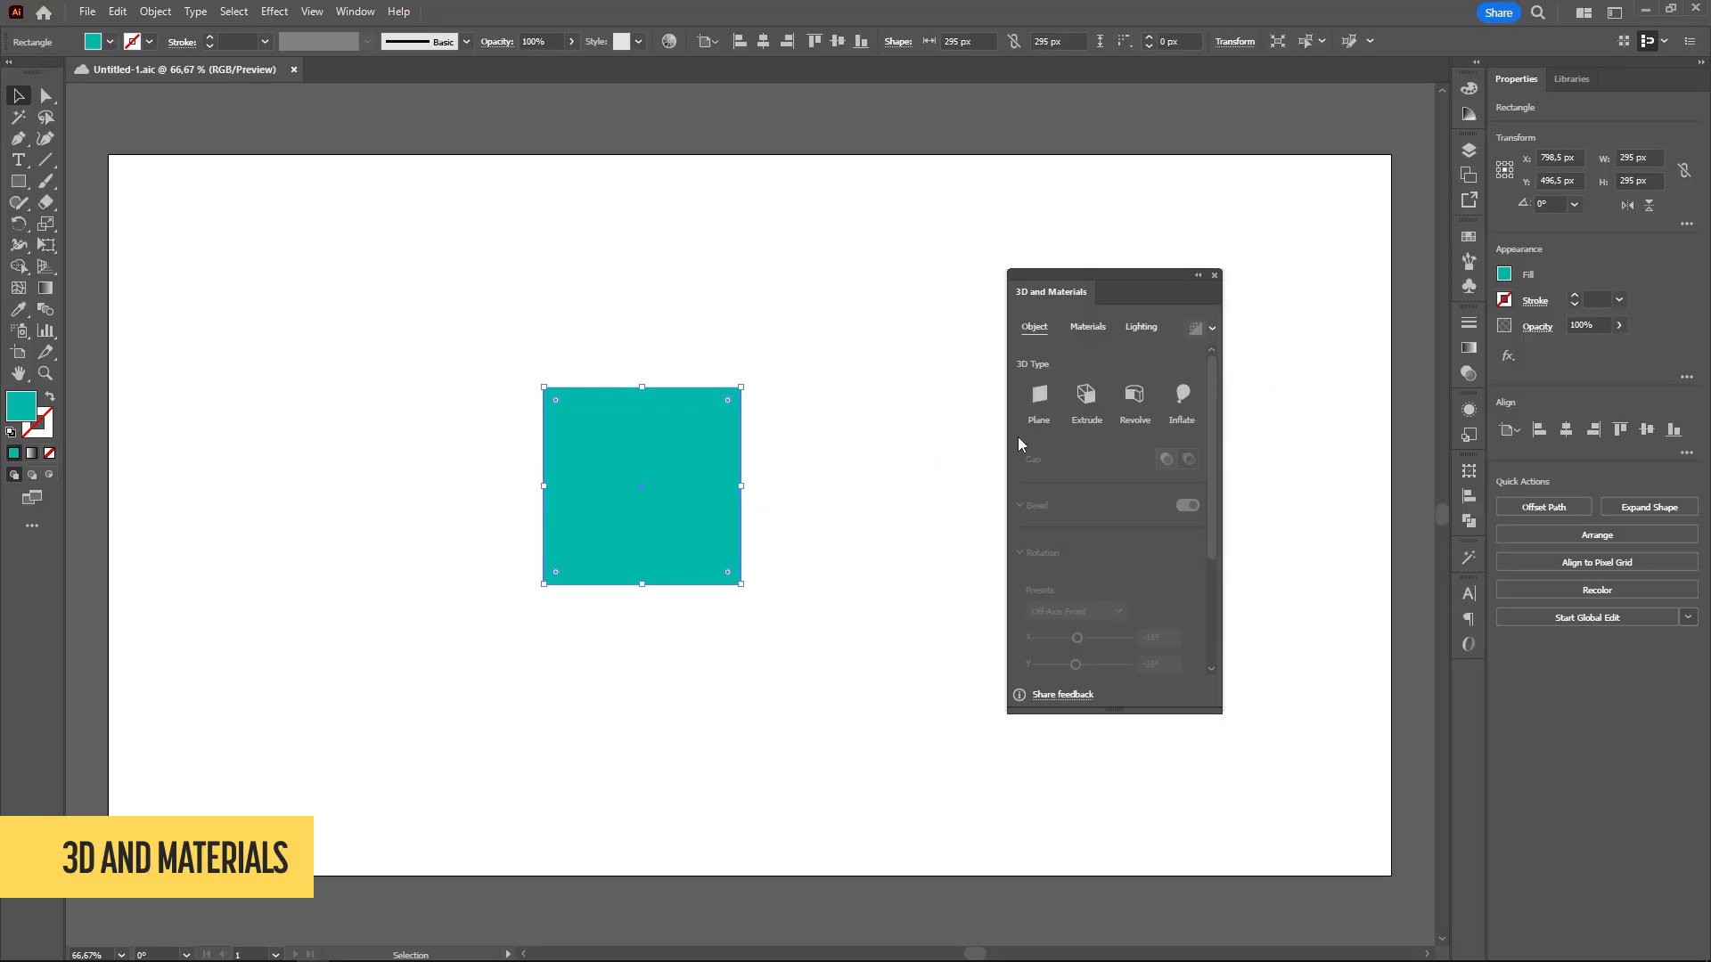
Extrude the teal square to a depth of about 408 px and give it a Round bevel with 4% width
left_click(1091, 396)
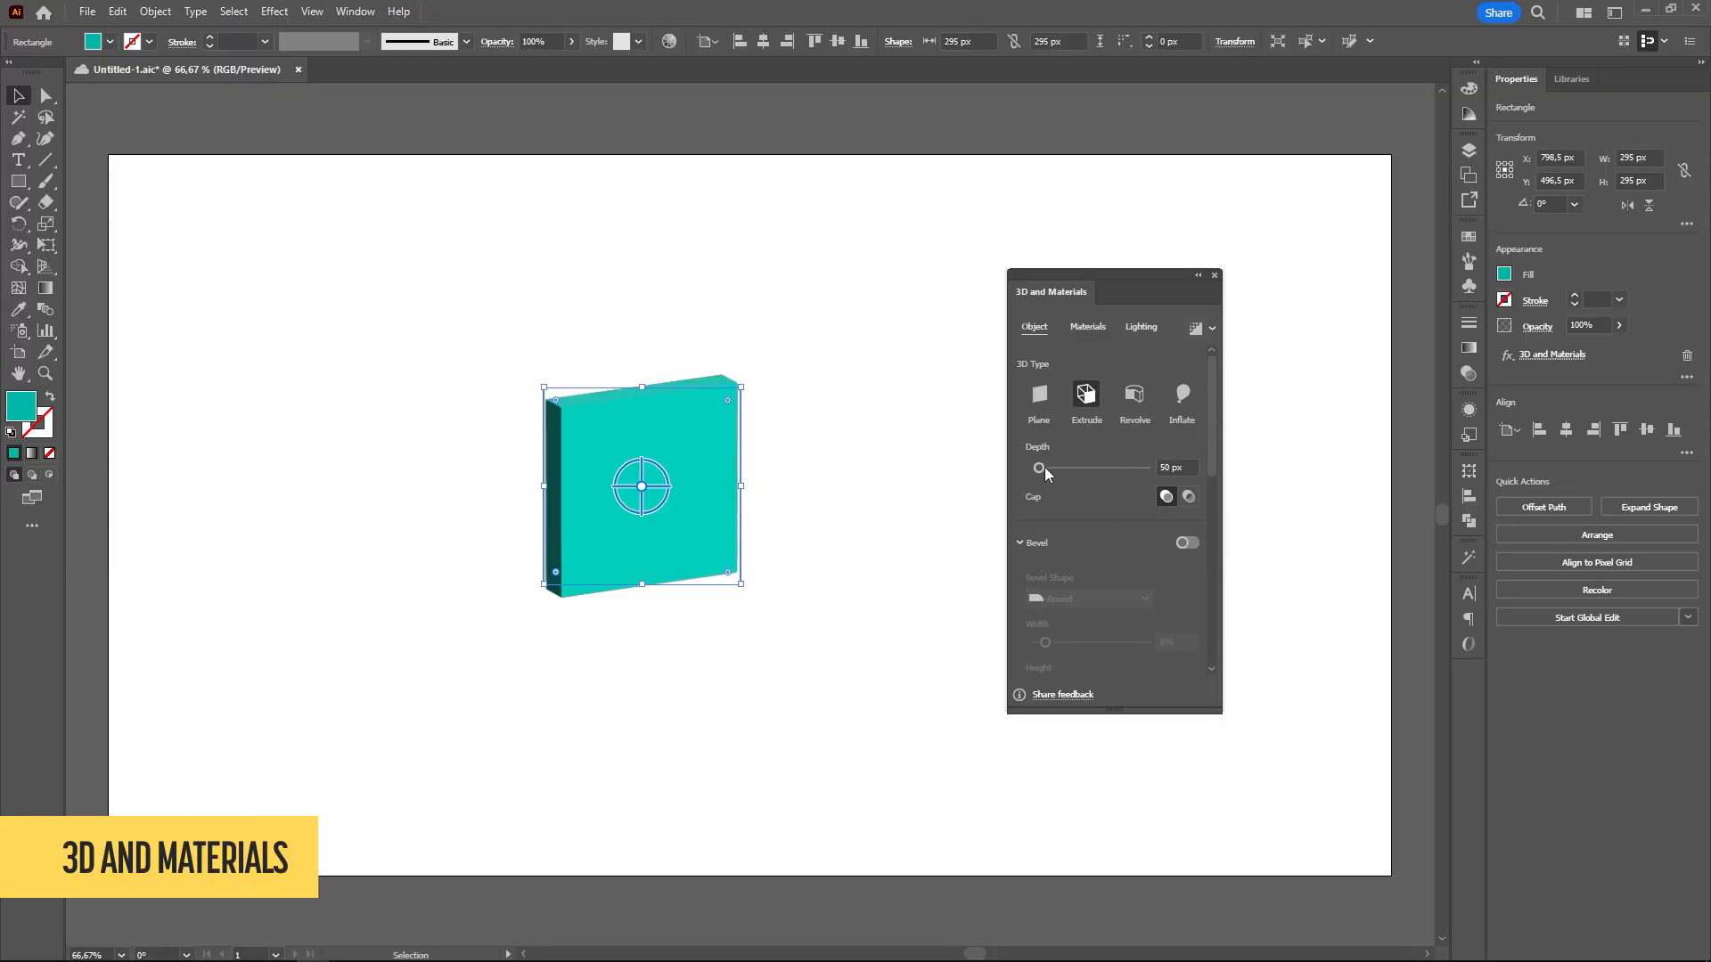
left_click_drag(1045, 468, 1061, 469)
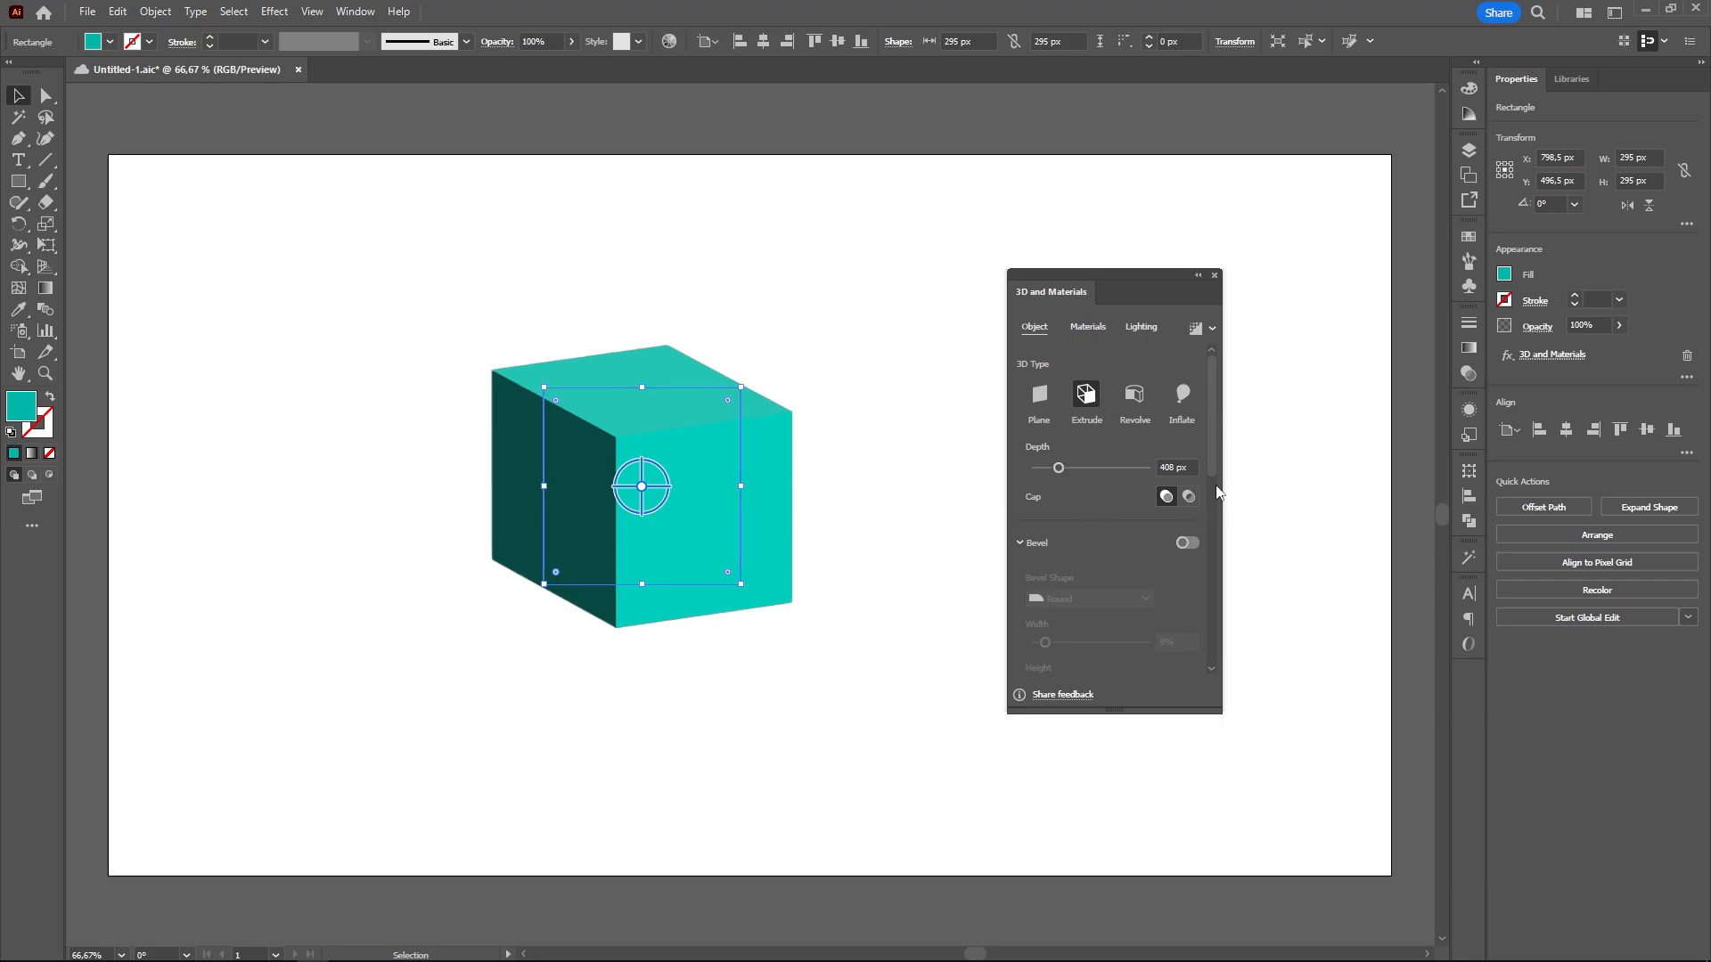
scroll(1216, 480, "down", 3)
left_click(1186, 421)
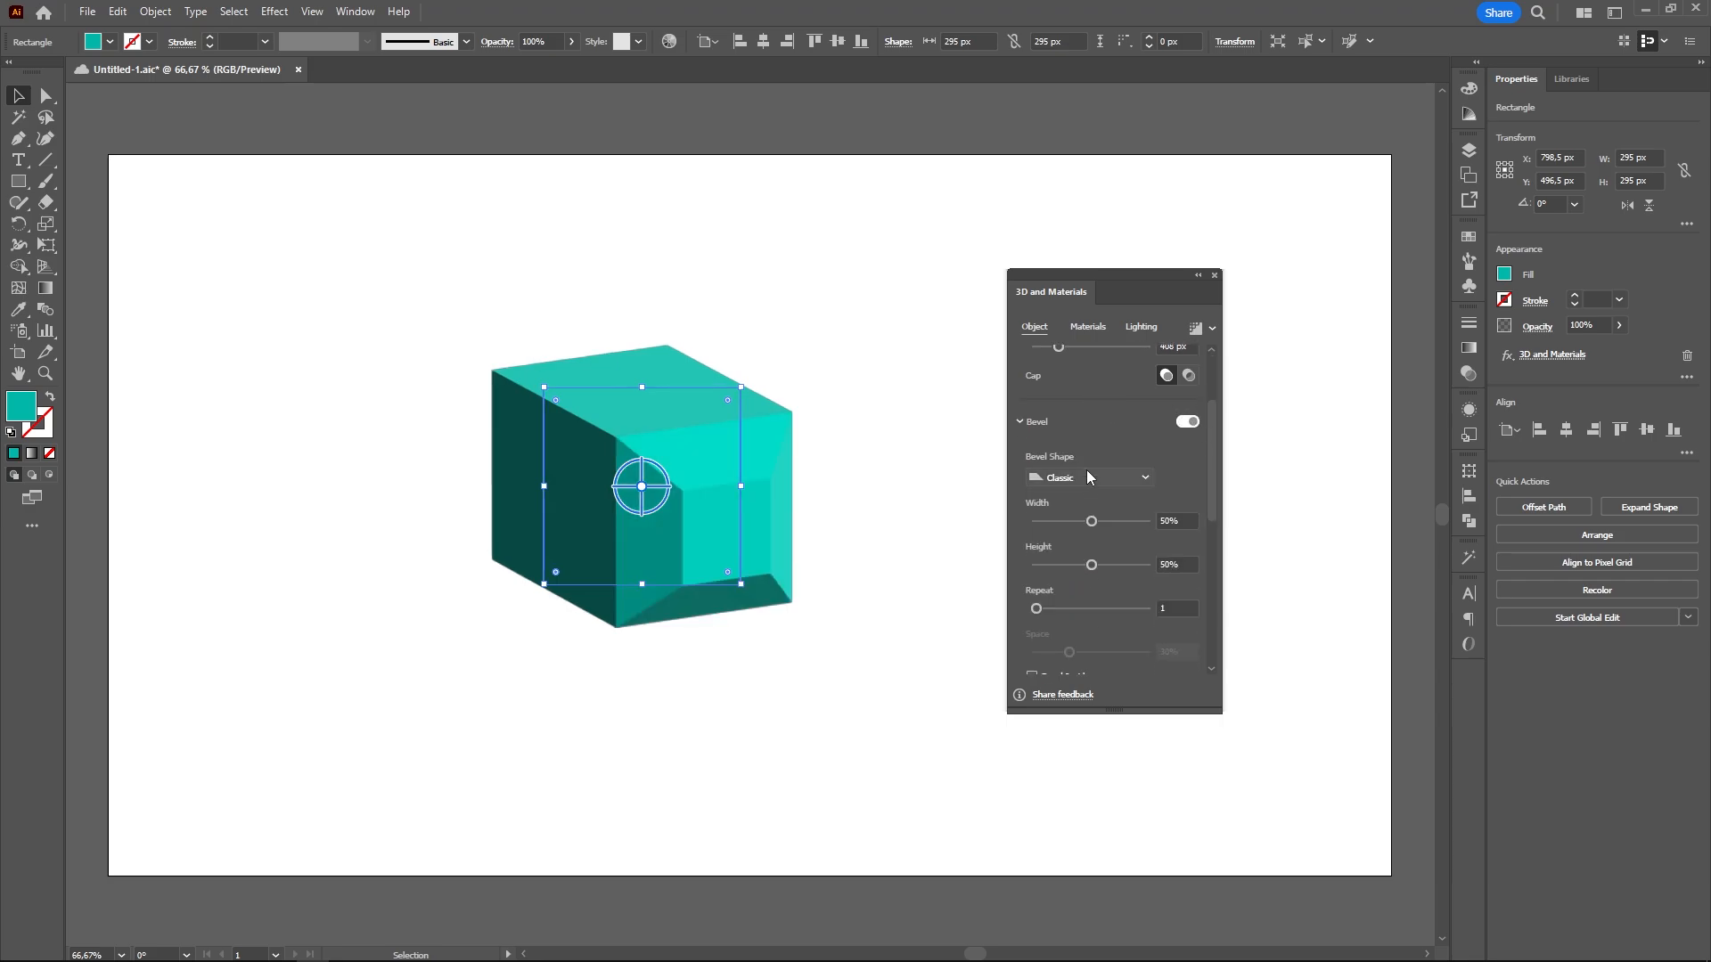
left_click(1088, 475)
left_click(1090, 517)
left_click_drag(1092, 524, 1040, 526)
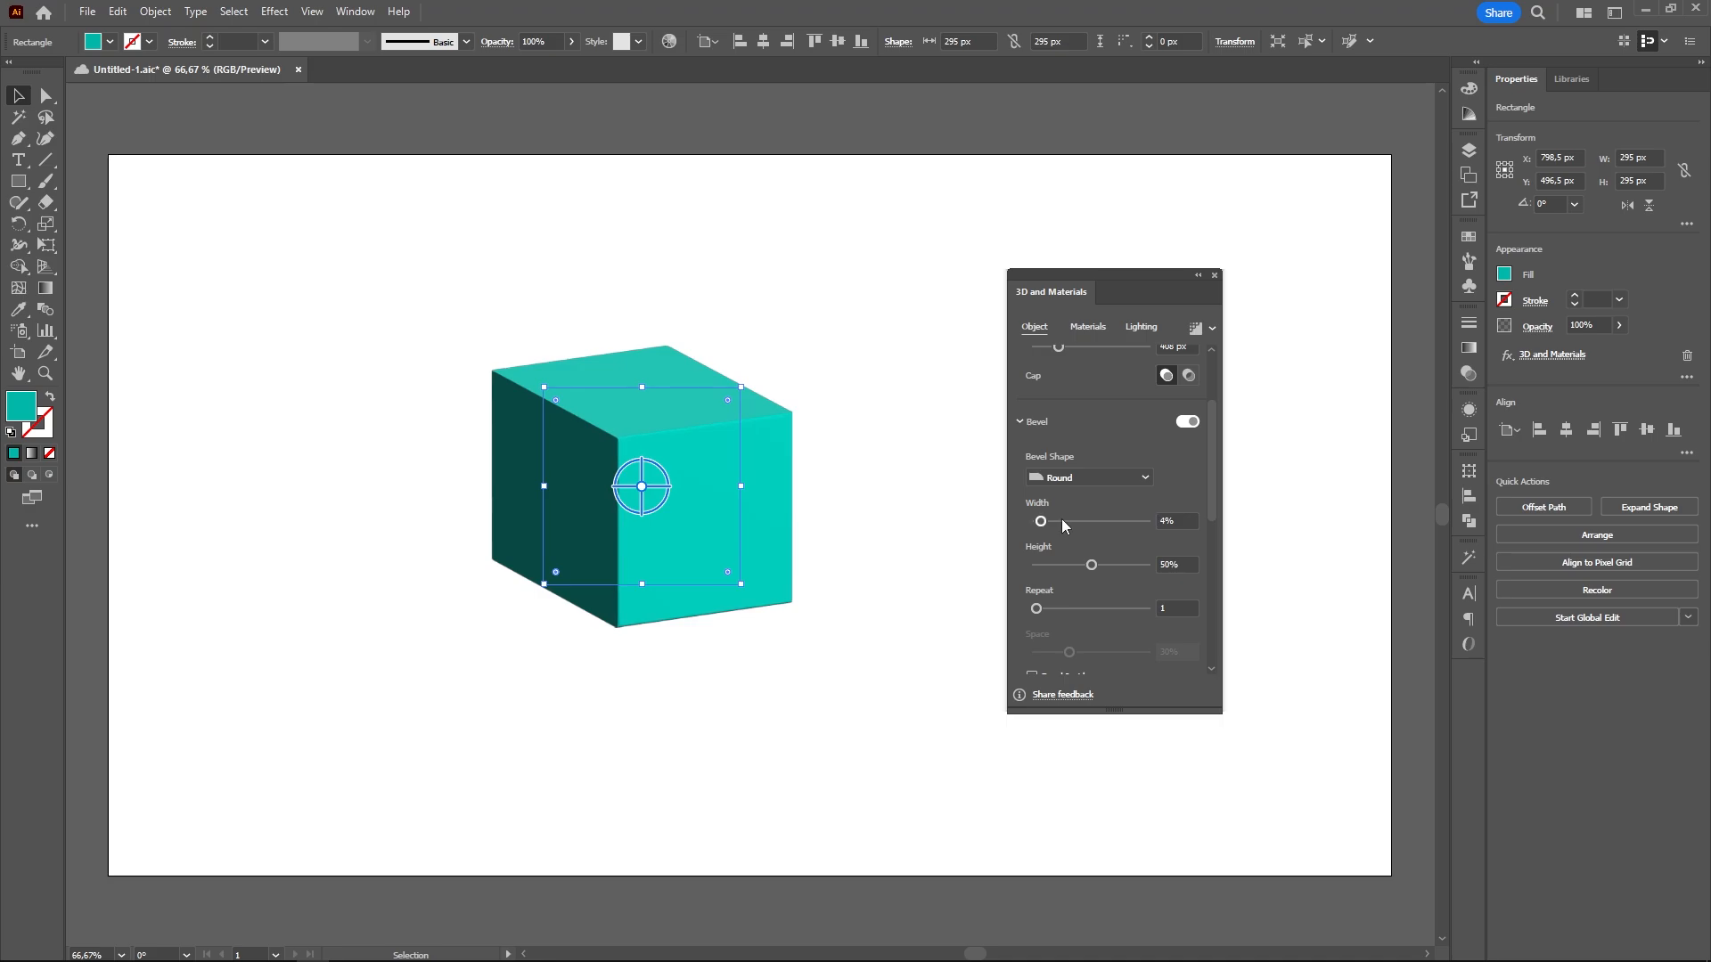
Try rotating the extruded cube about its X axis to about -56°
left_click_drag(1211, 436, 1201, 547)
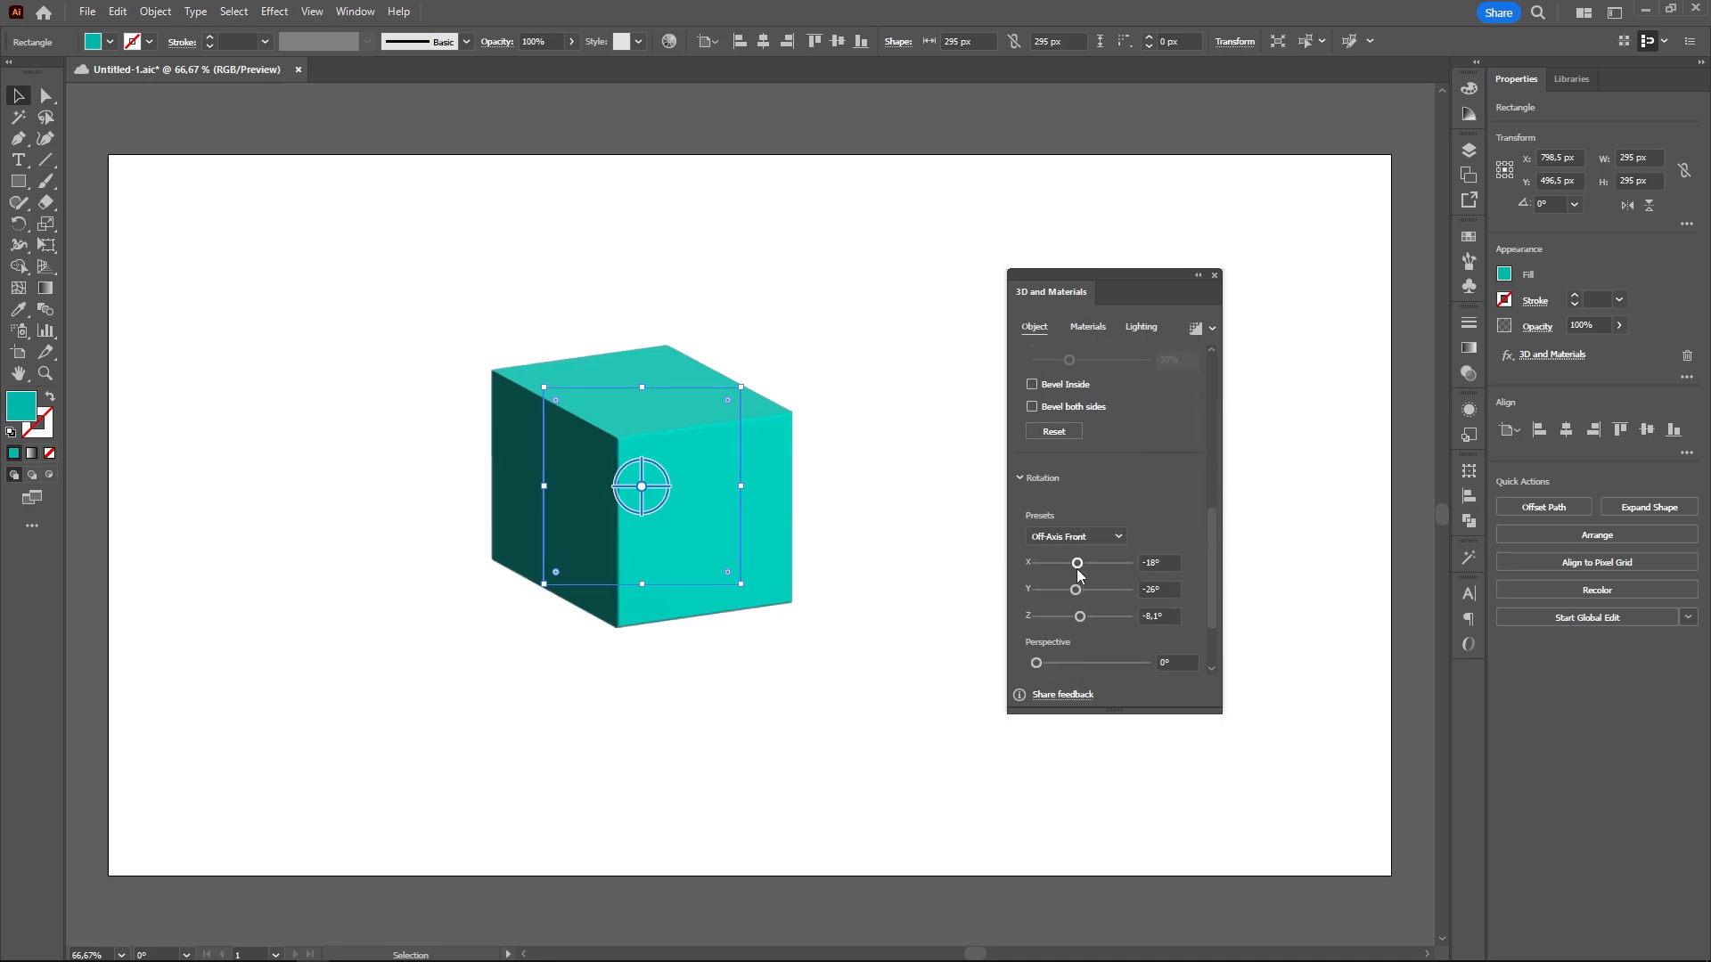
mouse_move(1077, 563)
left_mouse_down()
mouse_move(1102, 565)
mouse_move(1075, 565)
left_mouse_up()
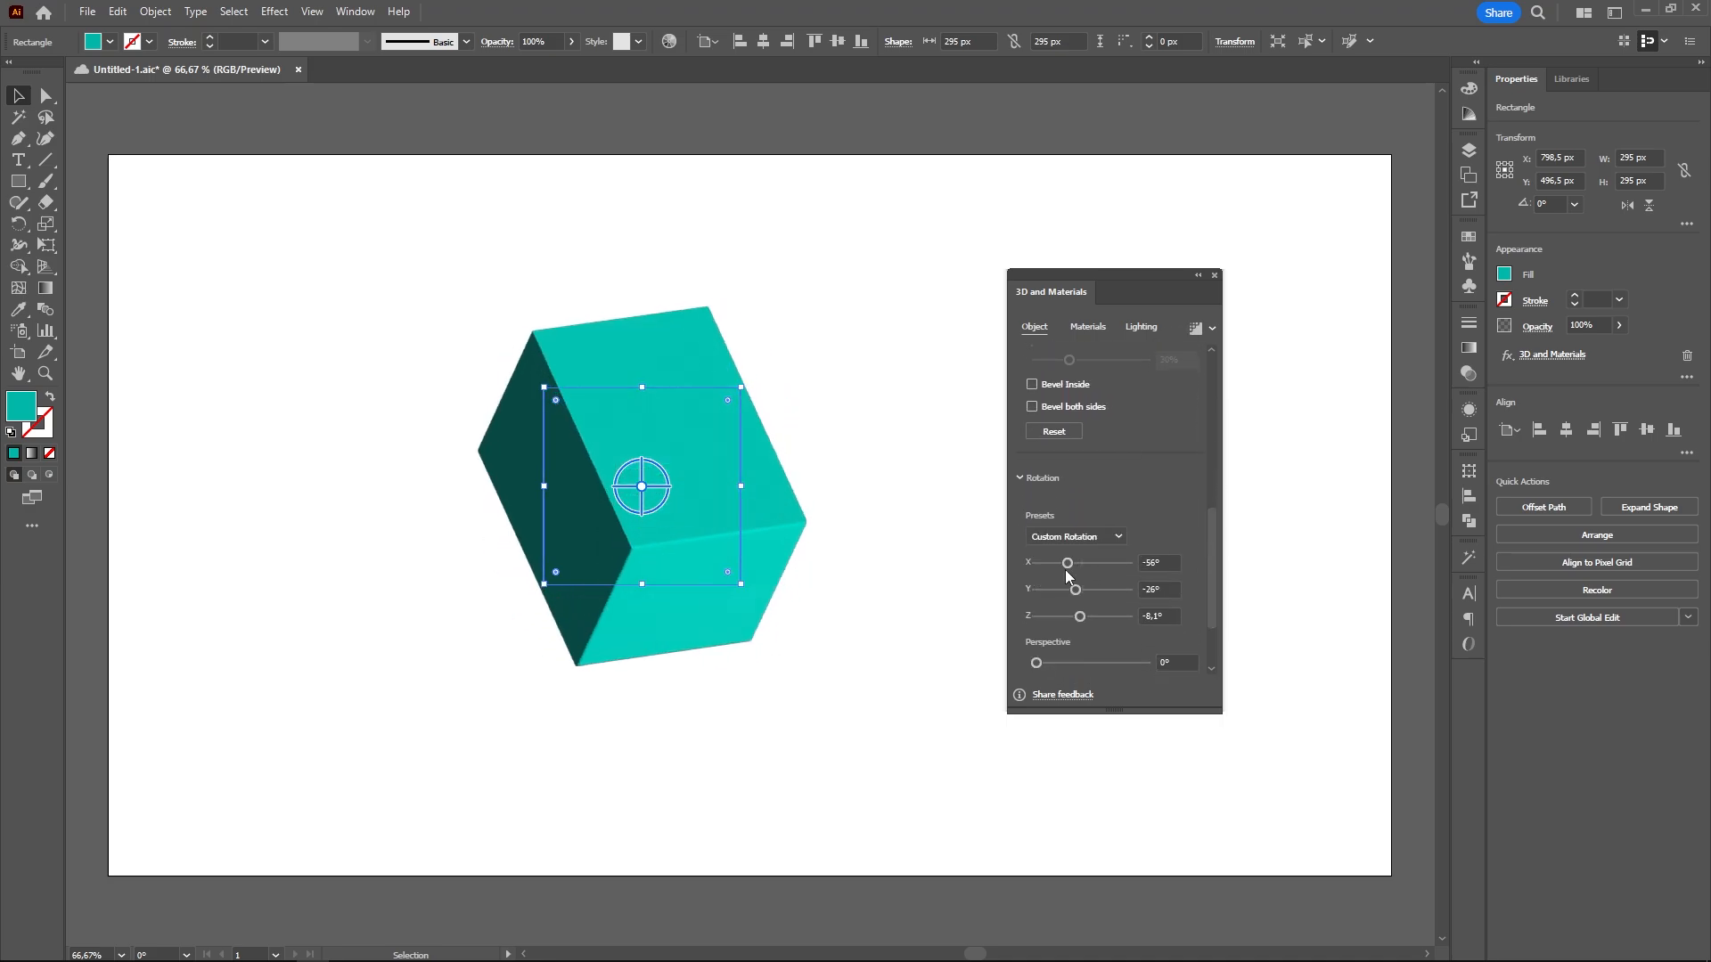
Apply the Spotted Concrete material to the cube and bring up its material properties
left_click(1094, 328)
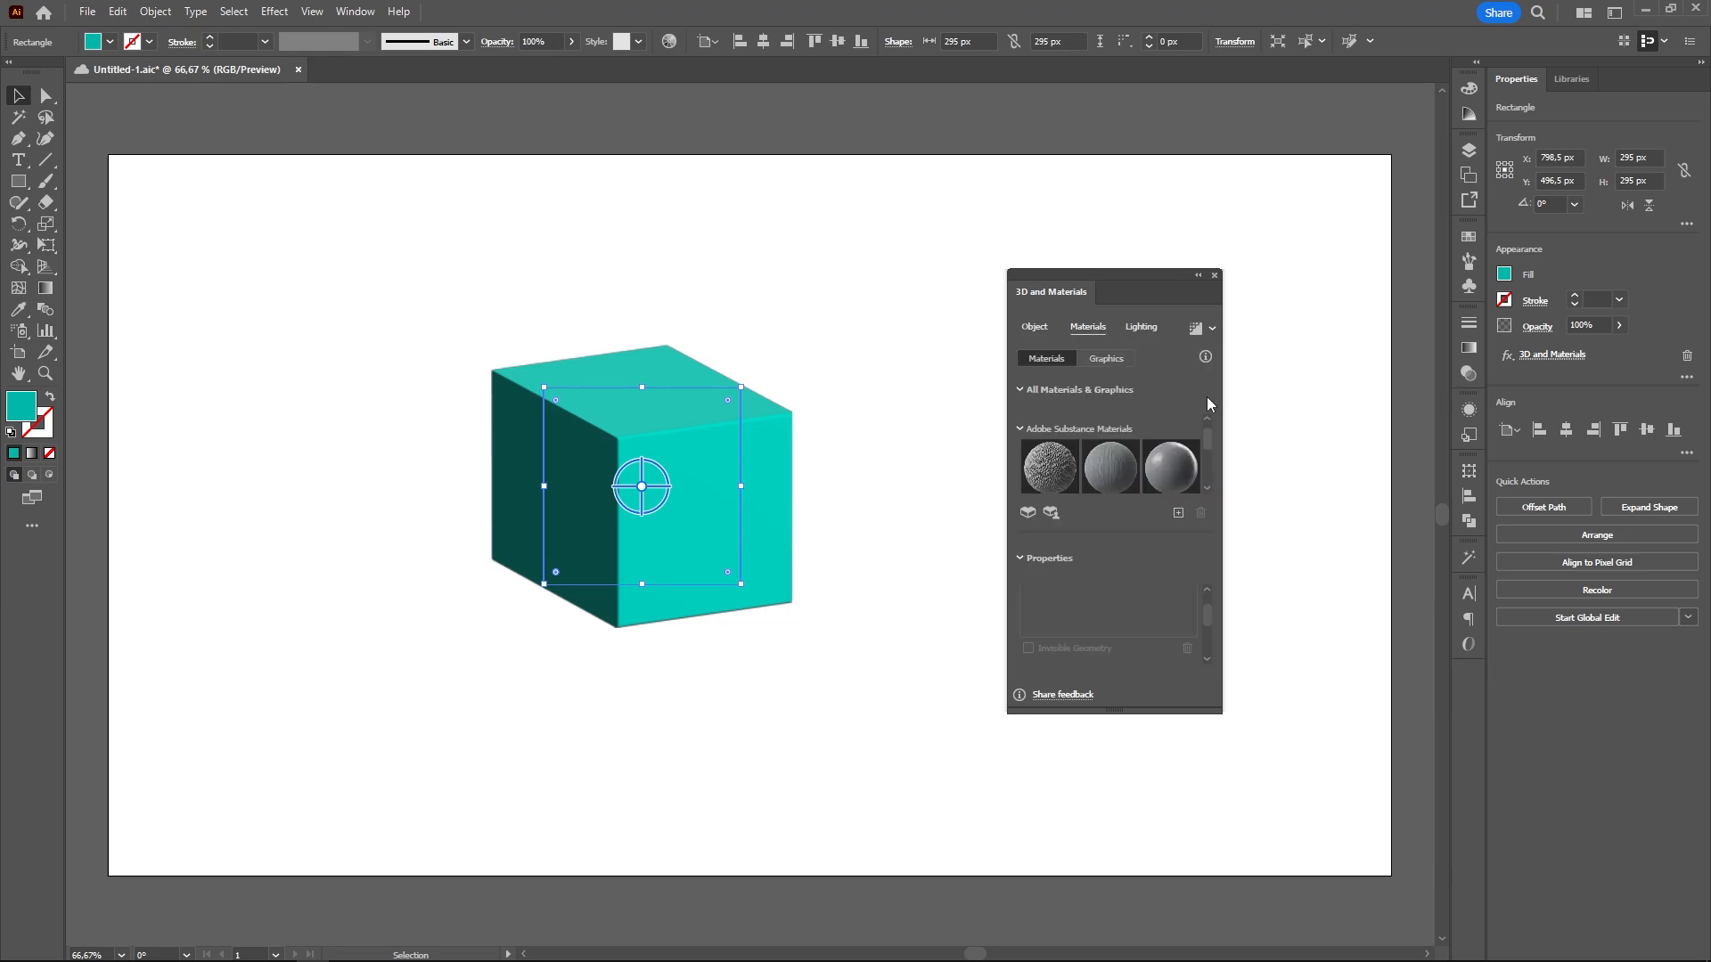
left_click(1166, 464)
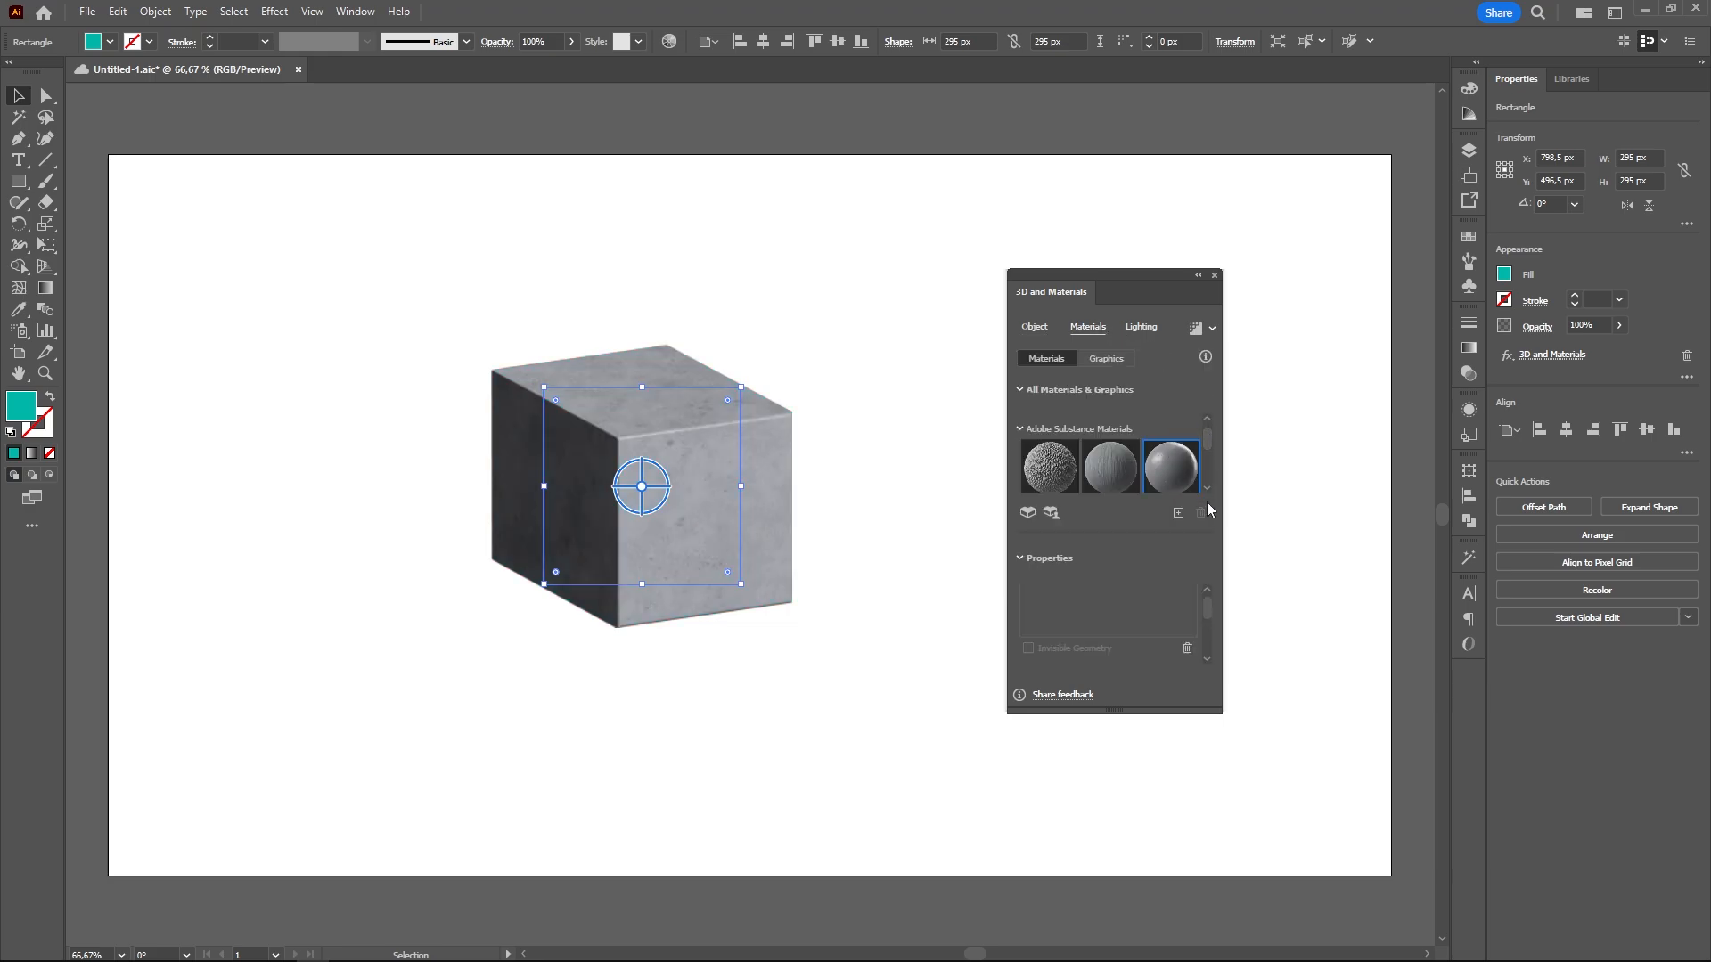
left_click_drag(1206, 607, 1207, 603)
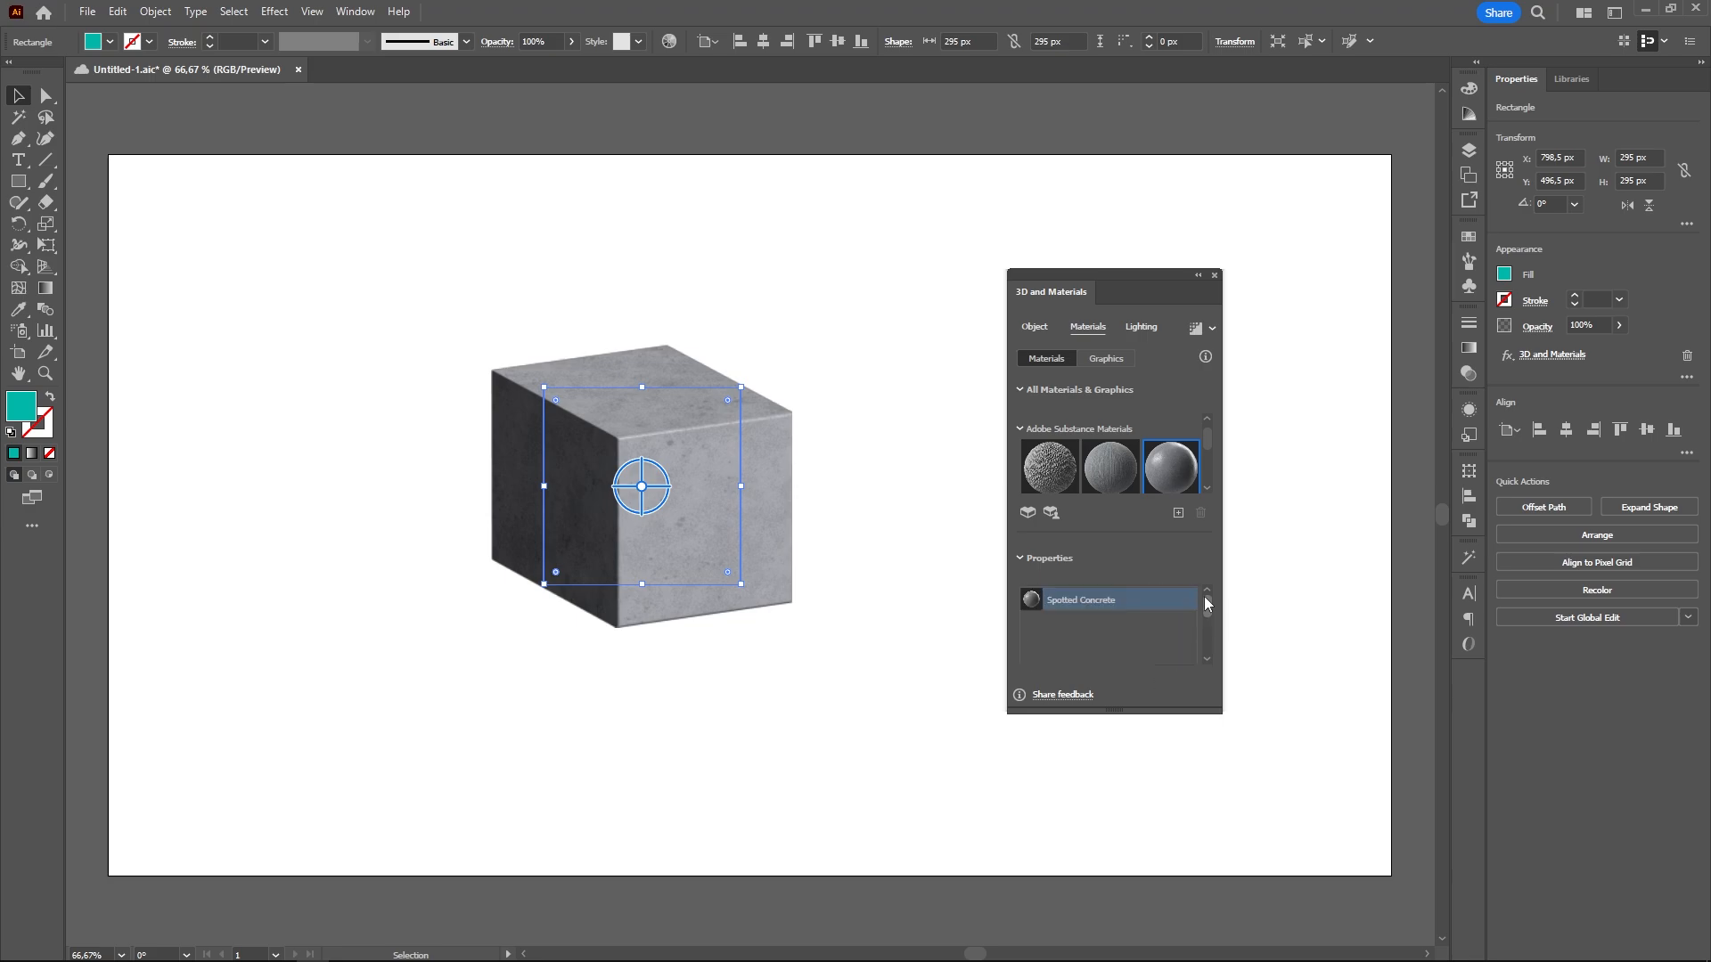
Try the Diffuse and Top Left lighting presets on the cube and settle on Standard
left_click(1144, 329)
left_click(1086, 401)
left_click(1133, 396)
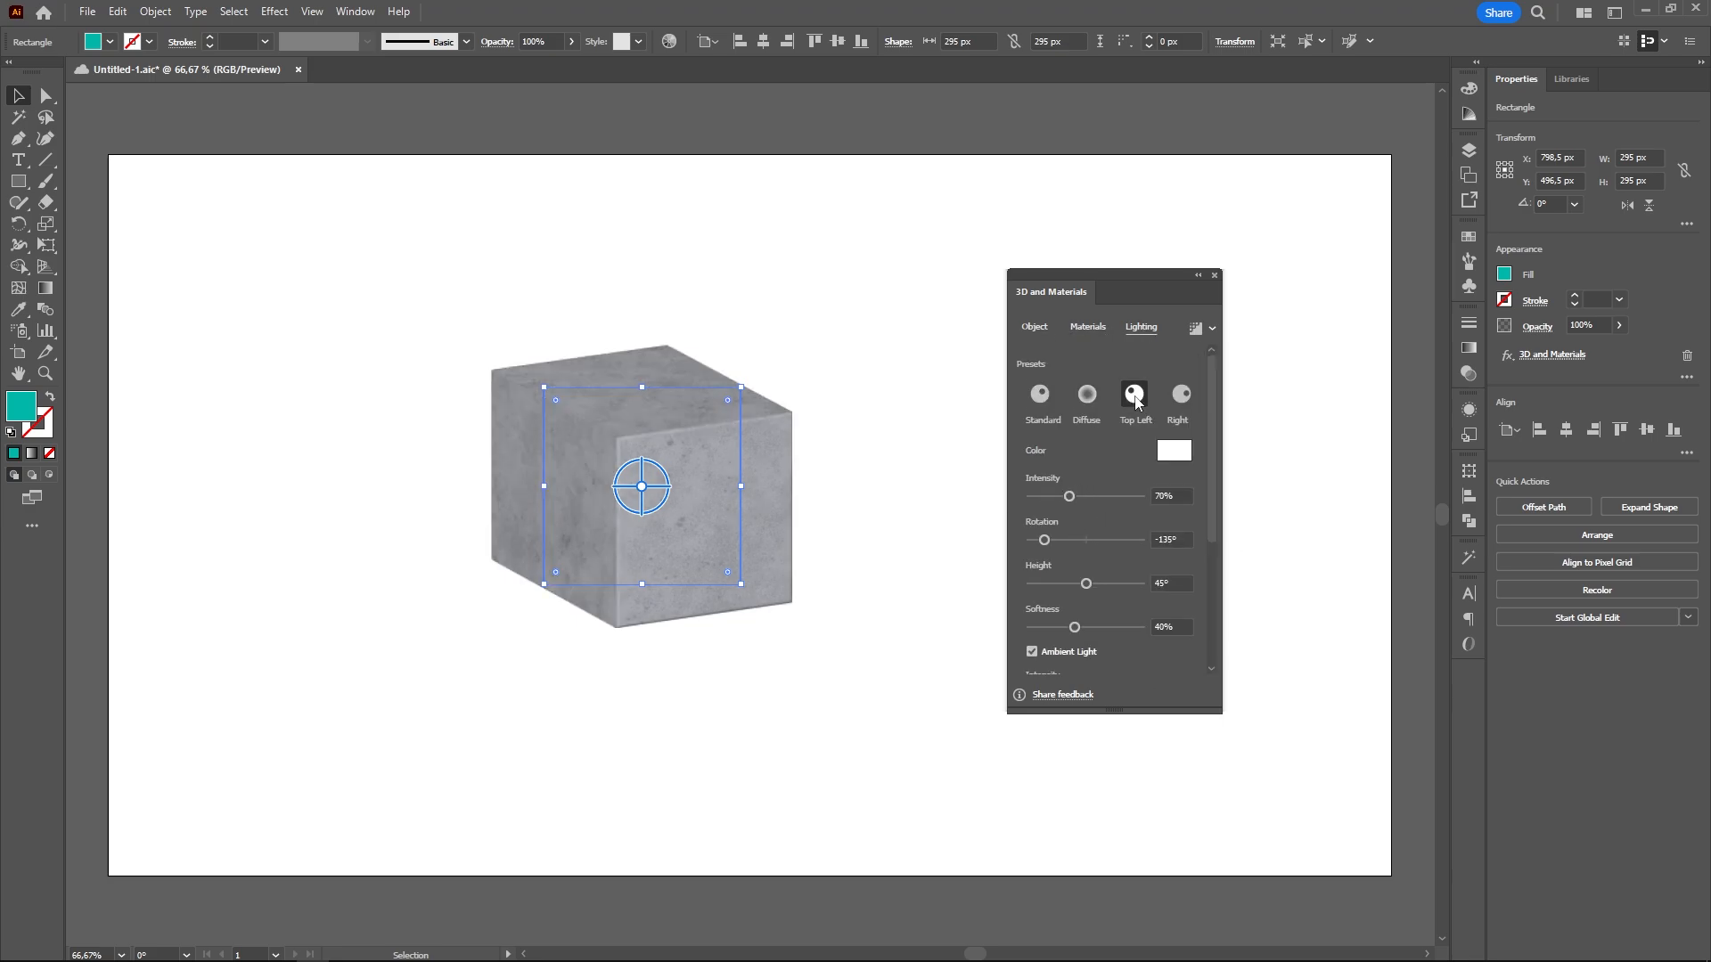
left_click(1037, 394)
Add a shadow to the cube with the light rotated to 60° and render the result
left_click_drag(1209, 455, 1094, 463)
left_click(1190, 521)
left_click(1087, 578)
left_click(1082, 607)
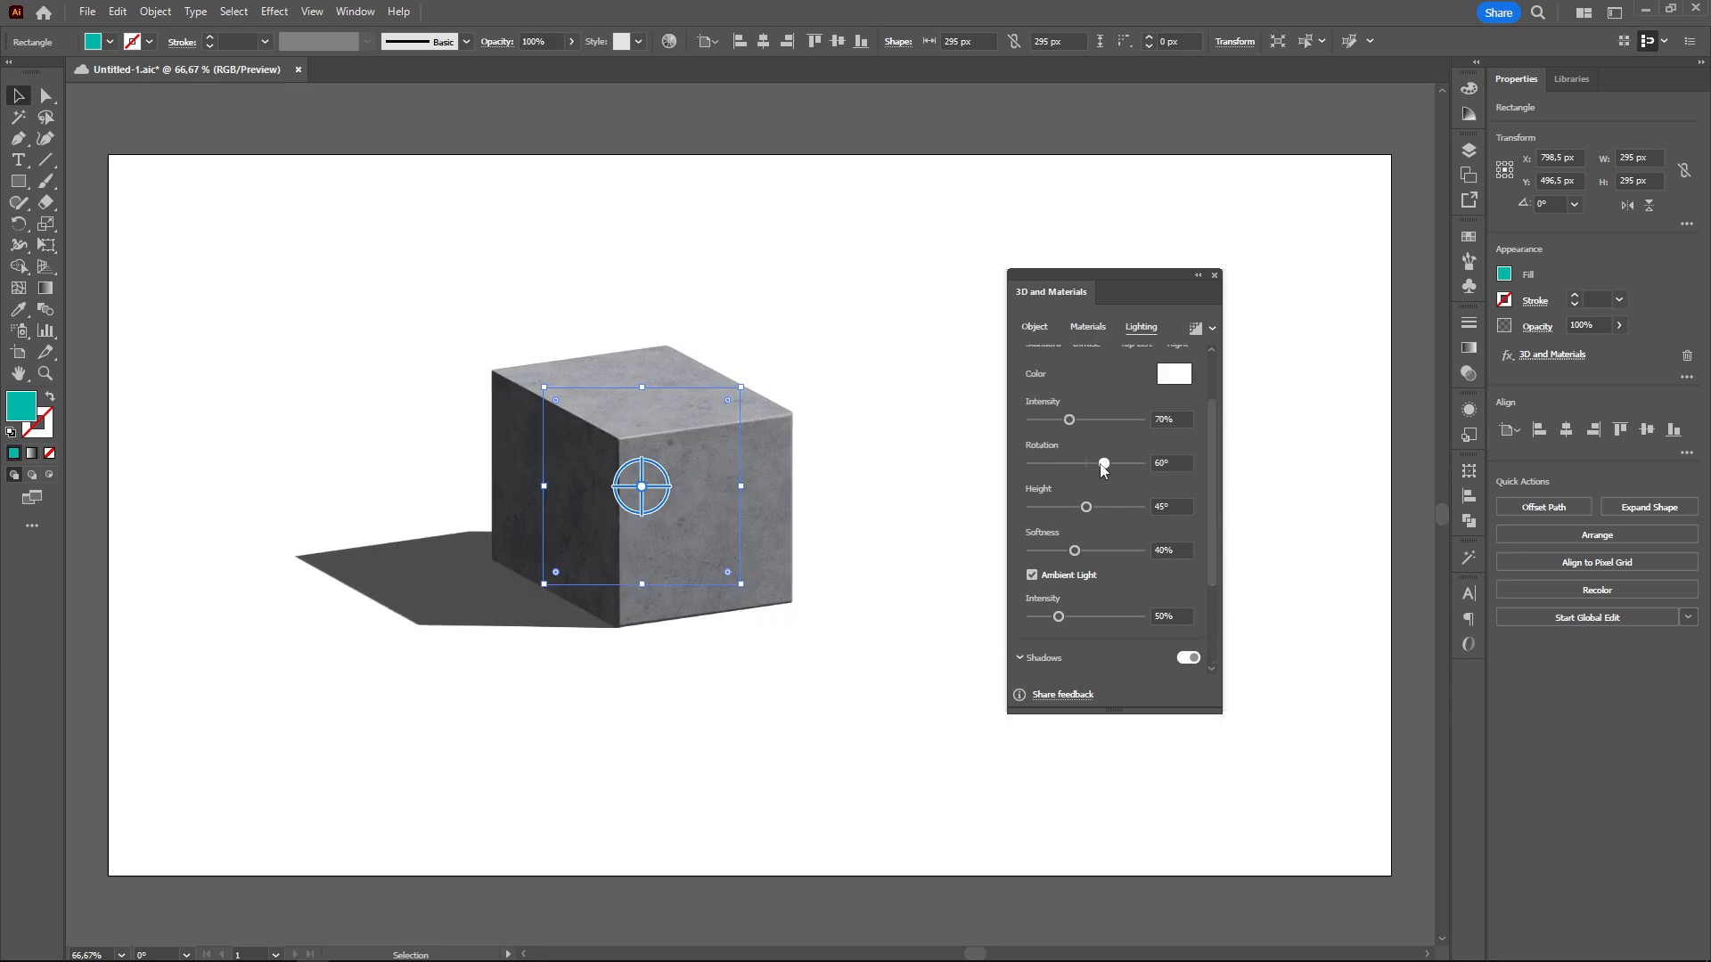
left_click(1195, 328)
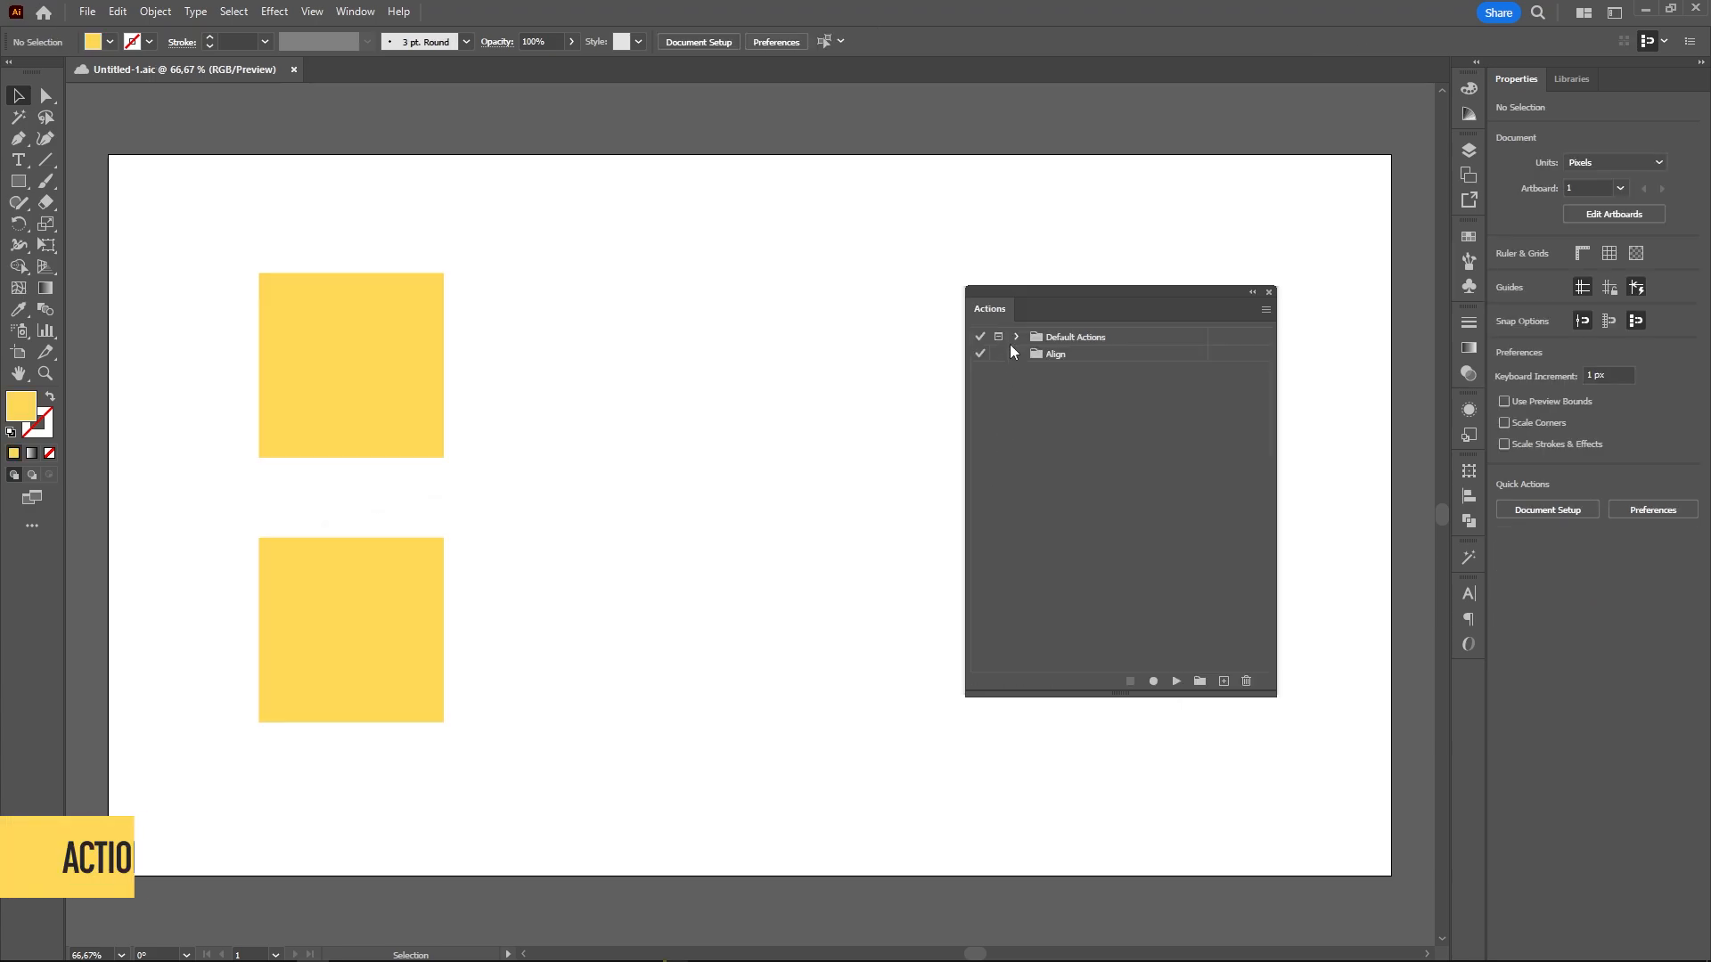
Examine the recorded steps of the Opacity 60 and Opacity 40 Screen actions in the Default Actions set
left_click(1016, 337)
left_click(1038, 354)
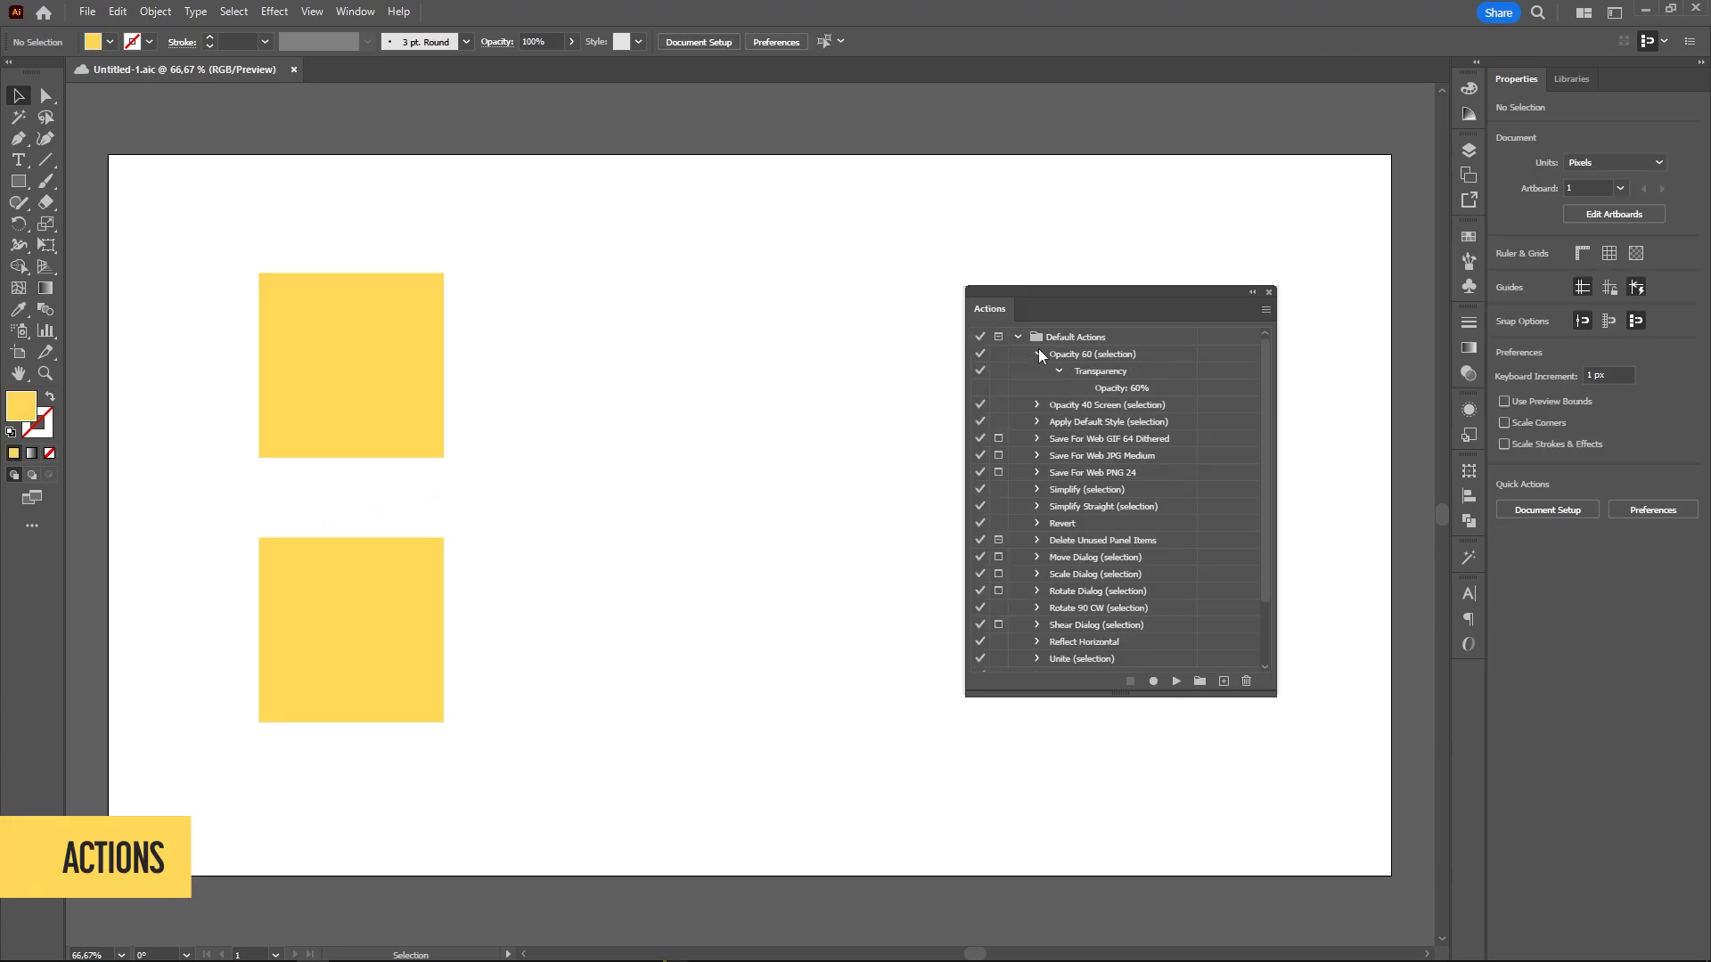
left_click(1085, 374)
left_click(1141, 390)
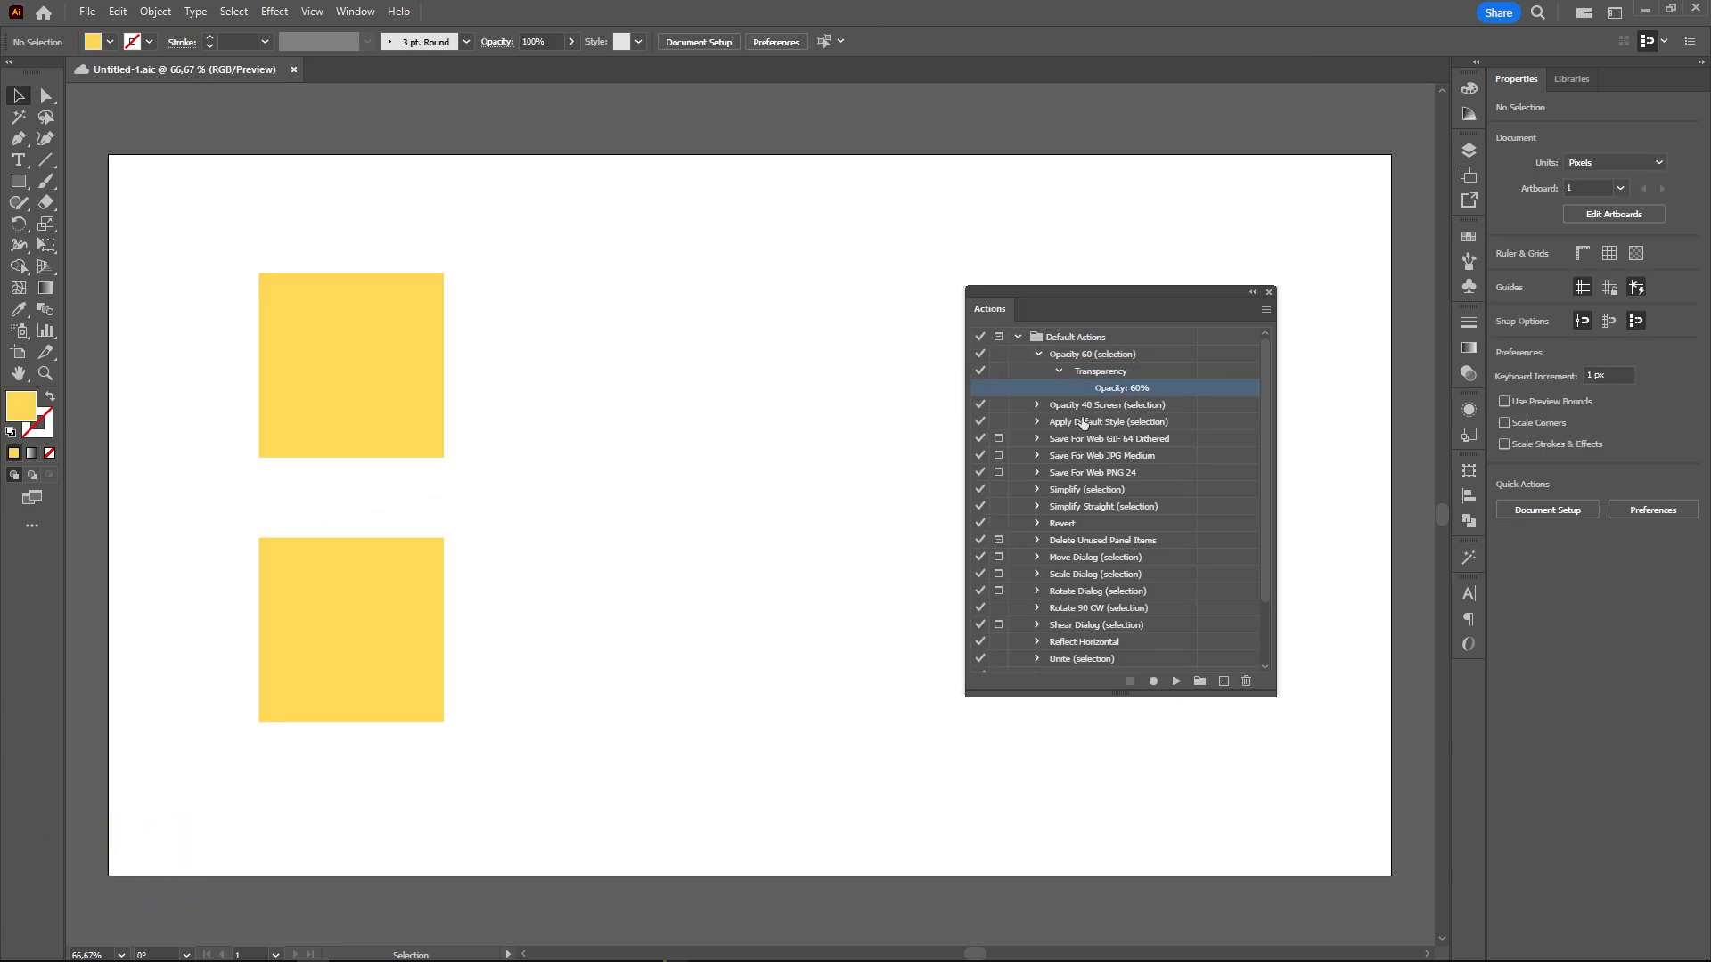
left_click(1037, 404)
left_click(1115, 424)
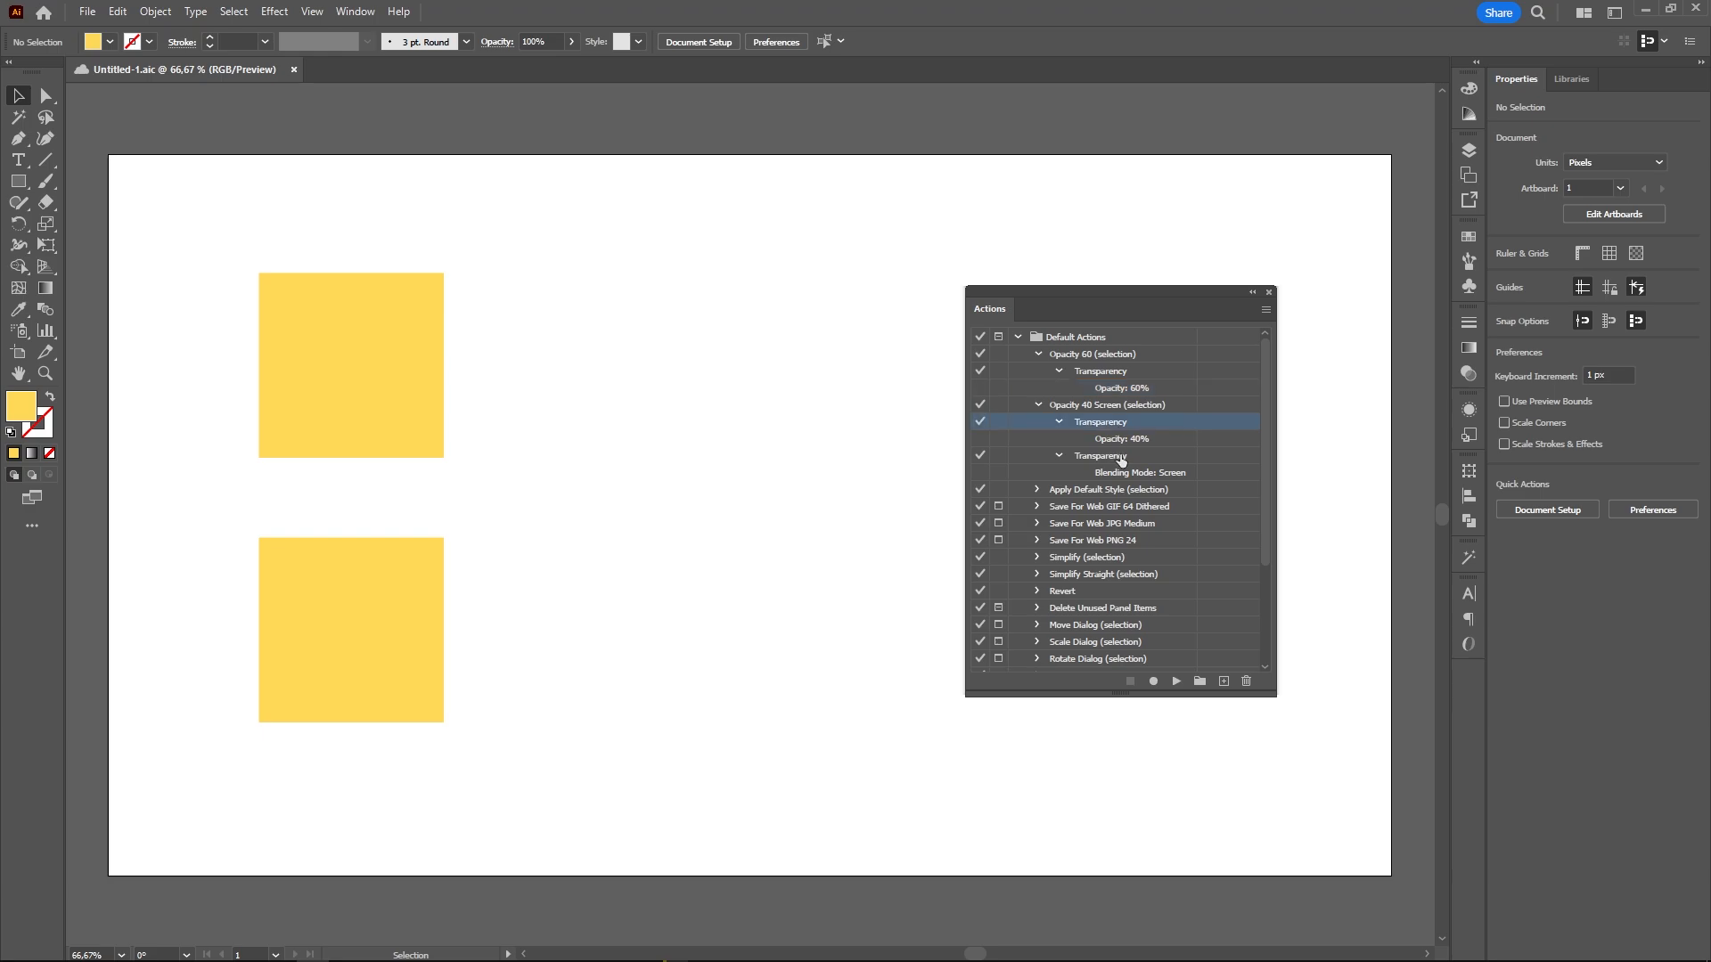
left_click(1121, 458)
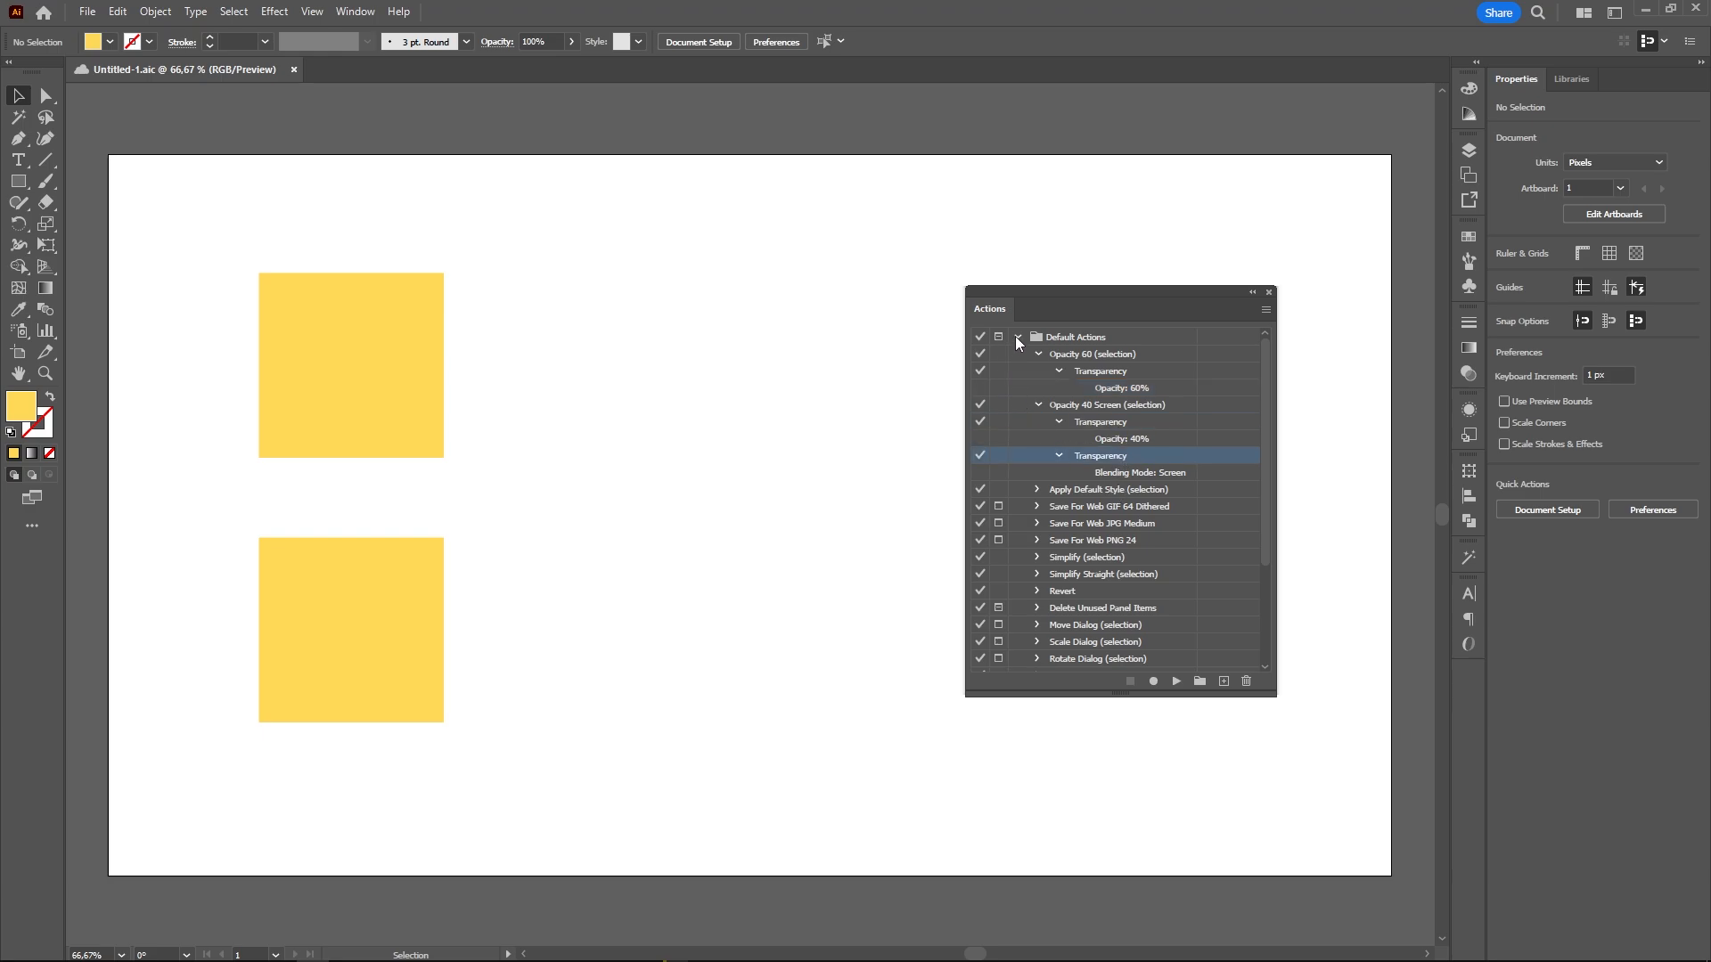
left_click(1018, 338)
Create a new action named Action in the Default Actions set and start recording it
left_click(1223, 682)
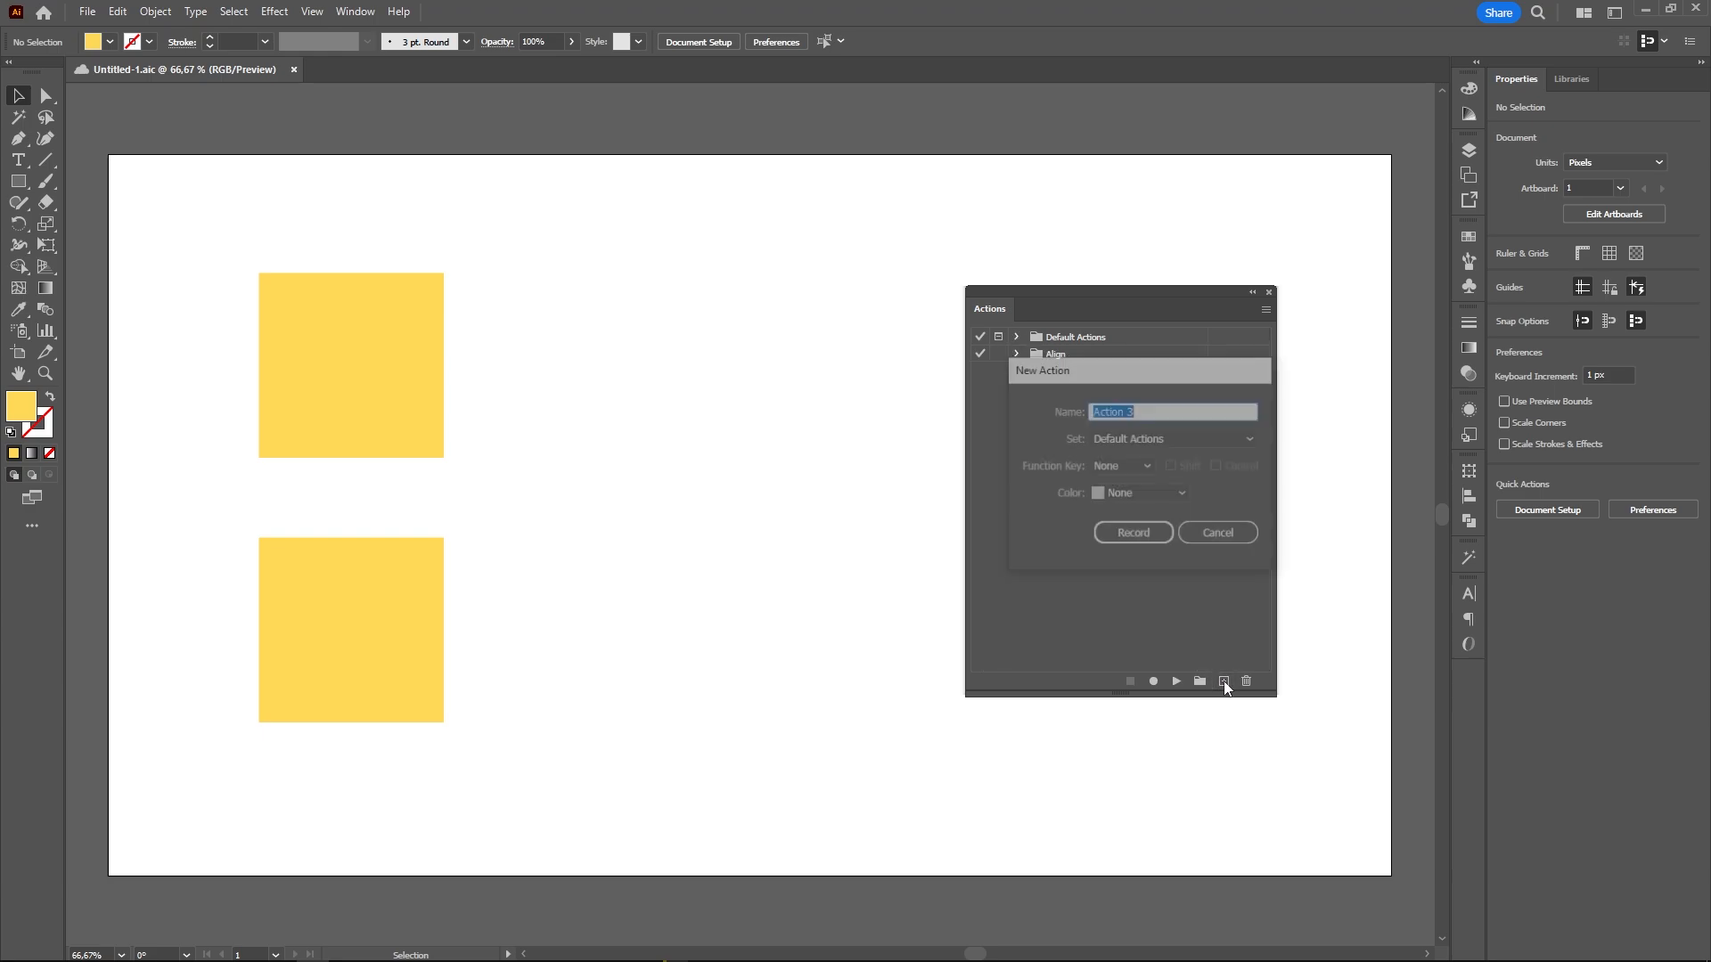
type("Action")
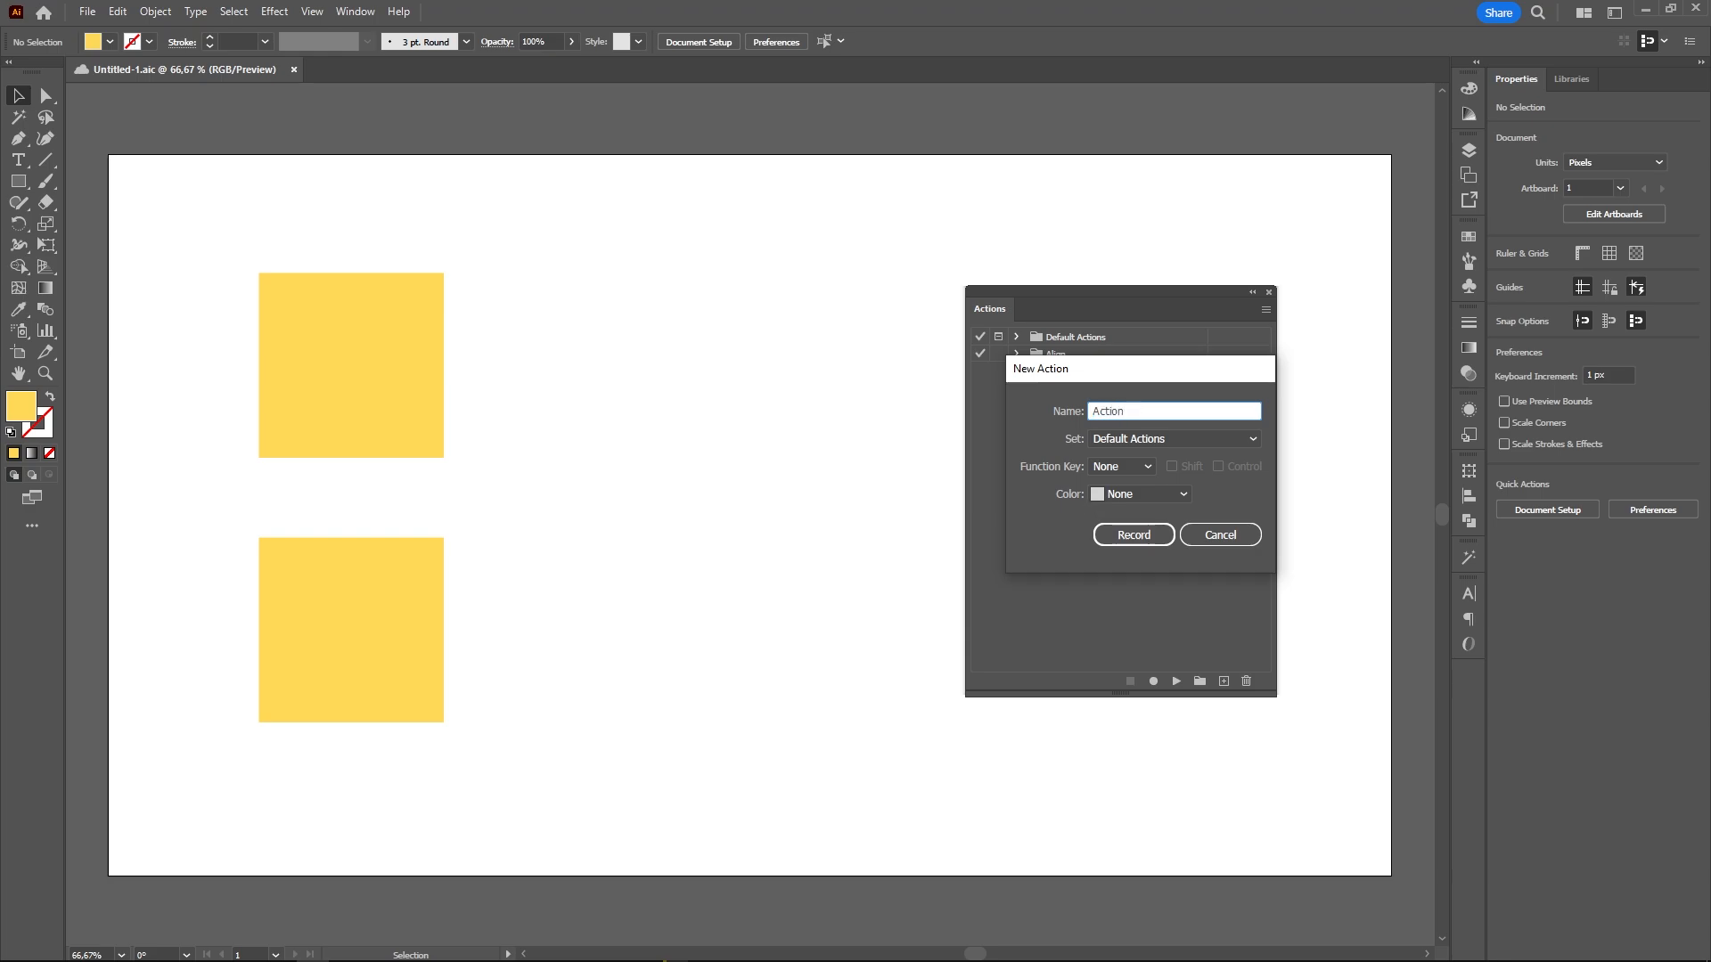
key("Return")
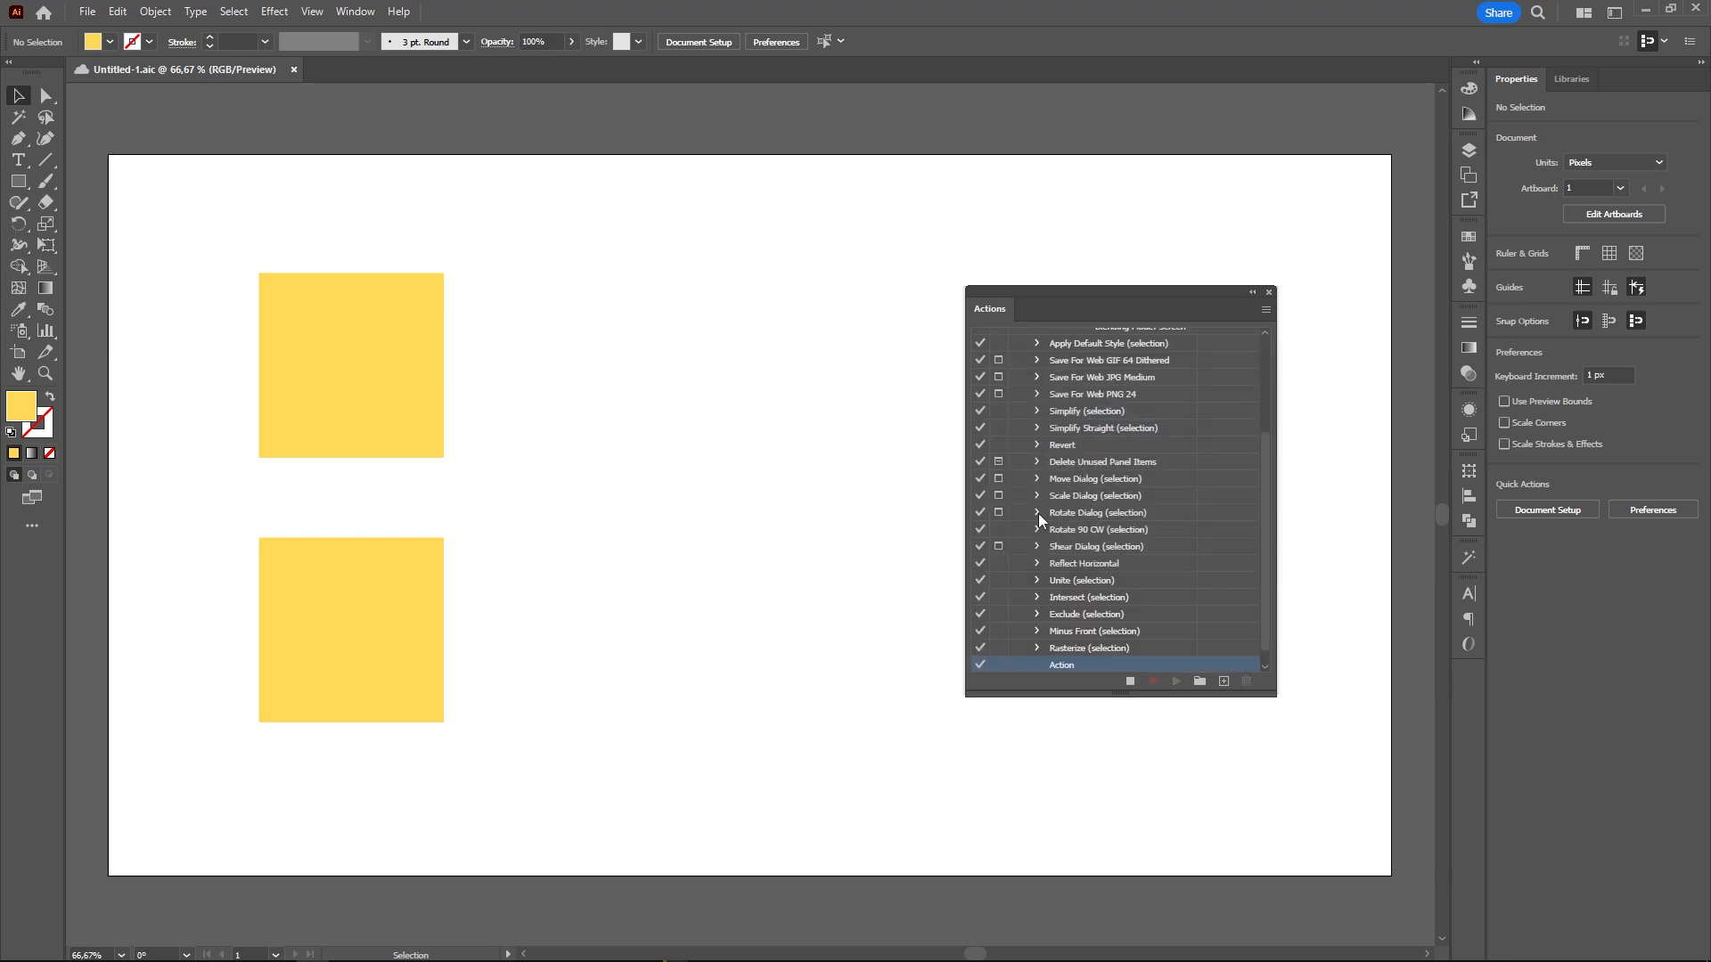
Rotate the upper yellow square by 45° while the action is recording
left_click(397, 393)
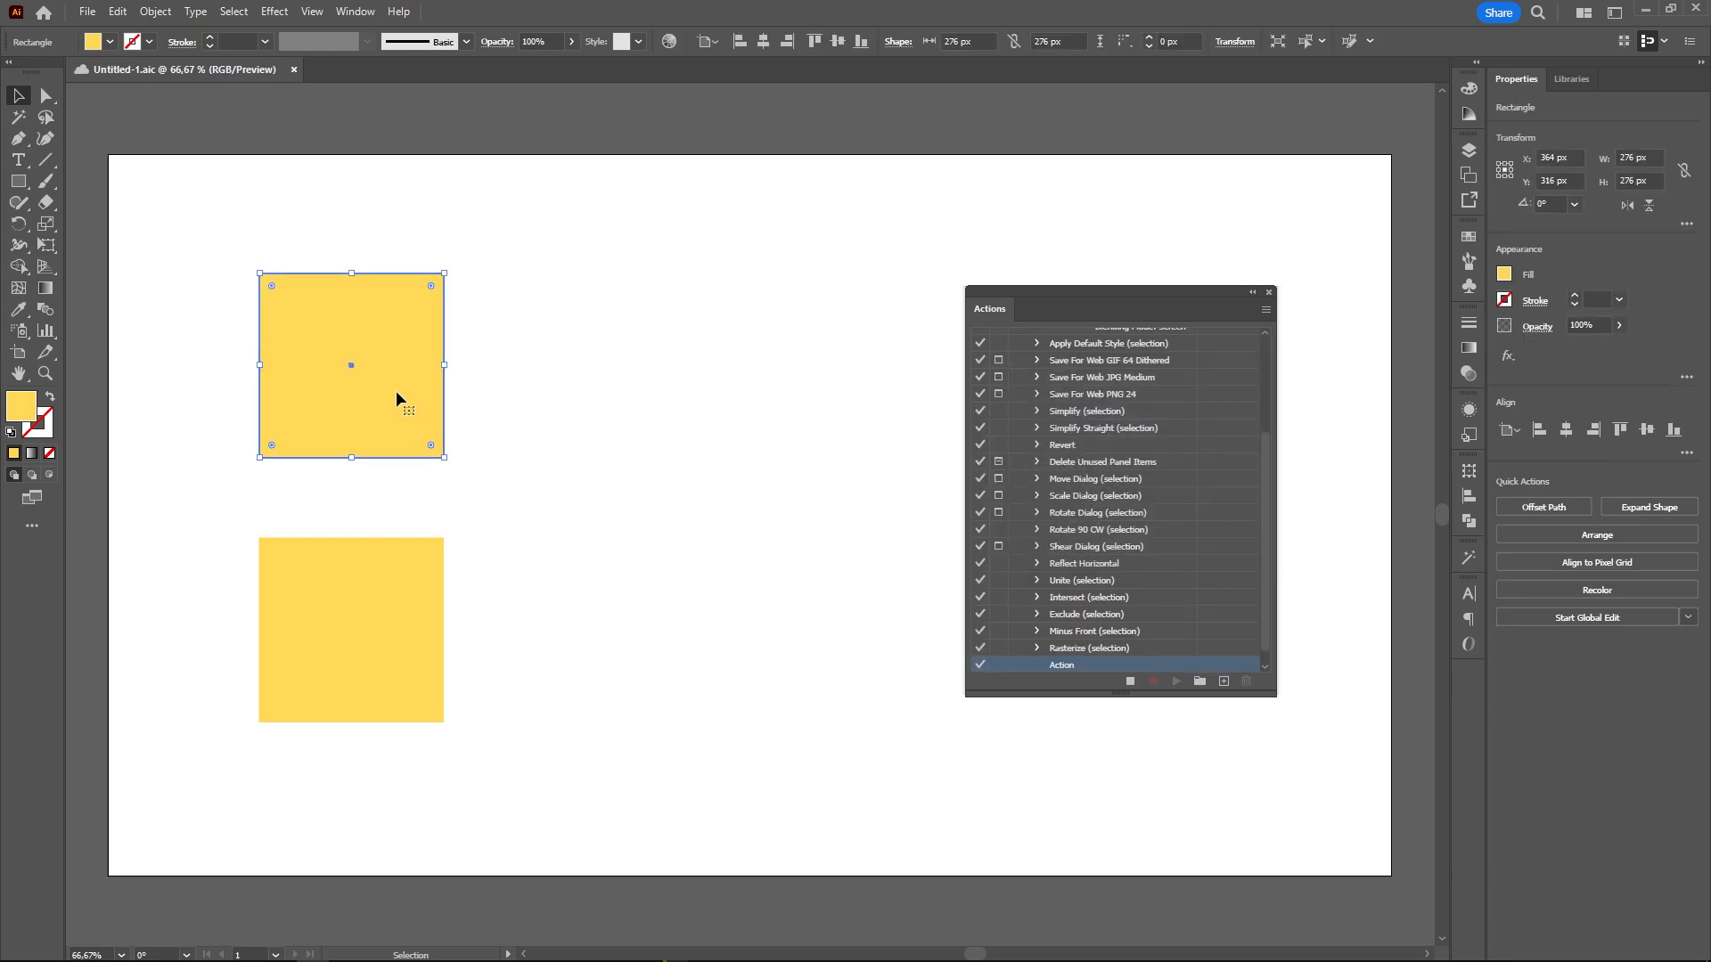
key("r")
key("Return")
type("45")
key("Return")
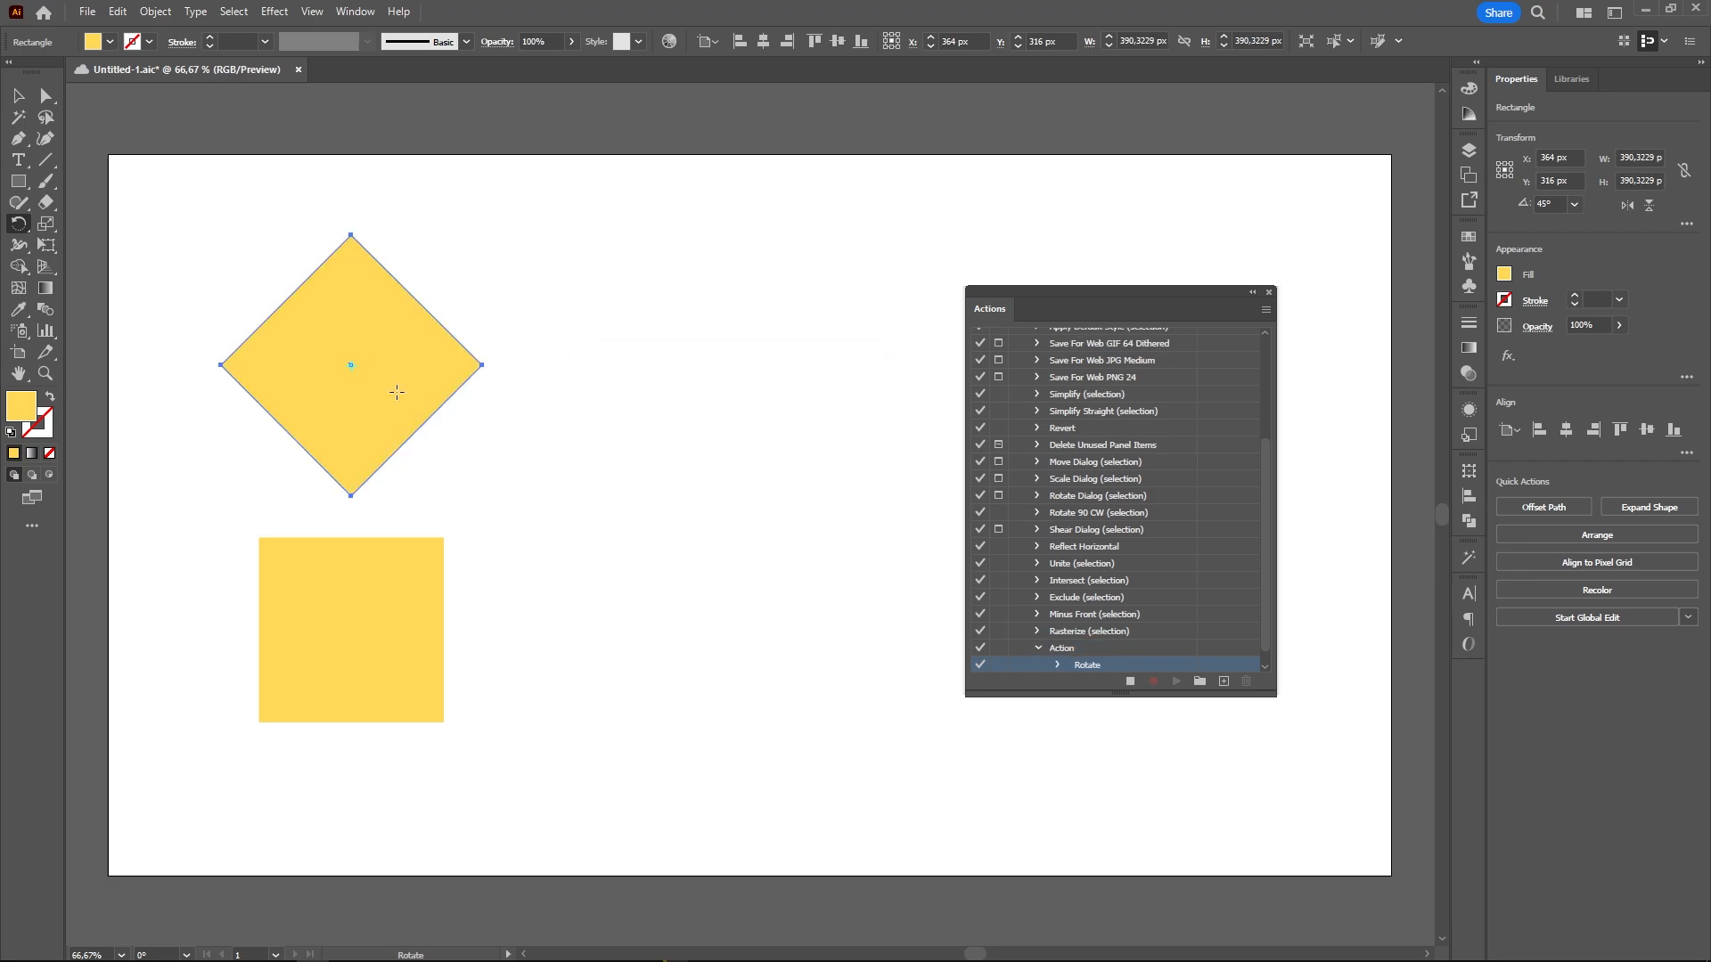
Scale the rotated square uniformly to 75% and move it horizontally about 465 px to the right
key("s")
key("Return")
type("75")
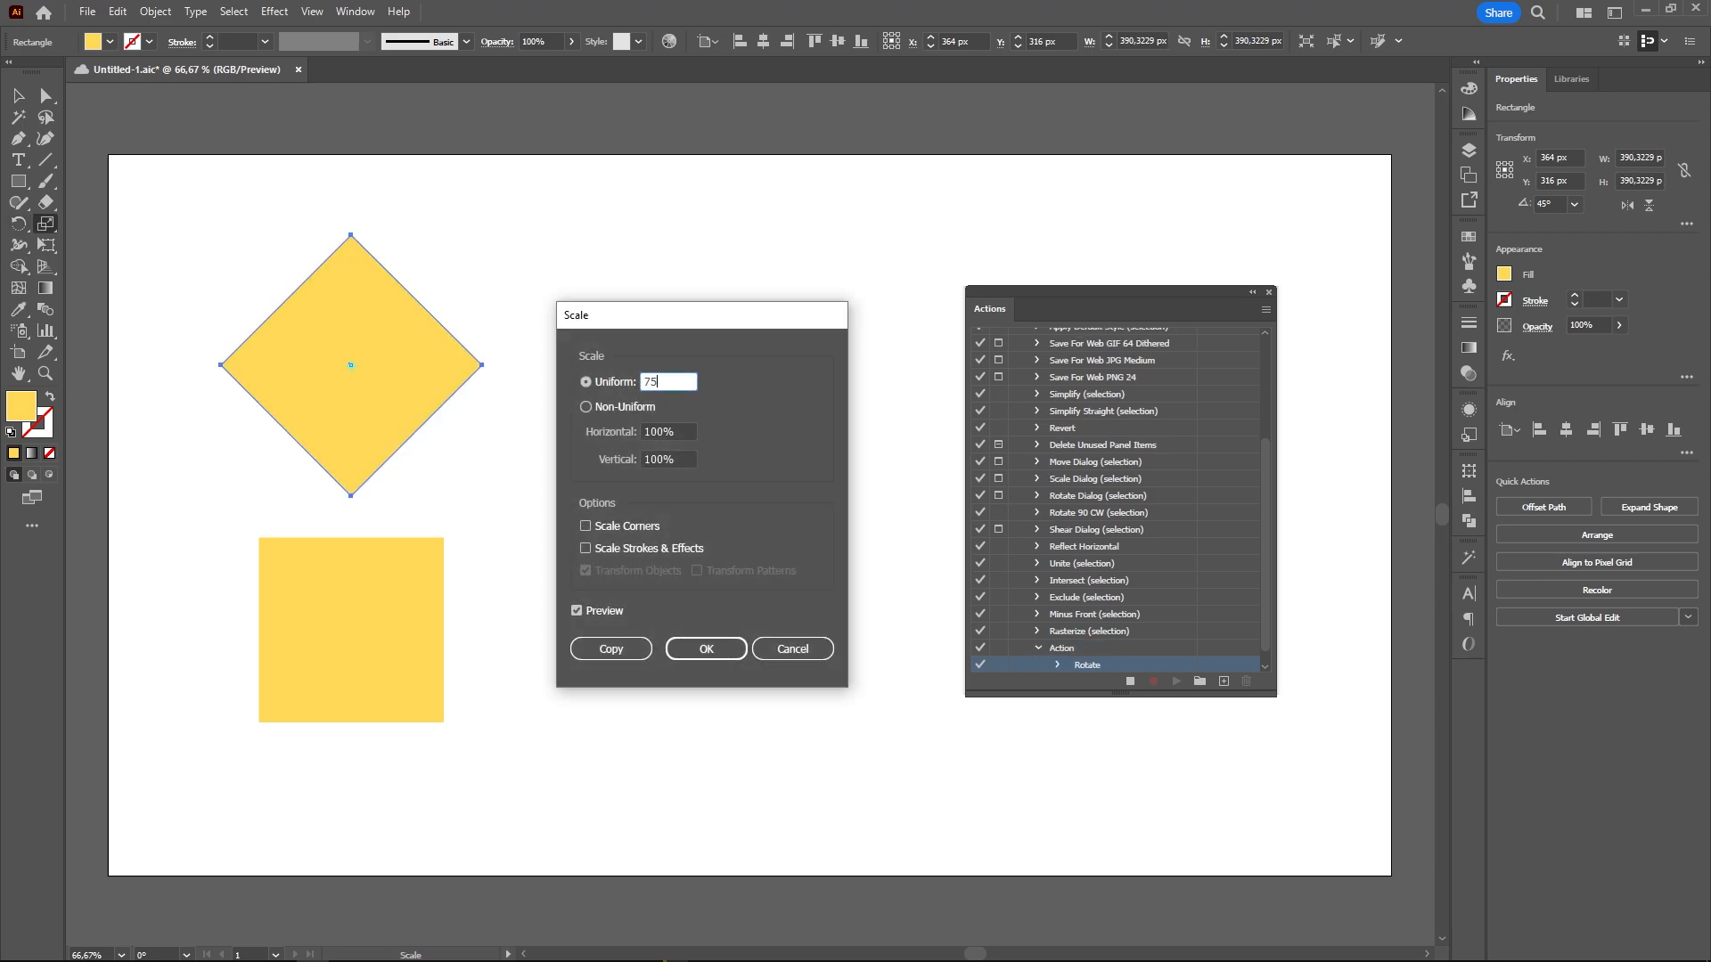
key("Return")
key("v")
left_click_drag(392, 387, 699, 404)
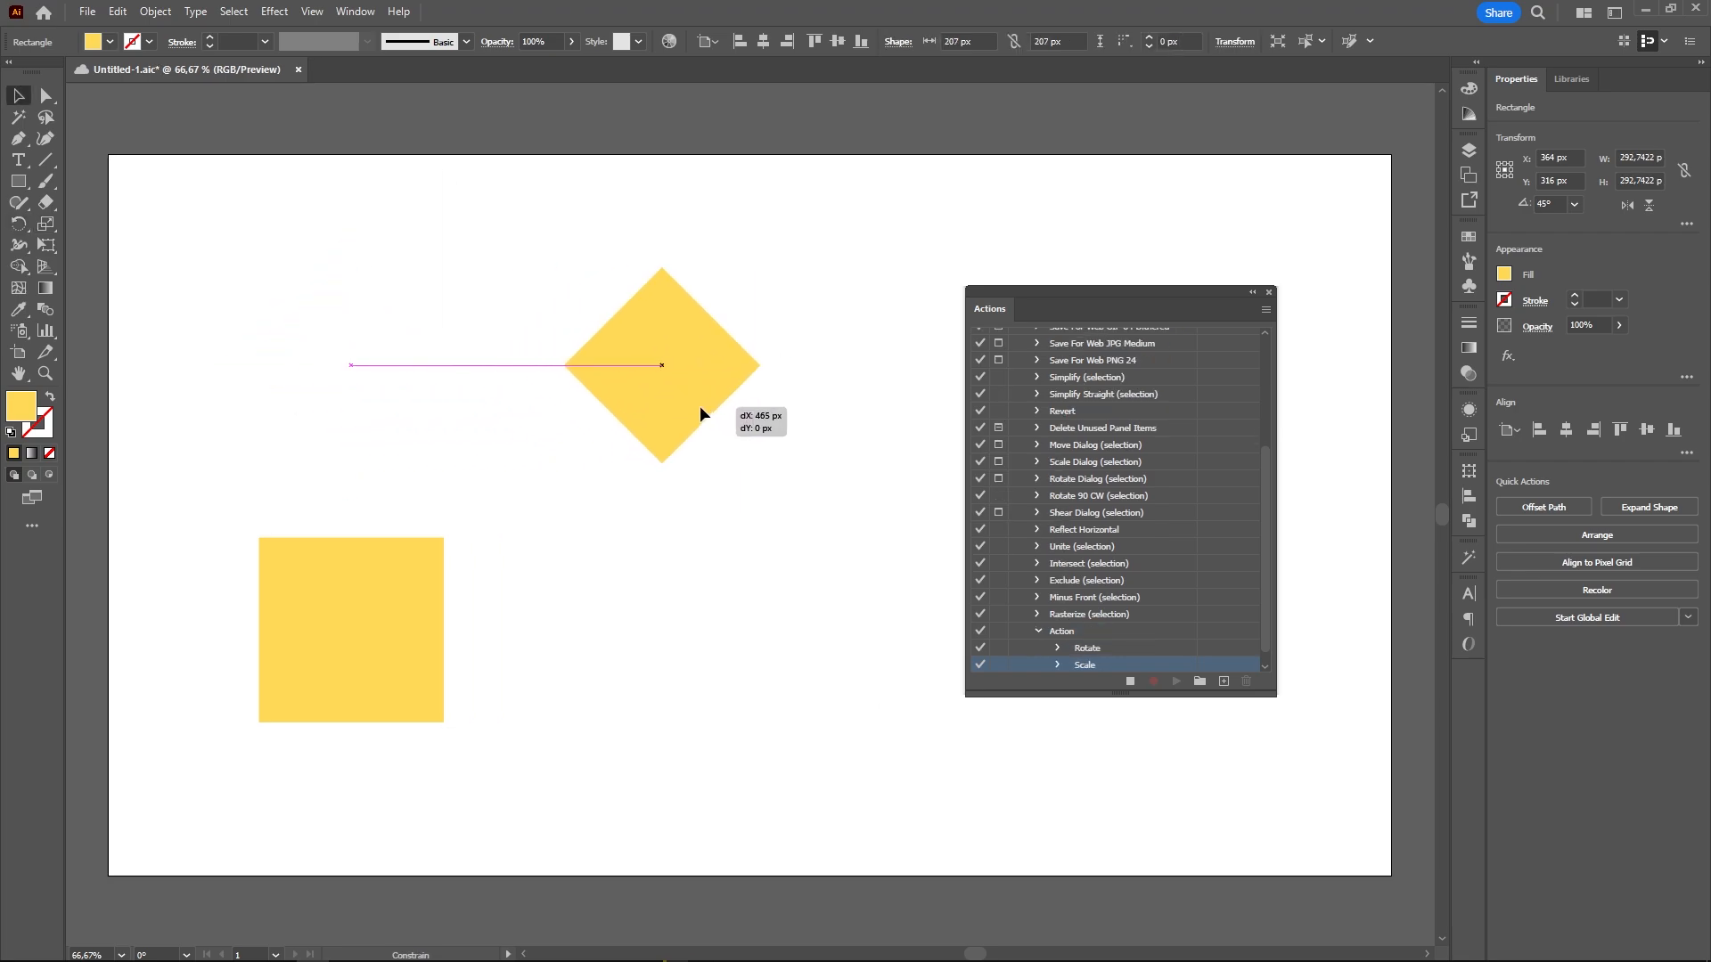
Change the diamond's fill to coral red by setting green to 102, and stop recording the action
left_click(1468, 88)
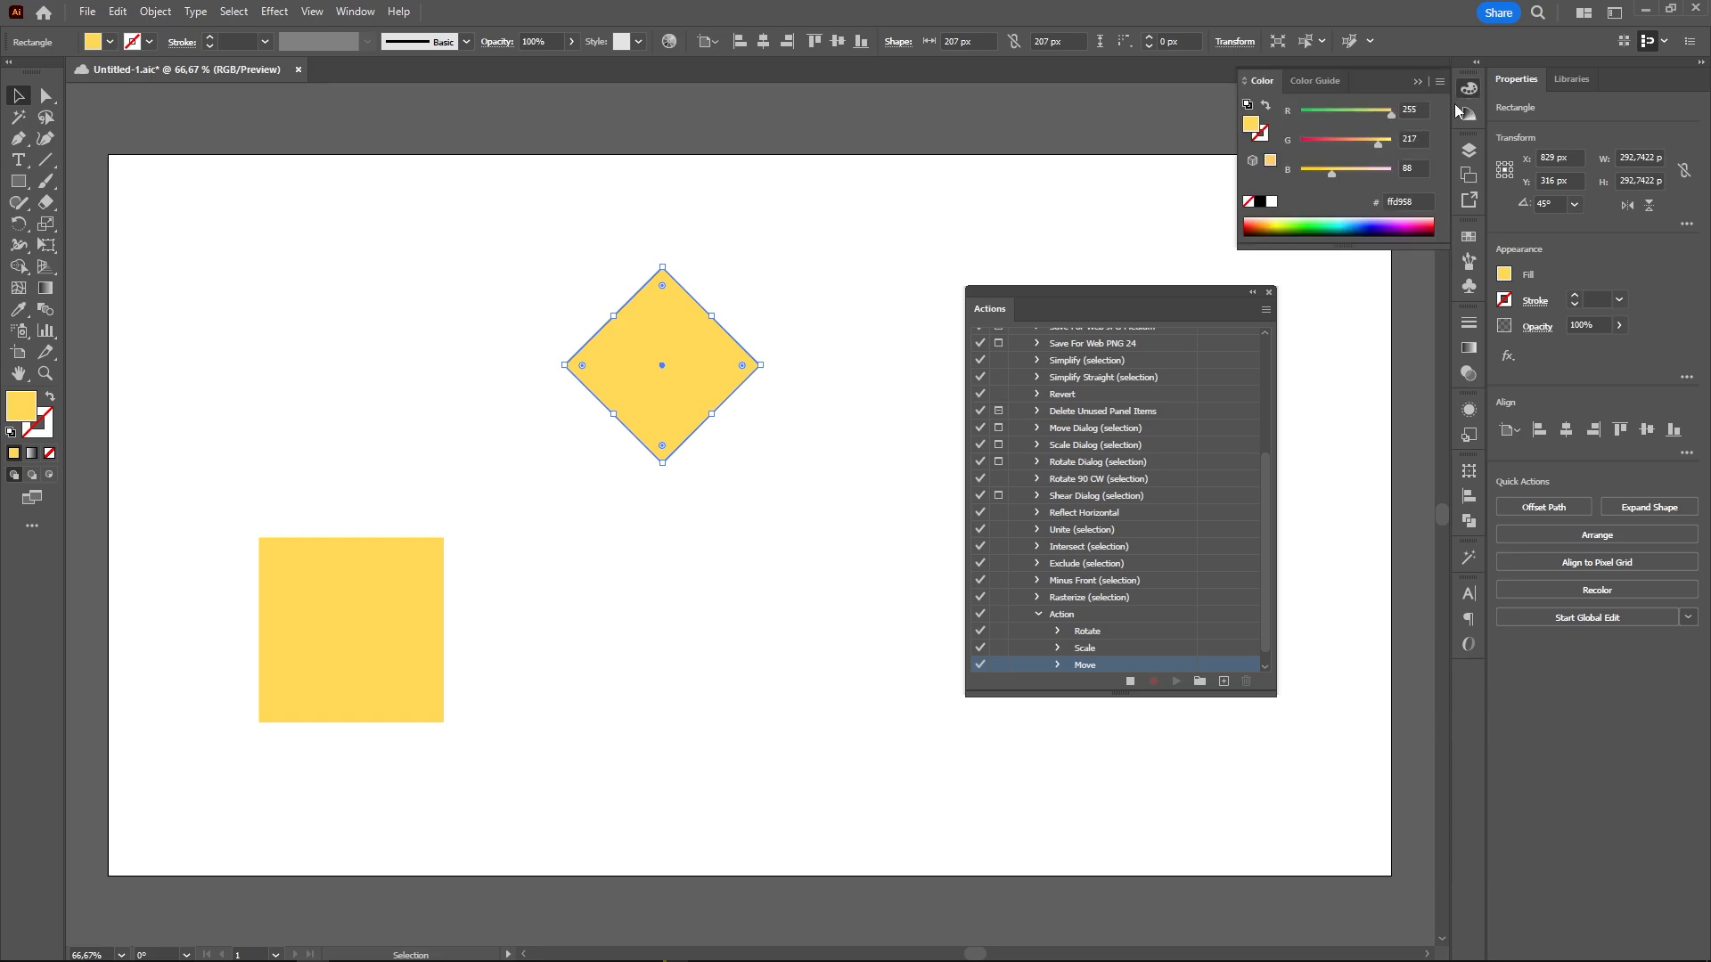
left_click_drag(1374, 149, 1337, 149)
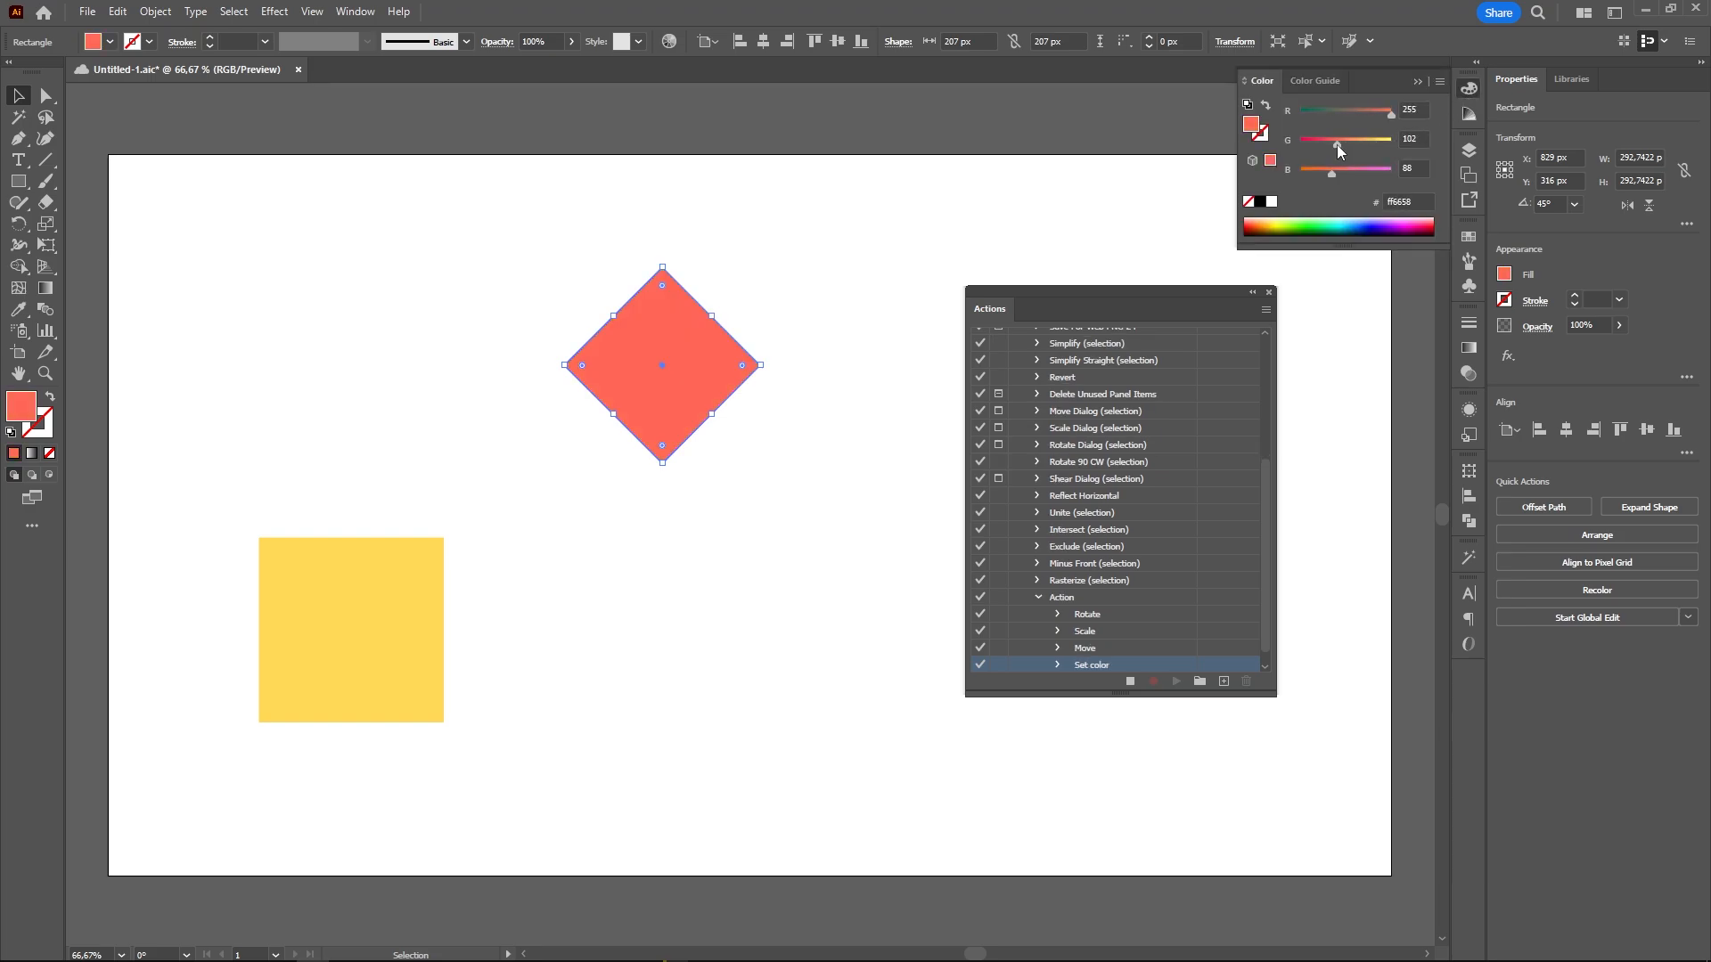
left_click(1468, 93)
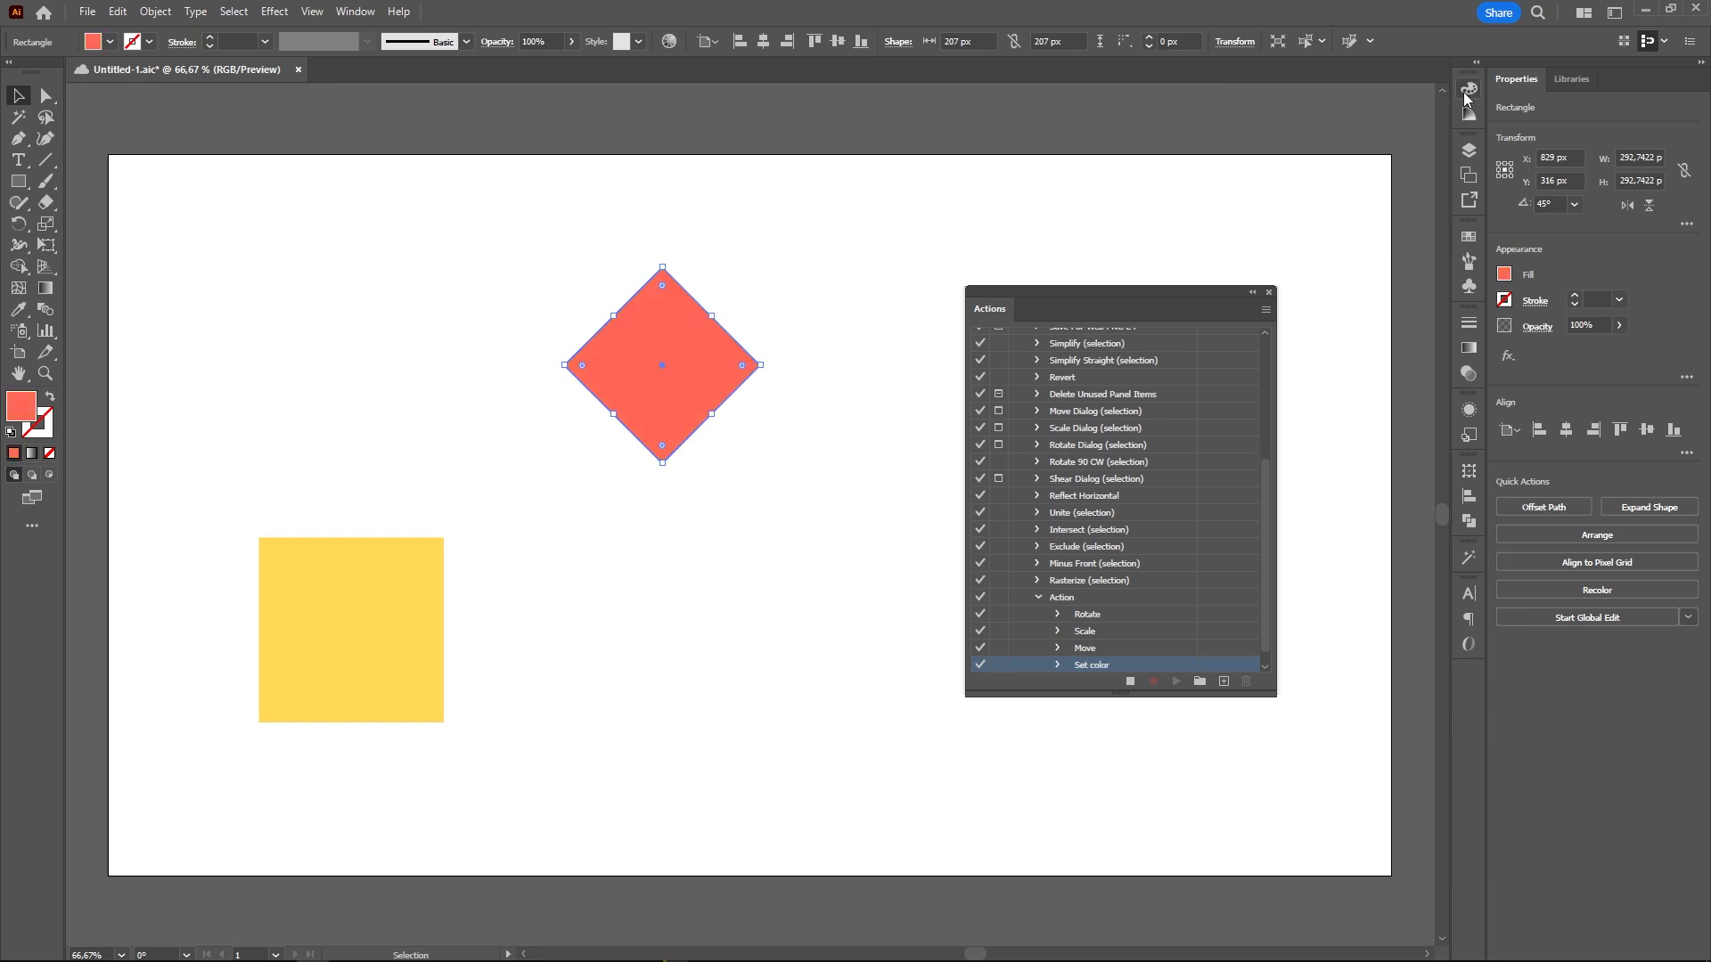
left_click(1130, 685)
left_click(476, 655)
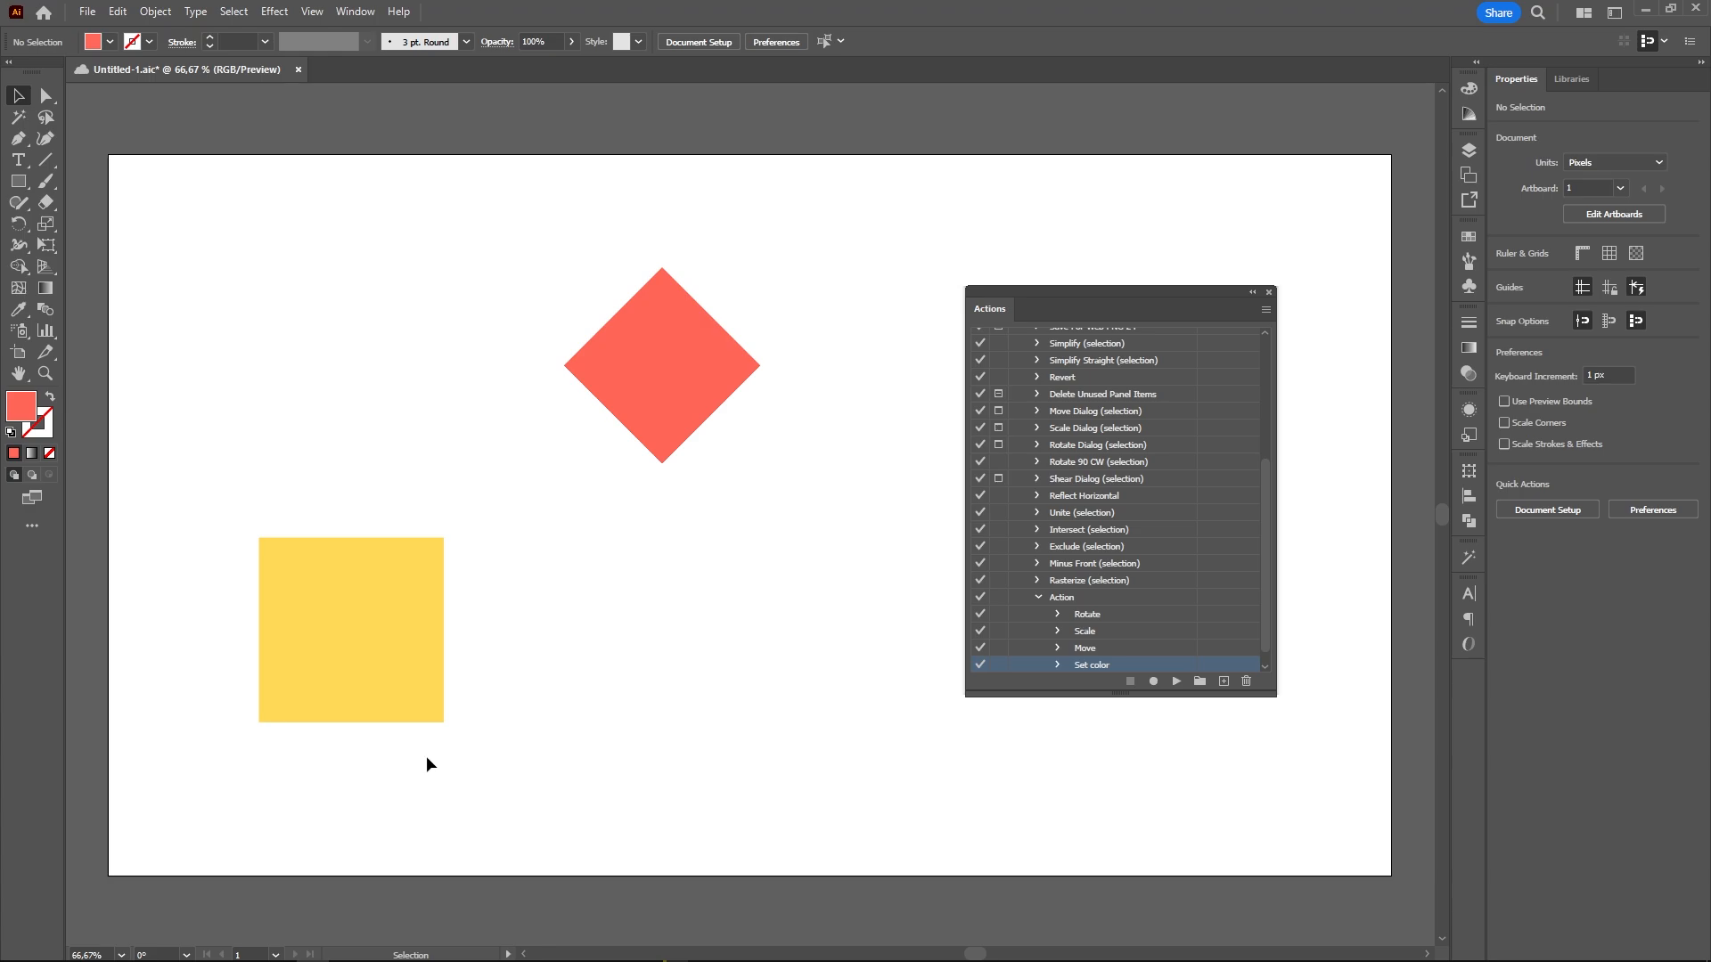
Play the recorded action named Action on the lower yellow square and deselect it
left_click(354, 641)
left_click(1038, 597)
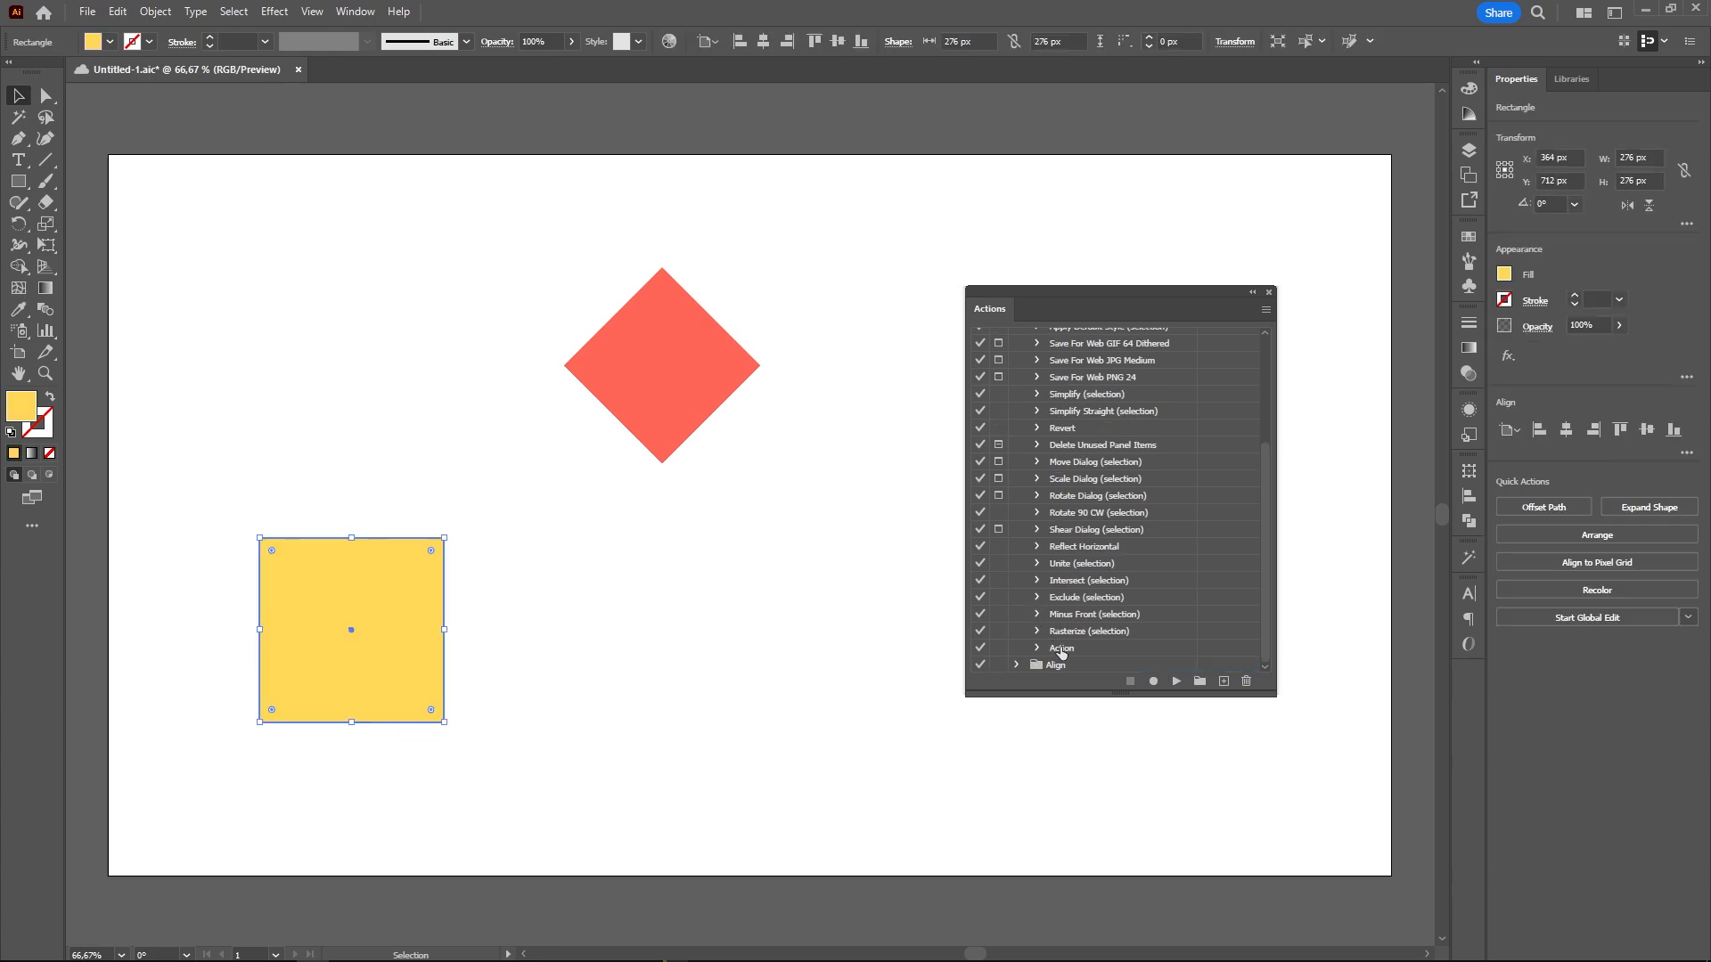
left_click(1062, 652)
left_click(1176, 682)
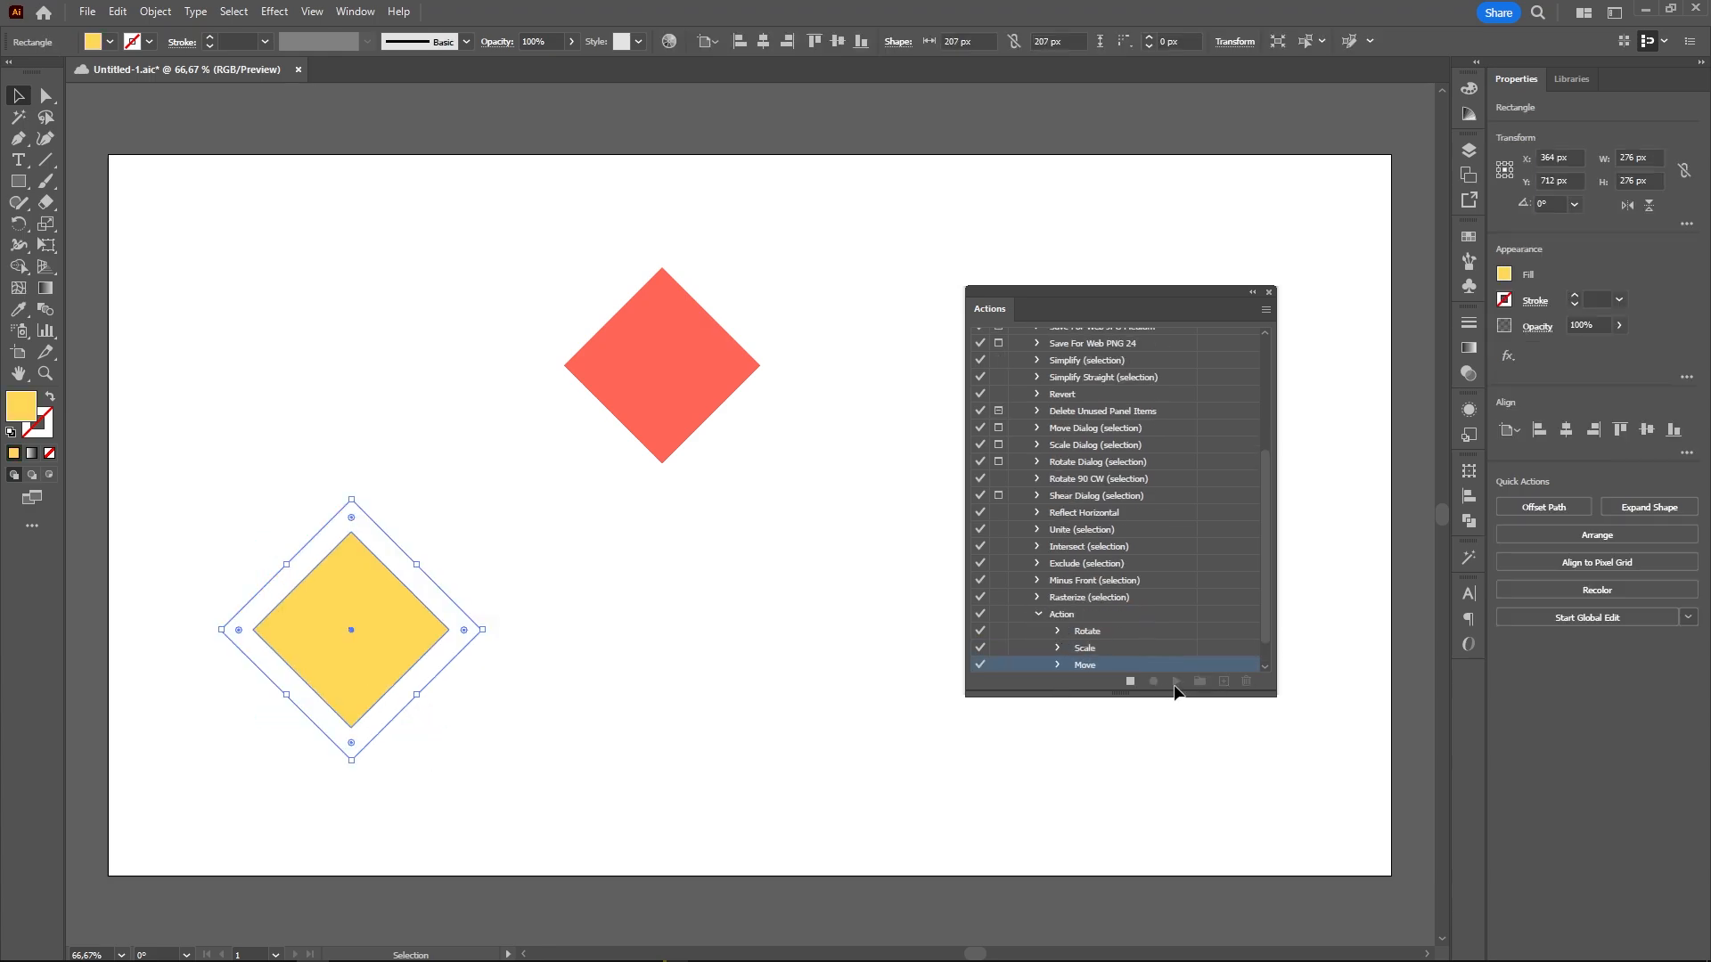
left_click(878, 600)
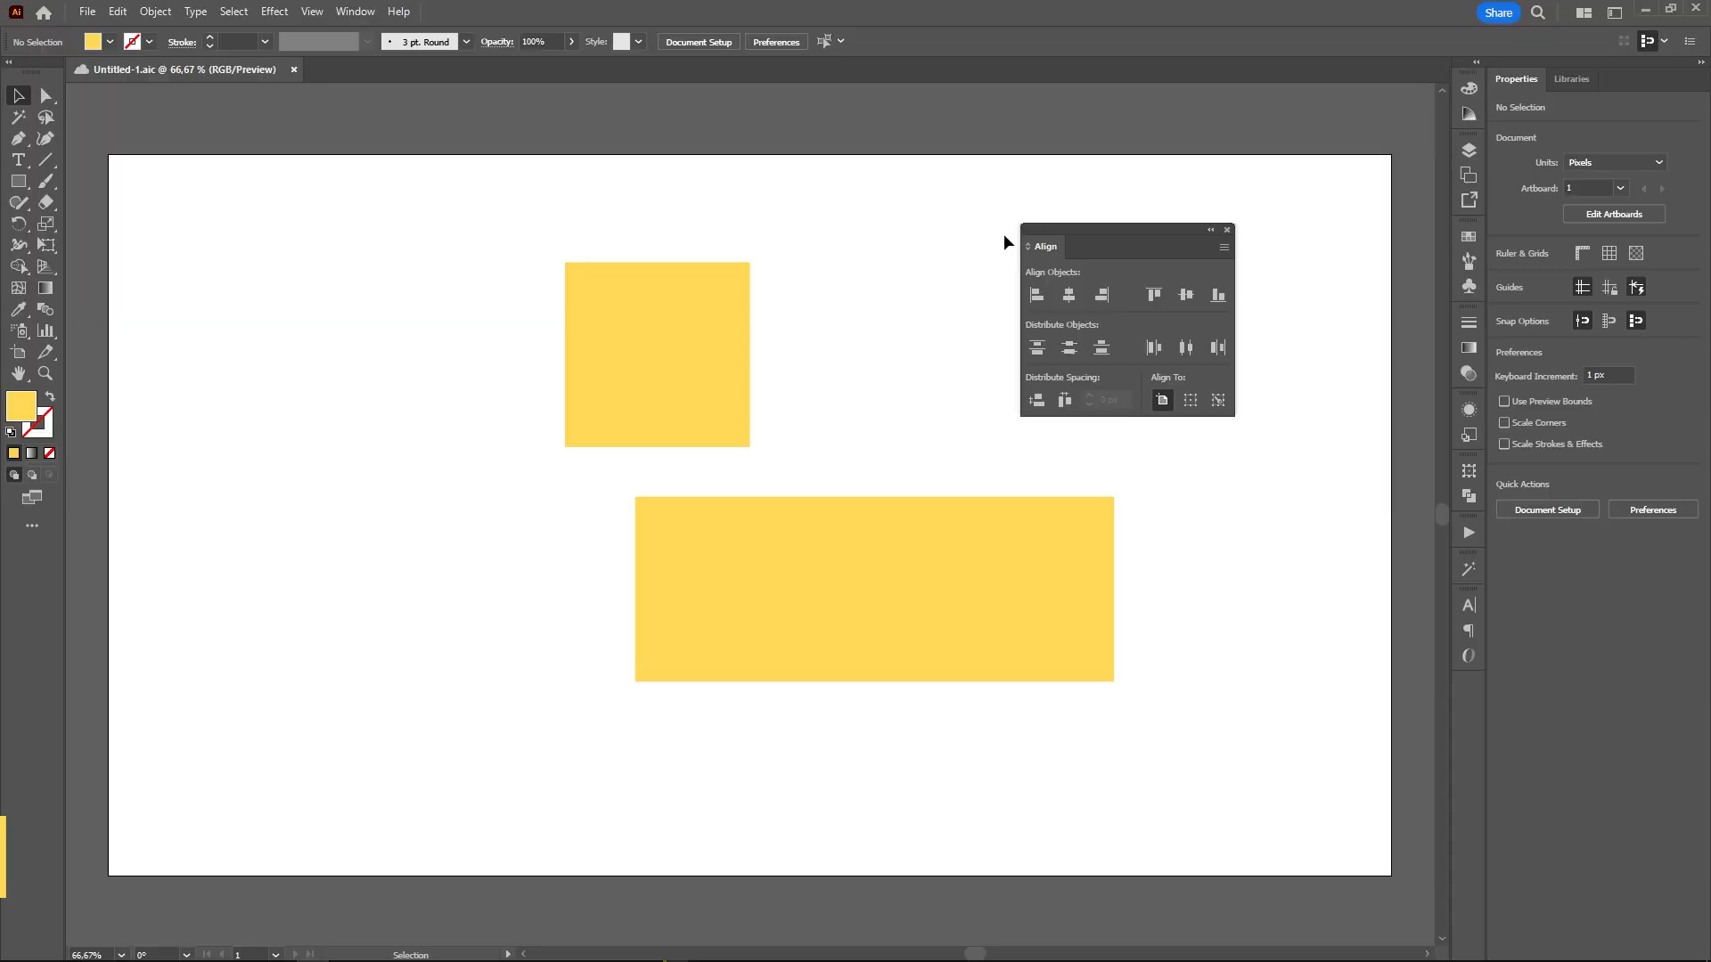
Select both yellow rectangles and align them to each other by horizontal centers, left edges and finally right edges
left_click_drag(1004, 233, 505, 649)
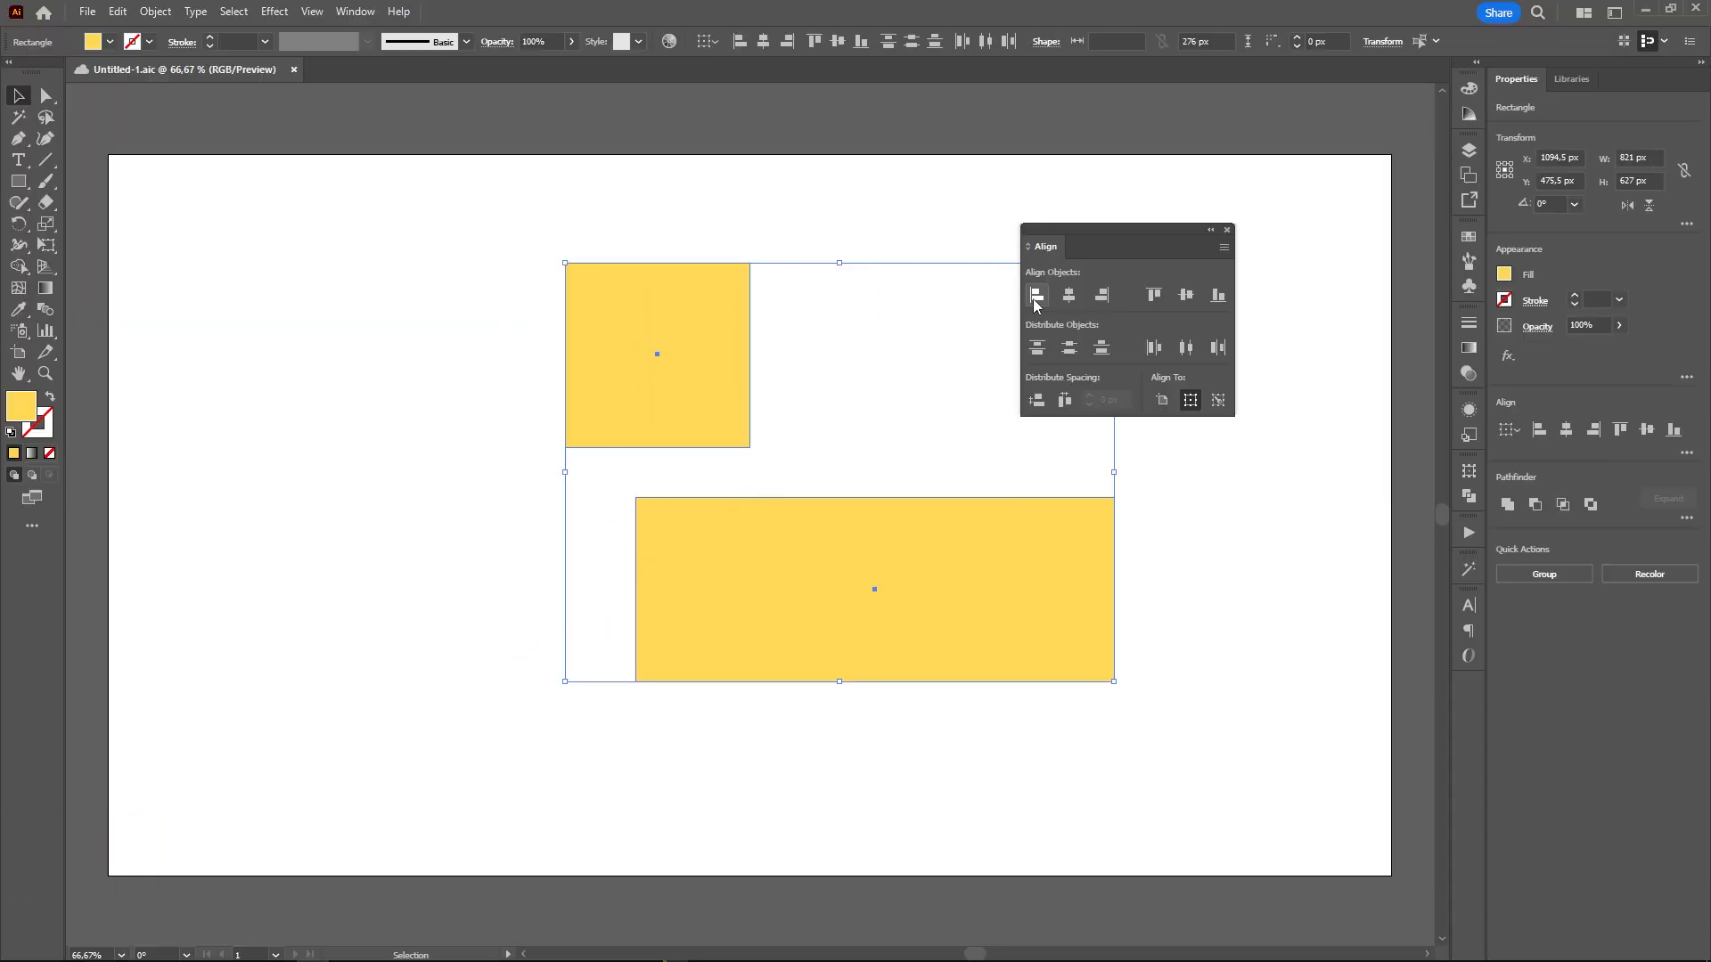
left_click(1070, 298)
left_click(1036, 296)
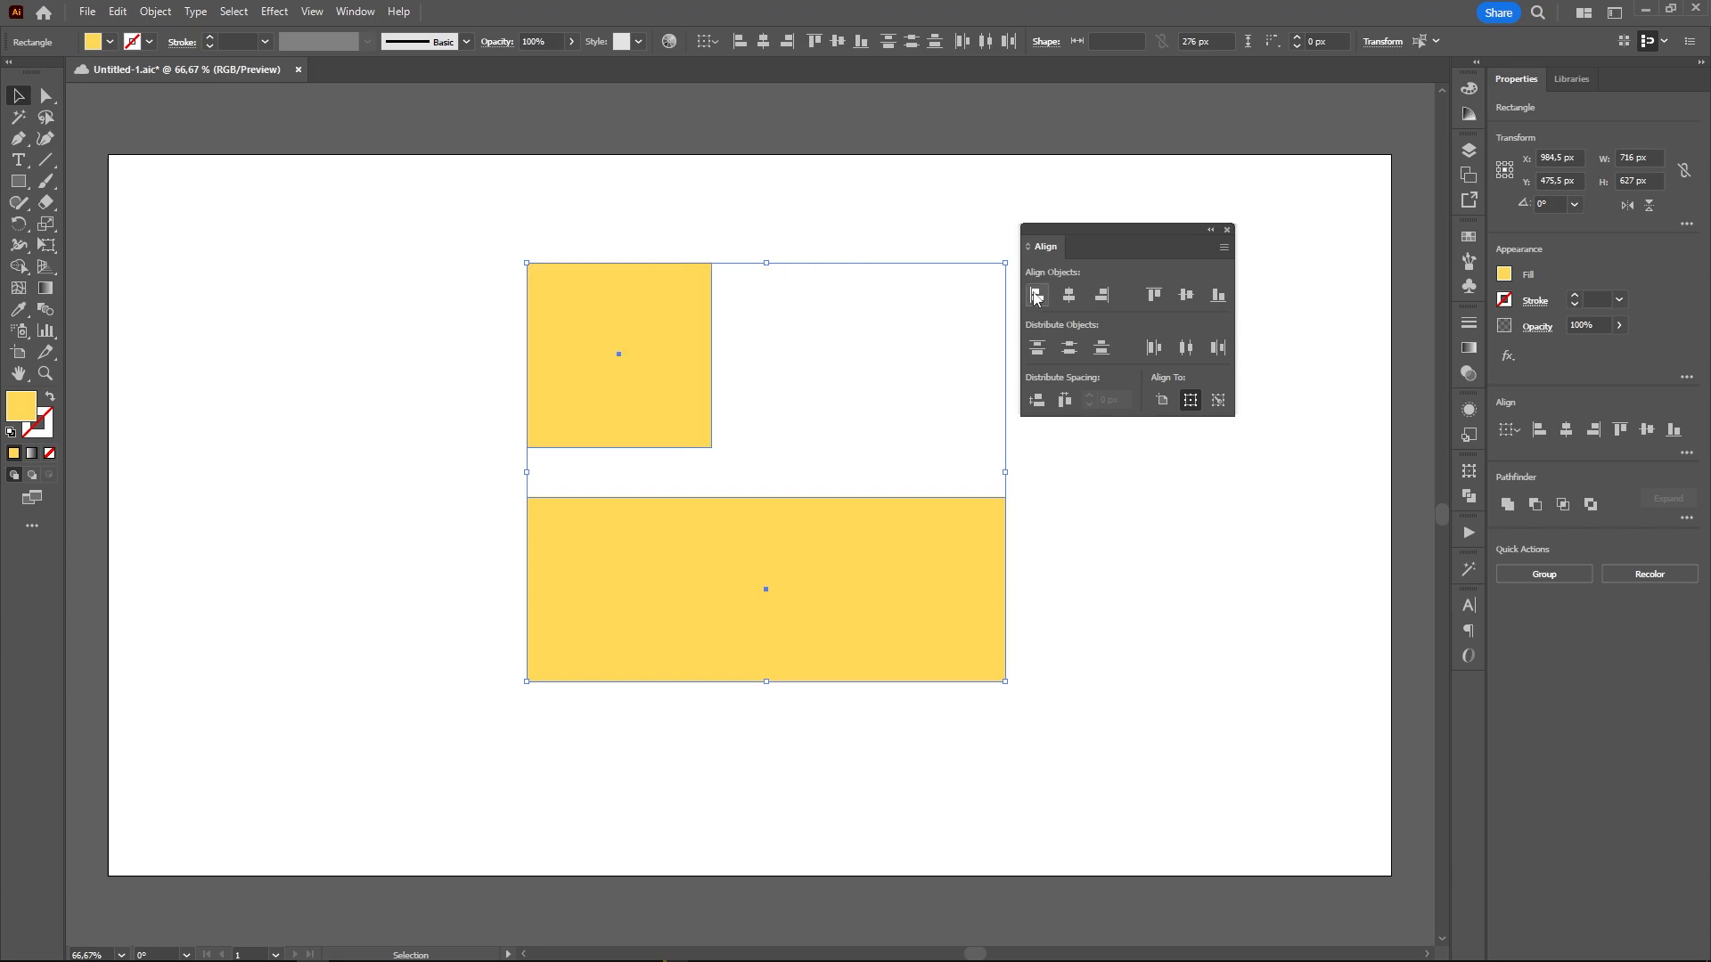
left_click(1107, 297)
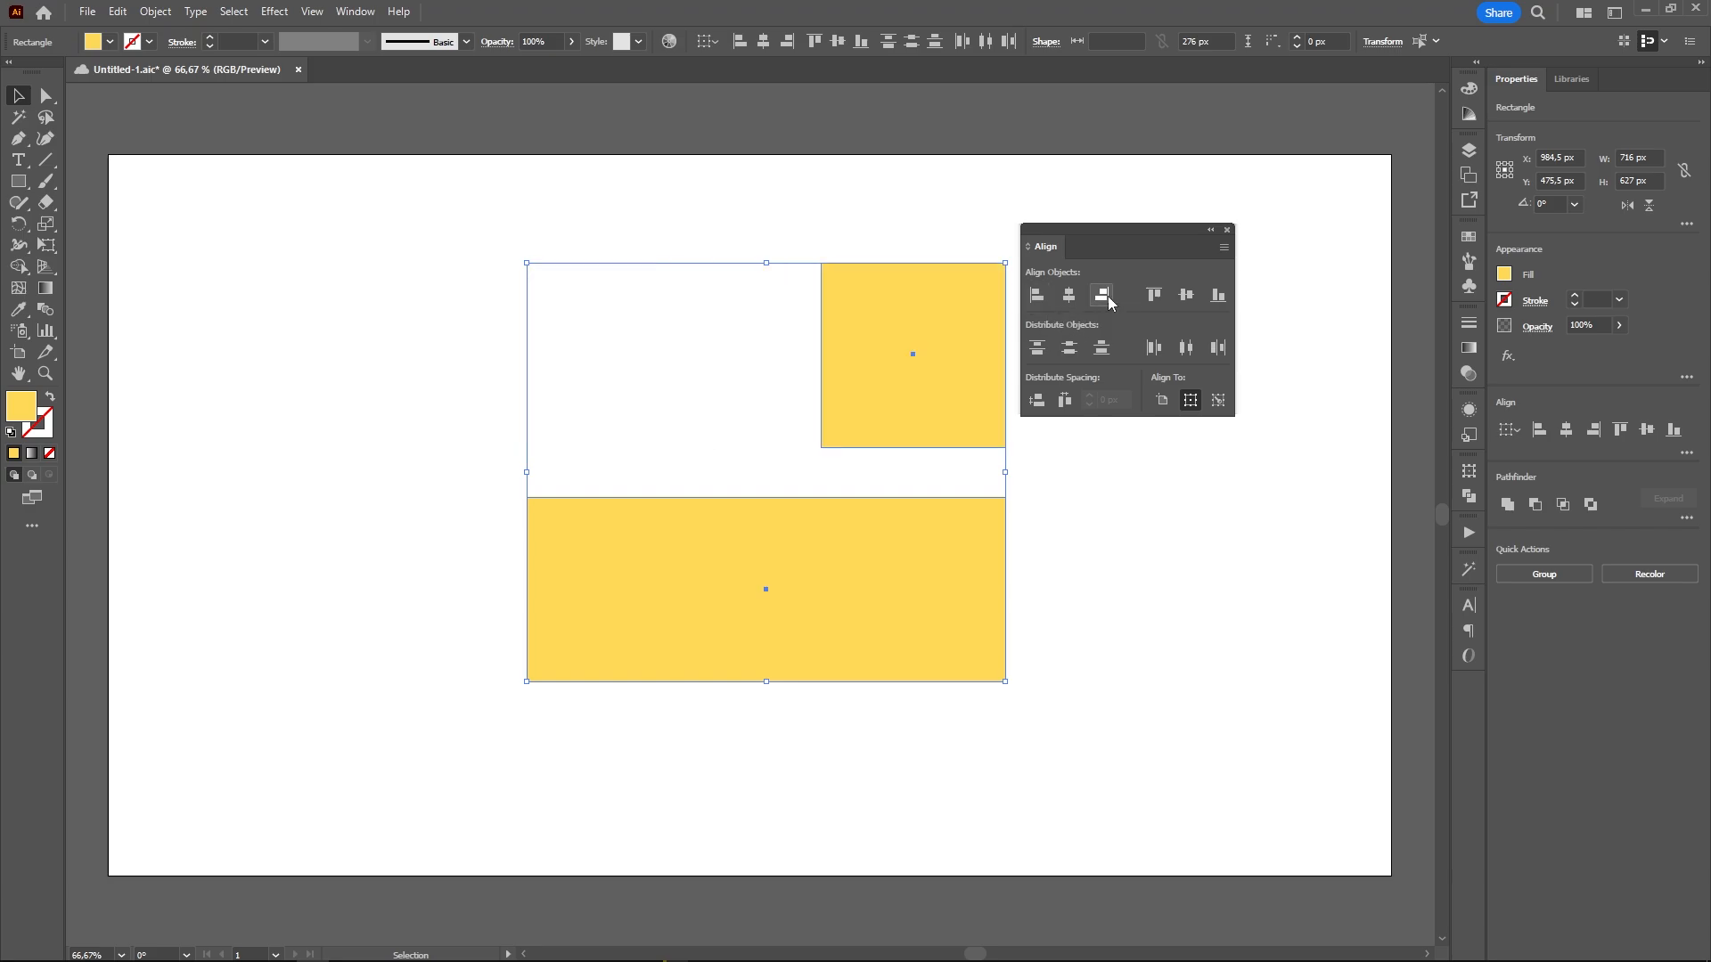
Align both rectangles to the artboard's left edge and switch the alignment reference back to the selection
left_click(1163, 400)
left_click(1036, 295)
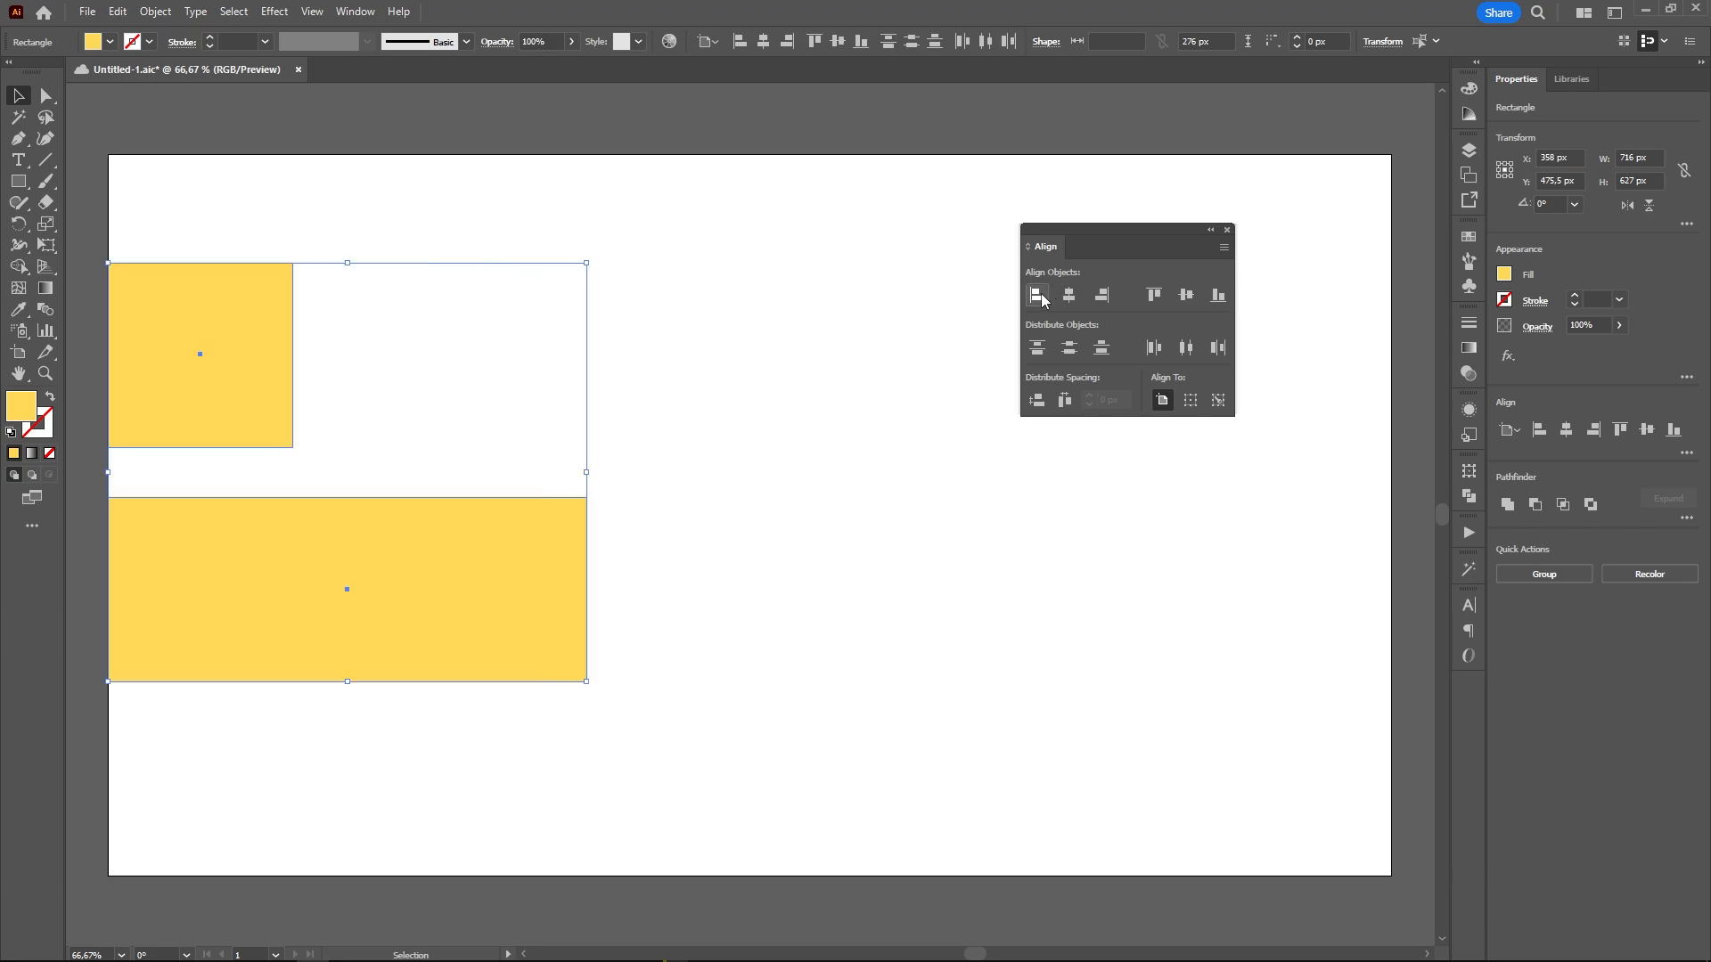
left_click(1191, 401)
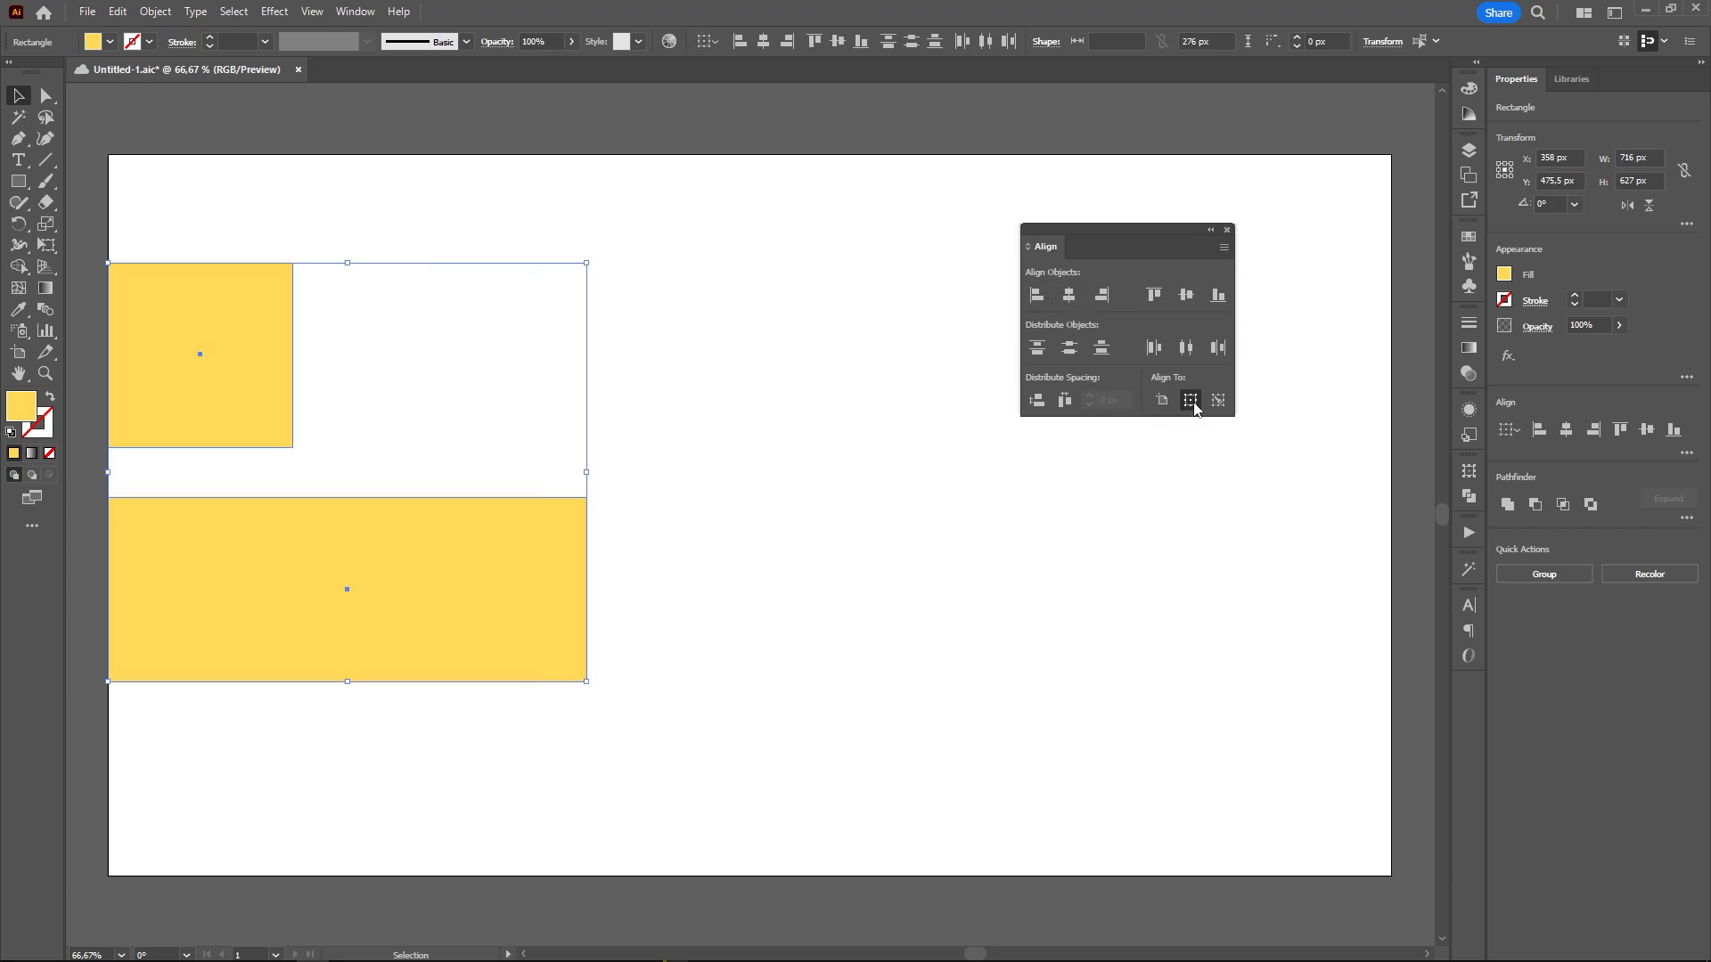
Align the two yellow rectangles by horizontal centers and finally right edges, and switch alignment to a key object using the upper square
left_click(1069, 297)
left_click(1102, 297)
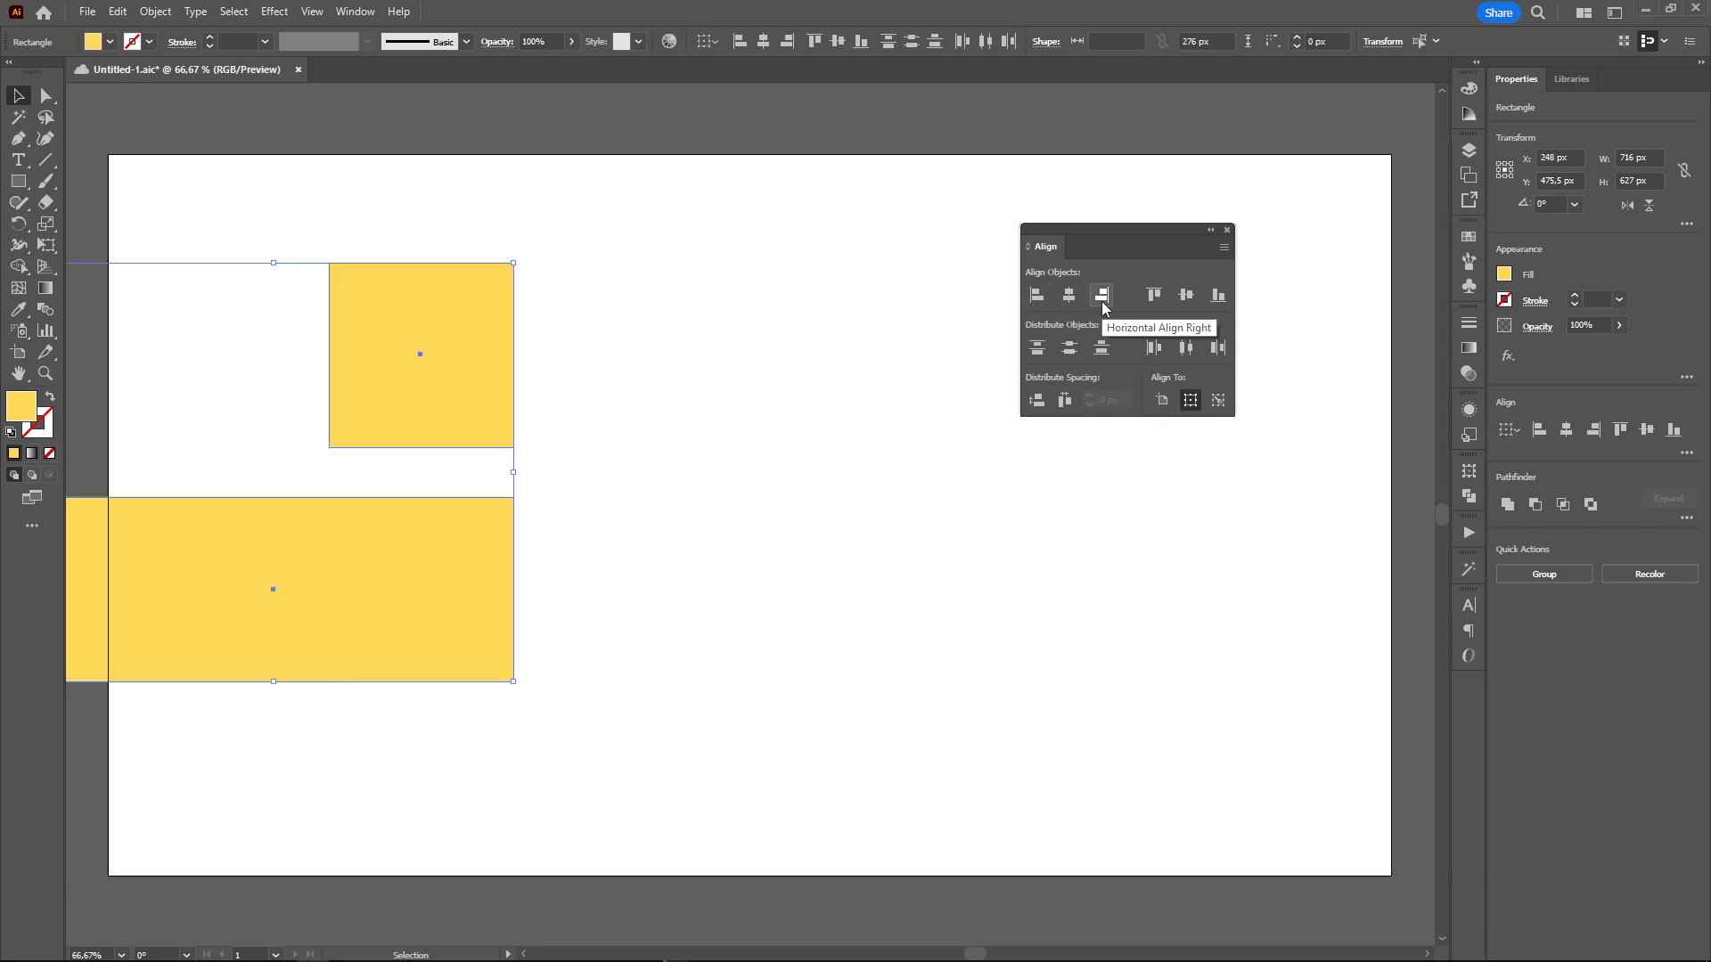
left_click(1219, 401)
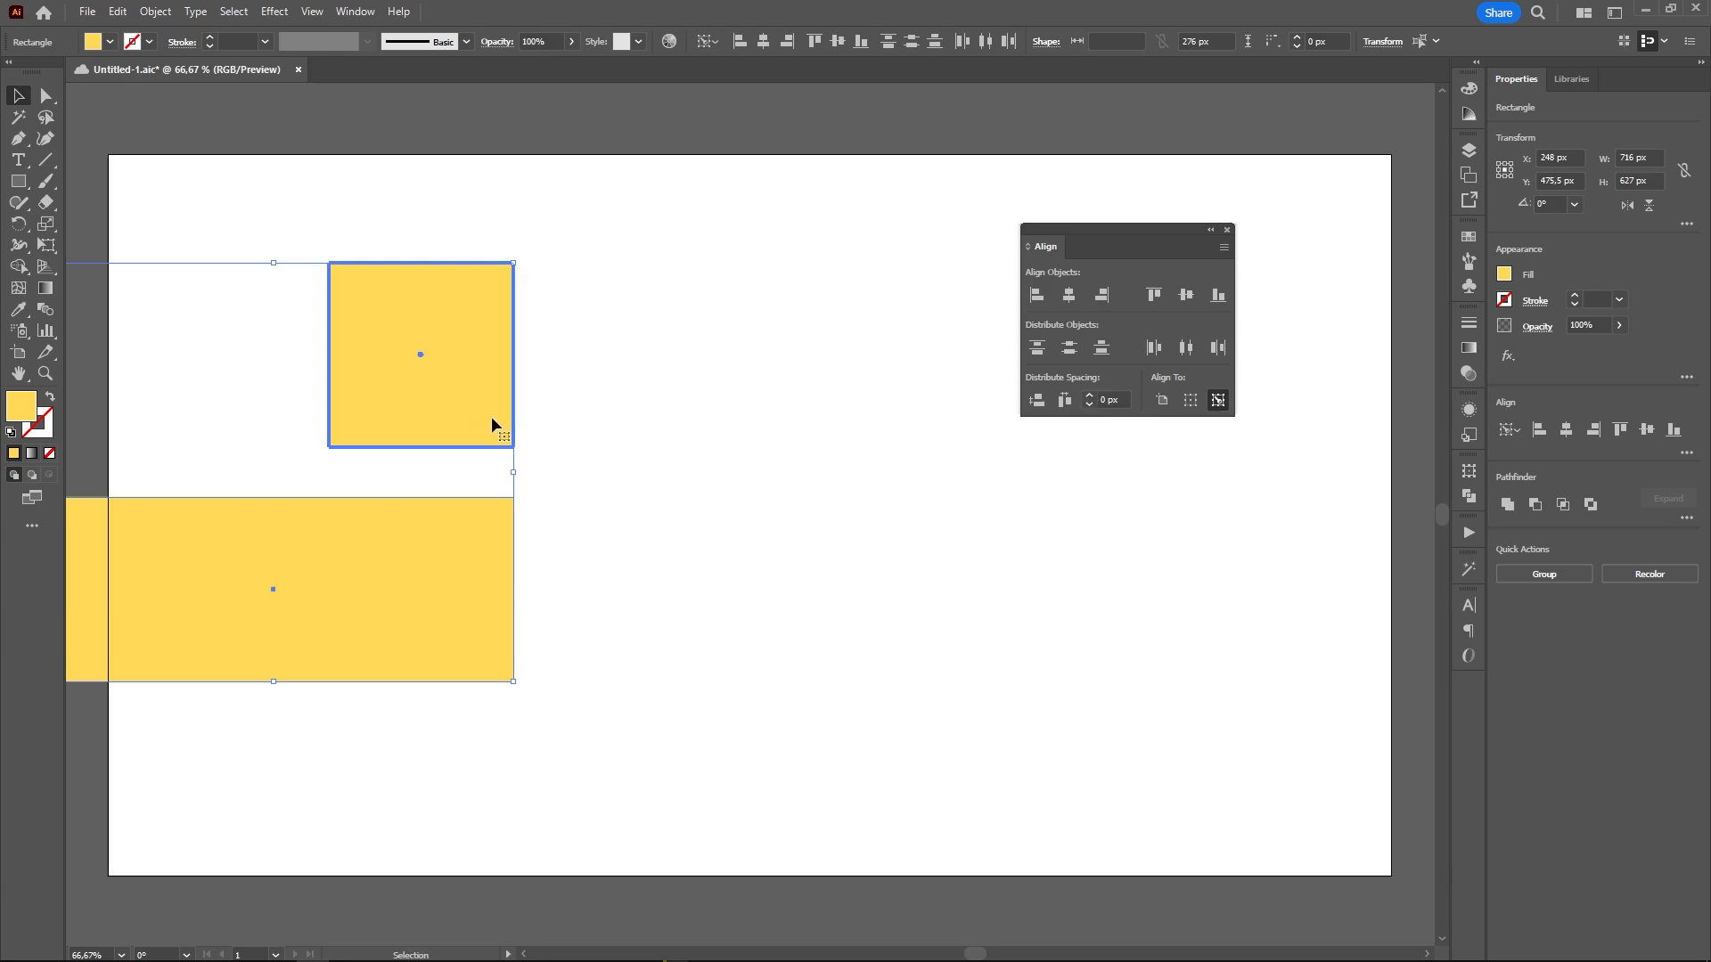
left_click_drag(492, 419, 786, 408)
left_click(668, 403)
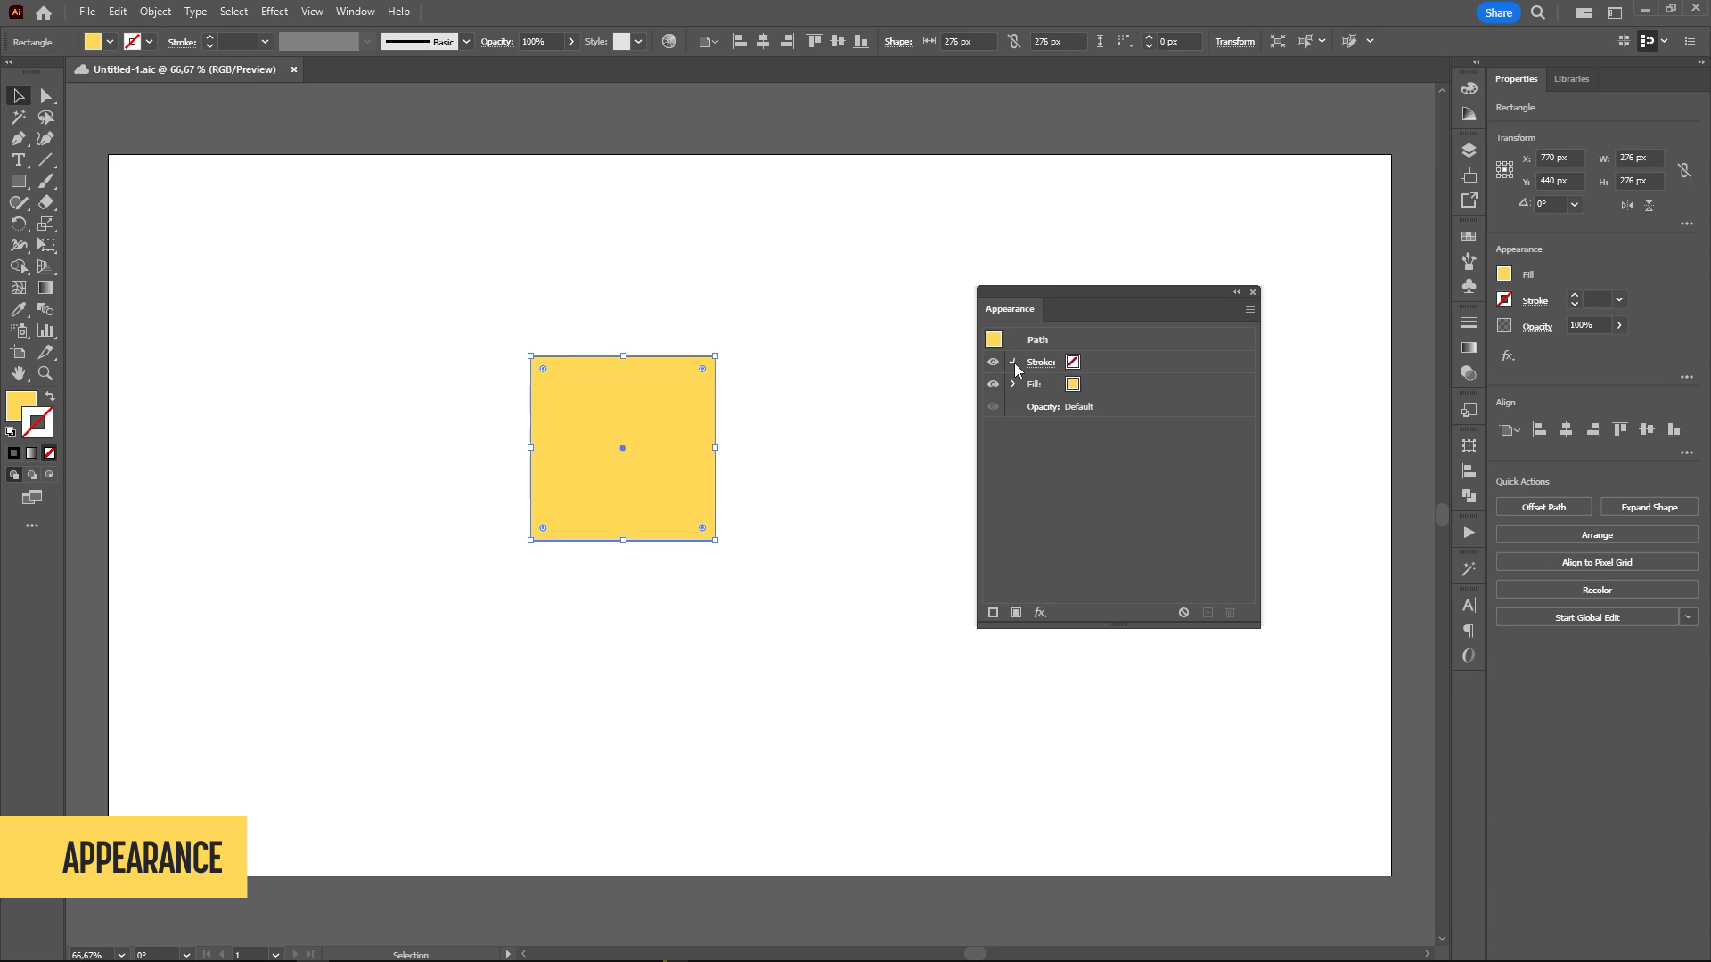
Expand the square's stroke and fill attributes, add a new black stroke, and set its weight to 7 pt
left_click(1014, 362)
left_click(1013, 405)
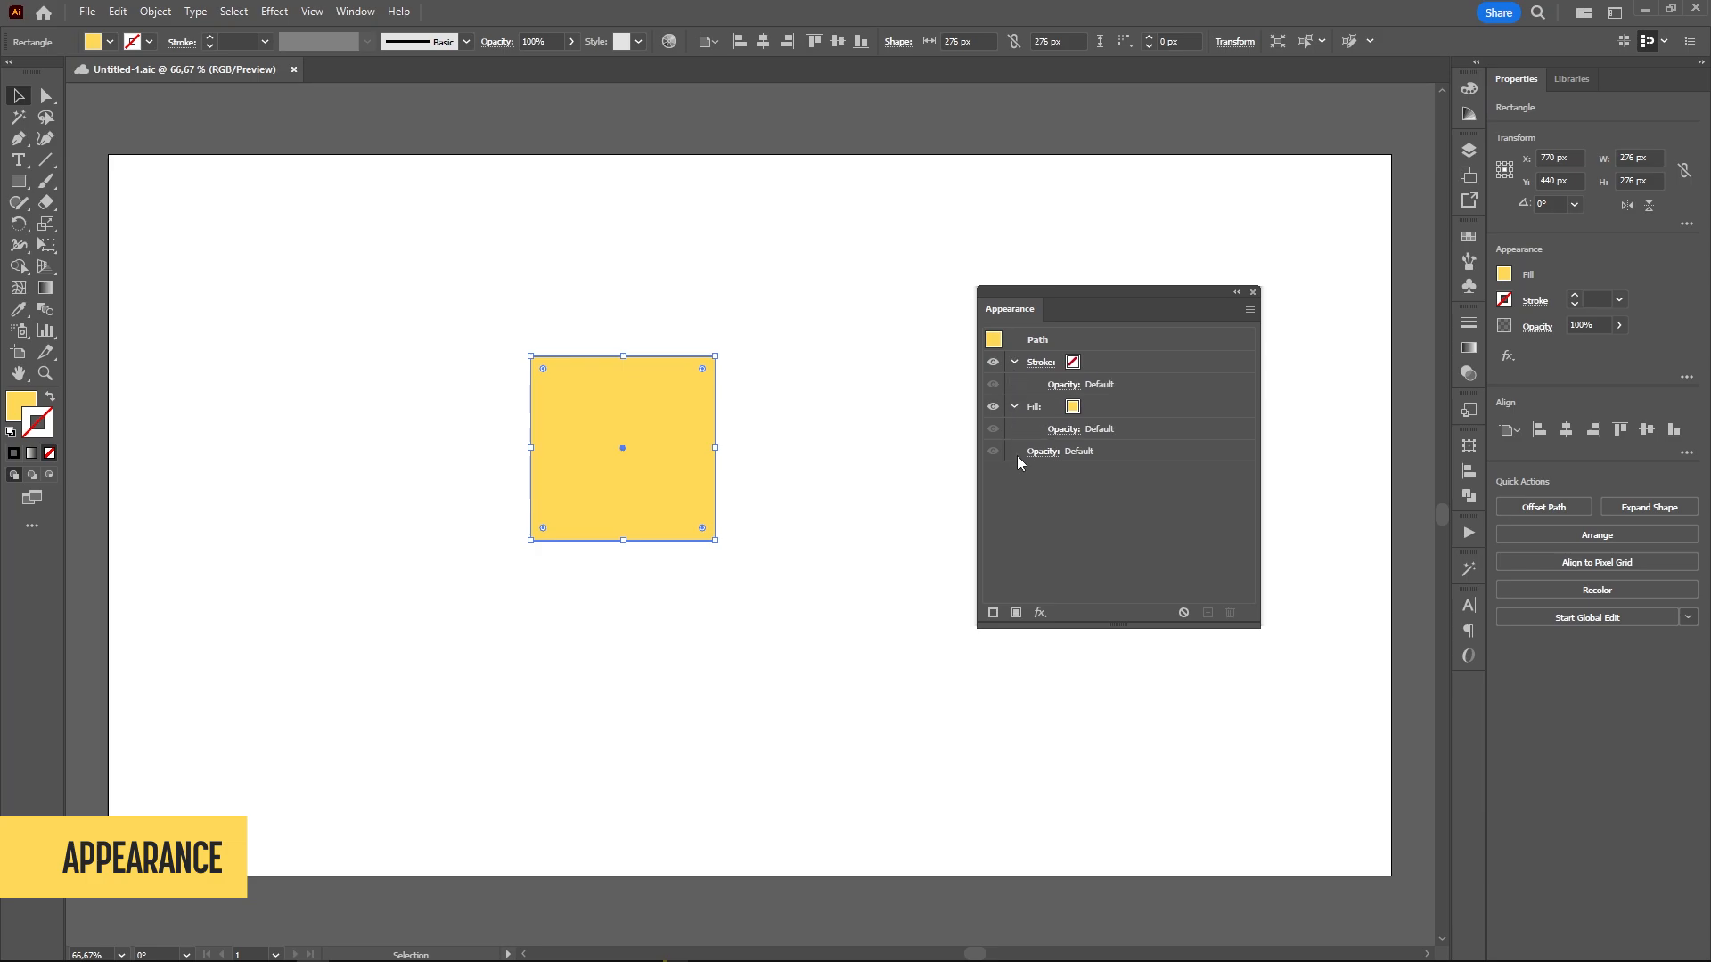
left_click(993, 614)
left_click(1106, 359)
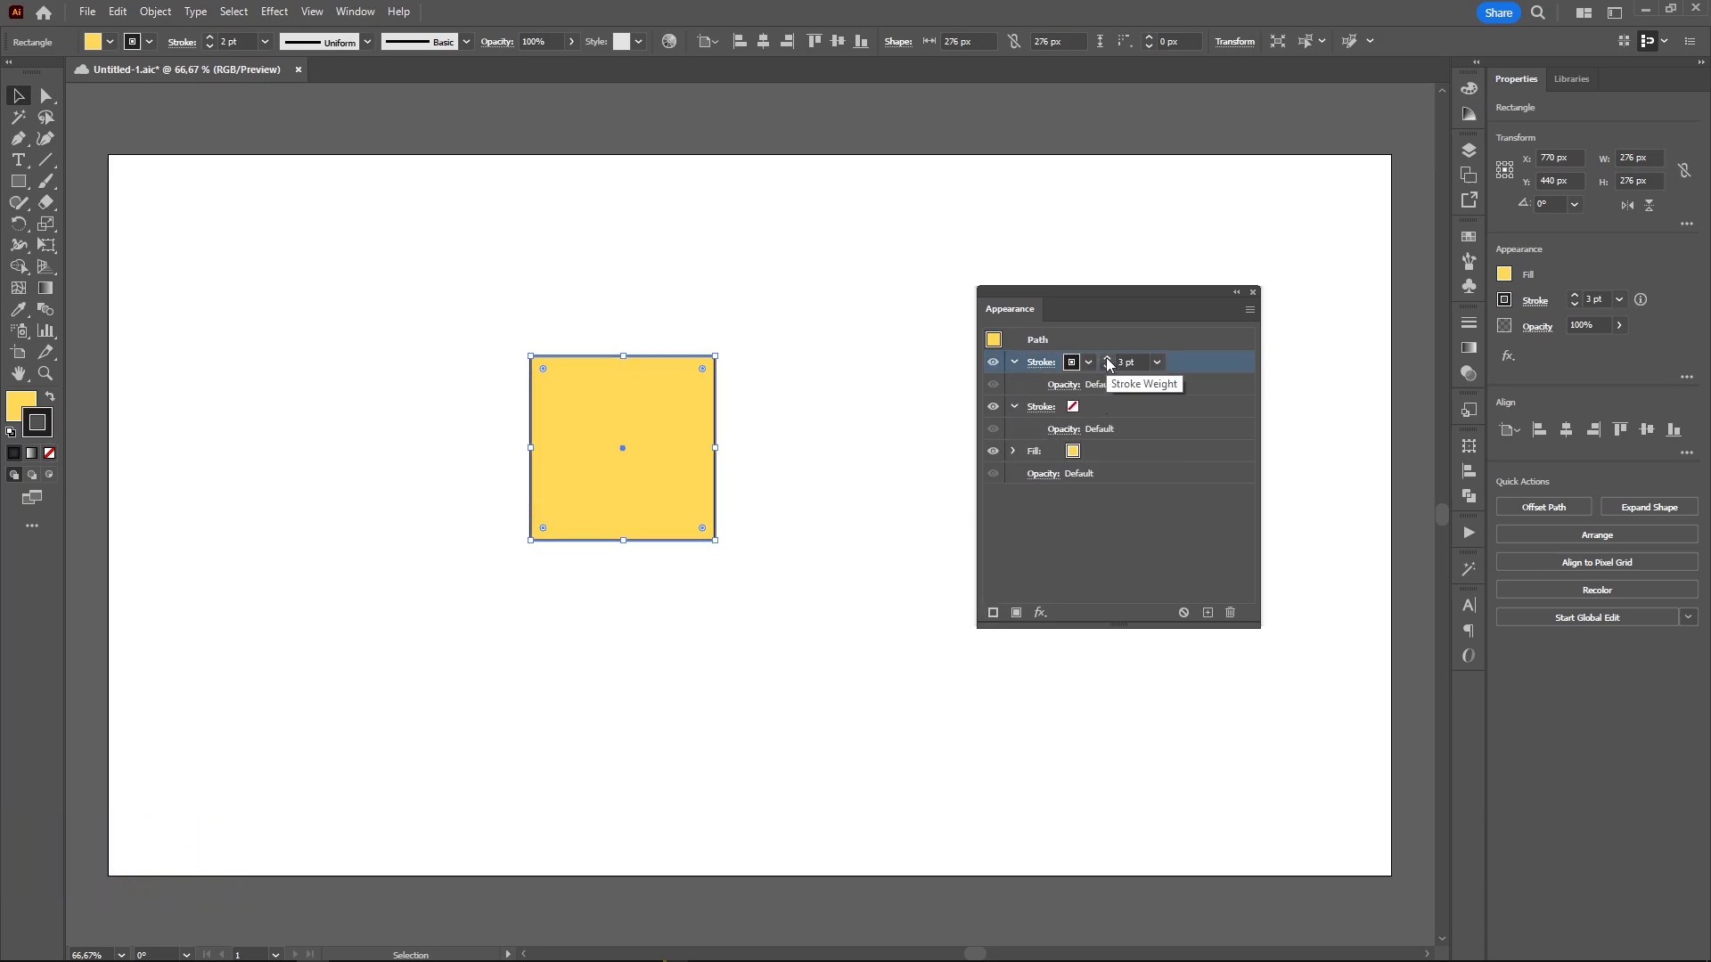
left_click(1107, 358)
left_click(1107, 358)
left_click(1107, 359)
left_click(1107, 358)
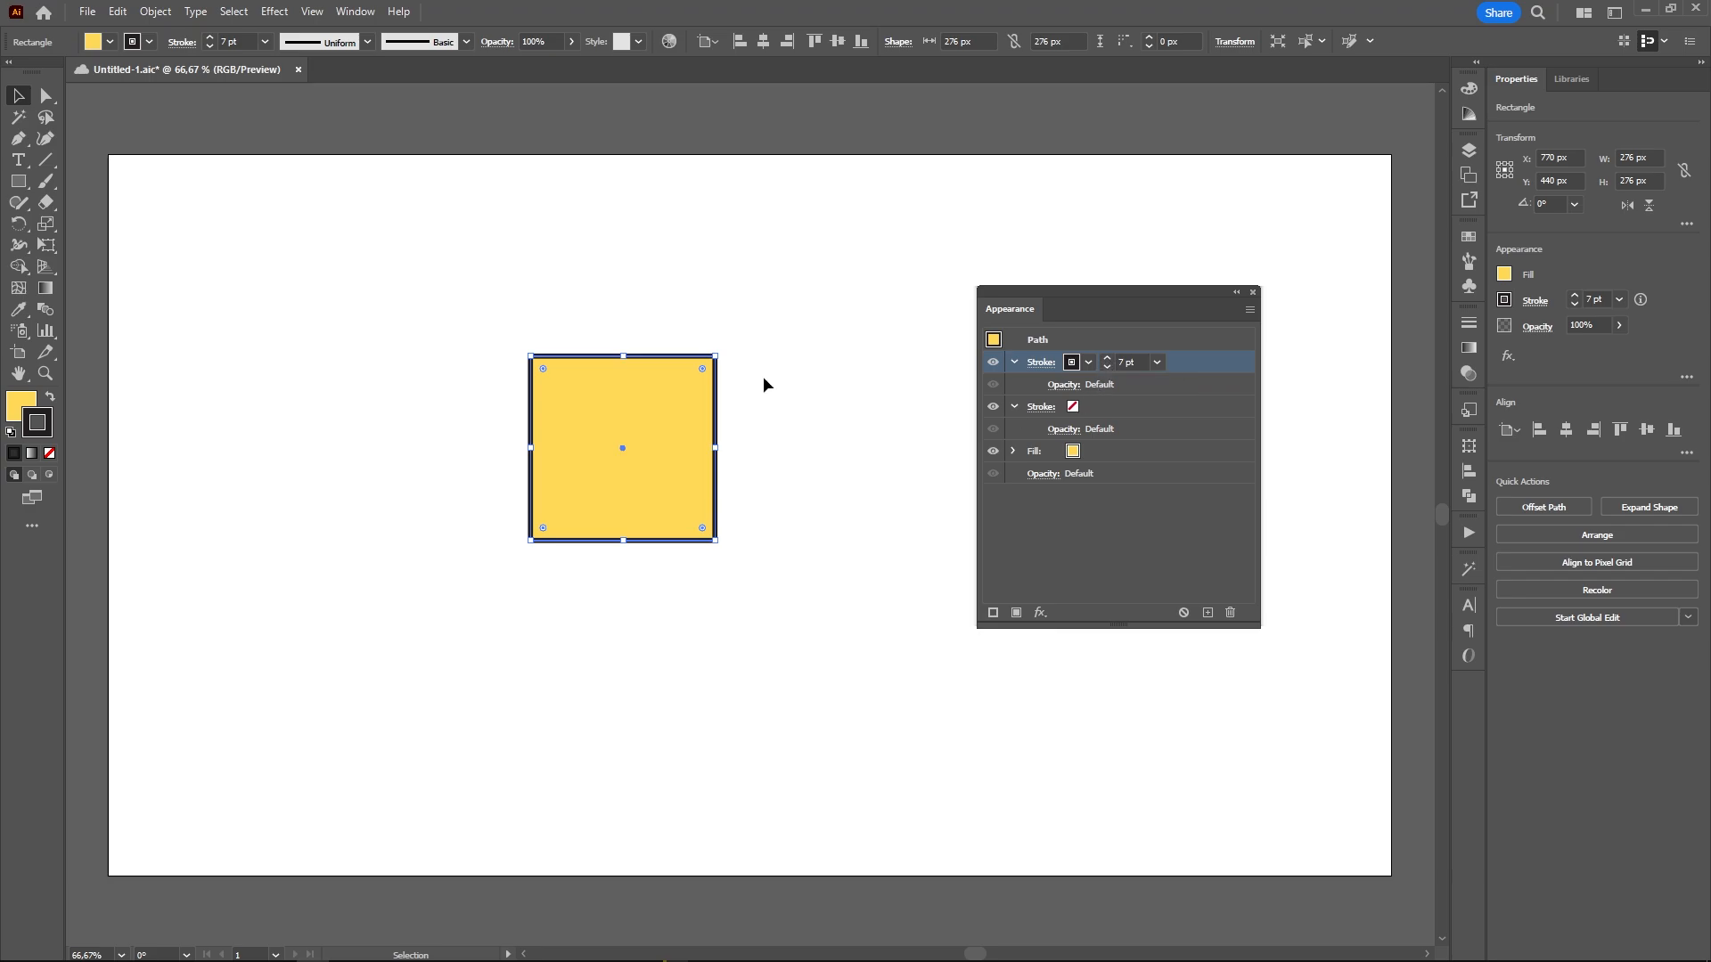
Apply an outward Offset Path effect with miter joins to the square's new black stroke
left_click(274, 11)
mouse_move(343, 172)
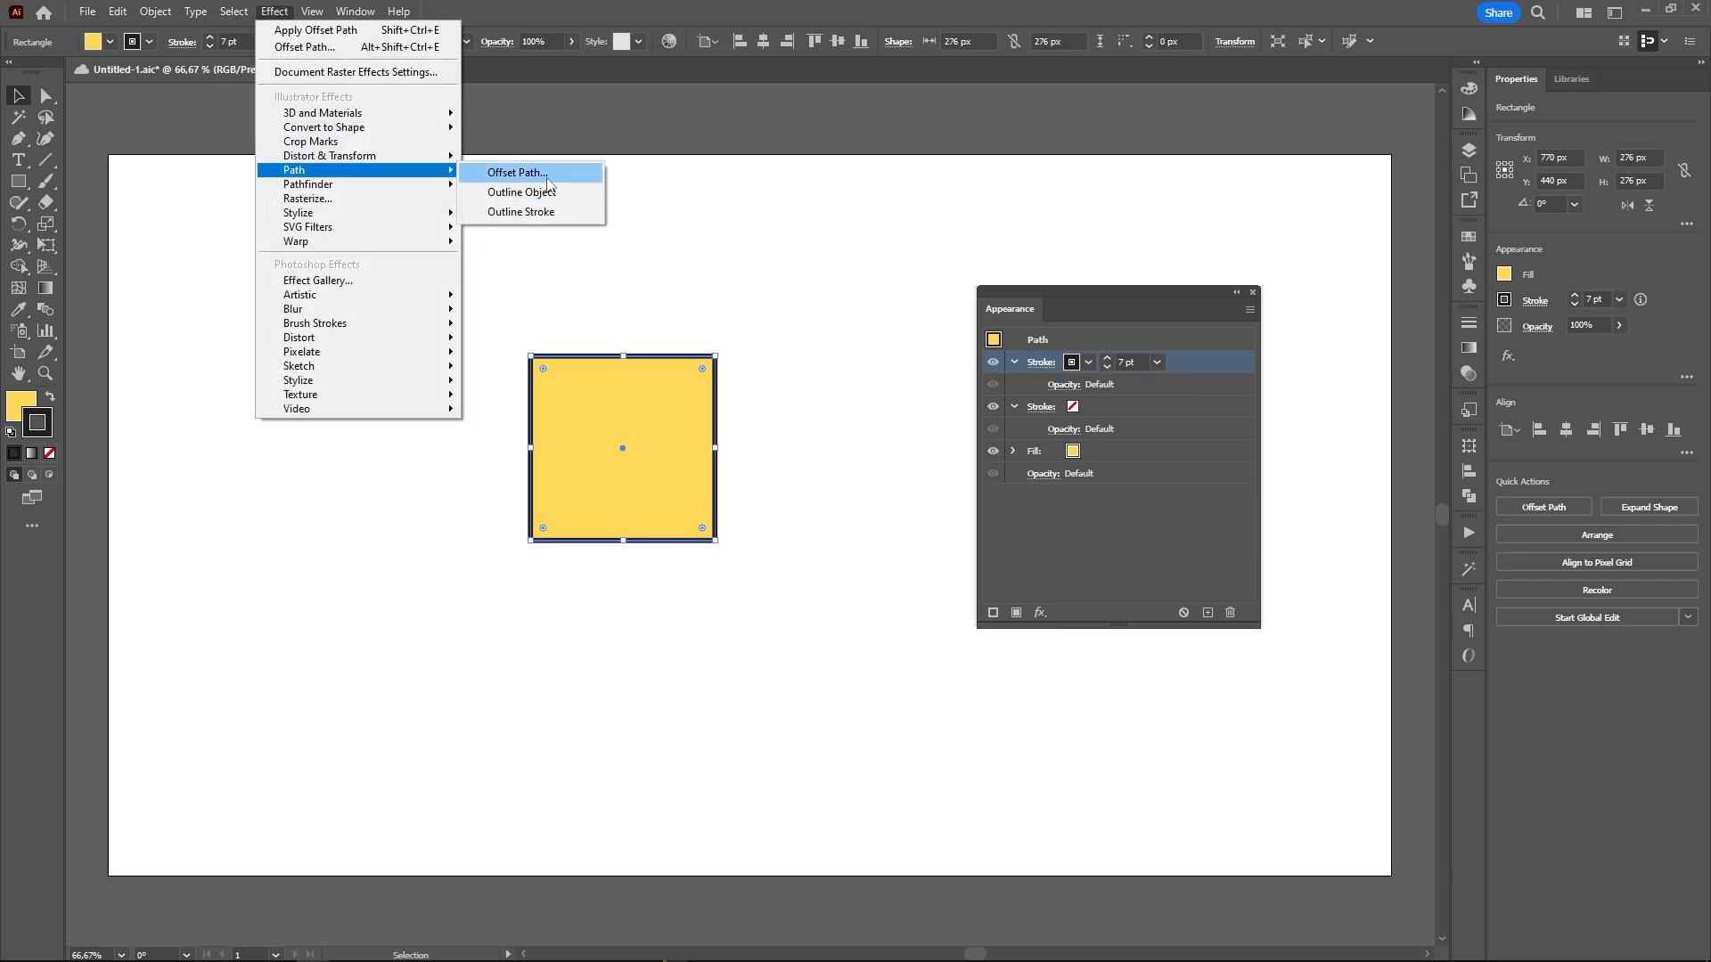
left_click(548, 169)
key("shift+Up")
key("shift+Up")
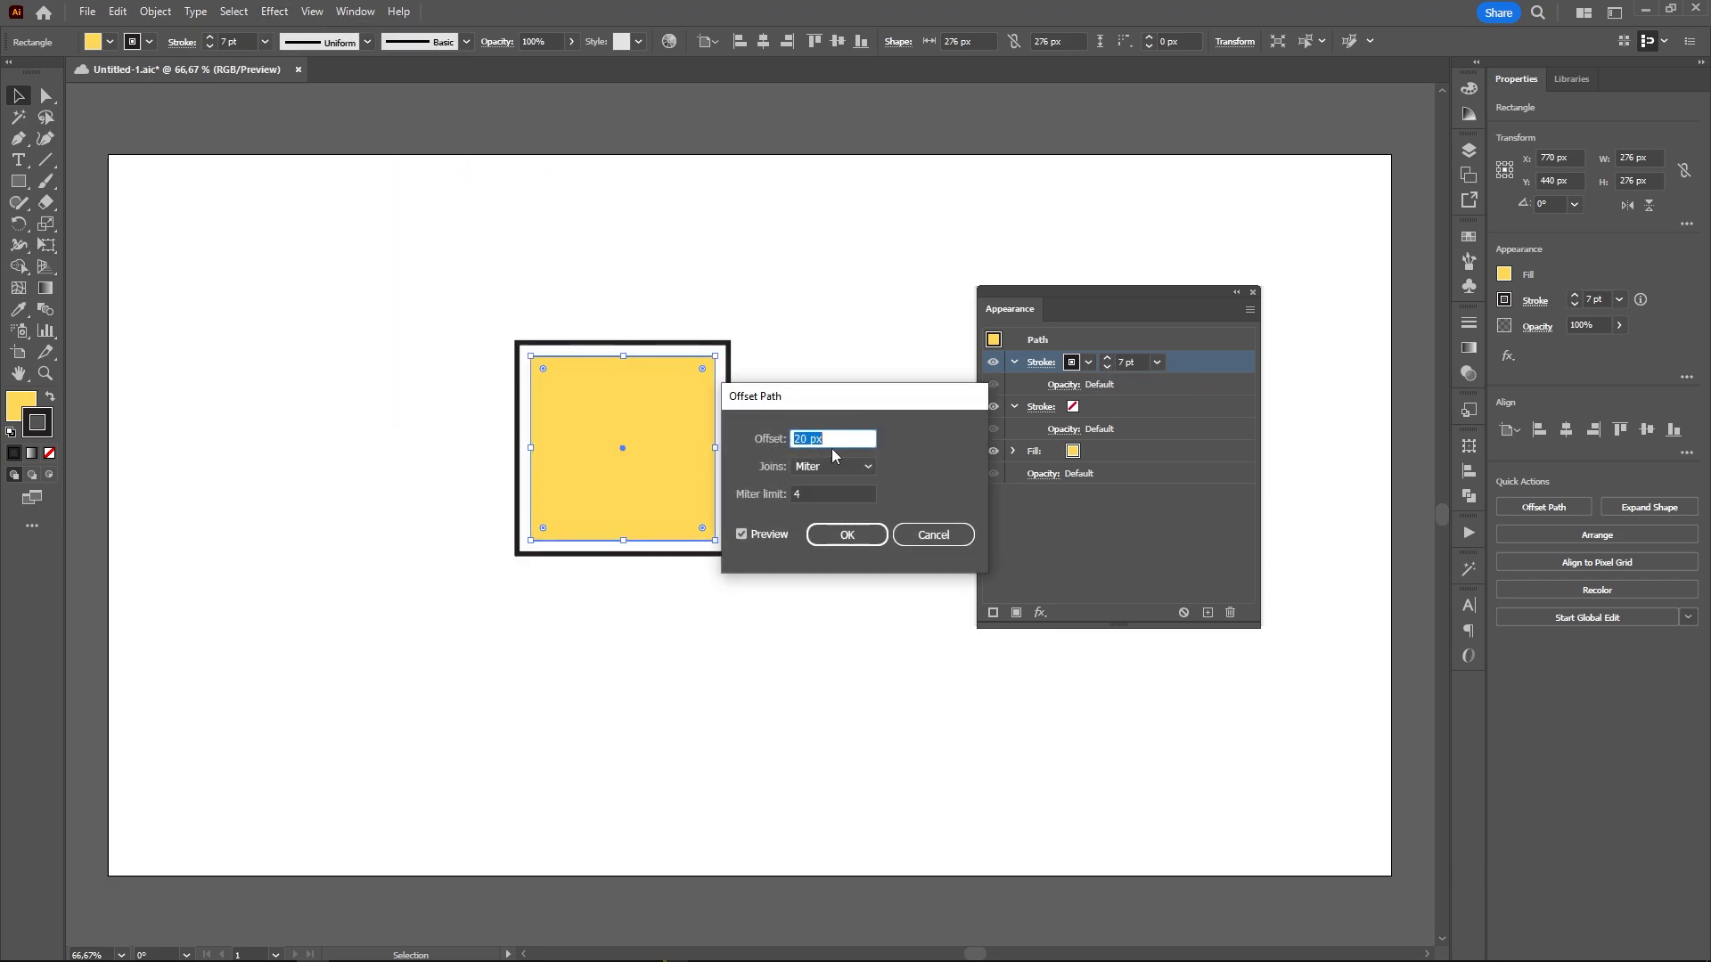
key("Return")
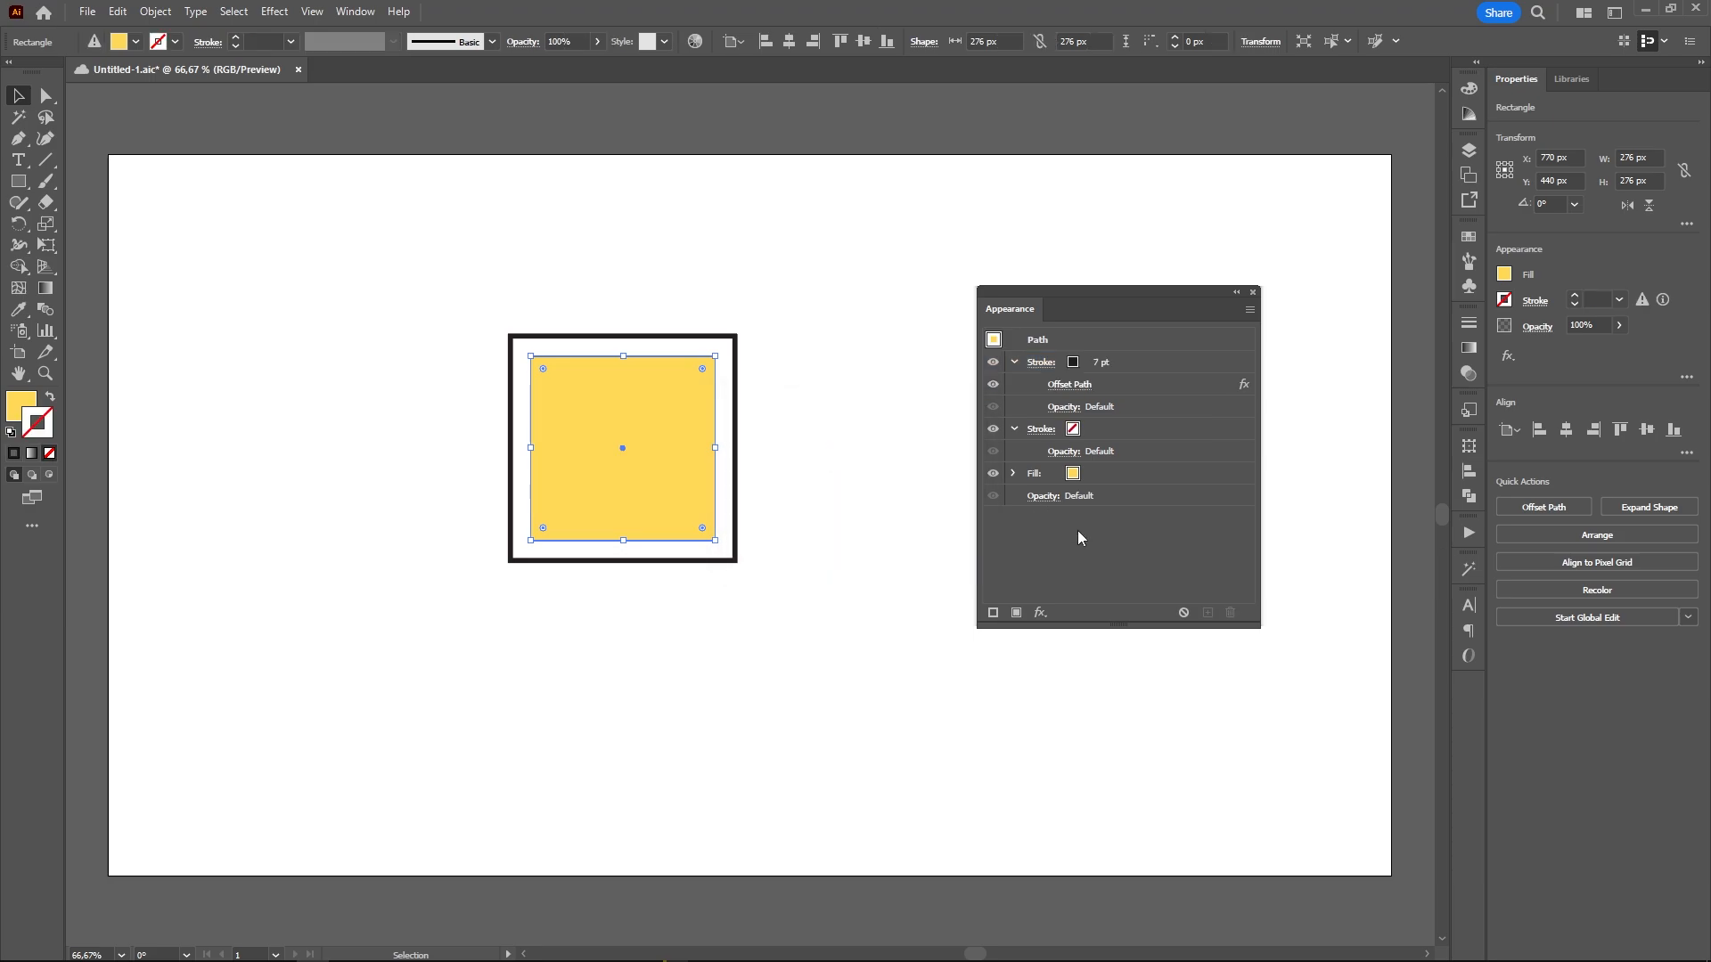
Add a Multiply drop shadow to the square with 75% opacity, 7 px X and Y offsets and 5 px blur, and deselect it
left_click(1040, 612)
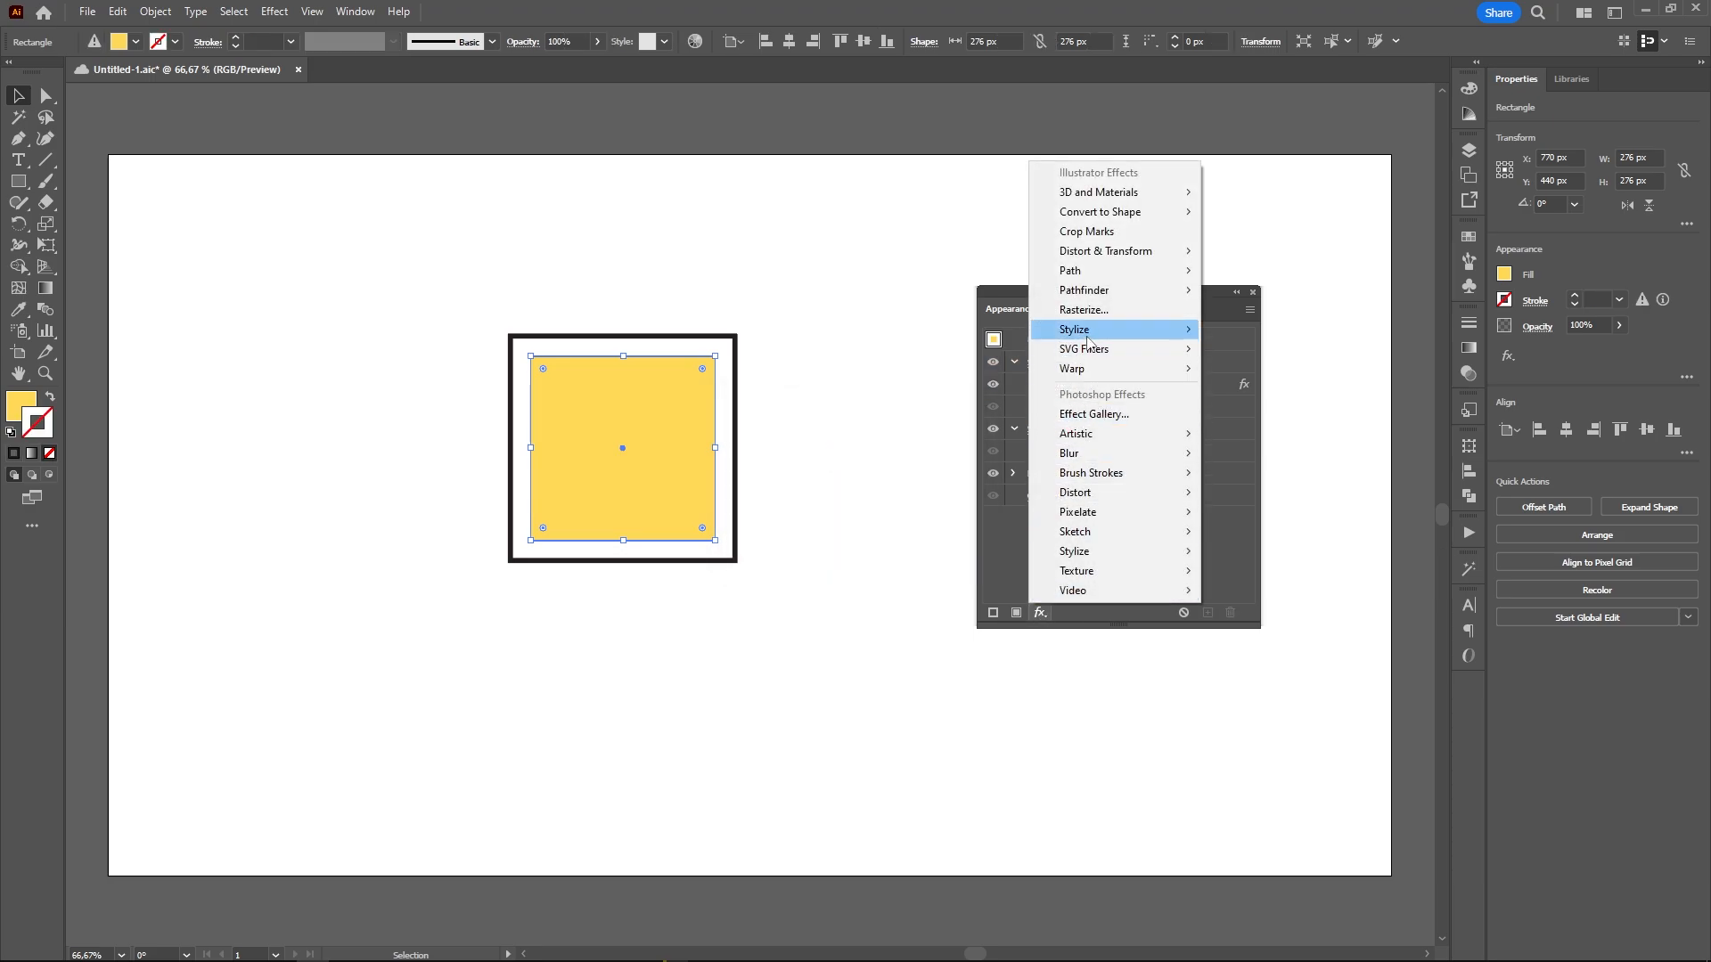
mouse_move(1112, 337)
left_click(1258, 332)
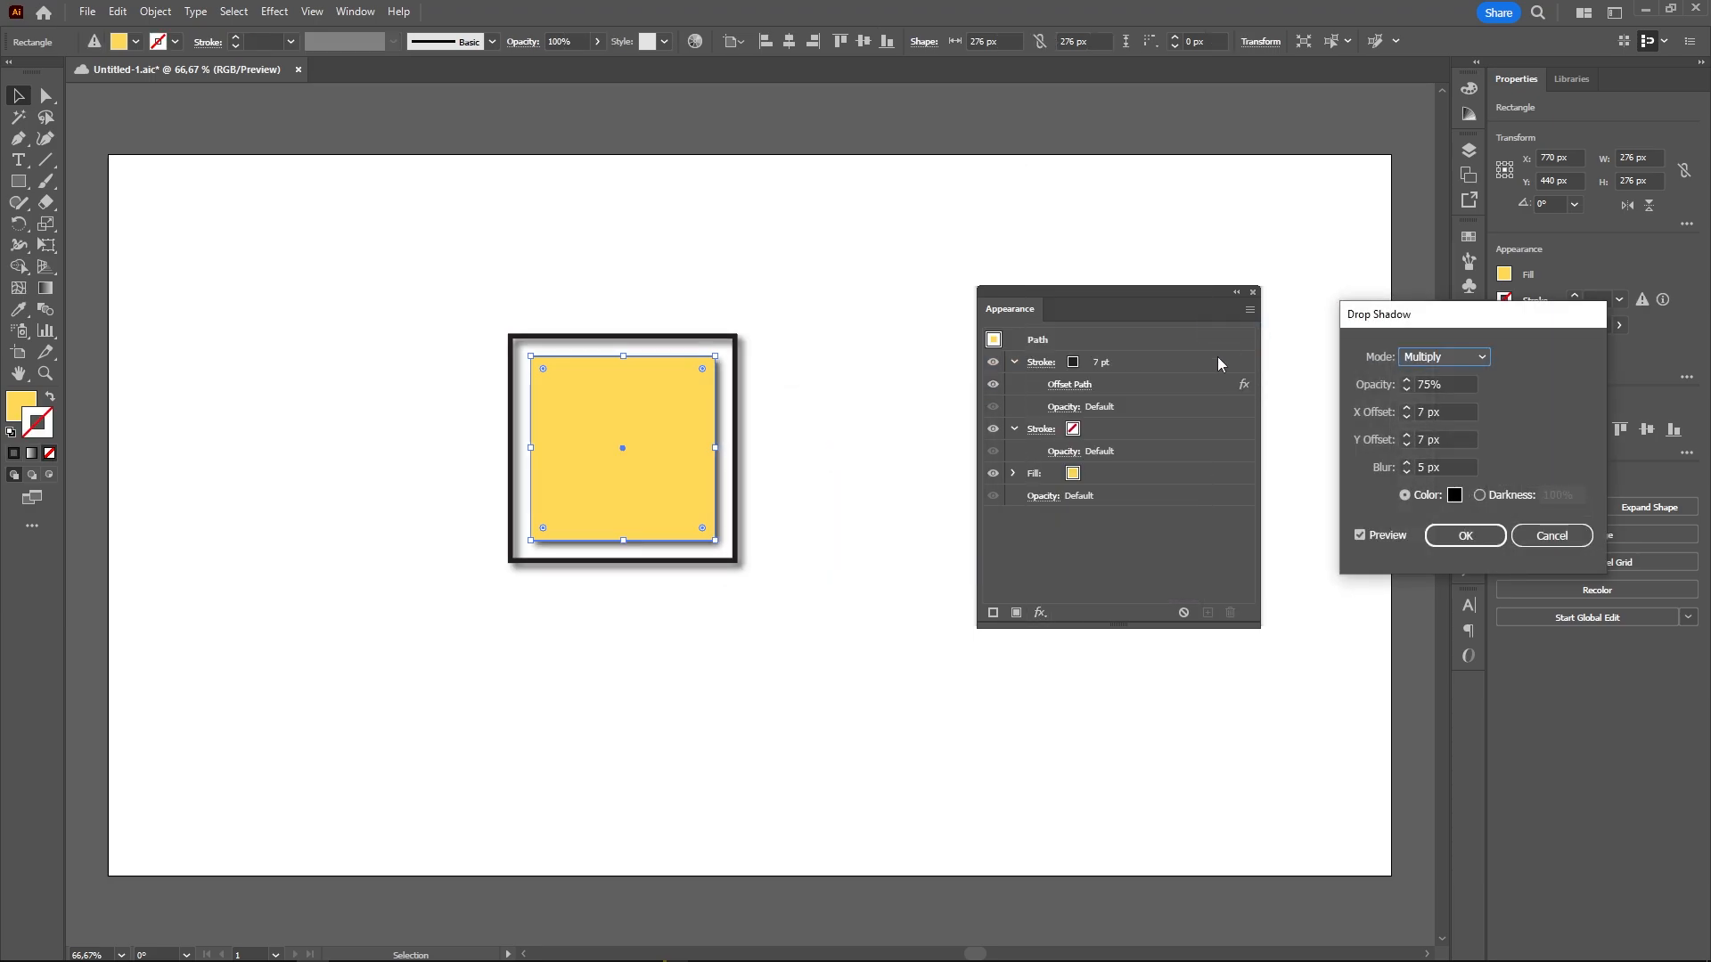
left_click(1464, 534)
left_click(822, 547)
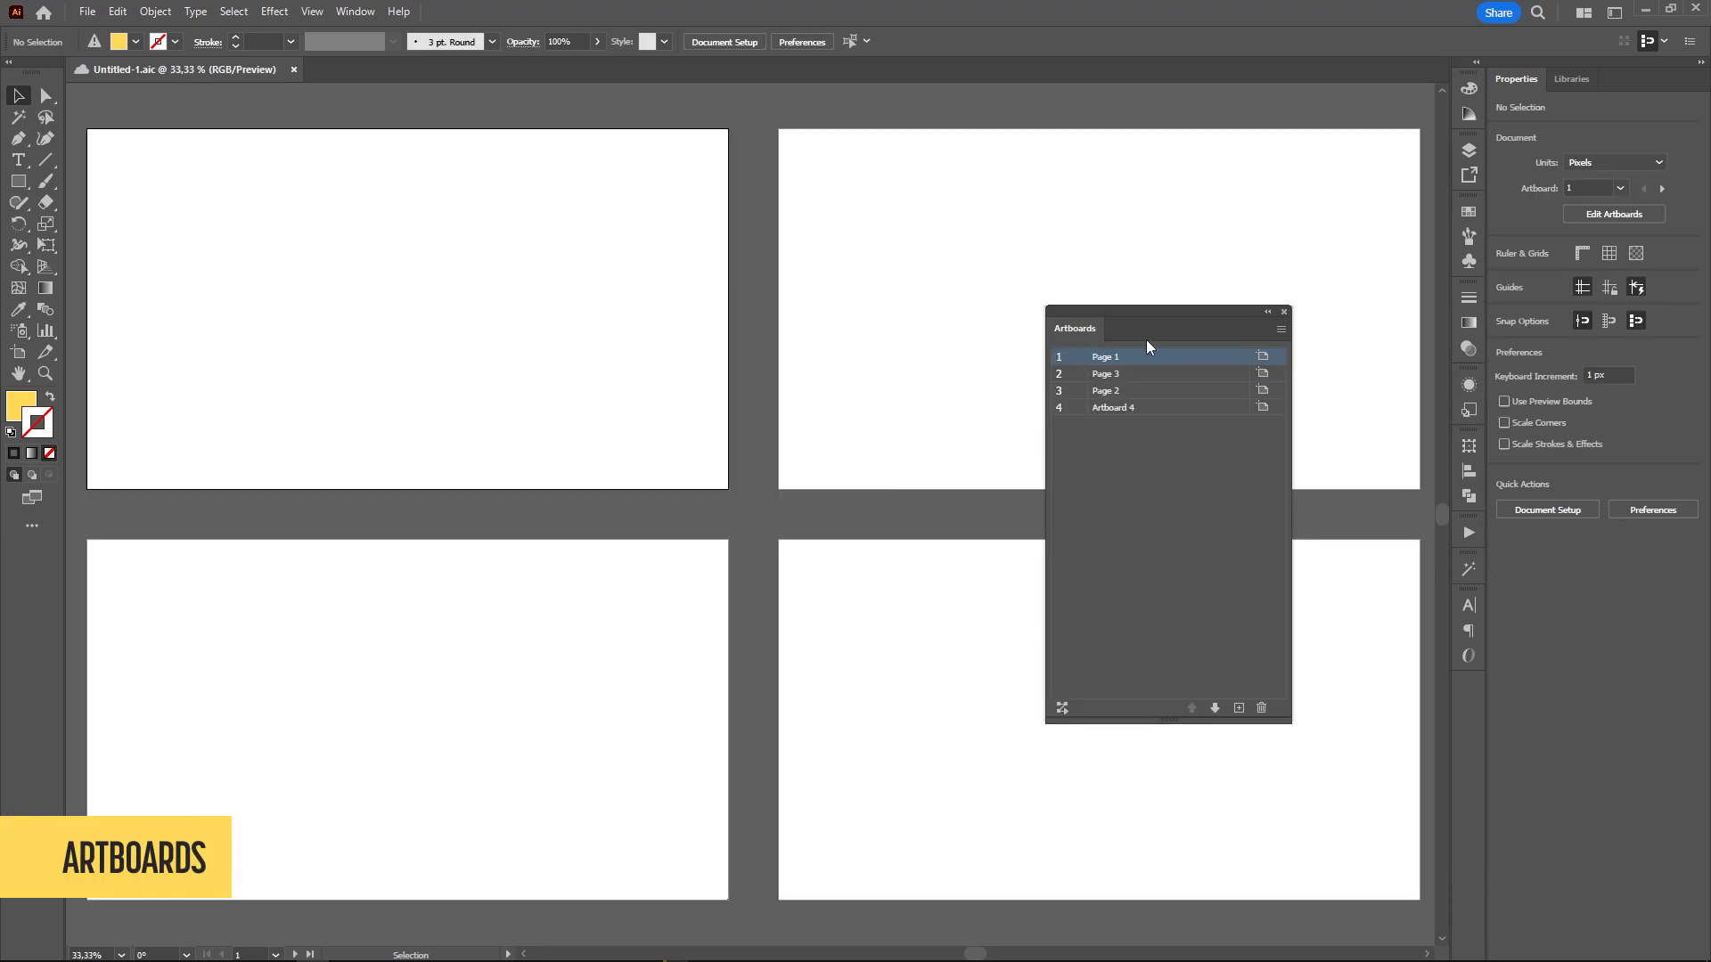
Move Page 2 above Page 3 in the artboard order and rename Artboard 4 as Page 4
left_click_drag(1131, 392, 1134, 365)
double_click(1110, 408)
type("P")
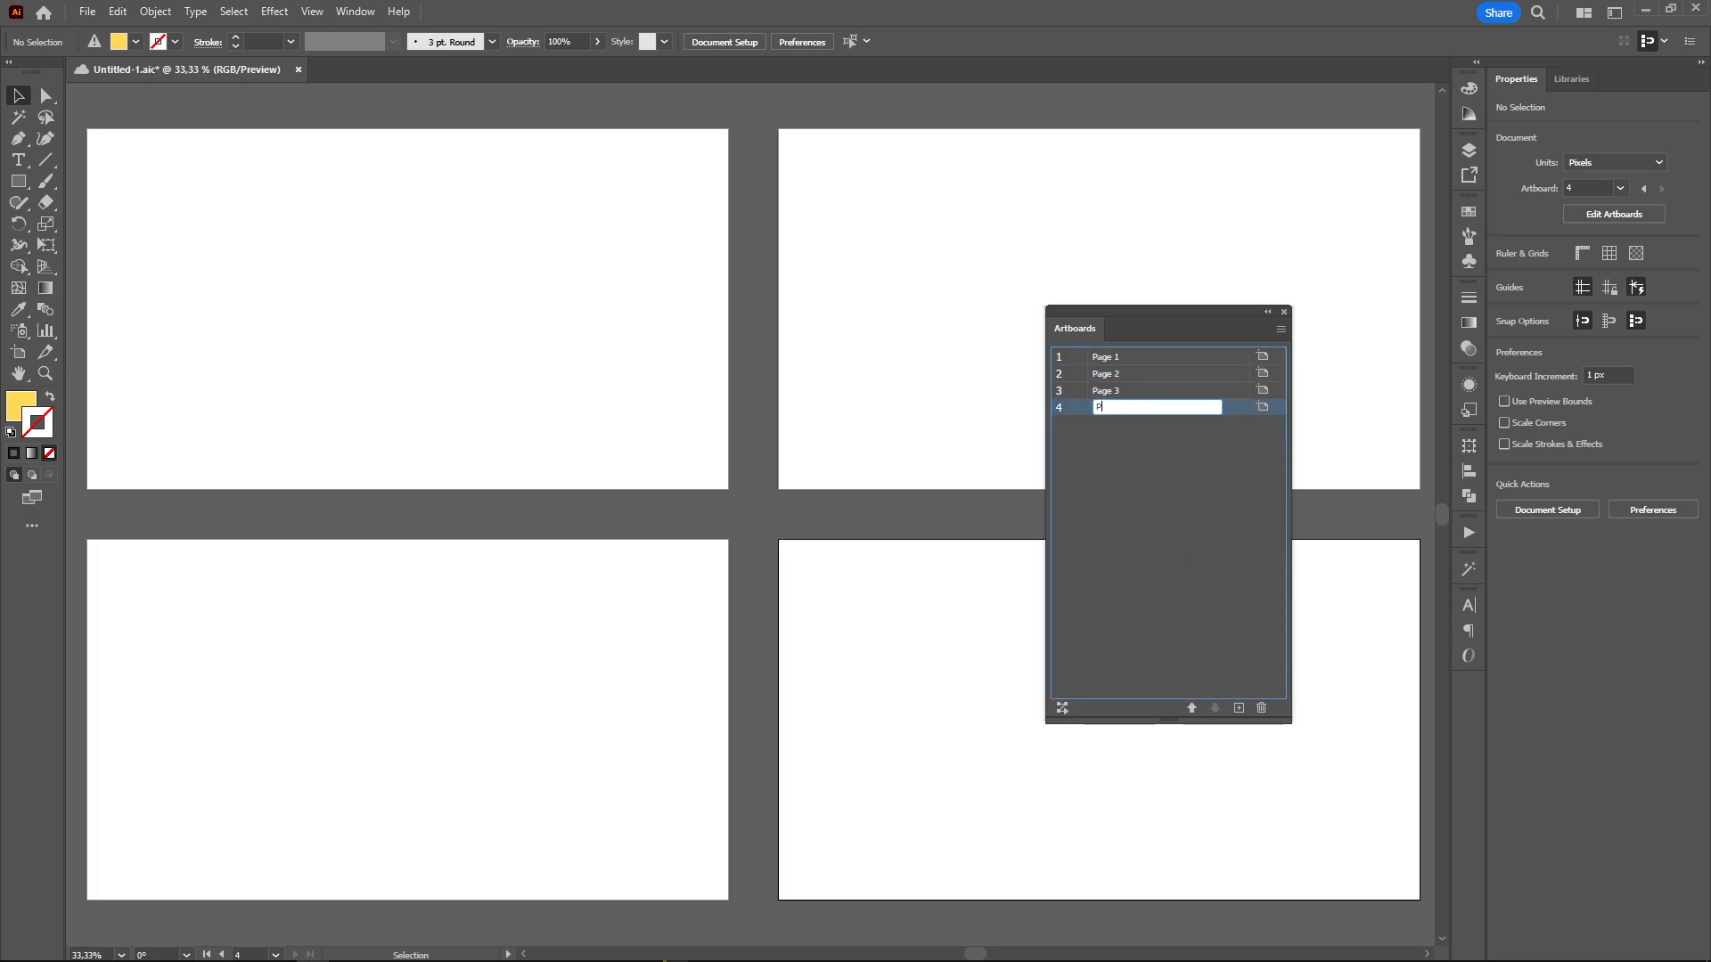
type("age 4")
key("Return")
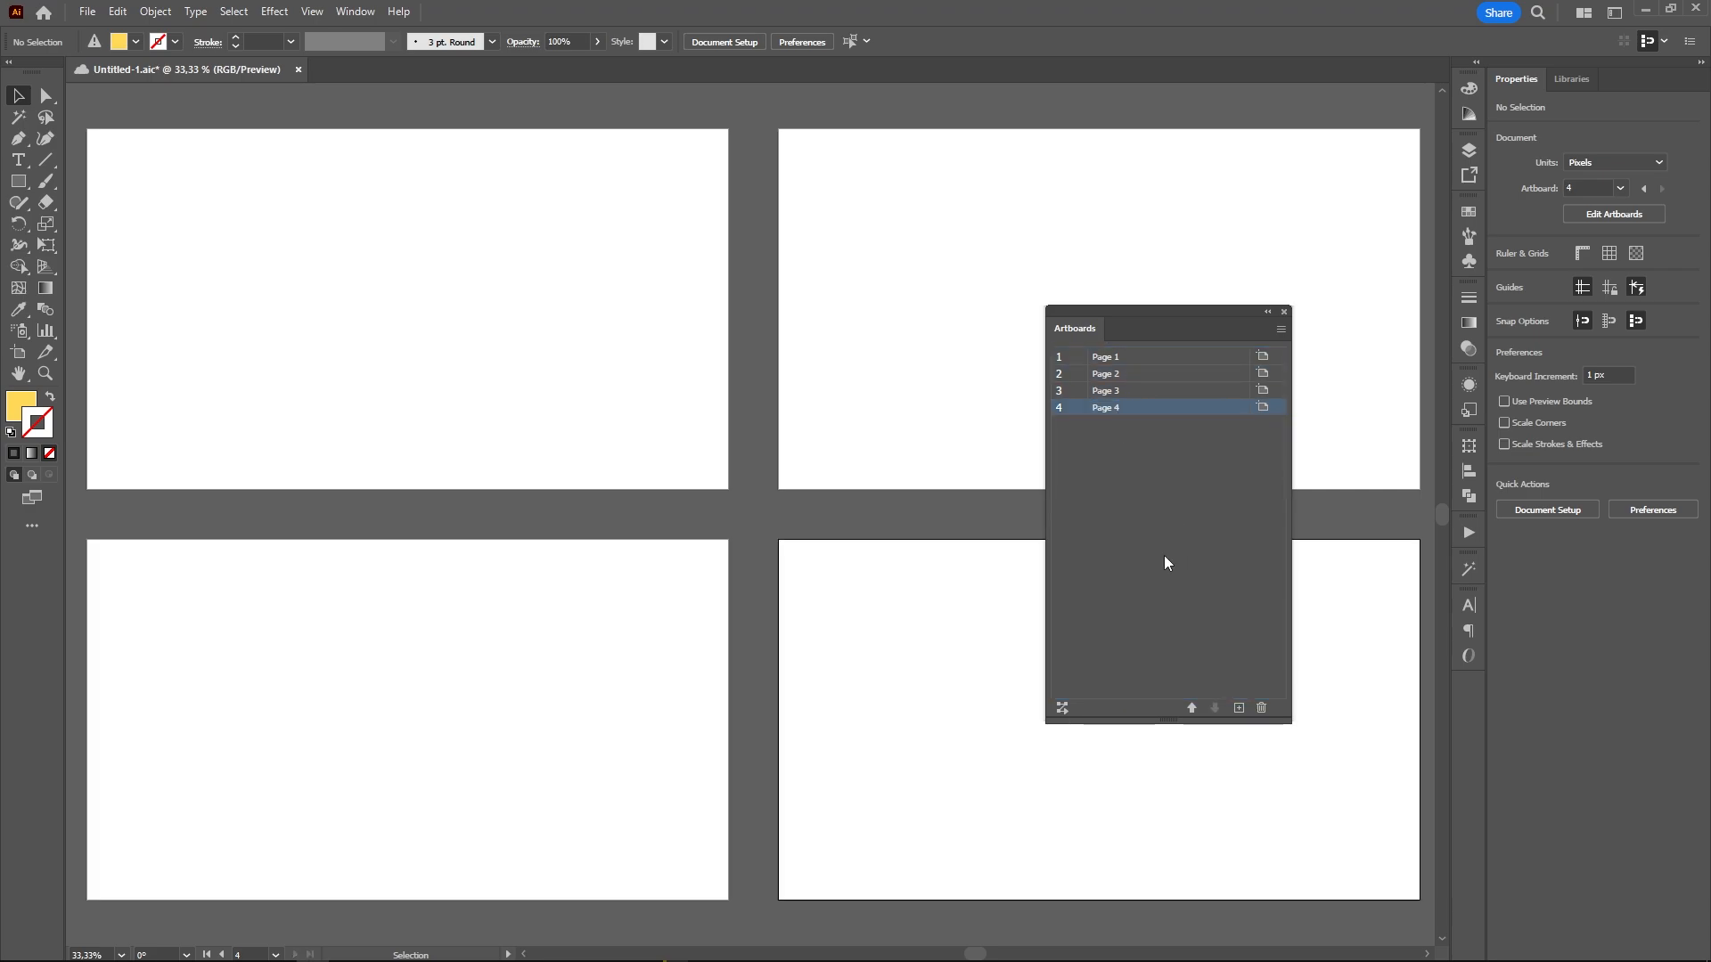
Add a new artboard to the document
left_click(1243, 710)
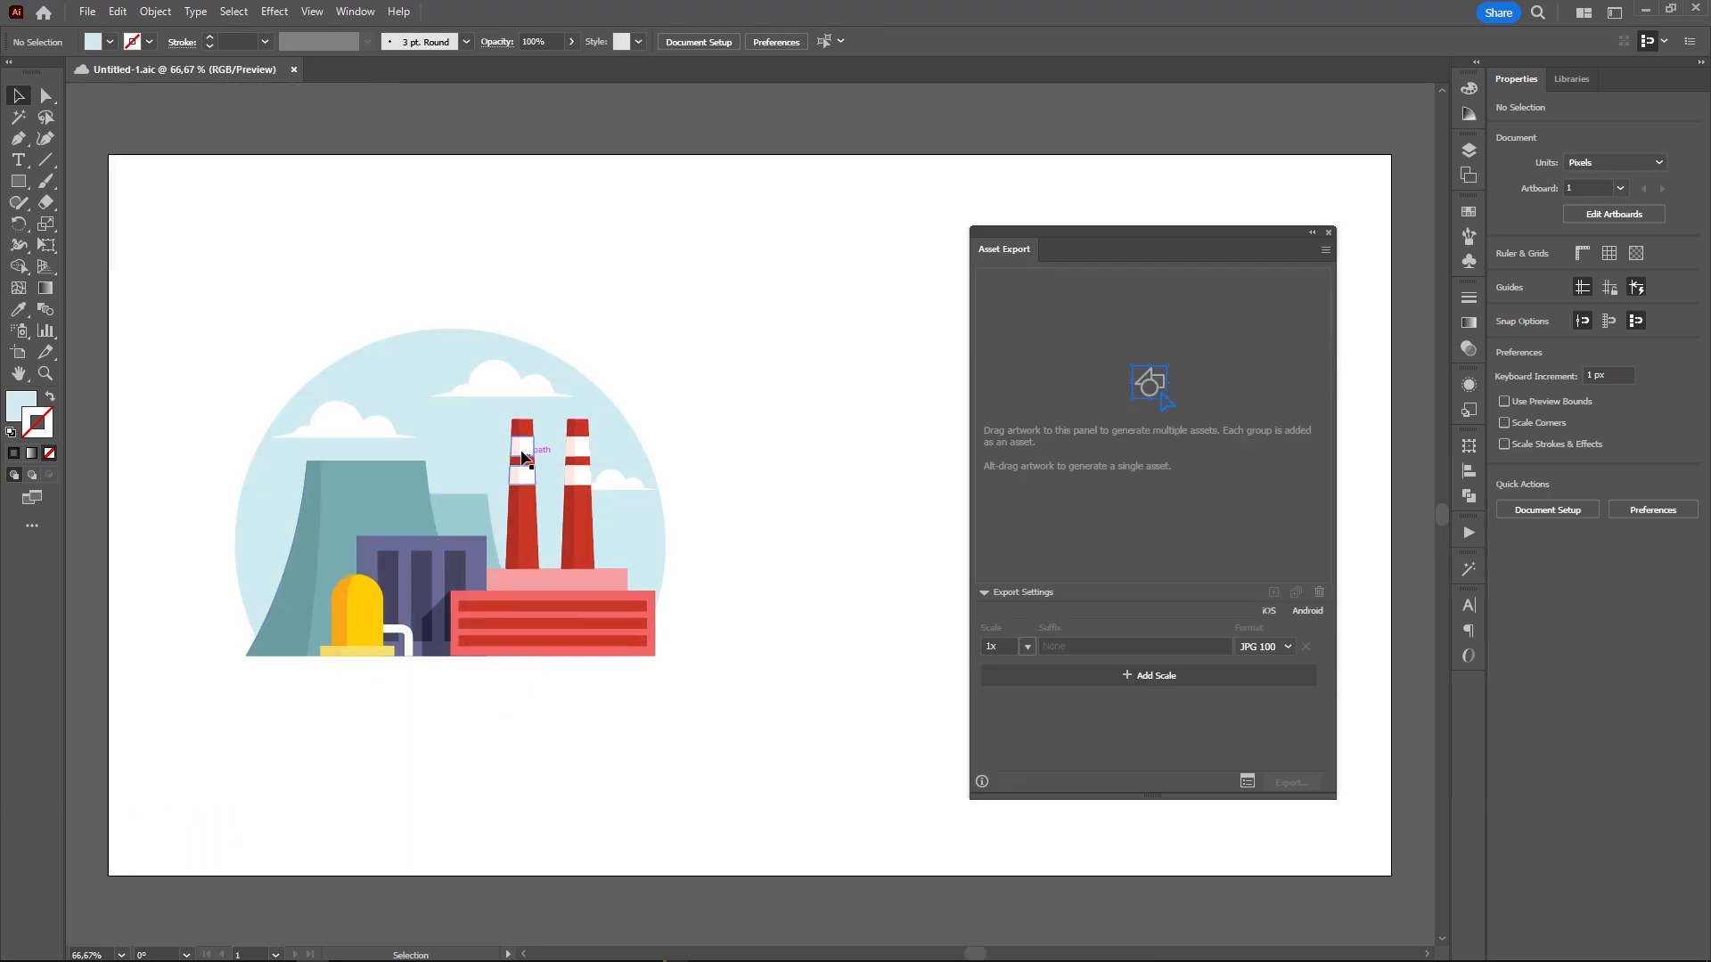
Collect the light-blue background circle as an export asset, and the whole factory illustration as another single asset
left_click_drag(428, 363, 1089, 343)
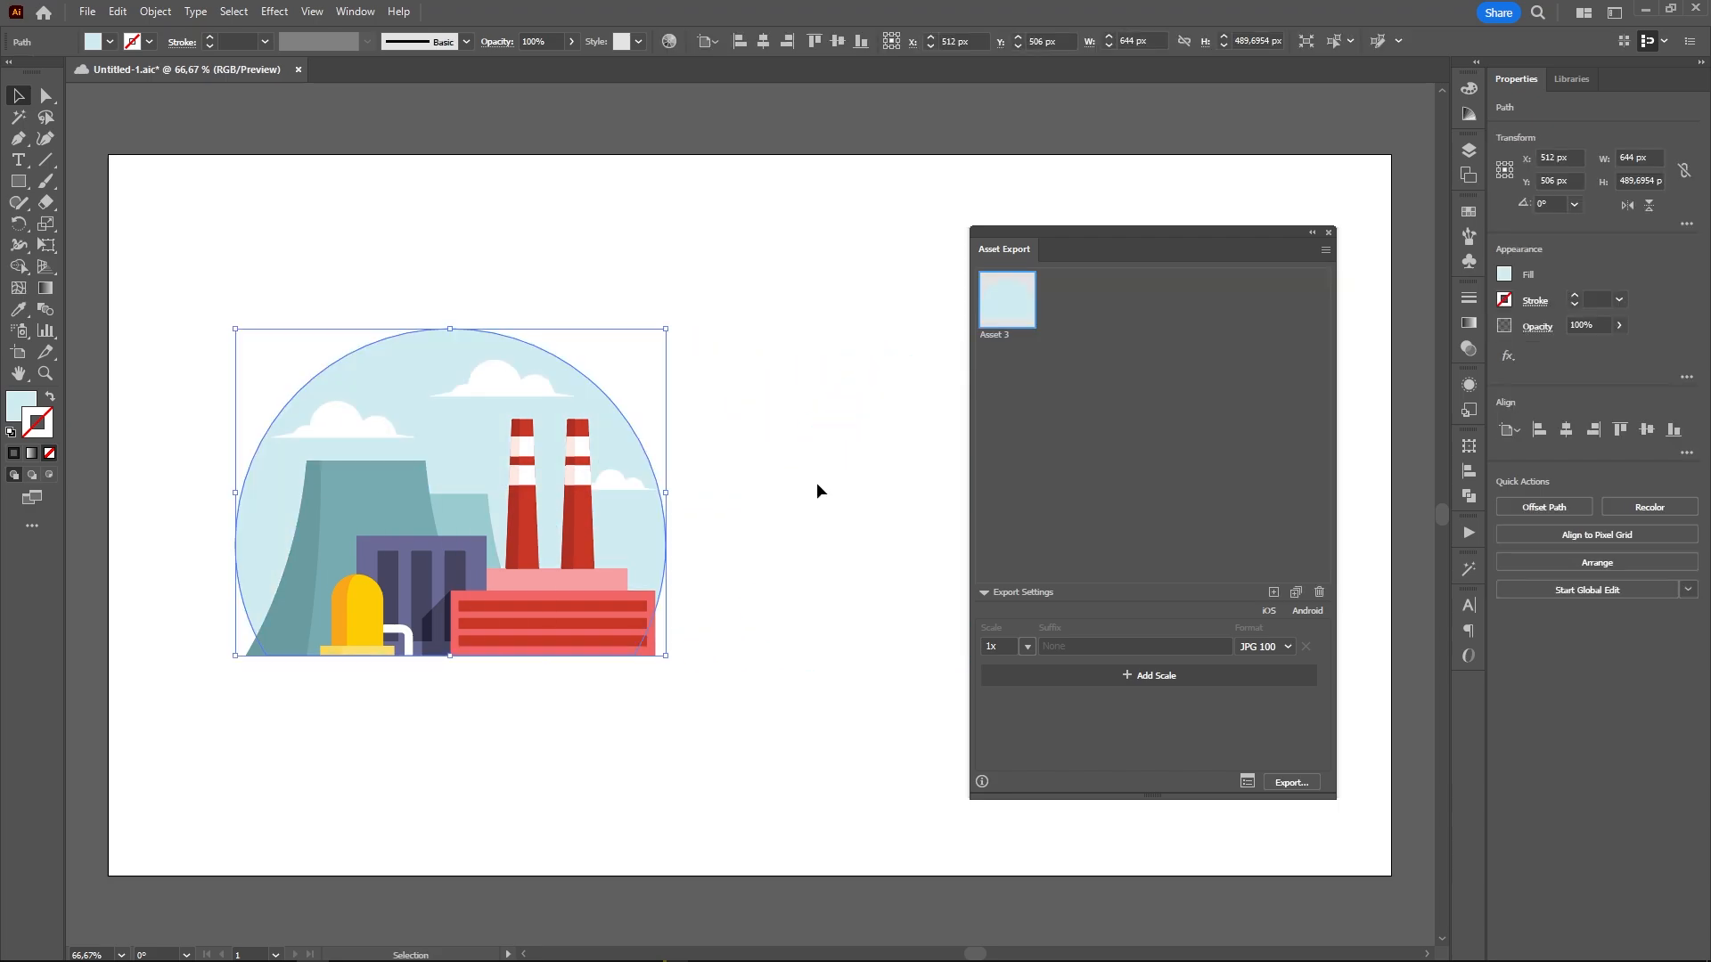
left_click_drag(725, 282, 144, 740)
left_click_drag(494, 540, 1155, 425)
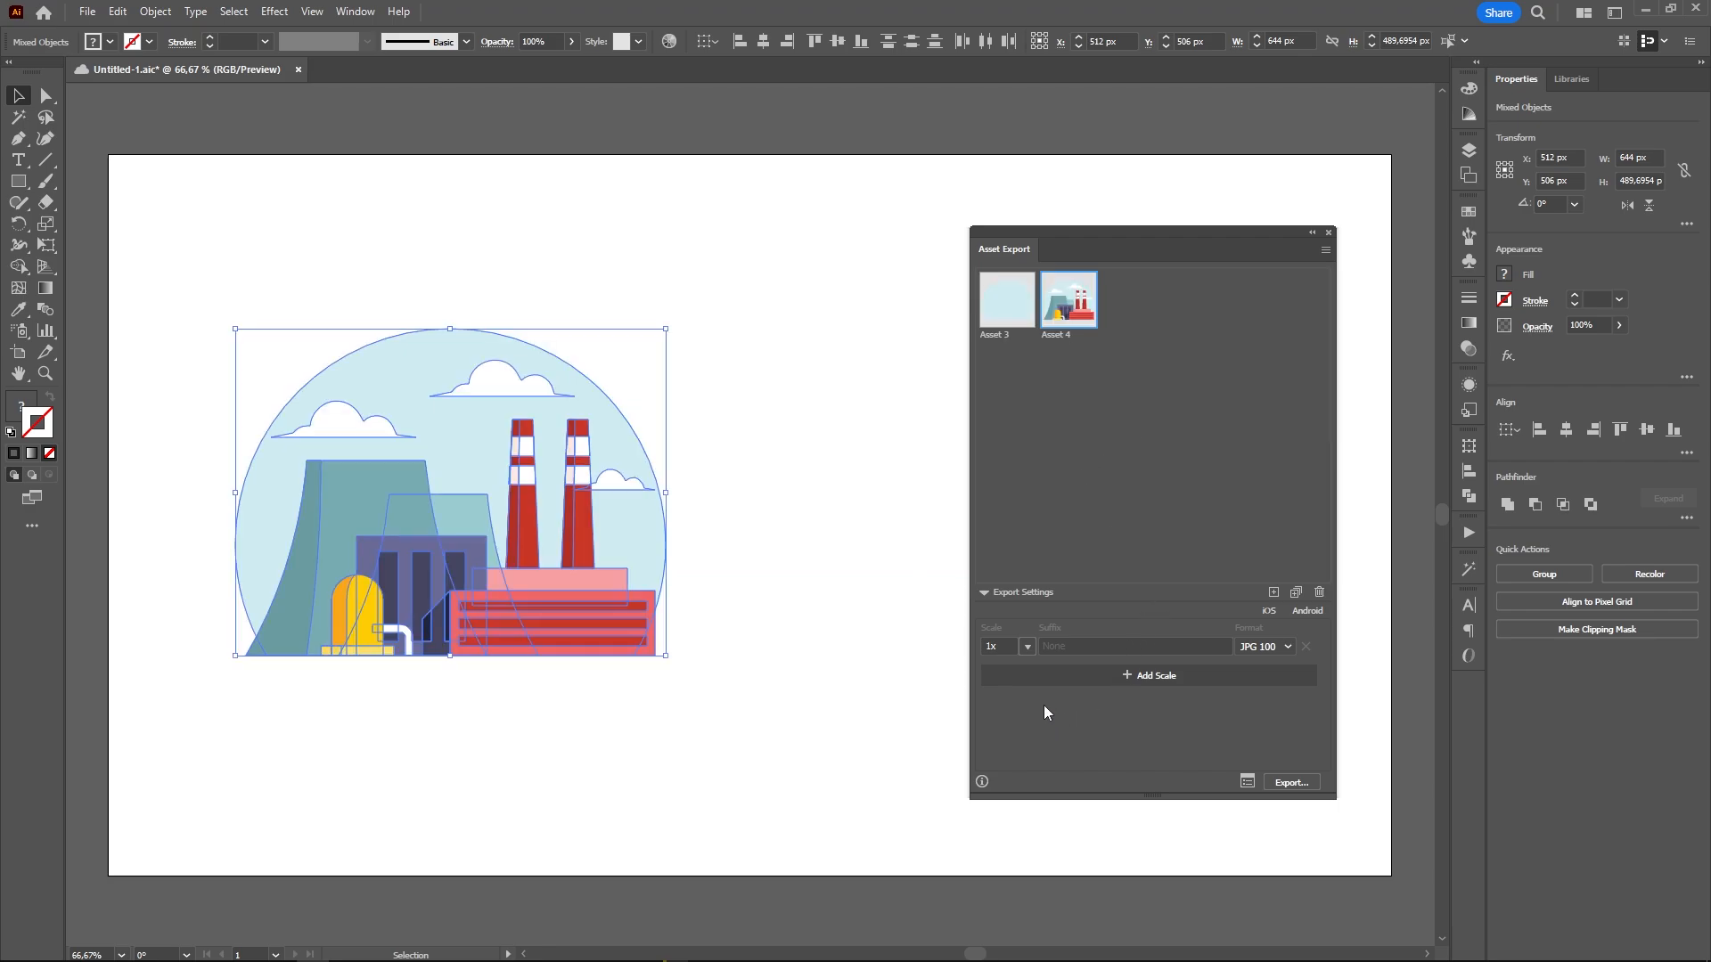
Set the asset export format to PNG and the scale to 2x
left_click(1271, 646)
left_click(1262, 670)
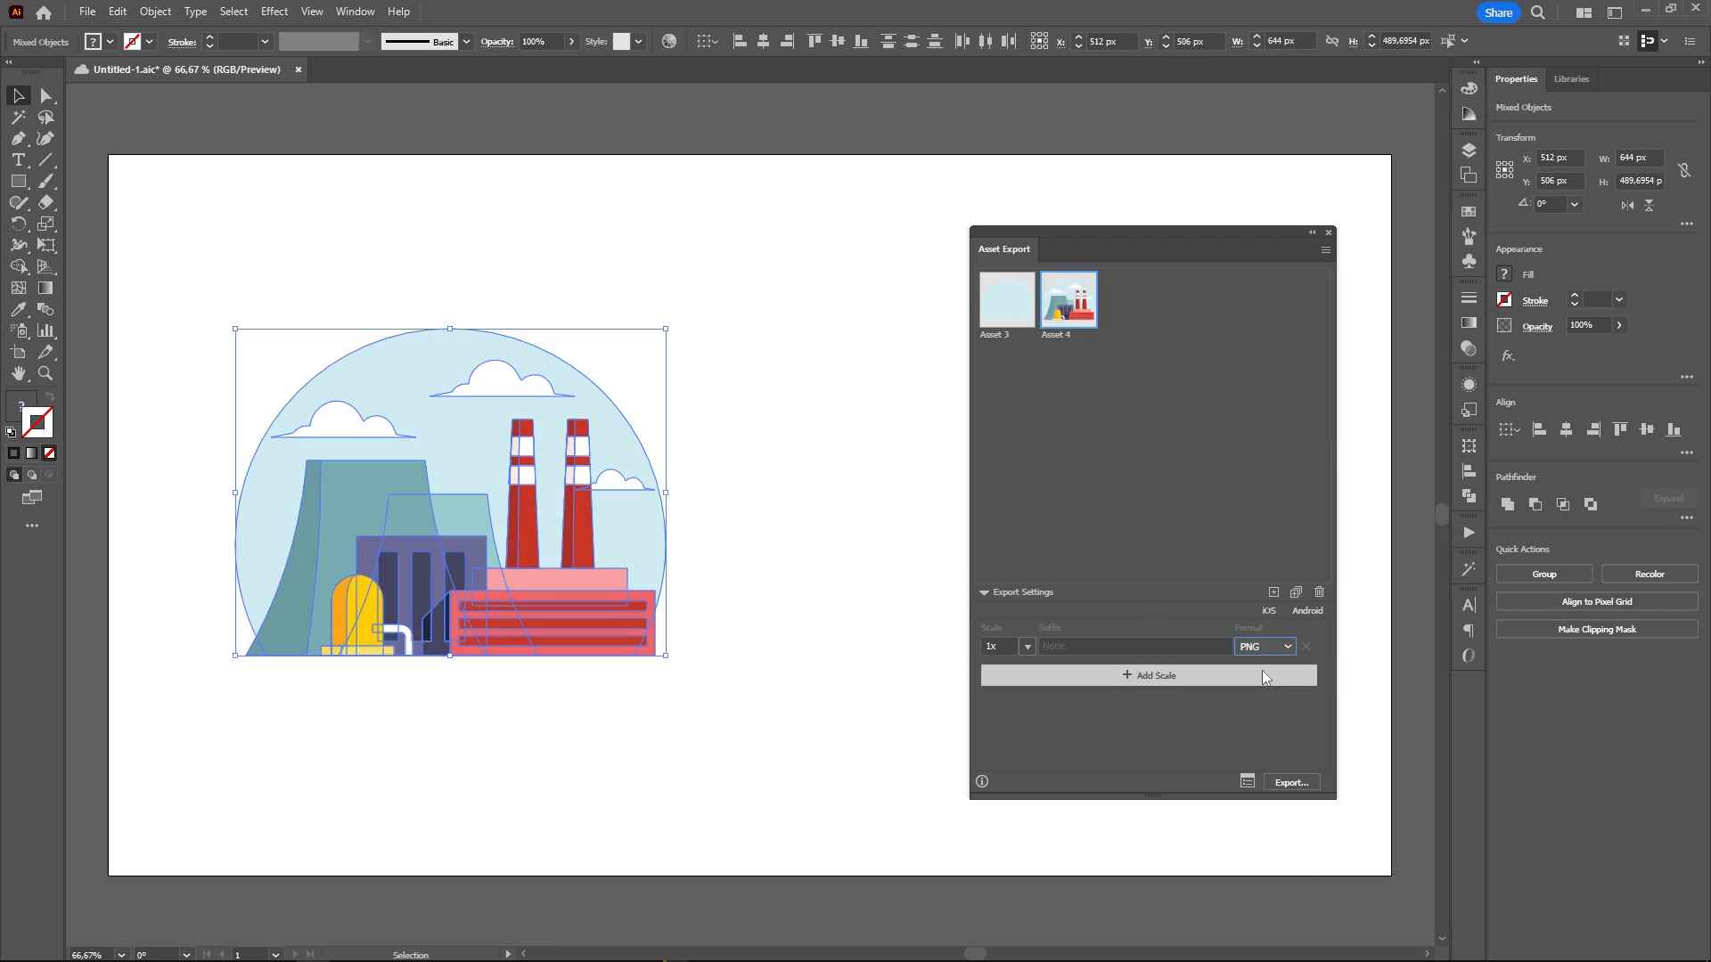
left_click(1027, 647)
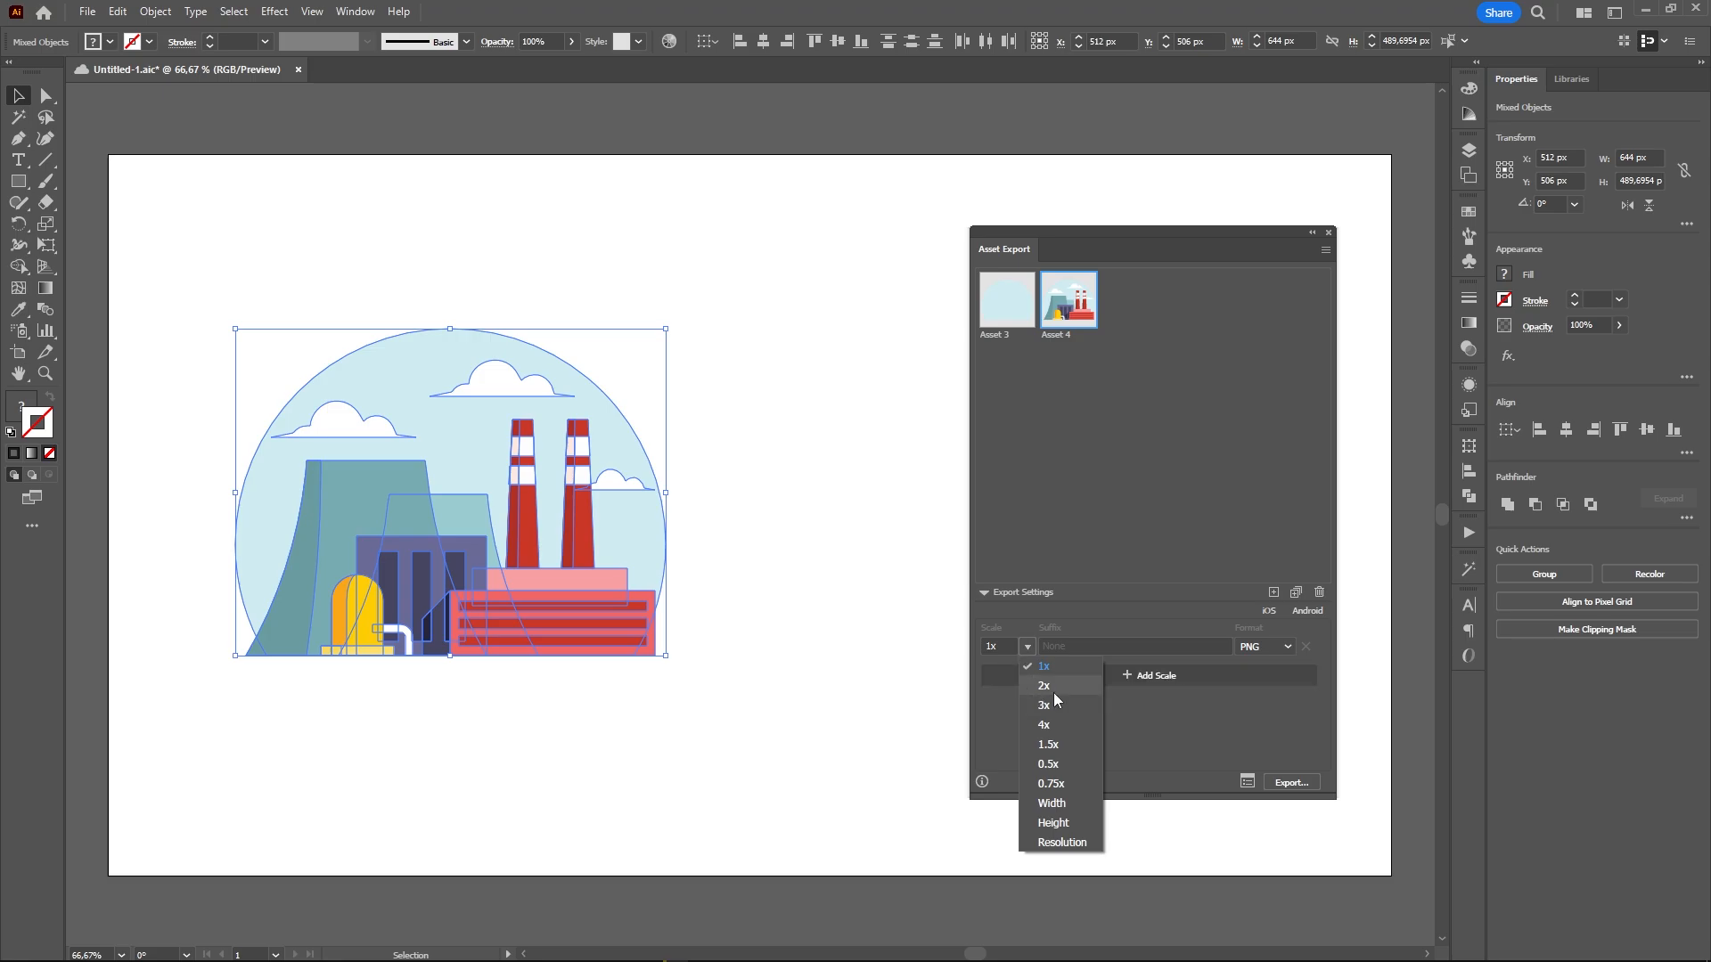
left_click(1053, 692)
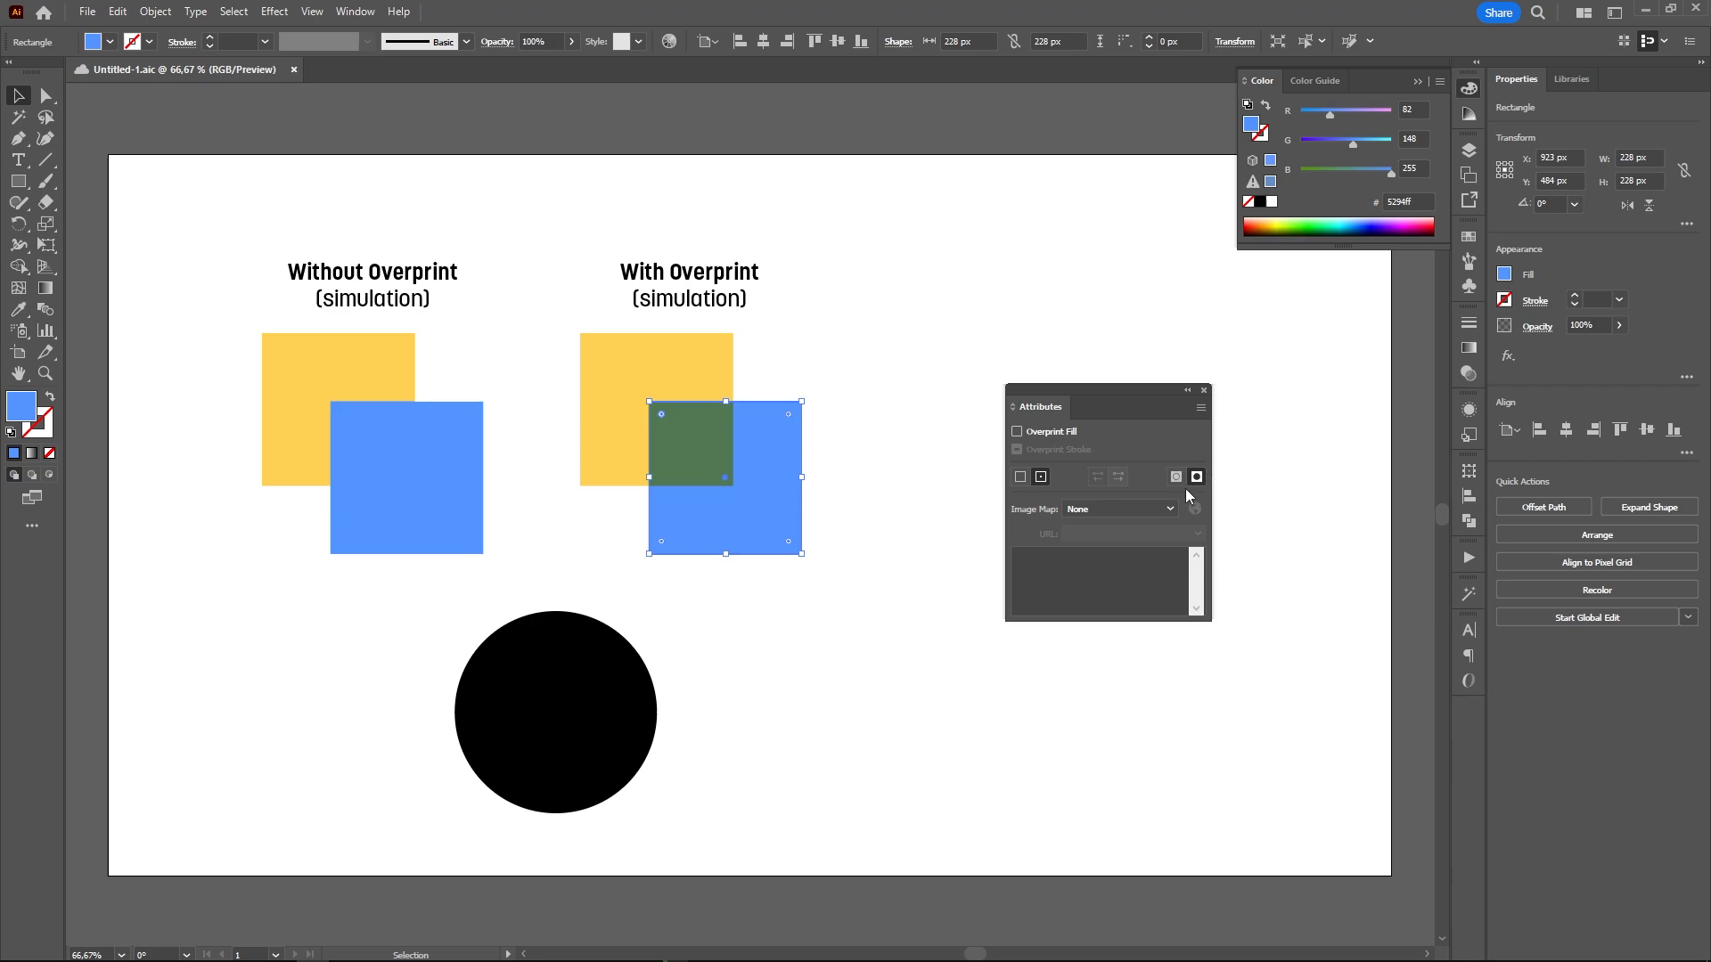
Try moving the blue square of the Without Overprint example away from the yellow shape, and undo the move
left_click(895, 547)
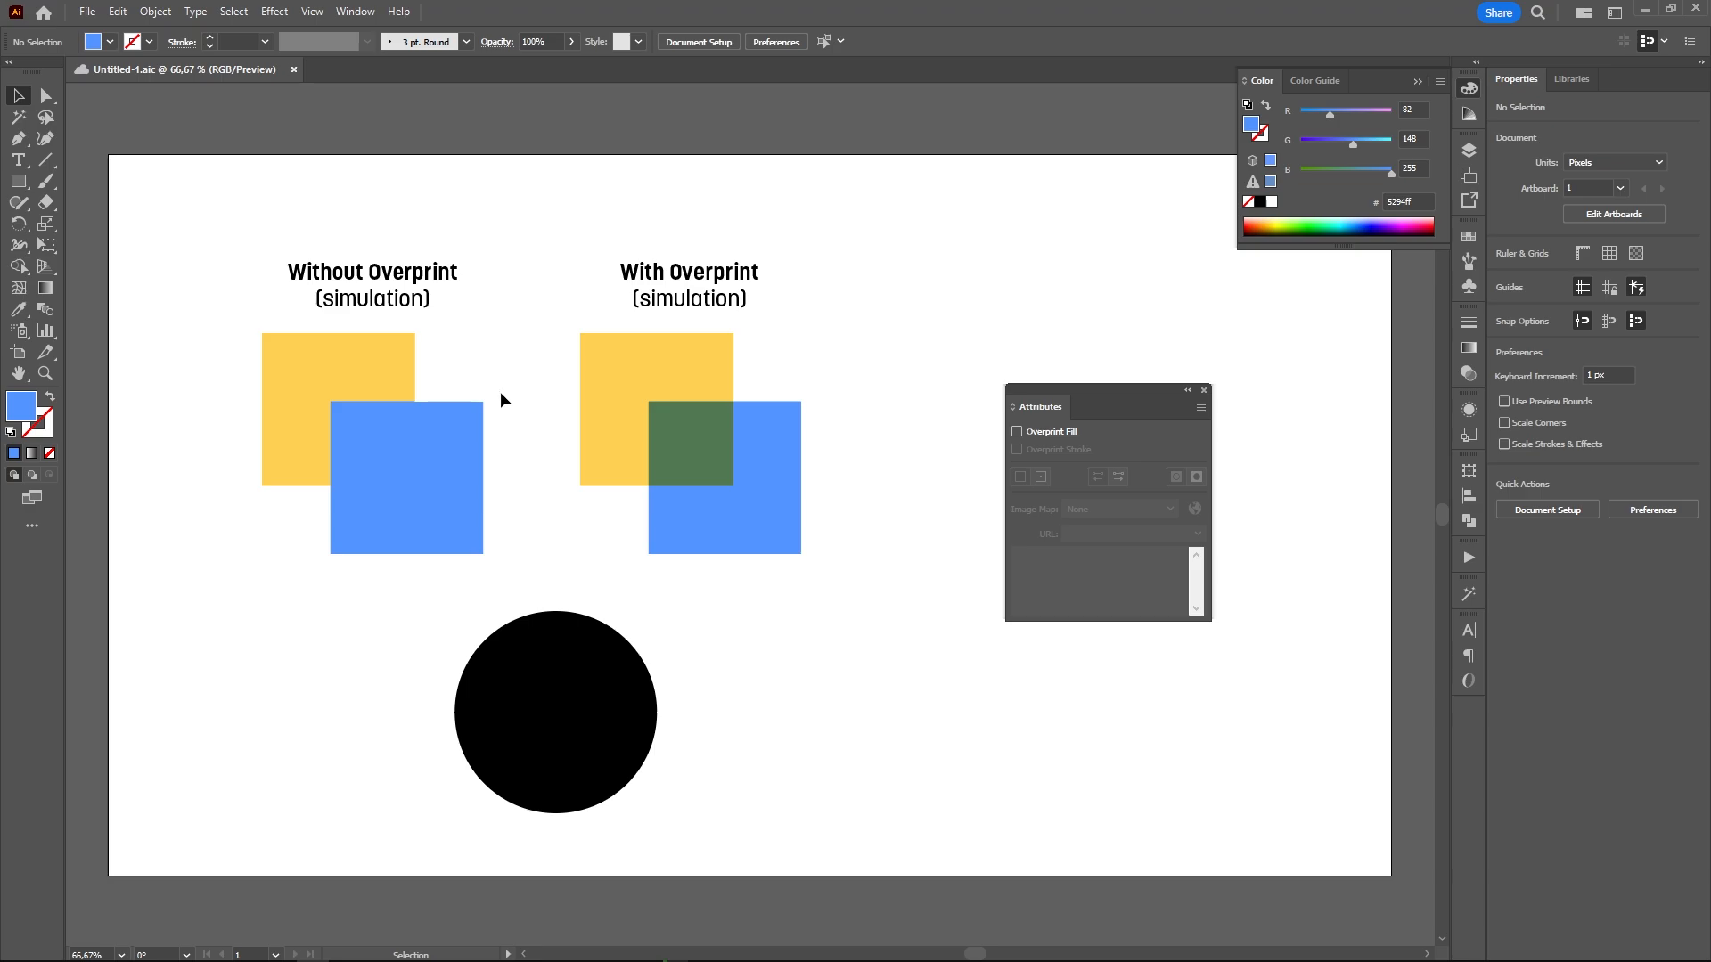
mouse_move(425, 479)
left_mouse_down()
mouse_move(447, 501)
mouse_move(430, 494)
left_mouse_up()
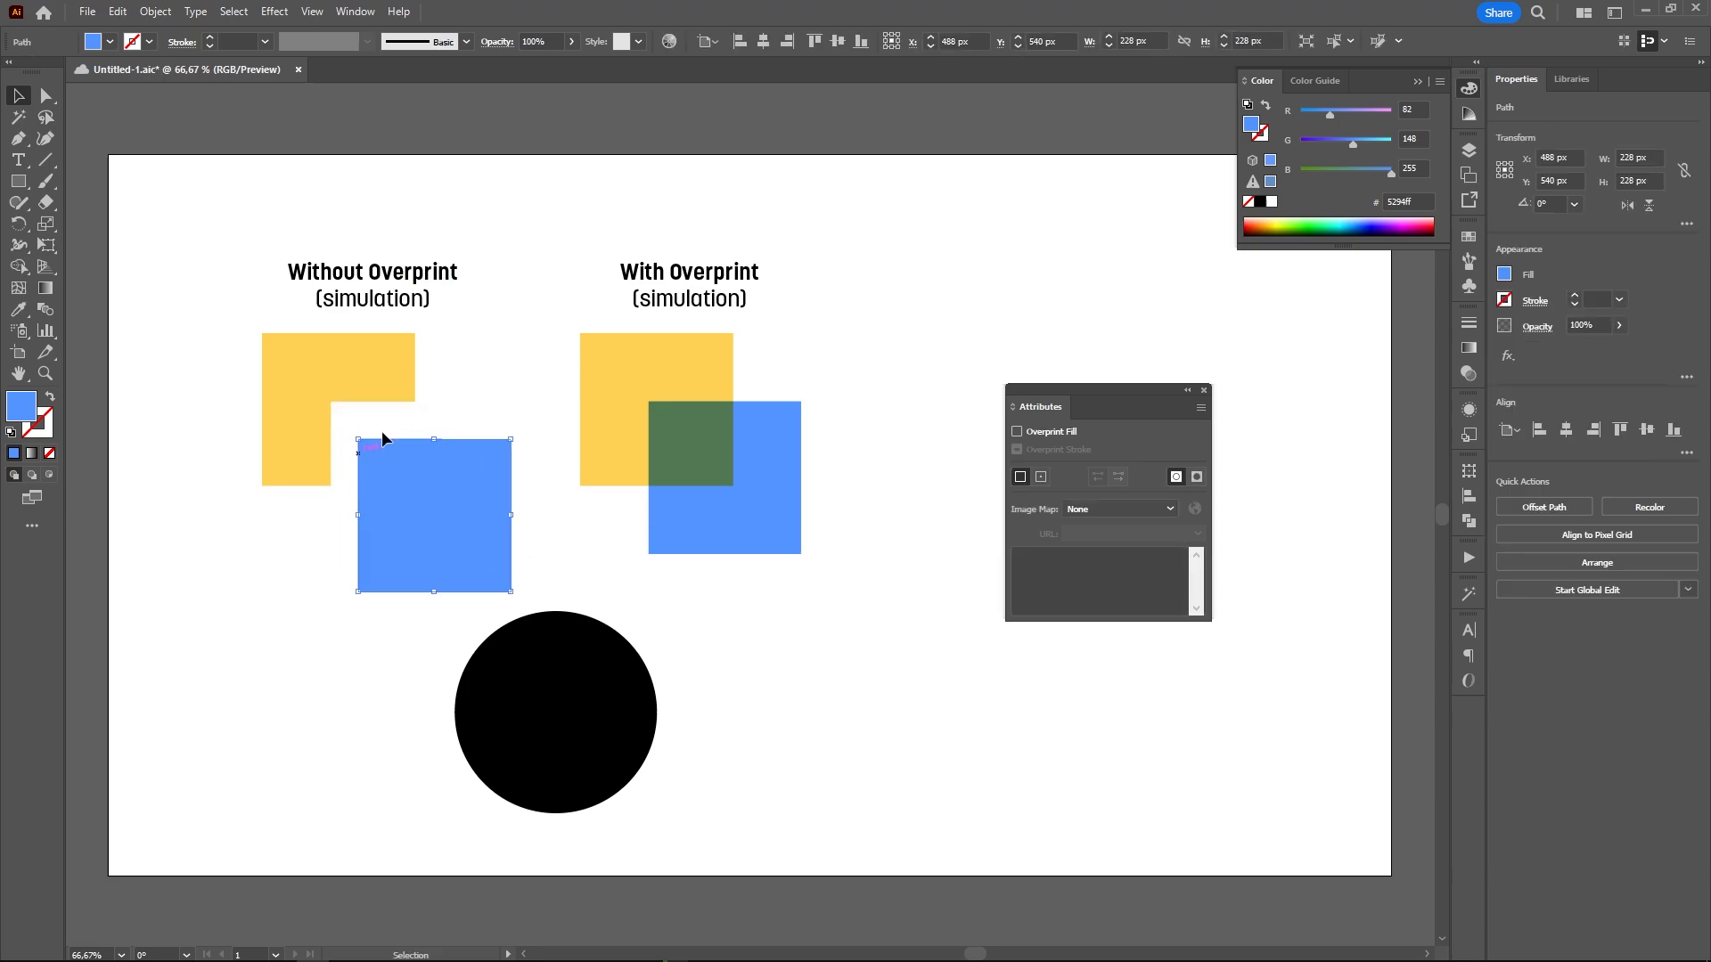
key("ctrl+z")
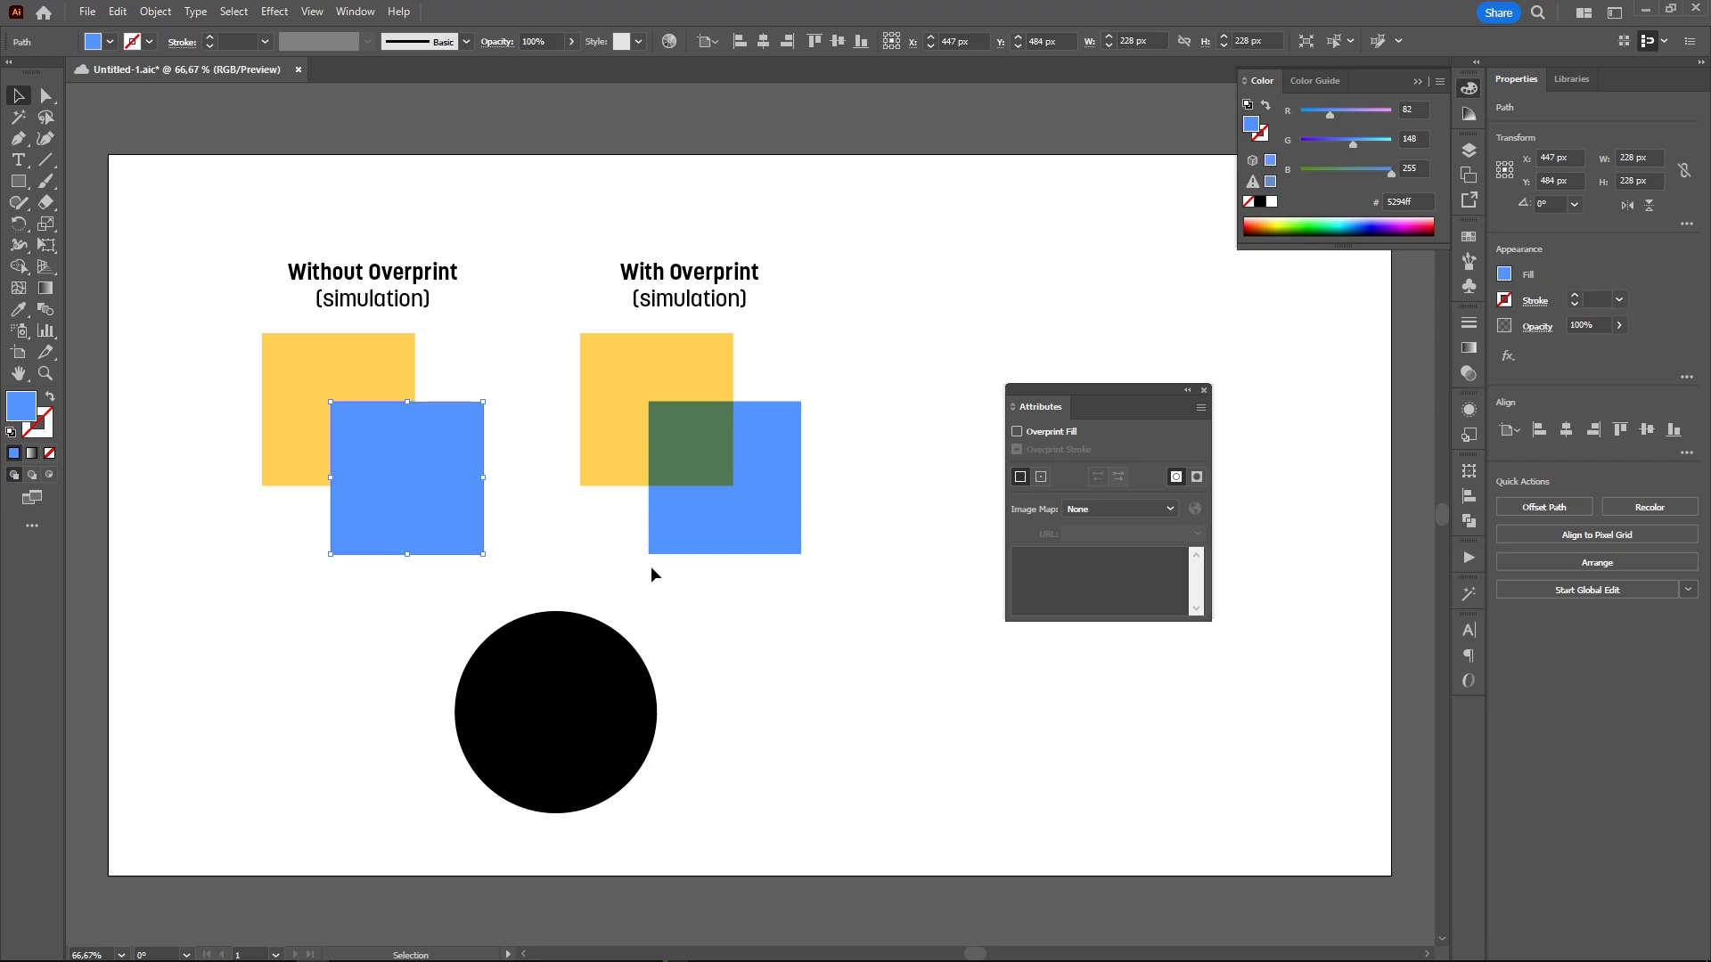
Select the blue and the yellow square of the With Overprint example in turn to examine their overlap, and clear the selection
left_click(763, 504)
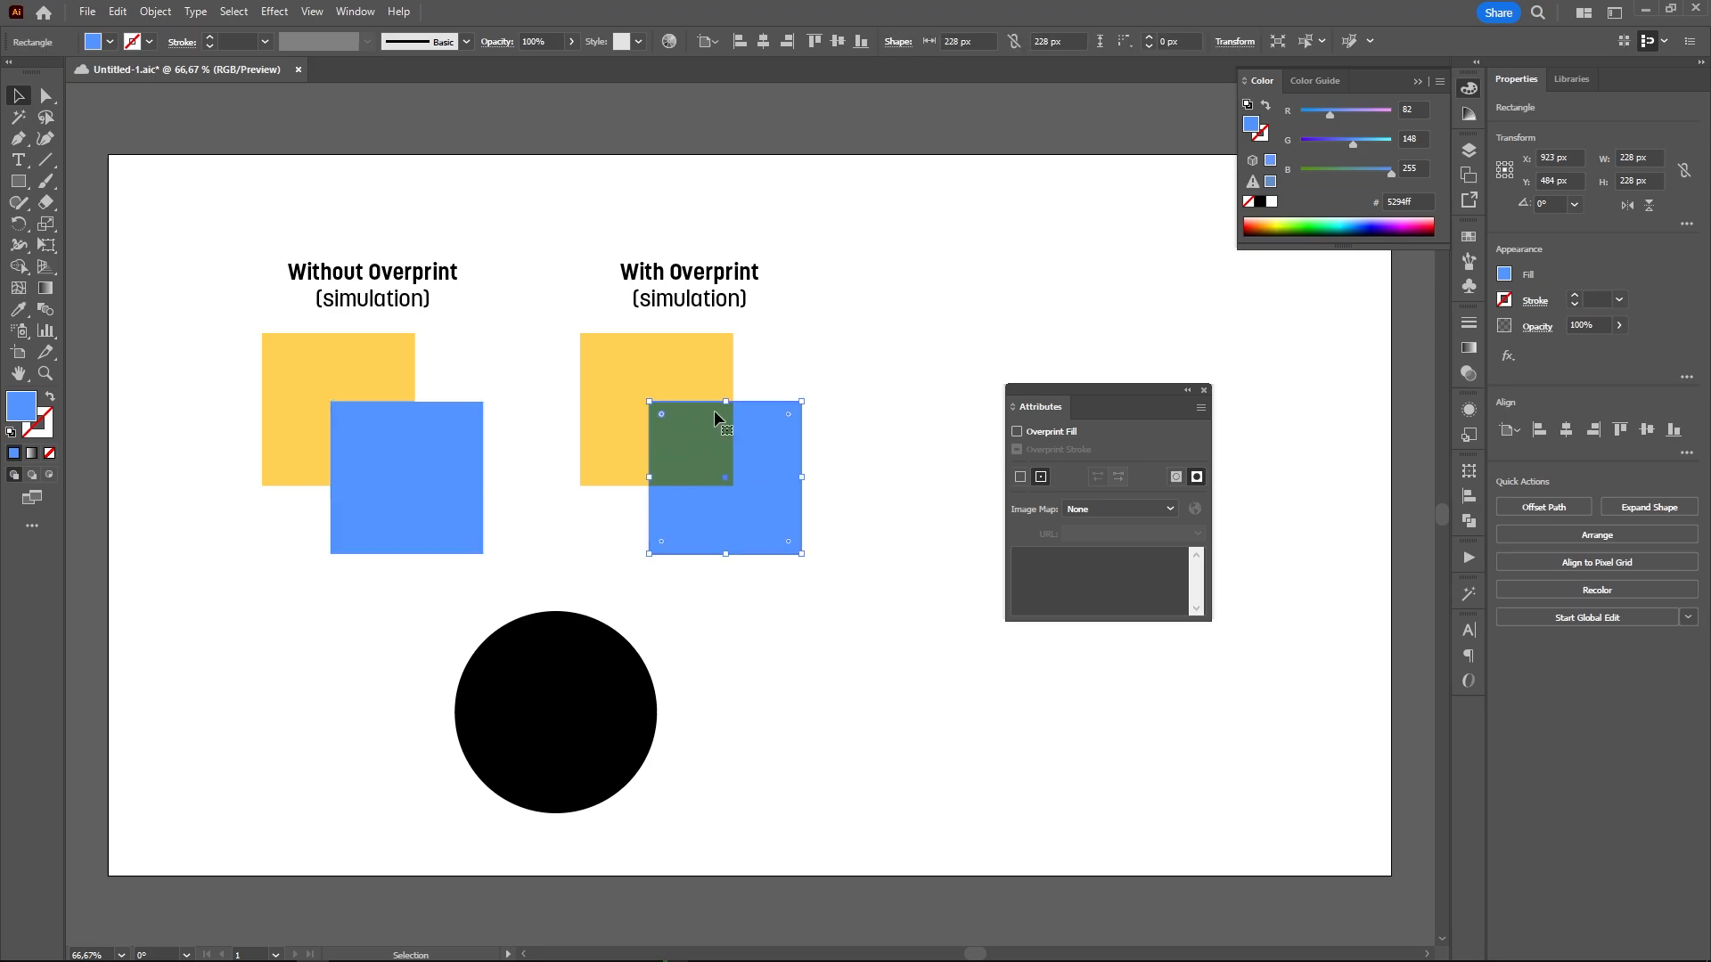
left_click(693, 348)
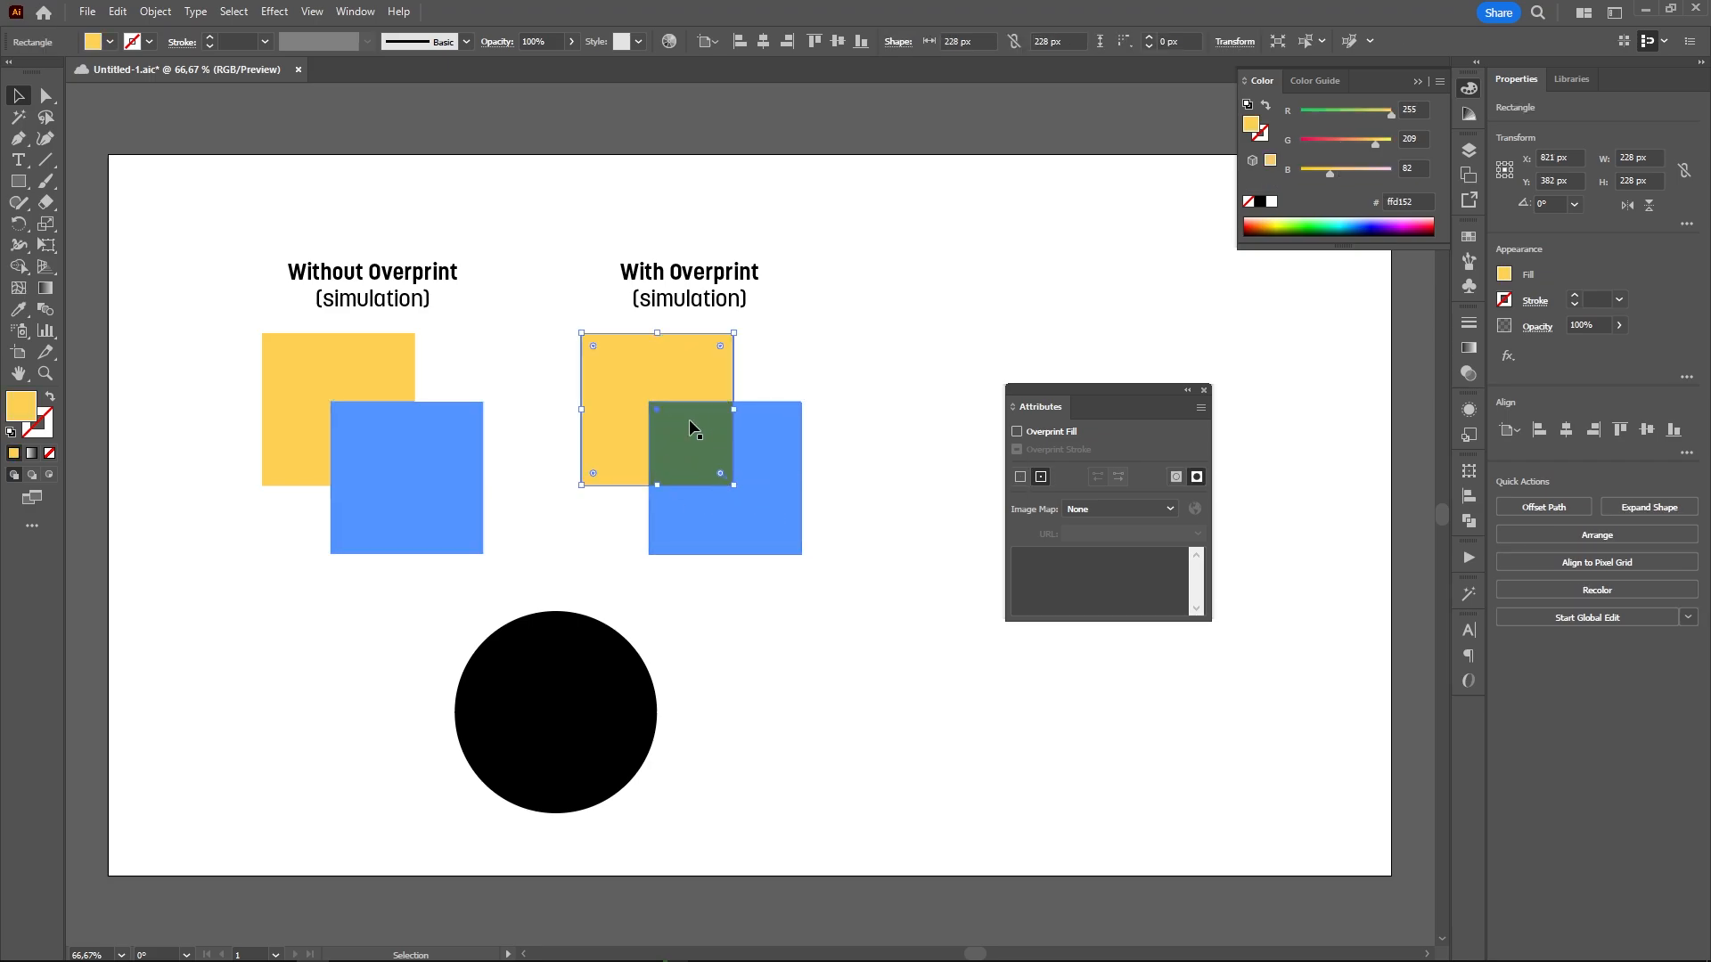
left_click(803, 372)
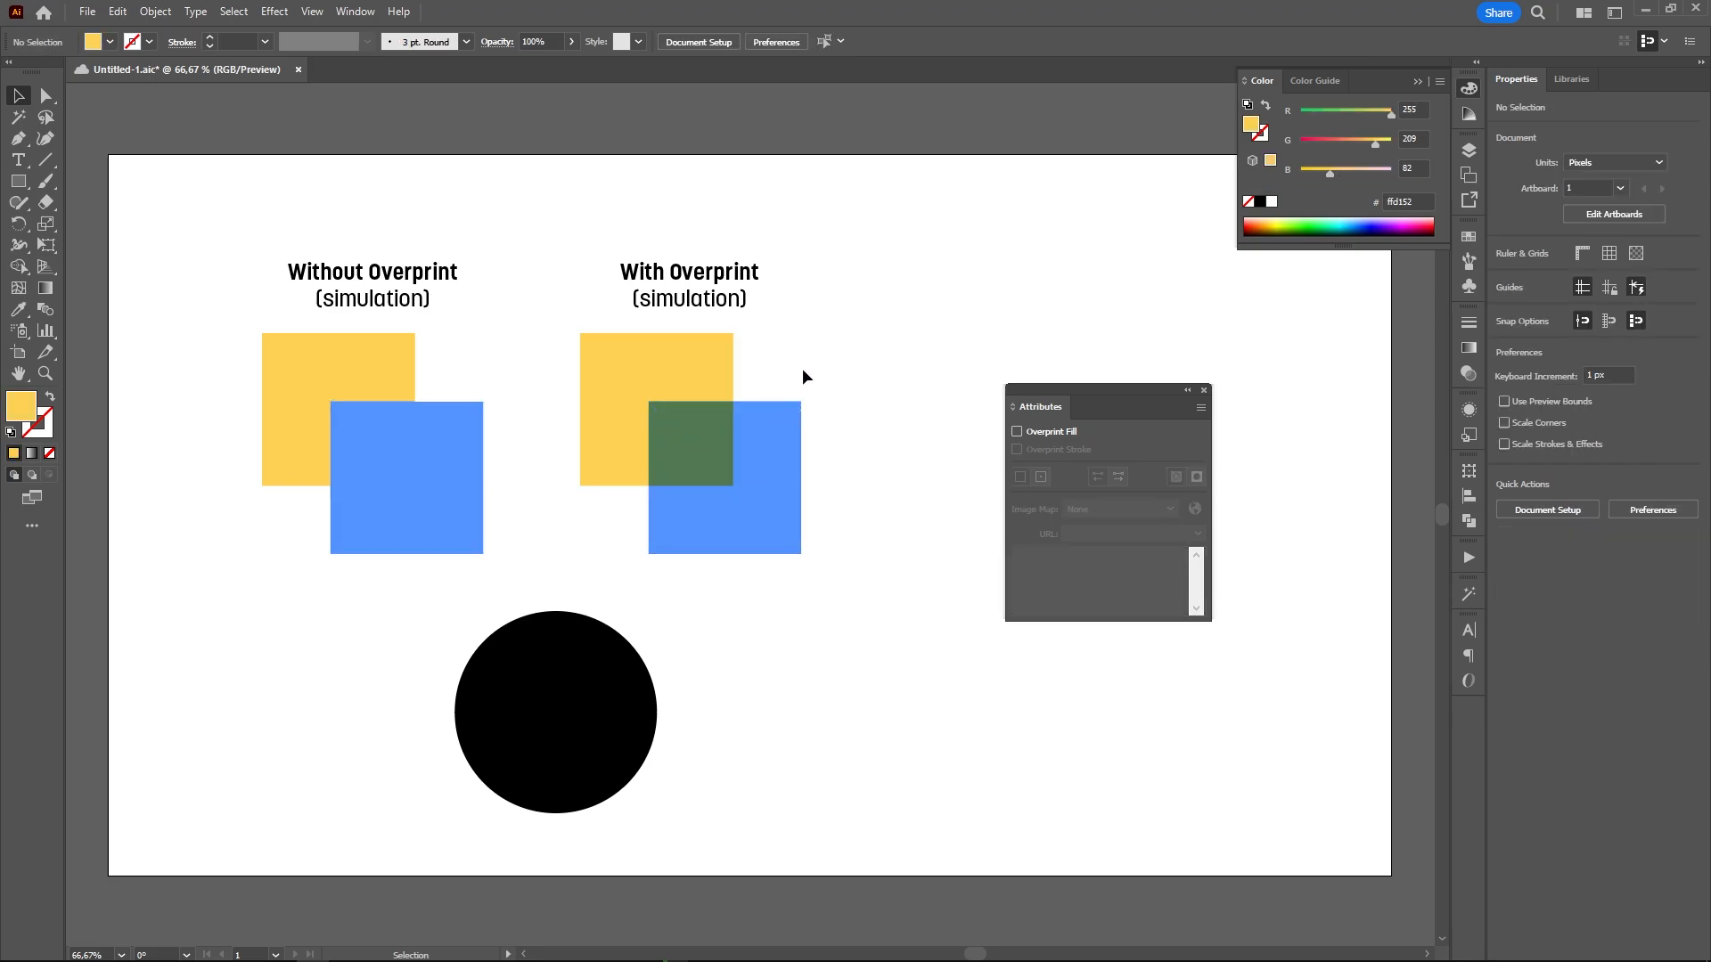
Switch the black compound circle's fill rule between even-odd and non-zero winding, ending on even-odd
left_click(634, 715)
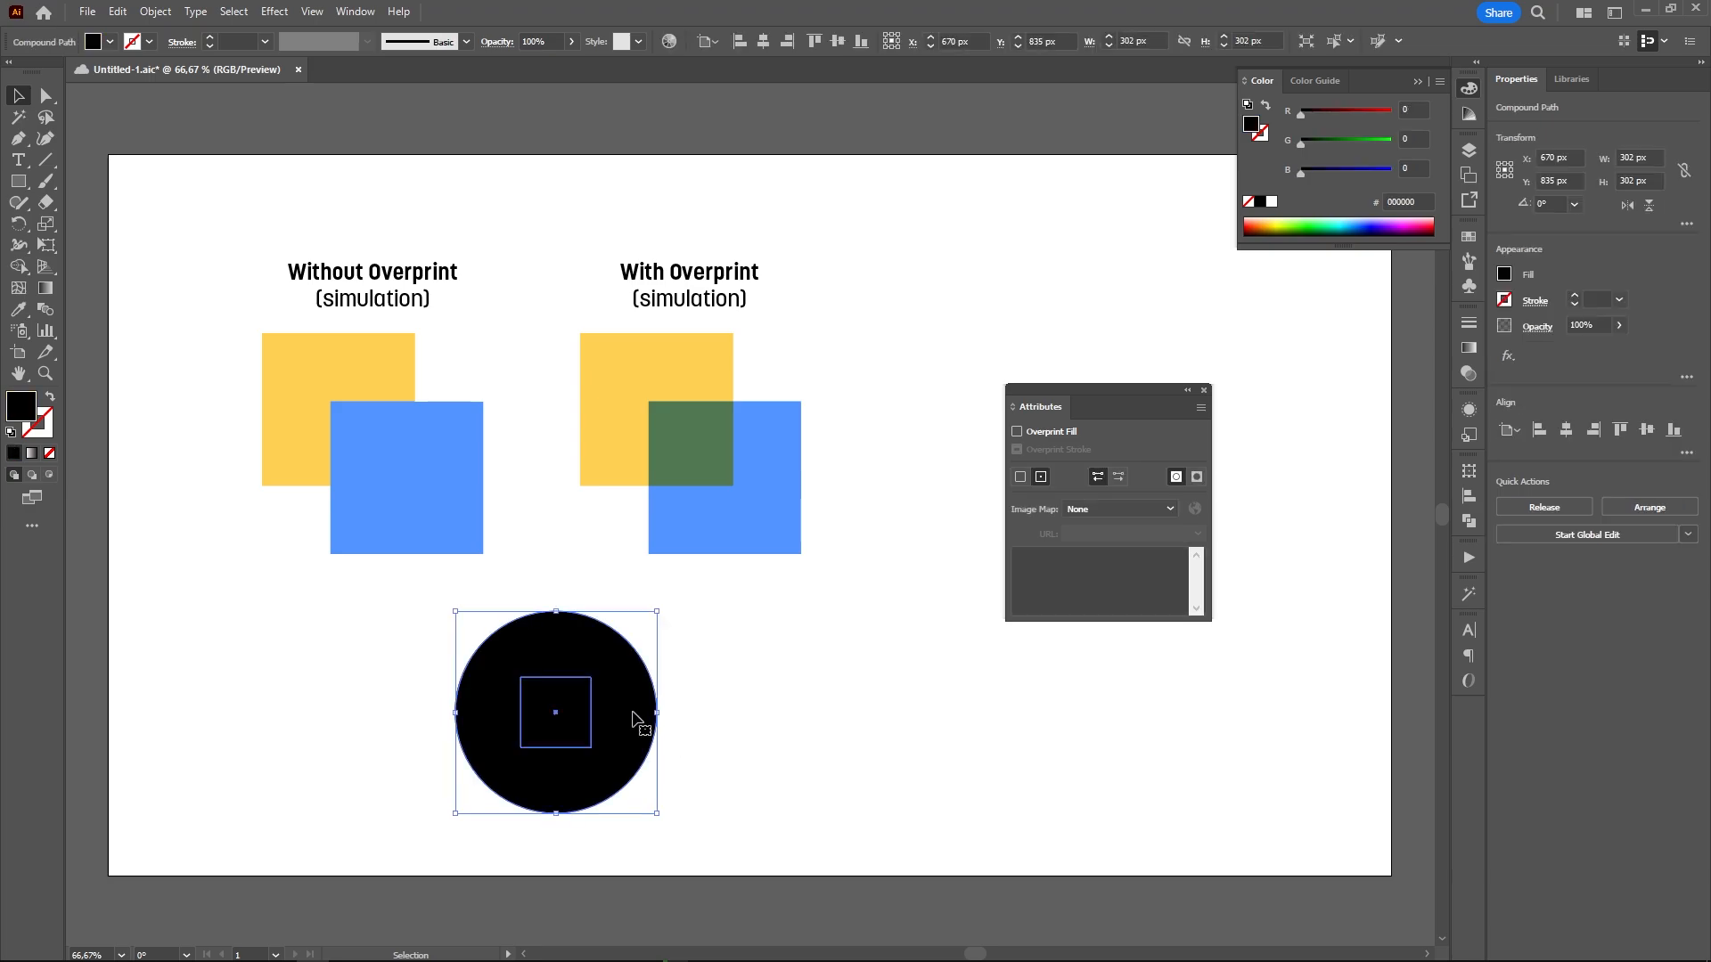
left_click(1199, 477)
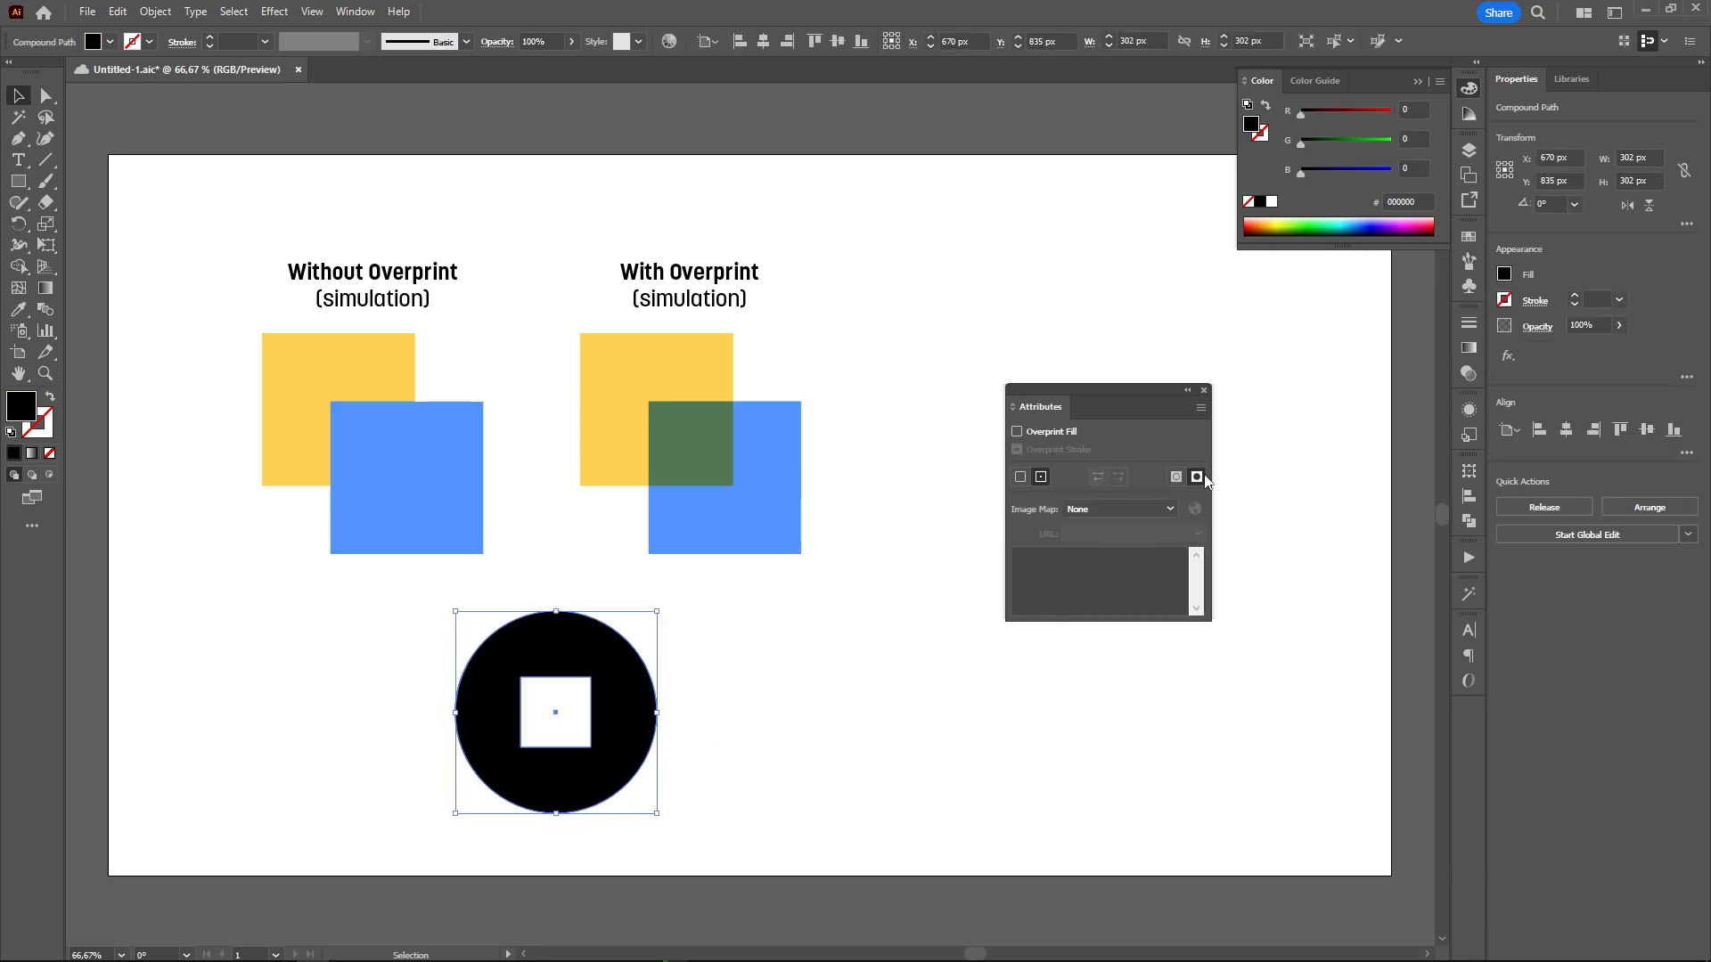
left_click(1177, 478)
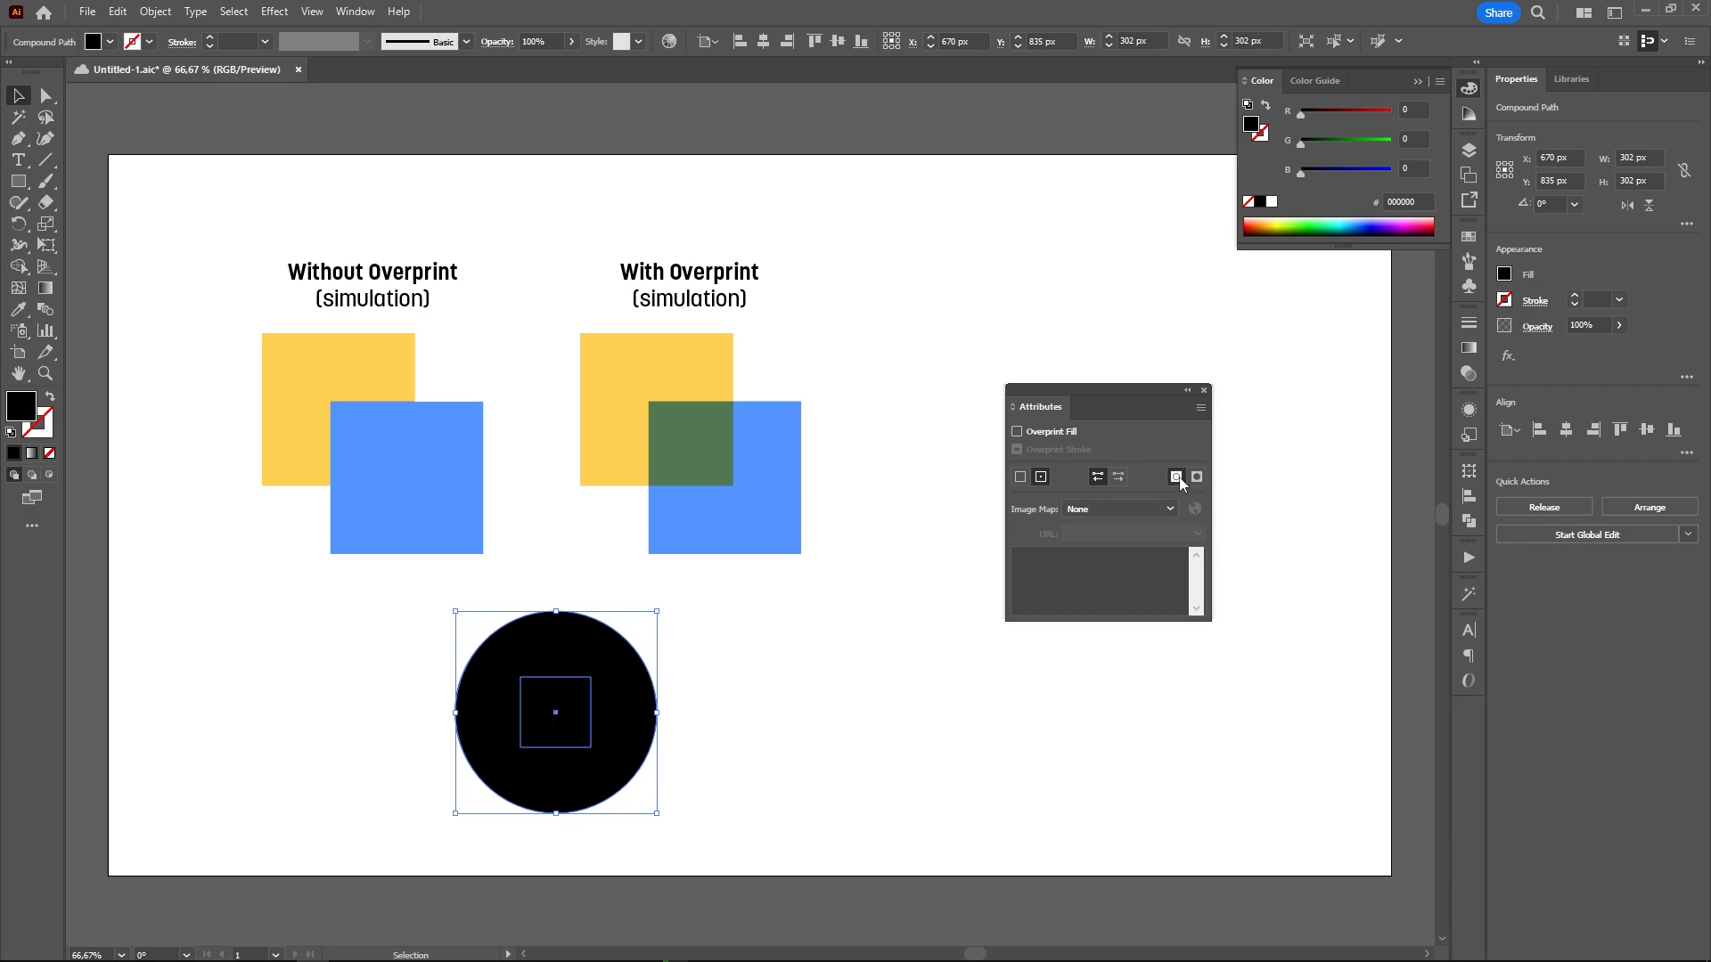
left_click(1199, 479)
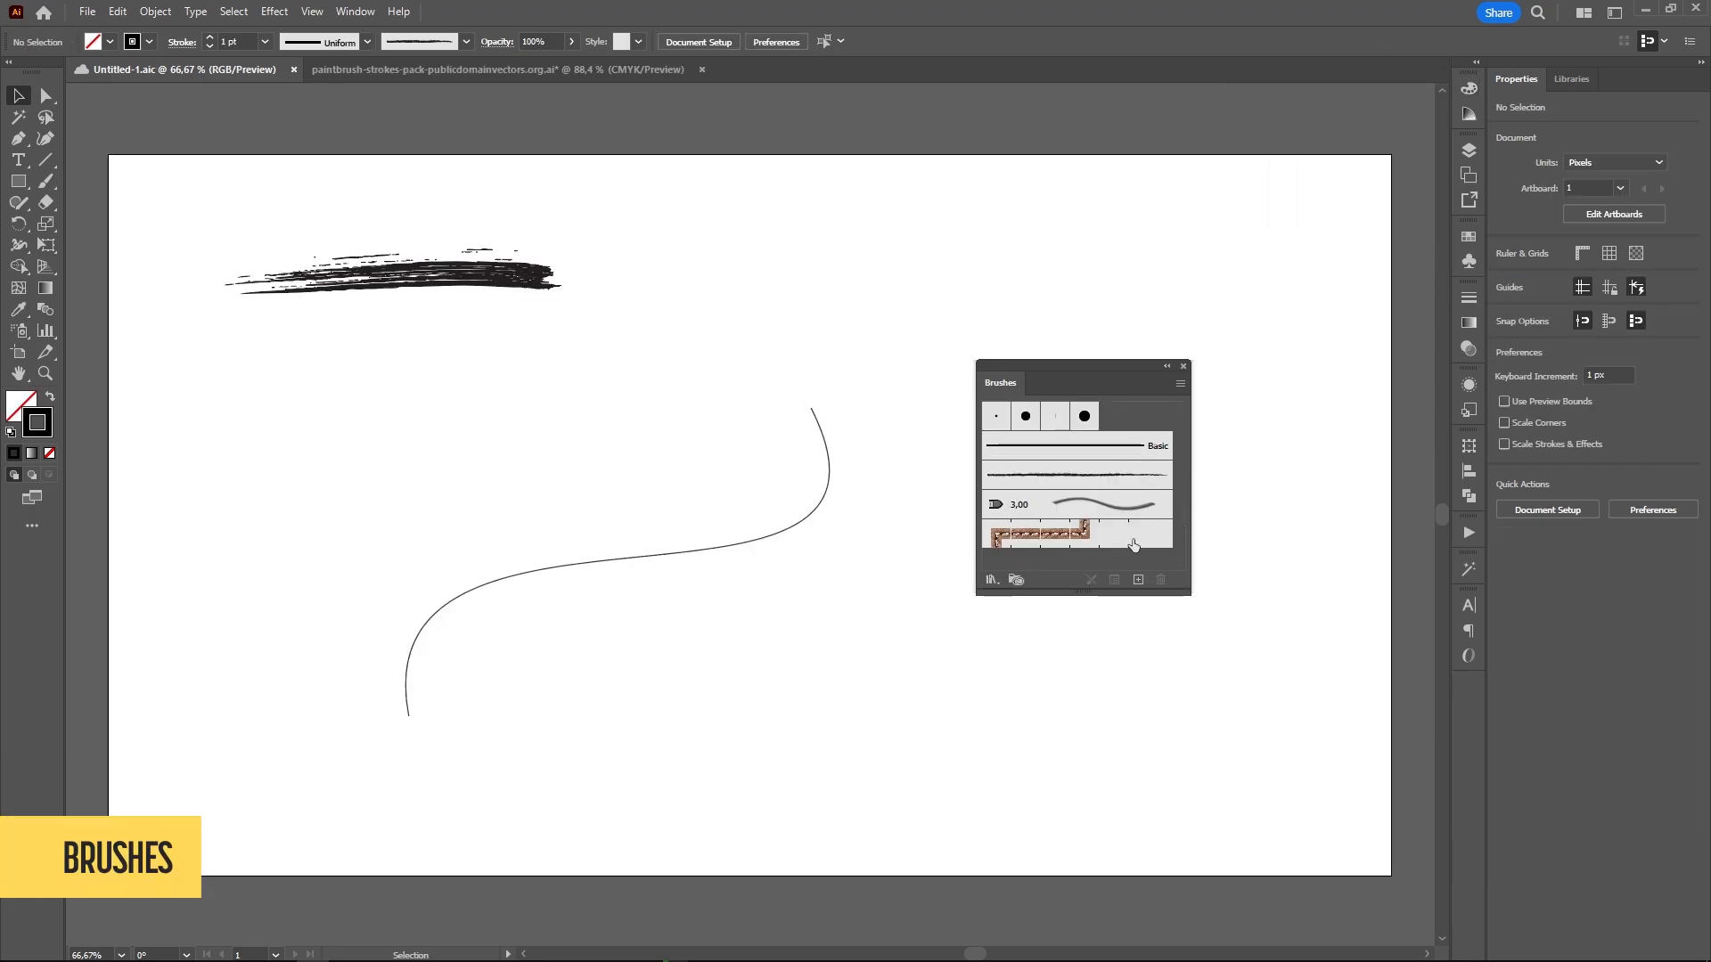
Apply the rough-textured art brush to the S-shaped curve and set its stroke weight to 12 pt
left_click(750, 534)
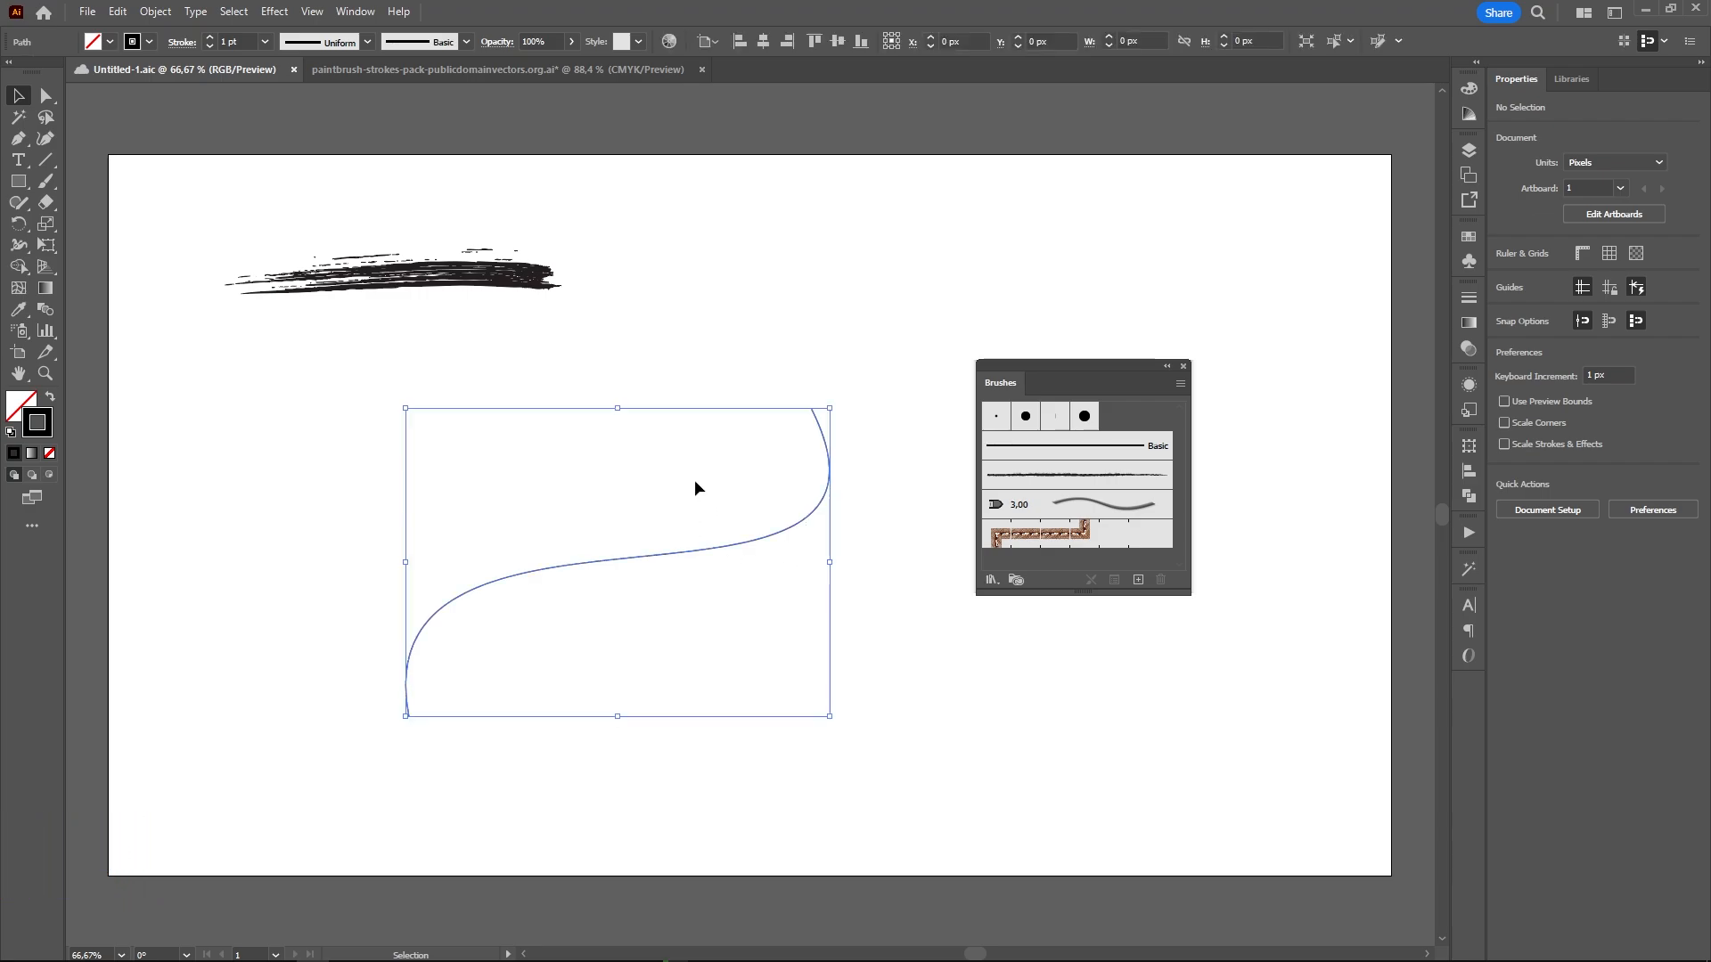
left_click(1034, 470)
scroll(1603, 297, "up", 5)
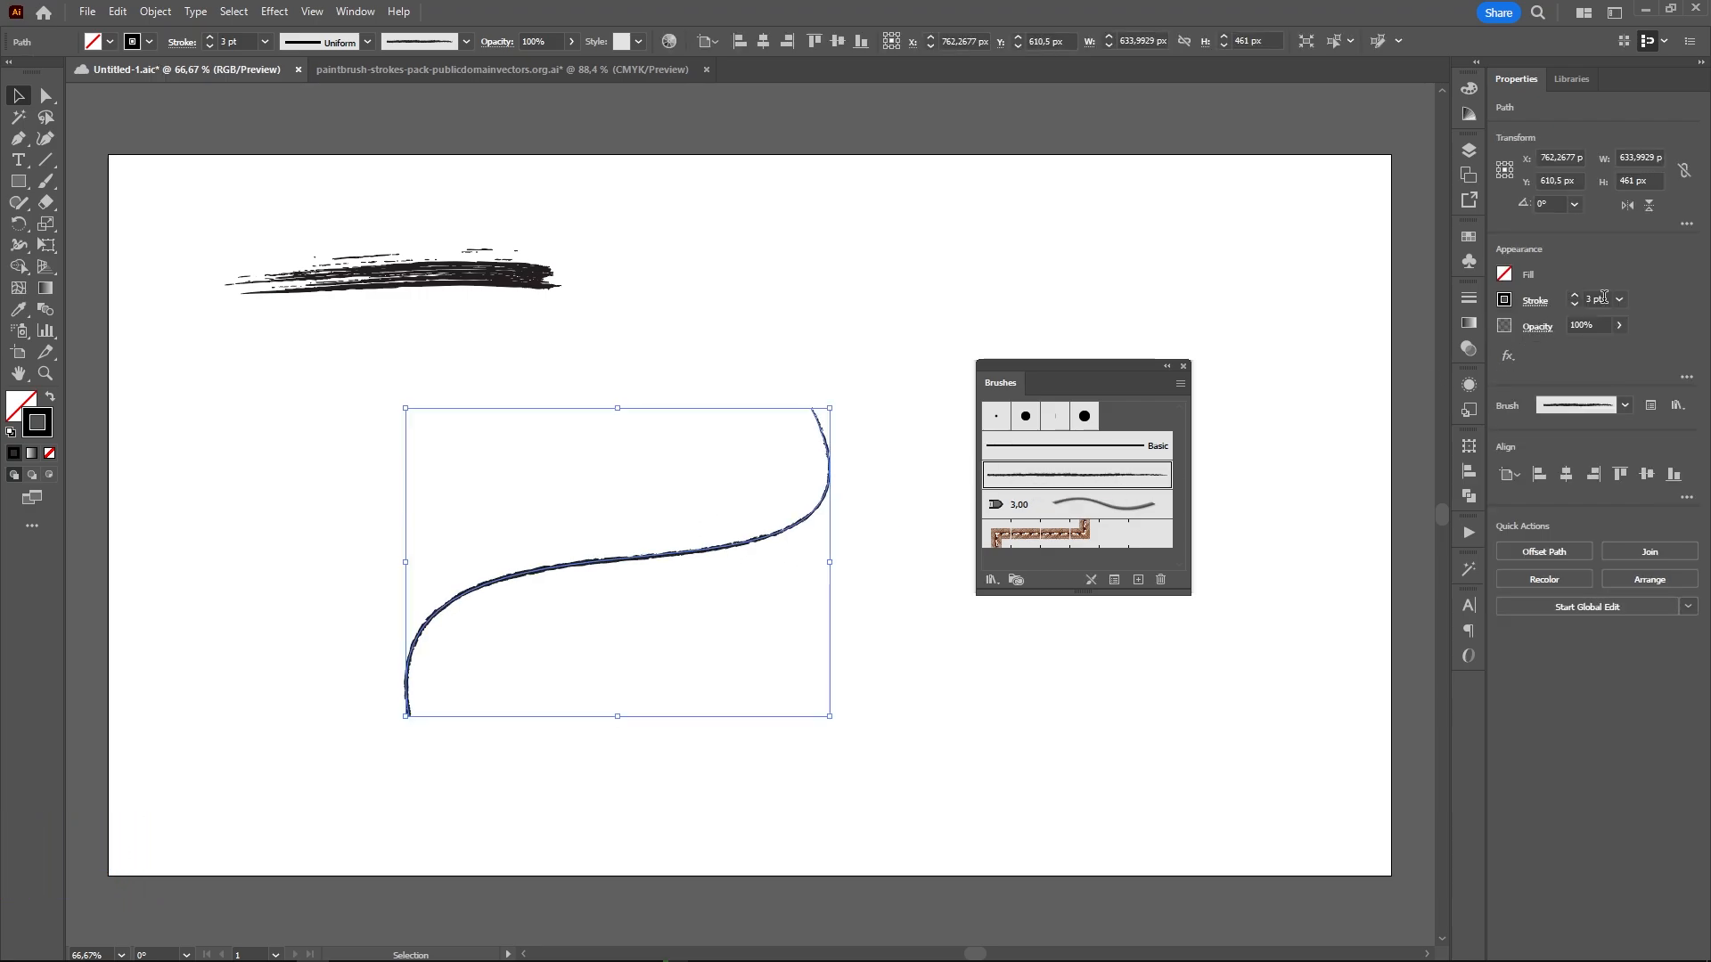
scroll(1604, 297, "up", 5)
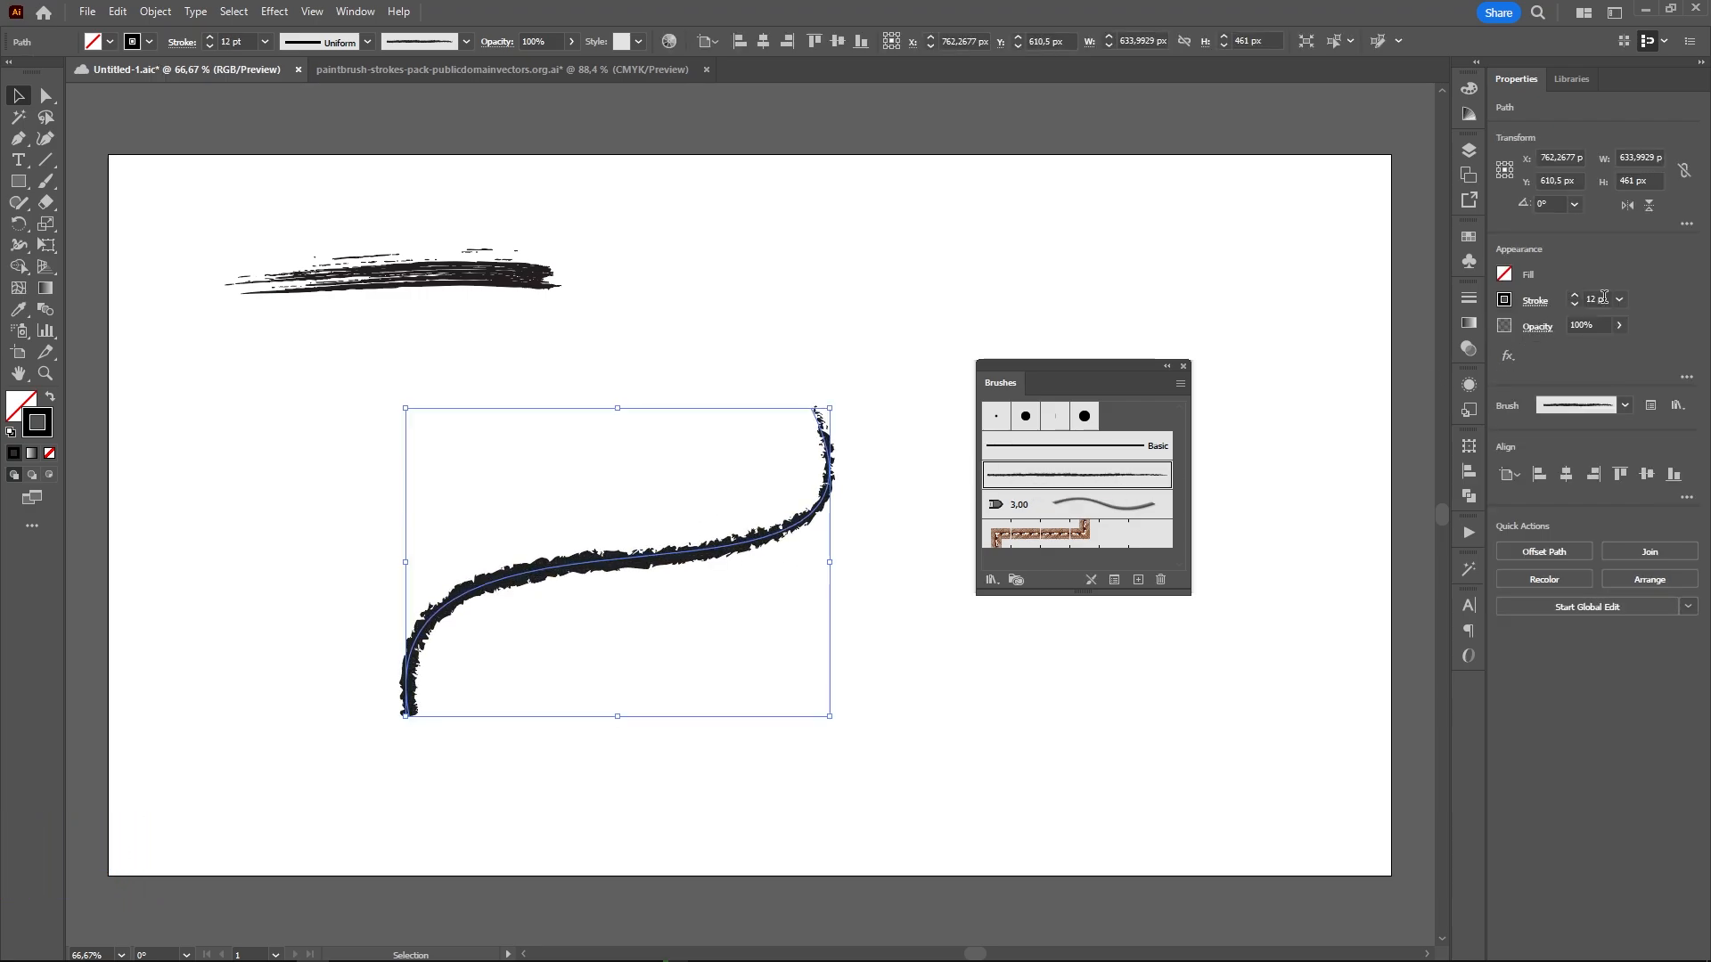
Return the curve to the Basic brush and set its stroke weight to 1 pt
left_click(1142, 446)
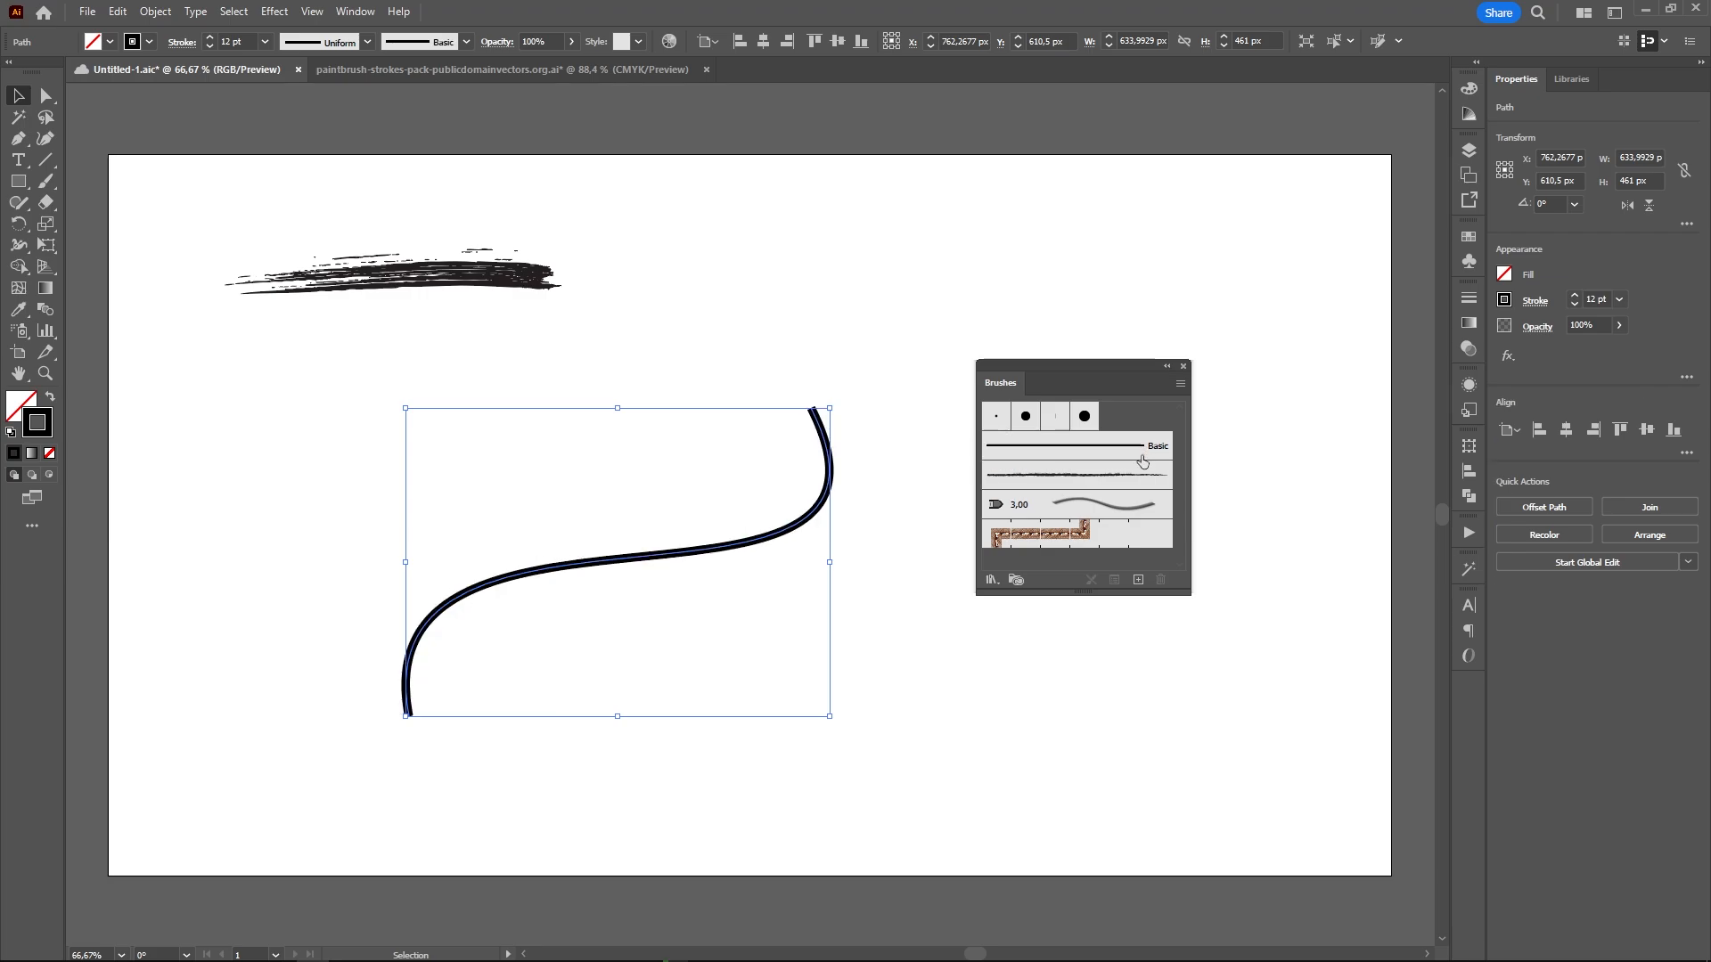
type("1")
key("Return")
Create a new art brush from the black paint-stroke artwork, keeping the default art brush options
left_click(992, 580)
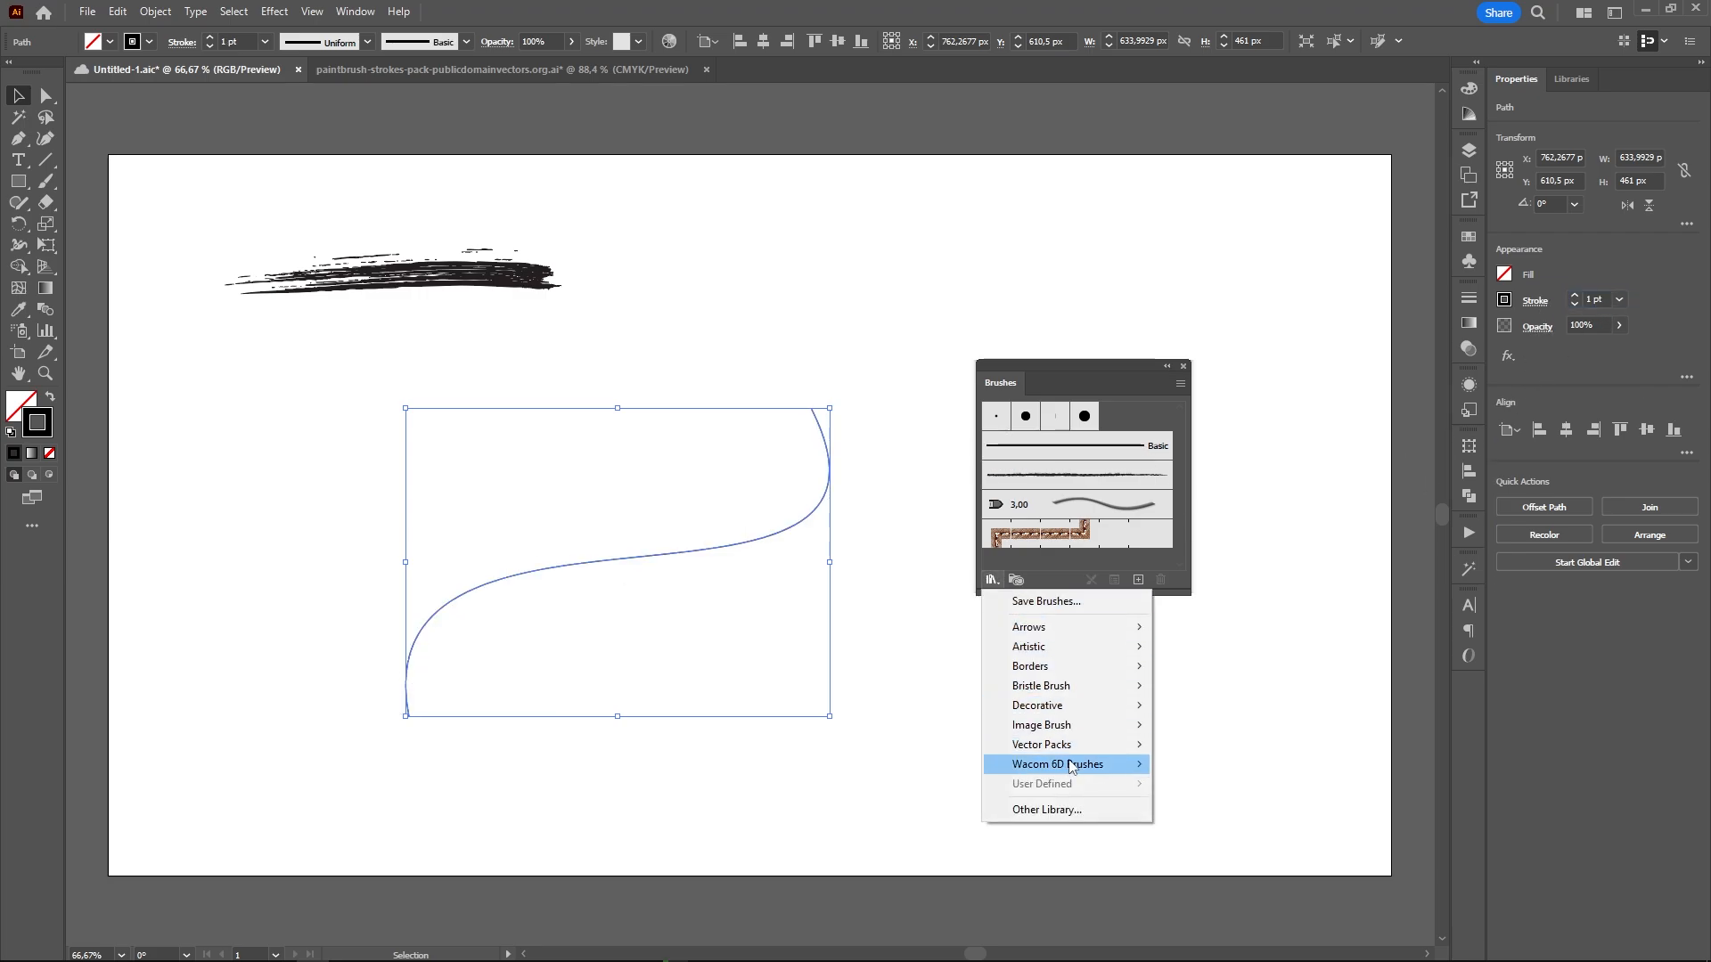
left_click(624, 368)
left_click_drag(533, 292, 1114, 428)
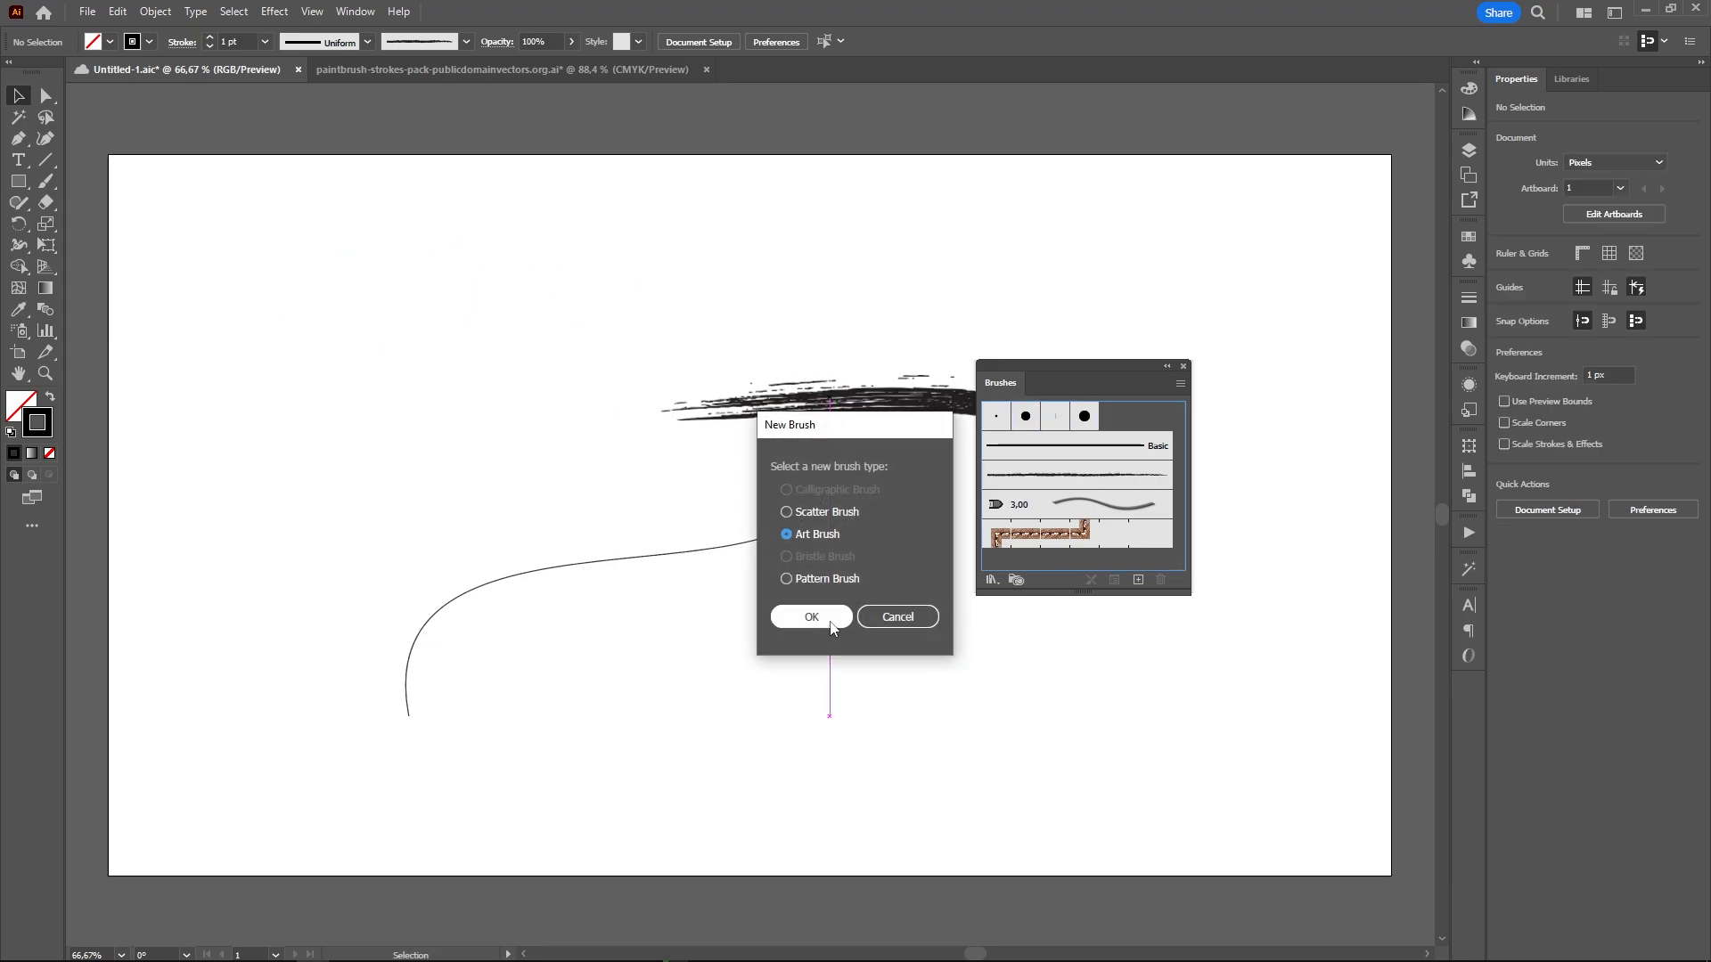
left_click(811, 617)
key("Return")
Apply the new paint-stroke art brush to the S-shaped curve and clear the selection
left_click(800, 528)
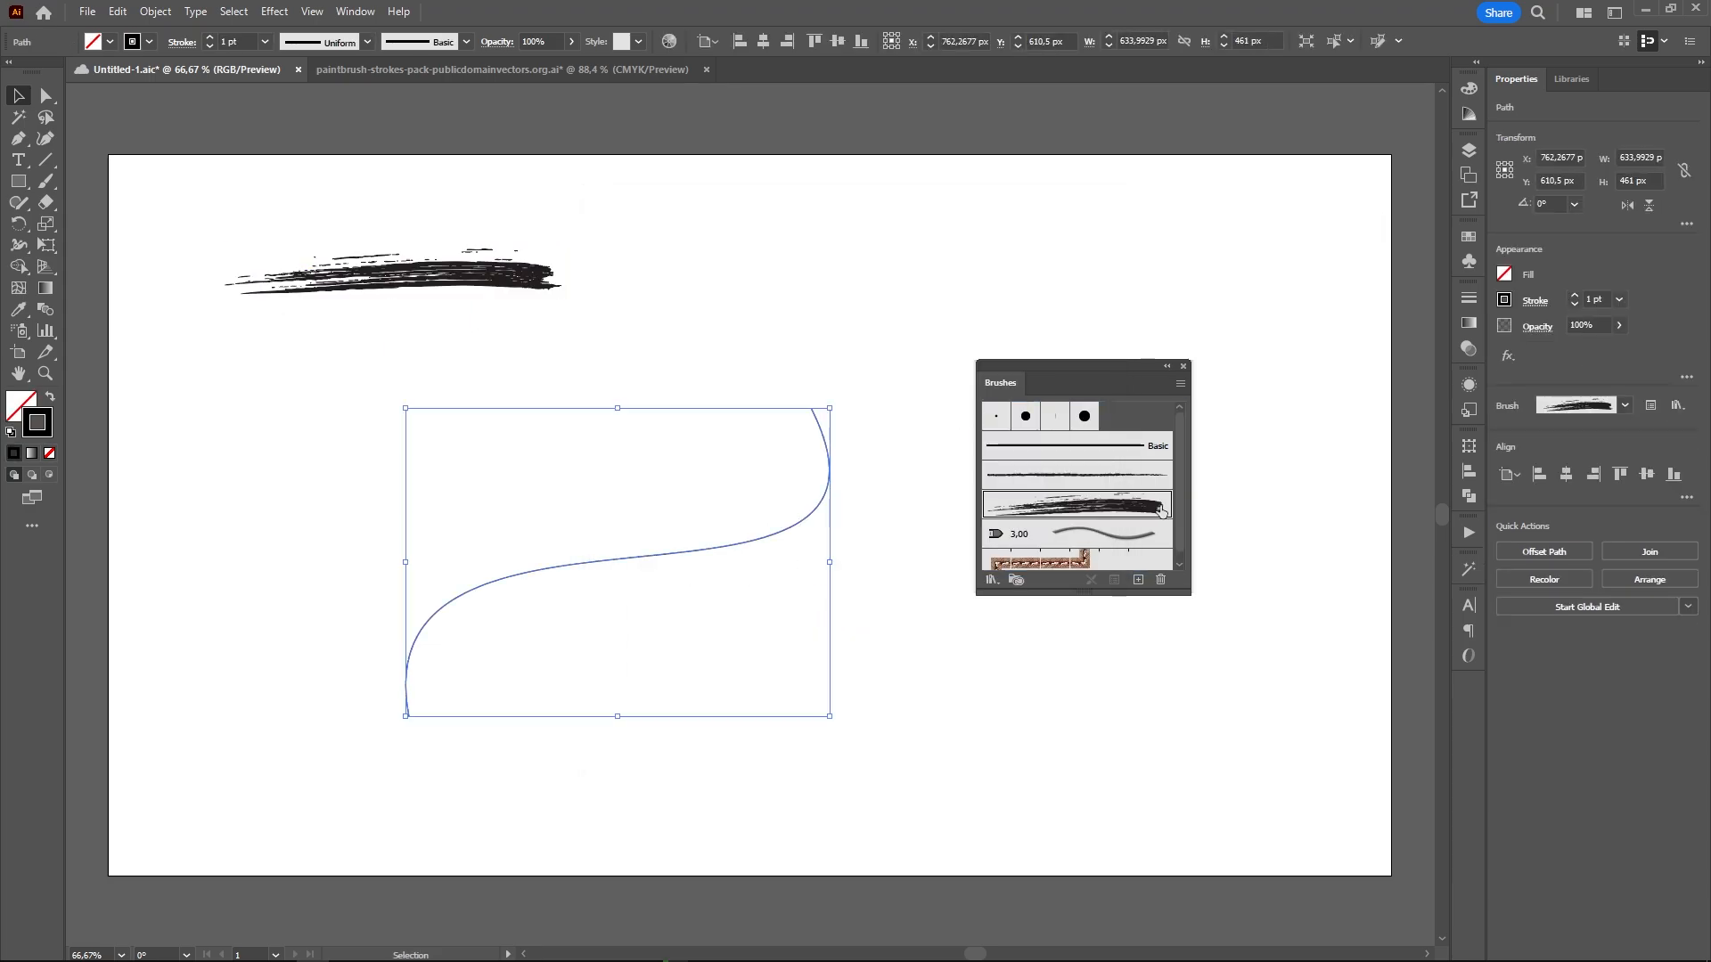
left_click(1162, 511)
left_click(991, 671)
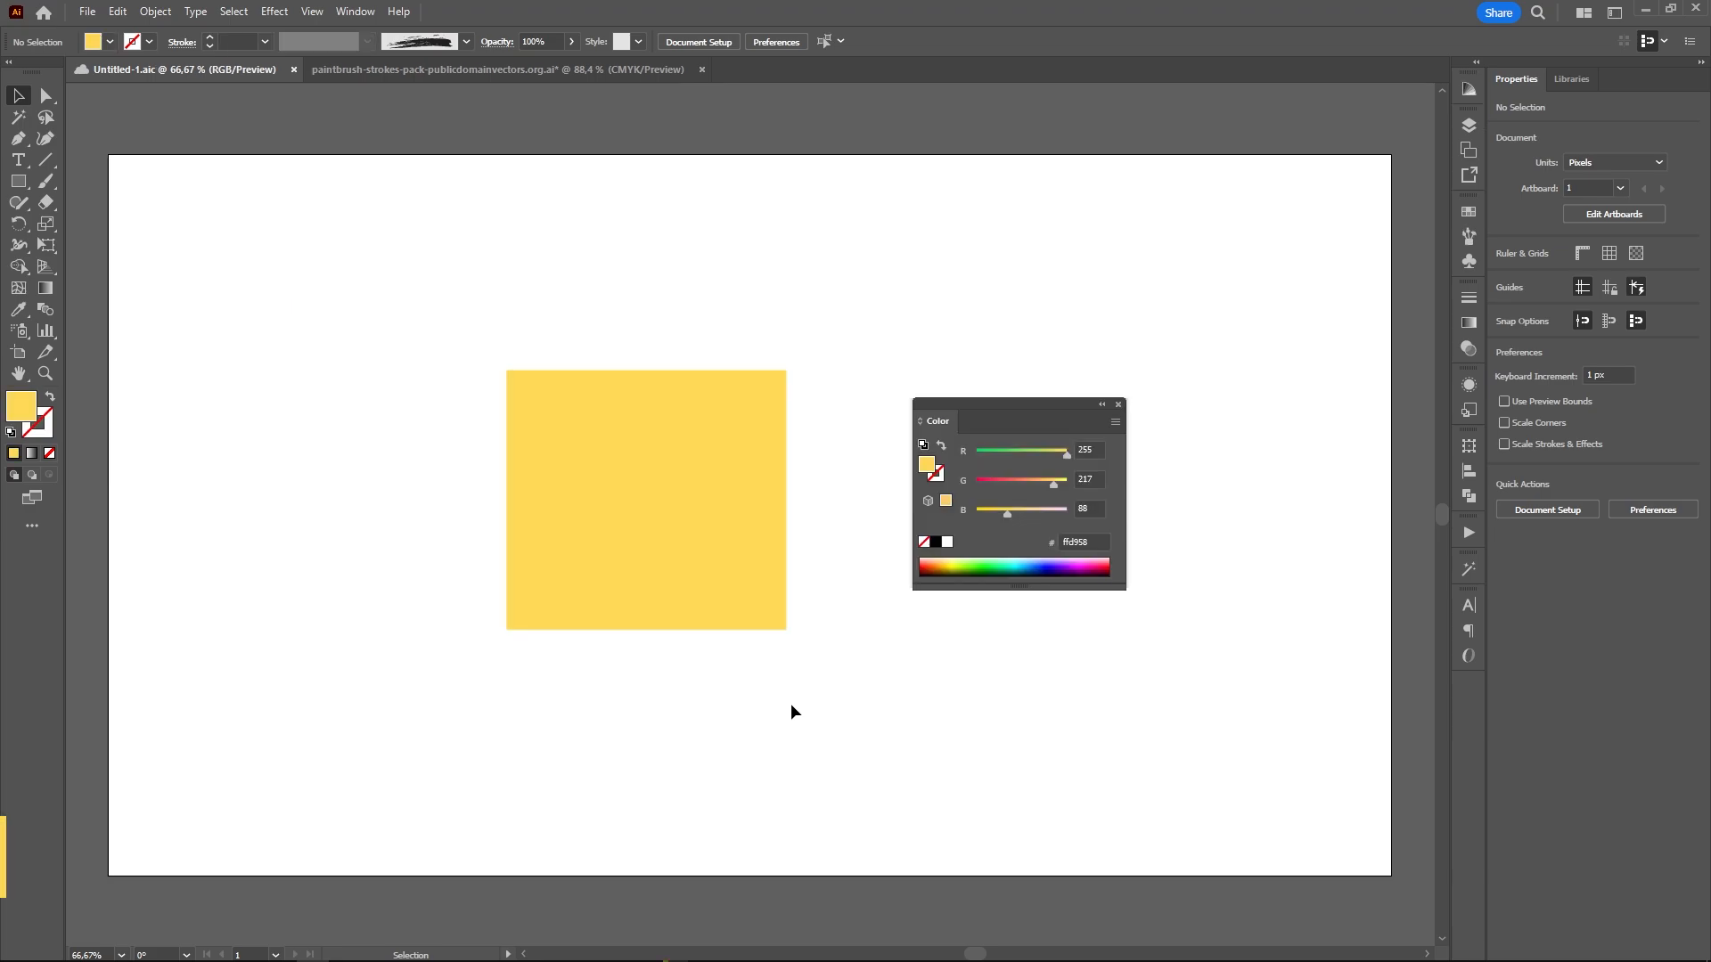
Change the yellow square's fill to RGB 85, 204, 136 and switch the color sliders to HSB
left_click(712, 522)
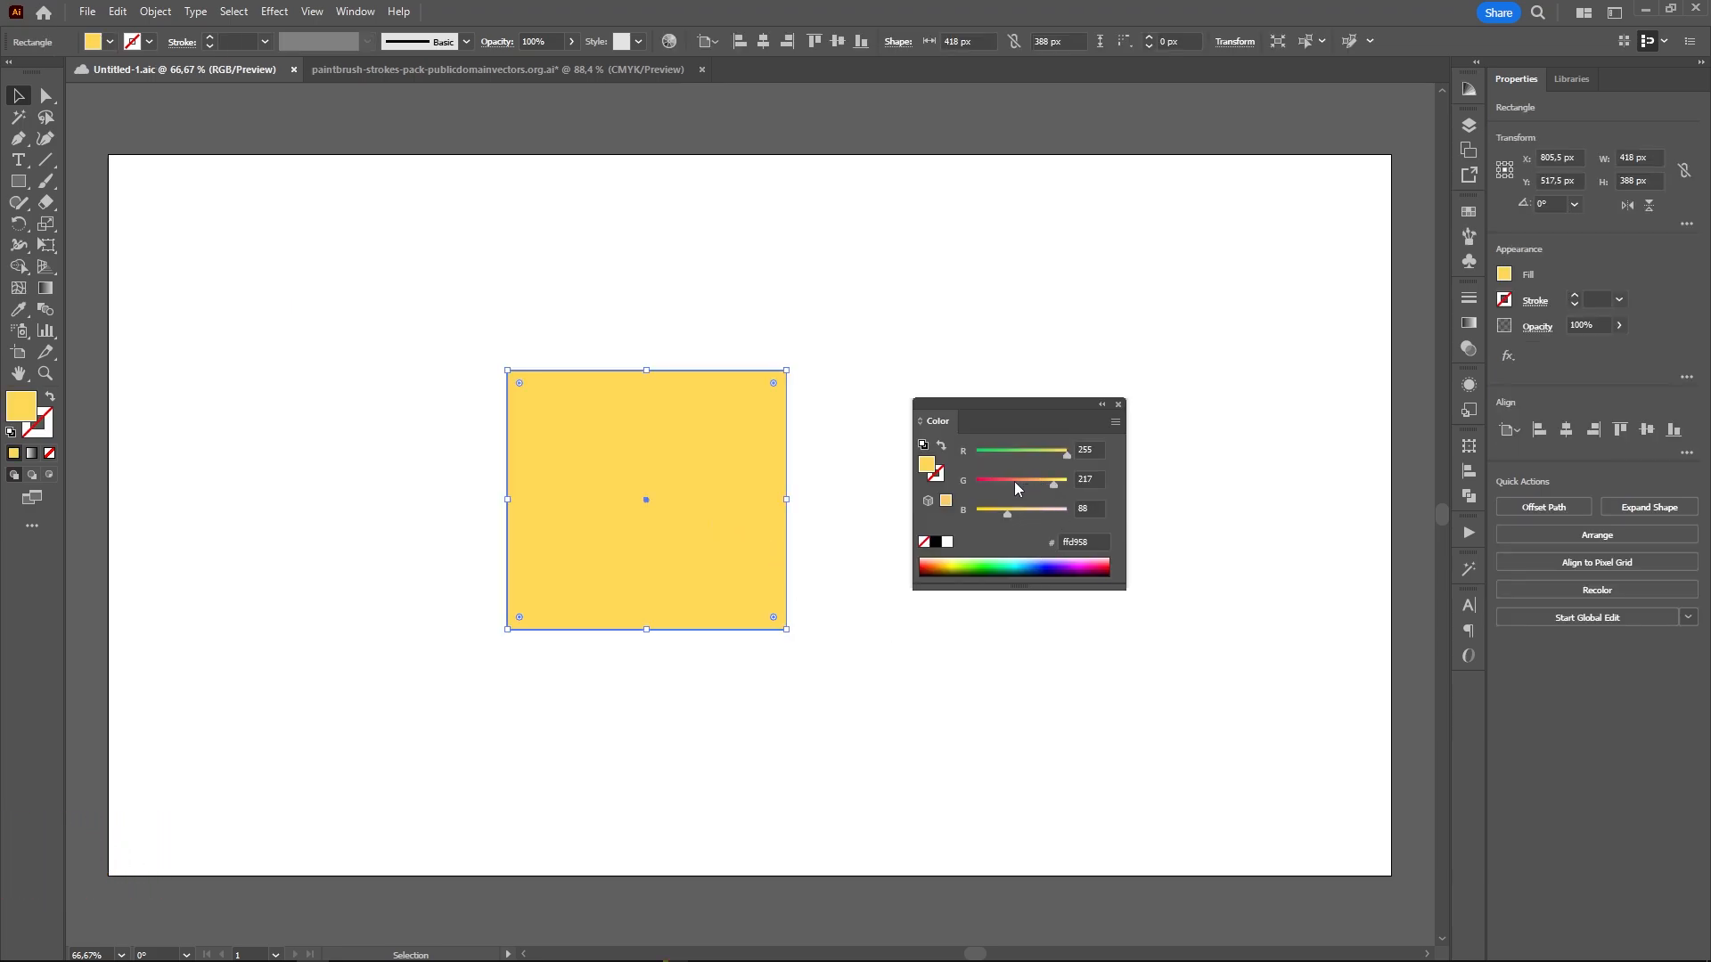
left_click_drag(1014, 482, 1024, 517)
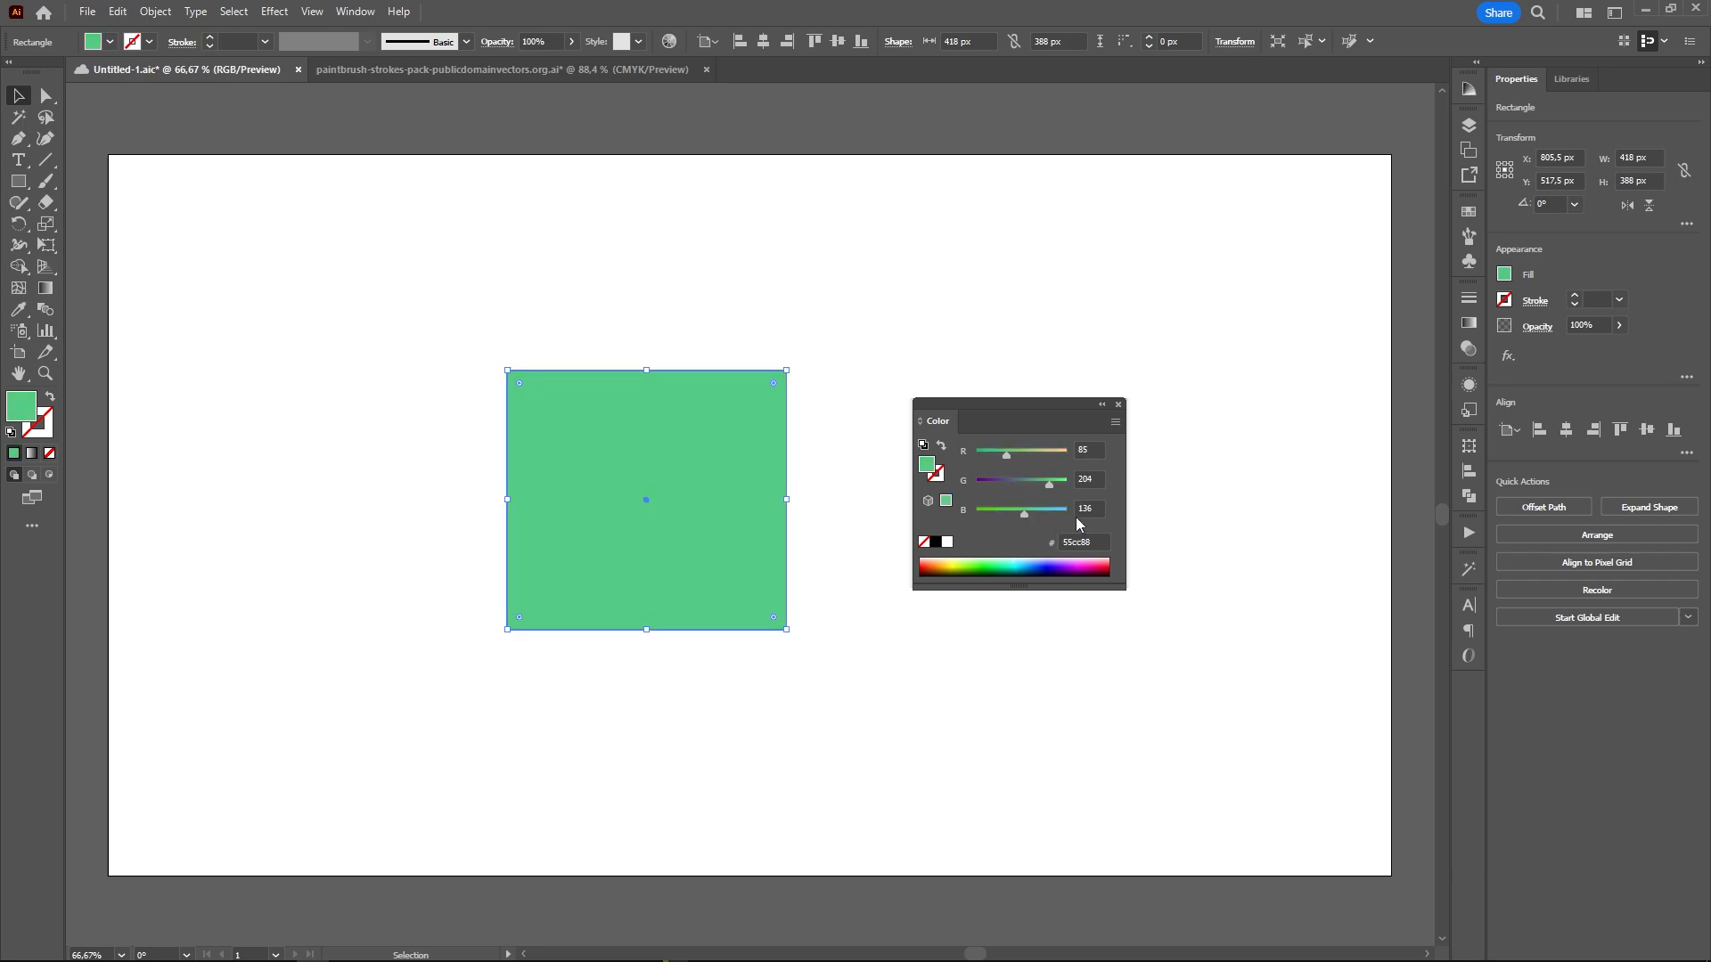
left_click(1115, 422)
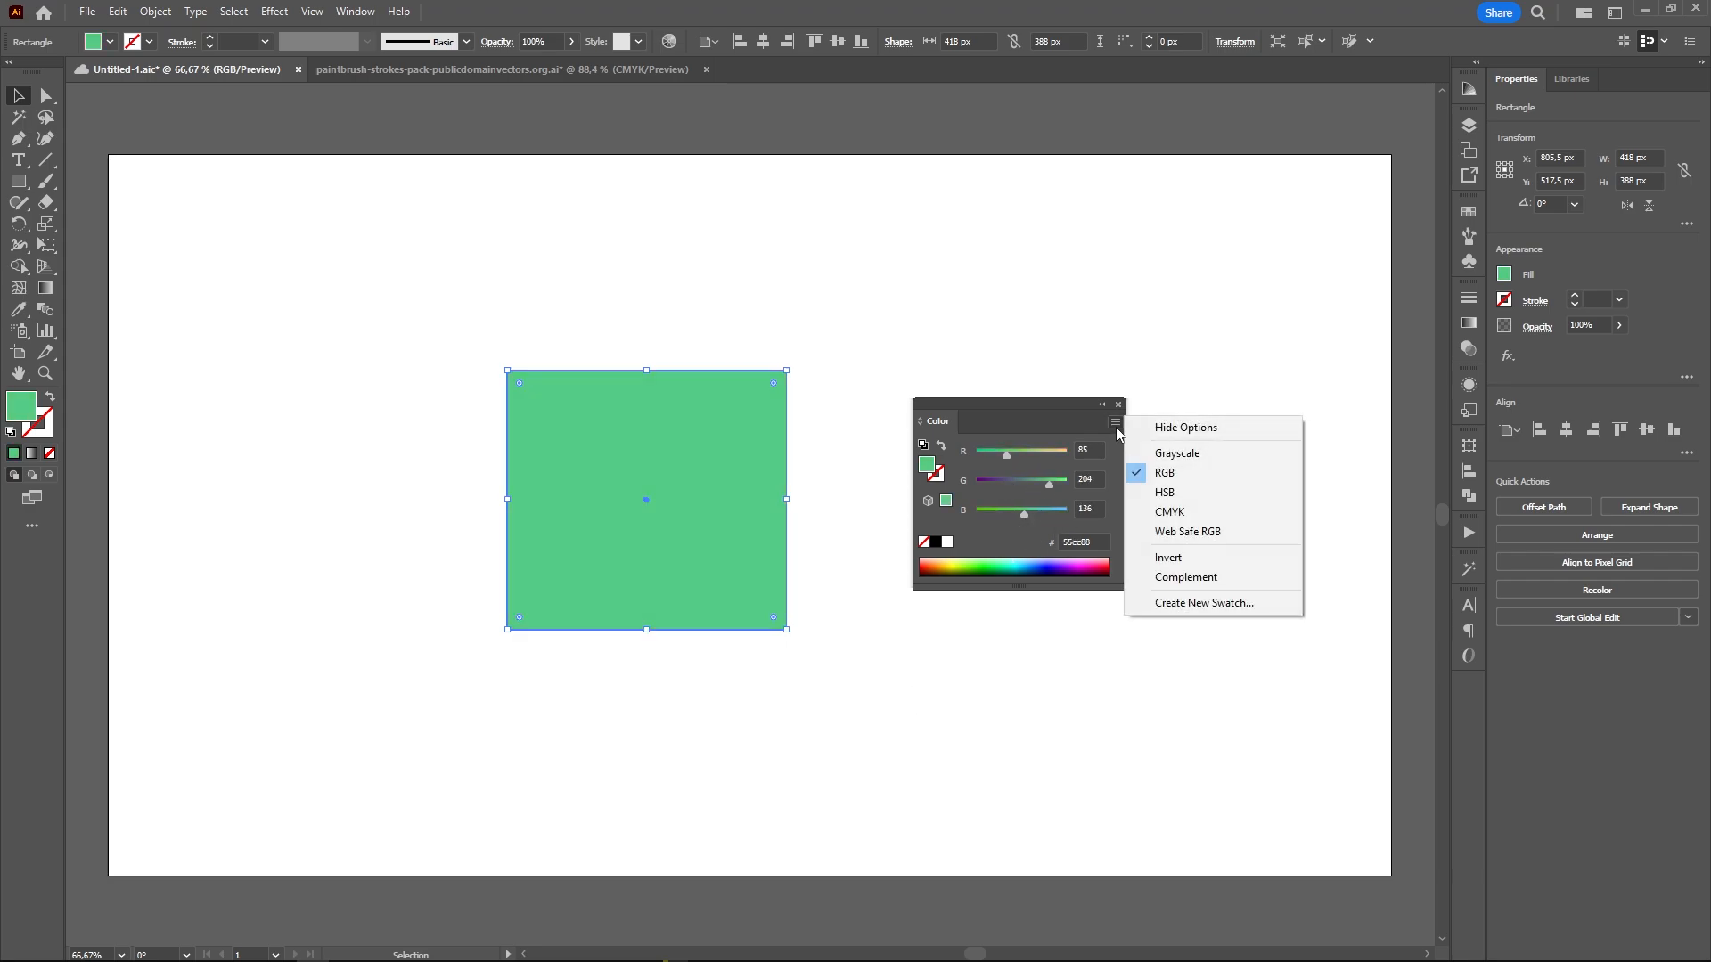
left_click(1190, 493)
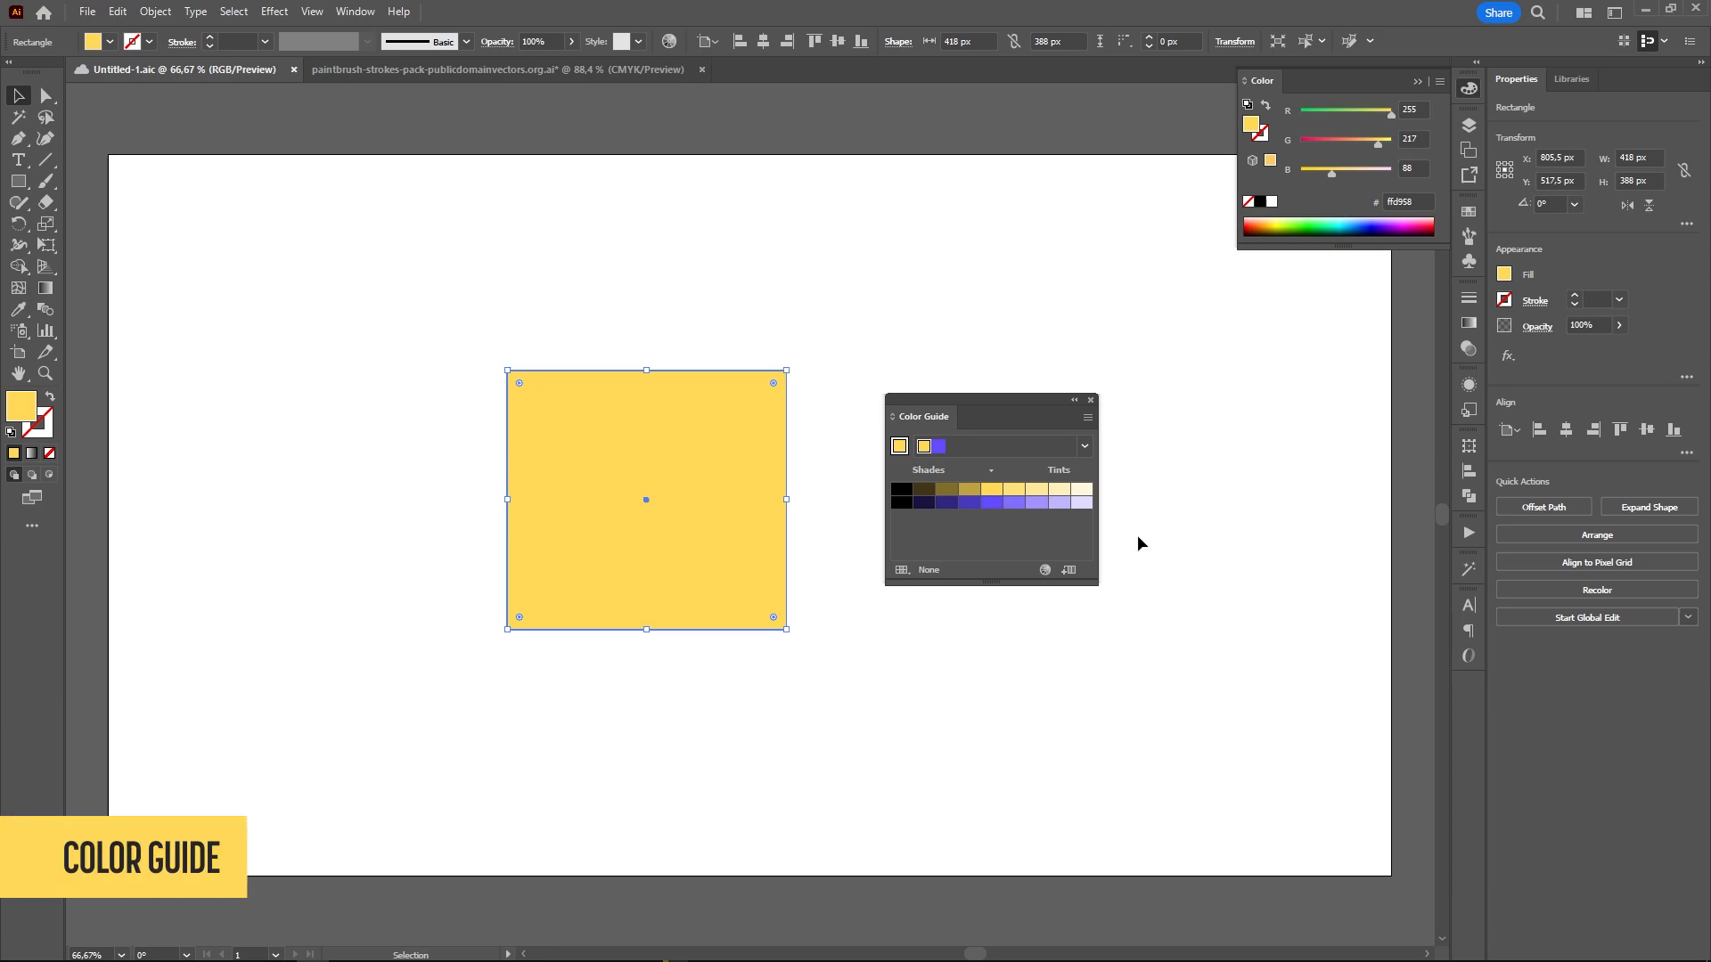
Browse the Color Guide's harmony rules for the yellow square's base color
left_click(1085, 445)
left_click_drag(1084, 499, 1083, 586)
left_click(1019, 532)
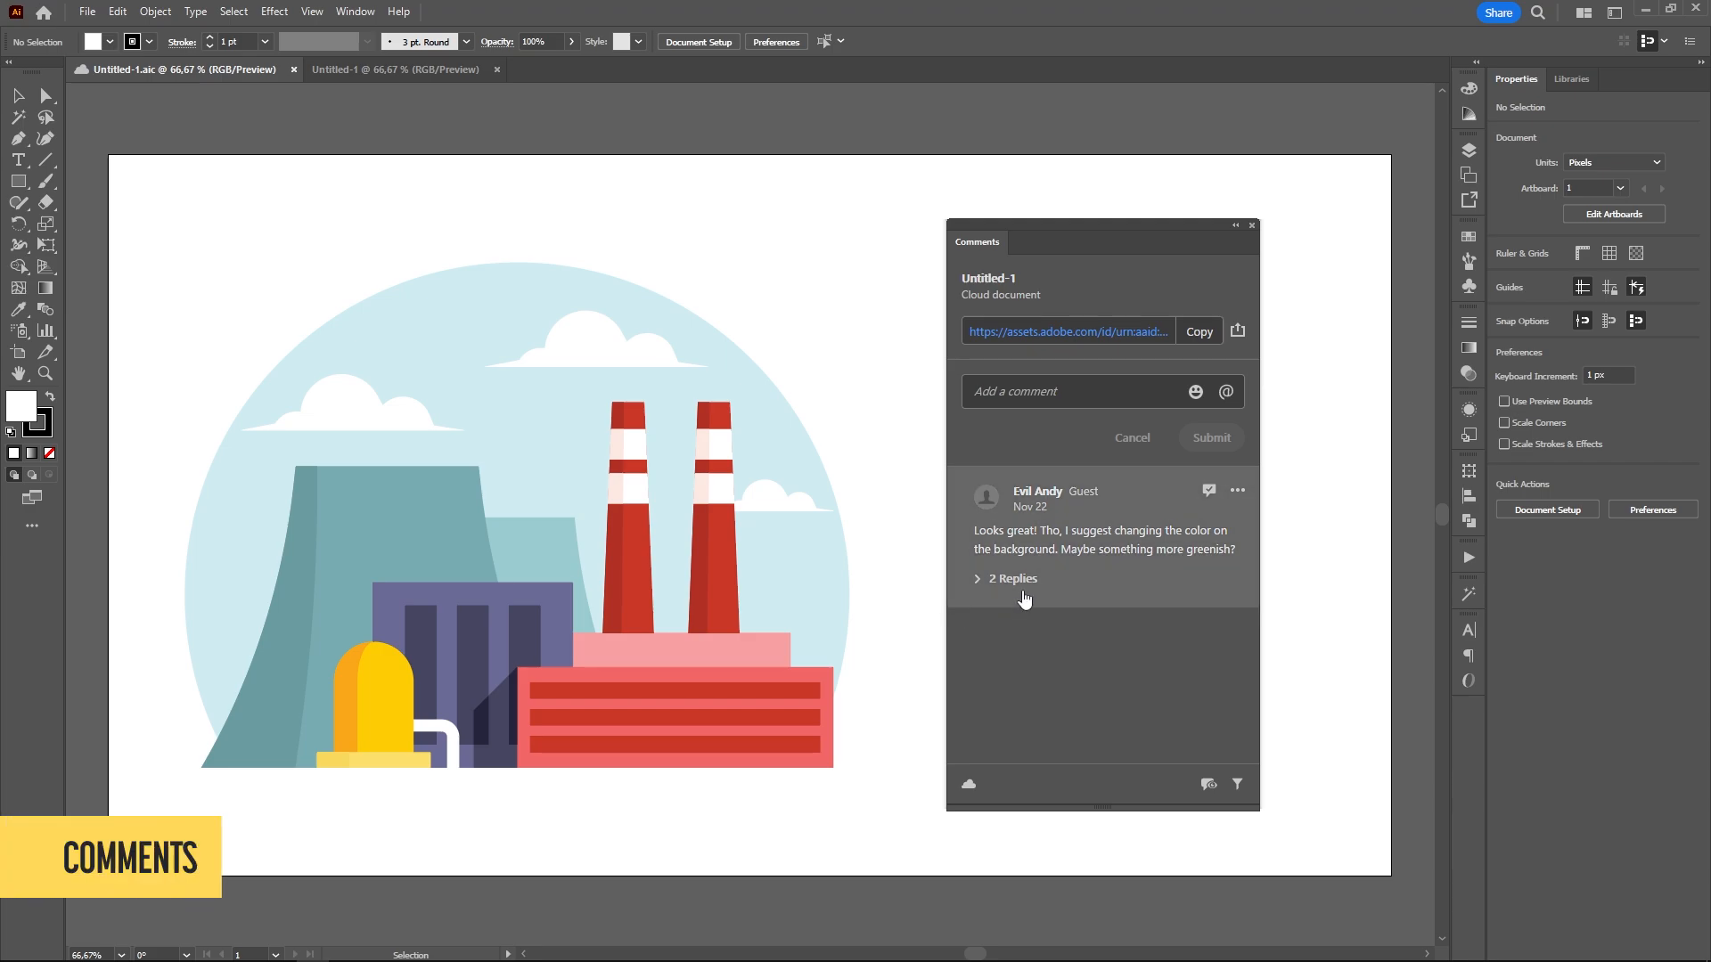
Expand the replies under the guest's background-color comment and submit the reply "Working on it!"
left_click(1016, 597)
scroll(1202, 634, "down", 3)
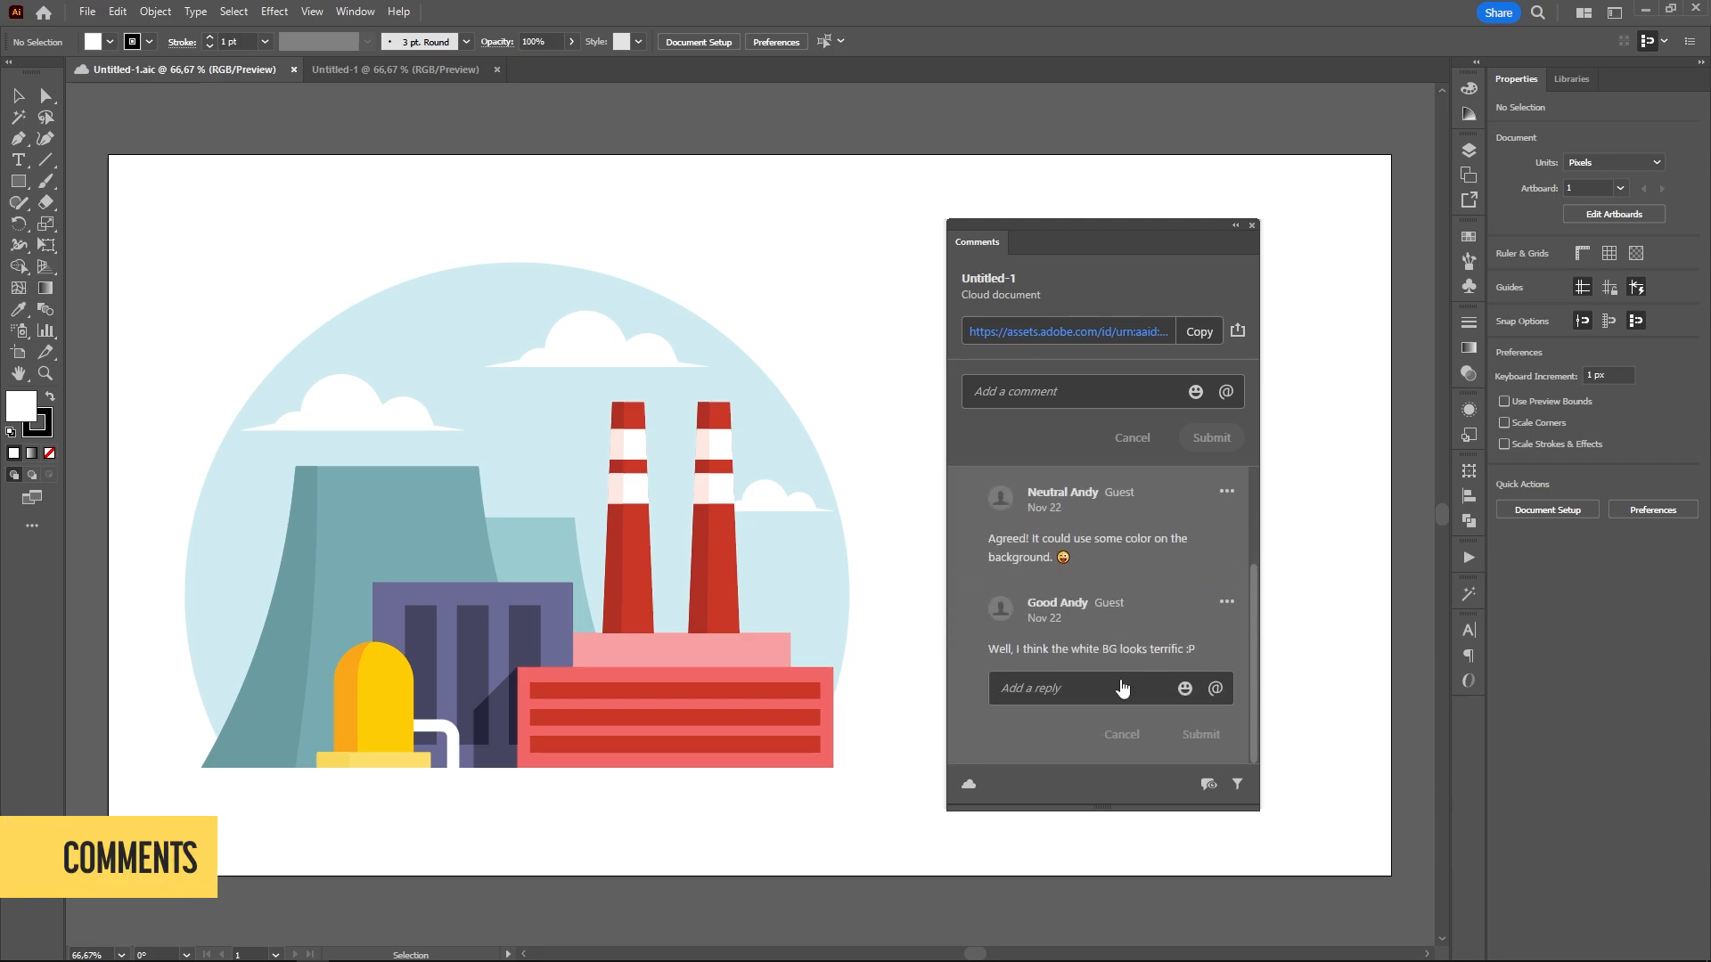
left_click(1060, 691)
type("Working on it!")
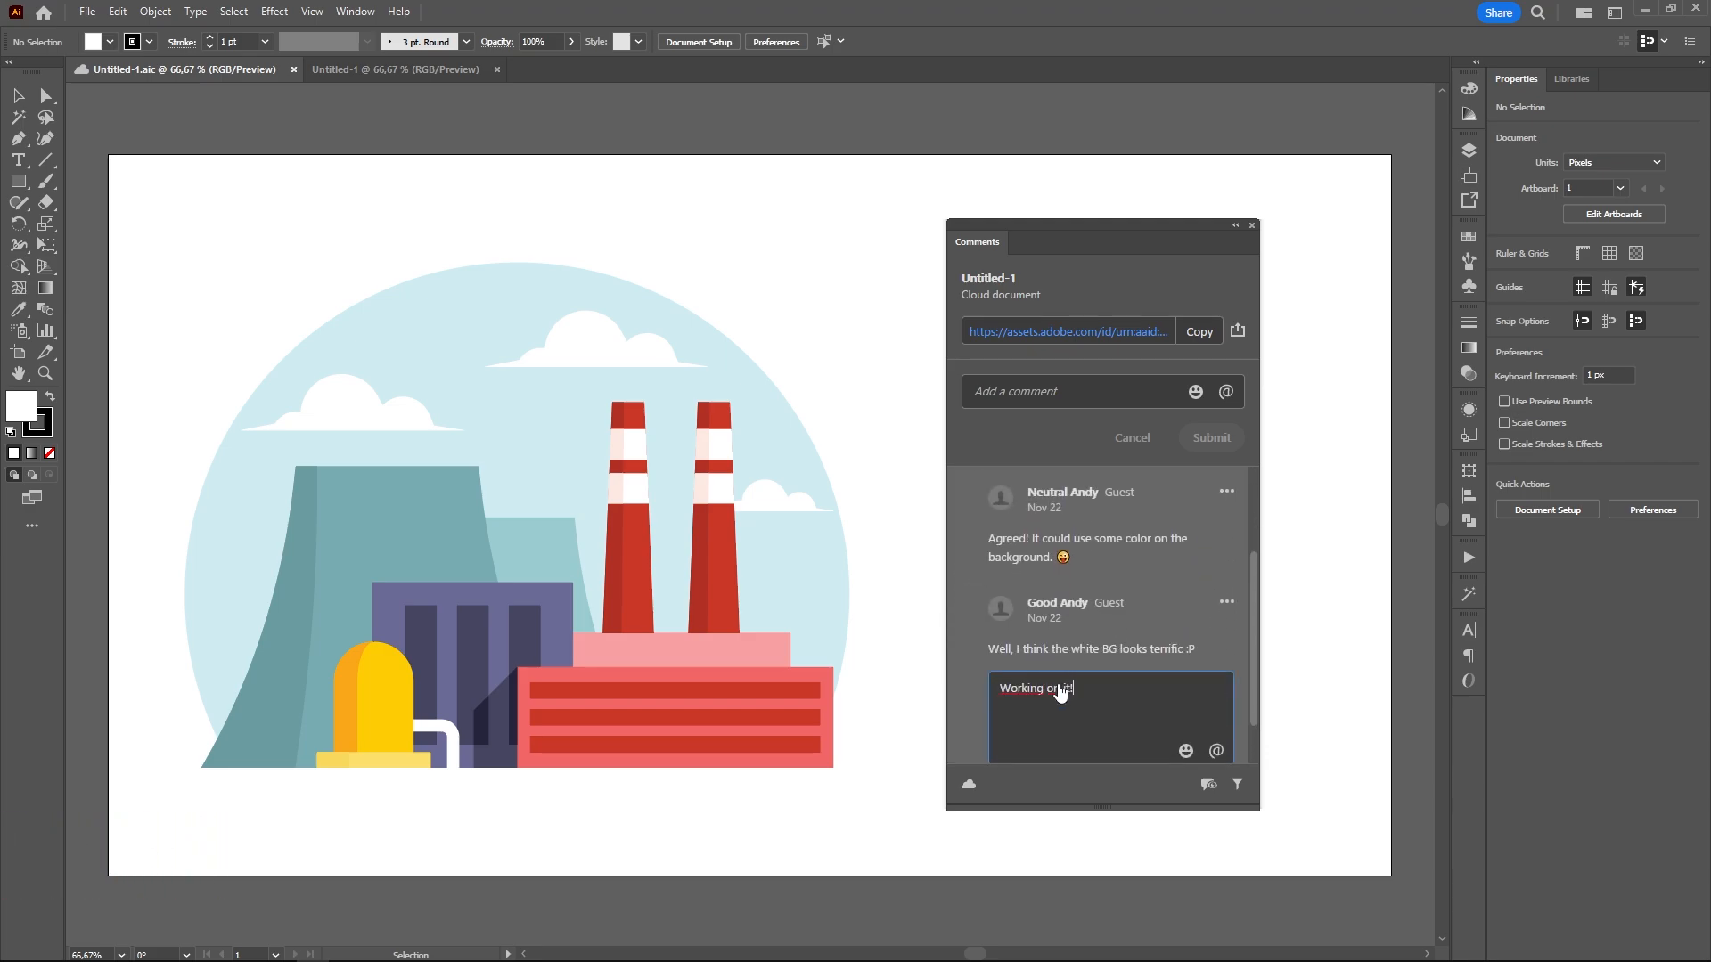
scroll(1113, 695, "down", 2)
left_click(1202, 736)
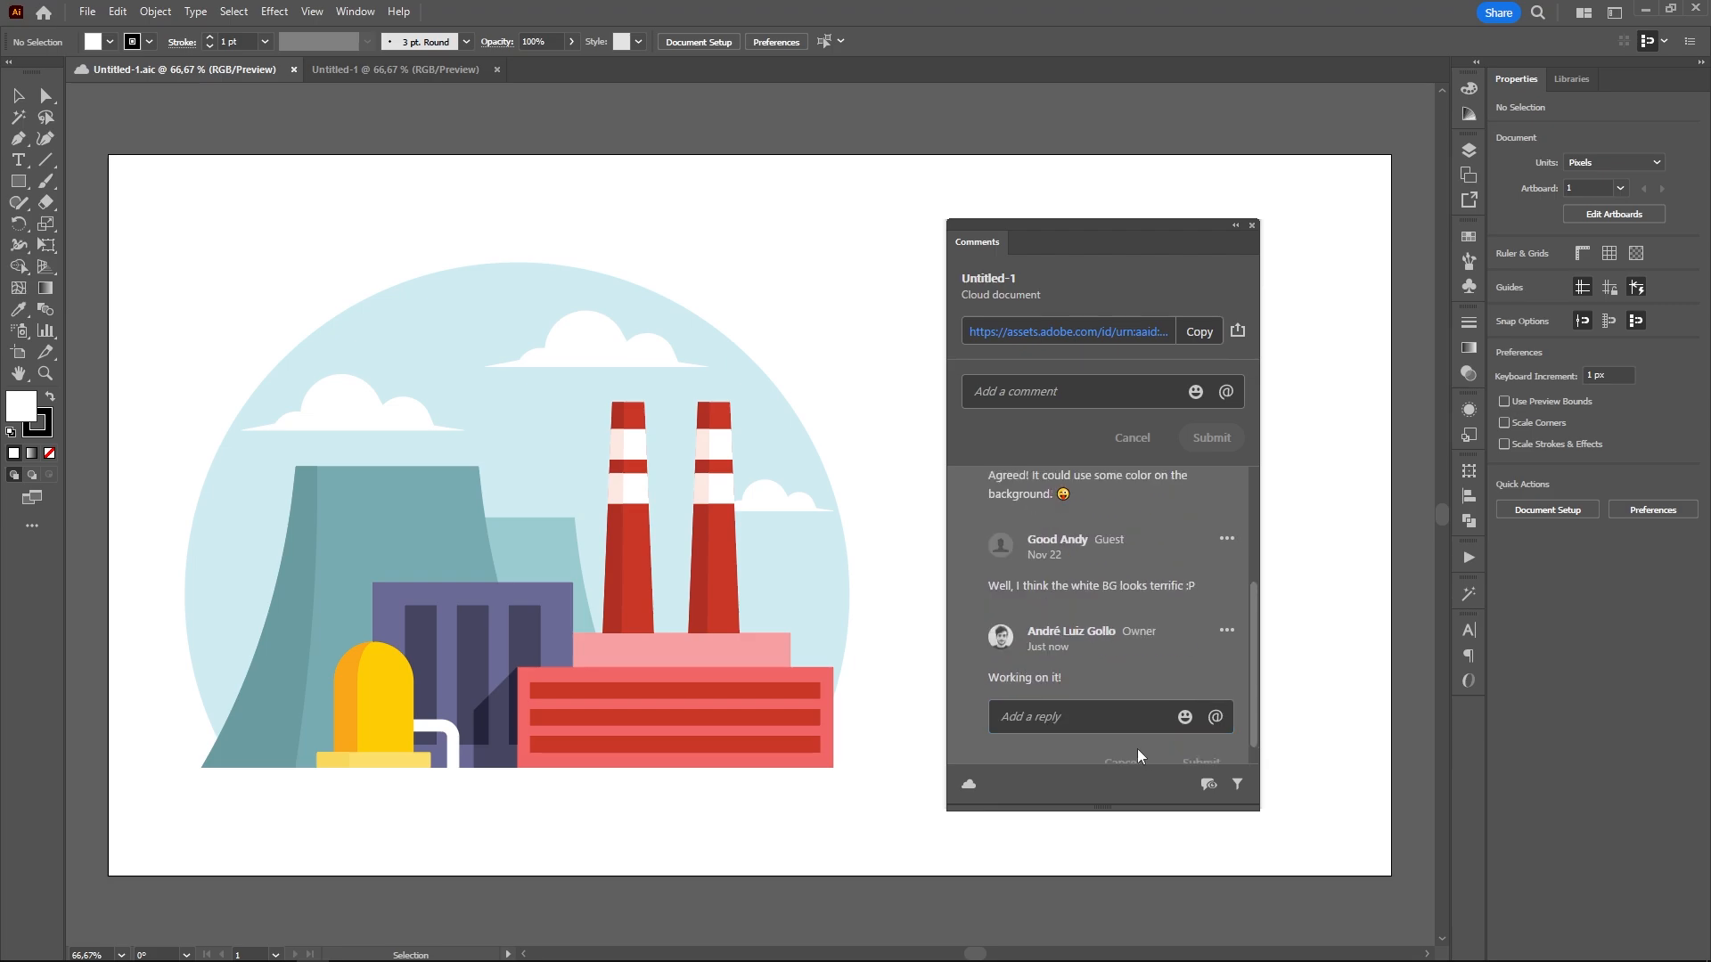
Switch to the second, empty Untitled-1 document and open its sharing options
left_click(407, 69)
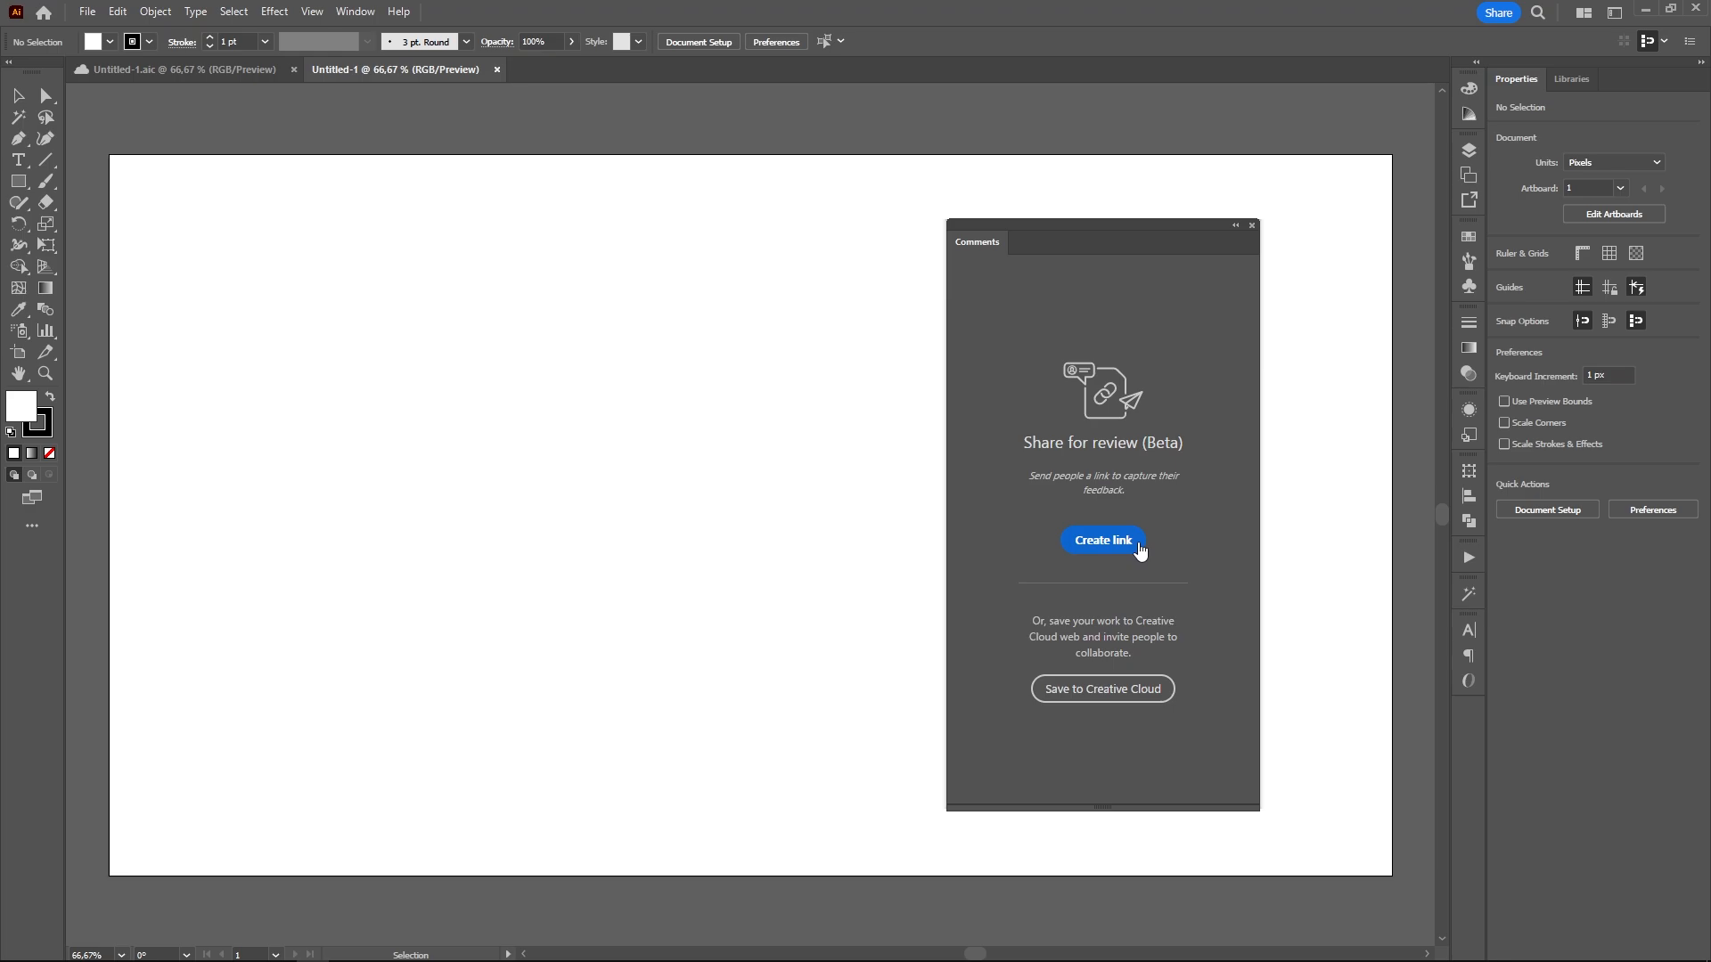
left_click(1498, 13)
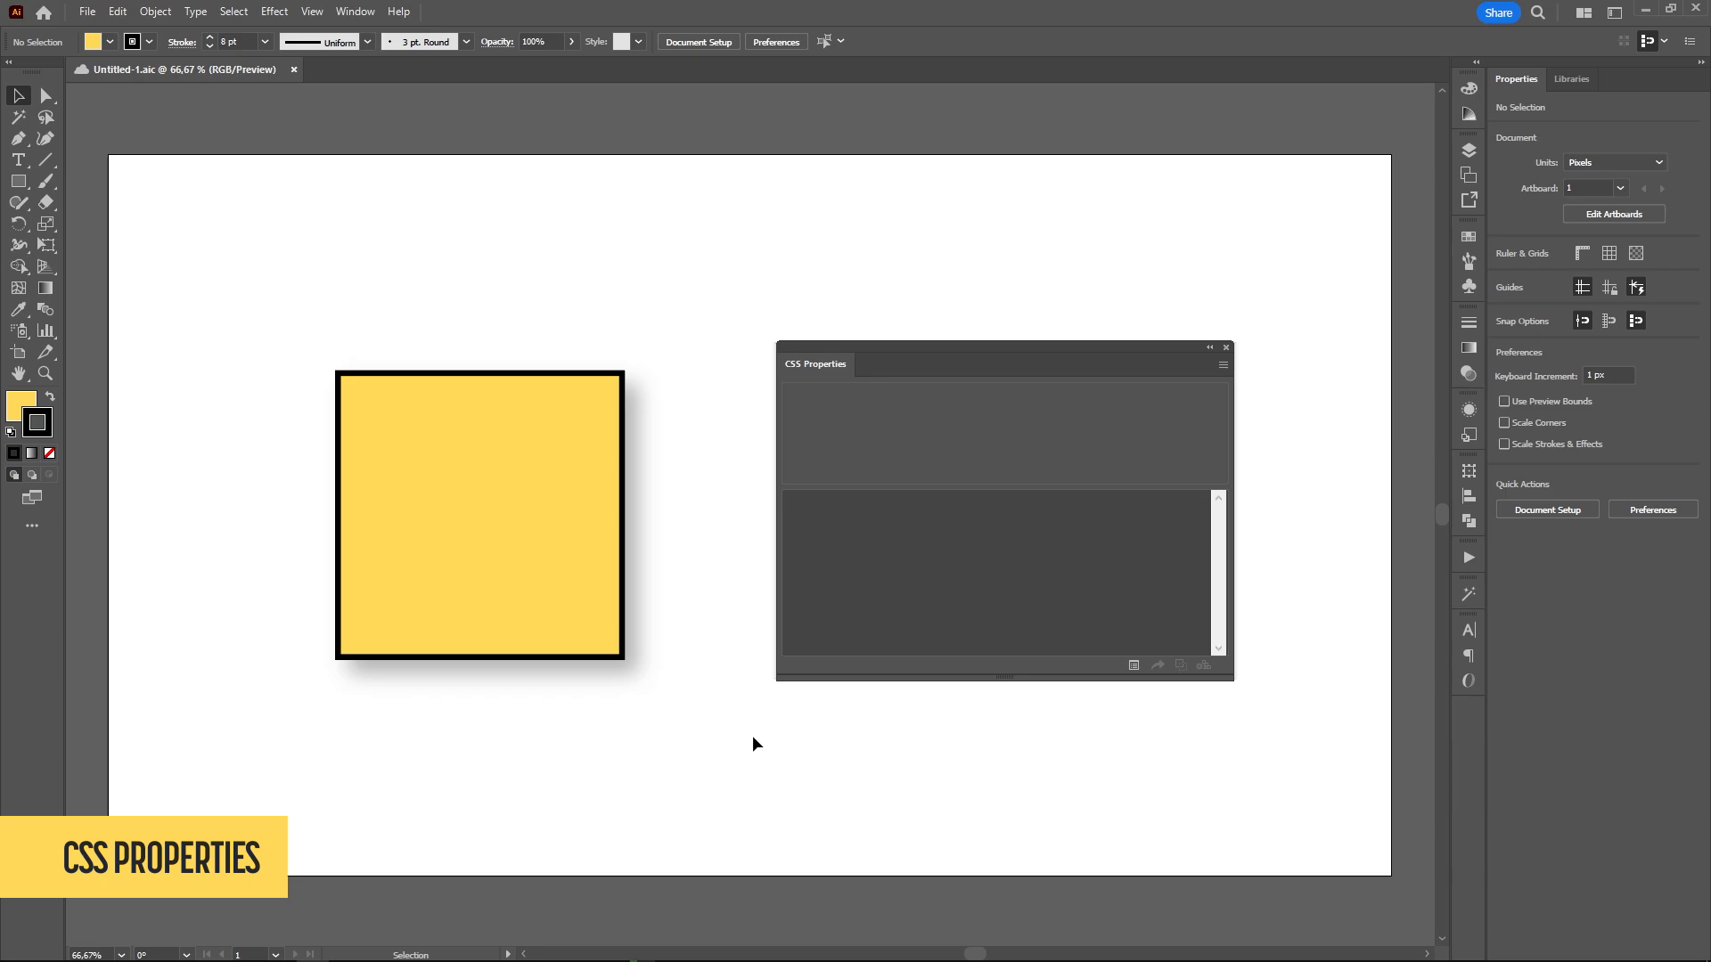
Select the yellow square to examine its generated CSS code and check the object's name in the layer list
left_click(542, 481)
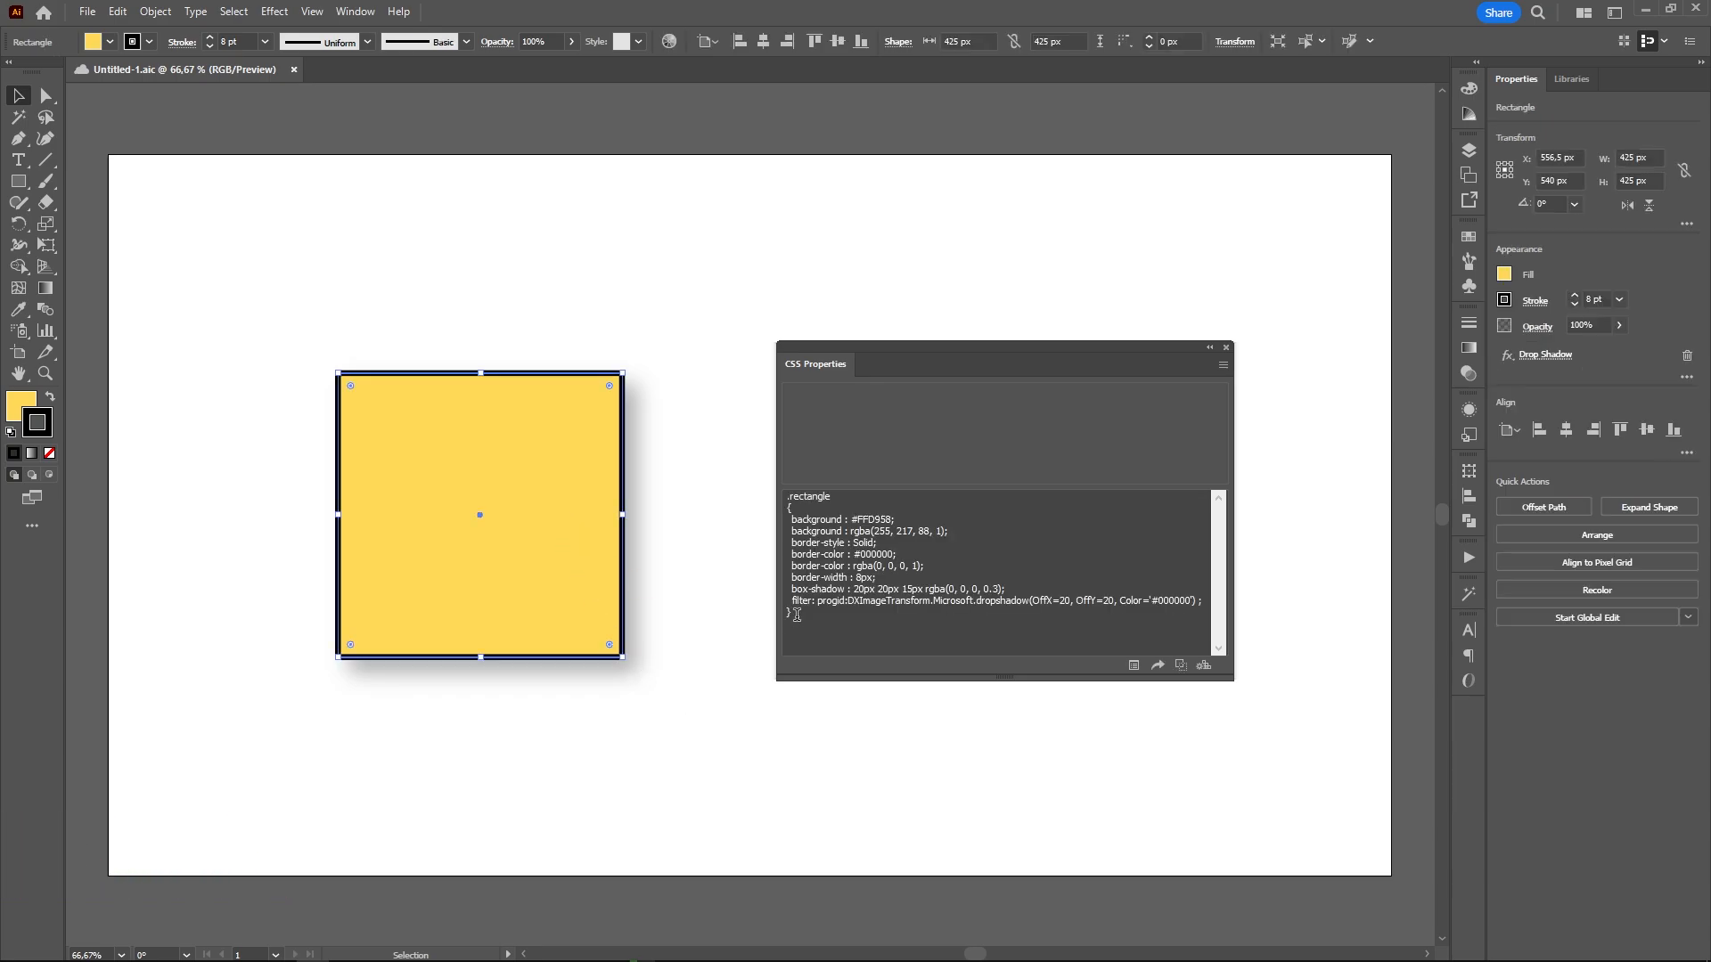
left_click_drag(795, 615, 774, 484)
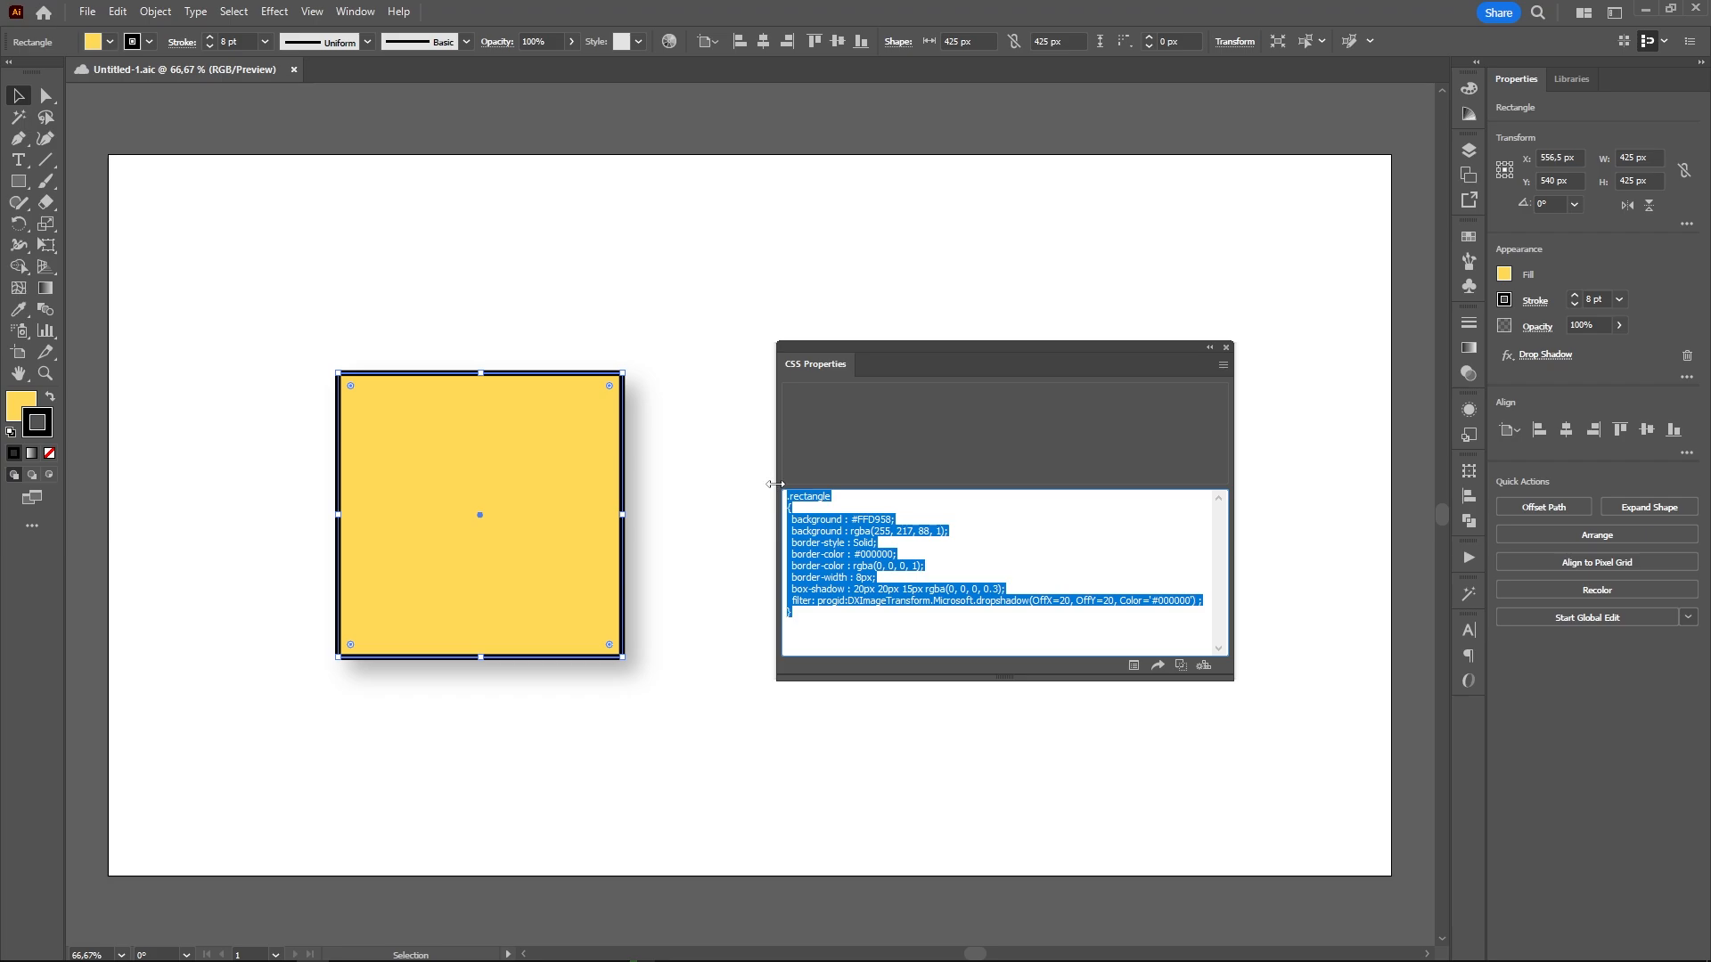
left_click(861, 632)
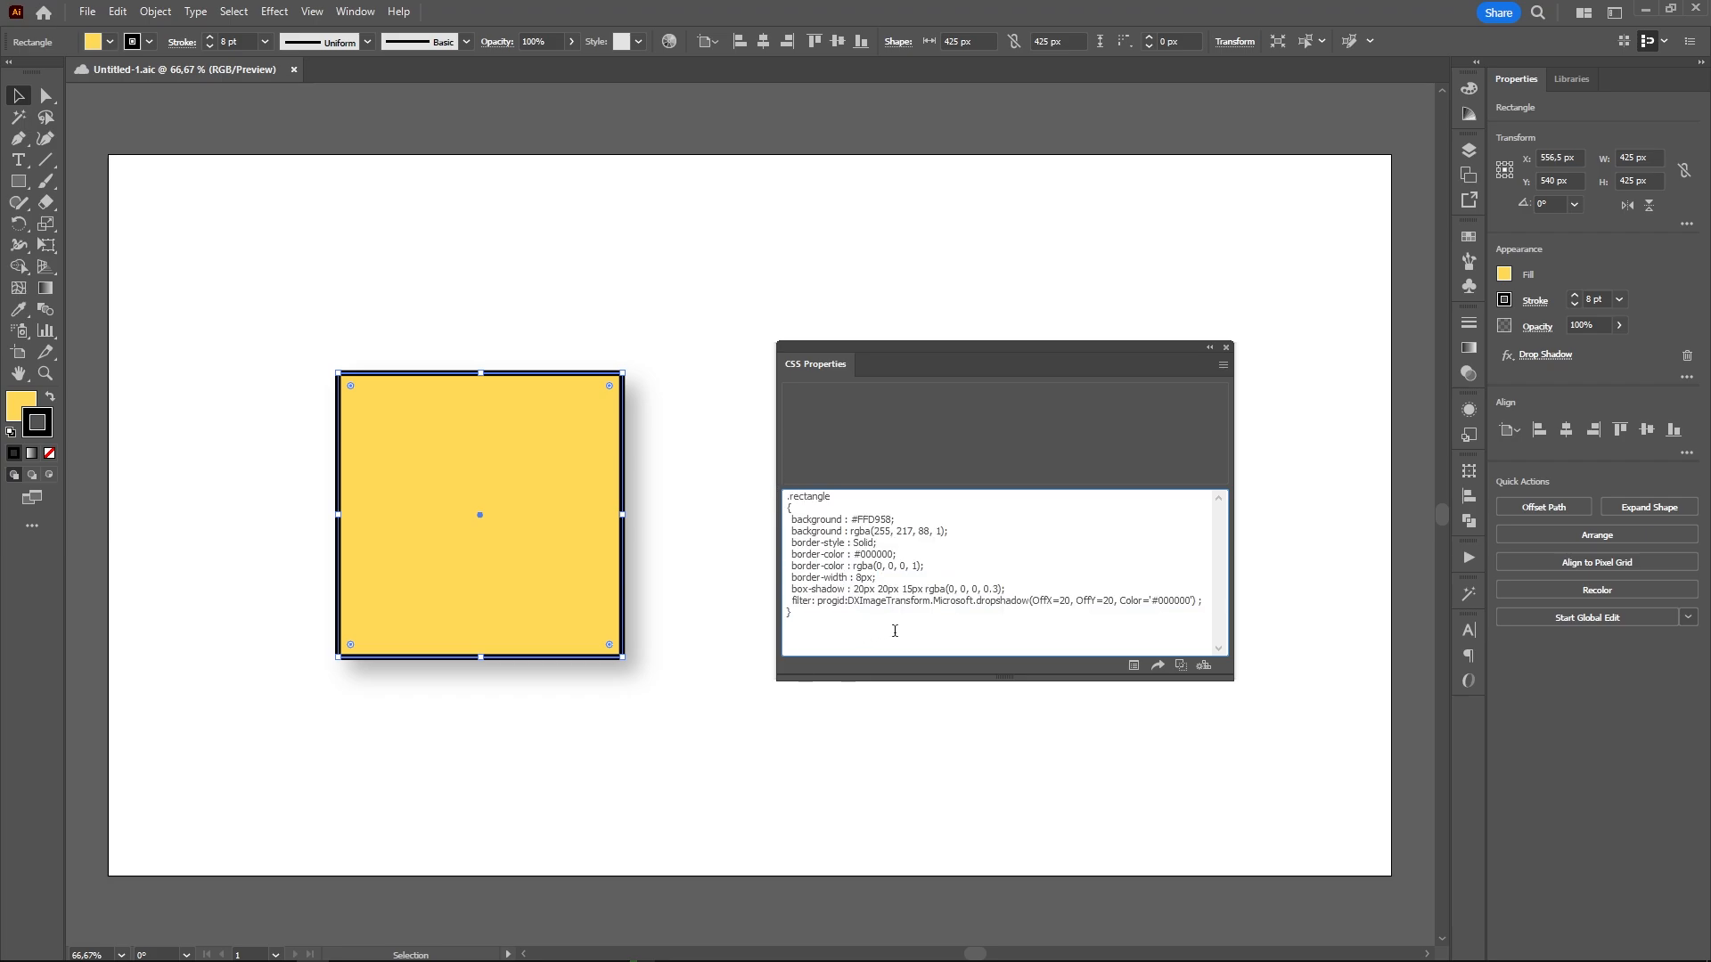
left_click(1471, 149)
left_click(1238, 194)
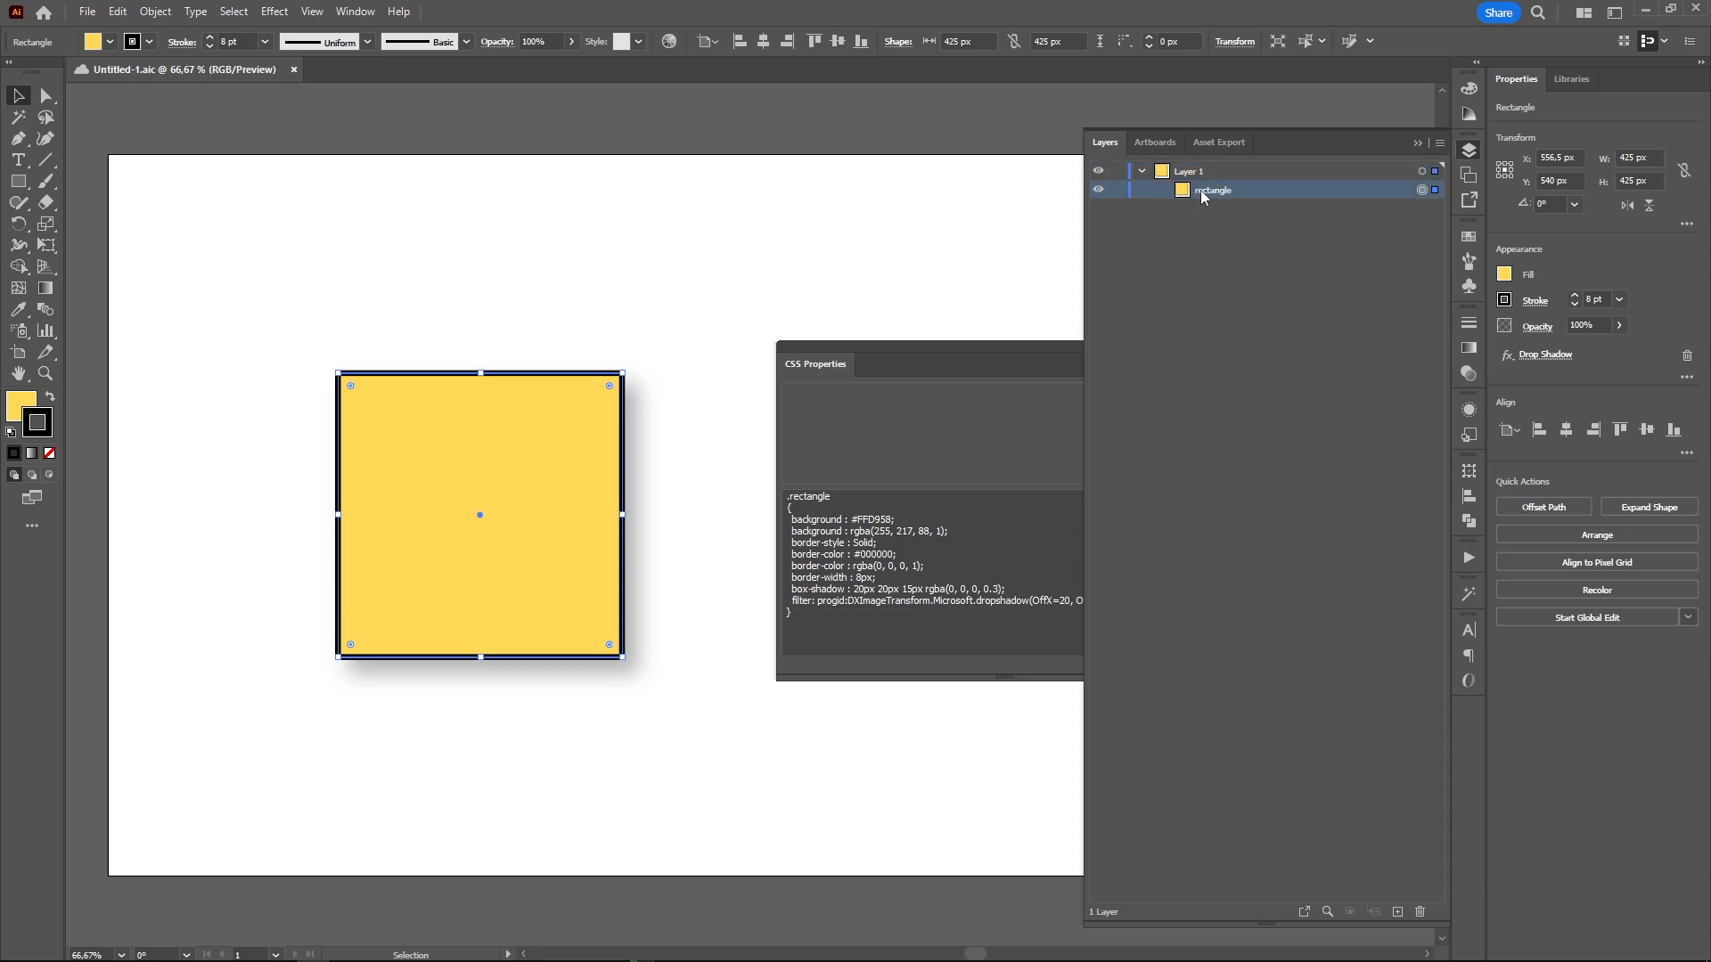
left_click(1470, 148)
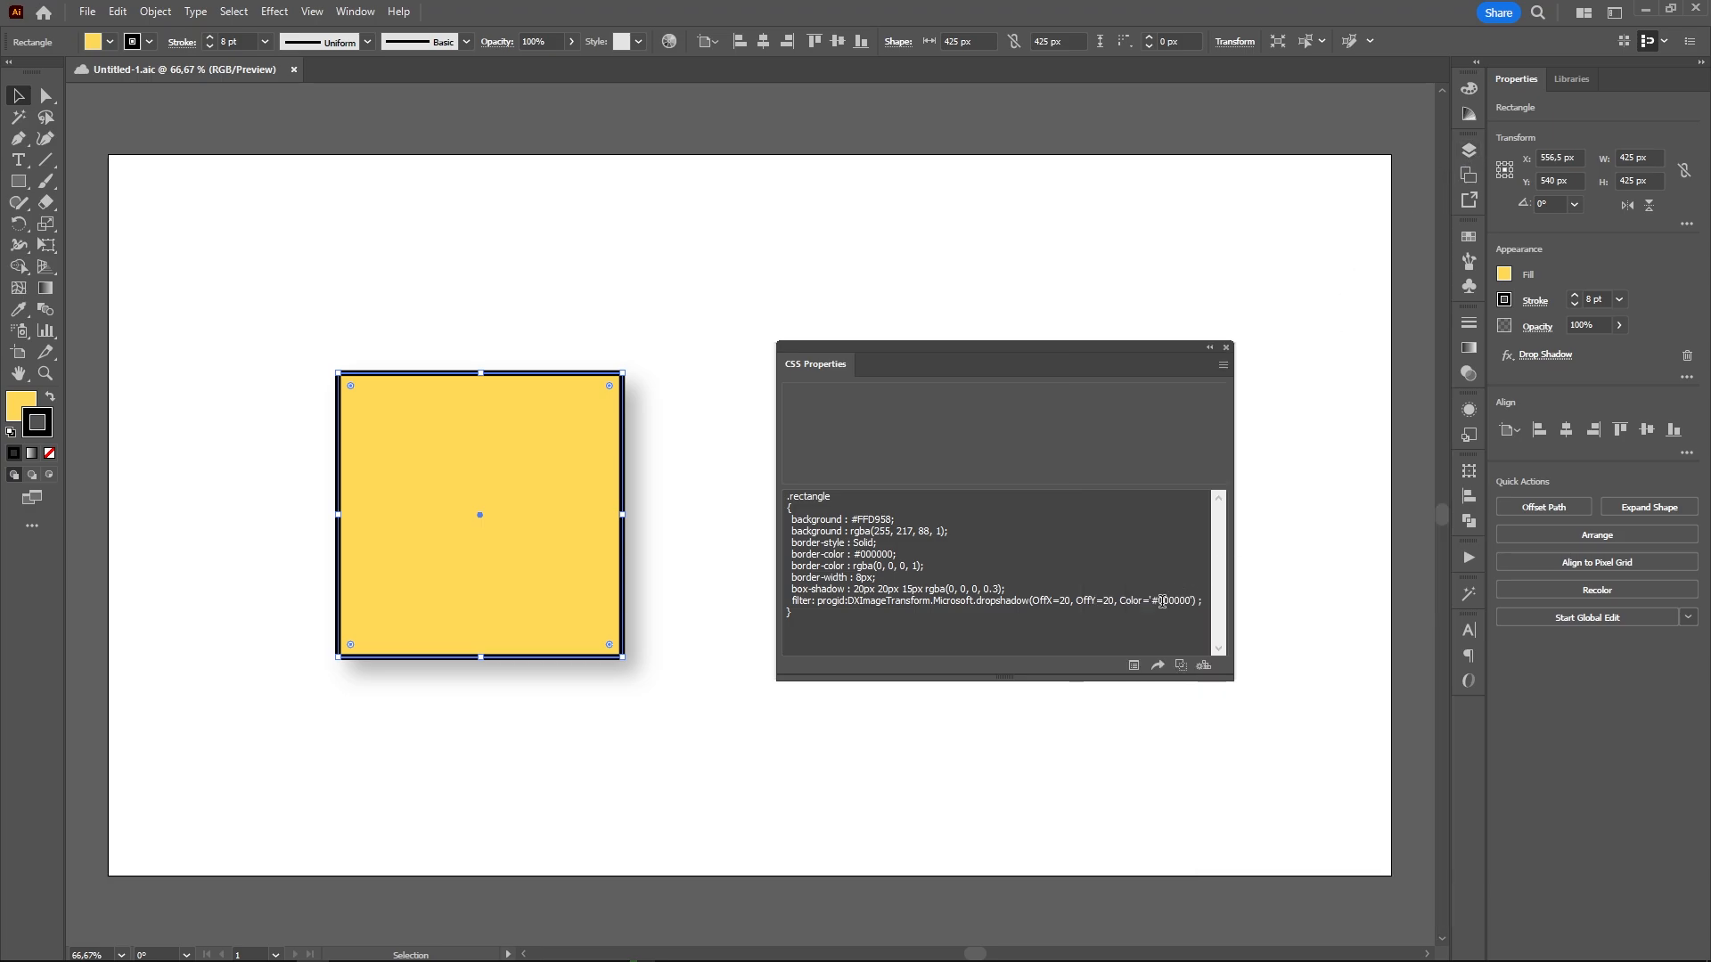
Turn on Generate CSS for Unnamed Objects in the CSS export options
left_click(1134, 666)
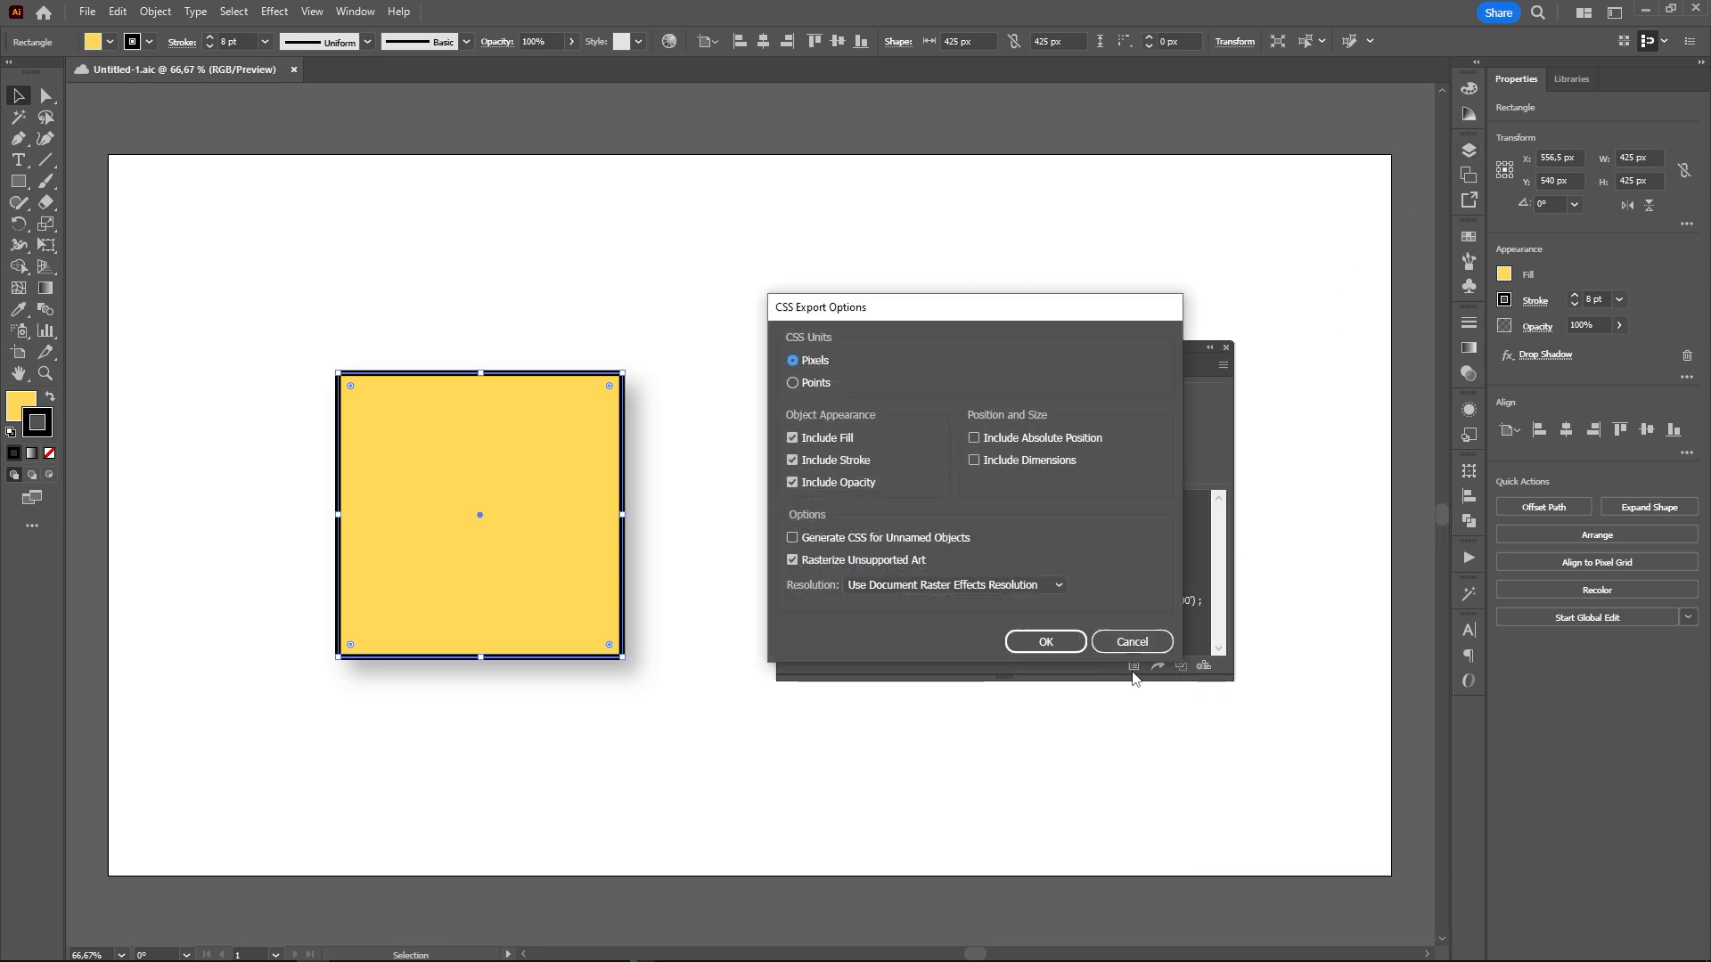
left_click(804, 538)
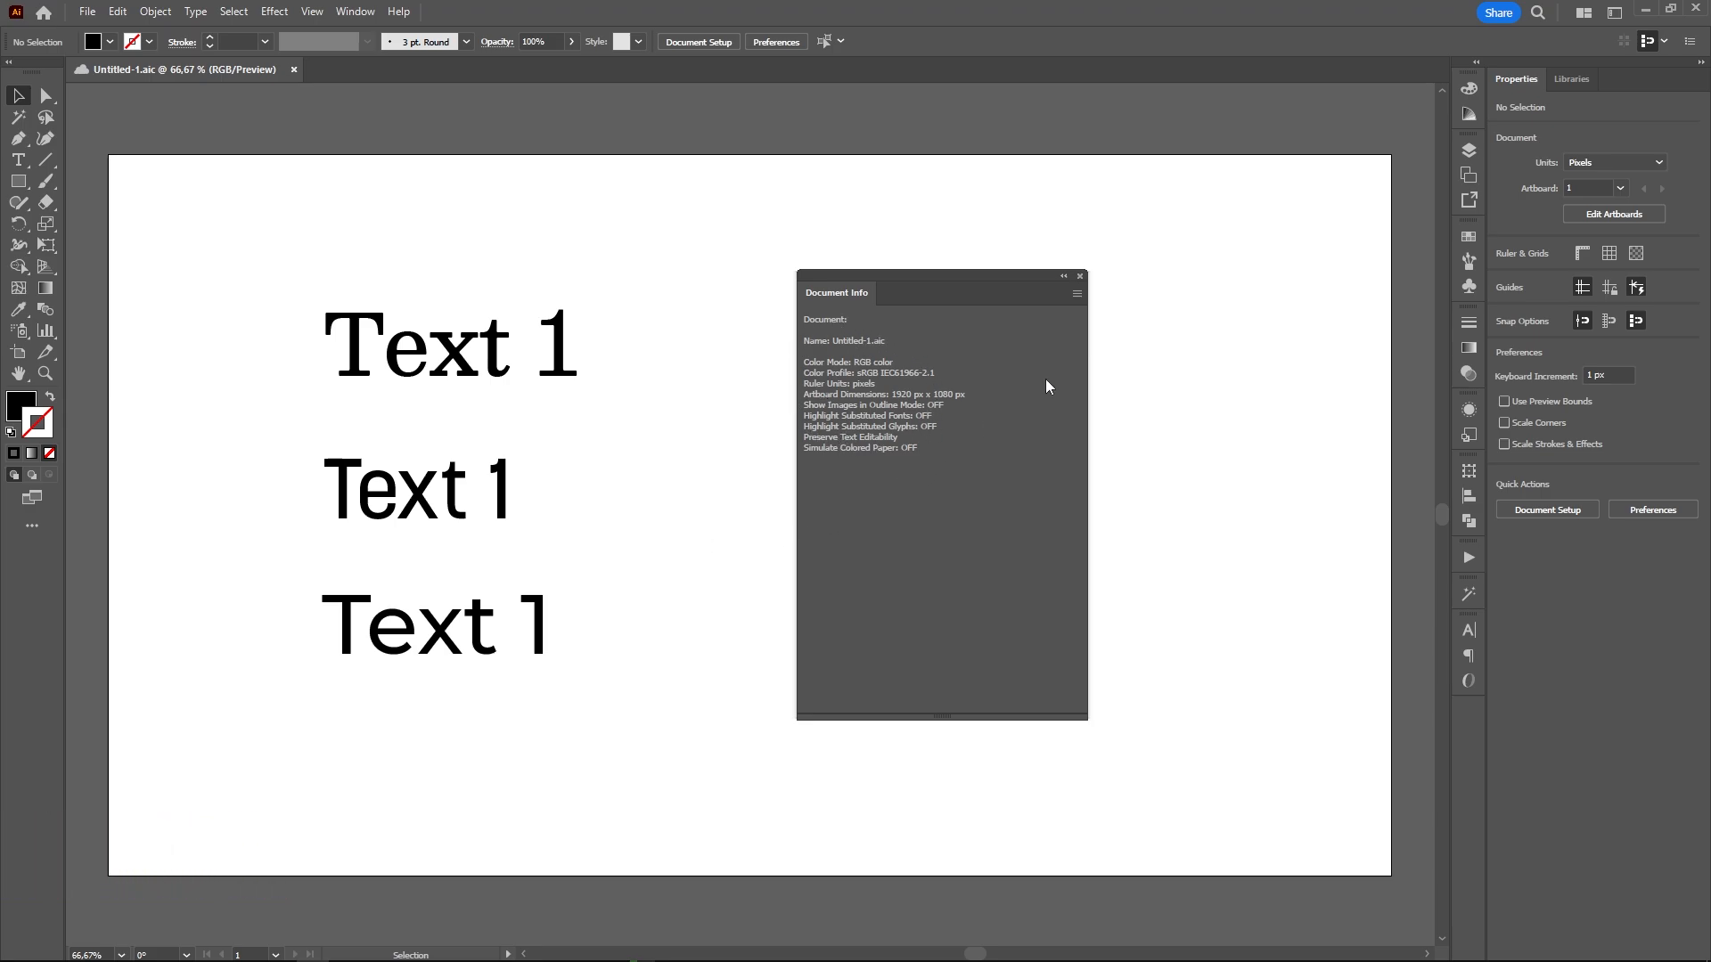
Show the Font Details of the topmost Text 1 object in Document Info and turn off Selection Only
left_click(1074, 296)
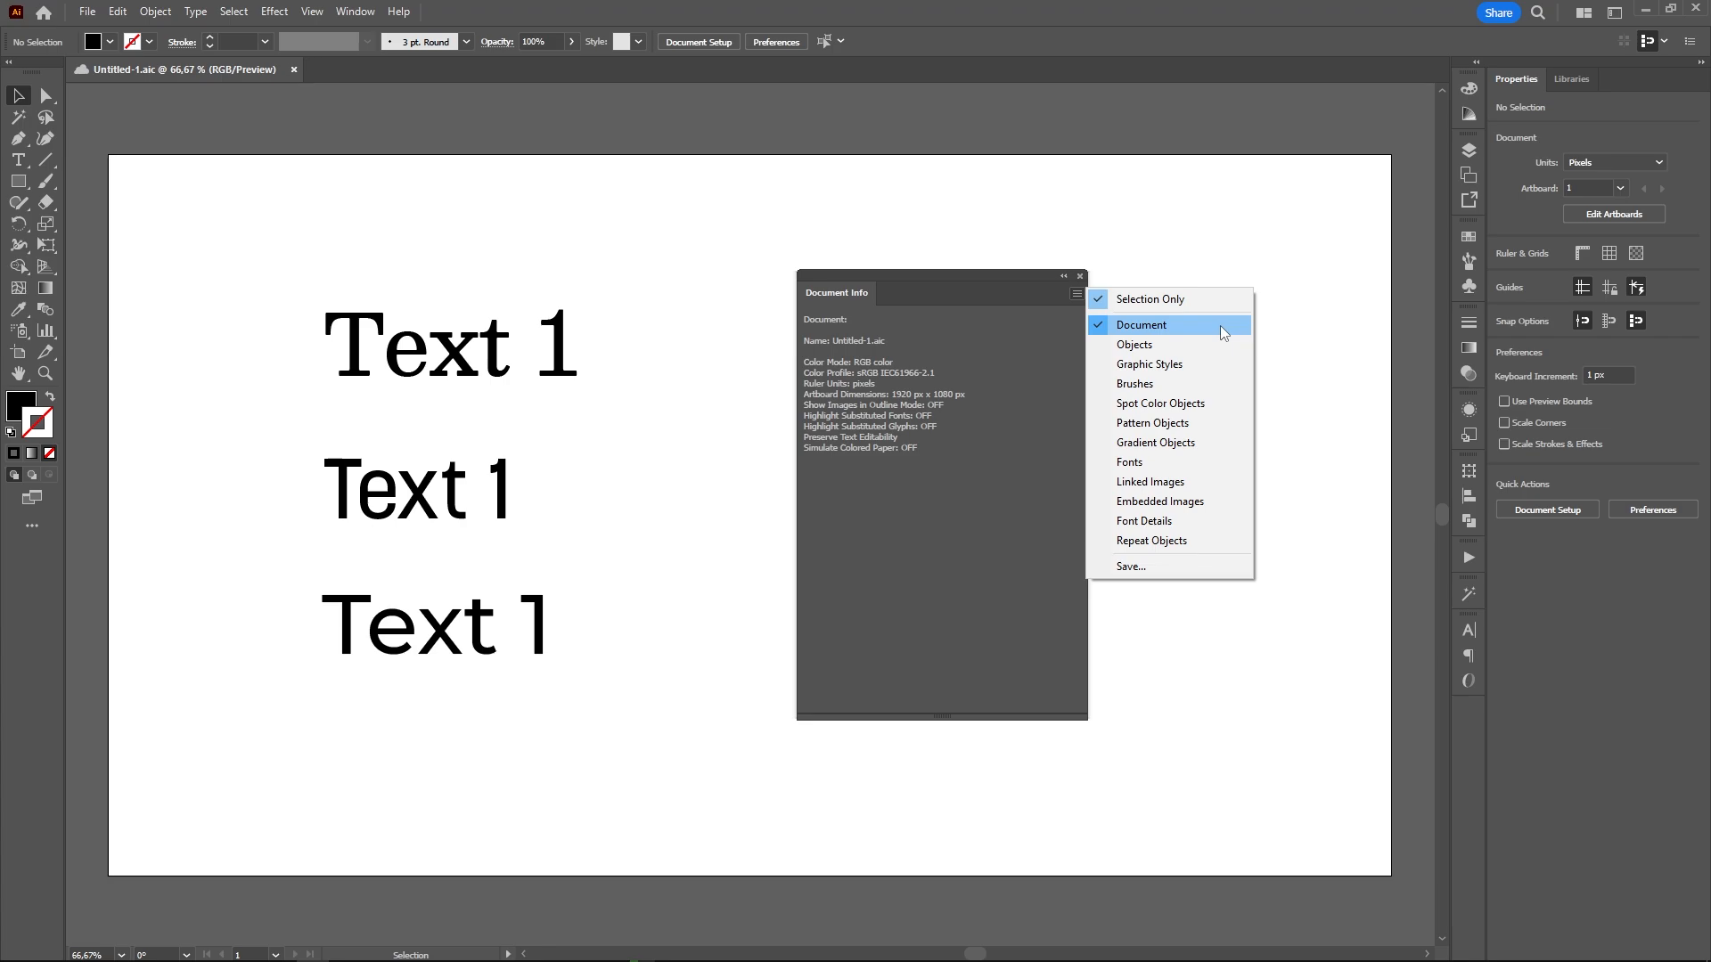
left_click(1007, 540)
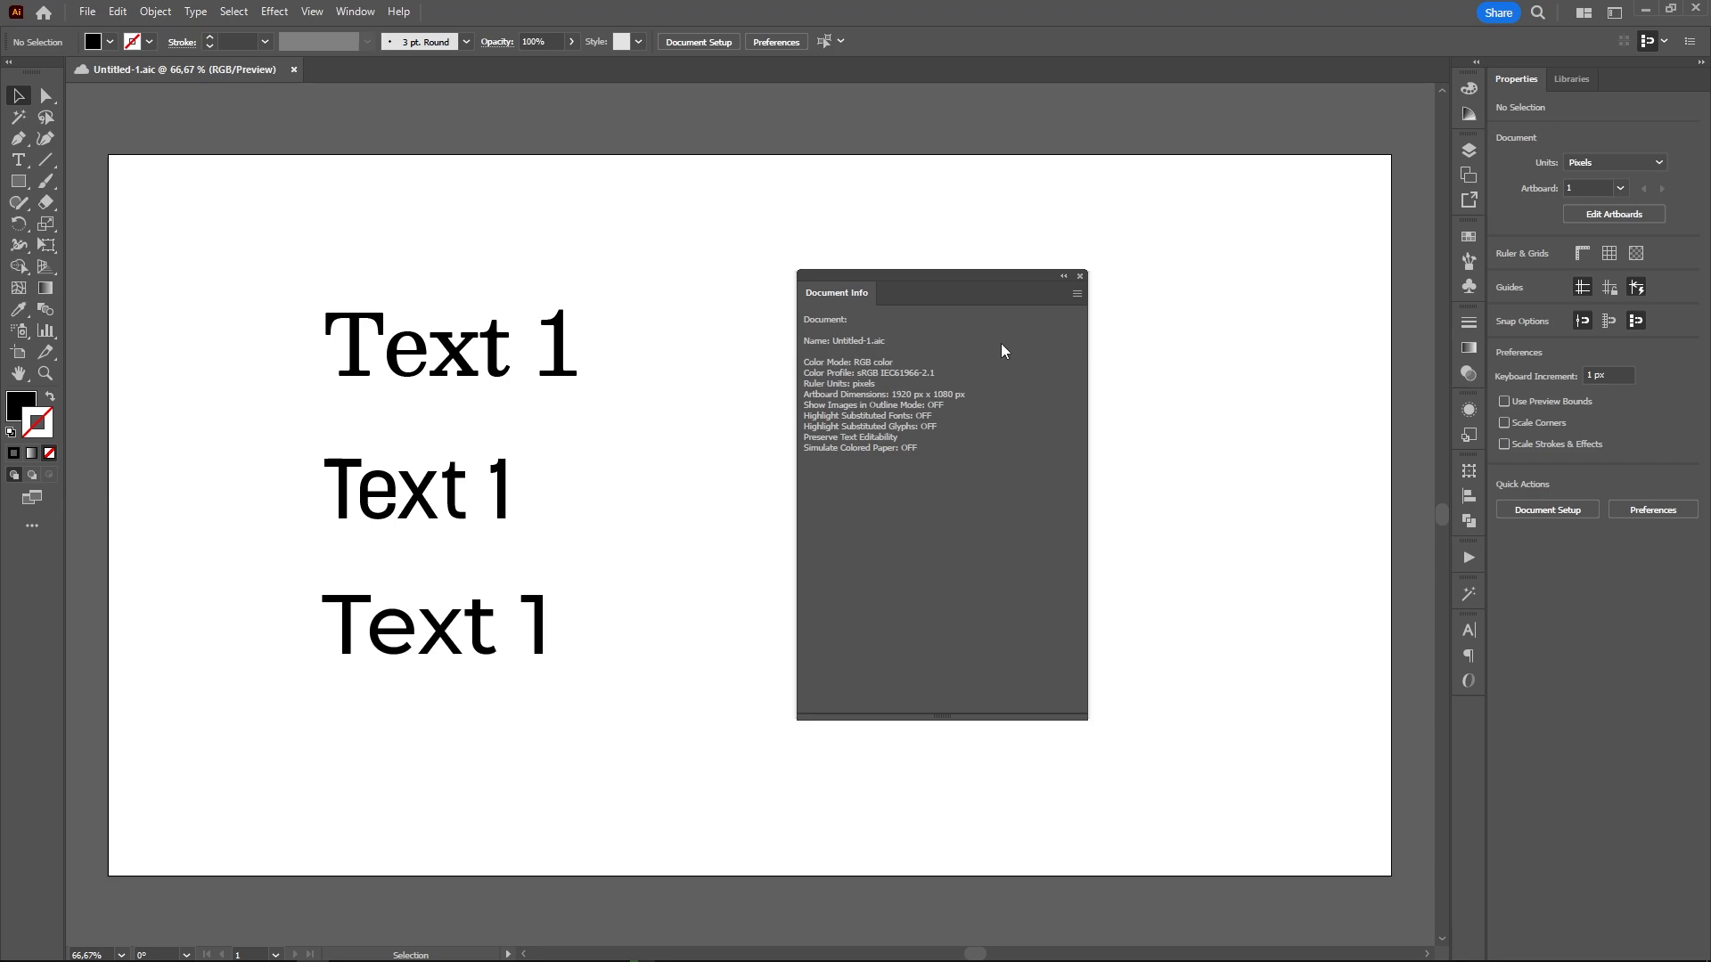
left_click(561, 349)
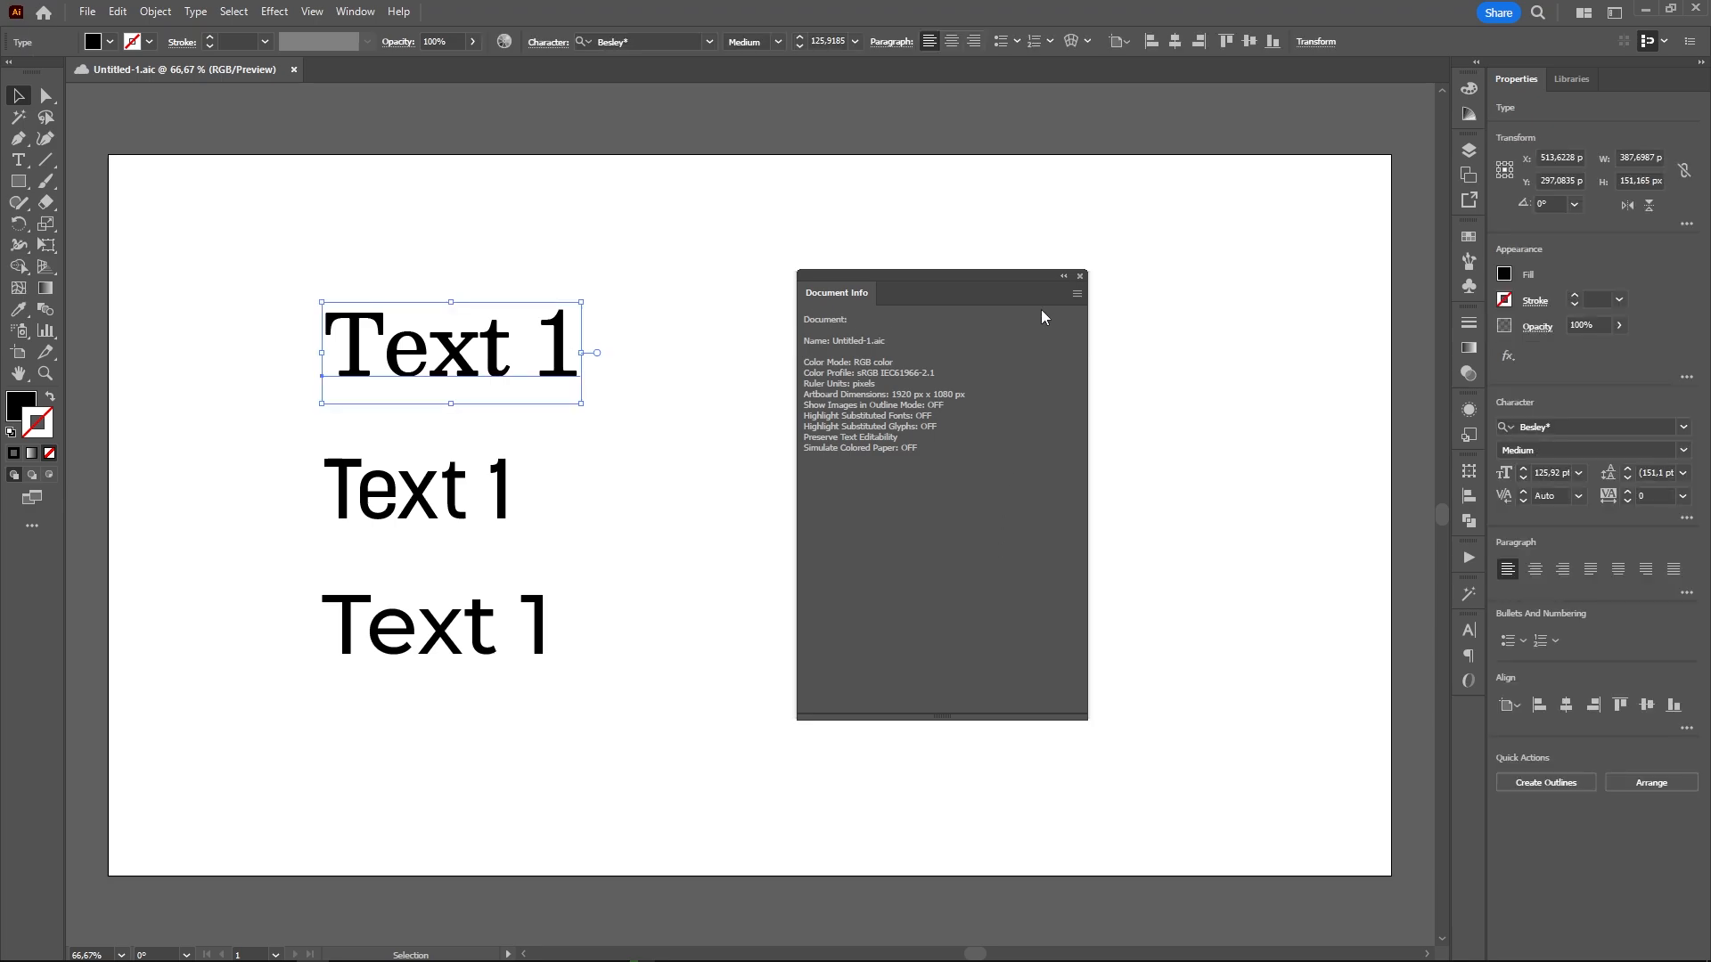
left_click(1077, 294)
left_click(1143, 524)
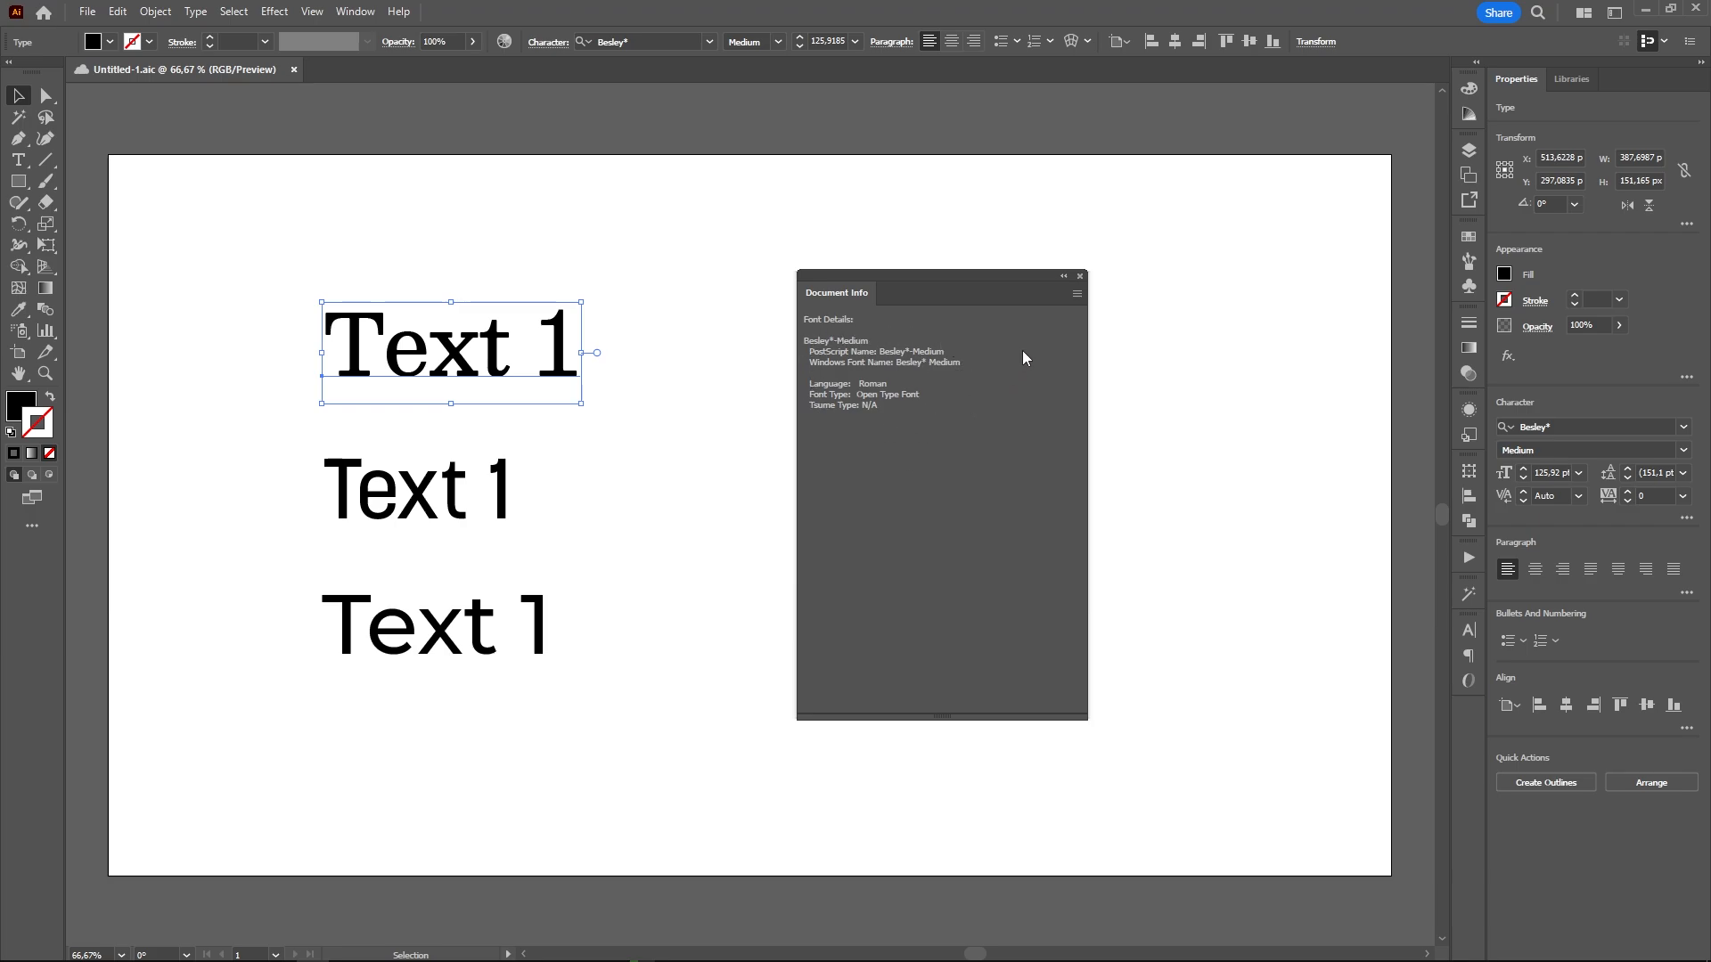
left_click(1078, 296)
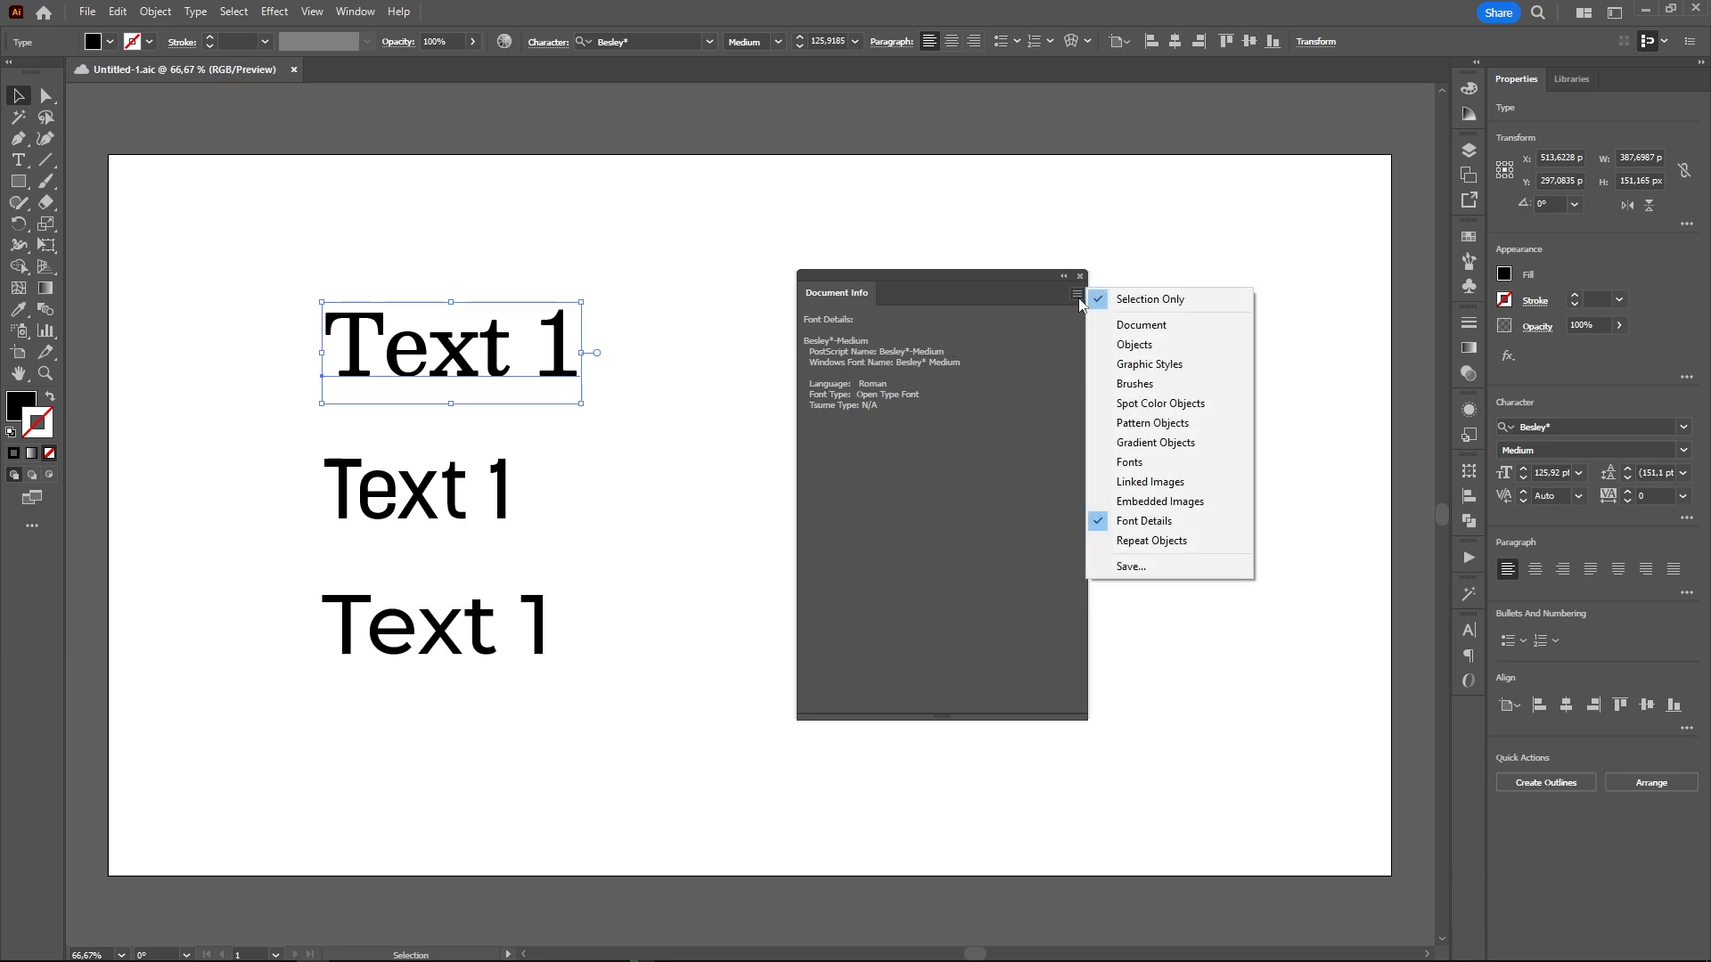
left_click(1206, 301)
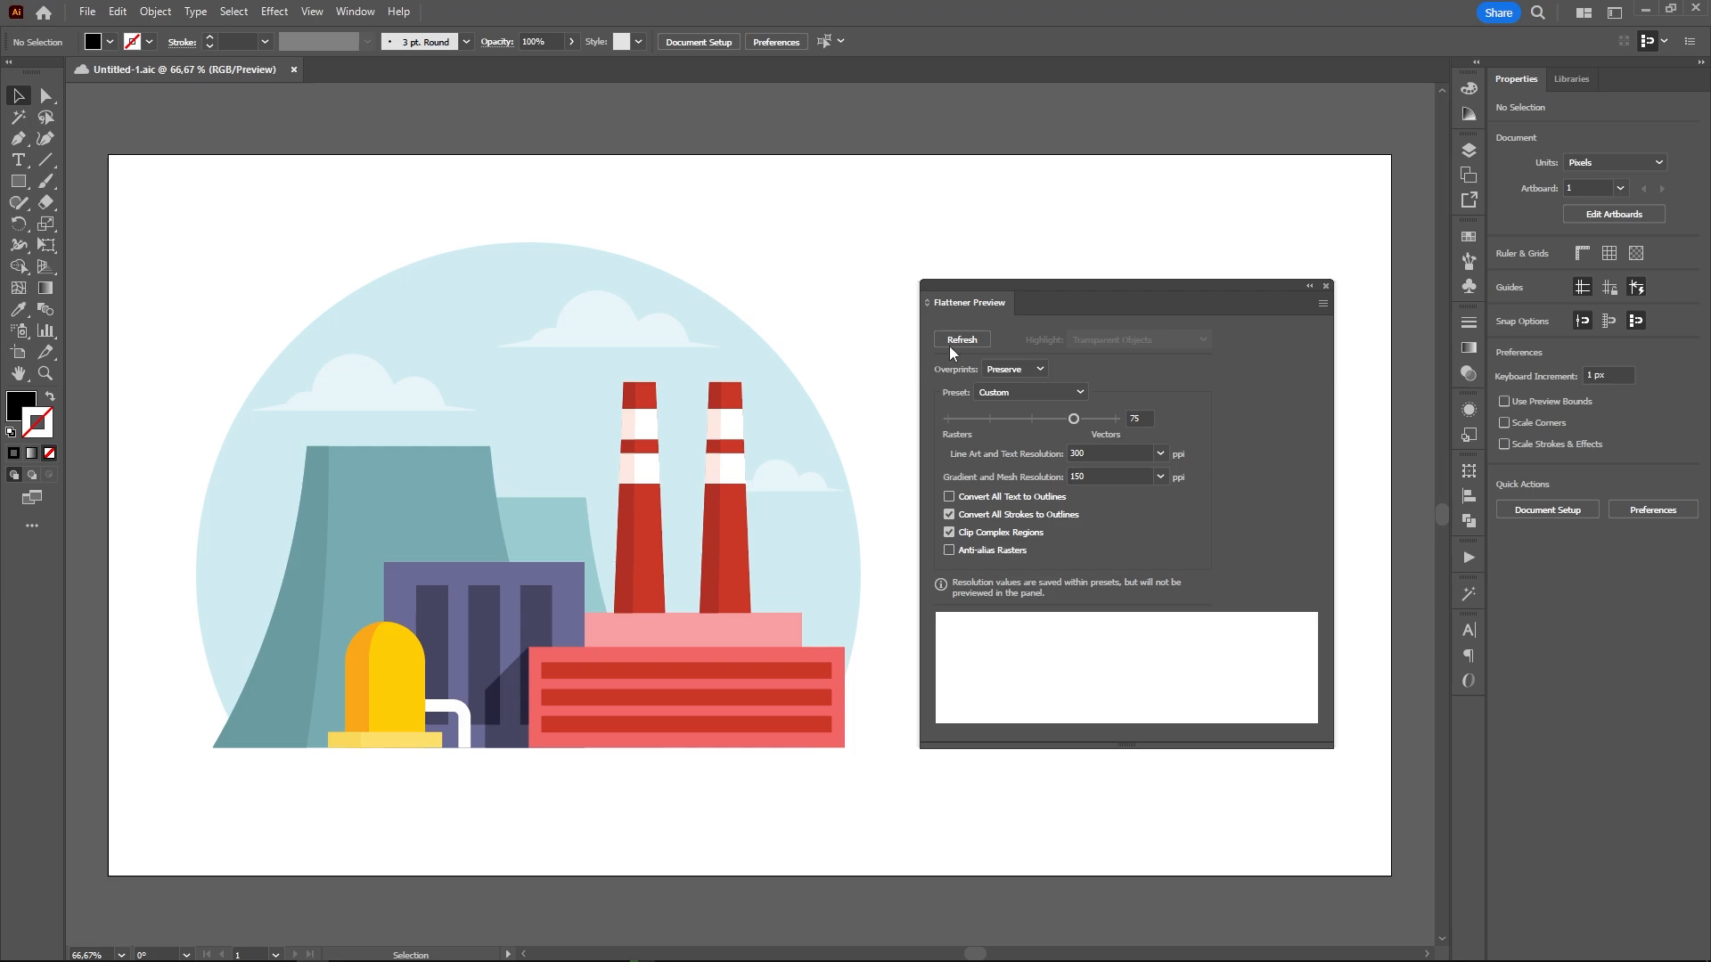
Refresh the flattener preview of the factory illustration
left_click(980, 339)
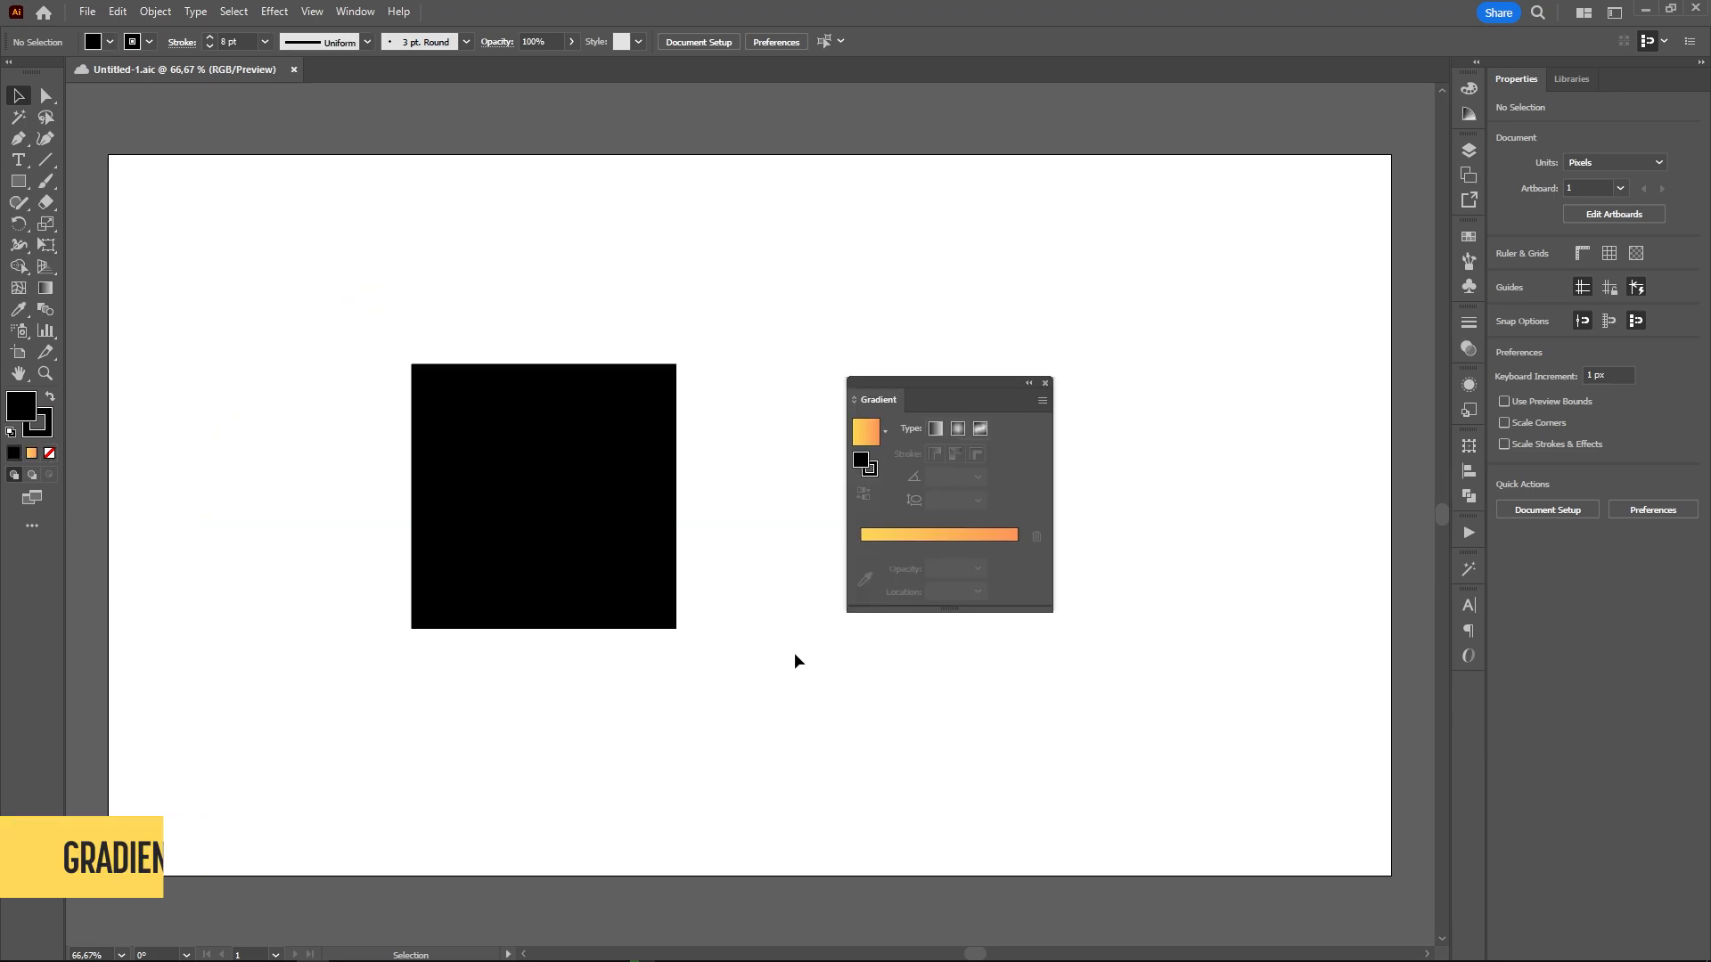
Fill the black square with the yellow-to-orange gradient and try the radial and freeform types, ending on linear
left_click(591, 488)
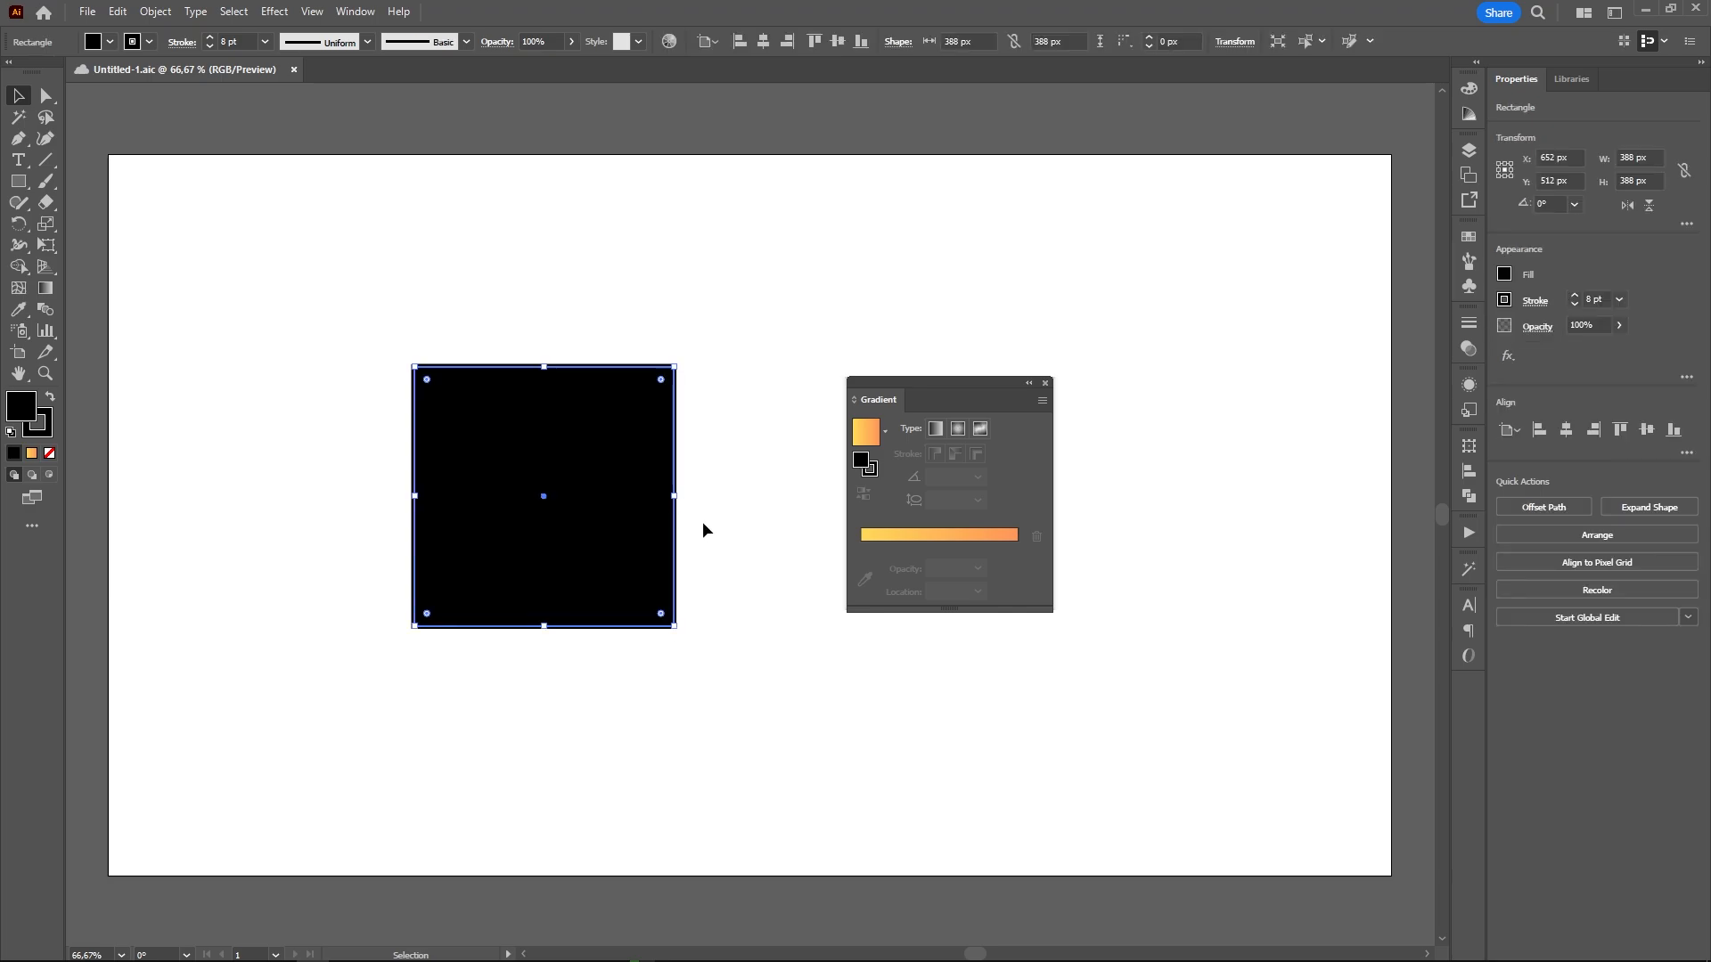
left_click(935, 543)
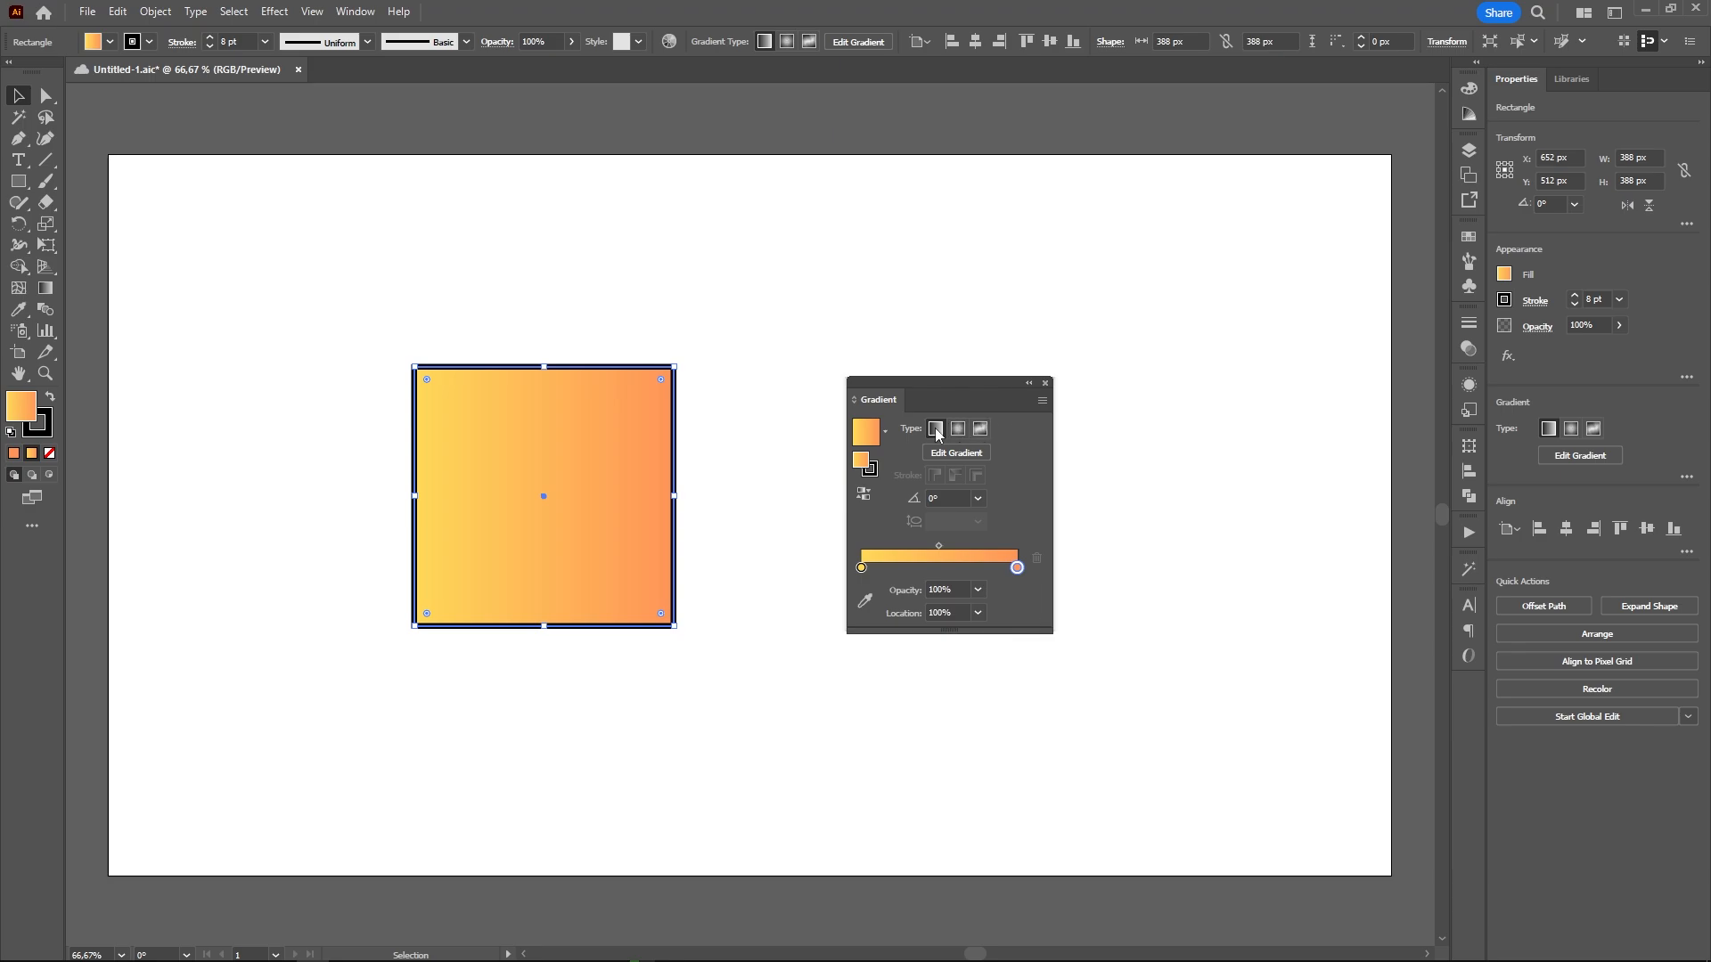
left_click(958, 428)
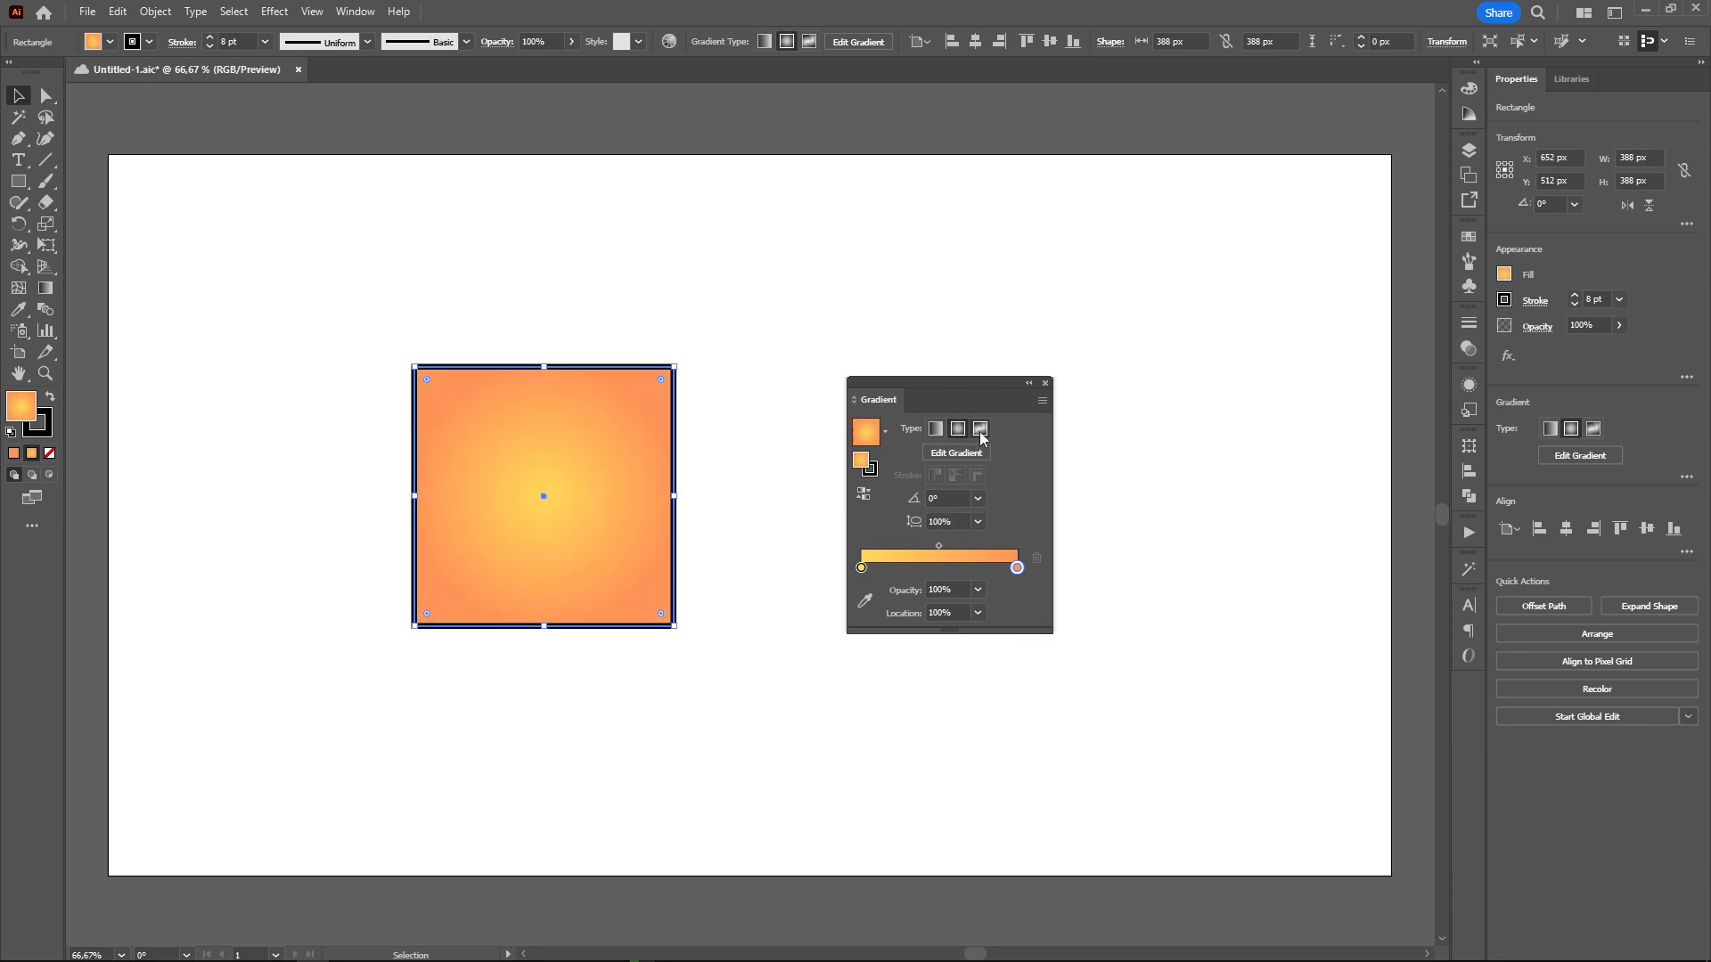
left_click(980, 430)
left_click(937, 430)
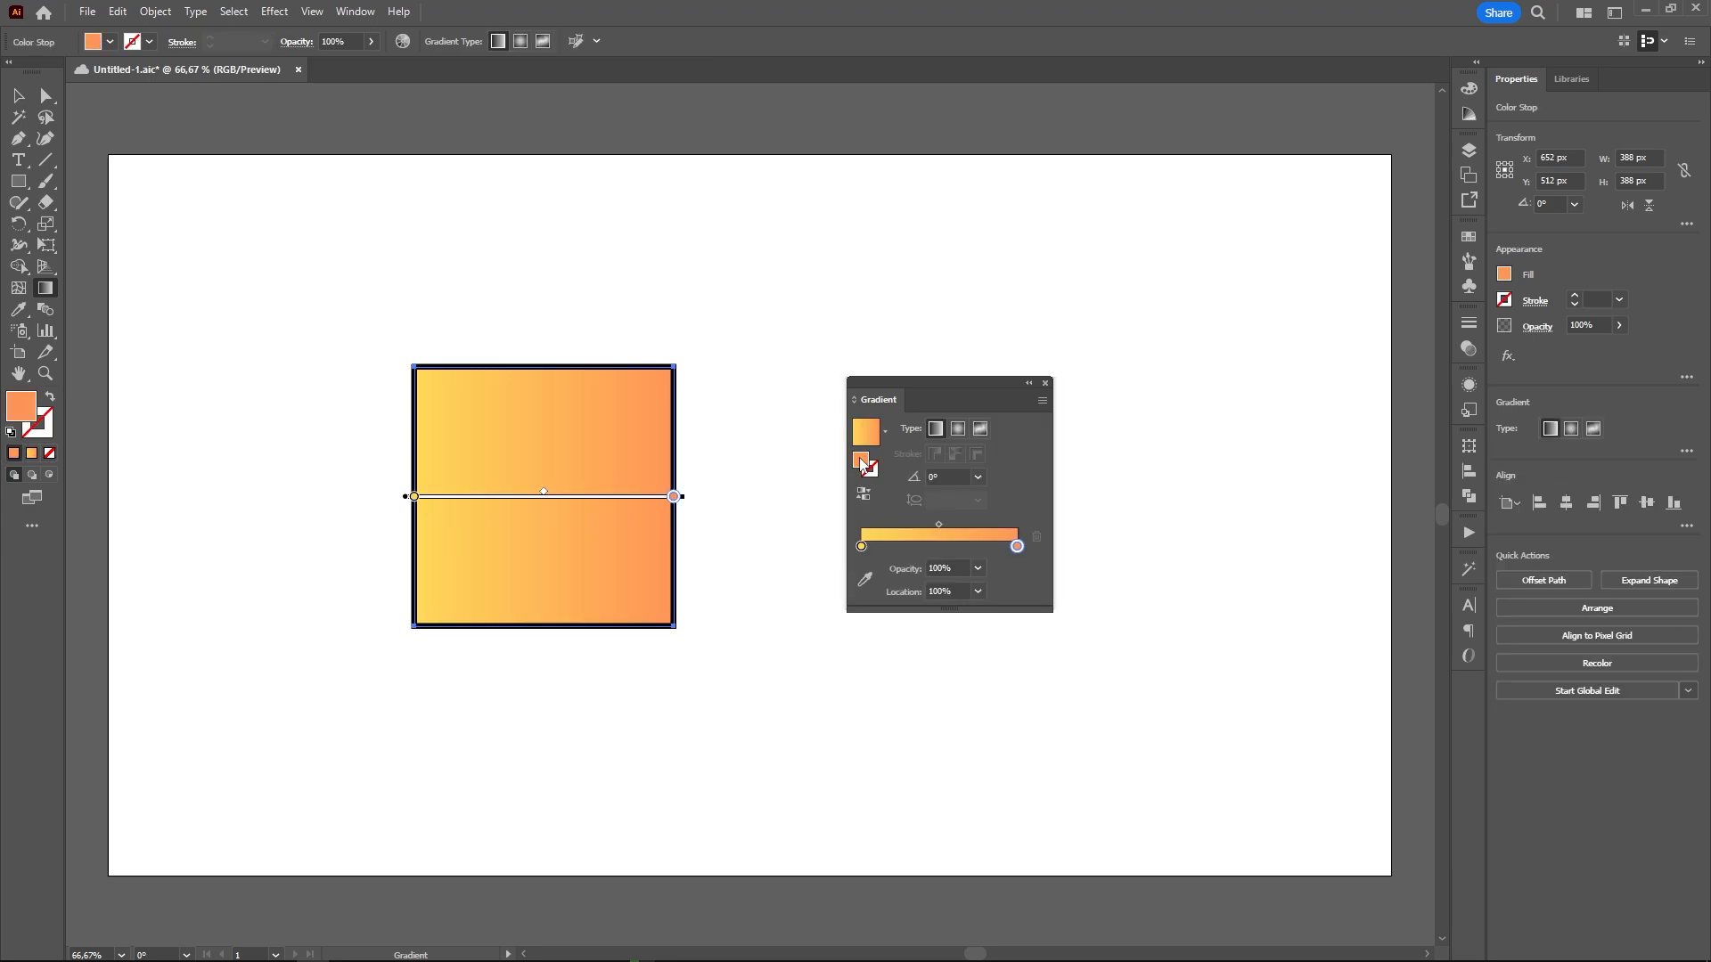
Add a color stop at about 43% along the square's gradient and set its color to RGB 255, 122, 88
left_click(929, 547)
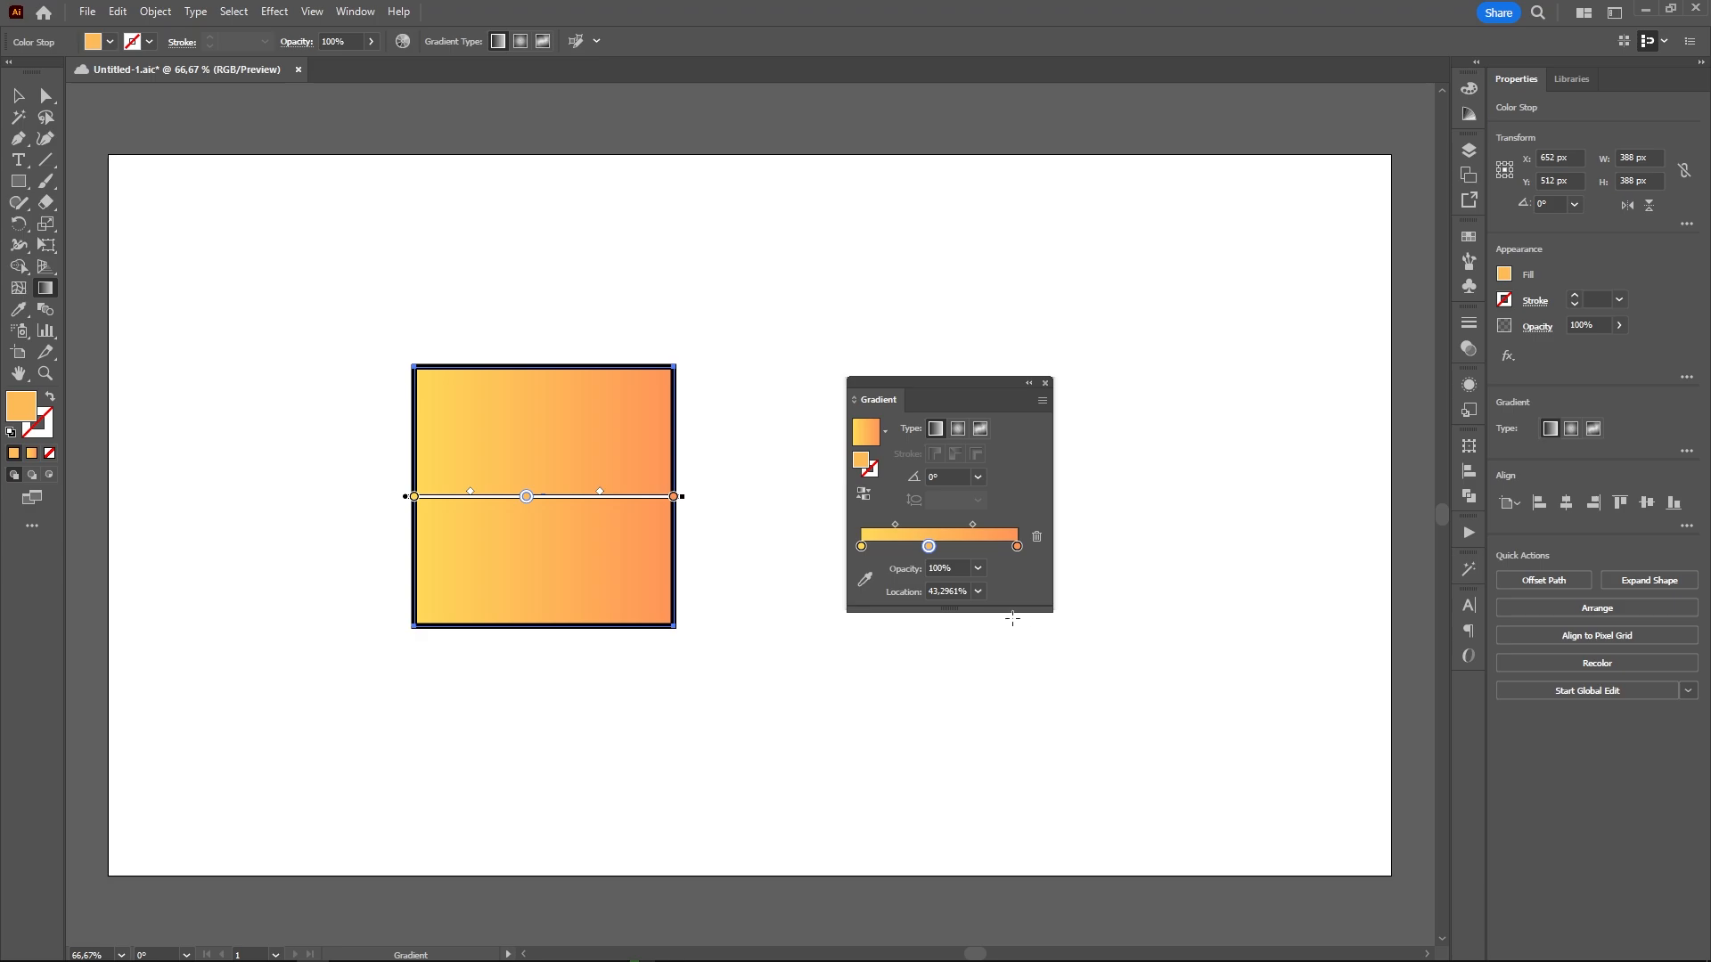
double_click(929, 547)
left_click_drag(936, 651, 912, 642)
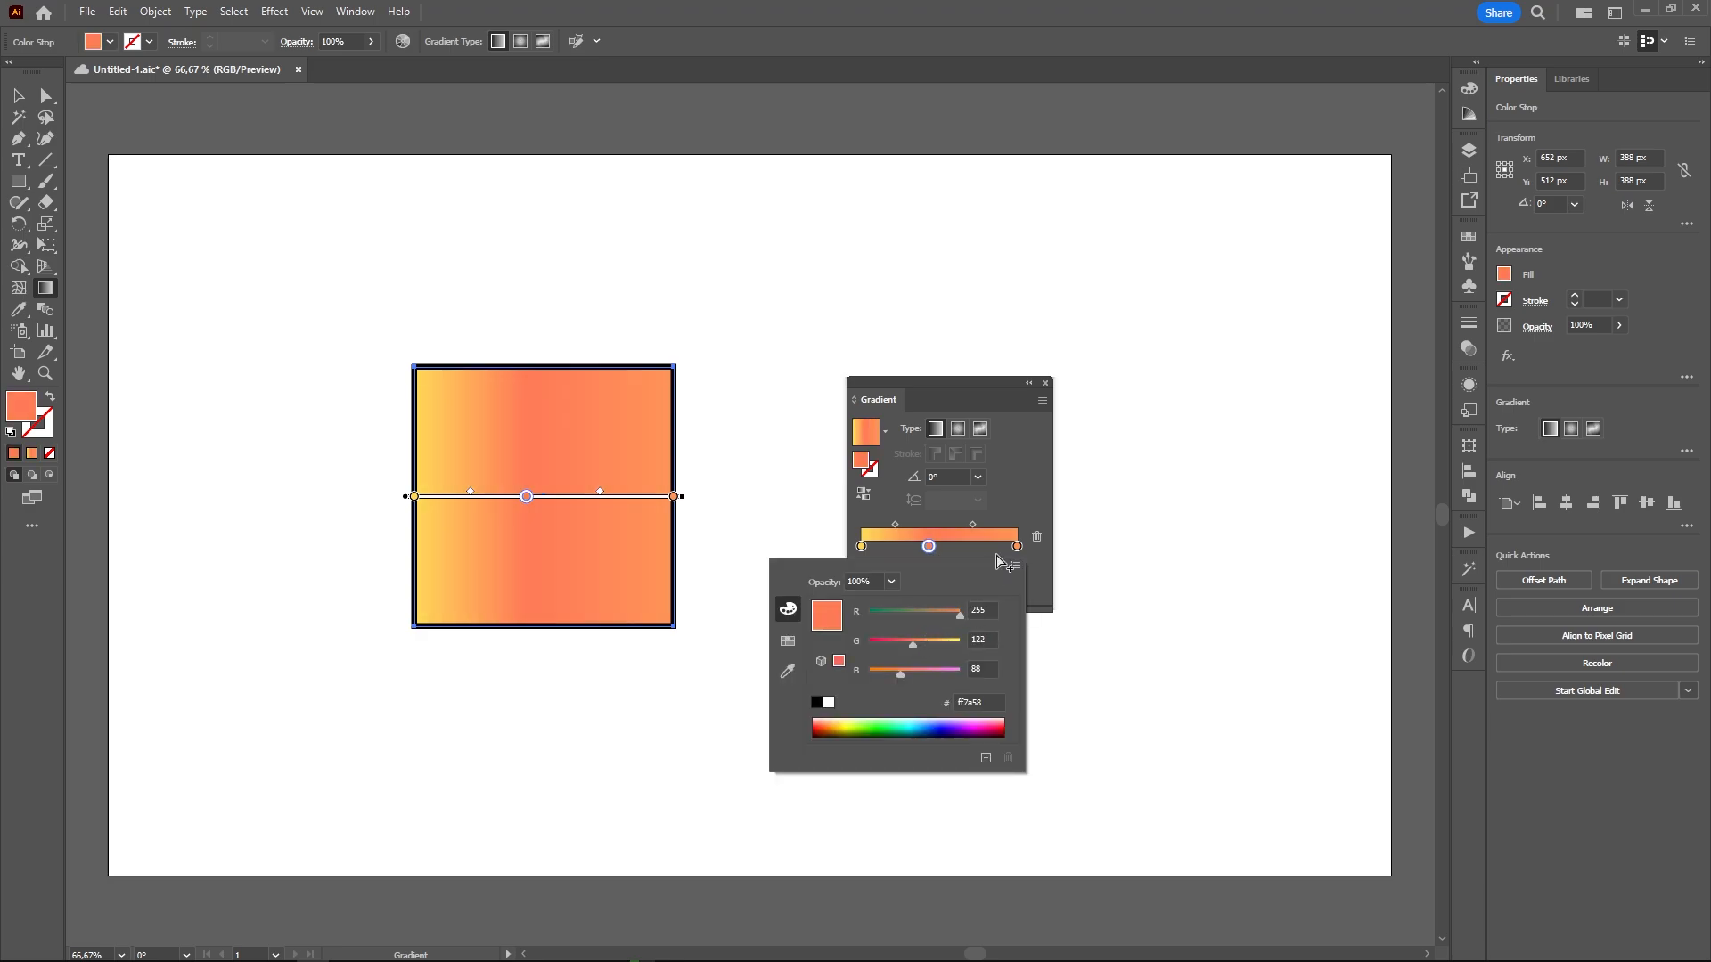
left_click(1026, 512)
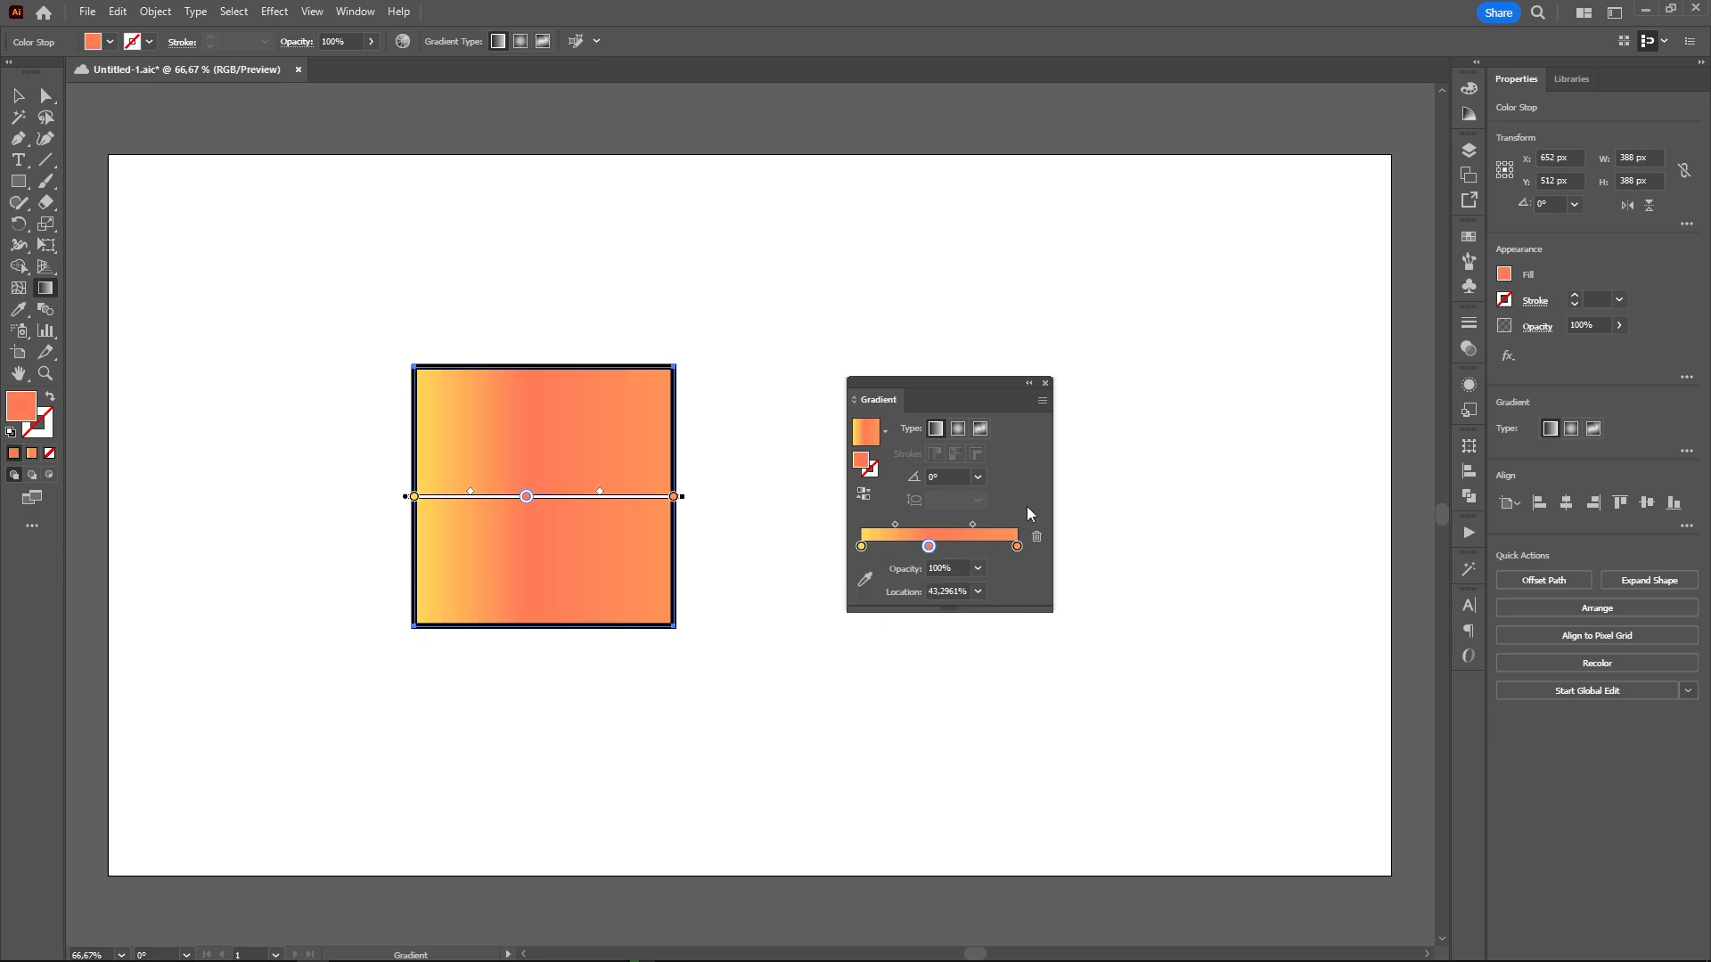
Choose a preset angle for the square's linear gradient
left_click(977, 477)
left_click(997, 593)
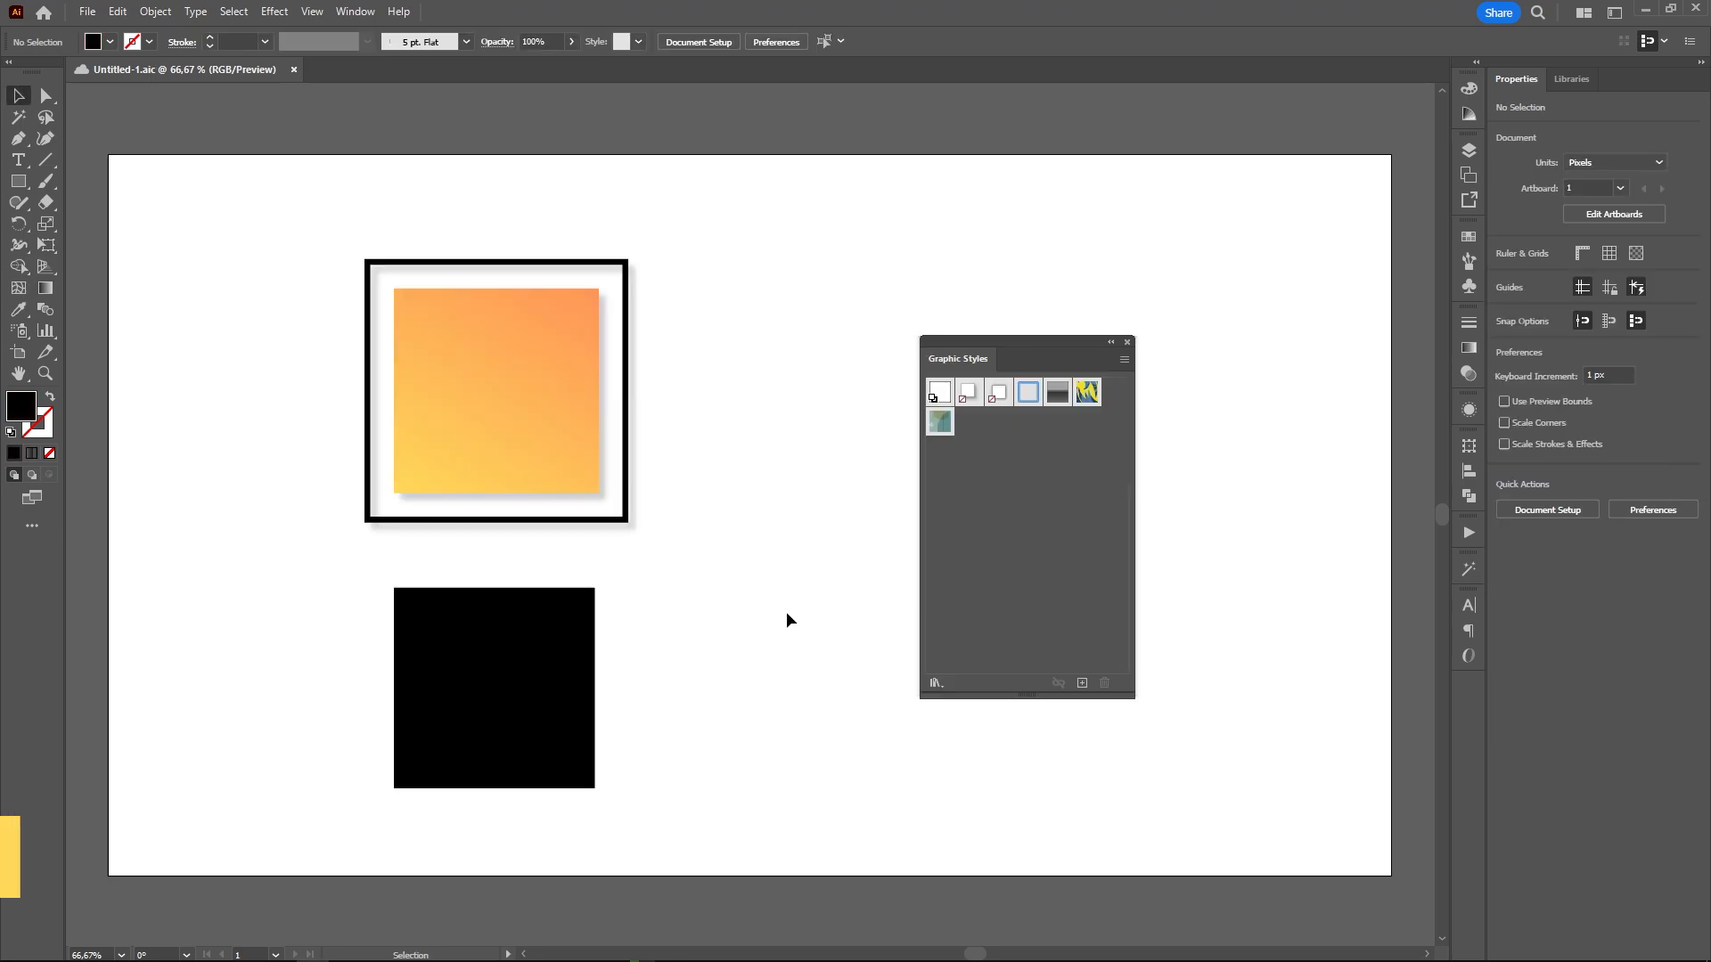
Apply the graphic styles to the black square one after another, including Chrome Highlight, ending on the blue-green pattern style
left_click(579, 663)
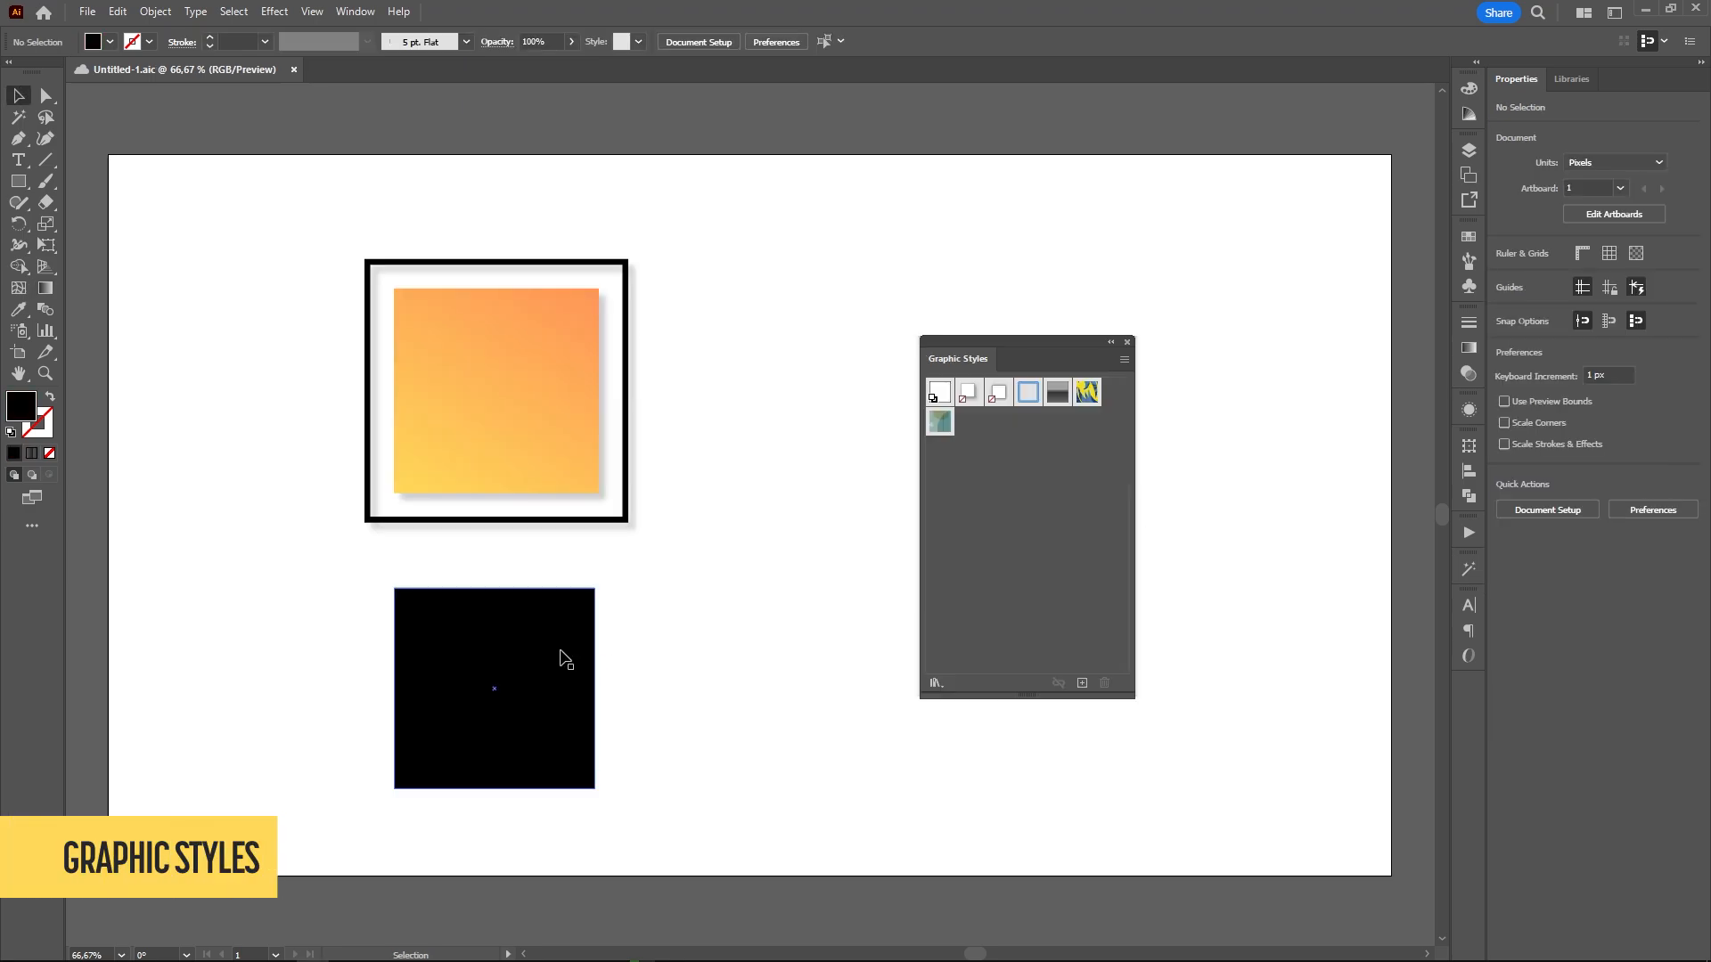
left_click(975, 395)
left_click(1000, 394)
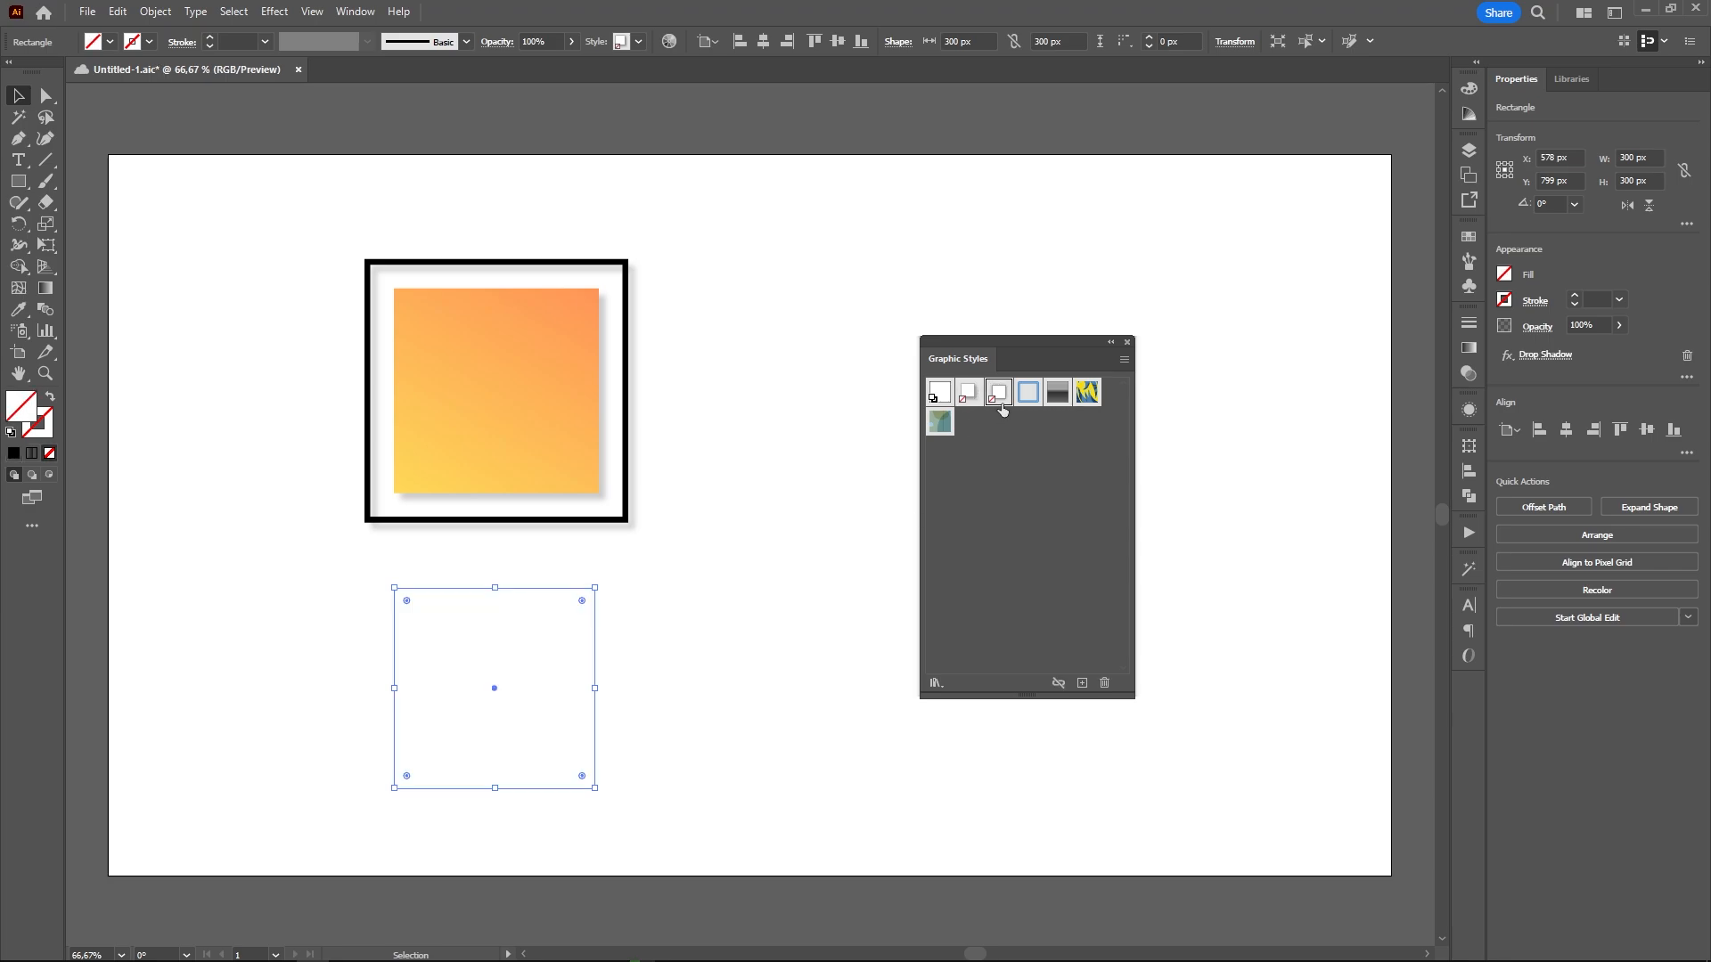
left_click(1027, 392)
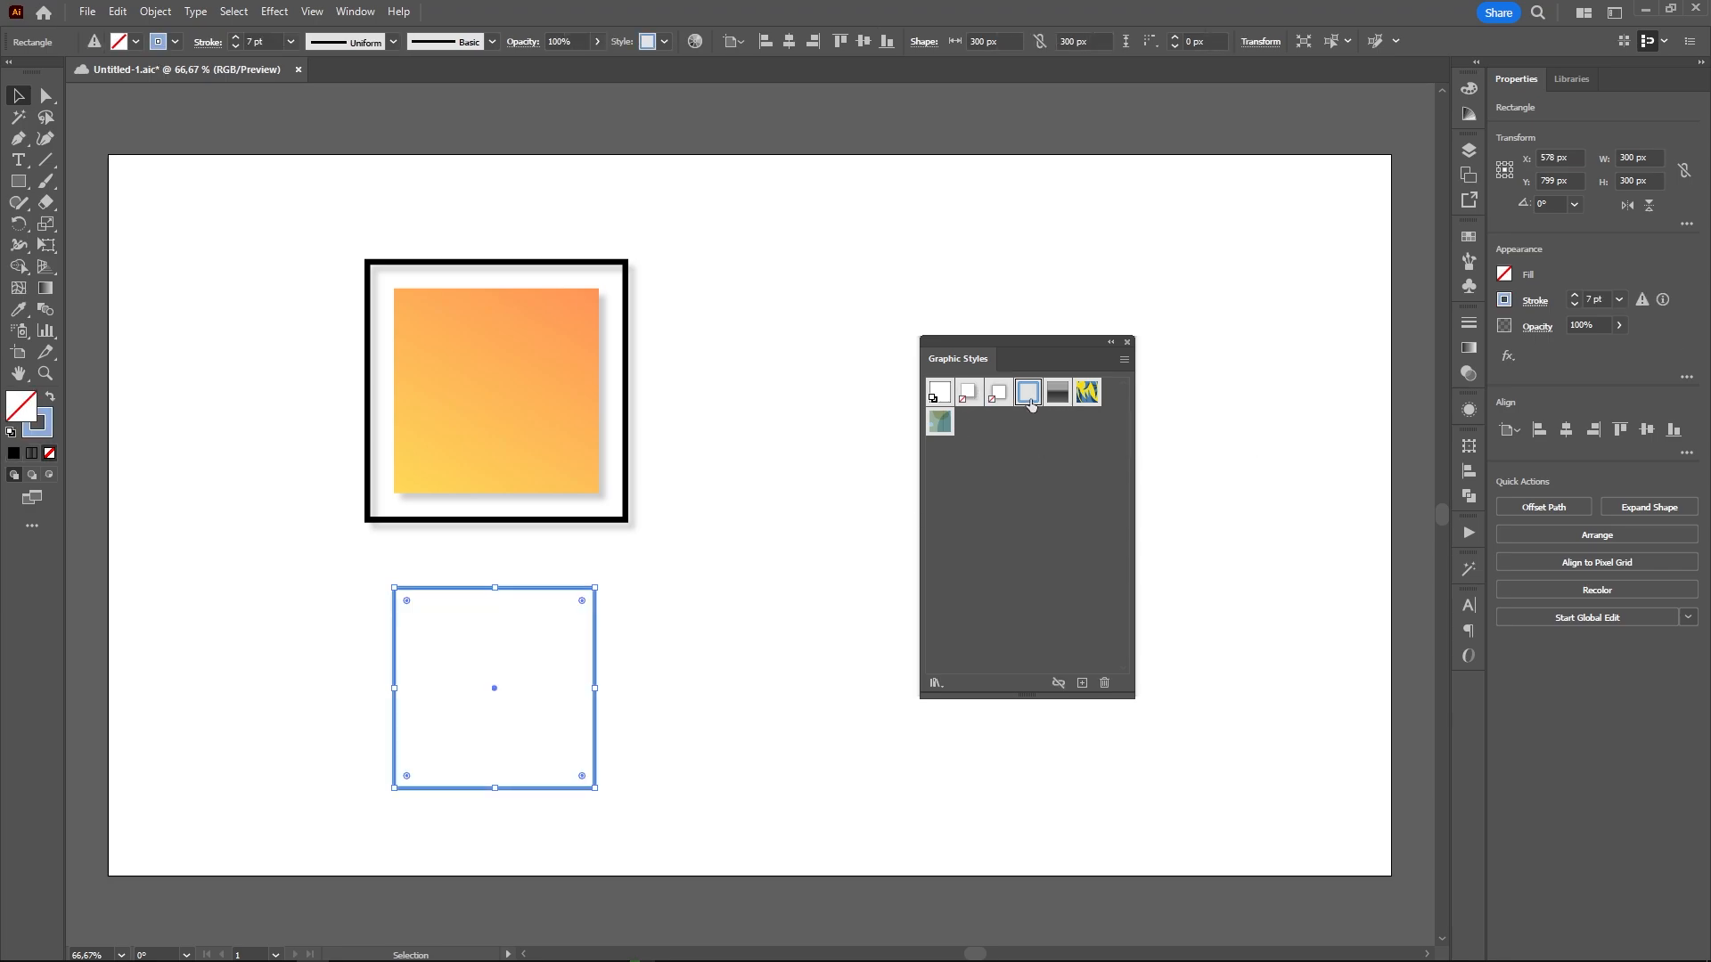
left_click(1066, 402)
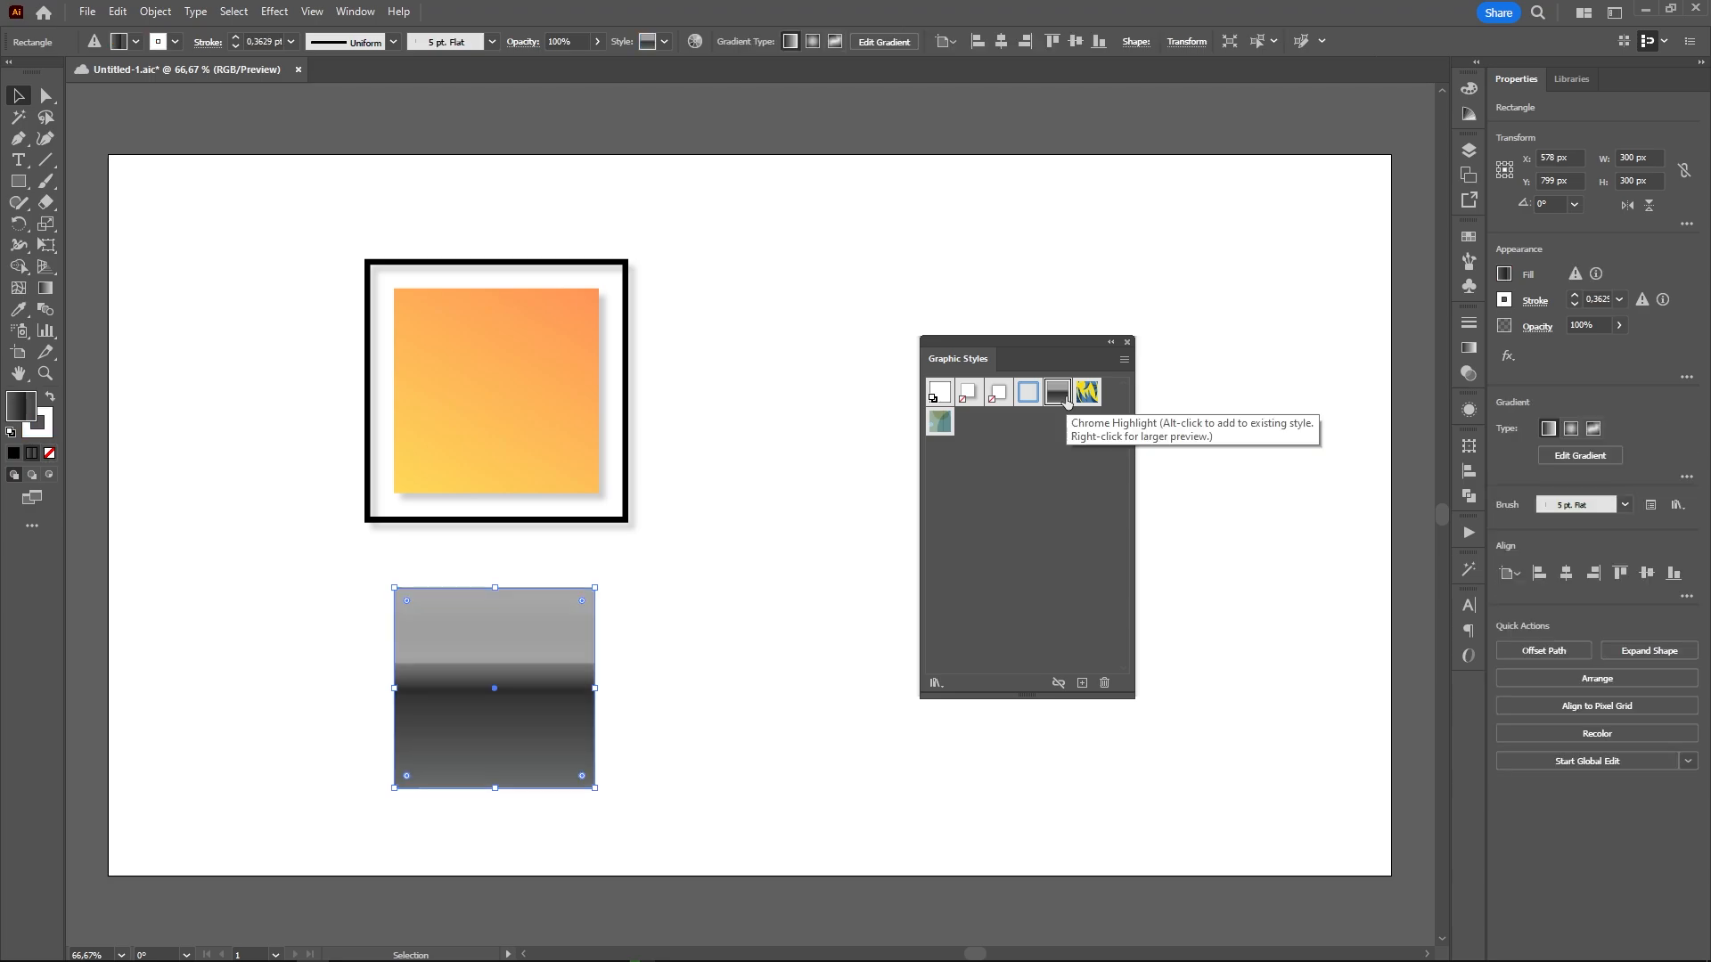
left_click(1098, 404)
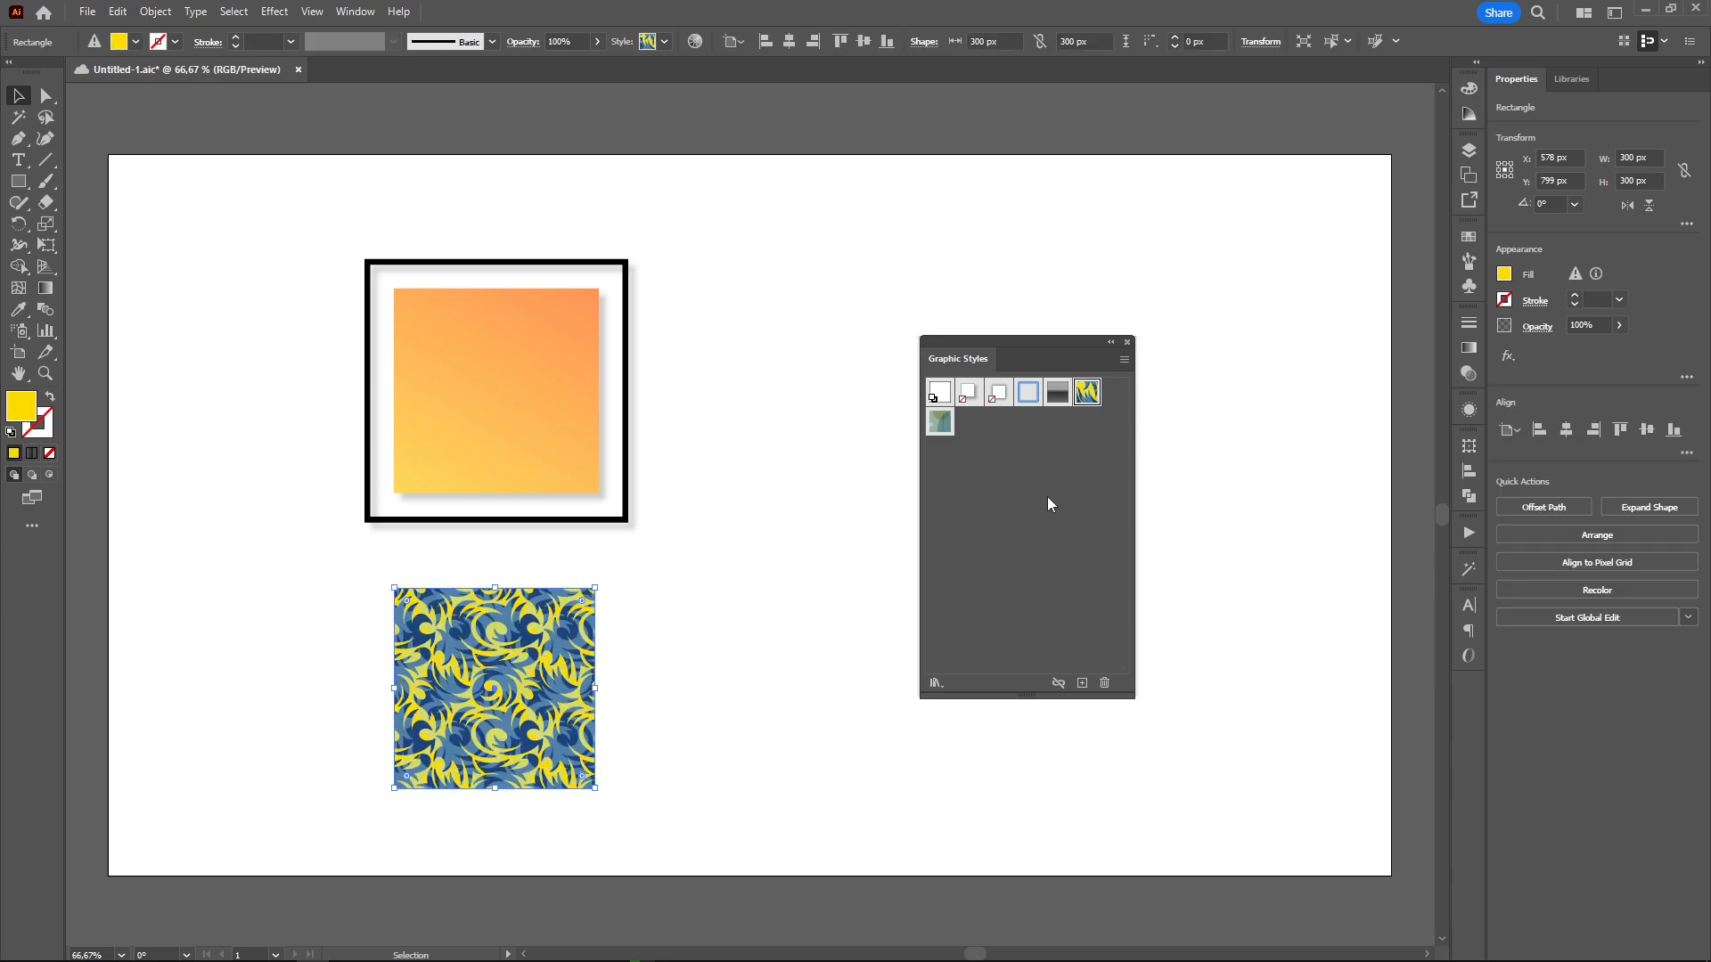
left_click(943, 426)
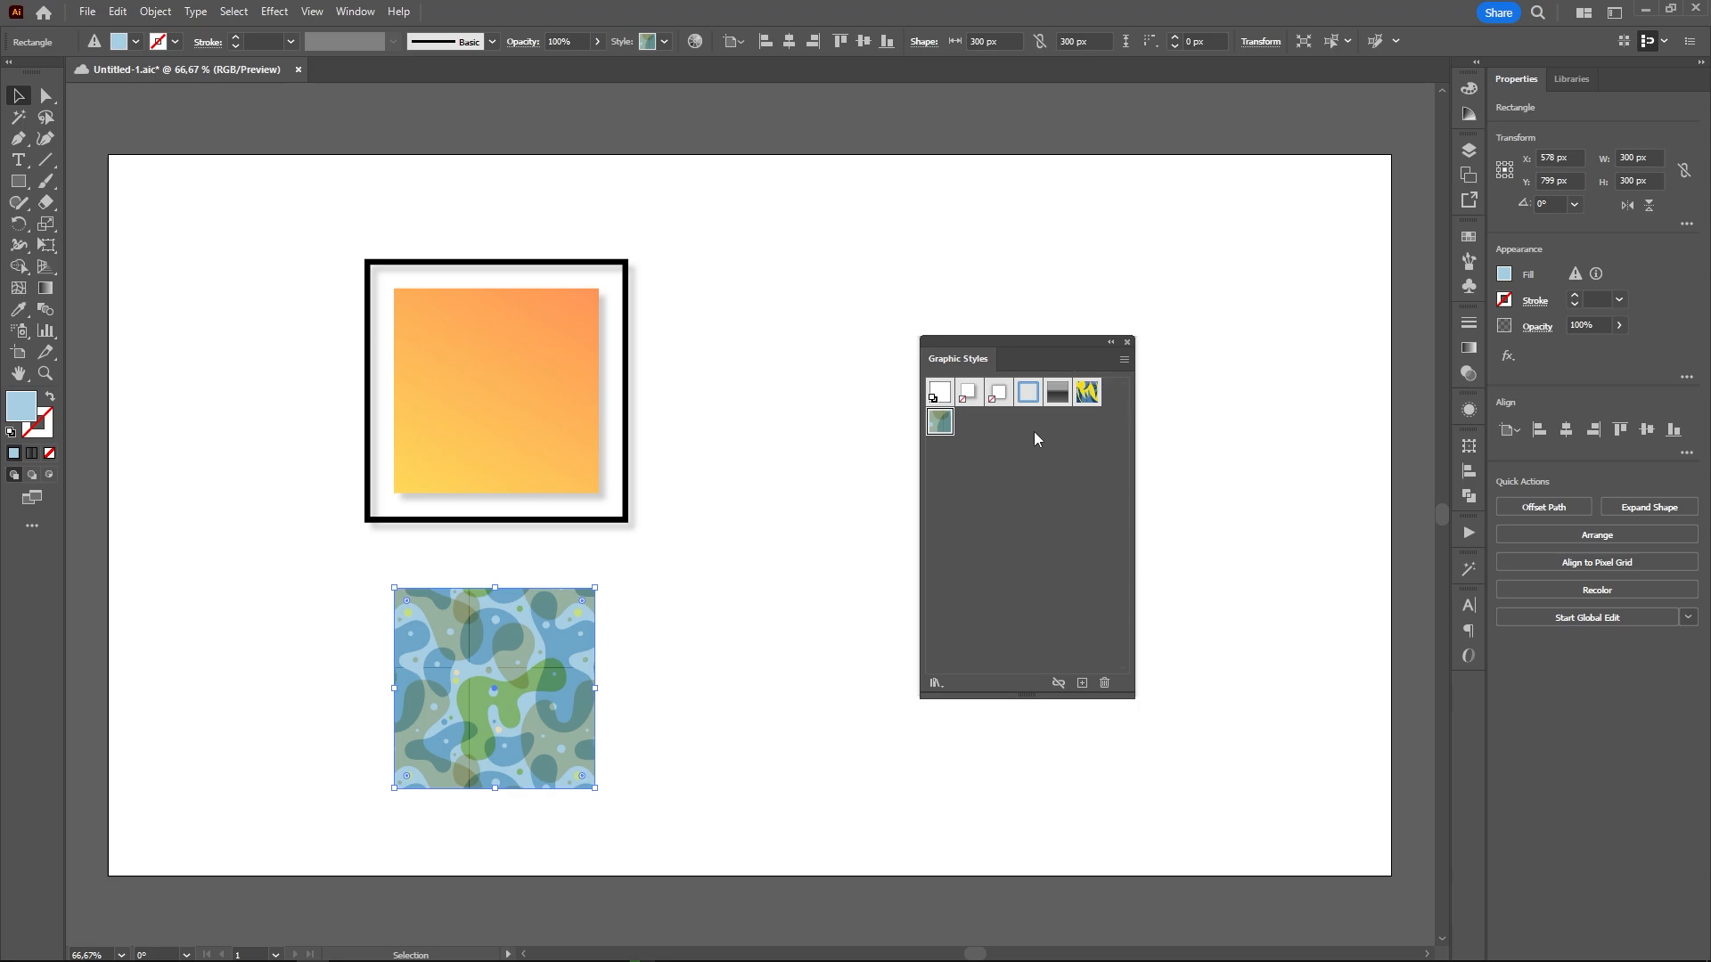
Save the framed gradient square's look as a new graphic style and apply it to the lower square
left_click_drag(603, 484, 1028, 541)
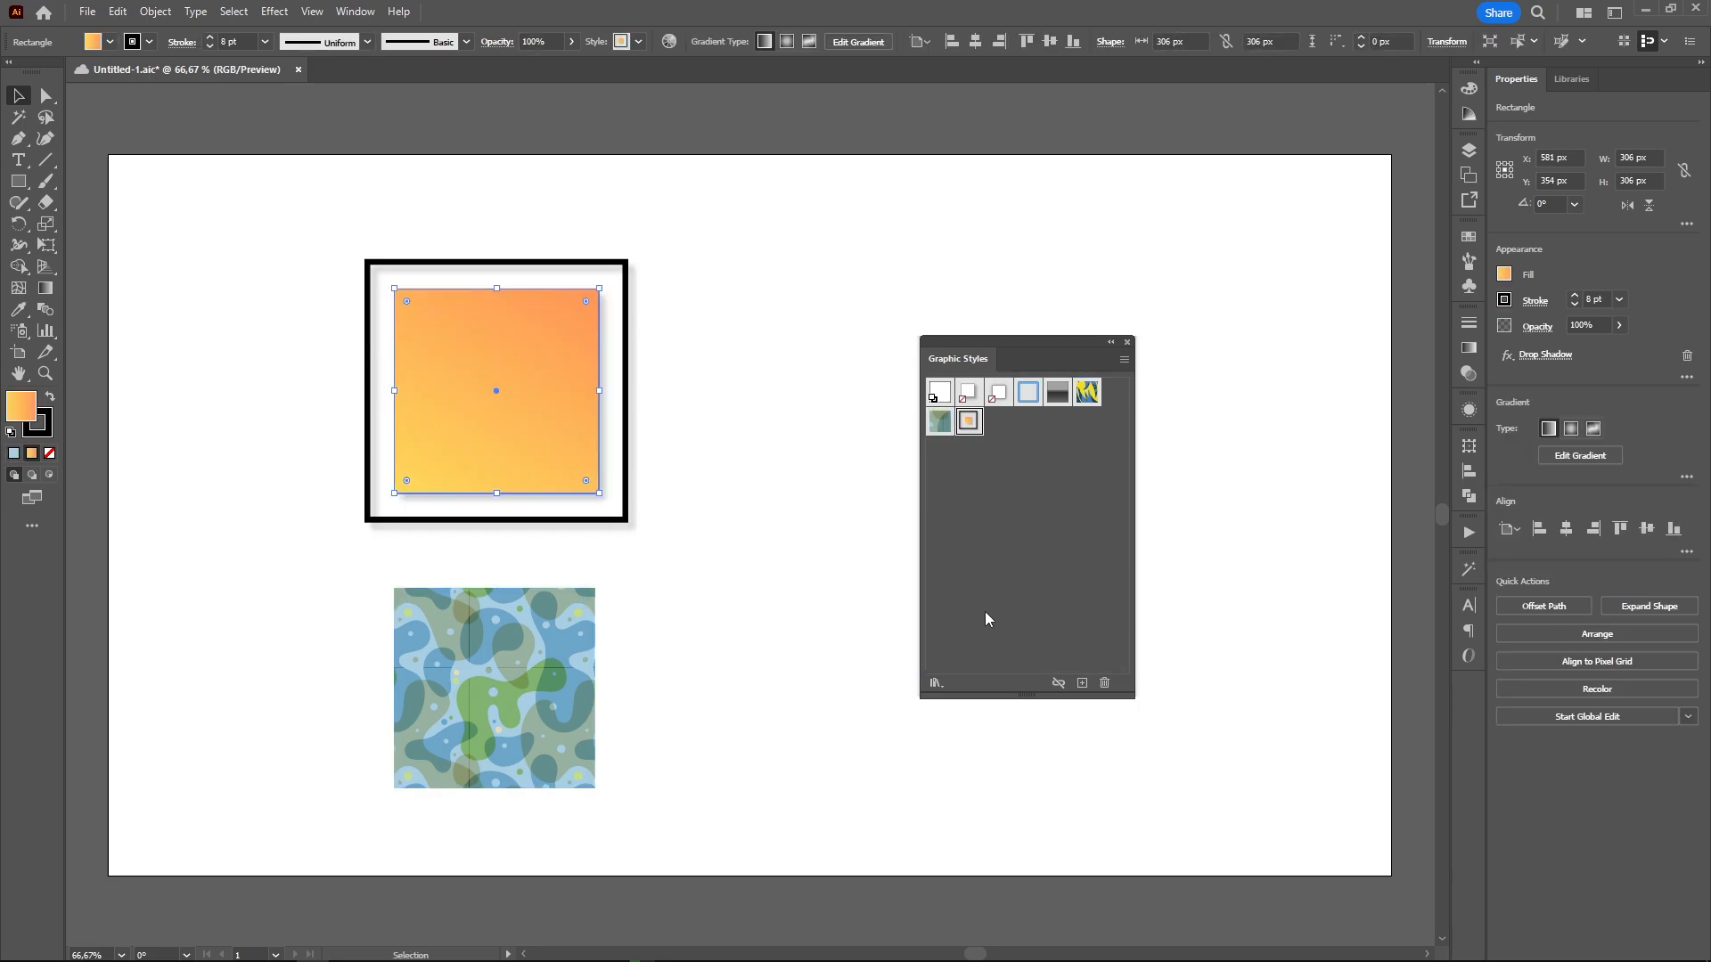
left_click(546, 657)
left_click(968, 422)
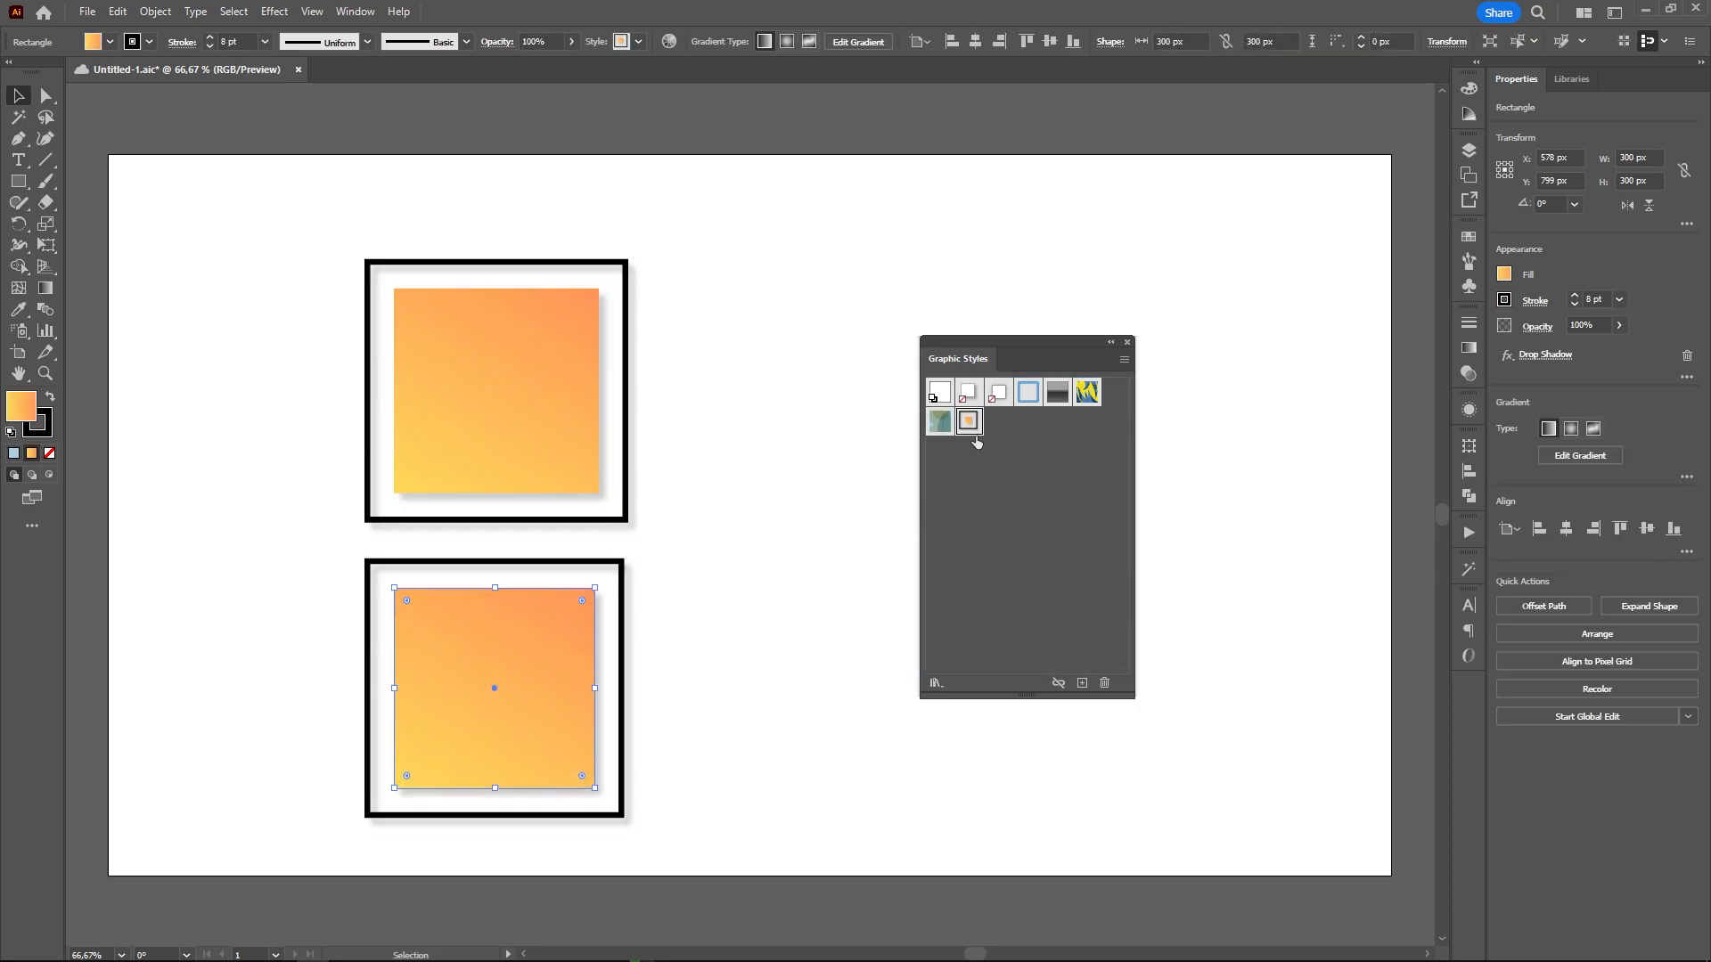
left_click(750, 646)
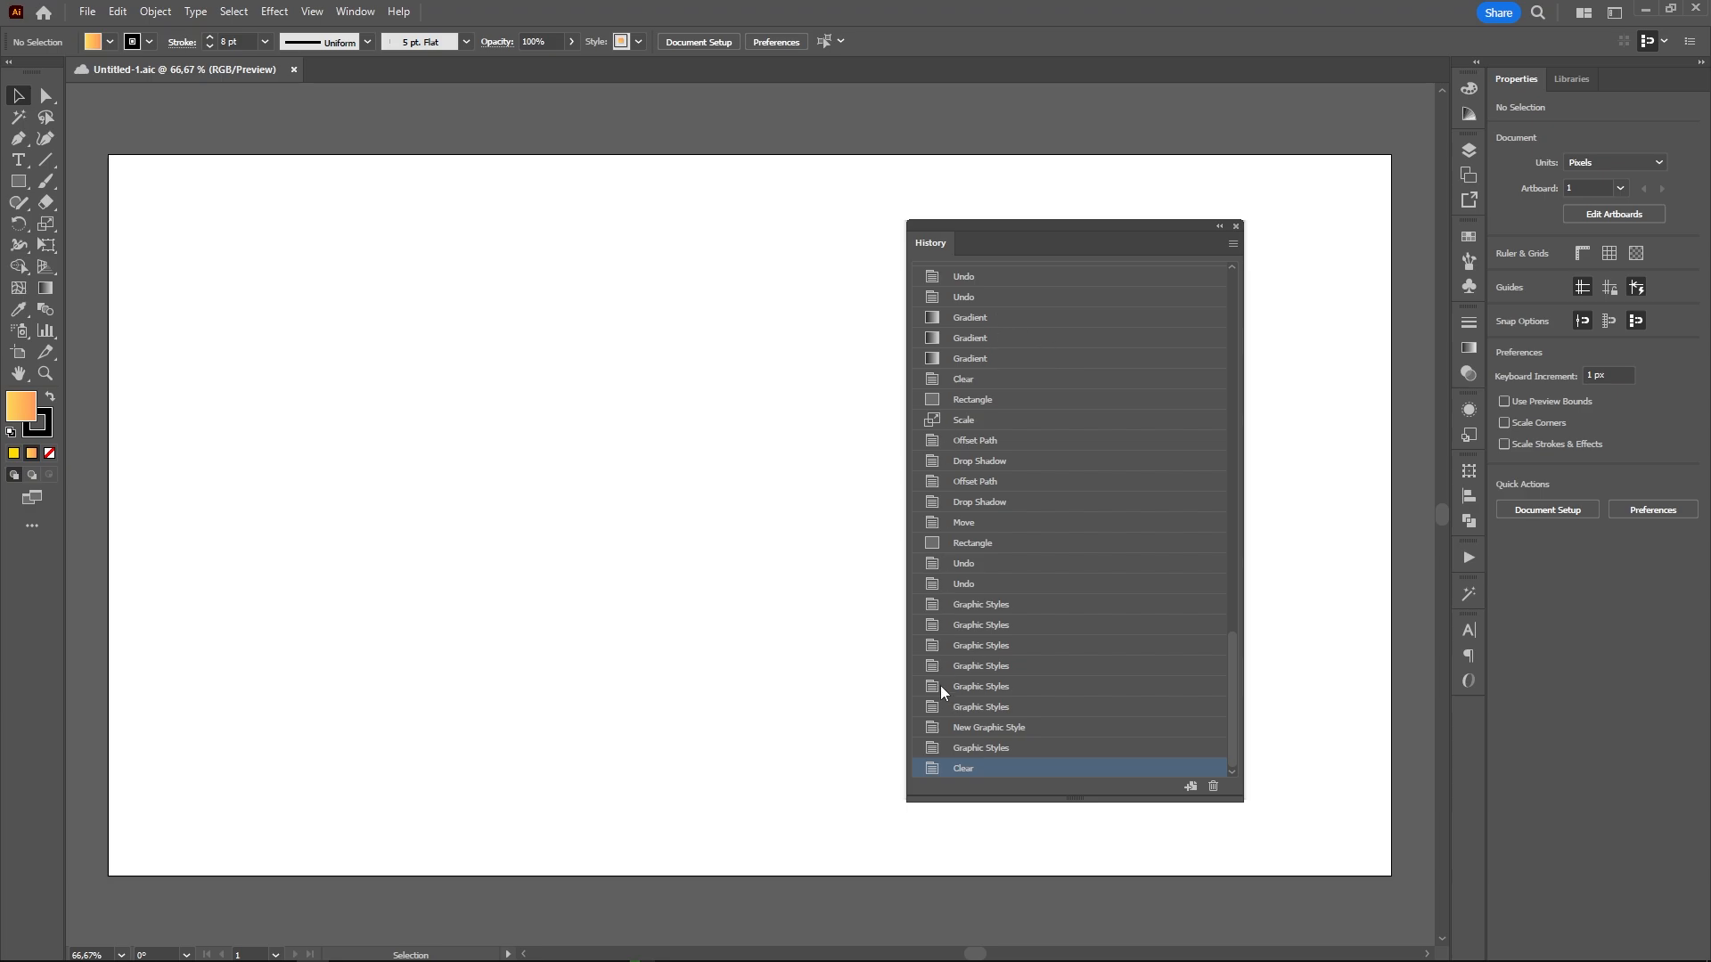
Step back through the History states to the Graphic Styles entry where the lower square has only a blue outline
left_click(1009, 750)
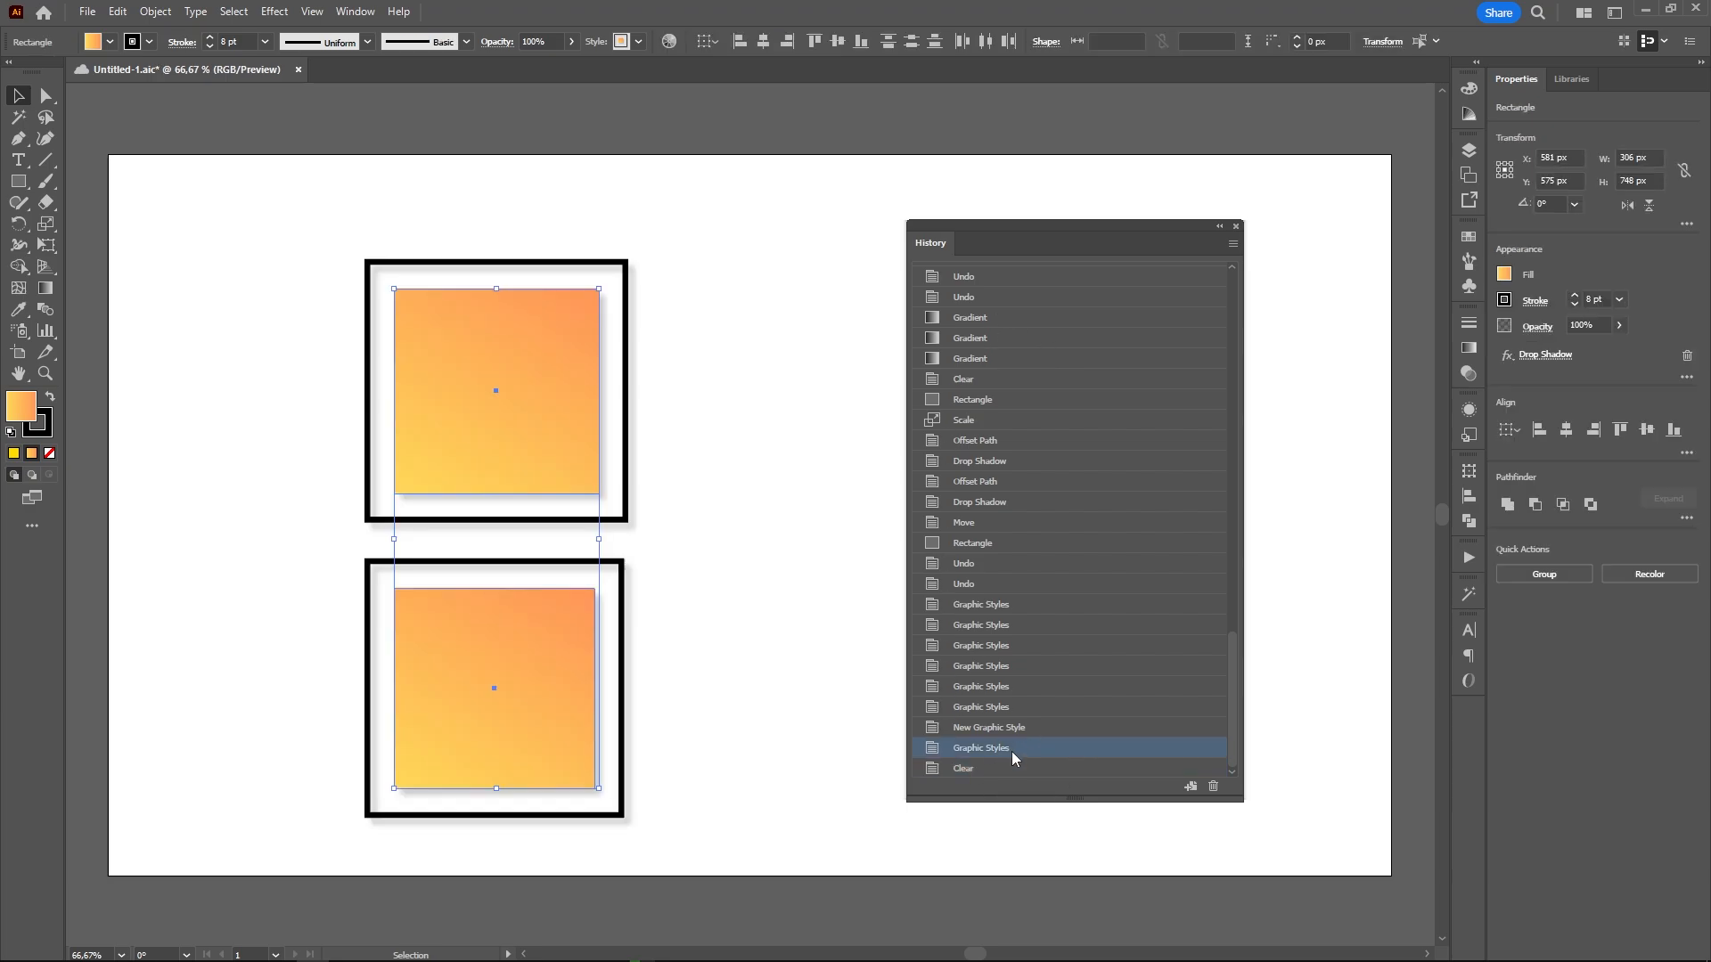
left_click(1041, 707)
left_click(1050, 683)
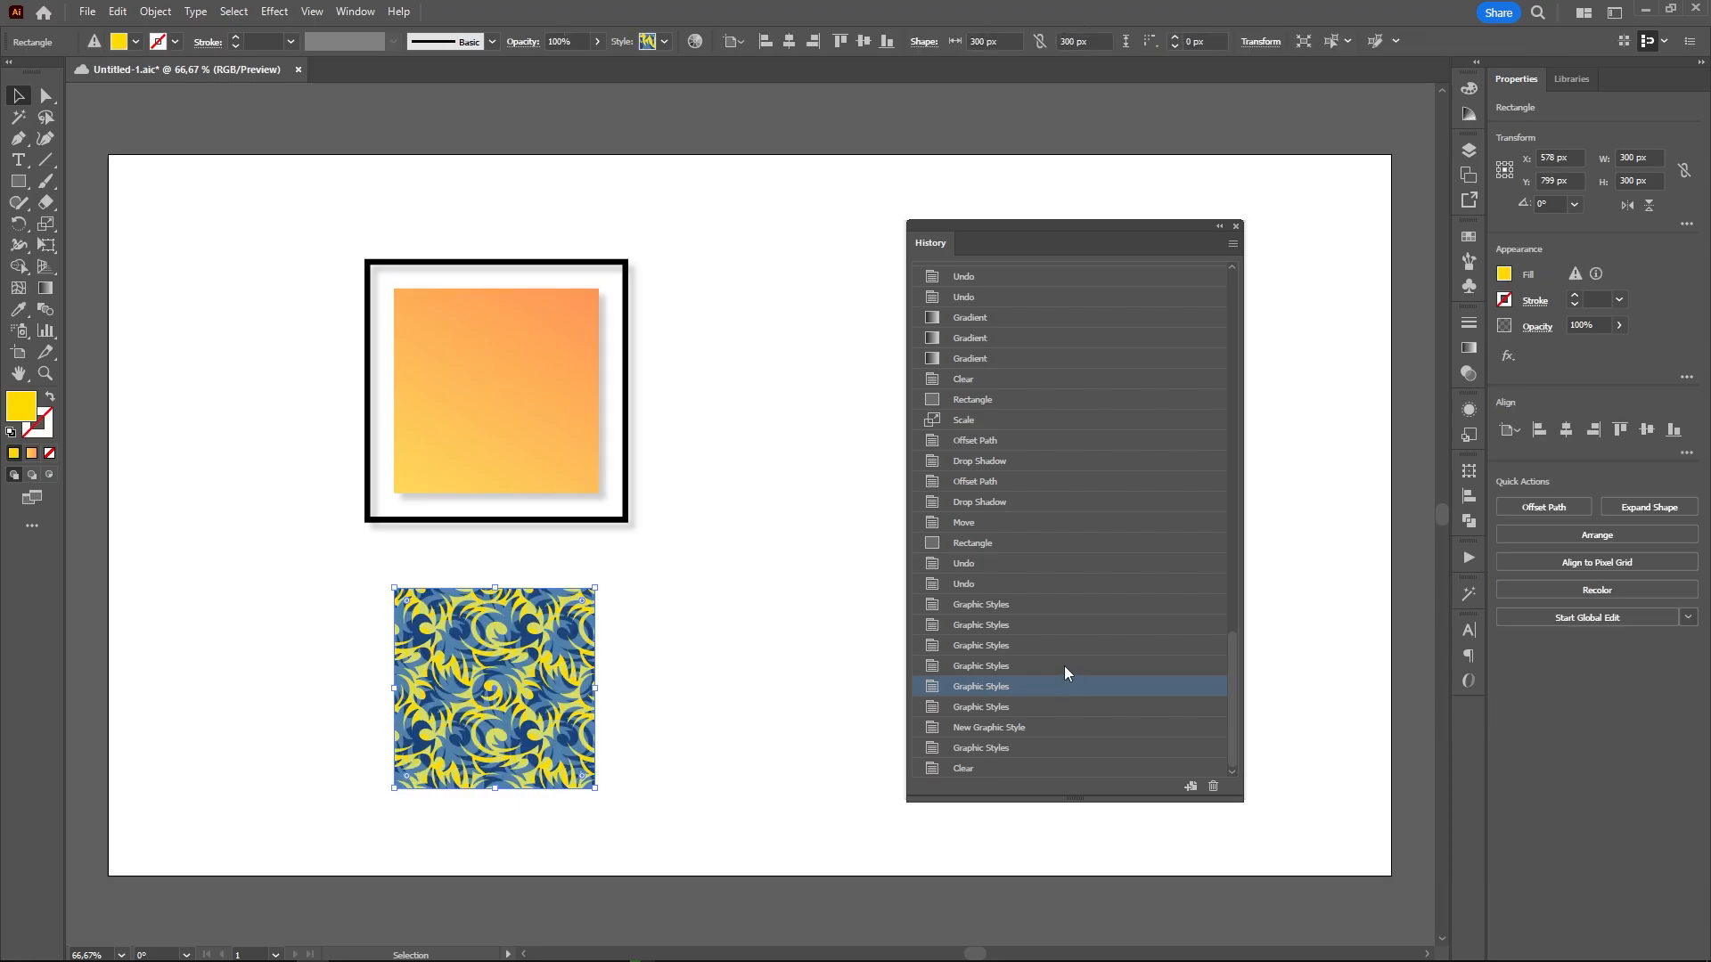
left_click(1064, 667)
left_click(1068, 645)
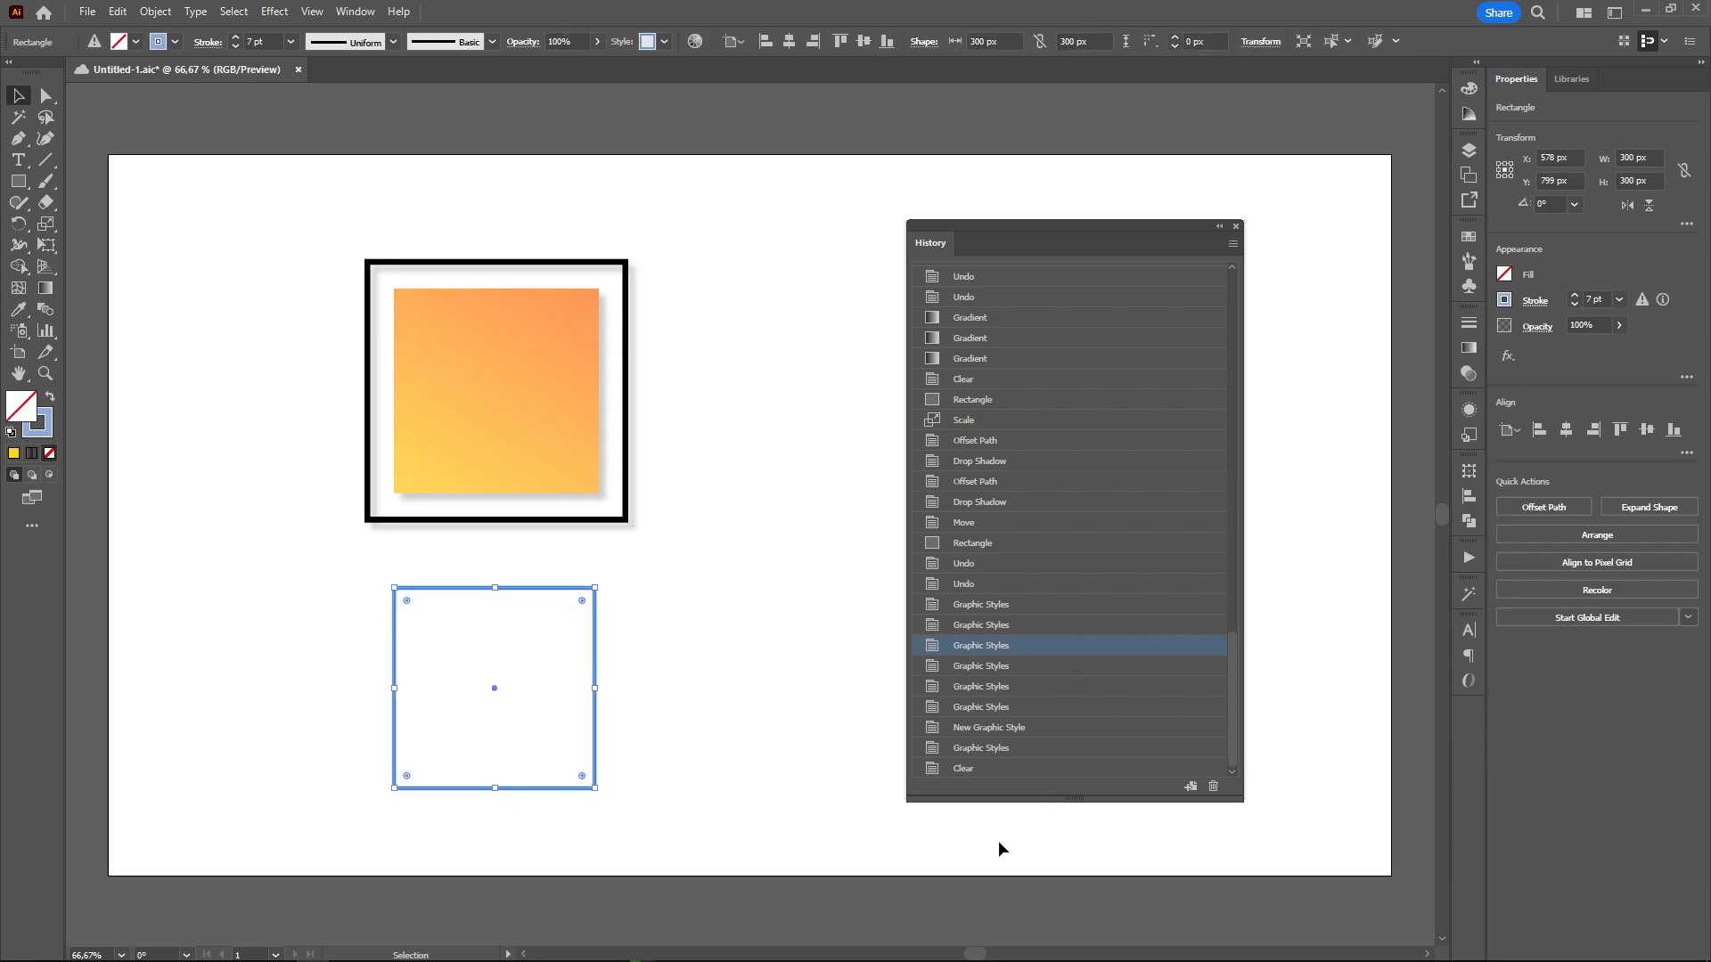
left_click(810, 758)
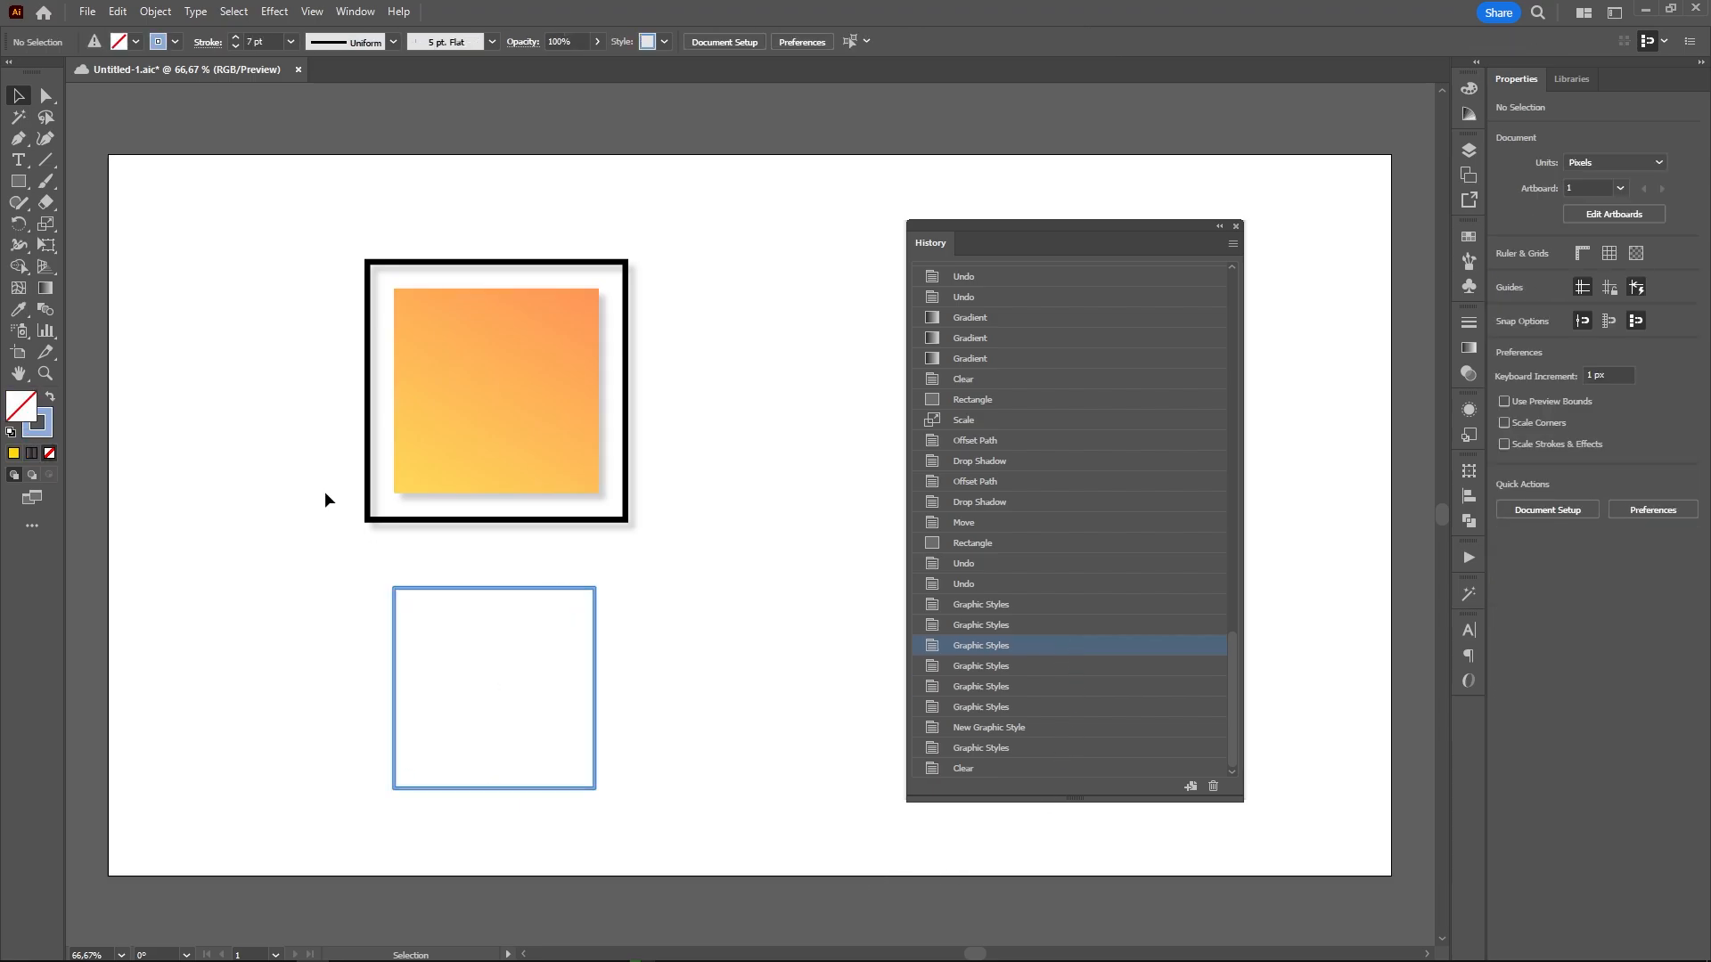
Show the Performance preferences and the choices for the number of History States
left_click(124, 14)
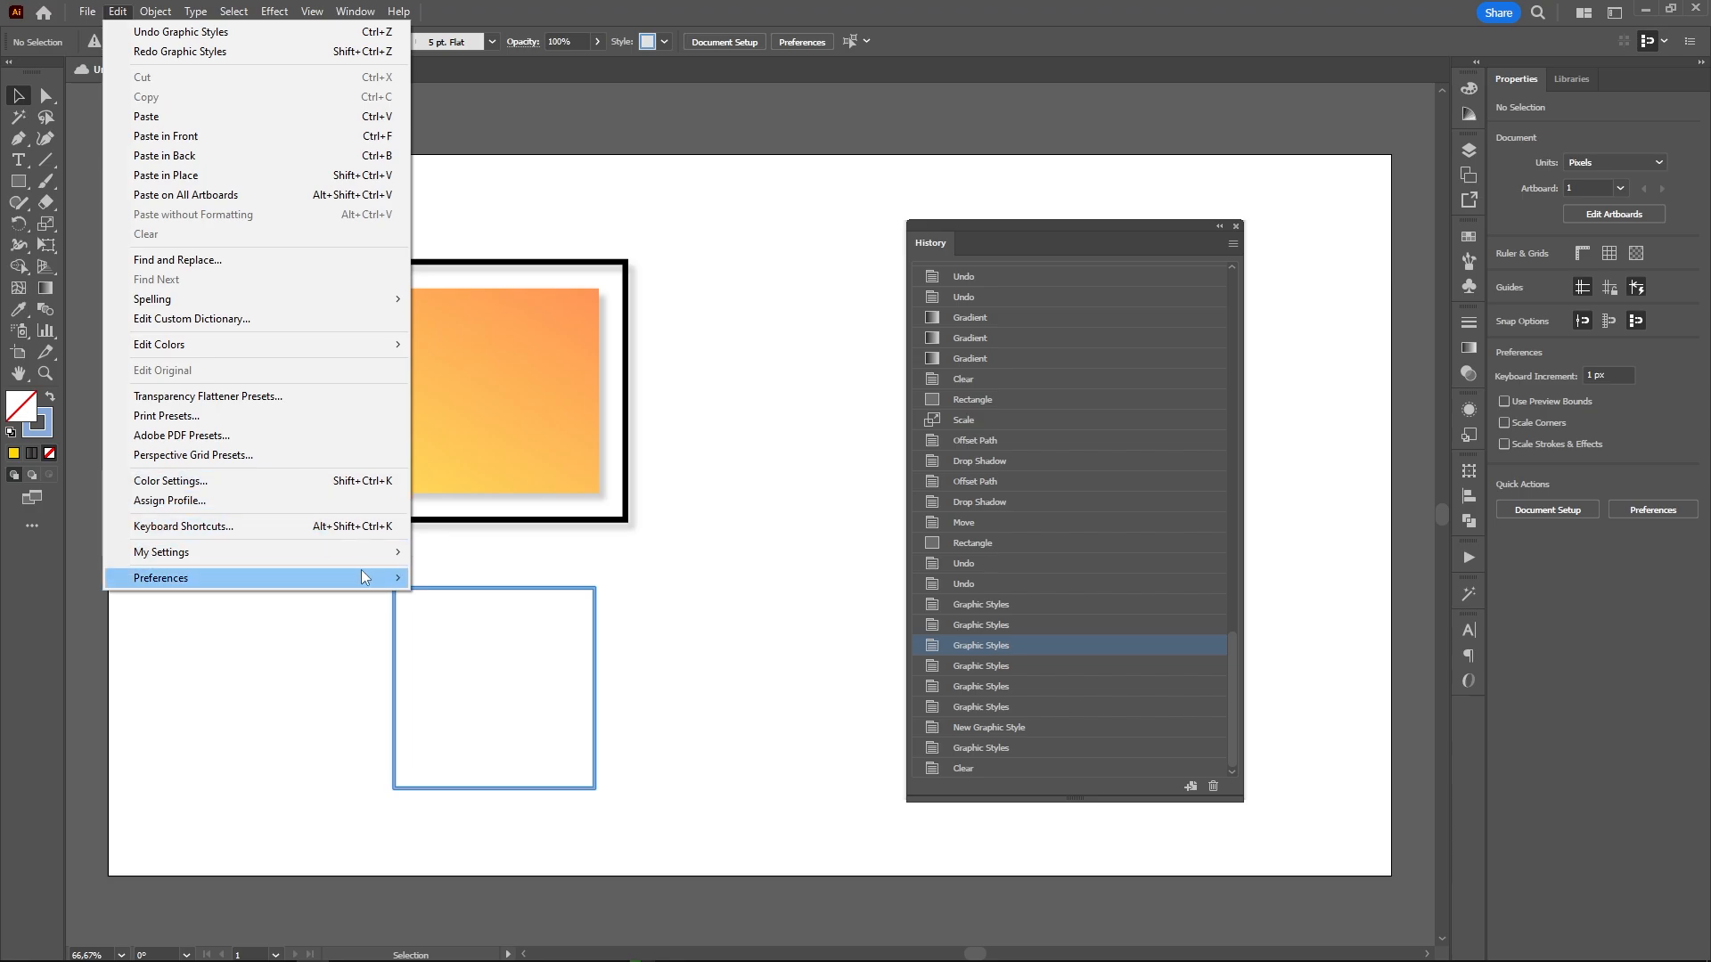
mouse_move(367, 577)
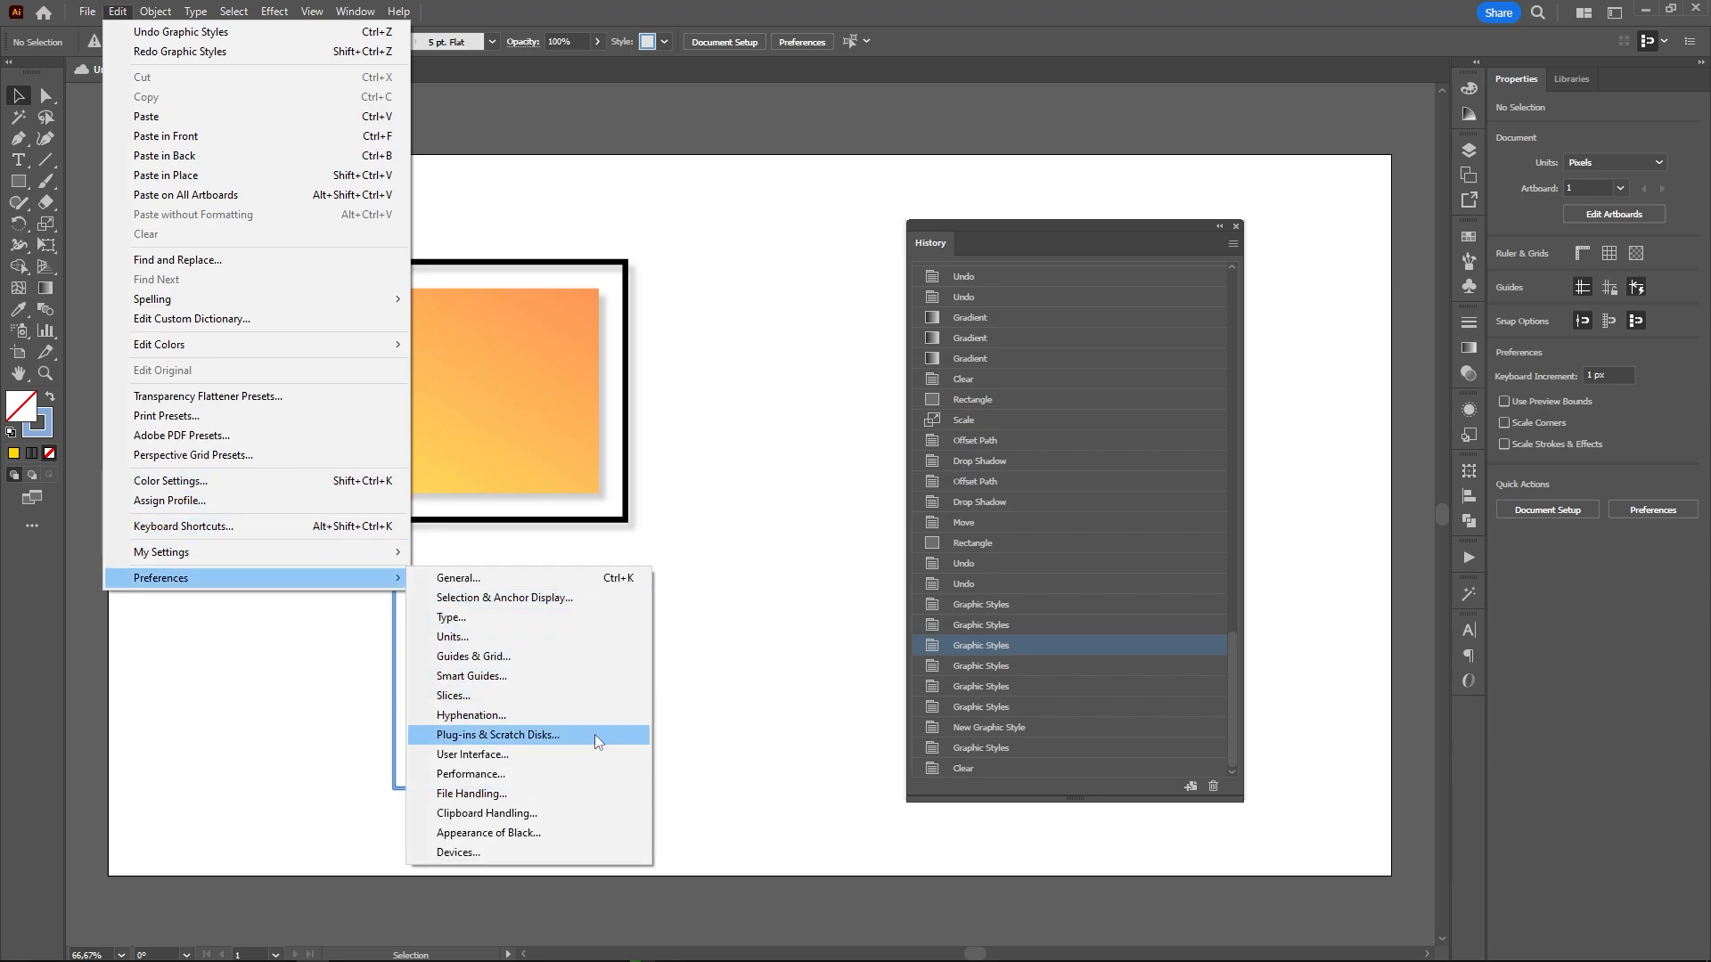
left_click(586, 773)
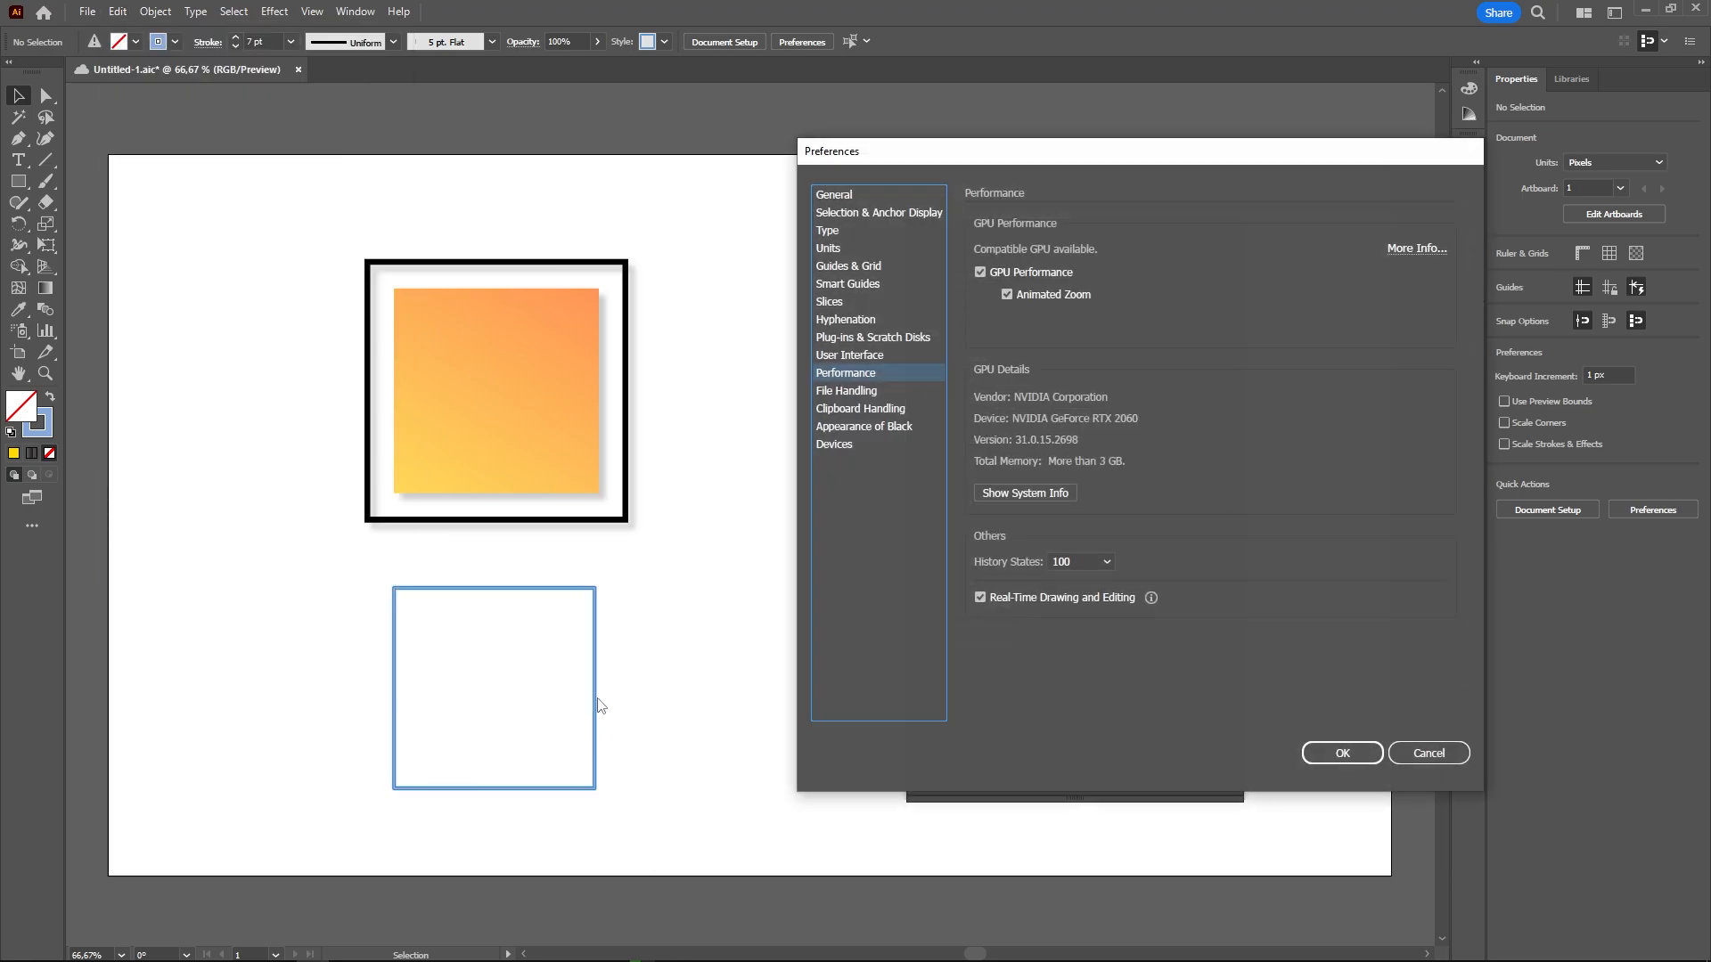
left_click(1089, 566)
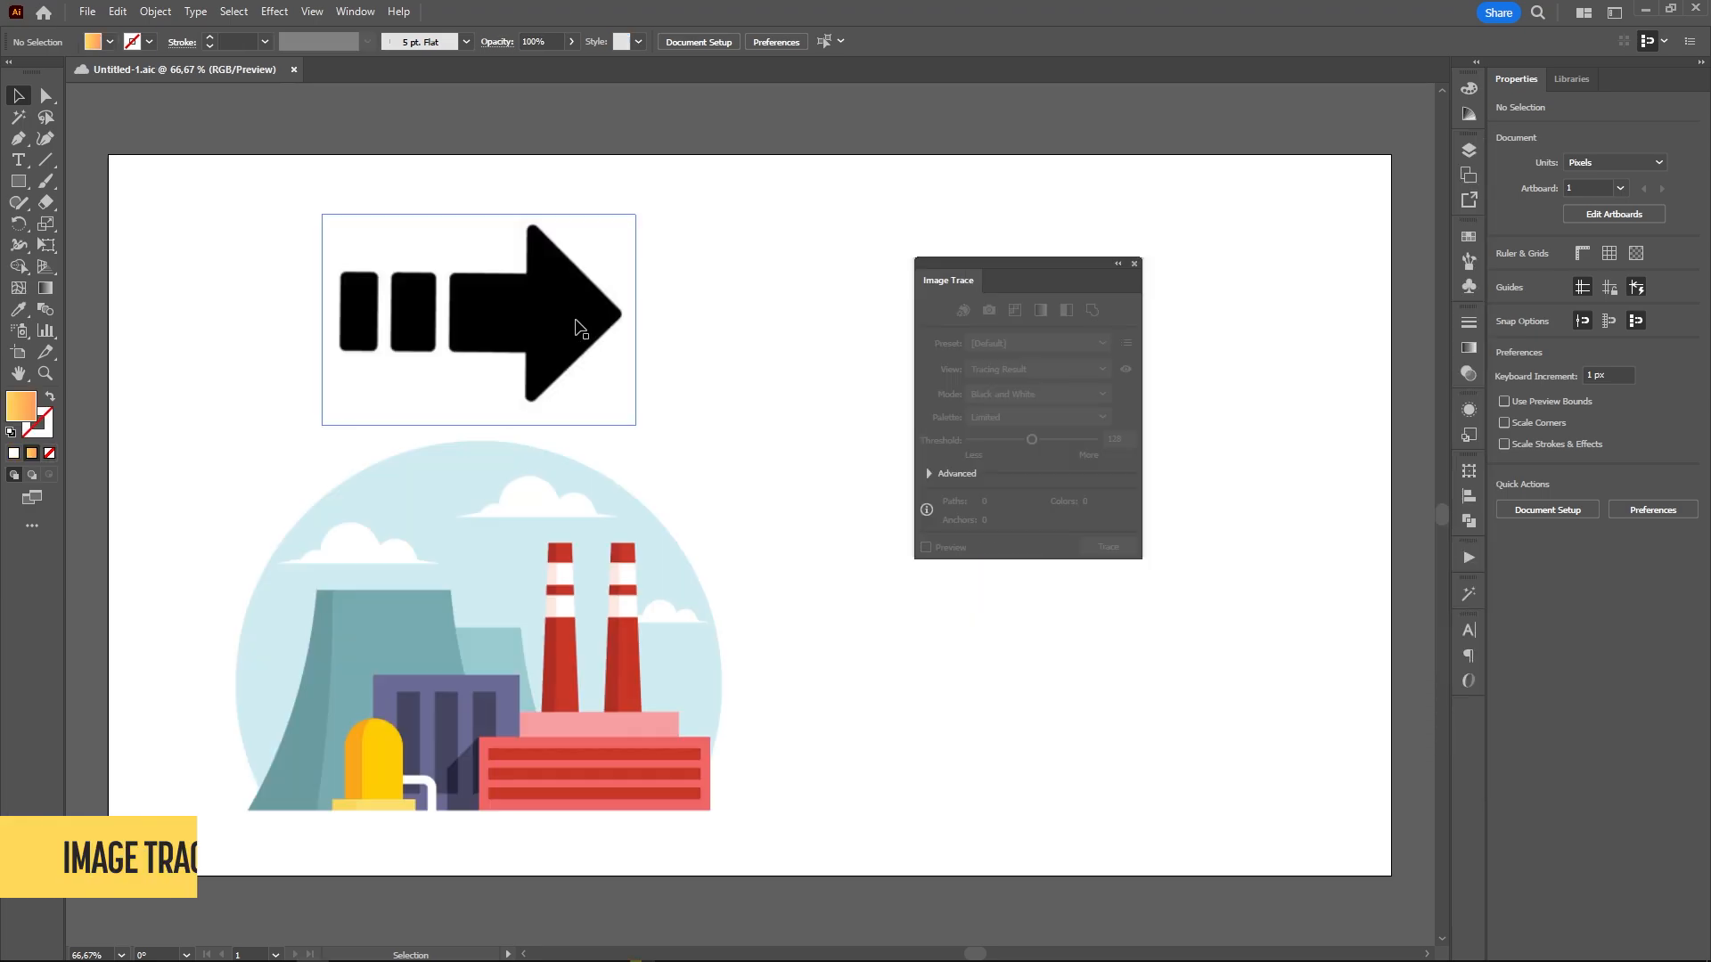
Select the arrow image and review the available Image Trace presets
left_click(575, 334)
left_click(638, 611)
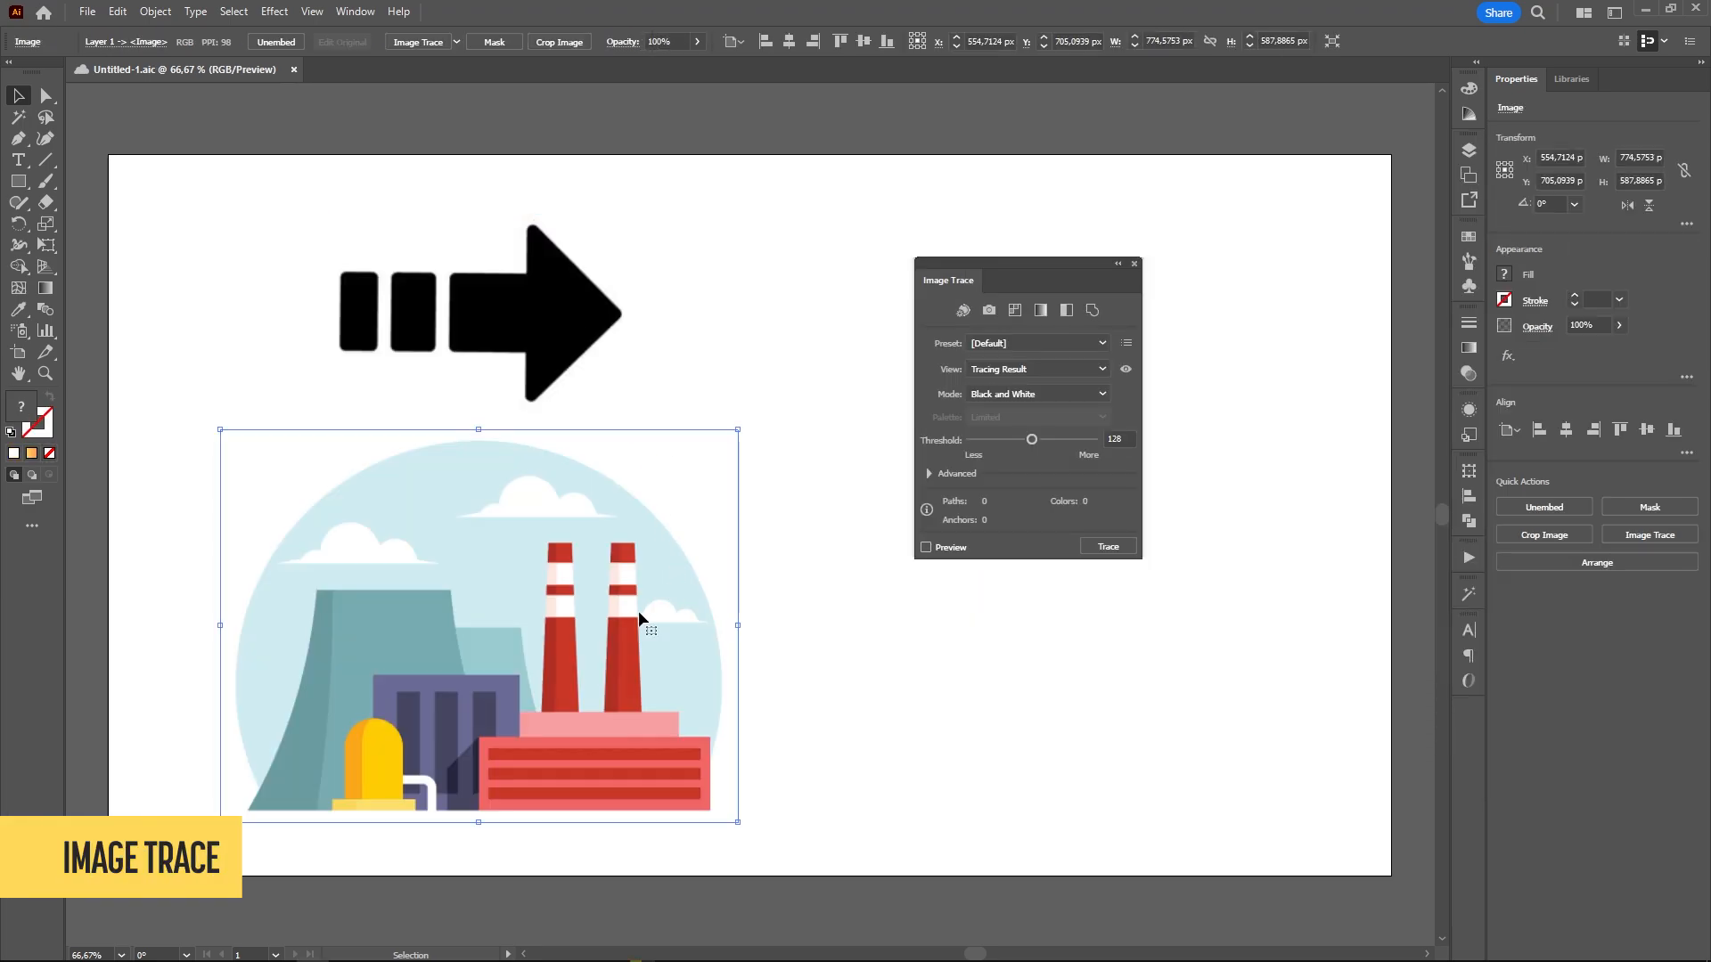
left_click(606, 337)
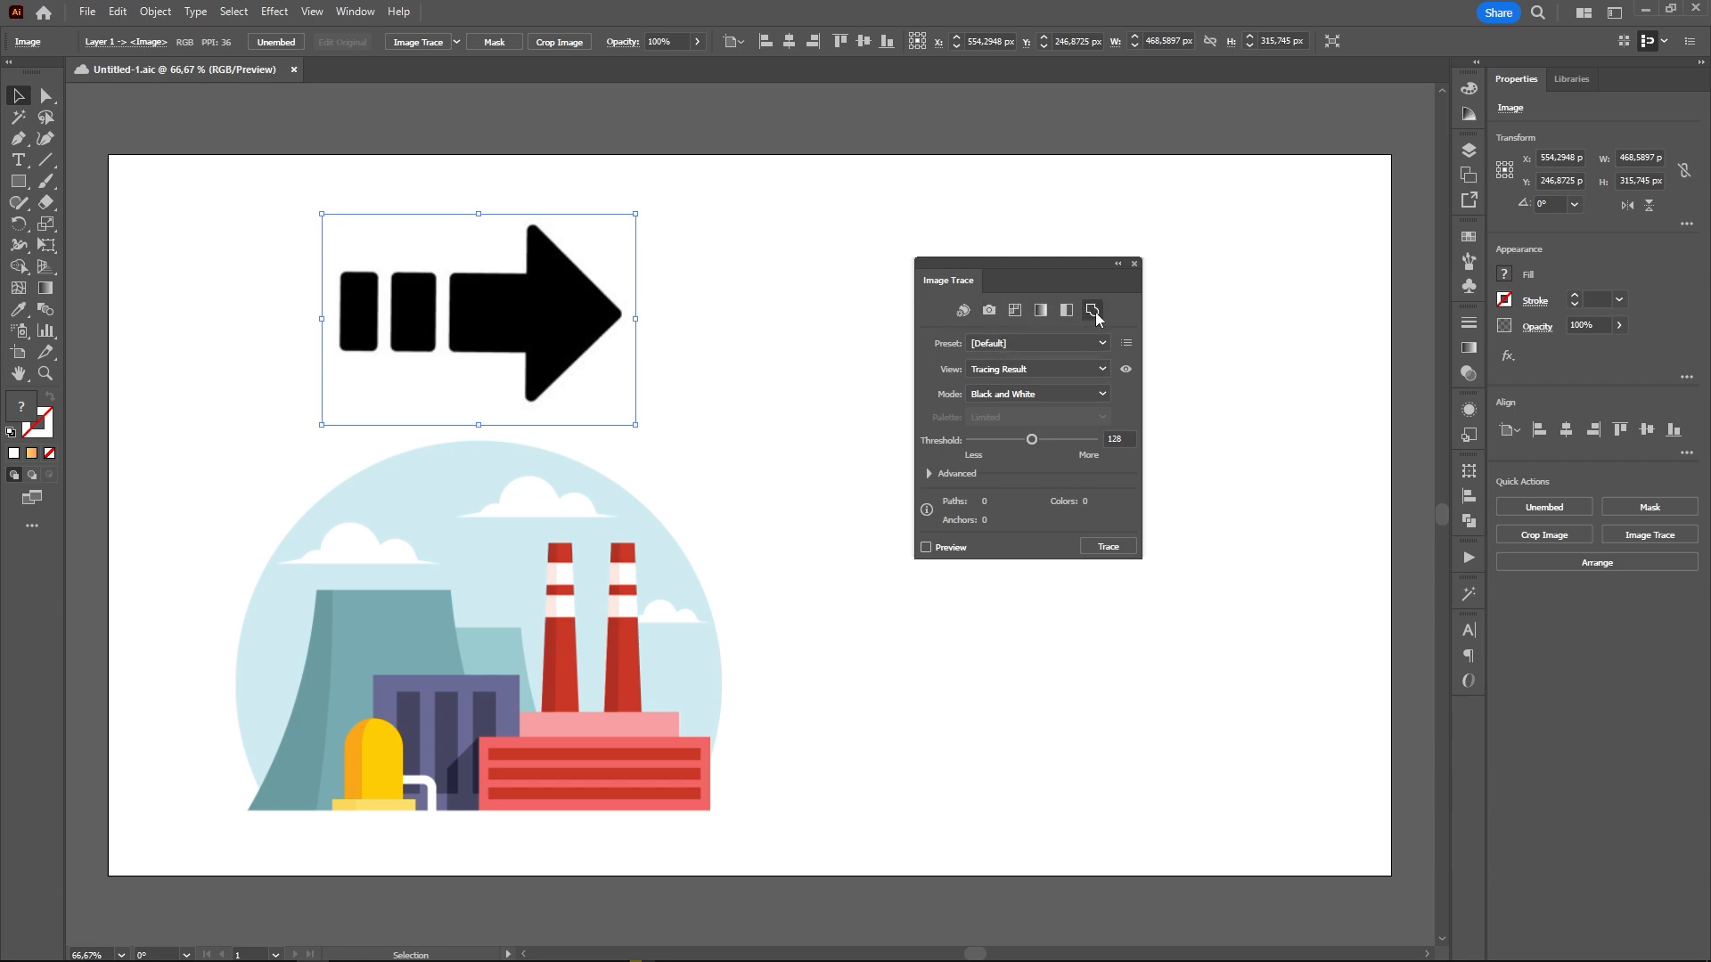
left_click(1088, 338)
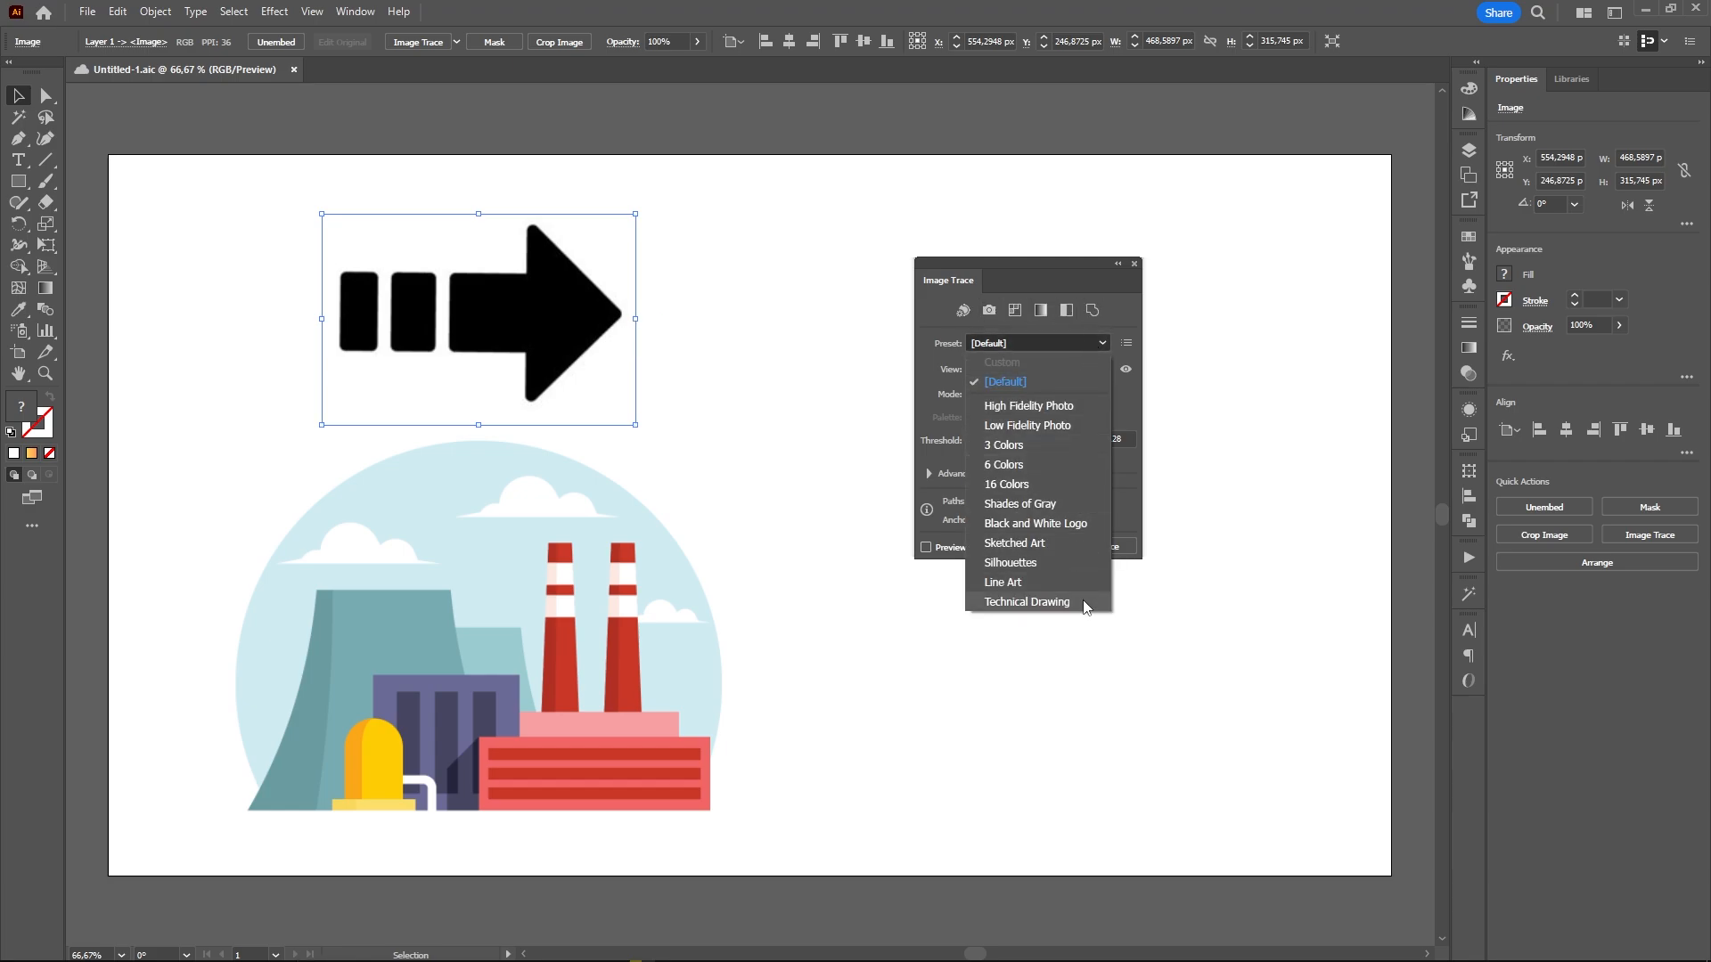
left_click(1082, 337)
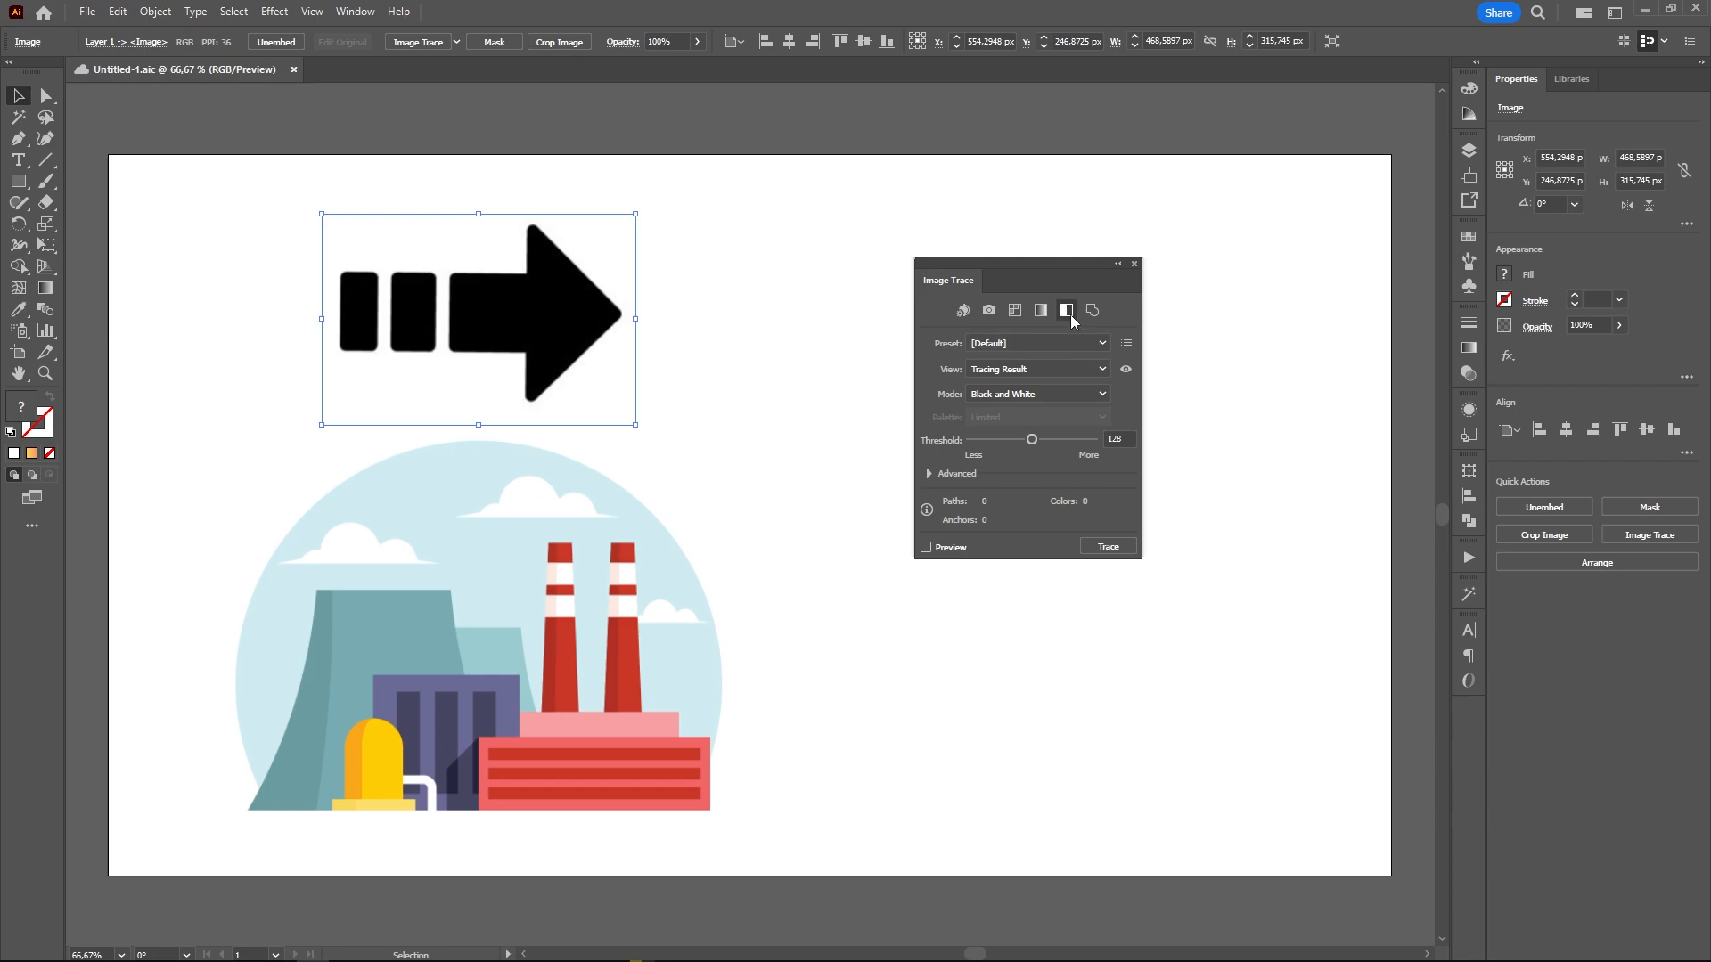
Trace the arrow image with the Black & White preset in Black and White mode and raise its threshold
left_click(1071, 313)
left_click(1069, 395)
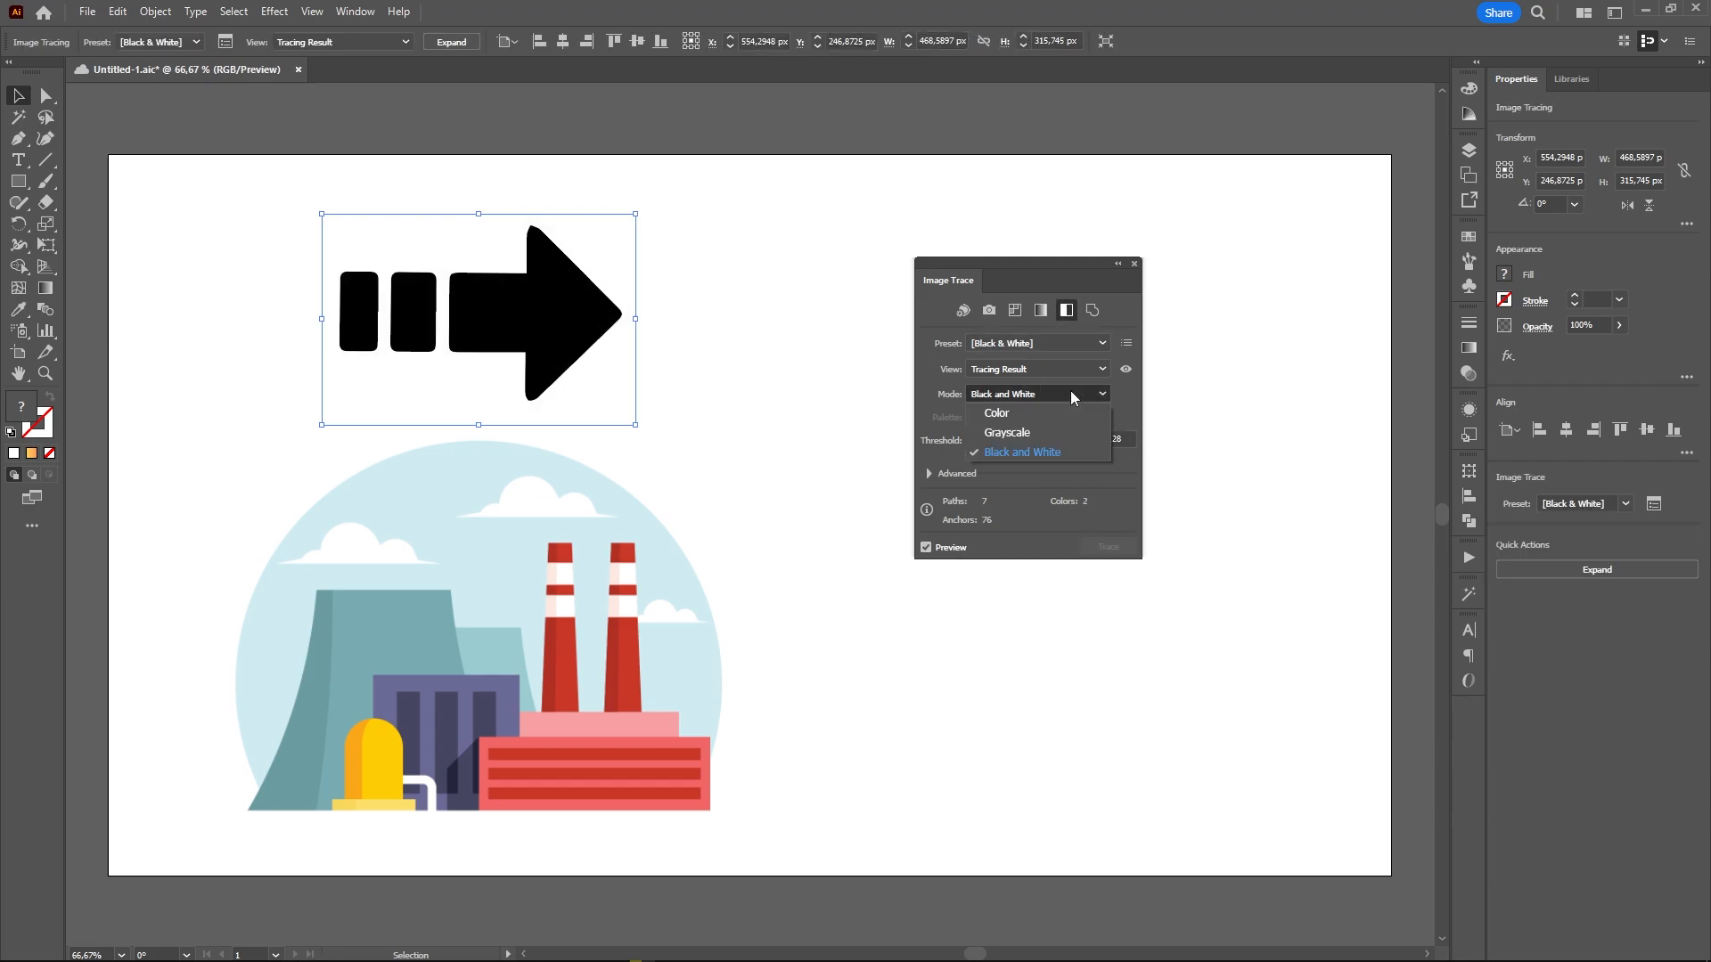
left_click(1024, 454)
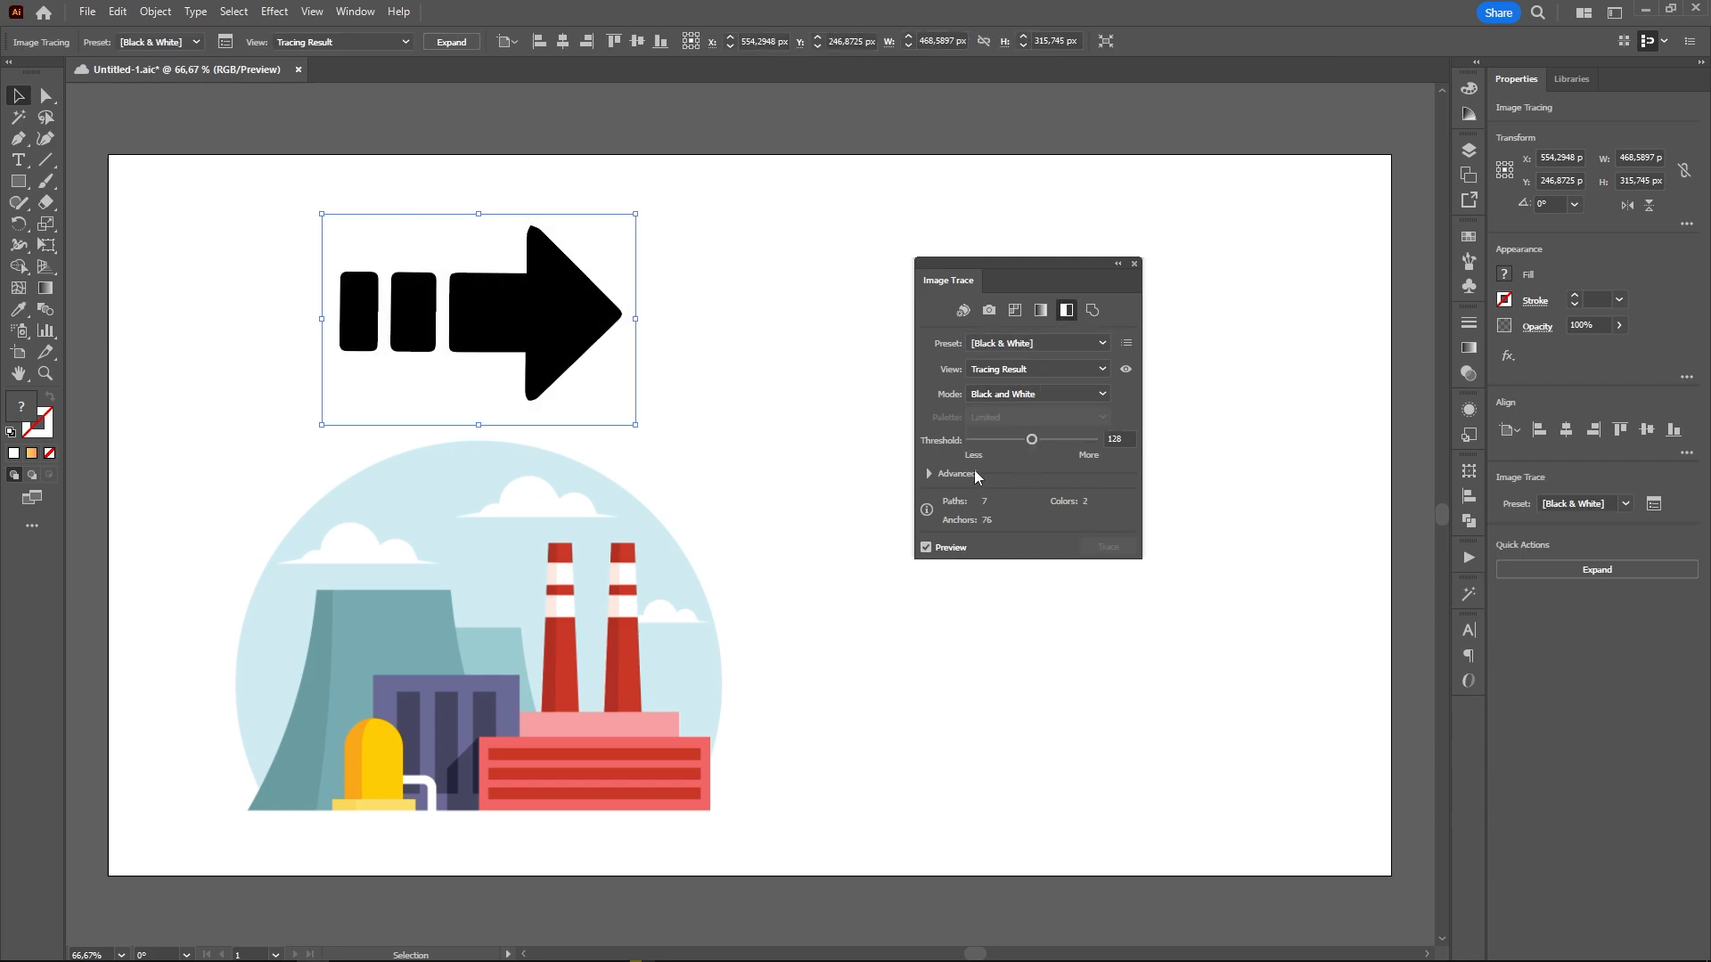
mouse_move(1032, 441)
left_mouse_down()
mouse_move(972, 445)
mouse_move(1084, 441)
left_mouse_up()
Trace the factory image with the Low Color preset and reduce its number of colors
left_click(619, 623)
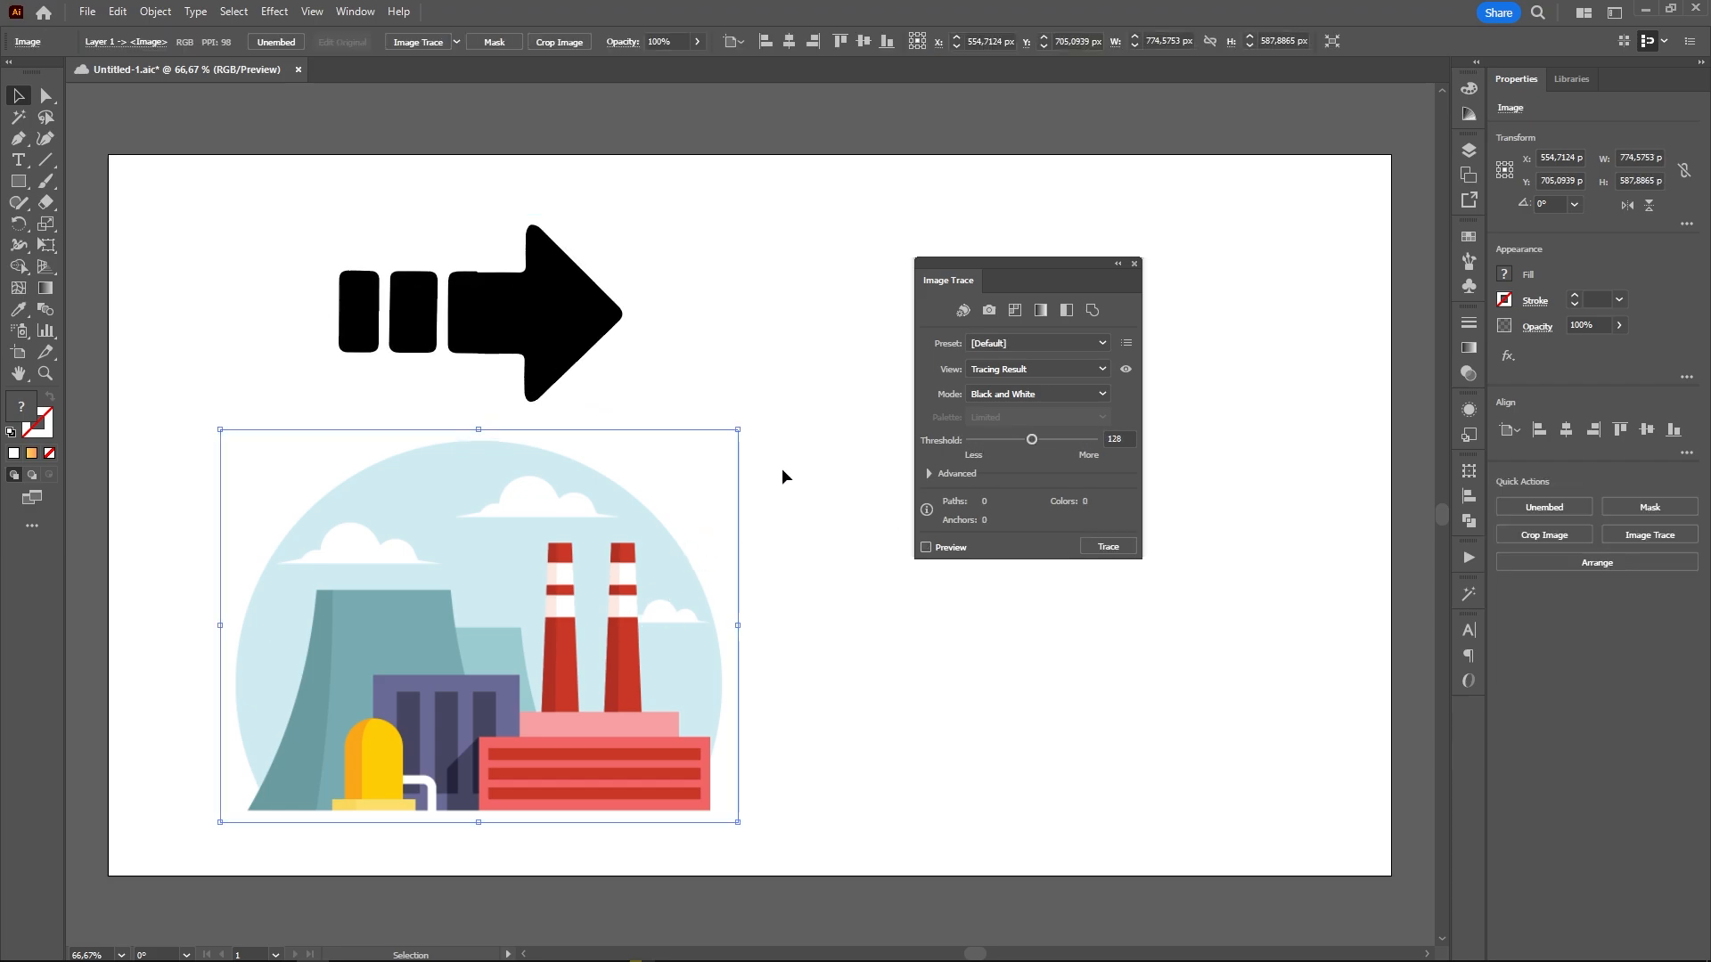
left_click(1015, 310)
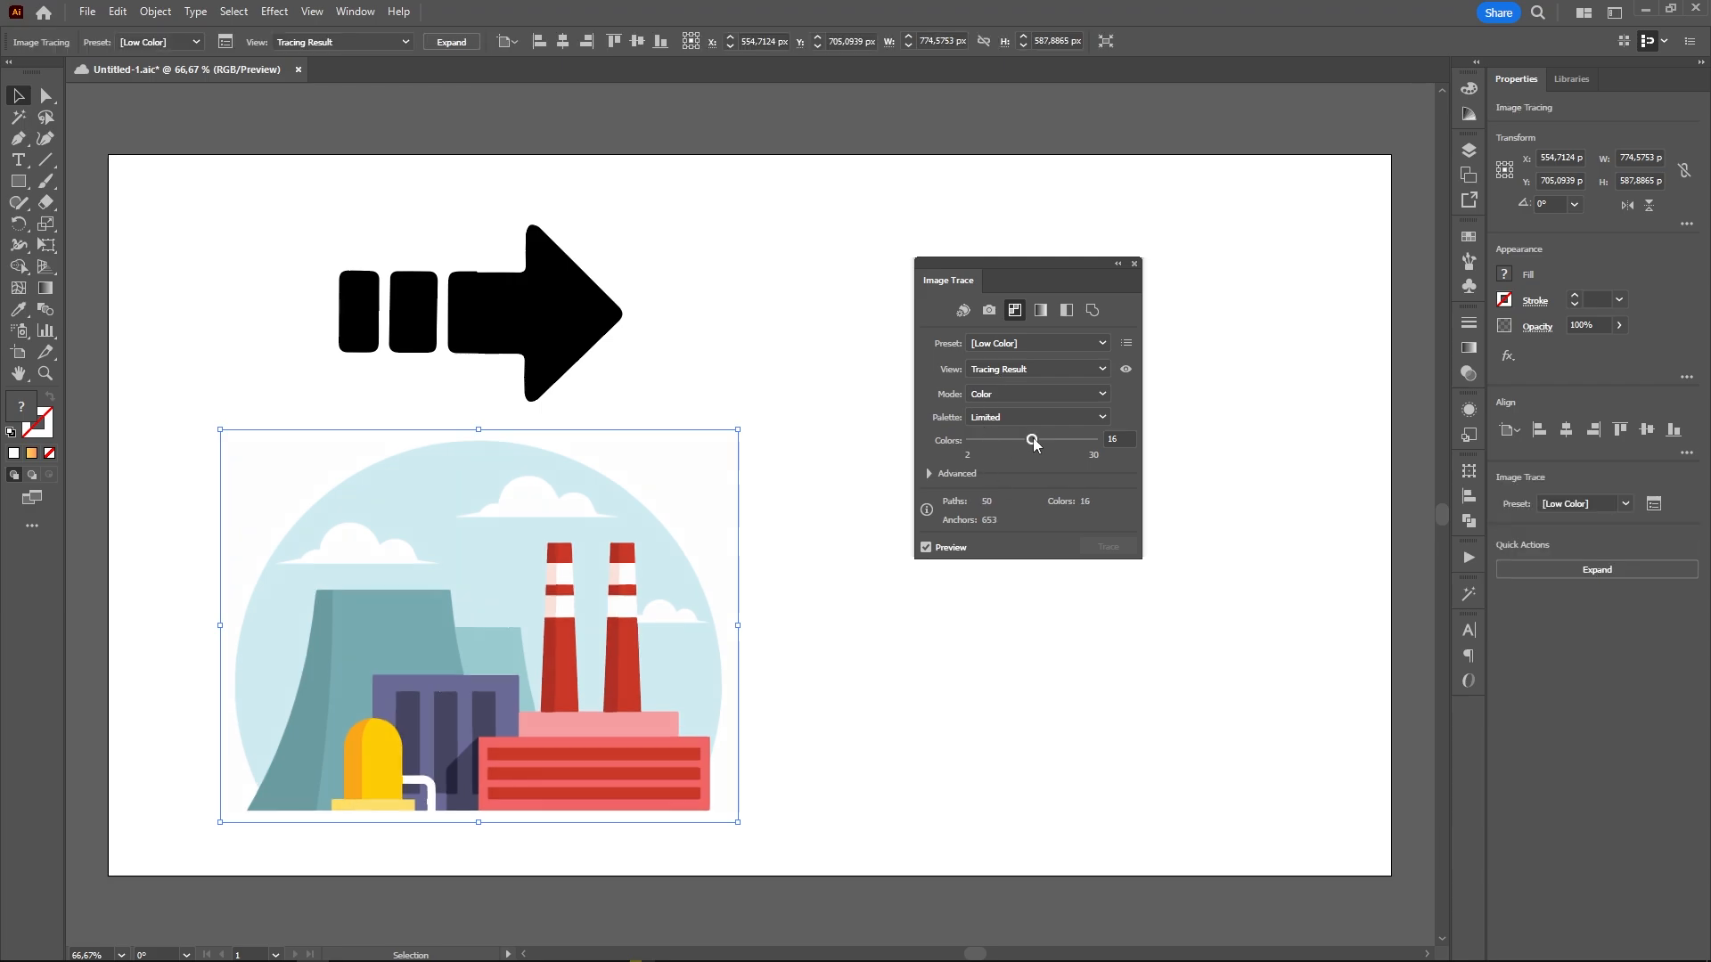
left_click_drag(1034, 442, 998, 442)
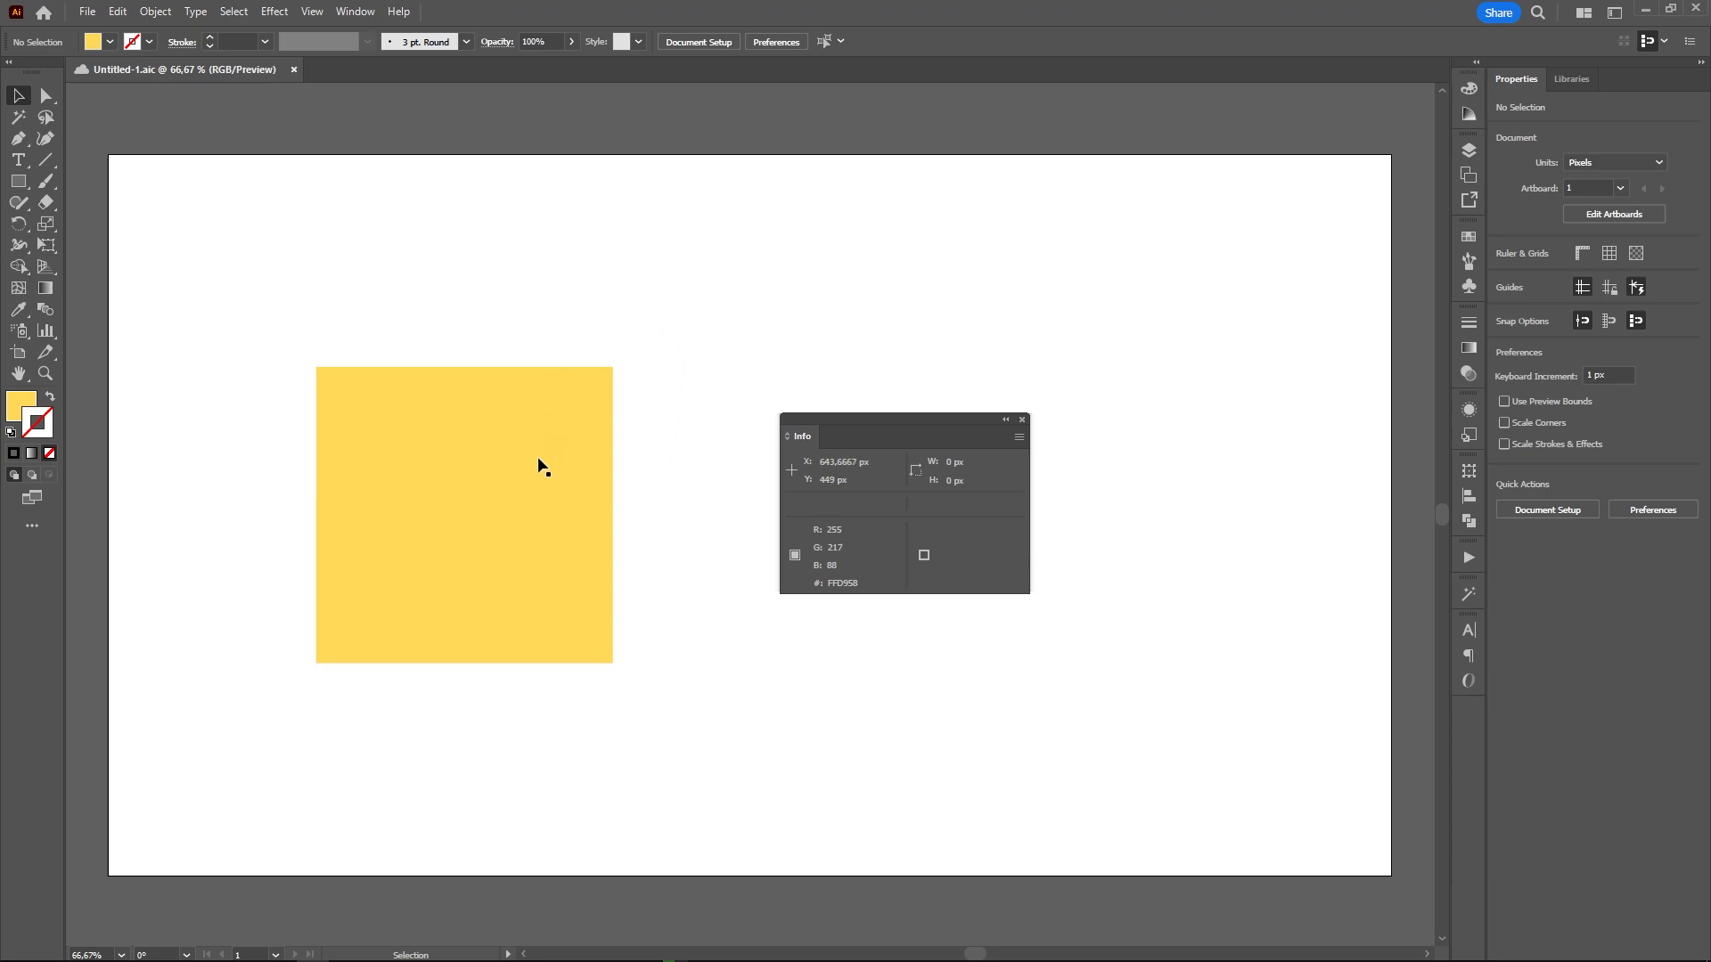
Select the yellow square and move it upward on the artboard while its Info values are displayed
left_click(557, 564)
left_click_drag(488, 606, 500, 493)
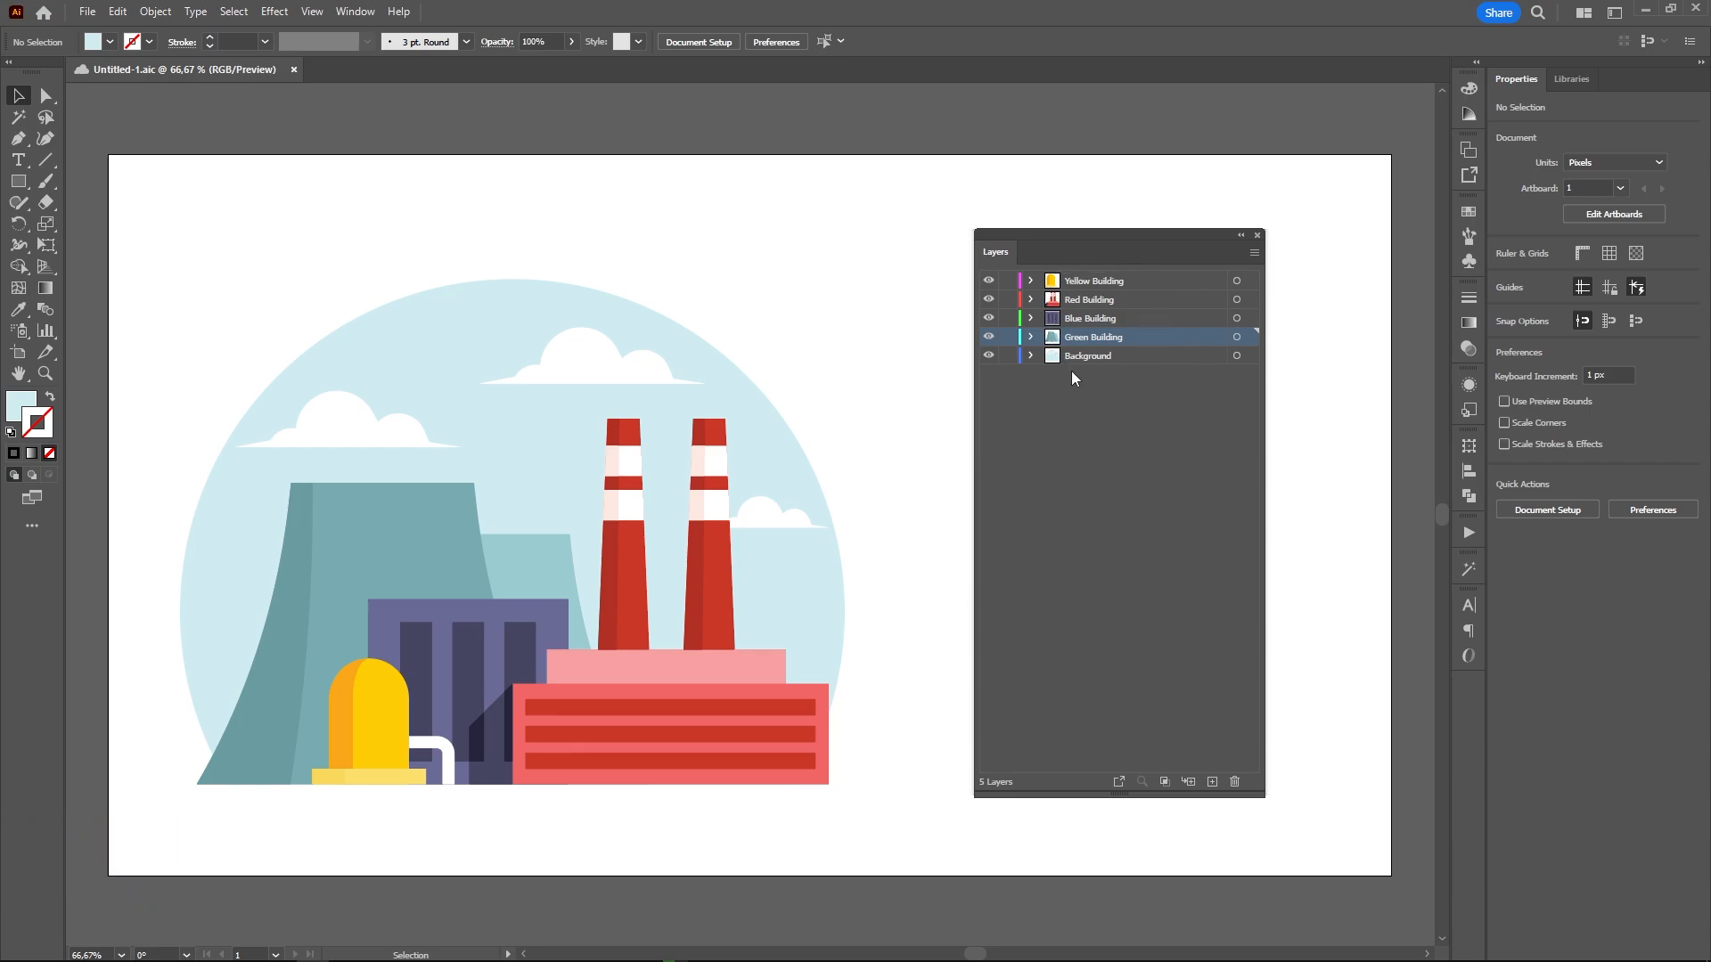
Expand the Background, Green, Blue and Red Building layers to view their contents and collapse them again
left_click(1031, 355)
left_click(1031, 337)
left_click(1031, 319)
left_click(1031, 300)
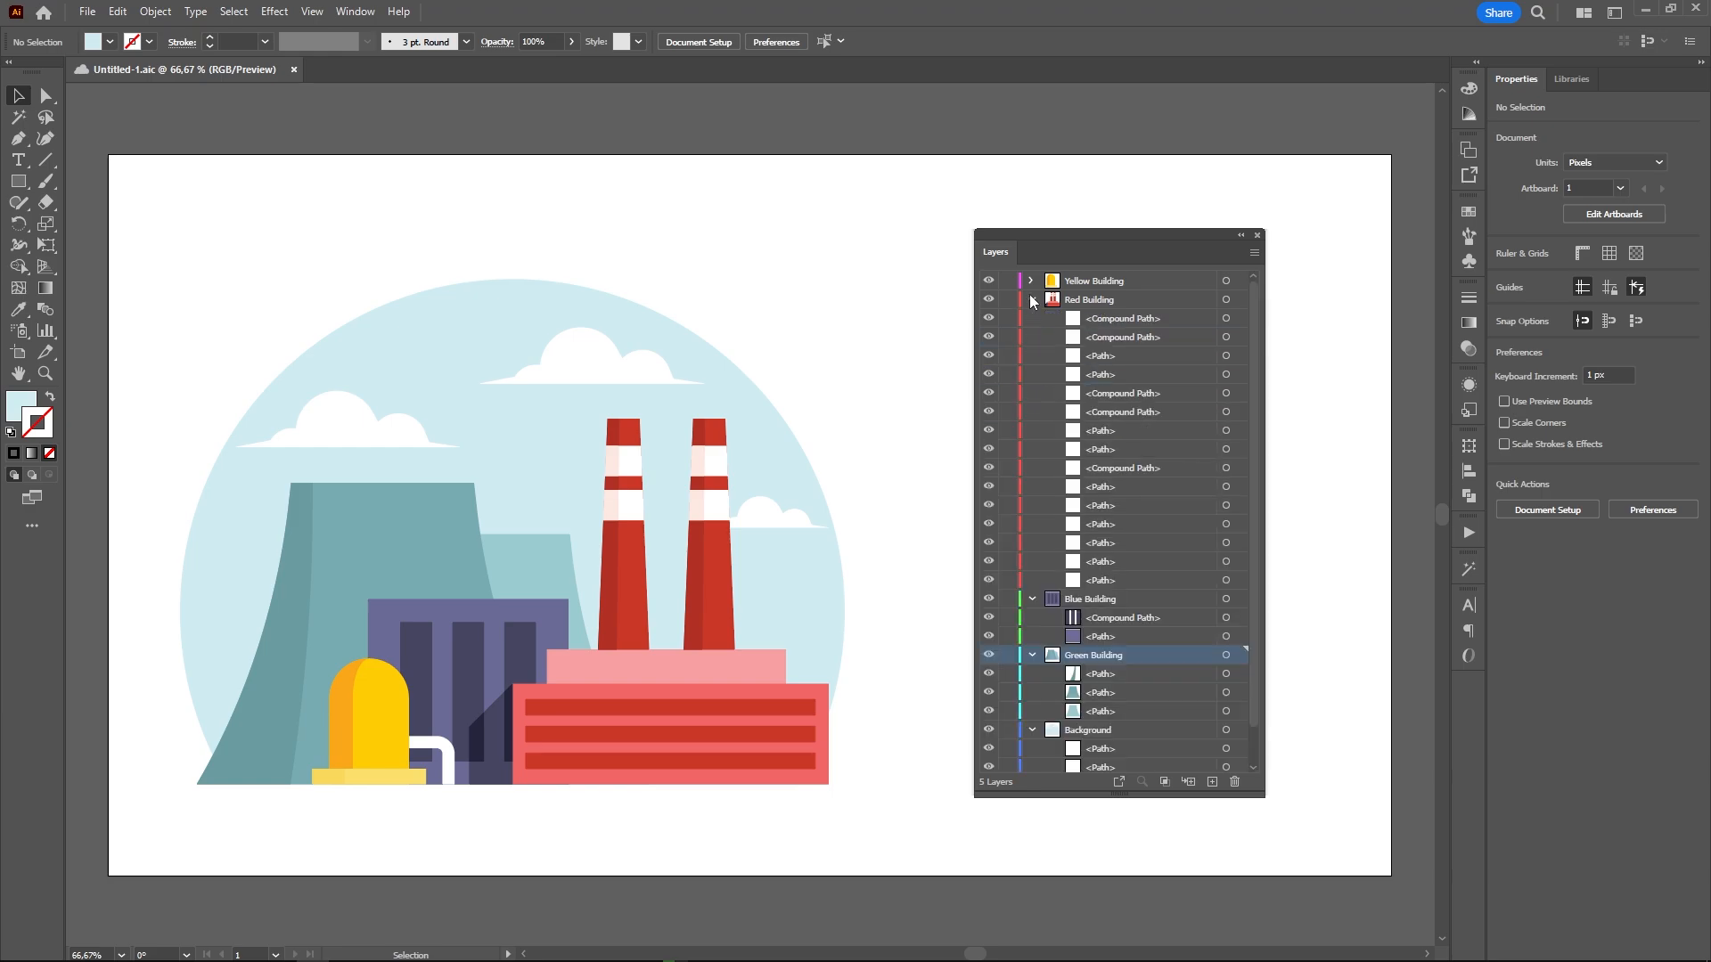
left_click(1031, 300)
left_click(1032, 317)
left_click(1032, 337)
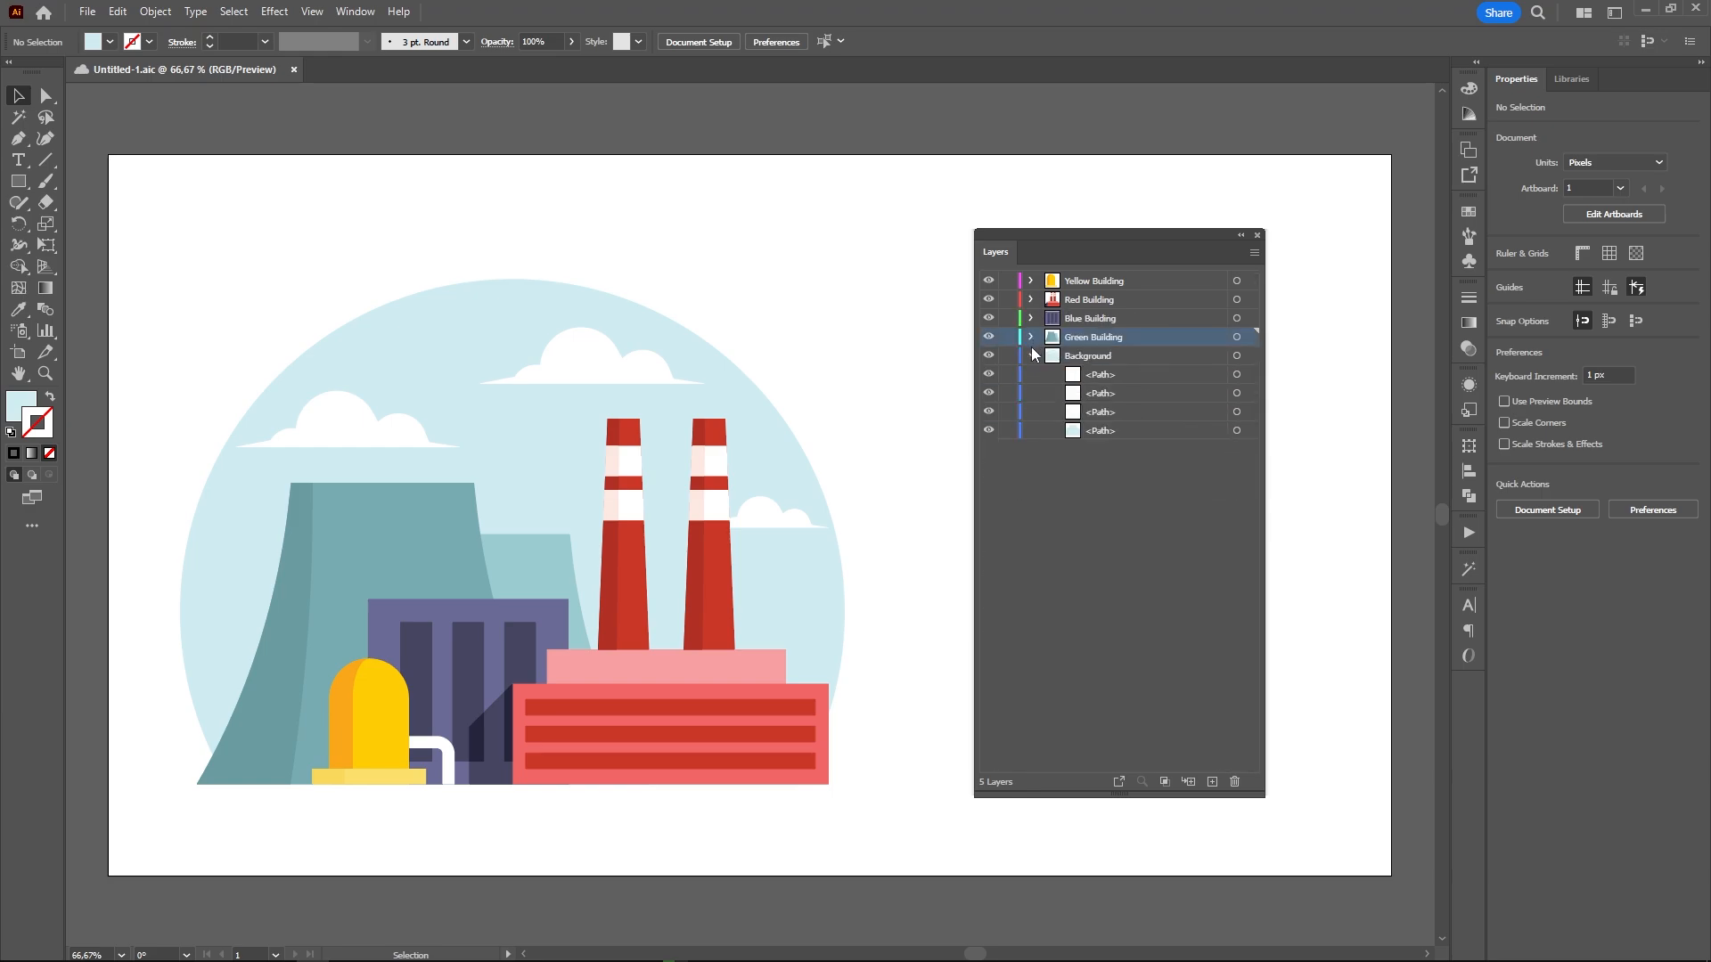
left_click(1031, 355)
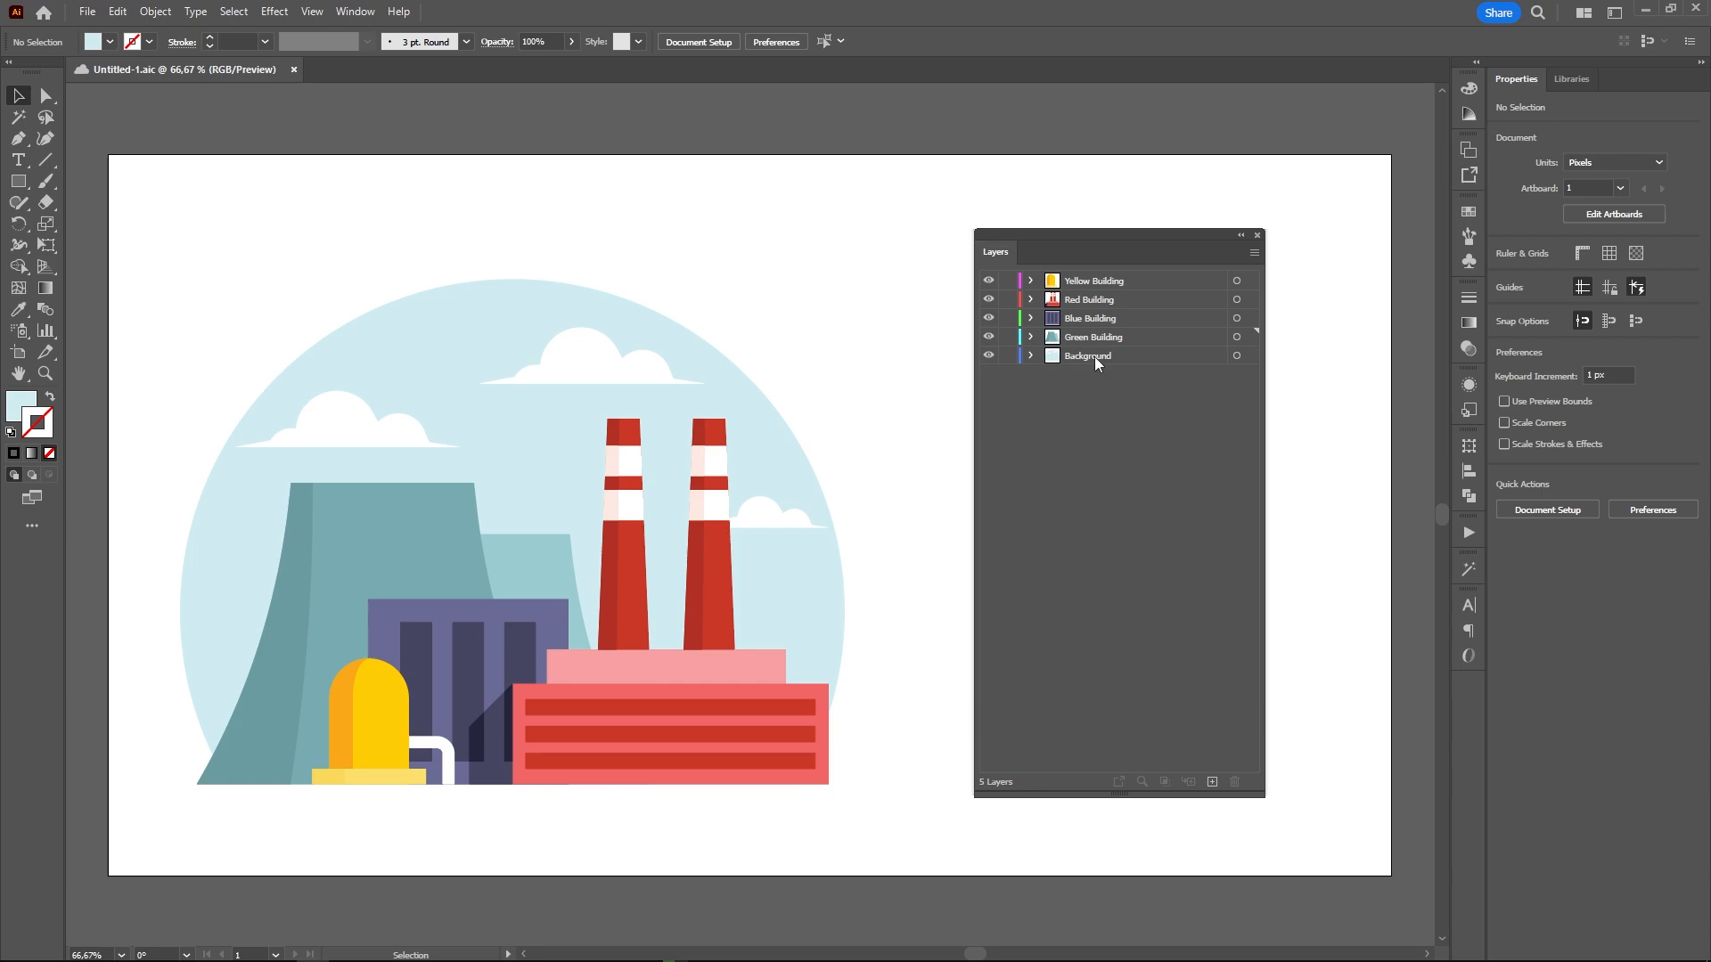
Move the Background layer above all other layers and back beneath the Green Building layer
left_click_drag(1089, 356, 1099, 271)
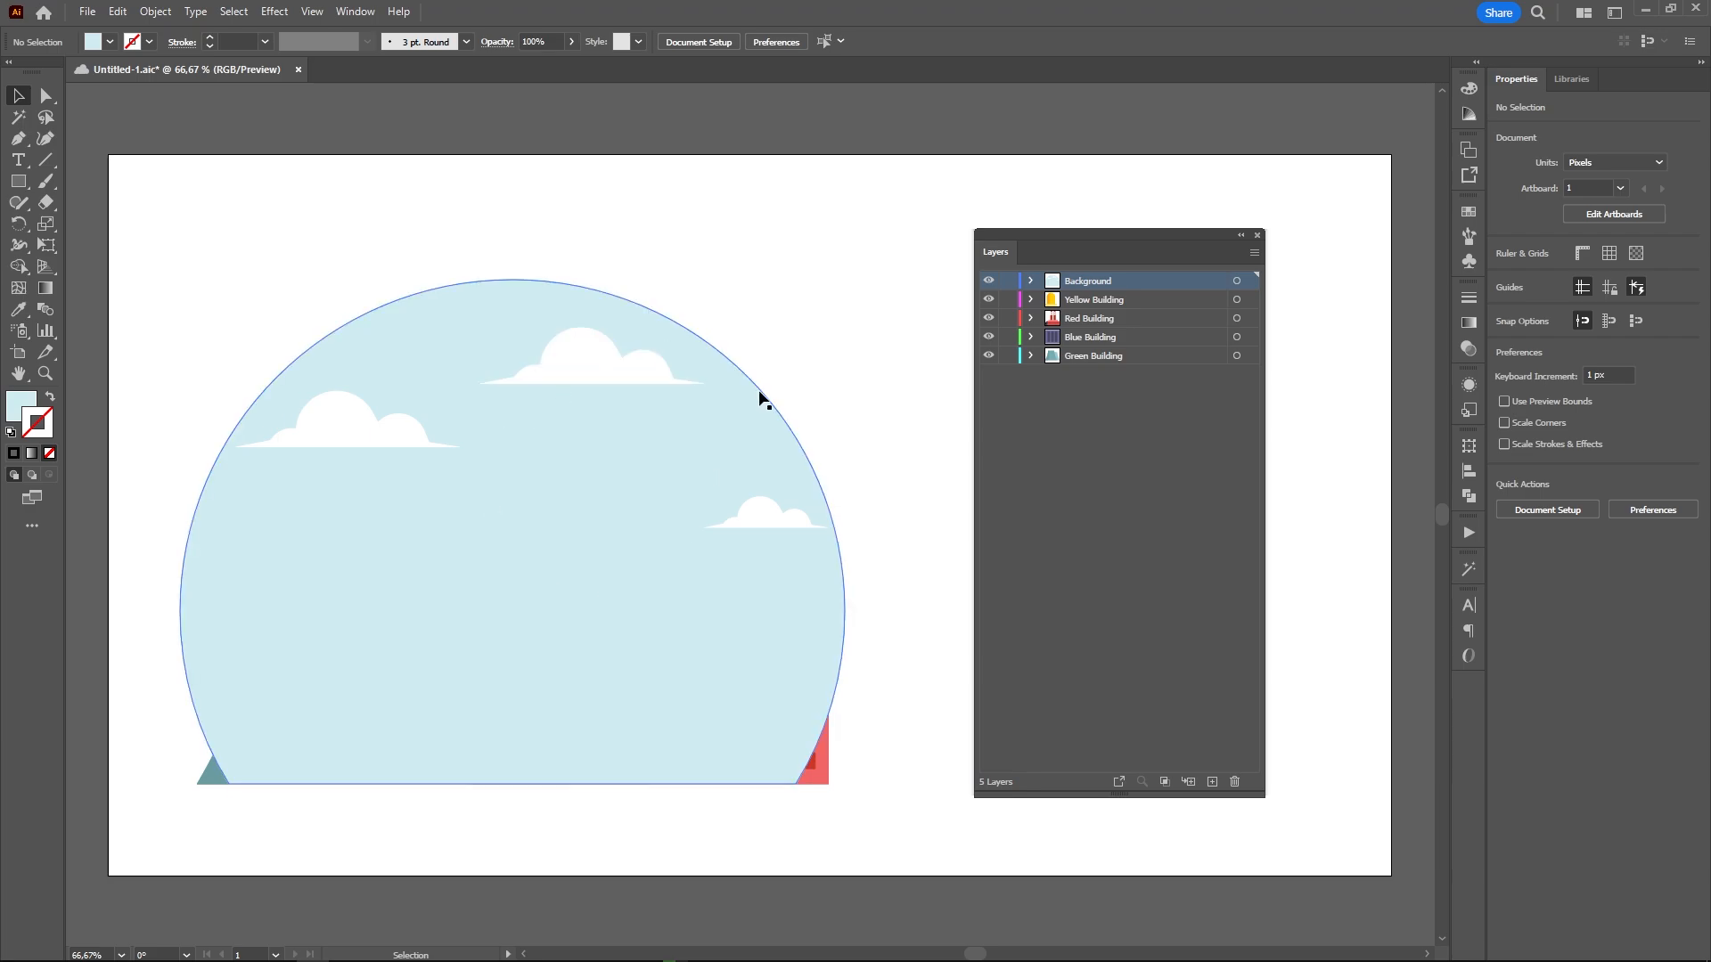
left_click_drag(1093, 280, 1084, 366)
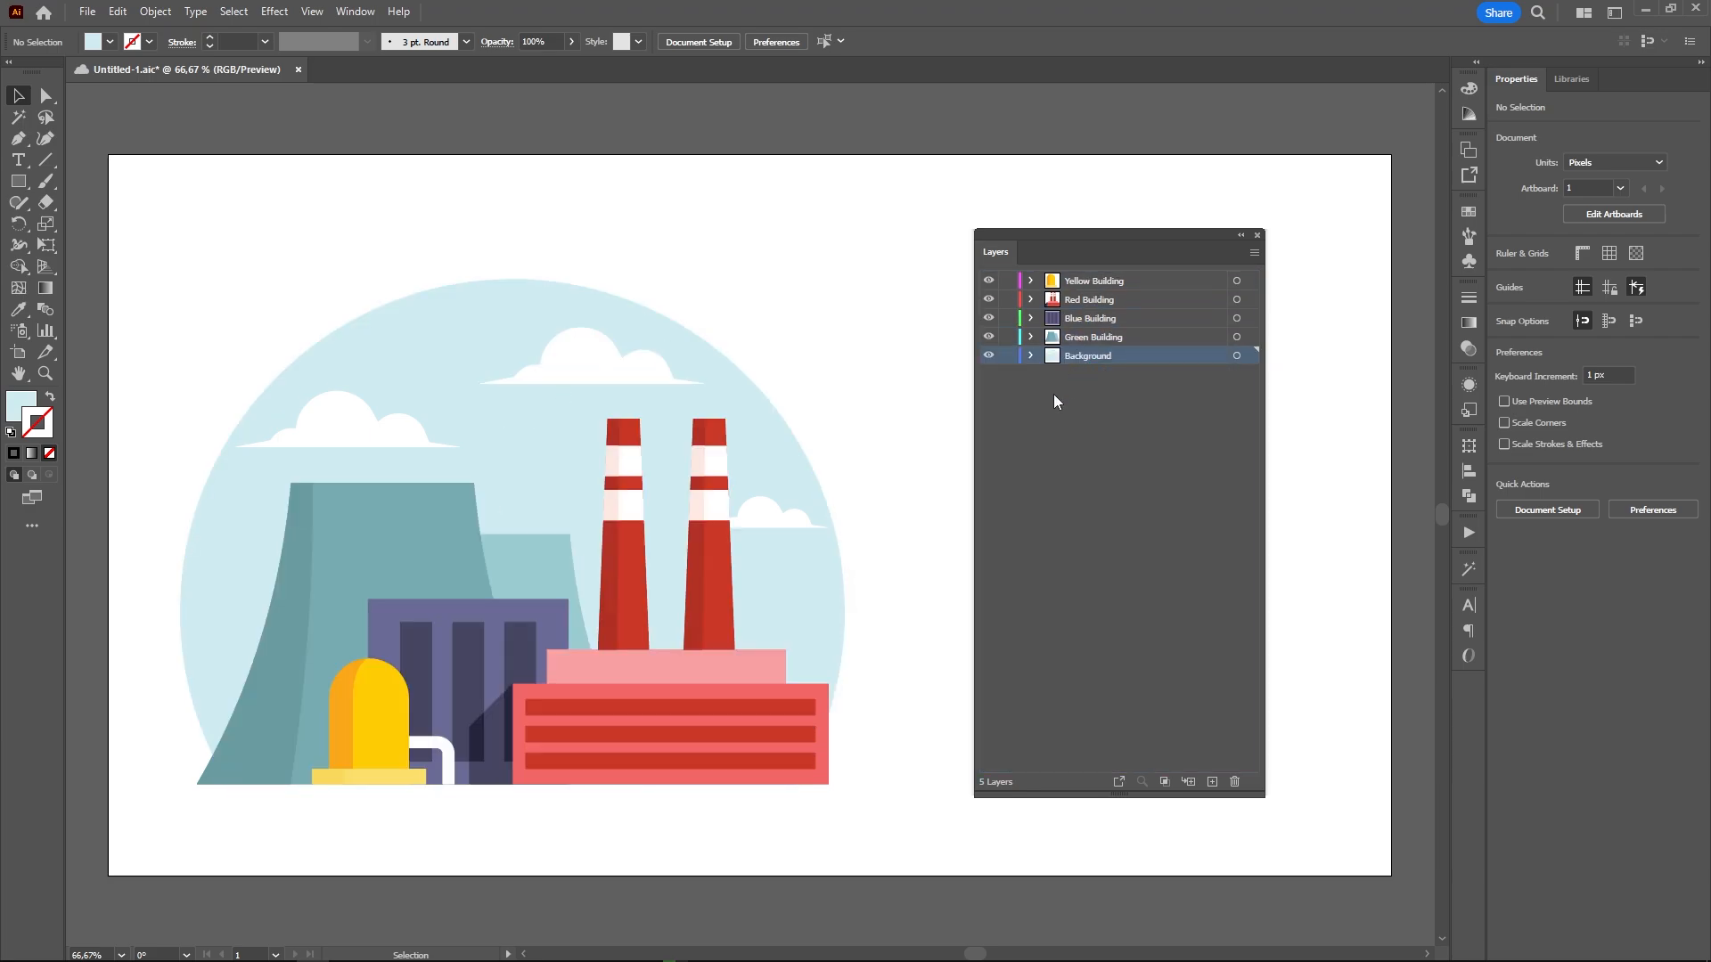
left_click(1051, 429)
Examine the name and the available layer colors in the Red Building layer's options
double_click(1053, 303)
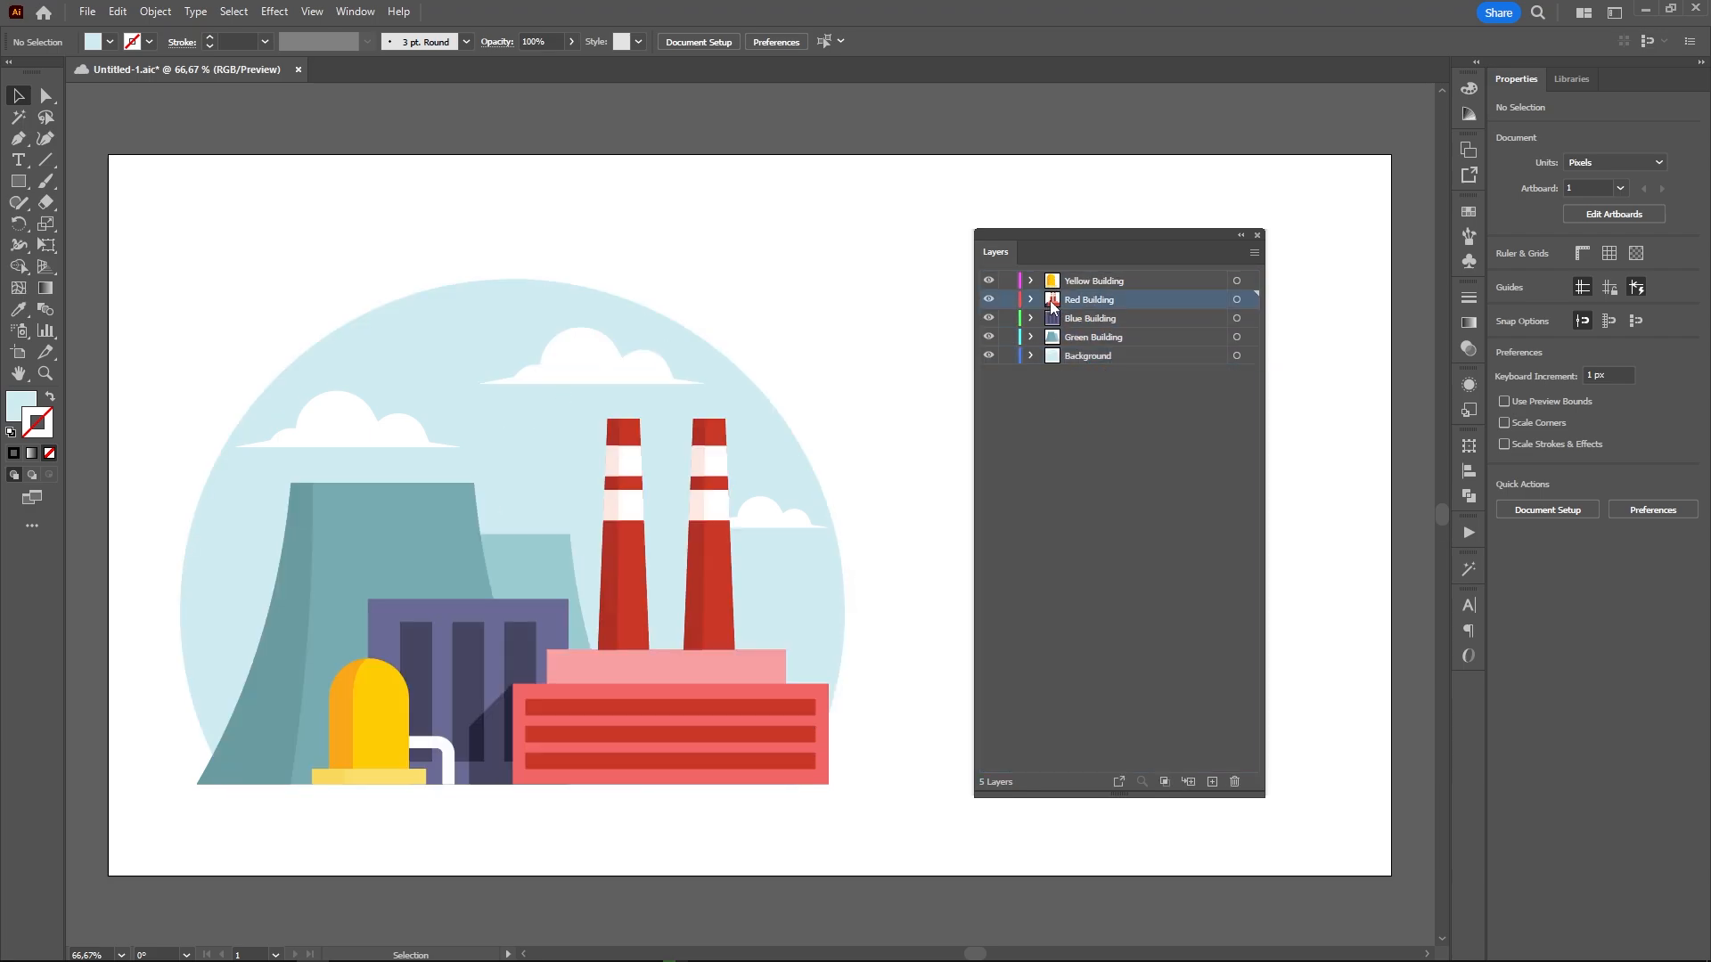
left_click(1155, 433)
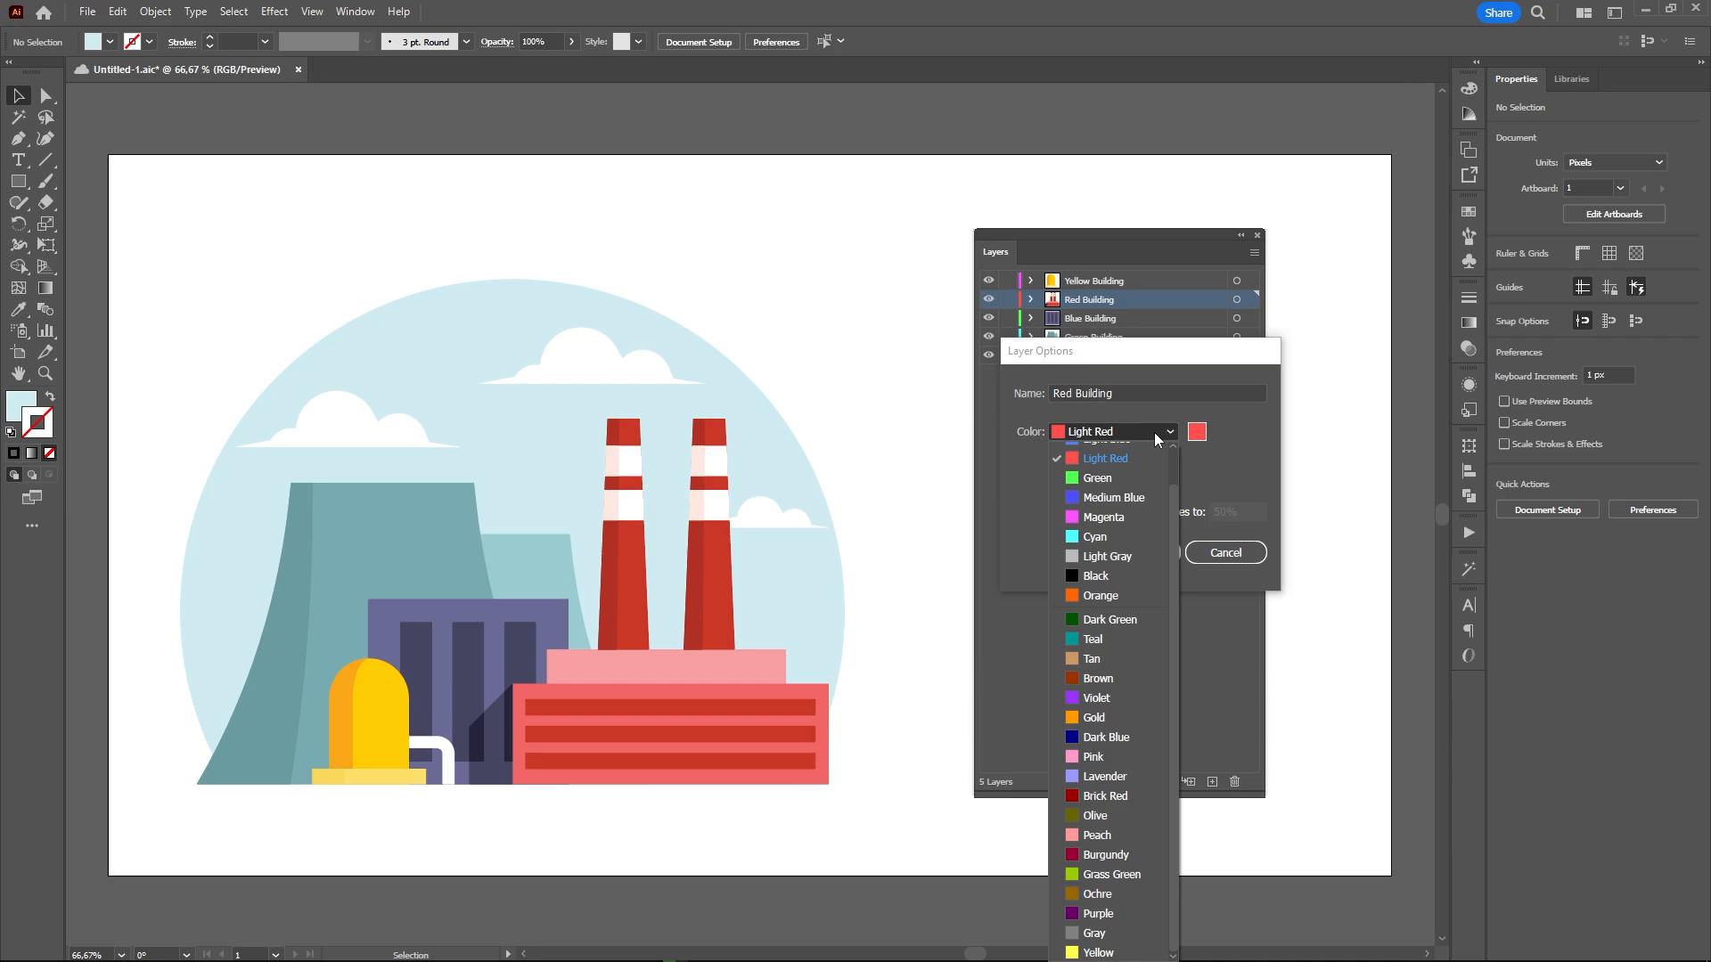
left_click(1155, 433)
left_click(1127, 554)
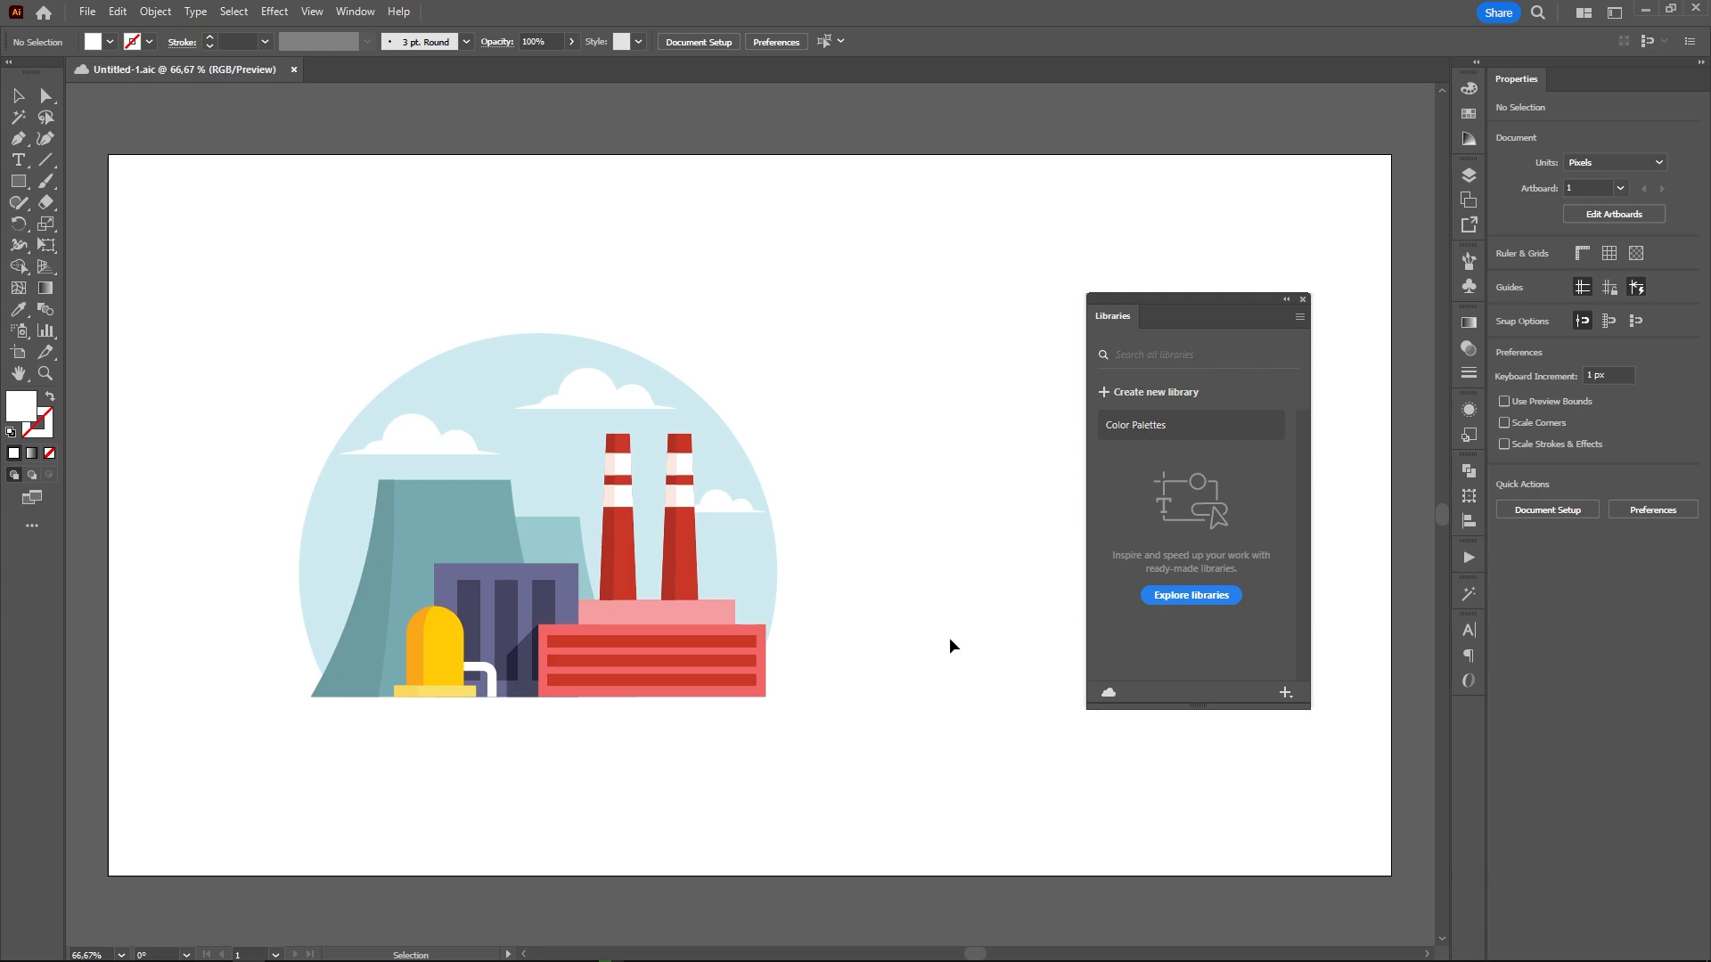
View the palettes stored in the Color Palettes library and return to the library list
left_click(1242, 431)
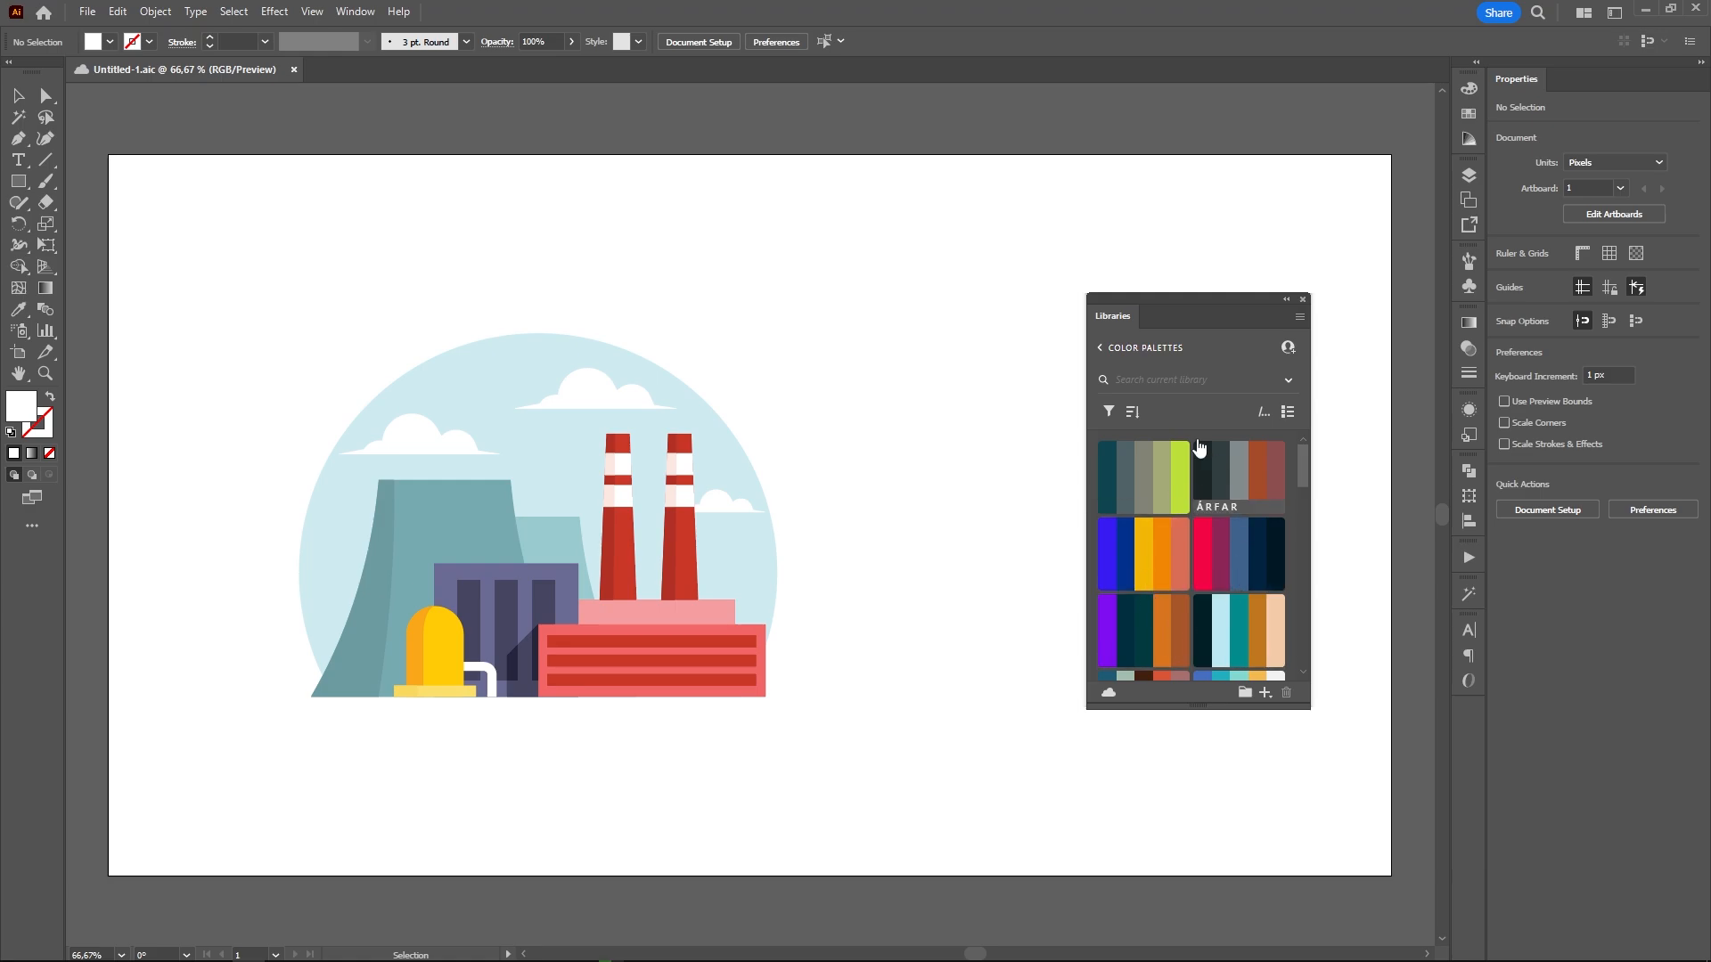
left_click(1102, 349)
Create a new library named Library and add the factory artwork to it
left_click(1156, 394)
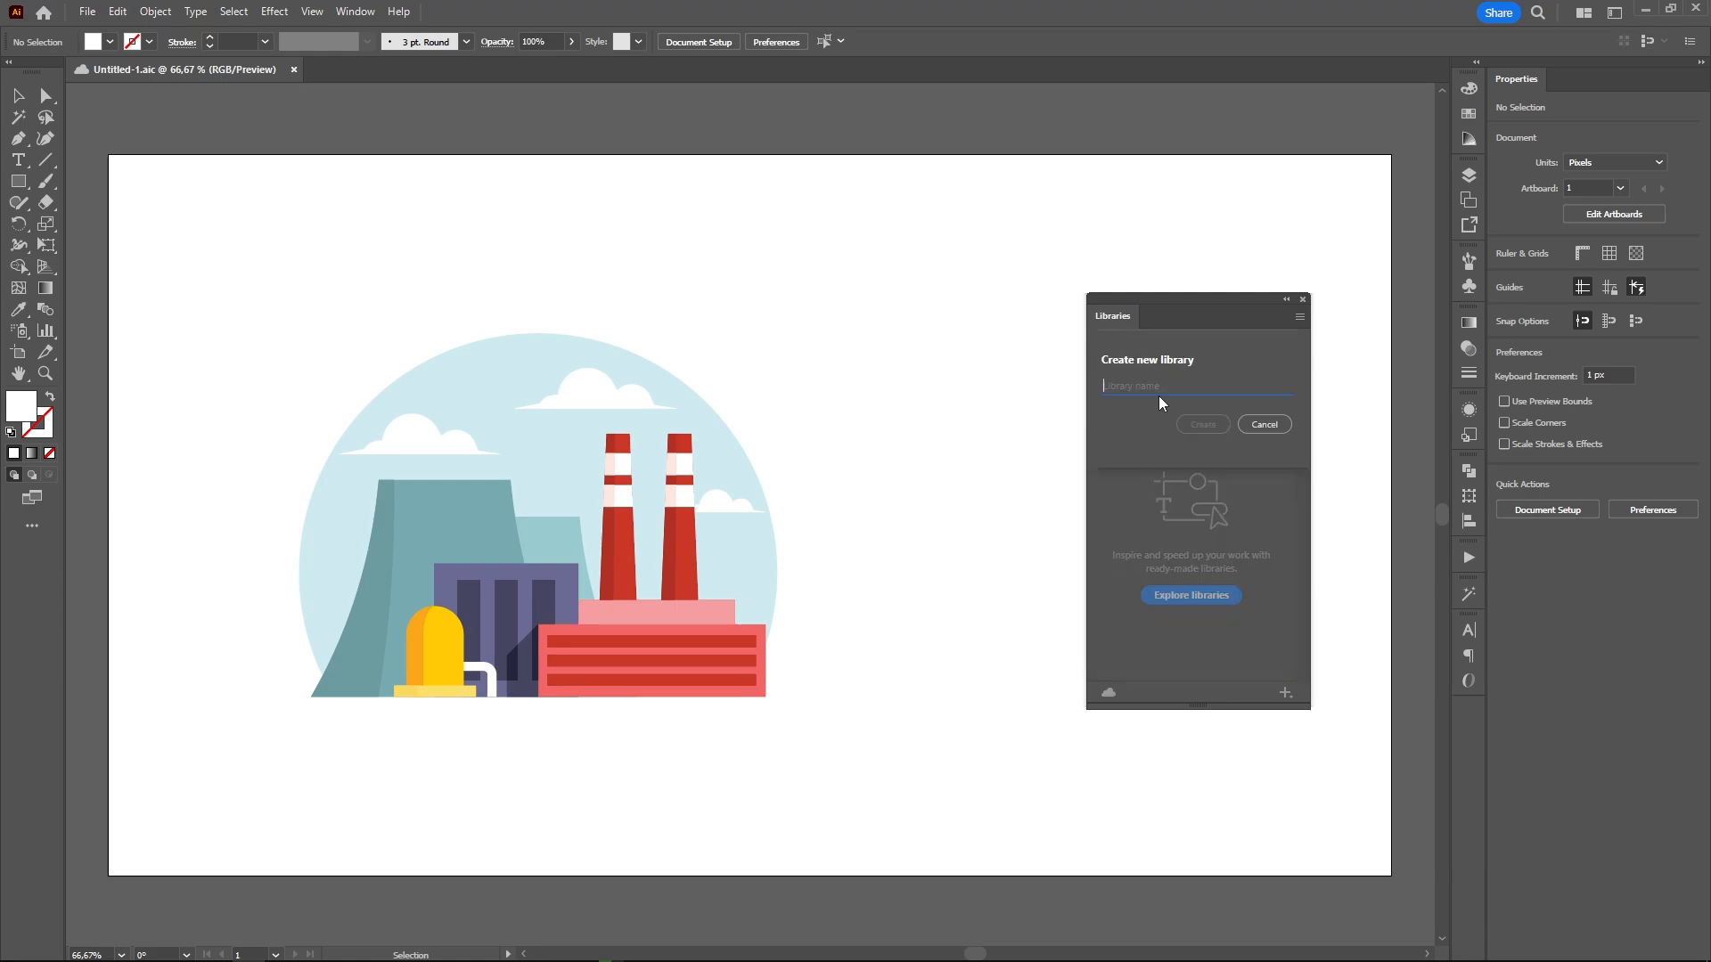
type("Library")
key("Return")
left_click_drag(570, 536, 1215, 538)
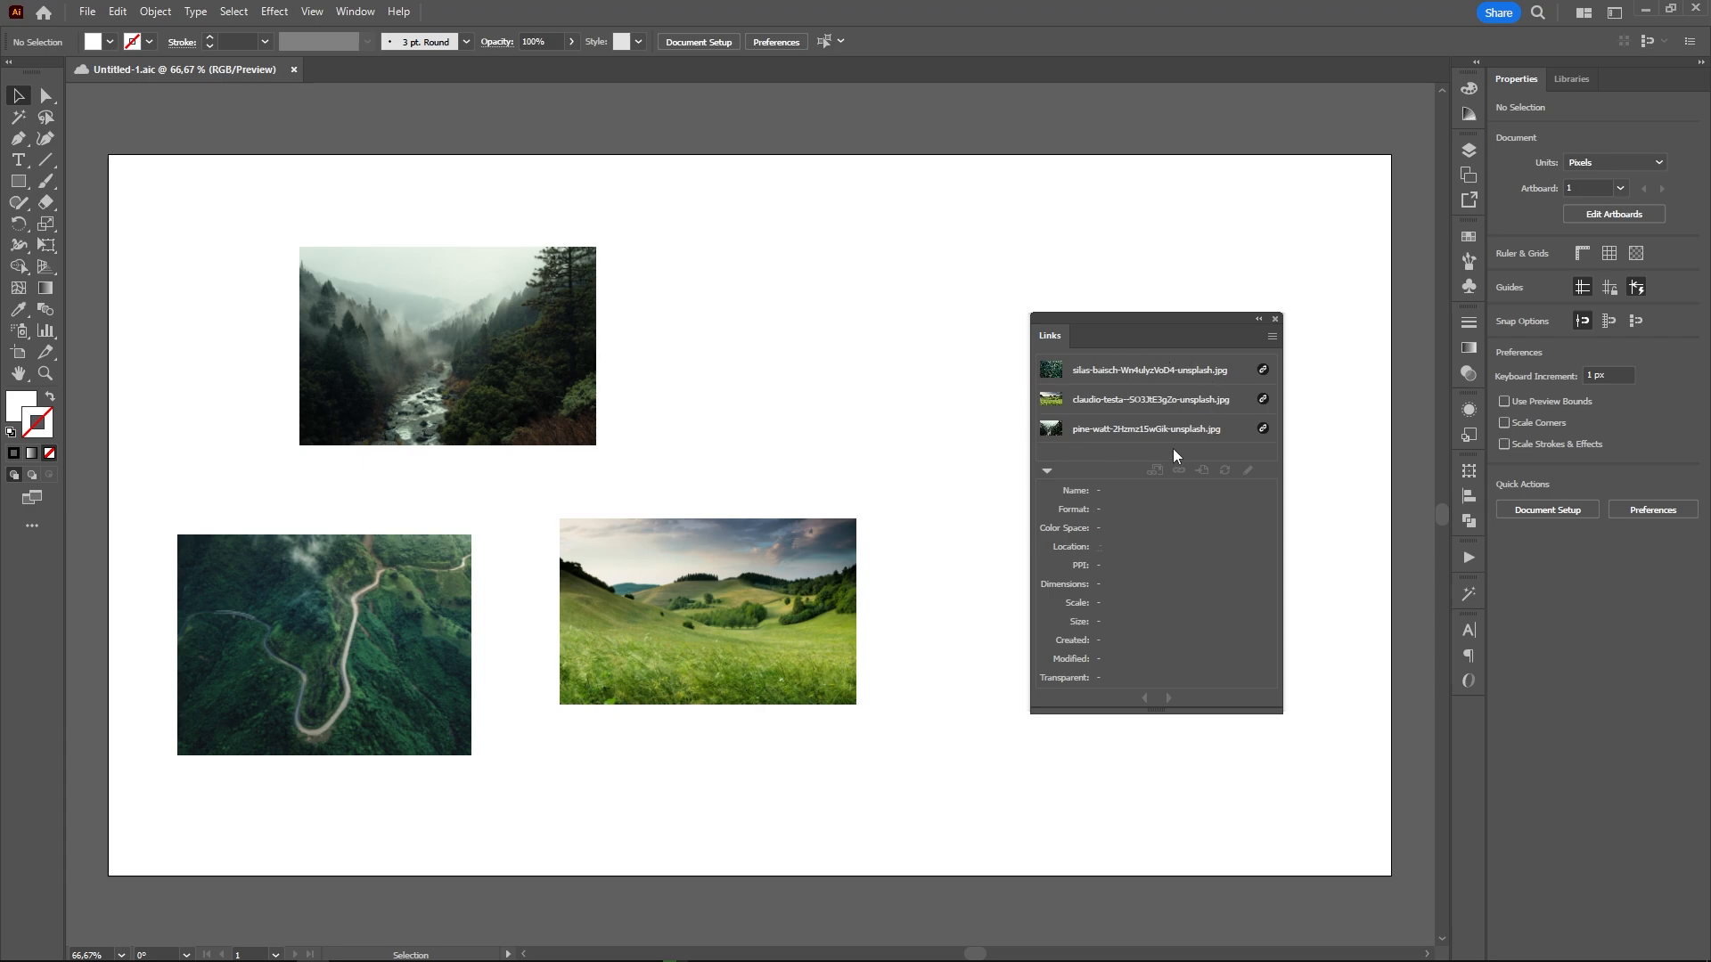
Examine the link details of the winding road, green field and misty forest images
left_click(580, 637)
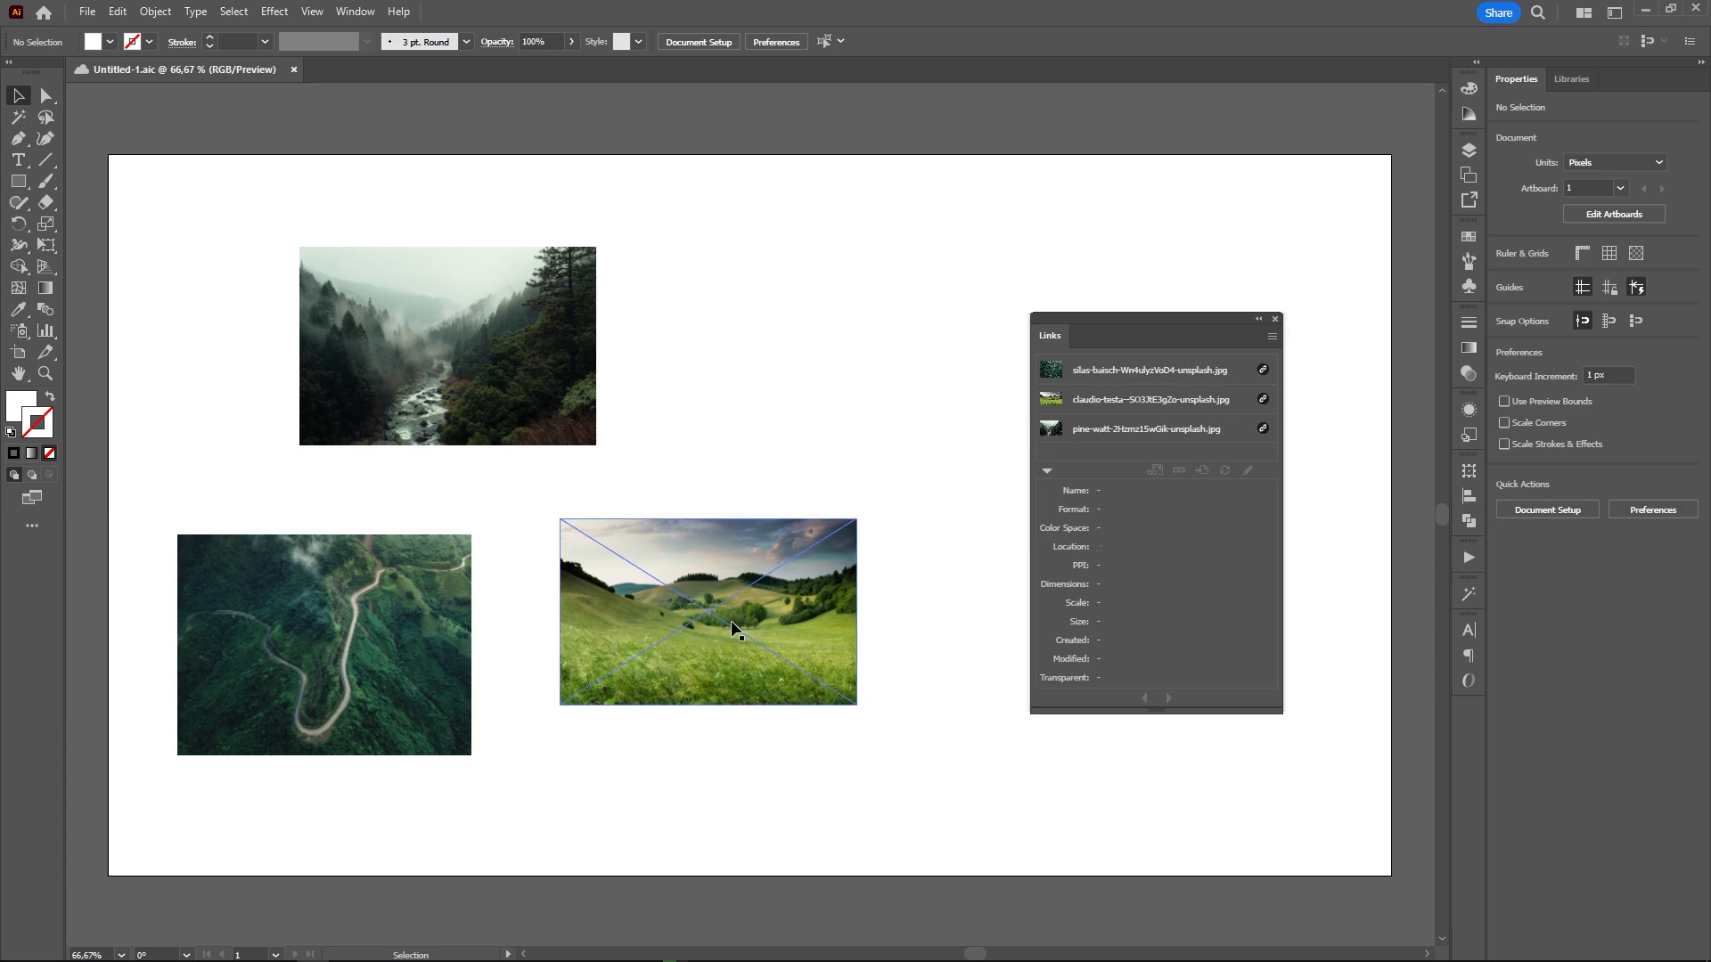
left_click(446, 643)
left_click(716, 411)
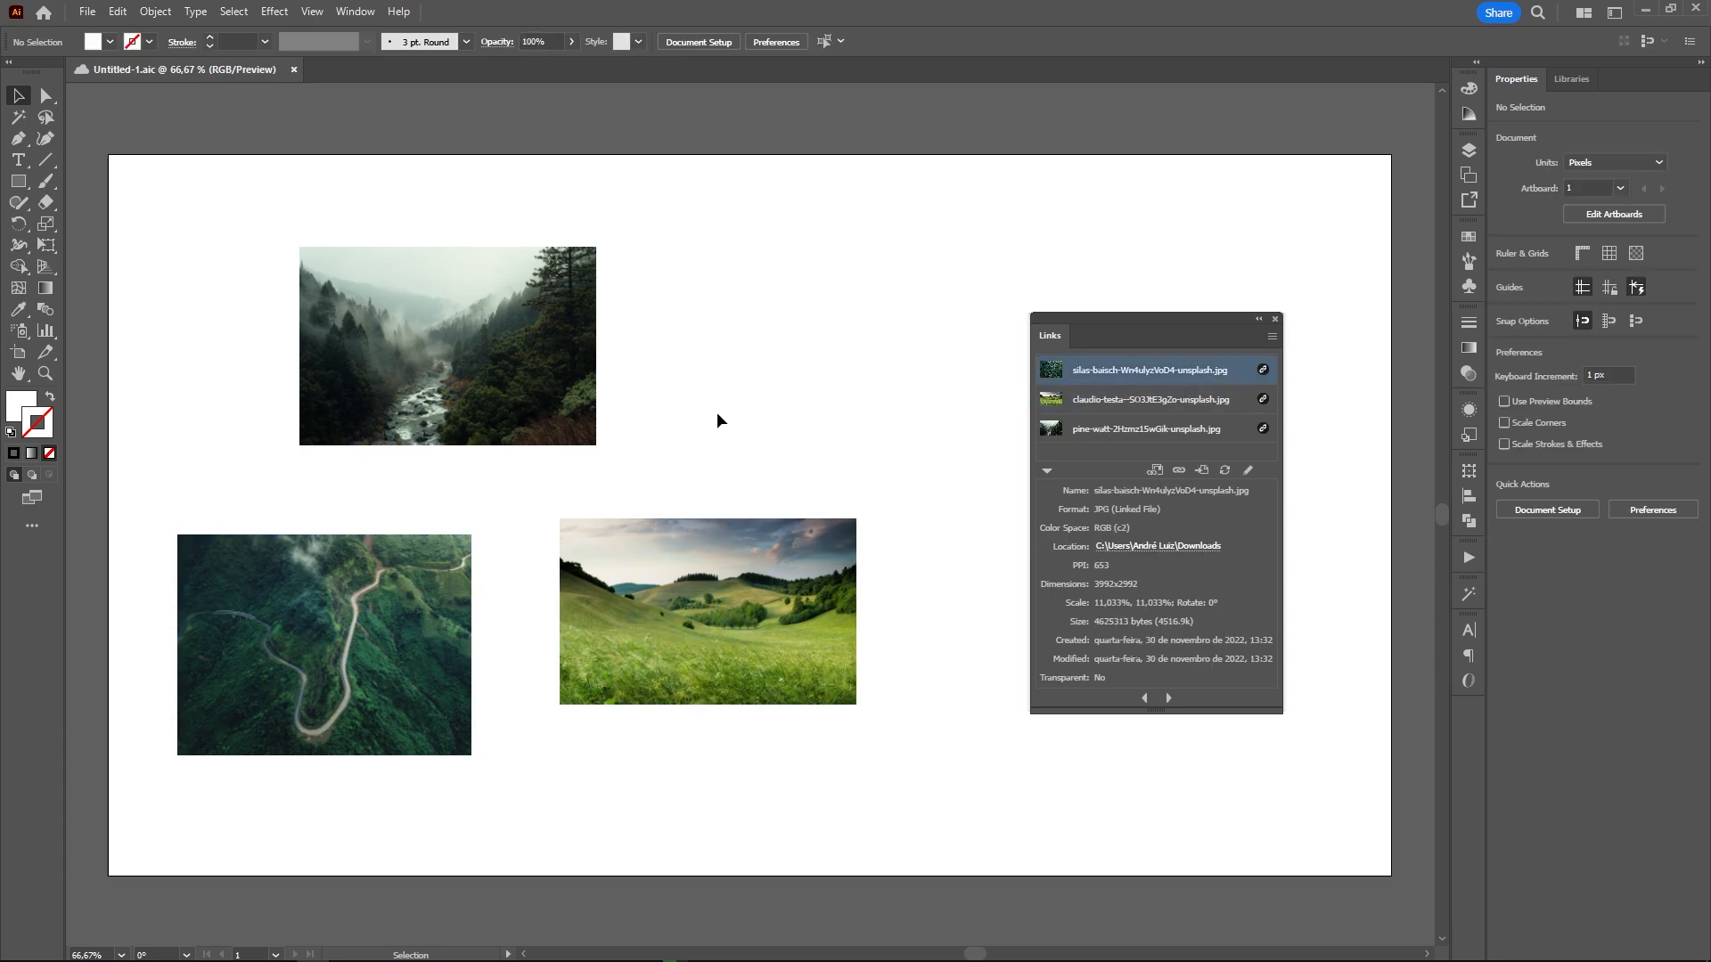
left_click(1082, 373)
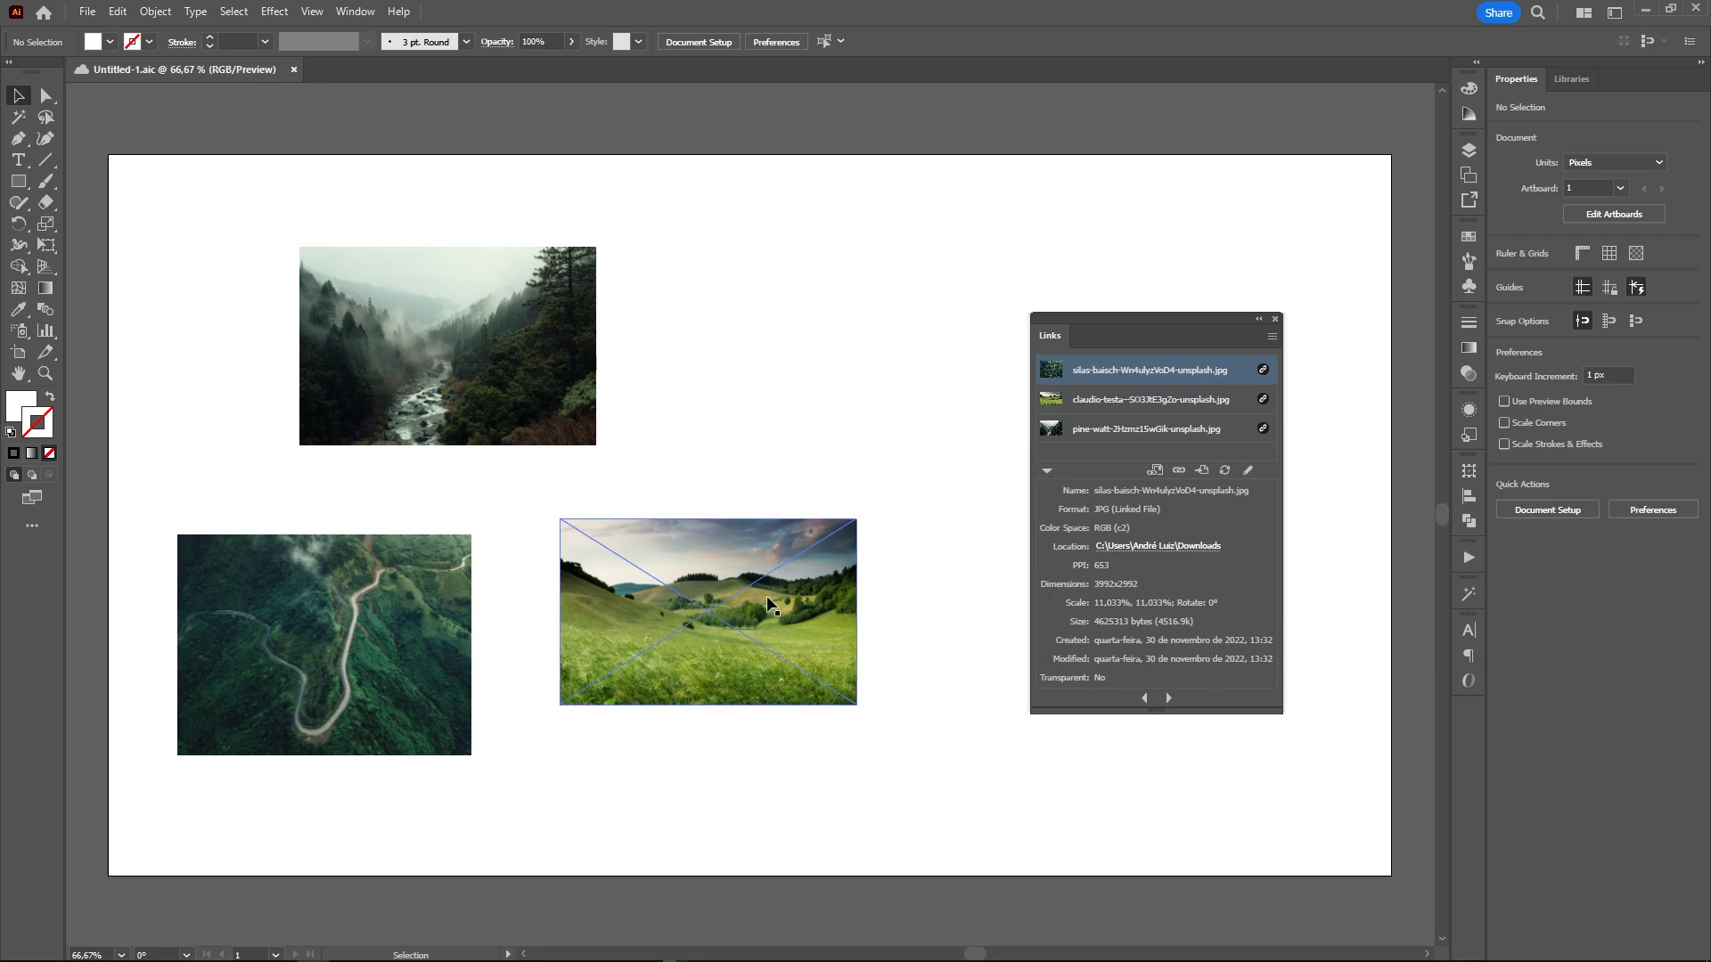
left_click(784, 571)
left_click(527, 405)
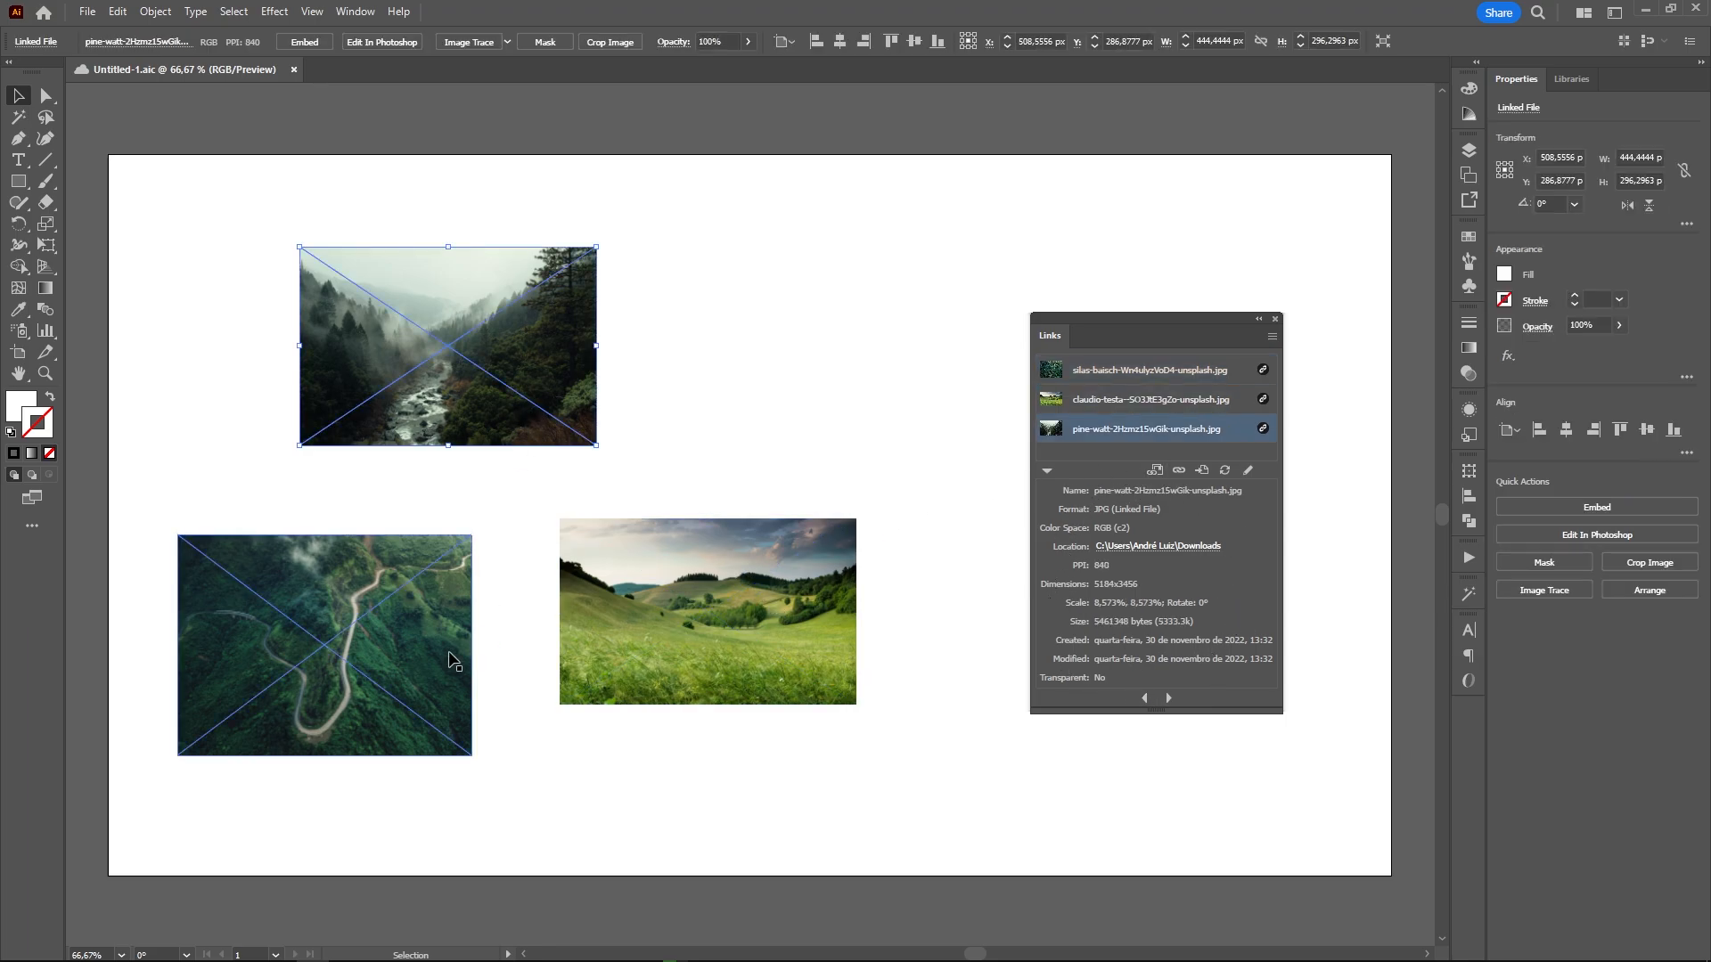
left_click(406, 659)
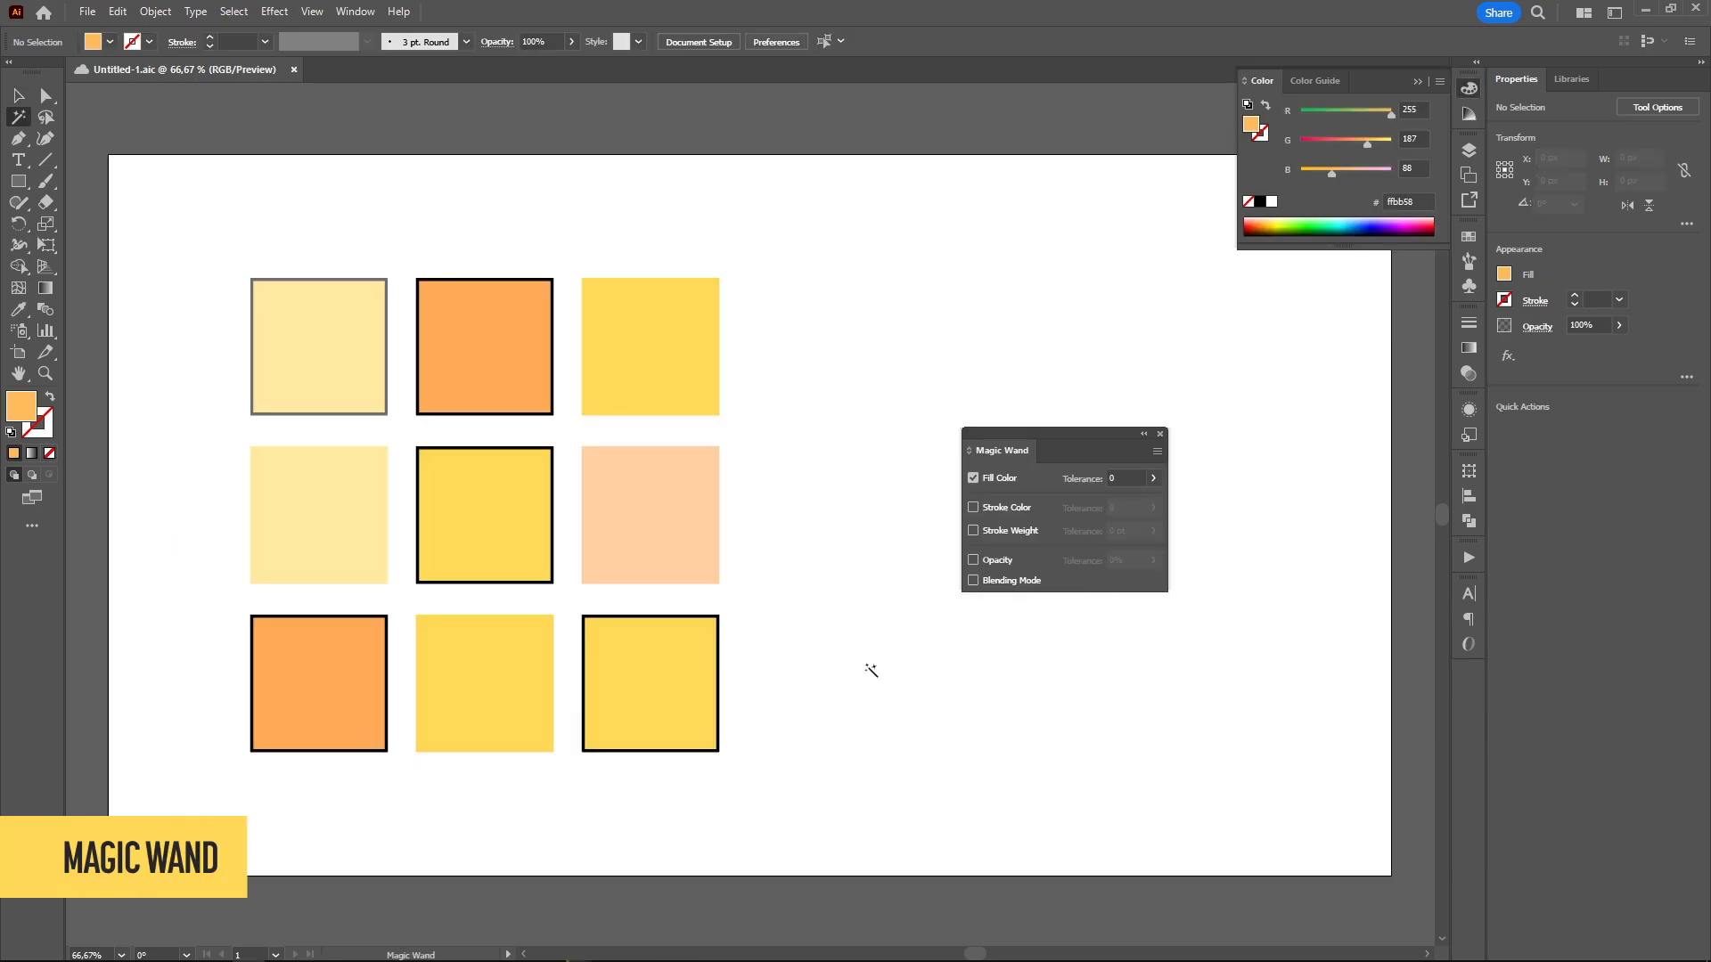
Select all squares sharing the yellow fill with the Magic Wand, matching by Fill Color with tolerance 0
left_click(972, 479)
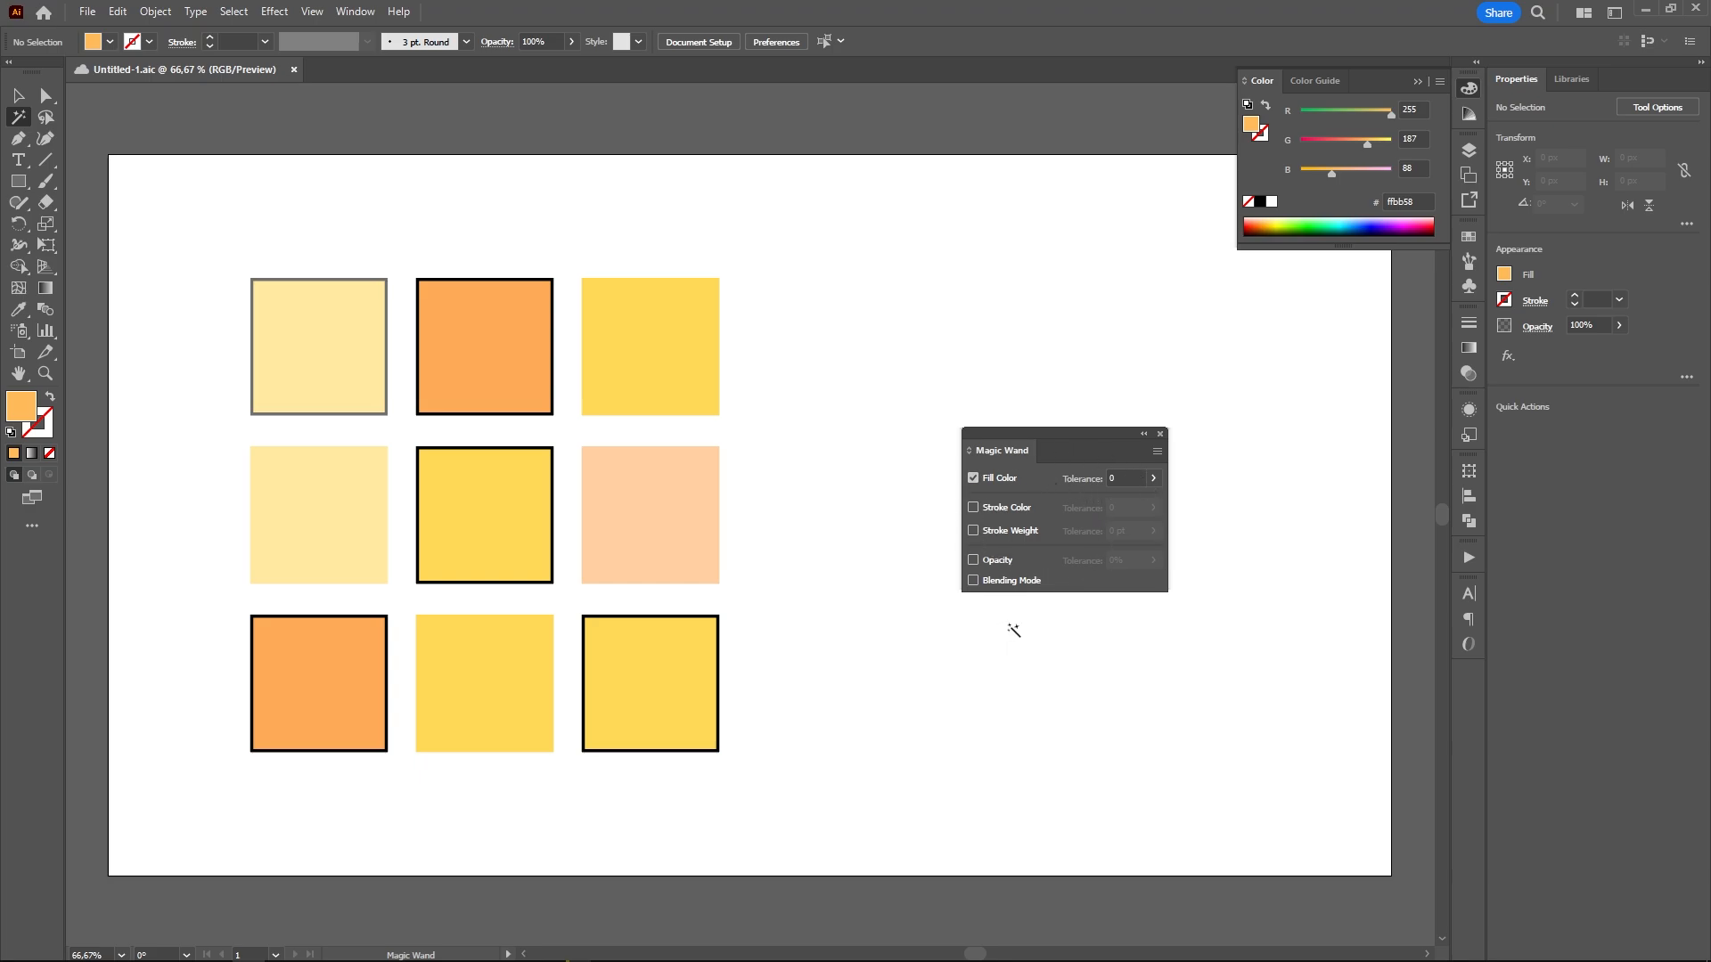
left_click(707, 378)
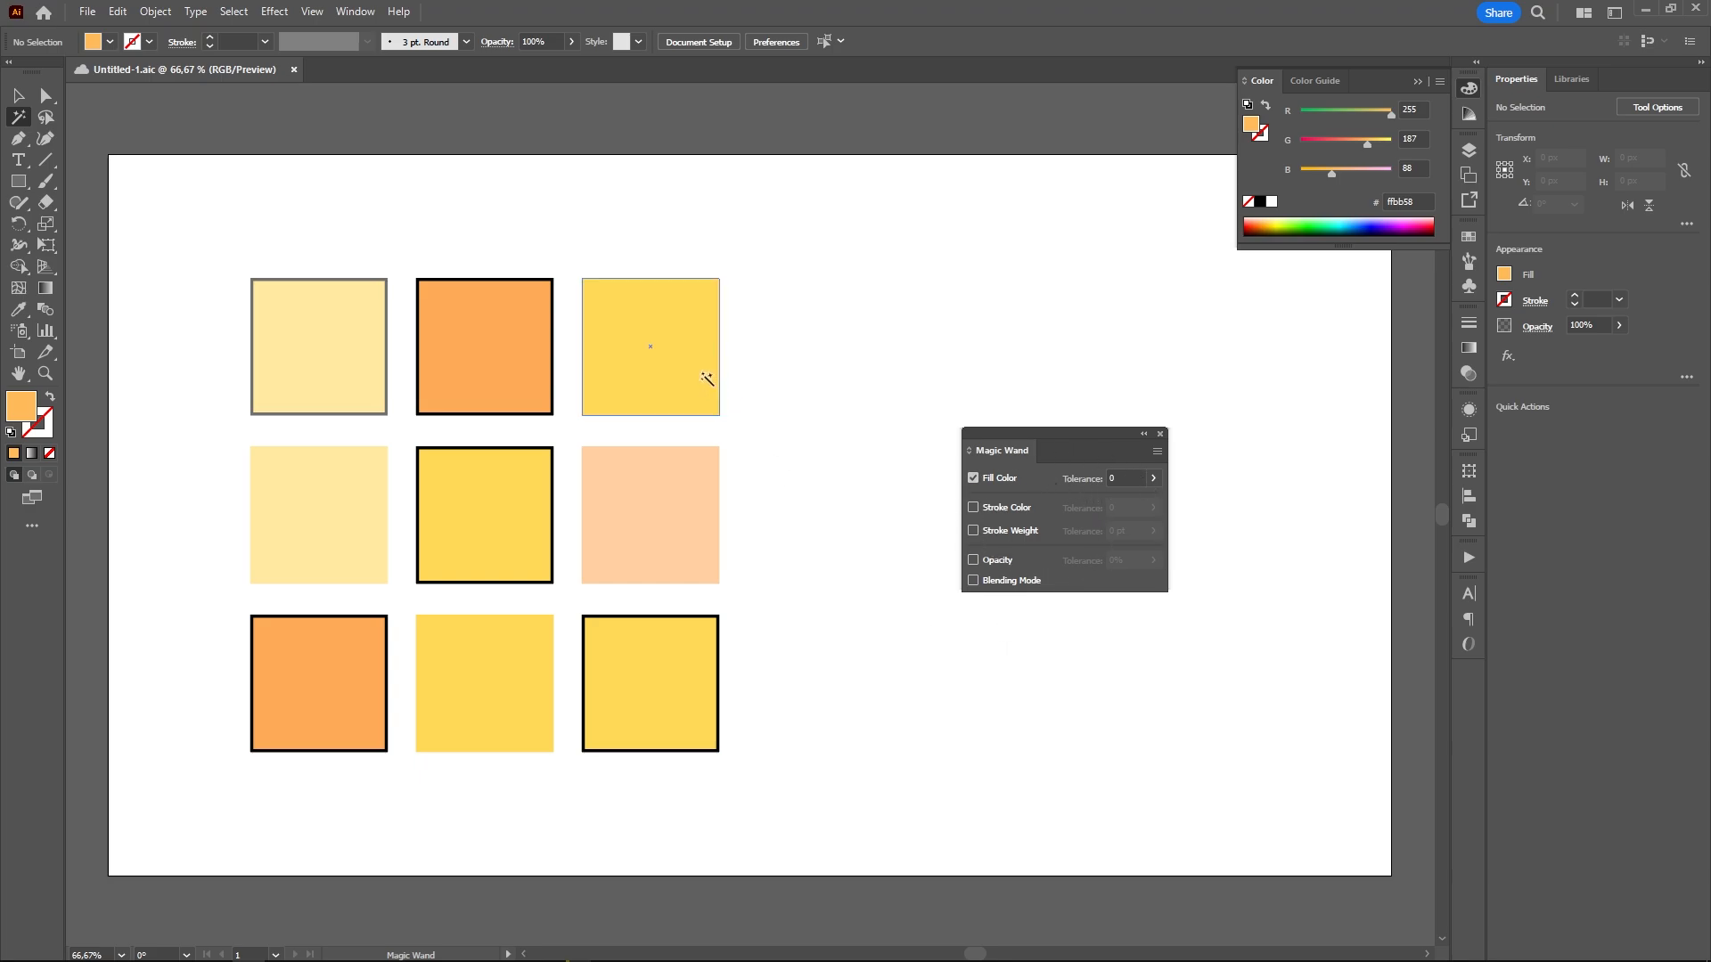
left_click(707, 379)
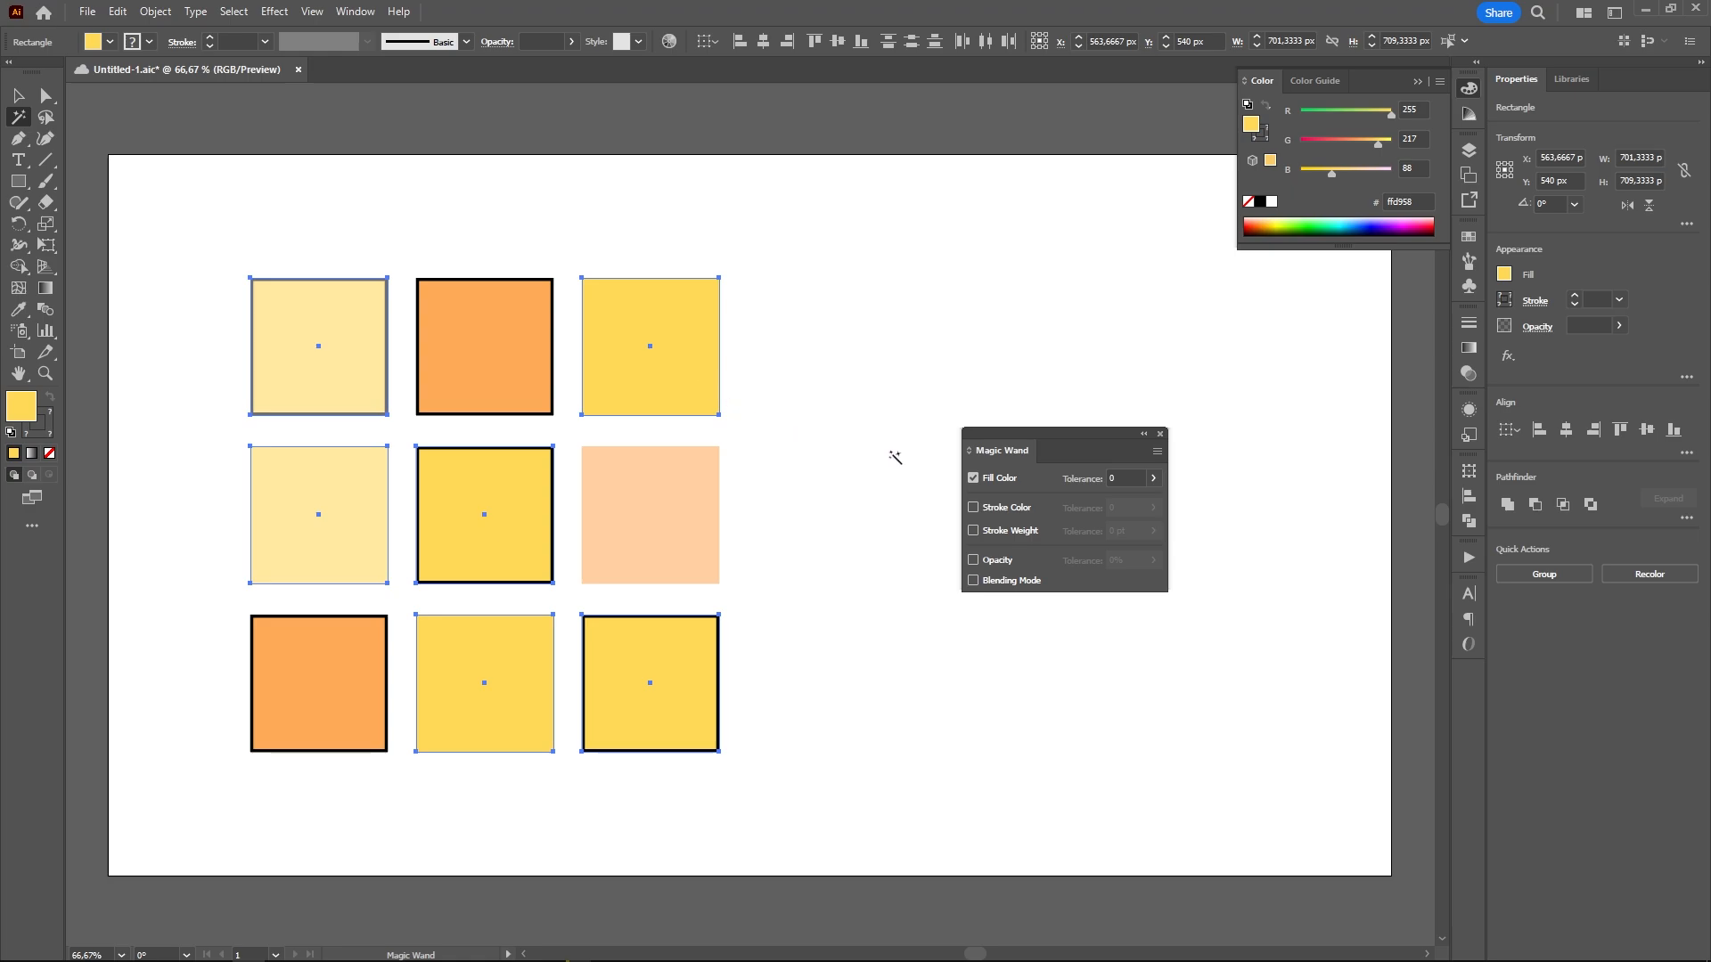
Match the Magic Wand by Stroke Color only, with tolerance 0, and select all black-outlined squares
left_click(973, 478)
left_click(973, 507)
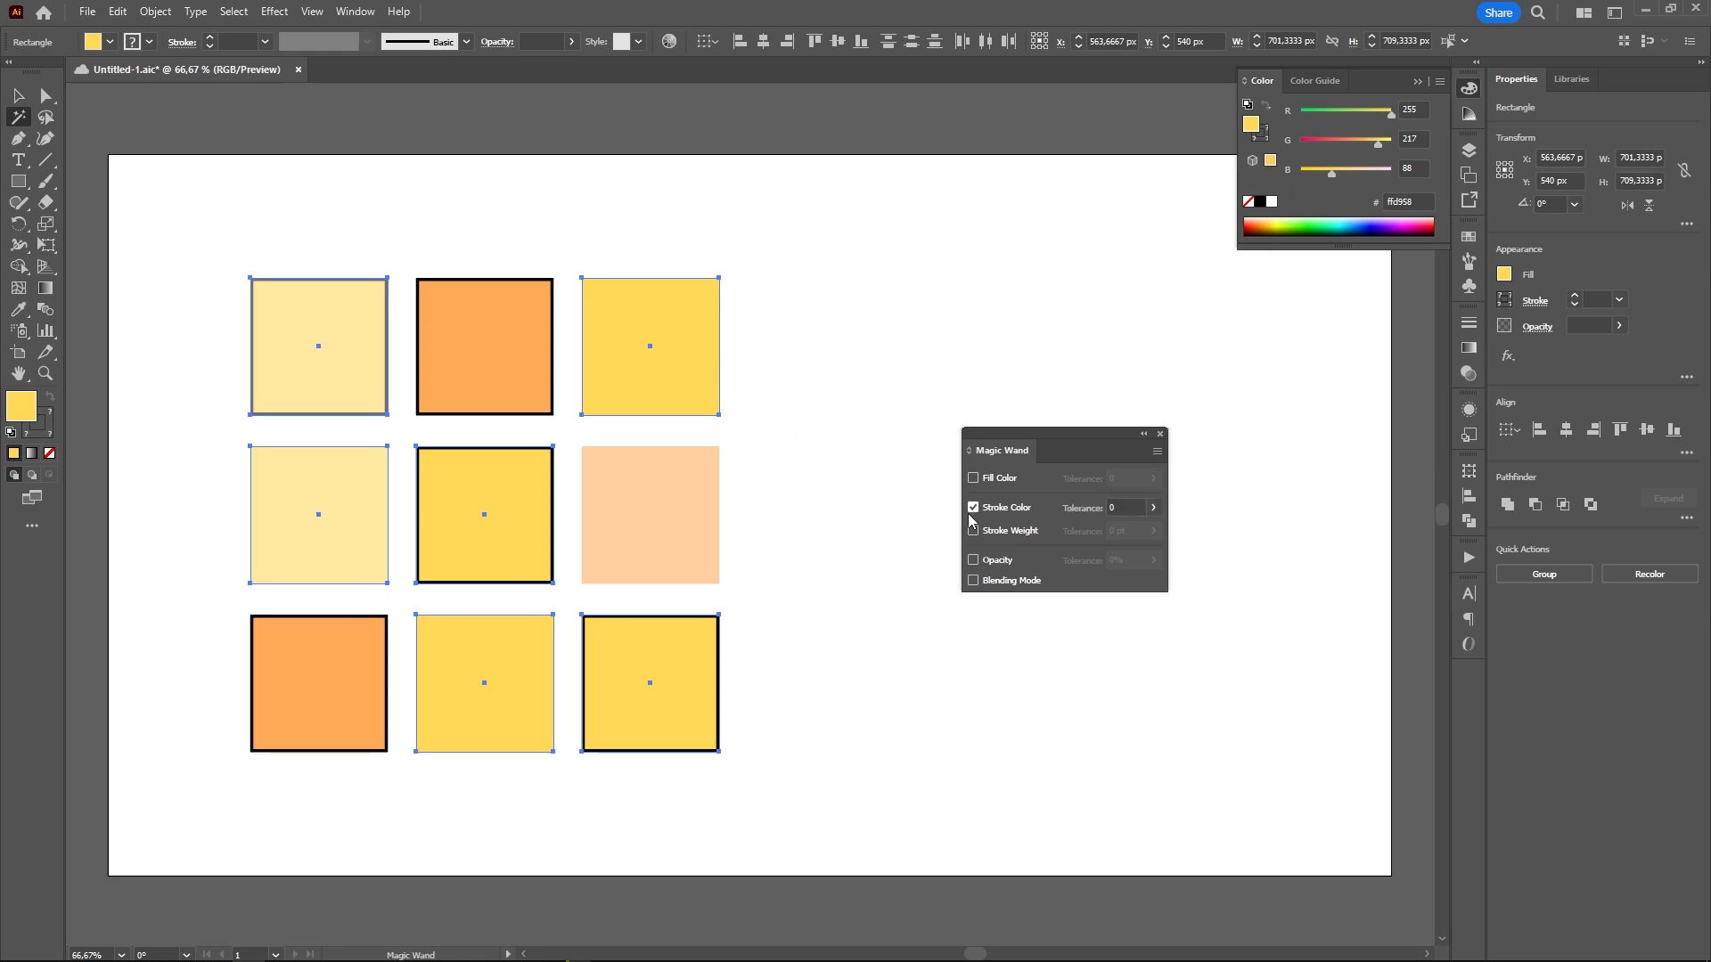
left_click(537, 388)
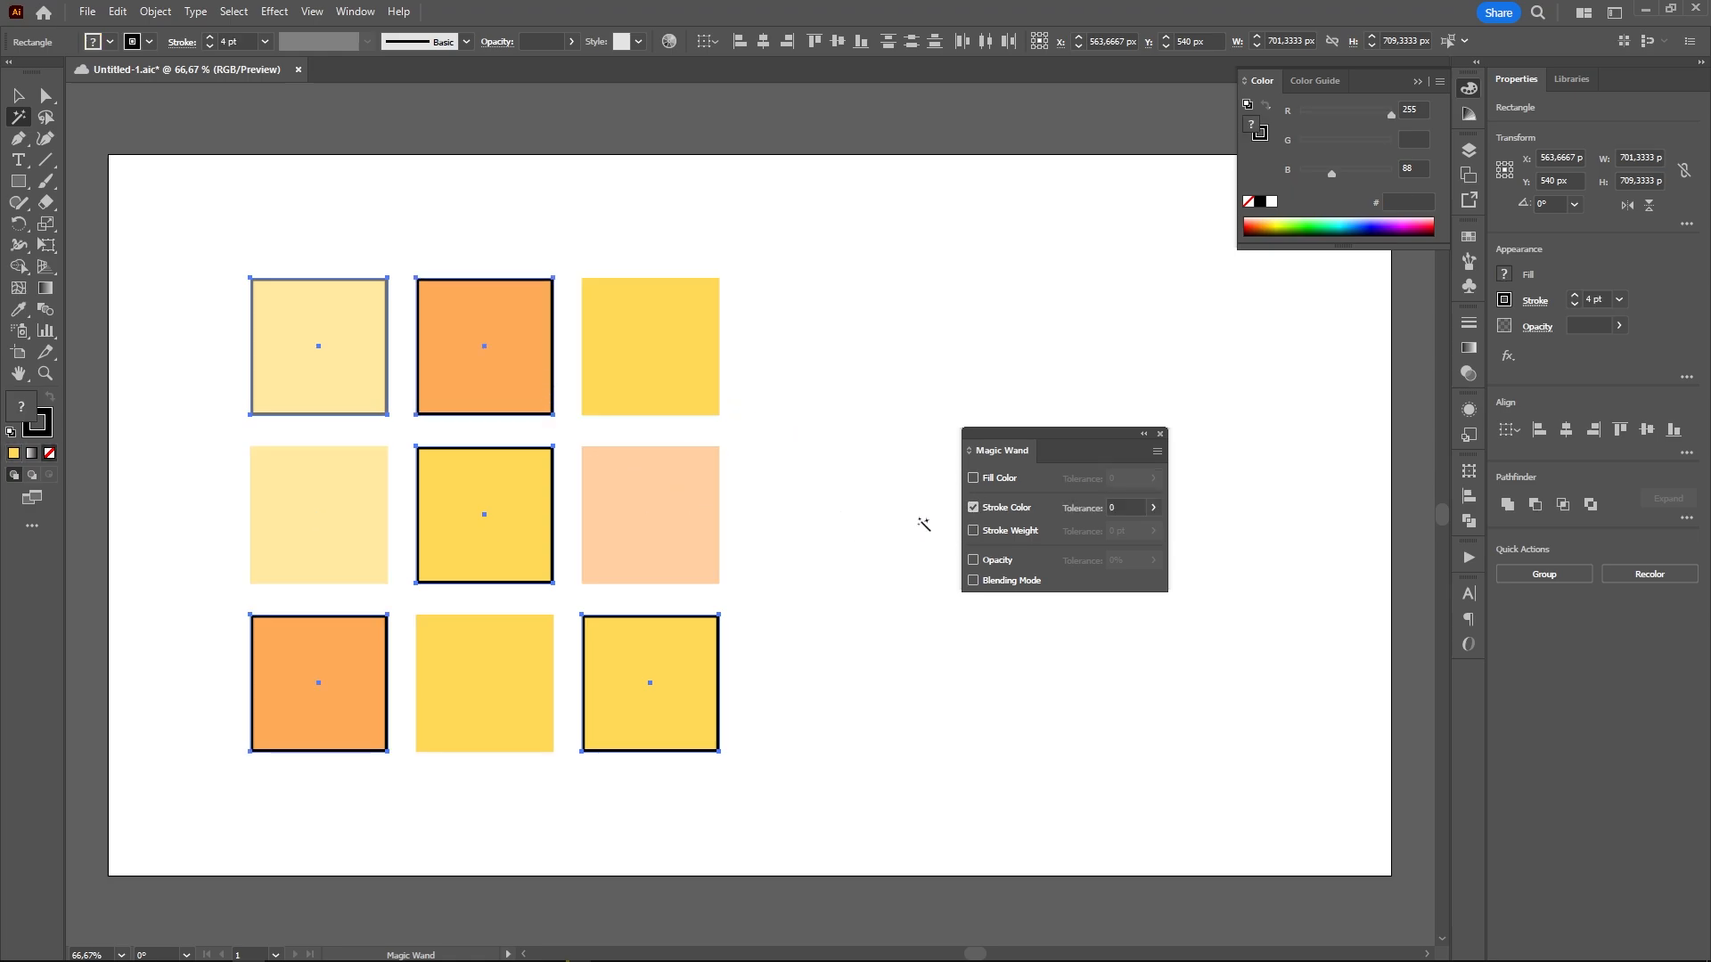
Match the Magic Wand by Opacity only, with tolerance 0%, and select all semi-transparent squares
left_click(974, 507)
left_click(973, 560)
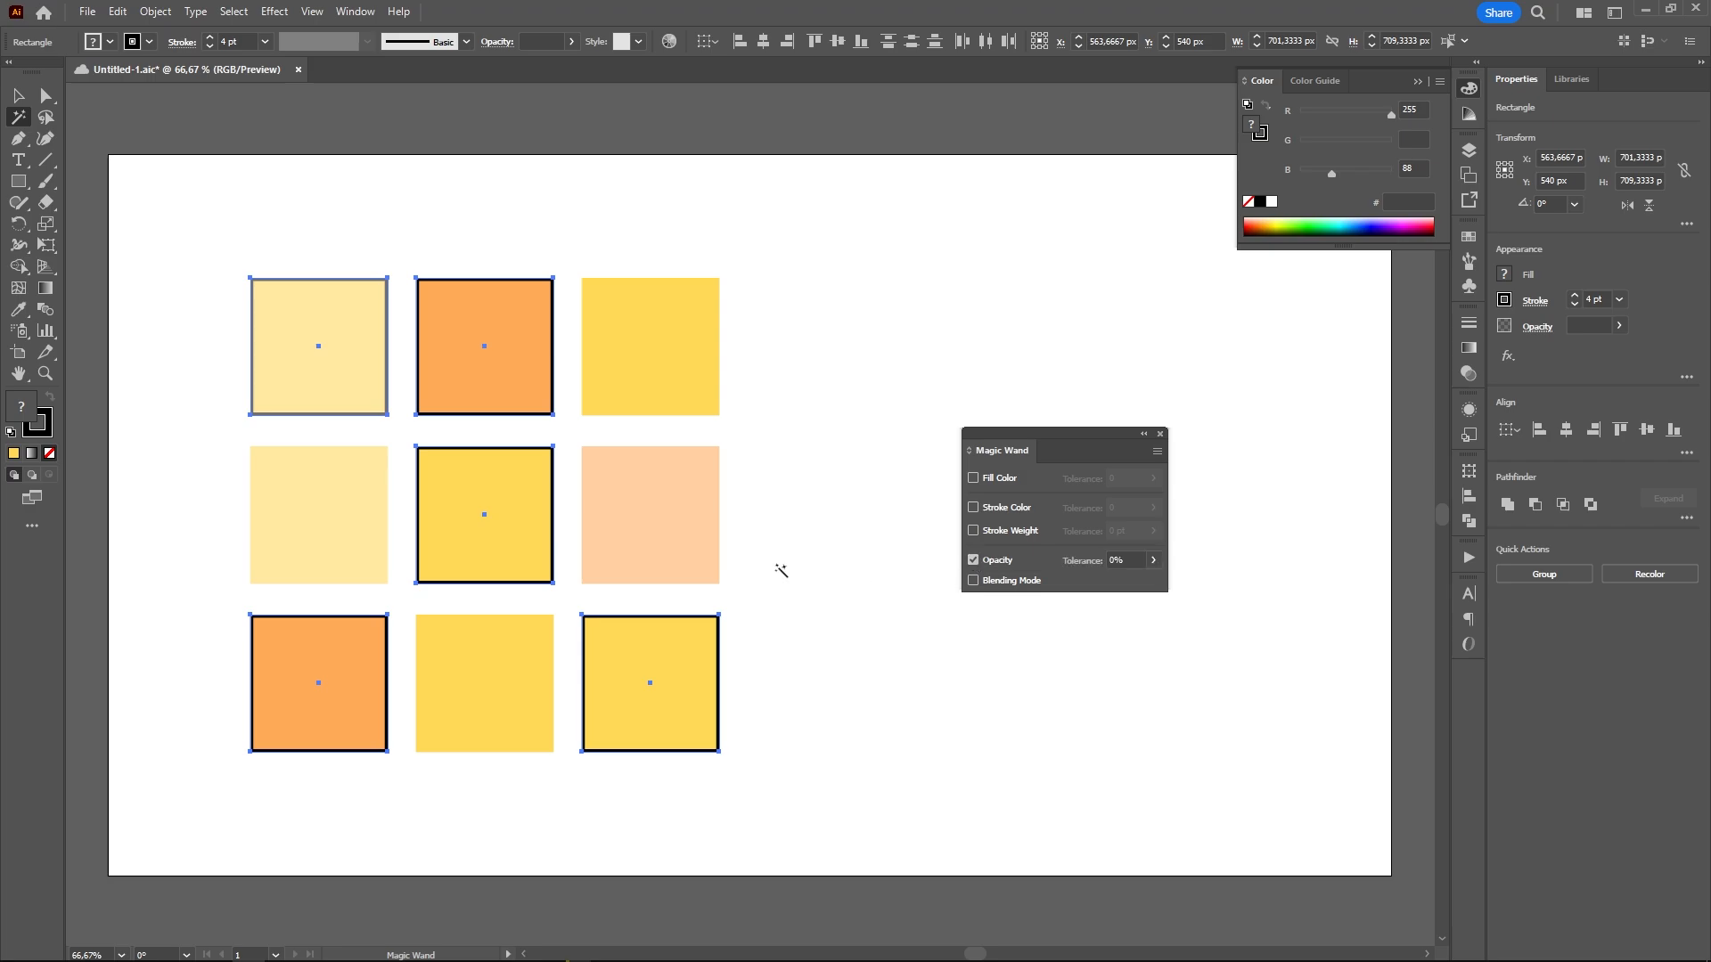
left_click(705, 543)
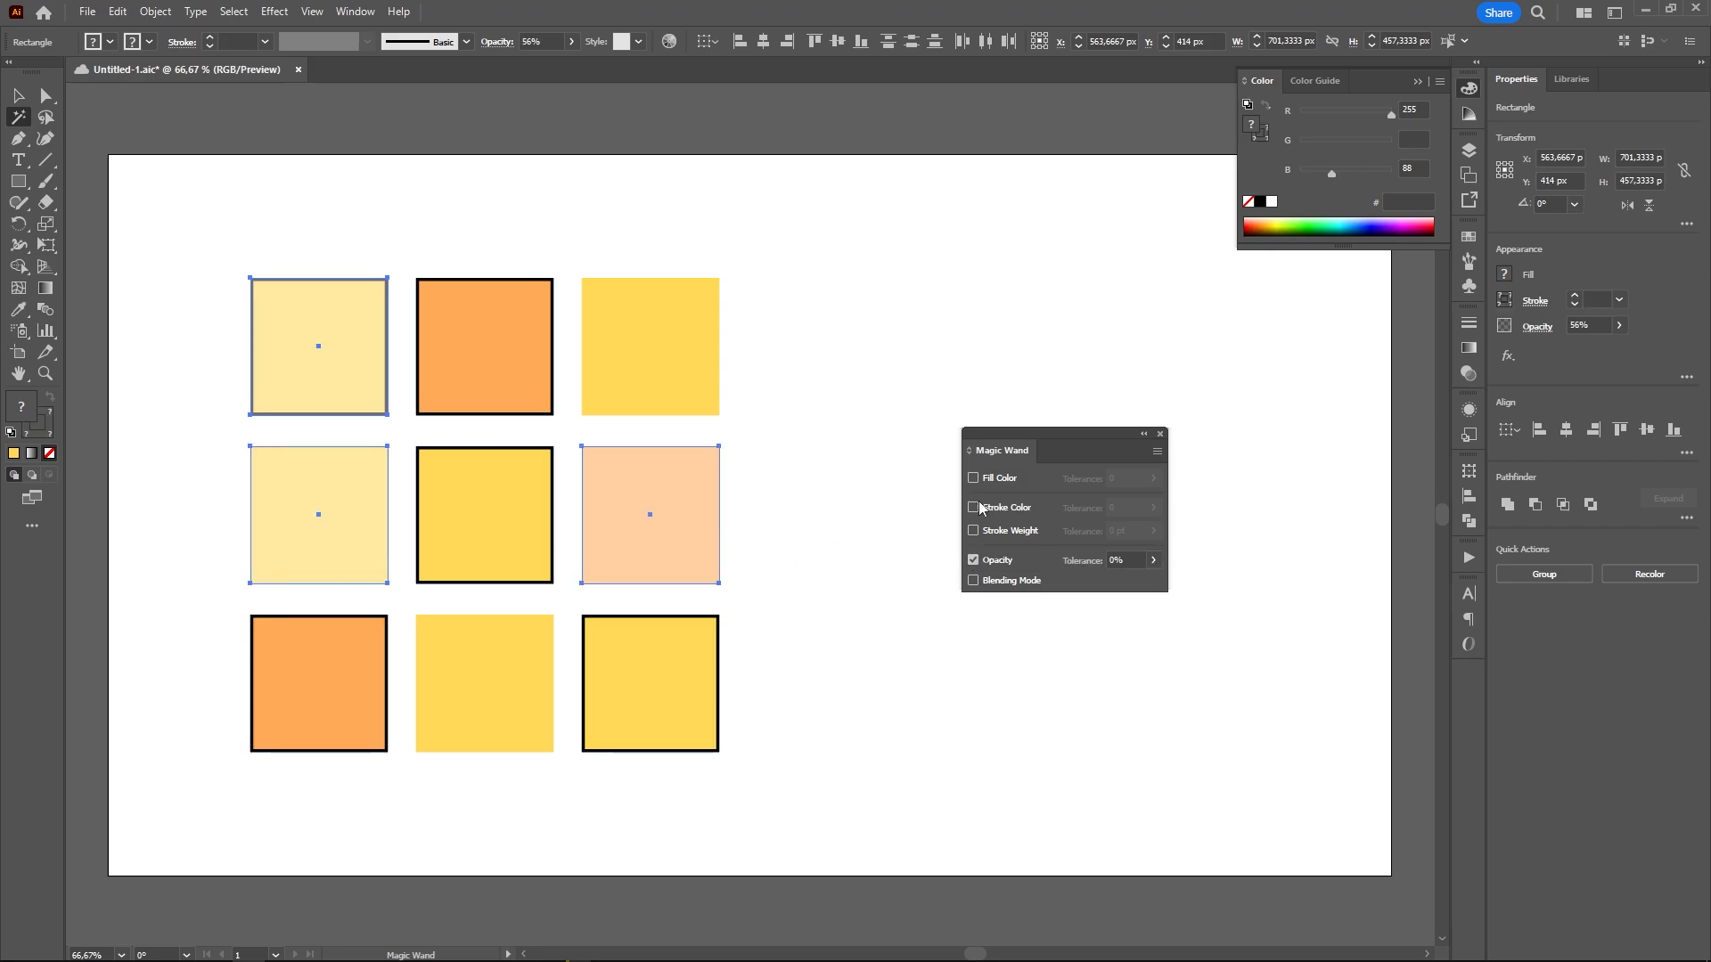
Match the Magic Wand by Fill Color only, with tolerance 0, and select all yellow squares
left_click(973, 560)
left_click(974, 479)
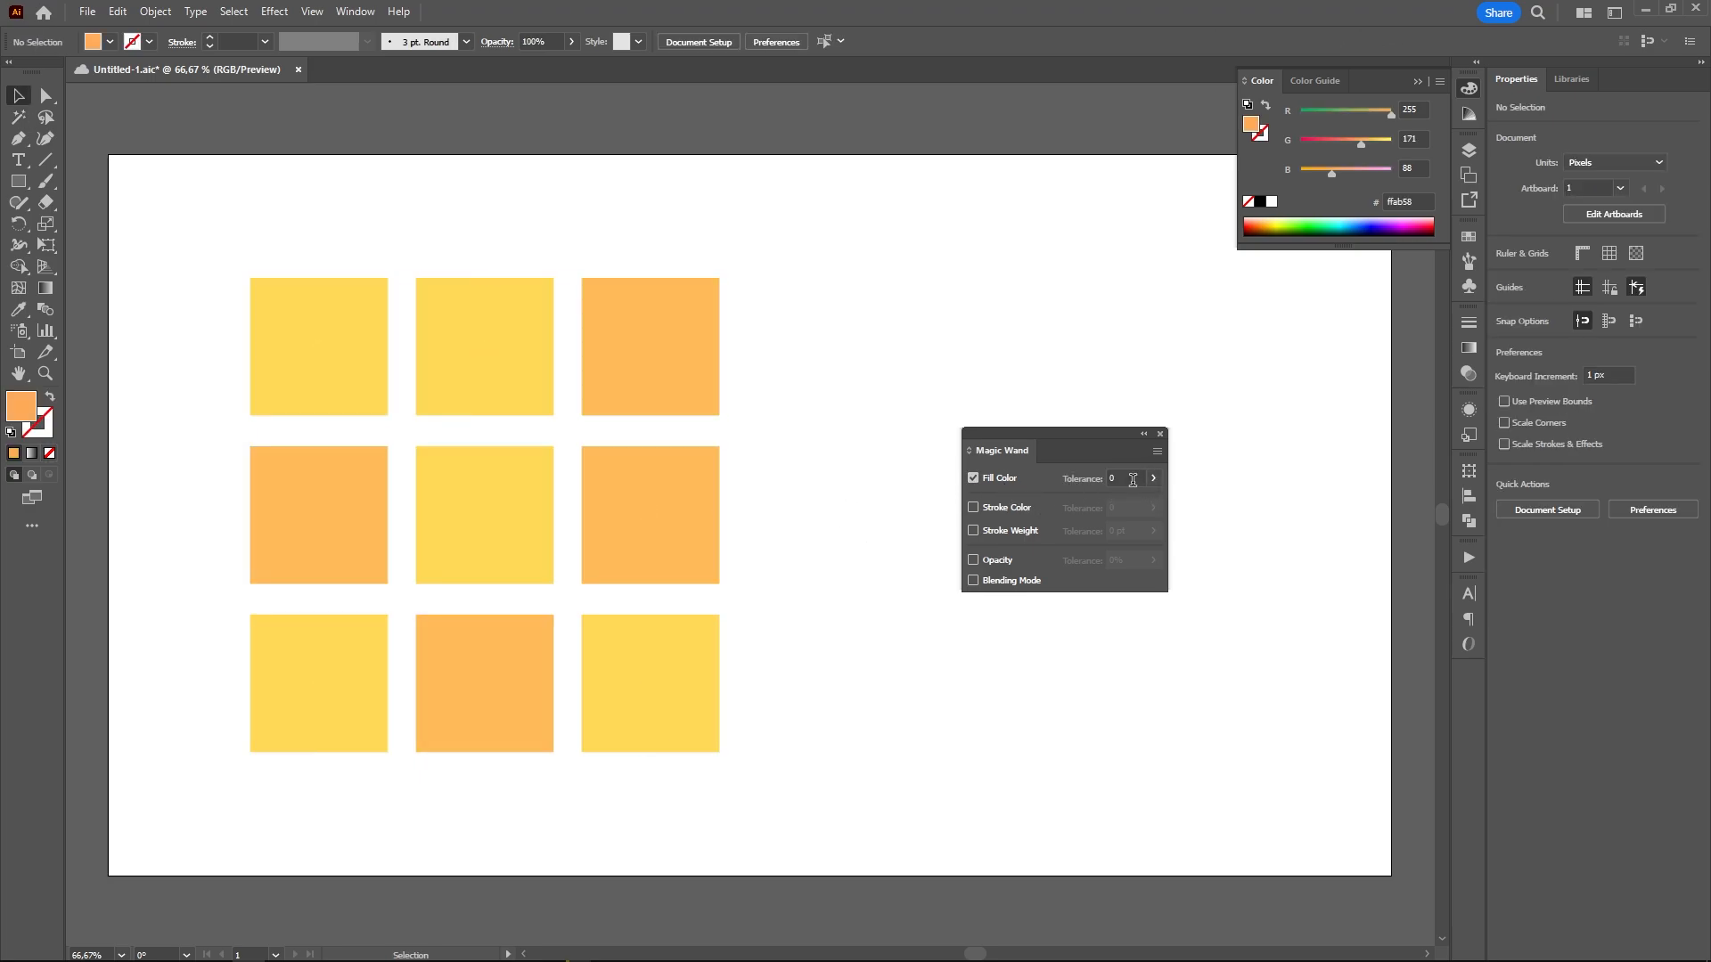
key("y")
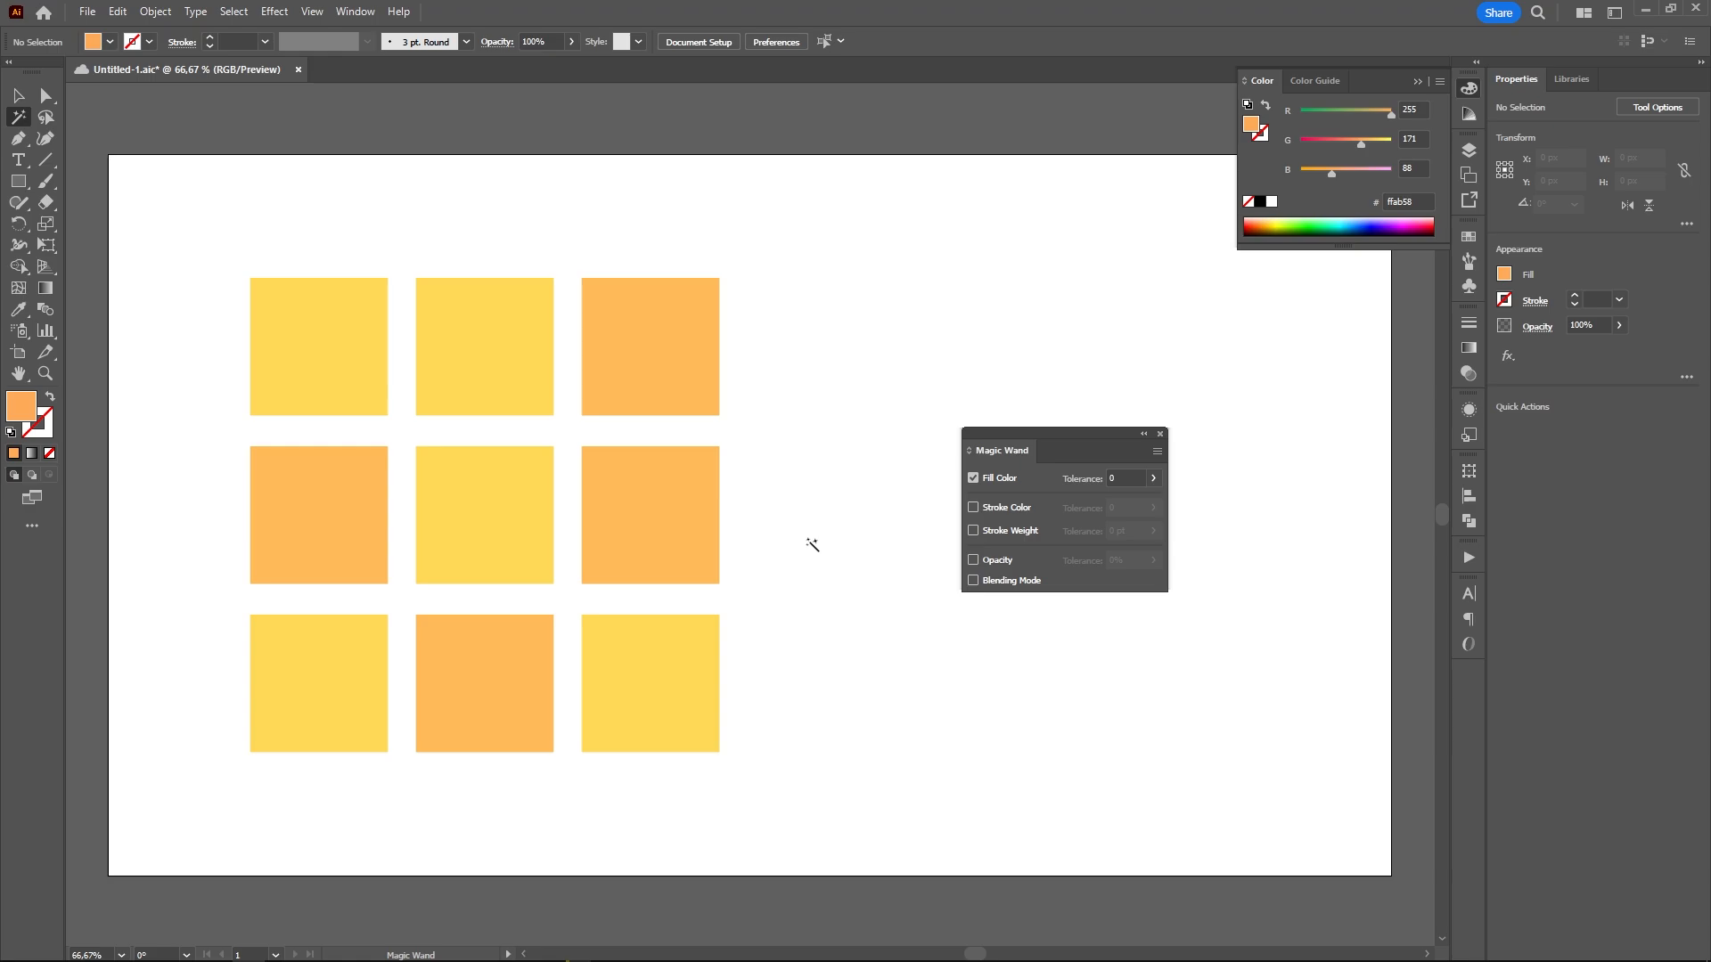
left_click(520, 395)
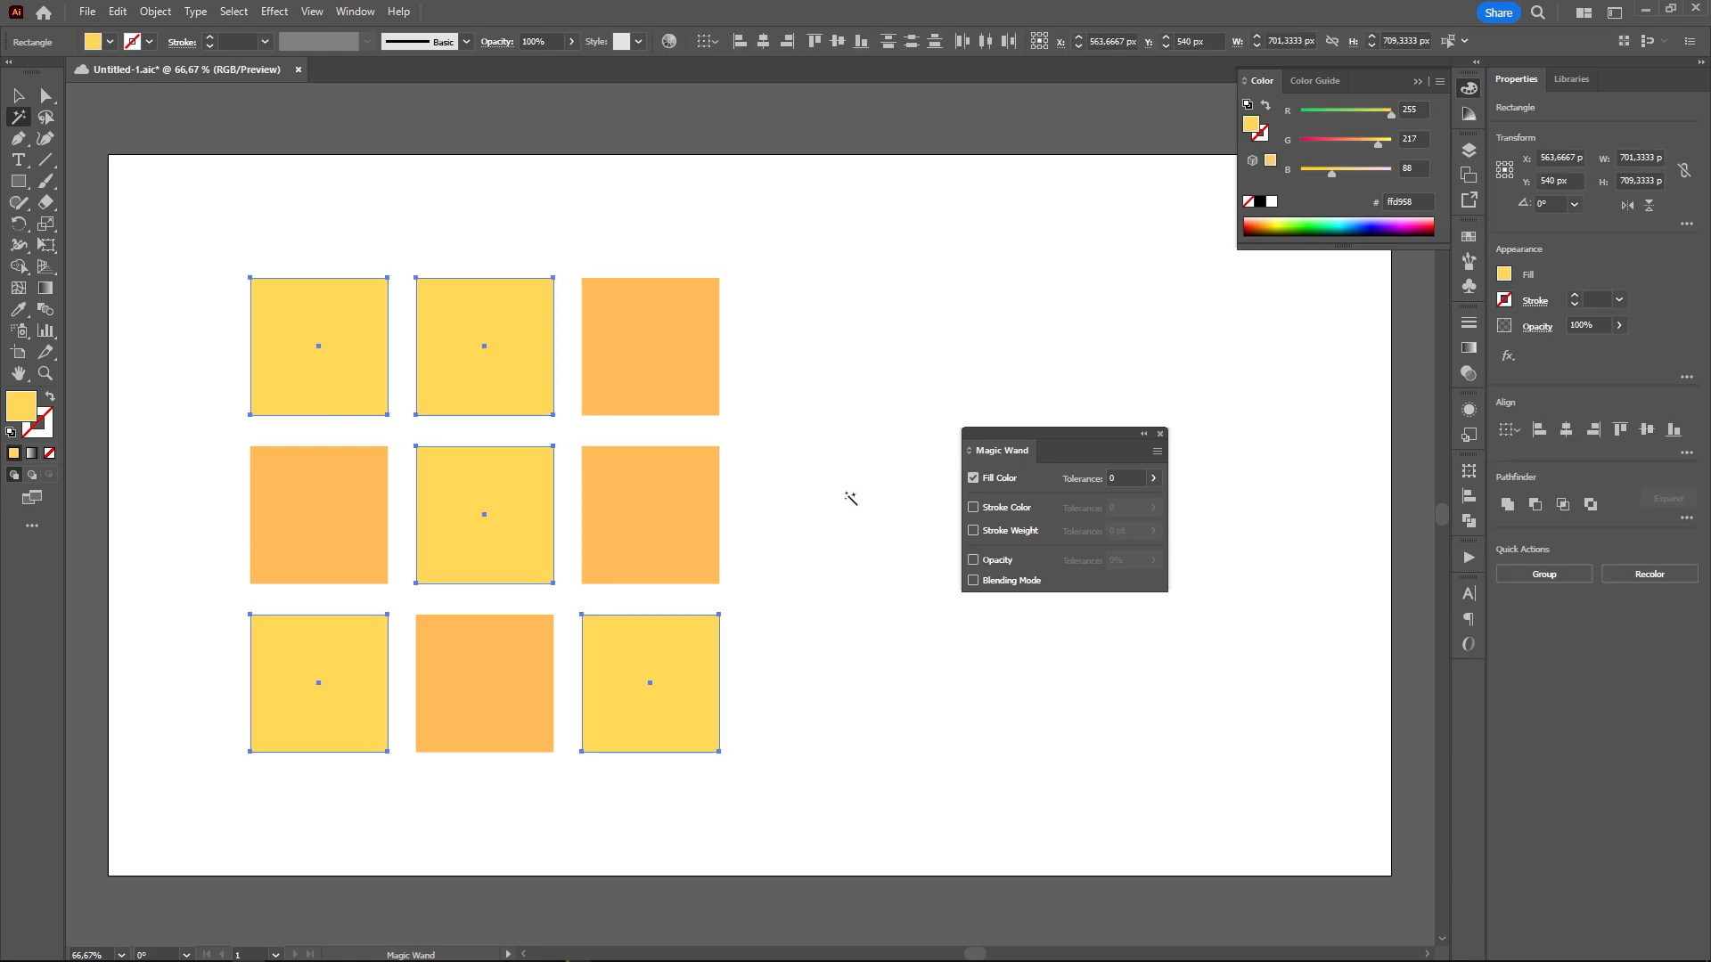
Change the Magic Wand's Fill Color tolerance and reselect squares from the center yellow one
left_click(1120, 478)
key("Return")
left_click(500, 491)
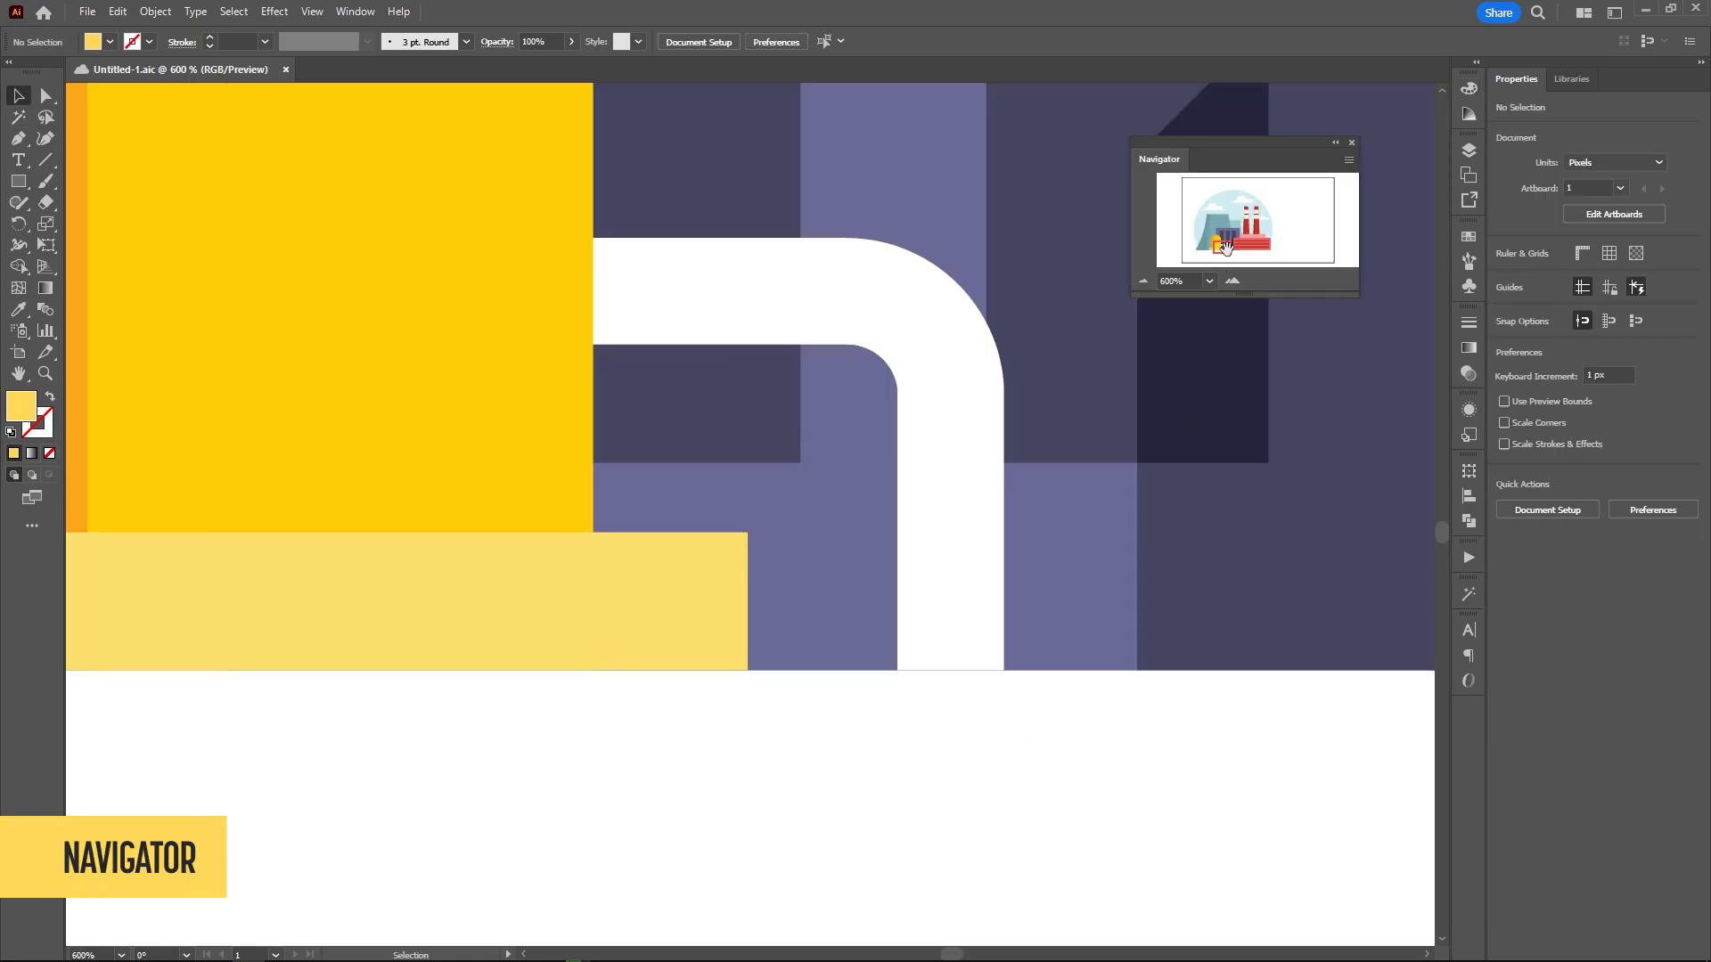
Inspect different areas of the factory artwork with the Navigator and zoom out to 300%
mouse_move(1220, 240)
left_mouse_down()
mouse_move(1239, 241)
mouse_move(1241, 217)
mouse_move(1227, 237)
left_mouse_up()
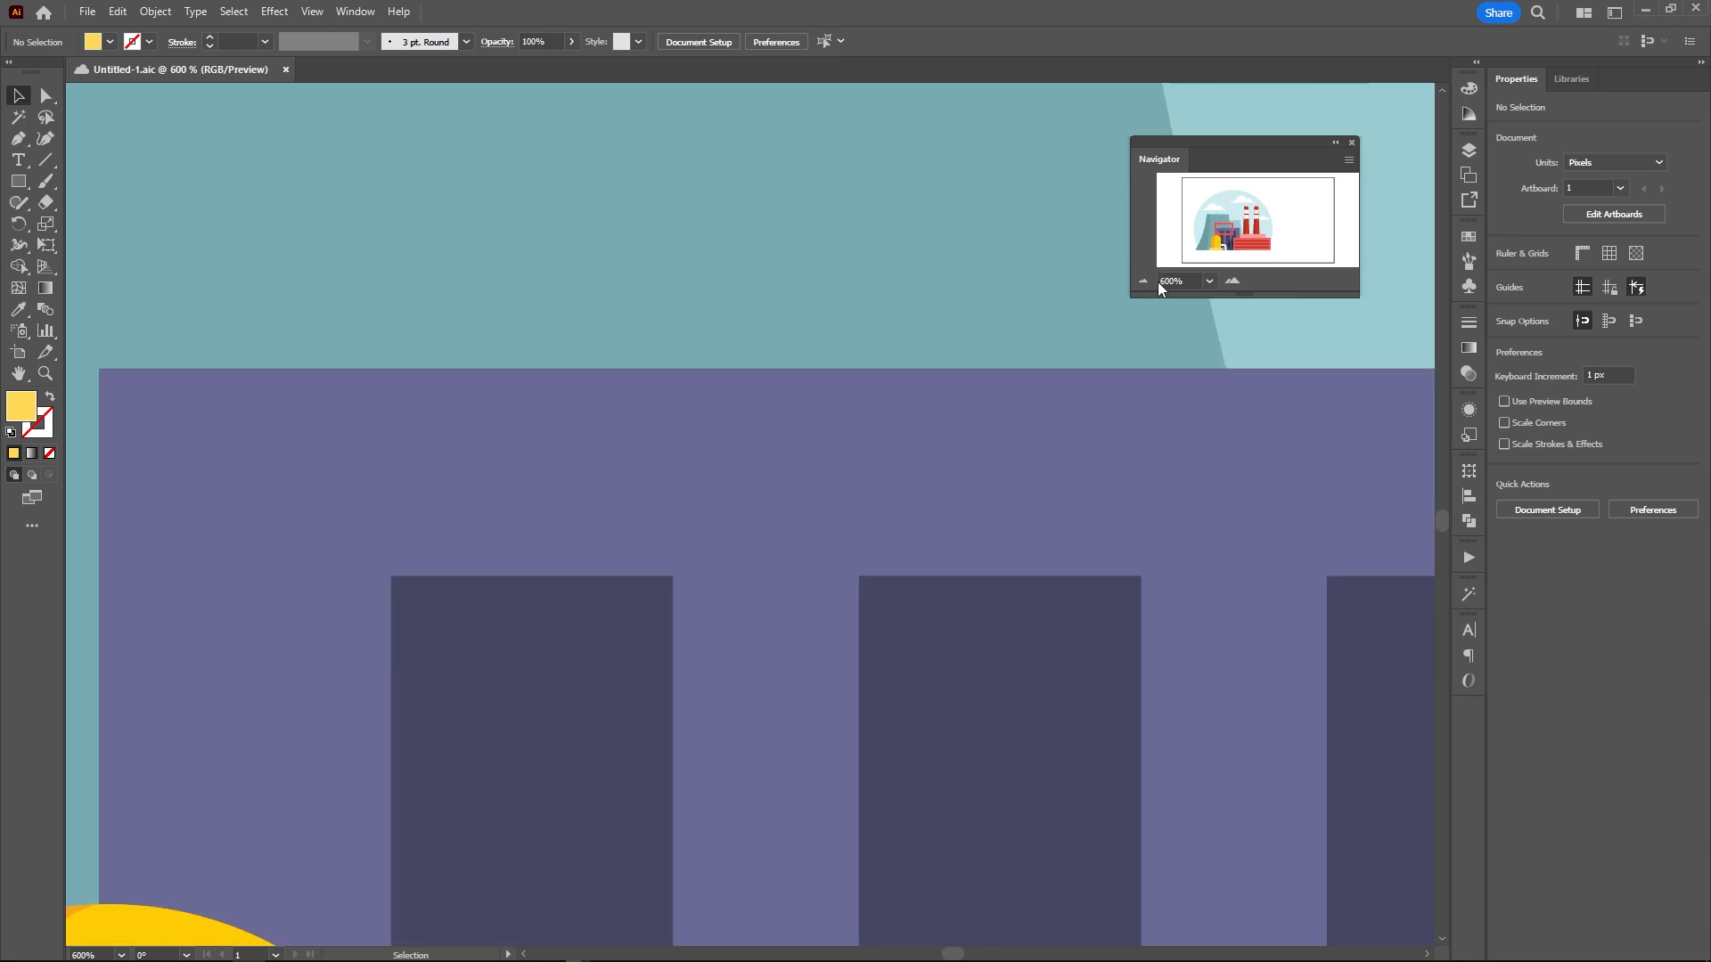
left_click(1146, 282)
left_click(1148, 282)
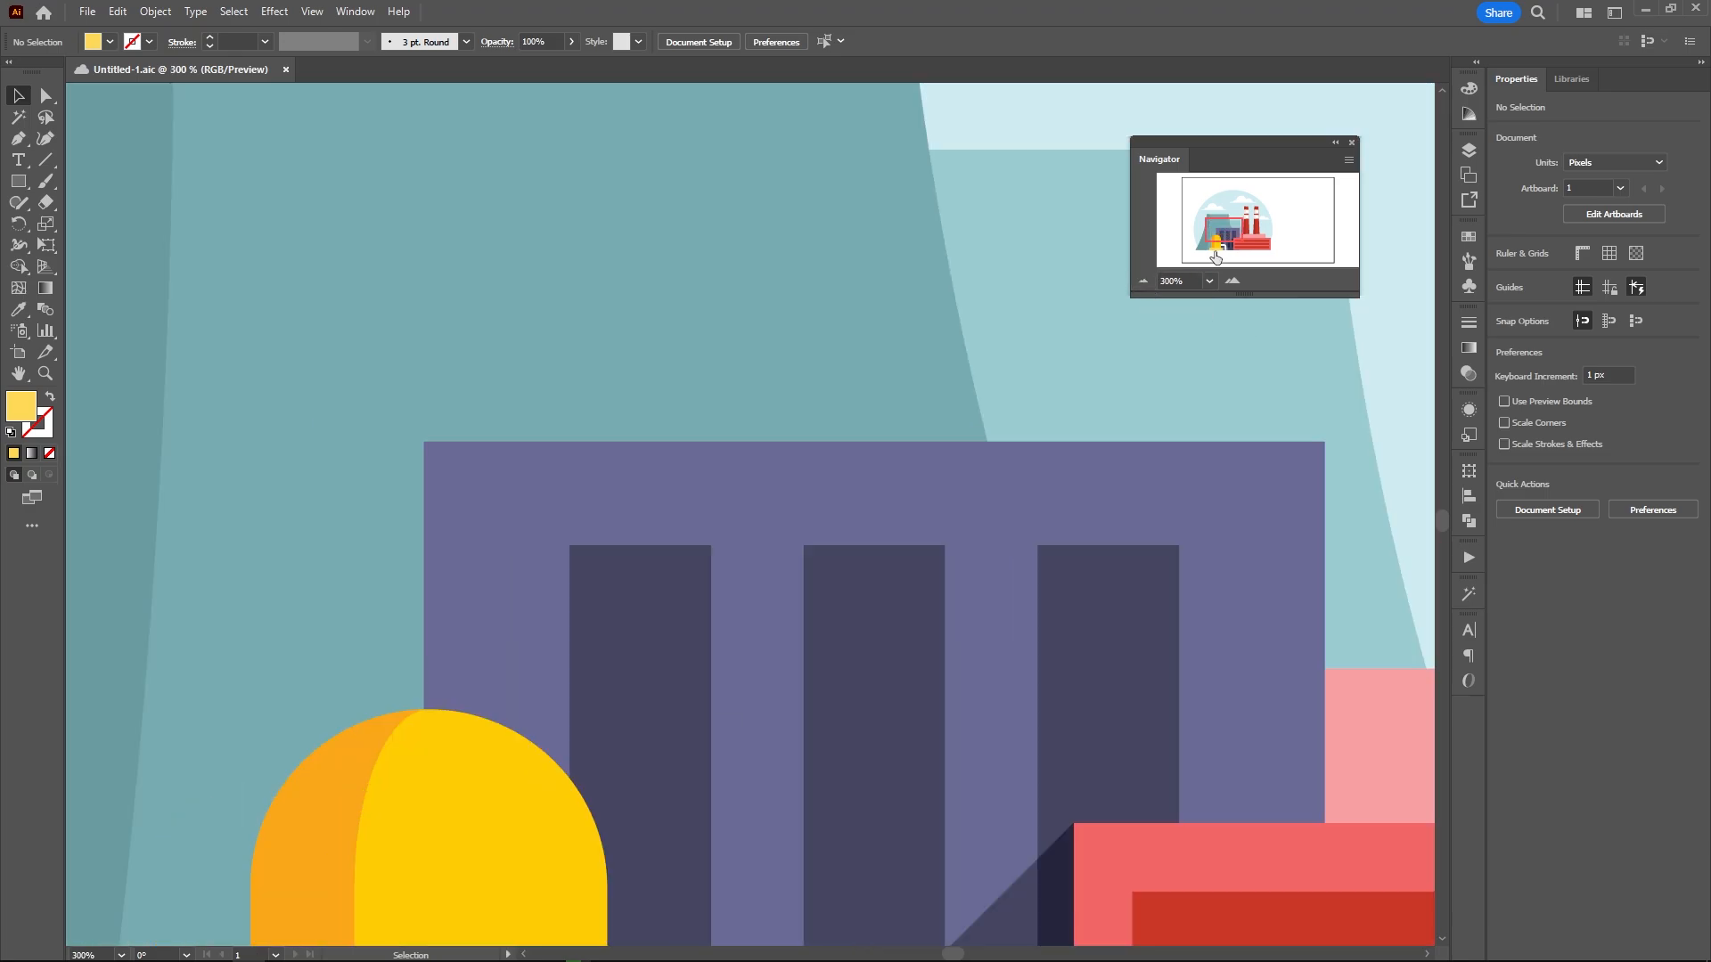
mouse_move(1233, 228)
left_mouse_down()
mouse_move(1249, 247)
mouse_move(1222, 247)
left_mouse_up()
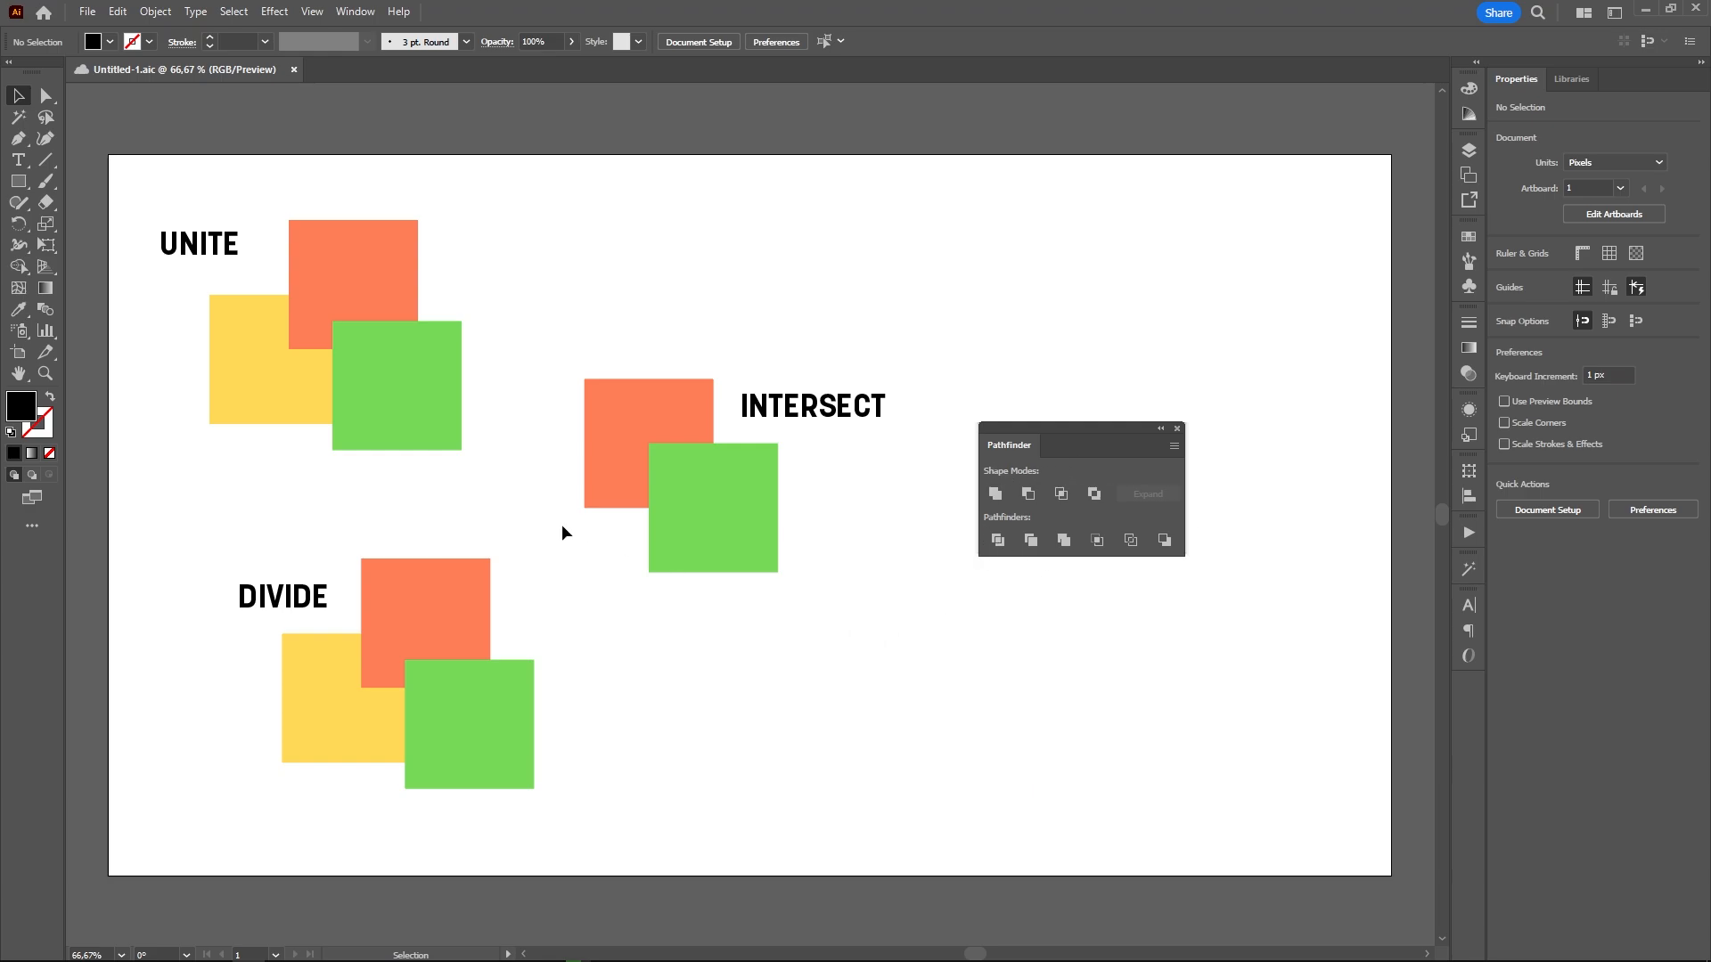
Merge the three overlapping squares beside the UNITE label with the Pathfinder's Unite operation
left_click_drag(510, 276, 312, 383)
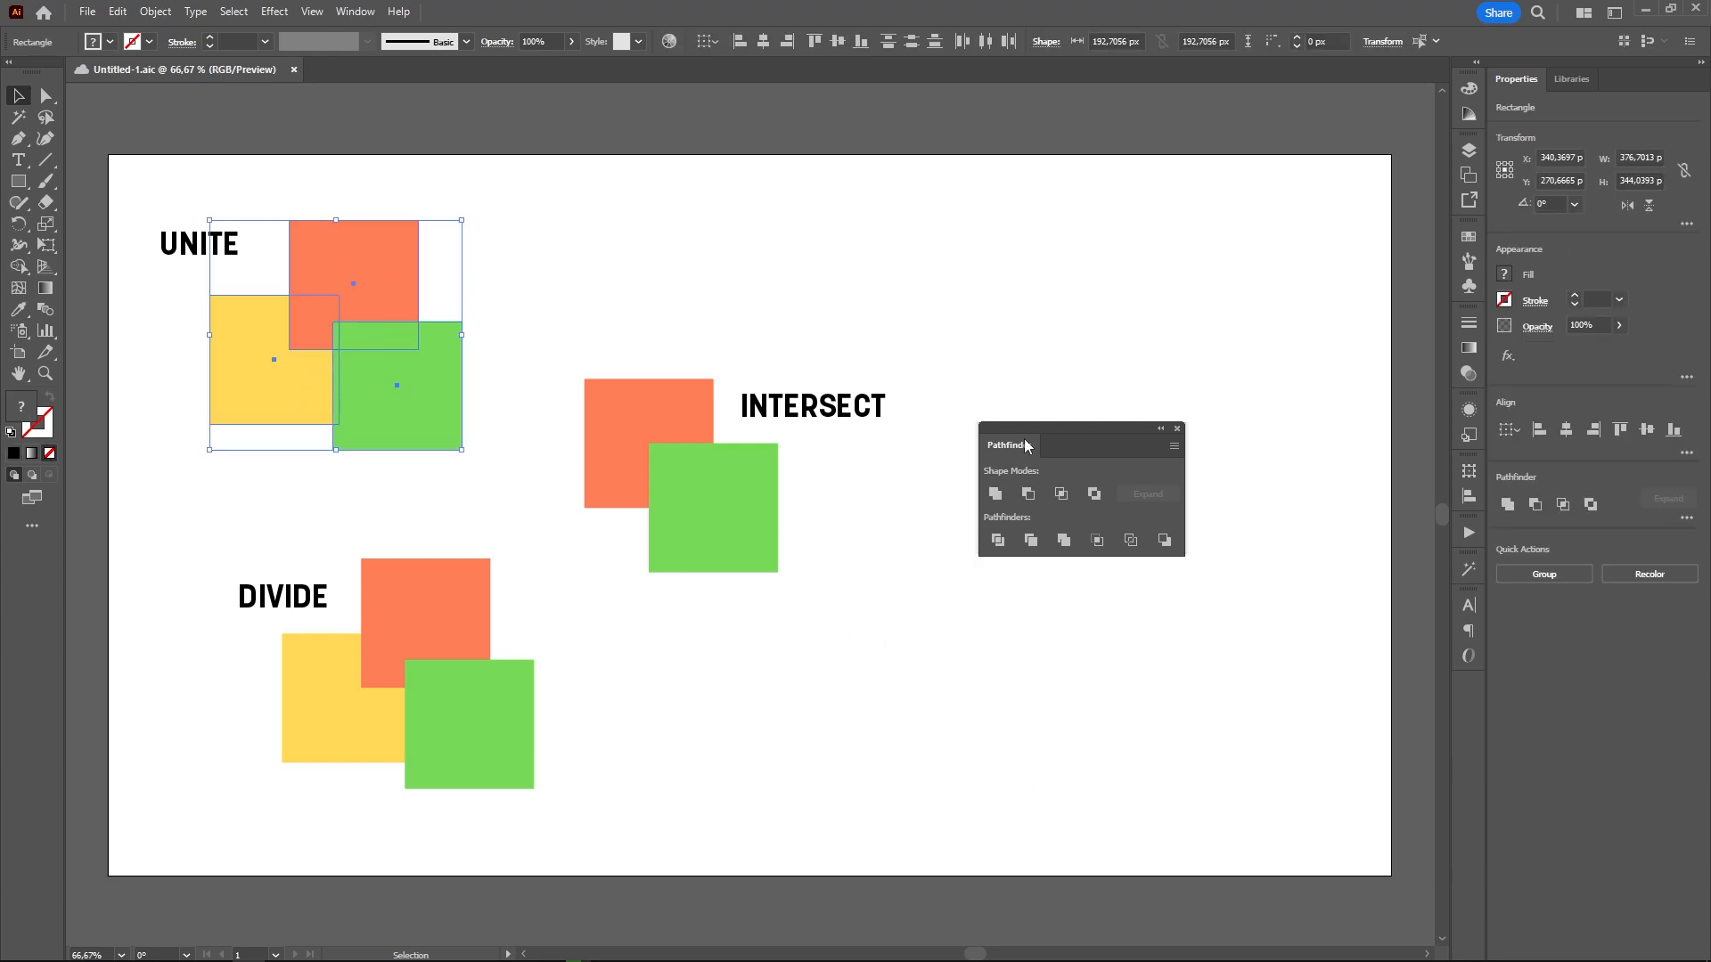
left_click(995, 494)
left_click(858, 643)
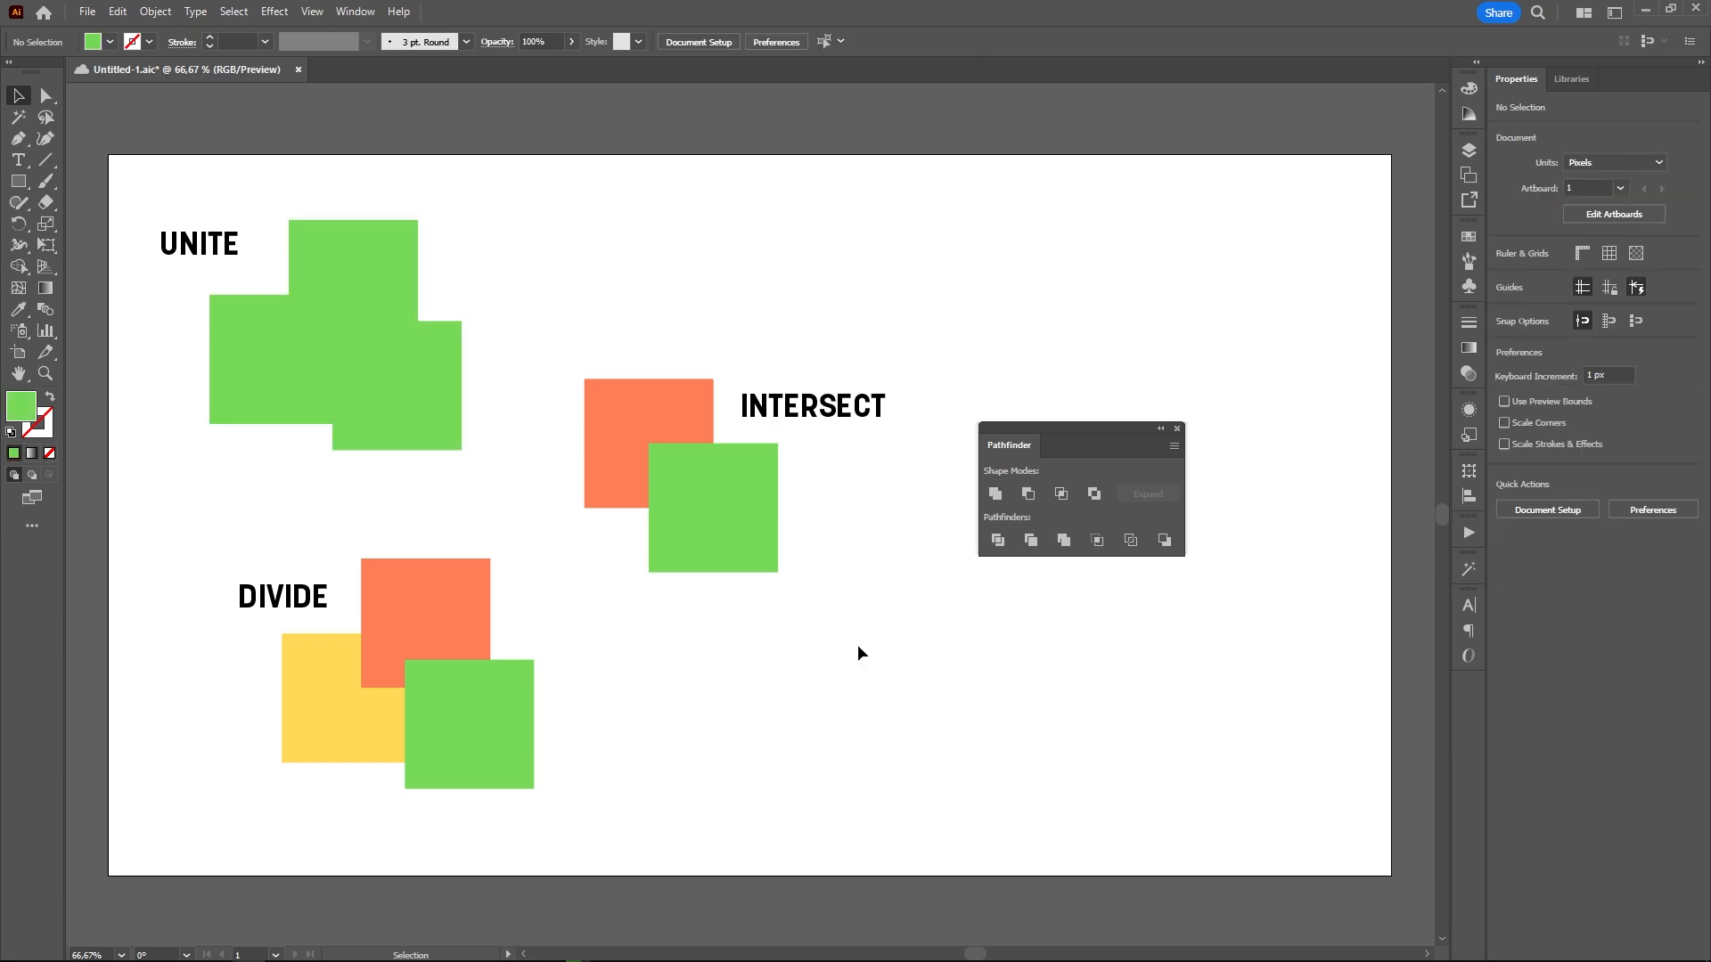
Reduce the two squares beside the INTERSECT label to their overlapping area with the Pathfinder's Intersect operation
left_click_drag(681, 636, 632, 445)
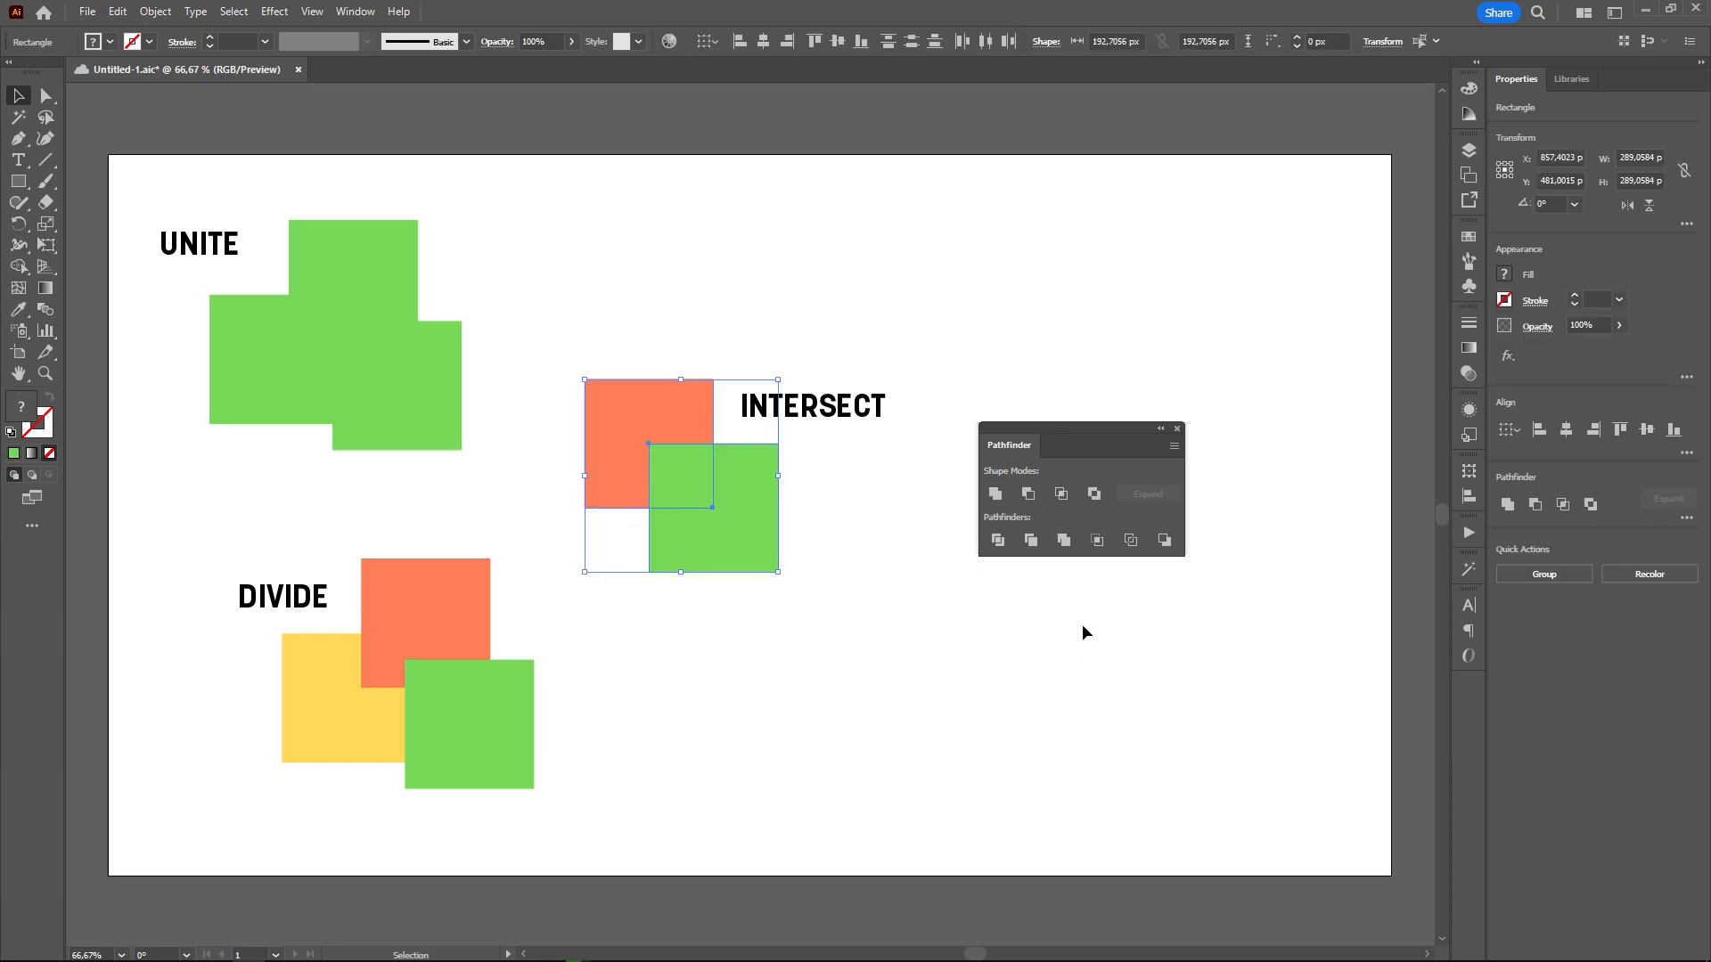
left_click(1061, 496)
left_click(790, 668)
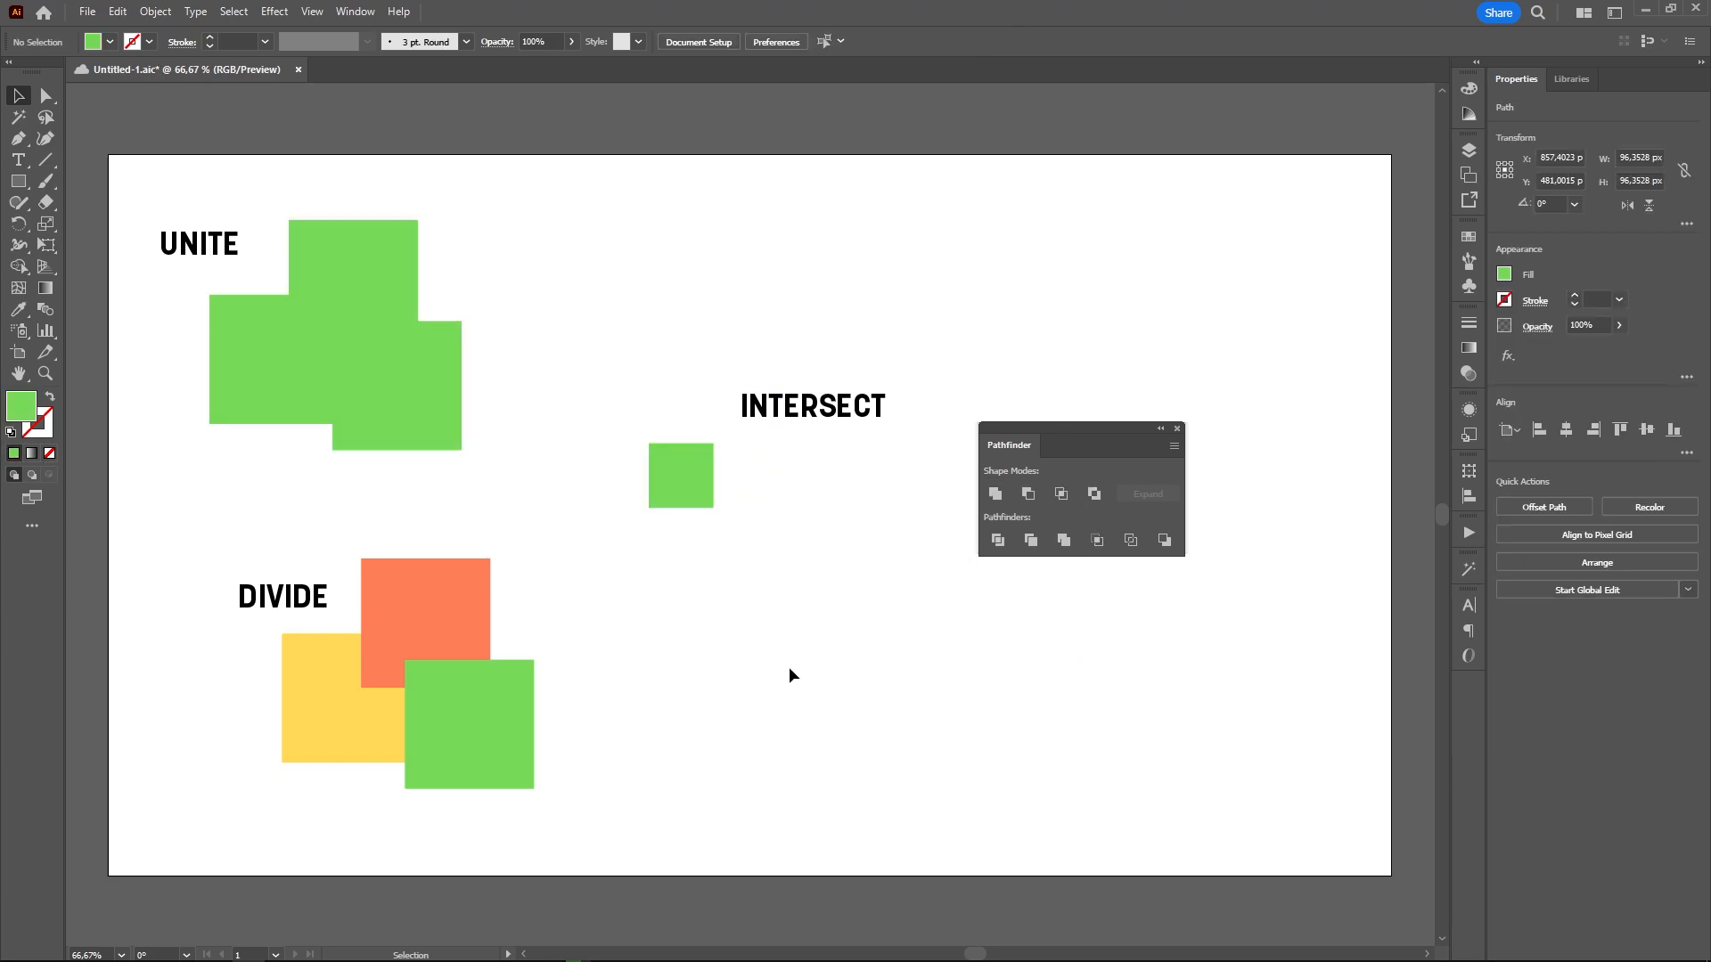
Split the three overlapping squares beside the DIVIDE label with the Pathfinder's Divide operation
left_click_drag(602, 638, 365, 720)
left_click(1029, 541)
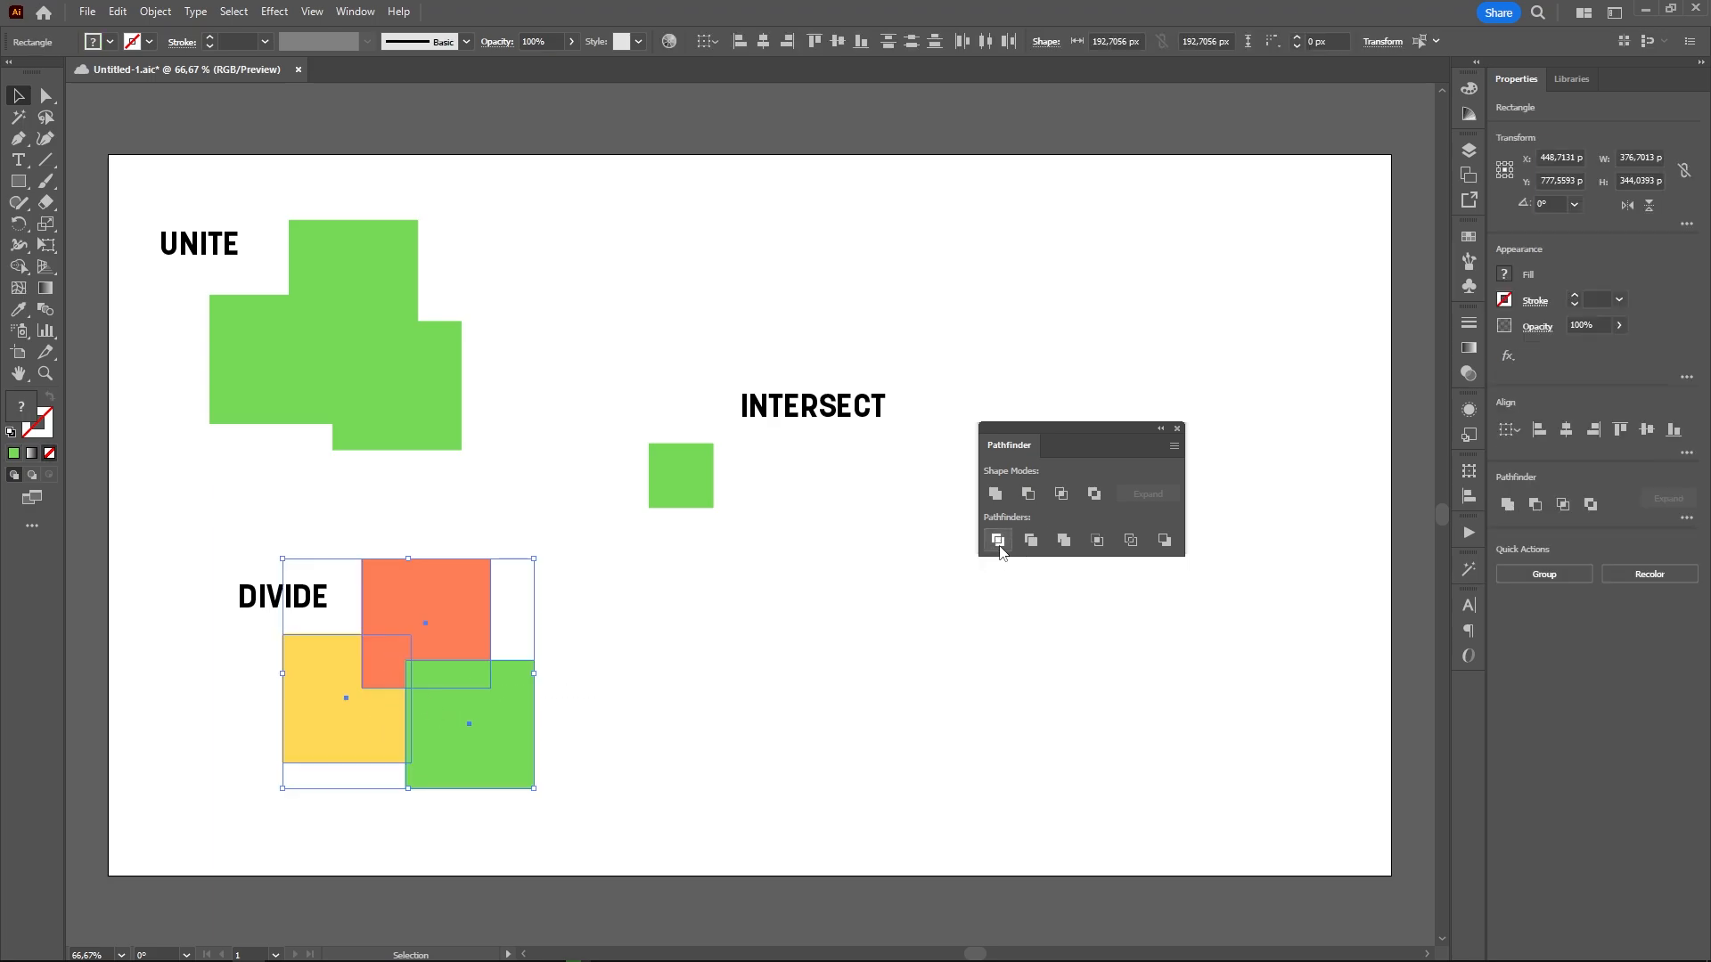
left_click(641, 722)
Pull the green, orange and overlap pieces of the divided squares apart from each other
left_click_drag(493, 733, 572, 760)
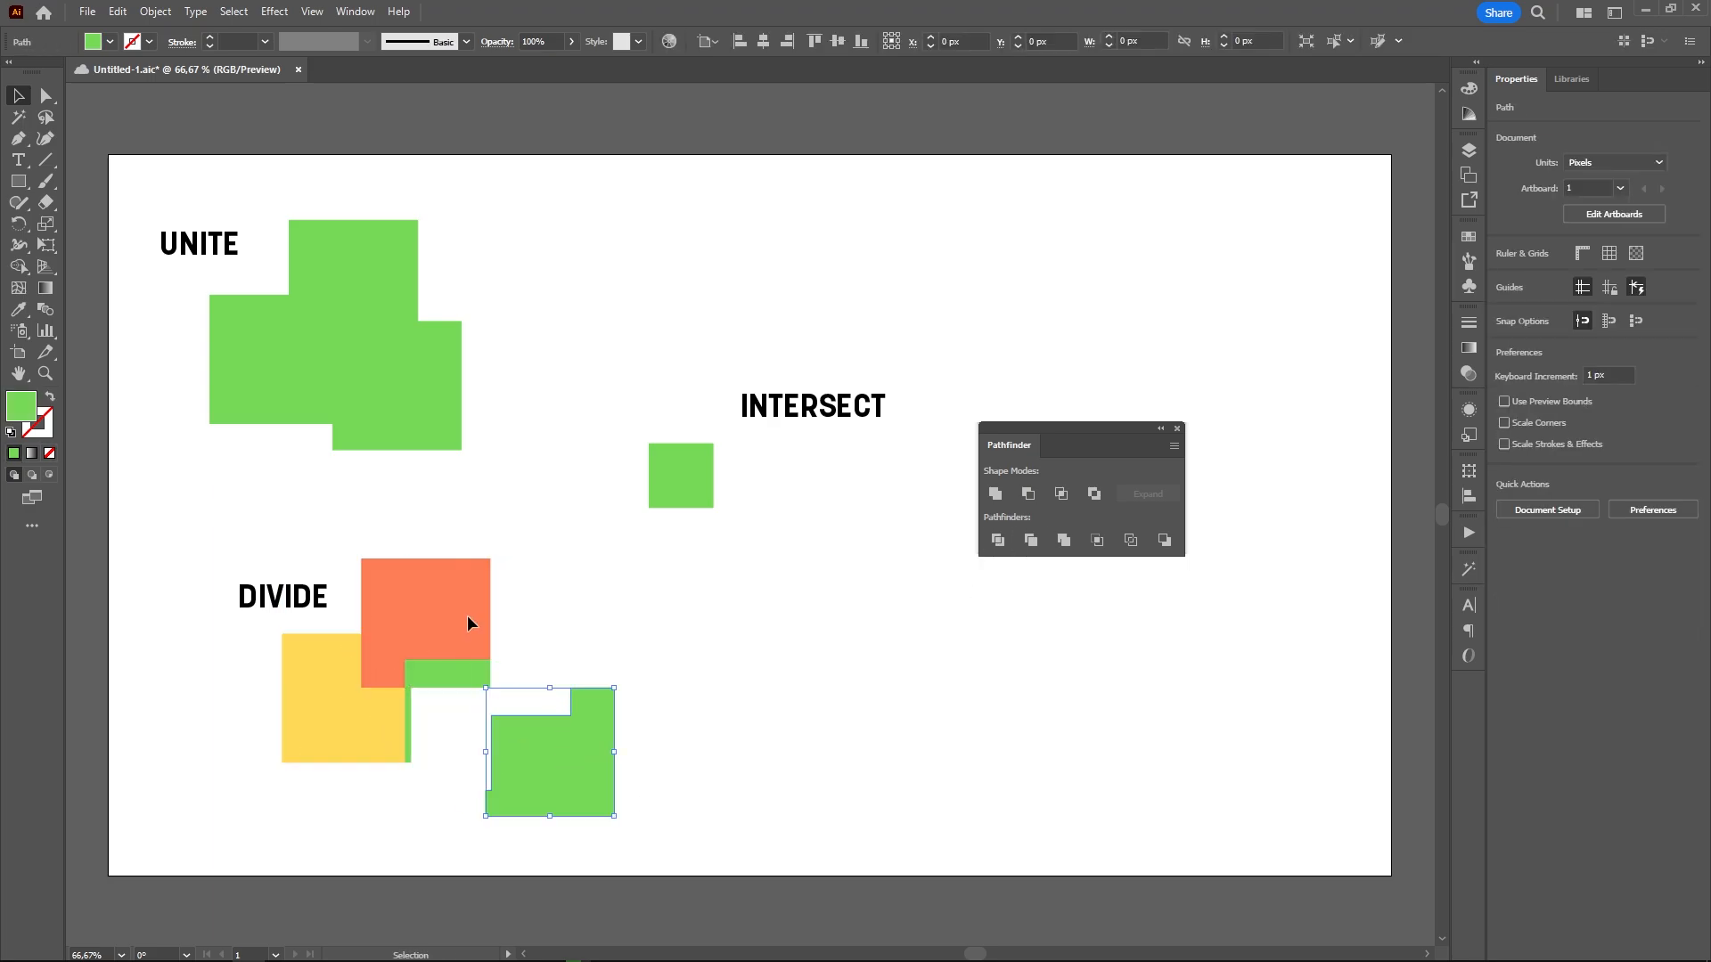
left_click_drag(422, 594, 499, 540)
left_click_drag(431, 675, 528, 647)
left_click_drag(413, 726, 324, 756)
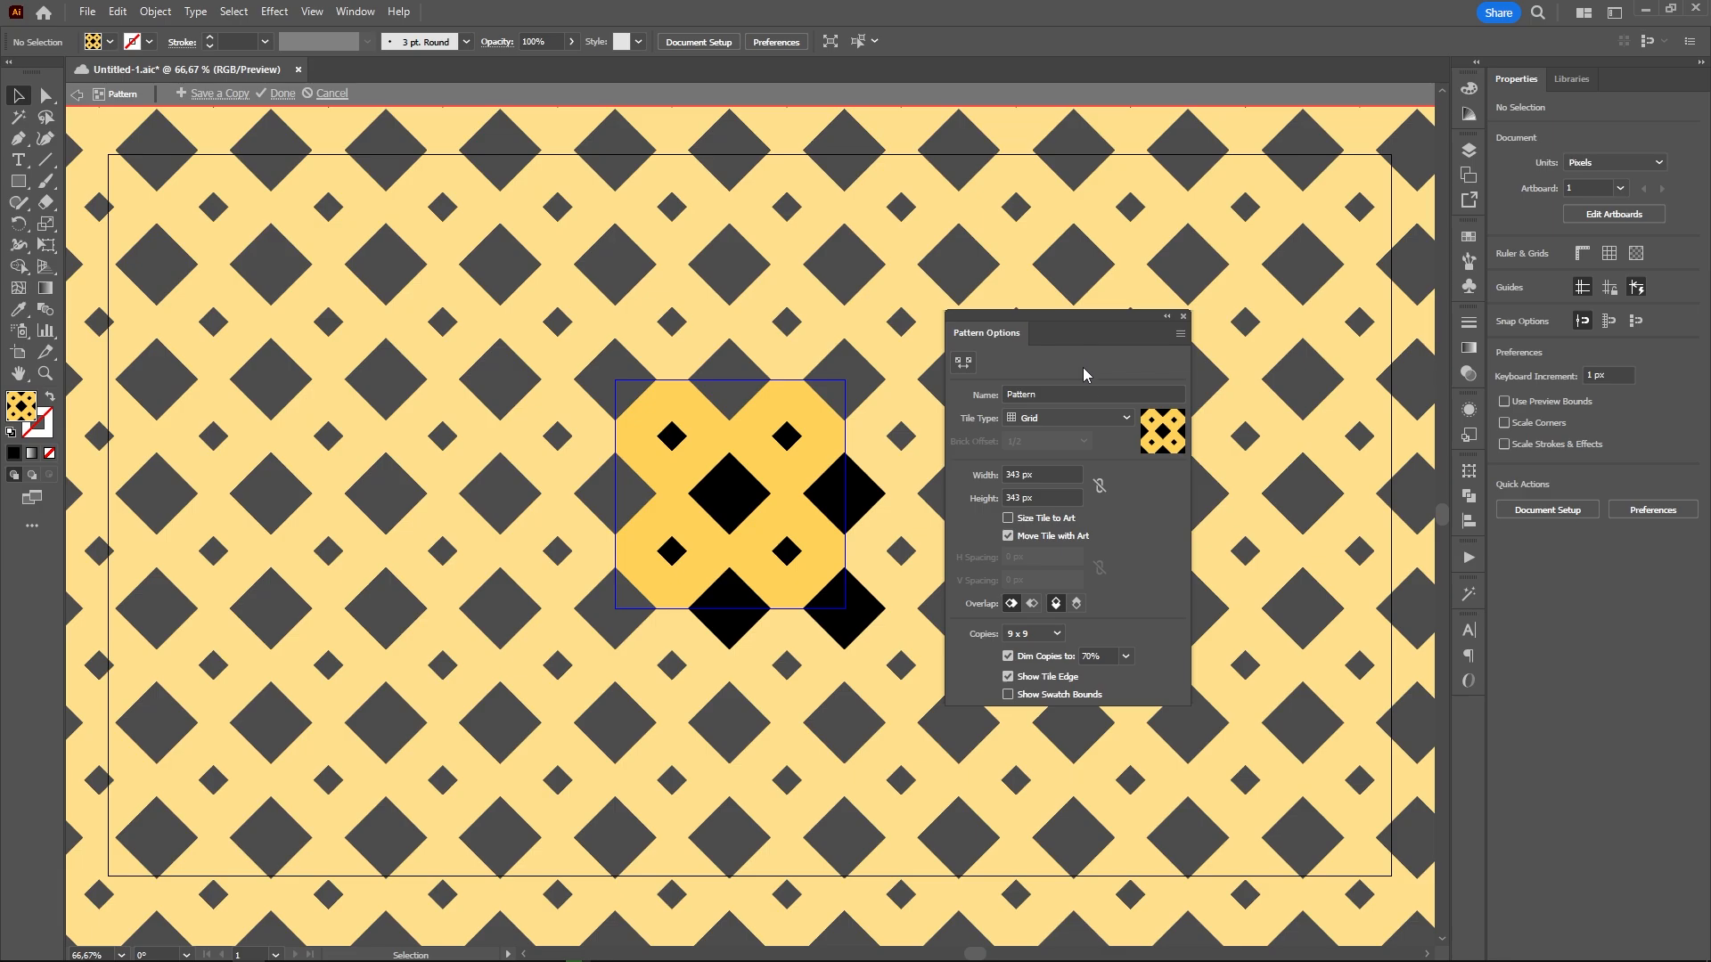
Examine the Name, Tile Type and Width settings in the Pattern Options
double_click(1059, 393)
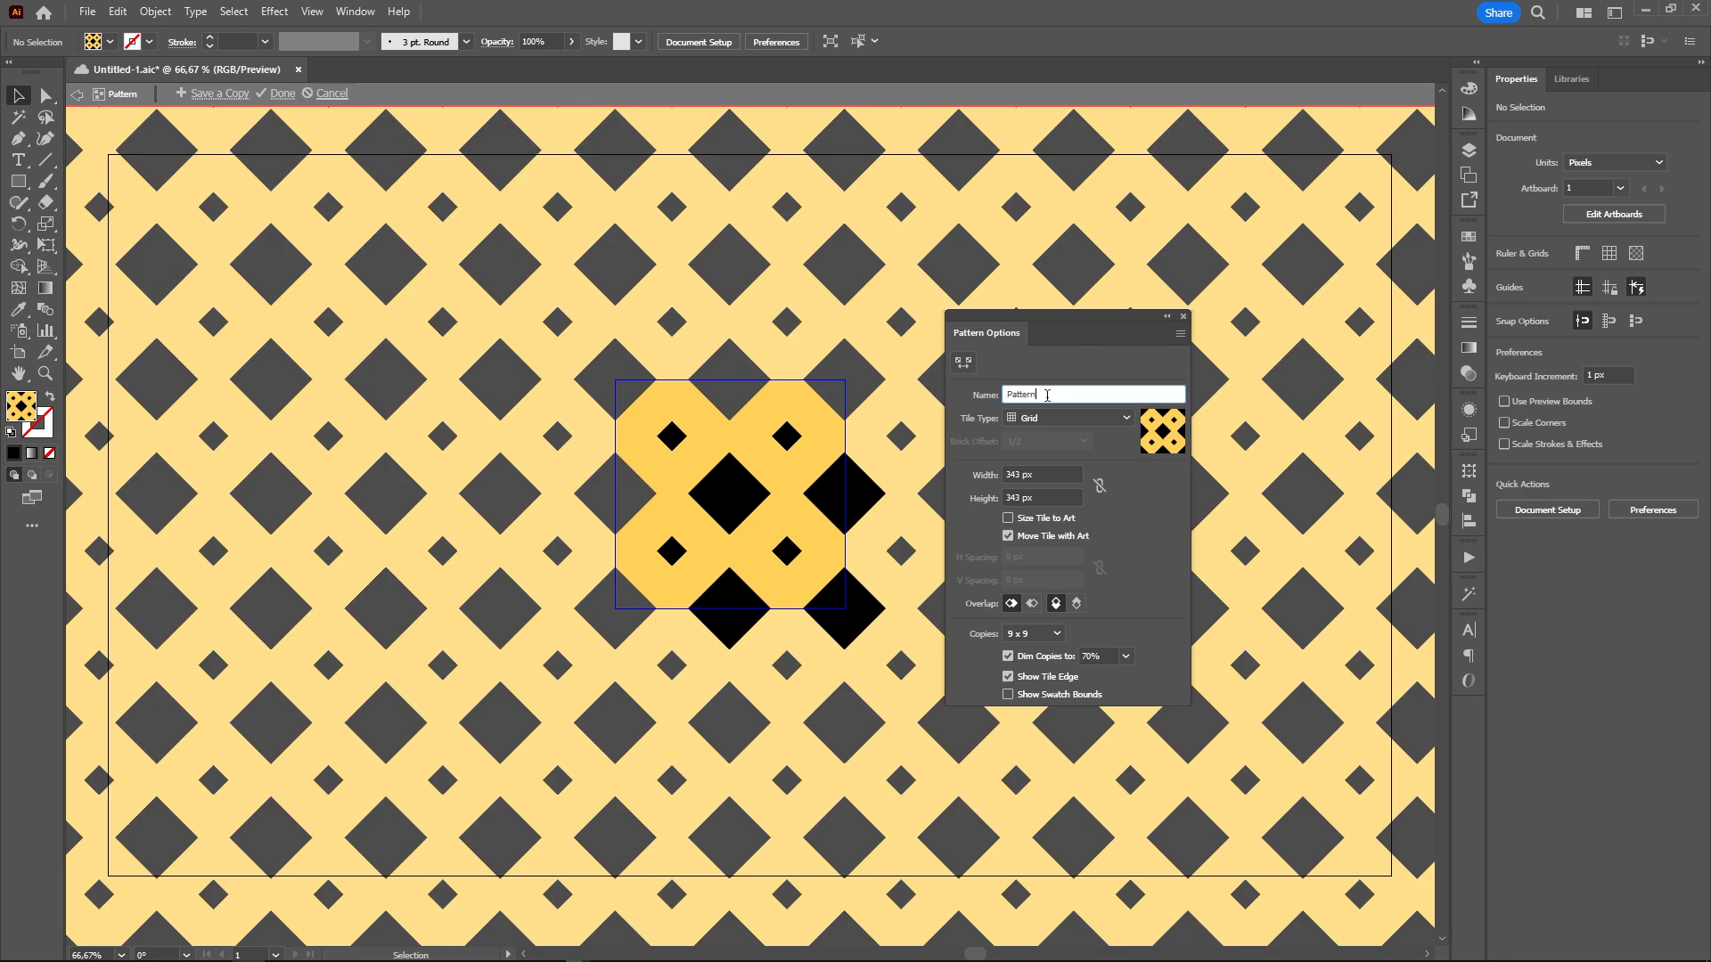
left_click(1089, 419)
left_click(1093, 415)
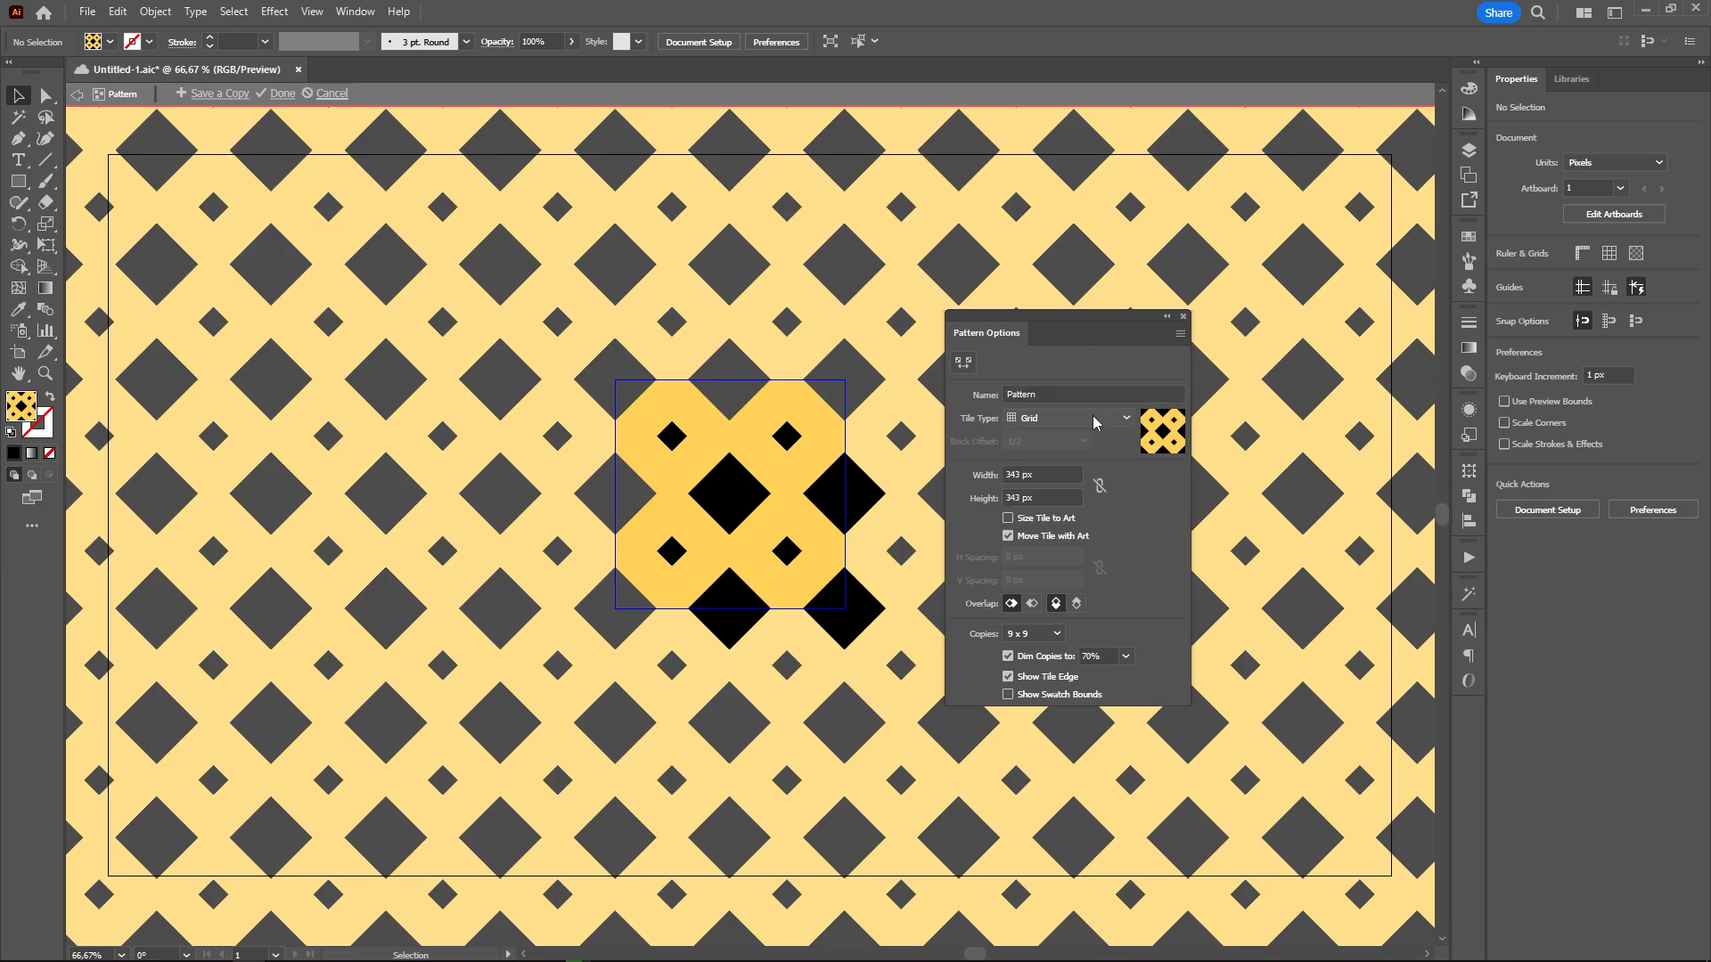
left_click(1025, 474)
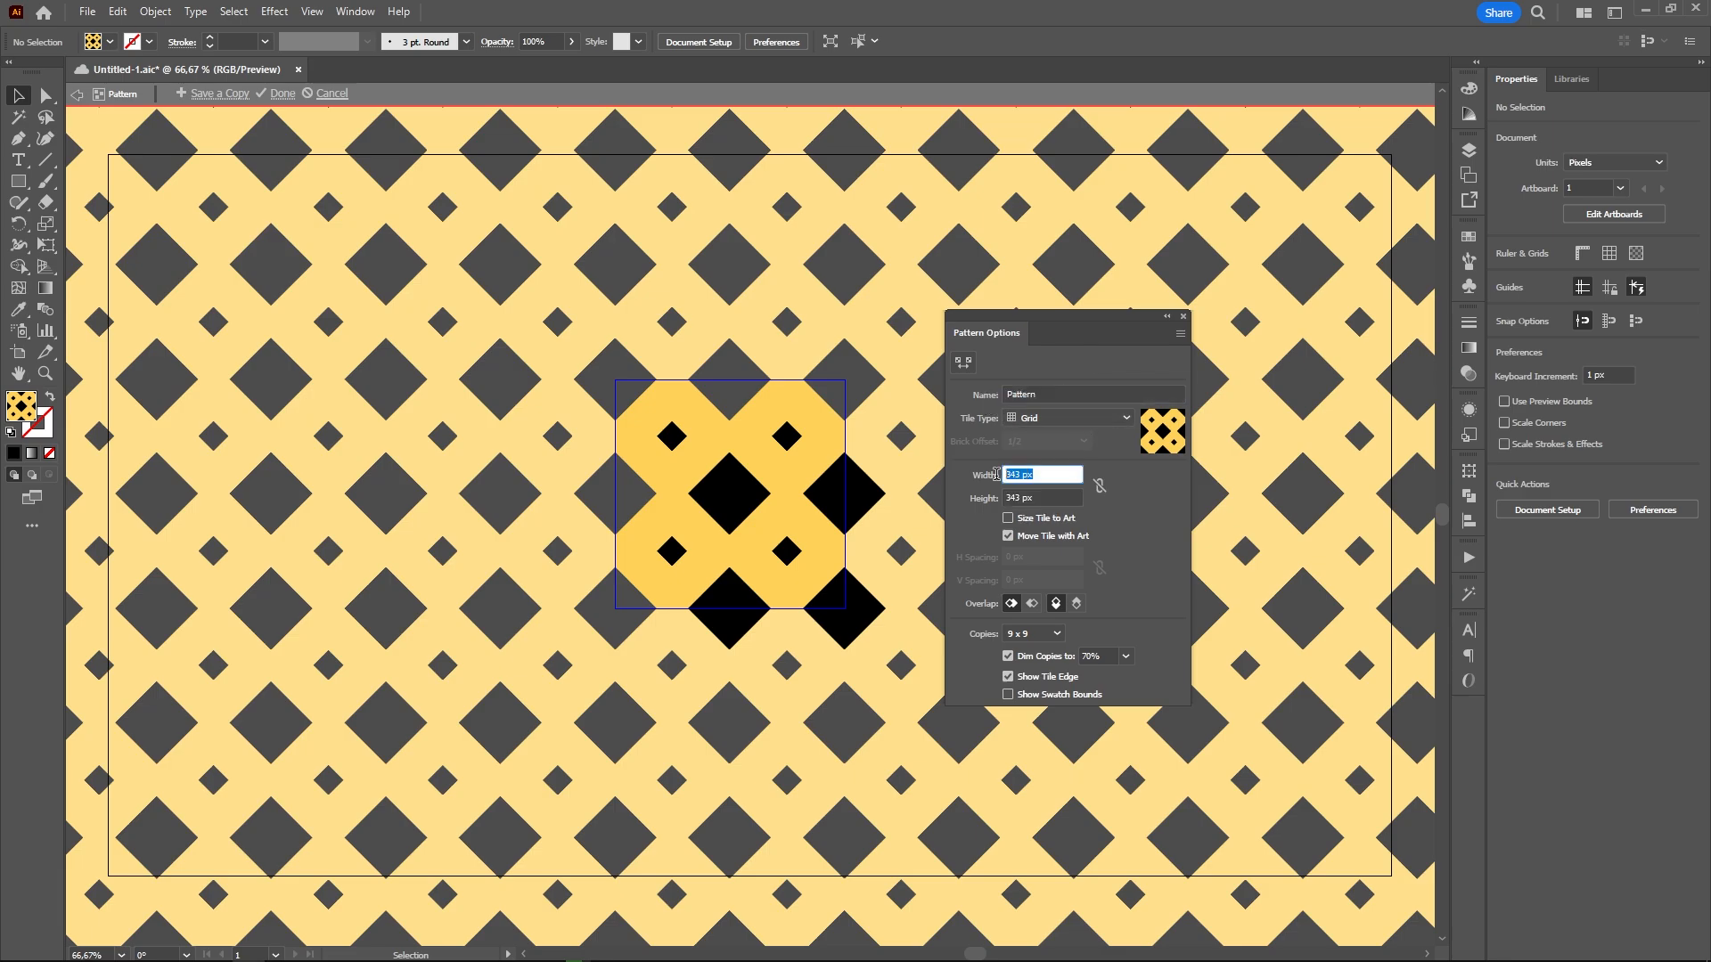
Try the Right in Front and Bottom in Front tile overlaps, and restore Left in Front and Top in Front
left_click(1032, 604)
left_click(1075, 605)
left_click(1055, 604)
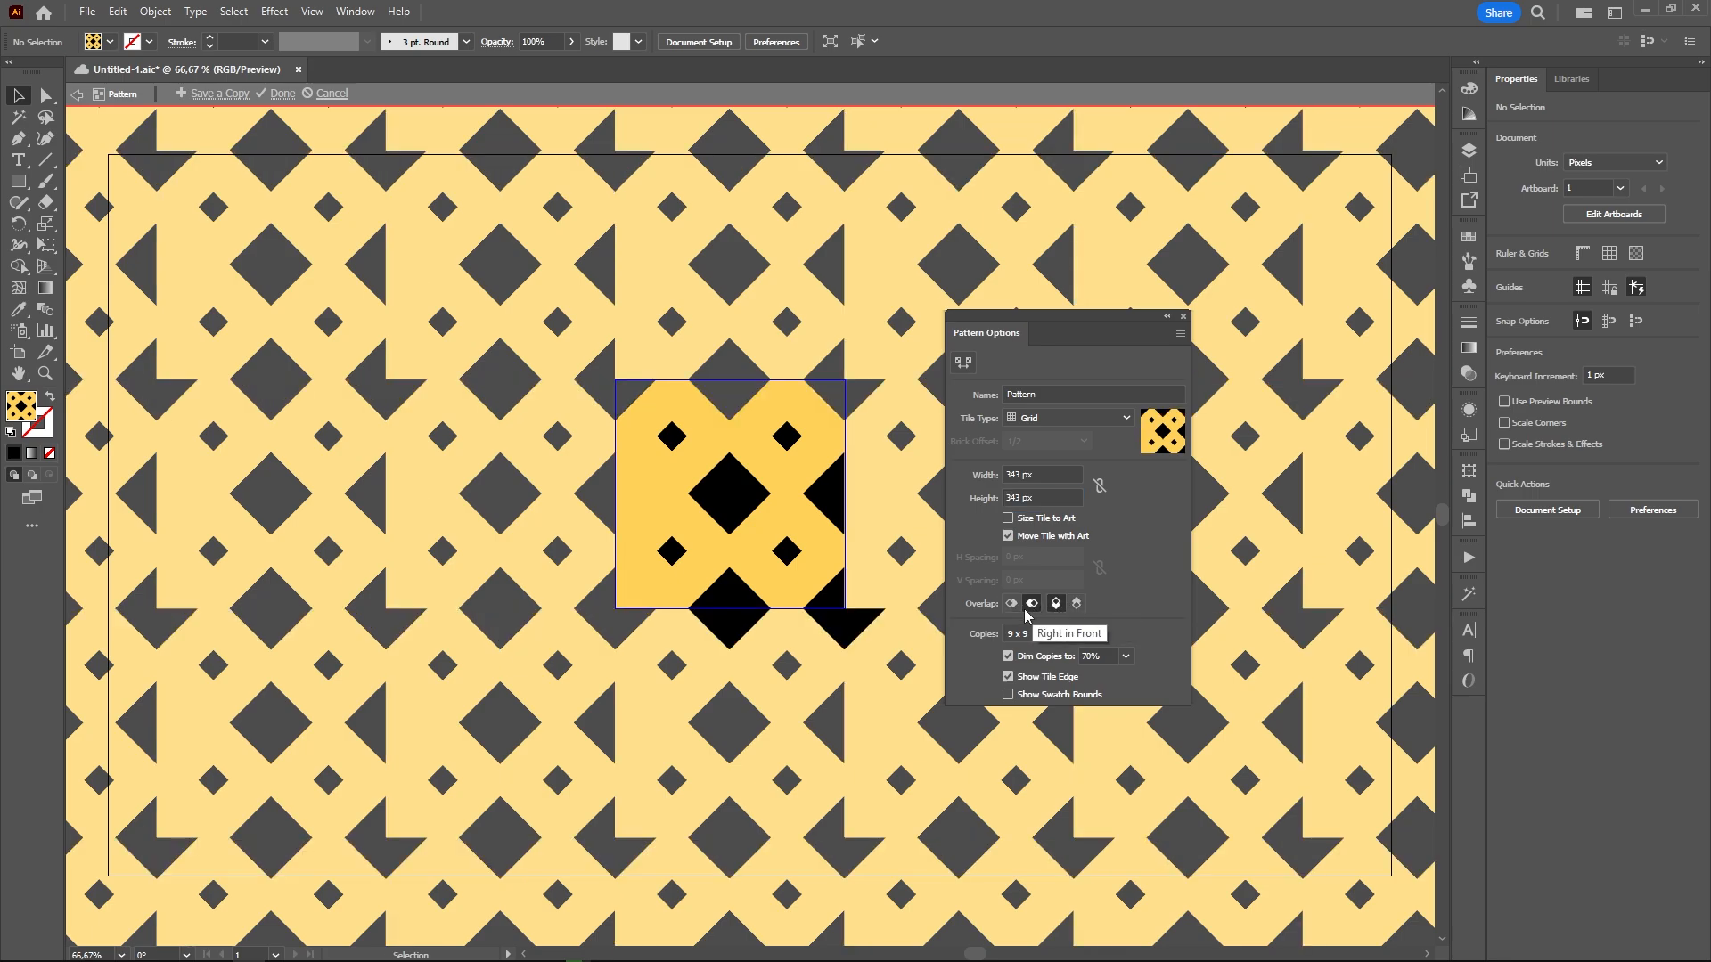
left_click(1011, 604)
Keep the pattern's copies at 9 x 9 and finish editing the pattern
left_click(1057, 633)
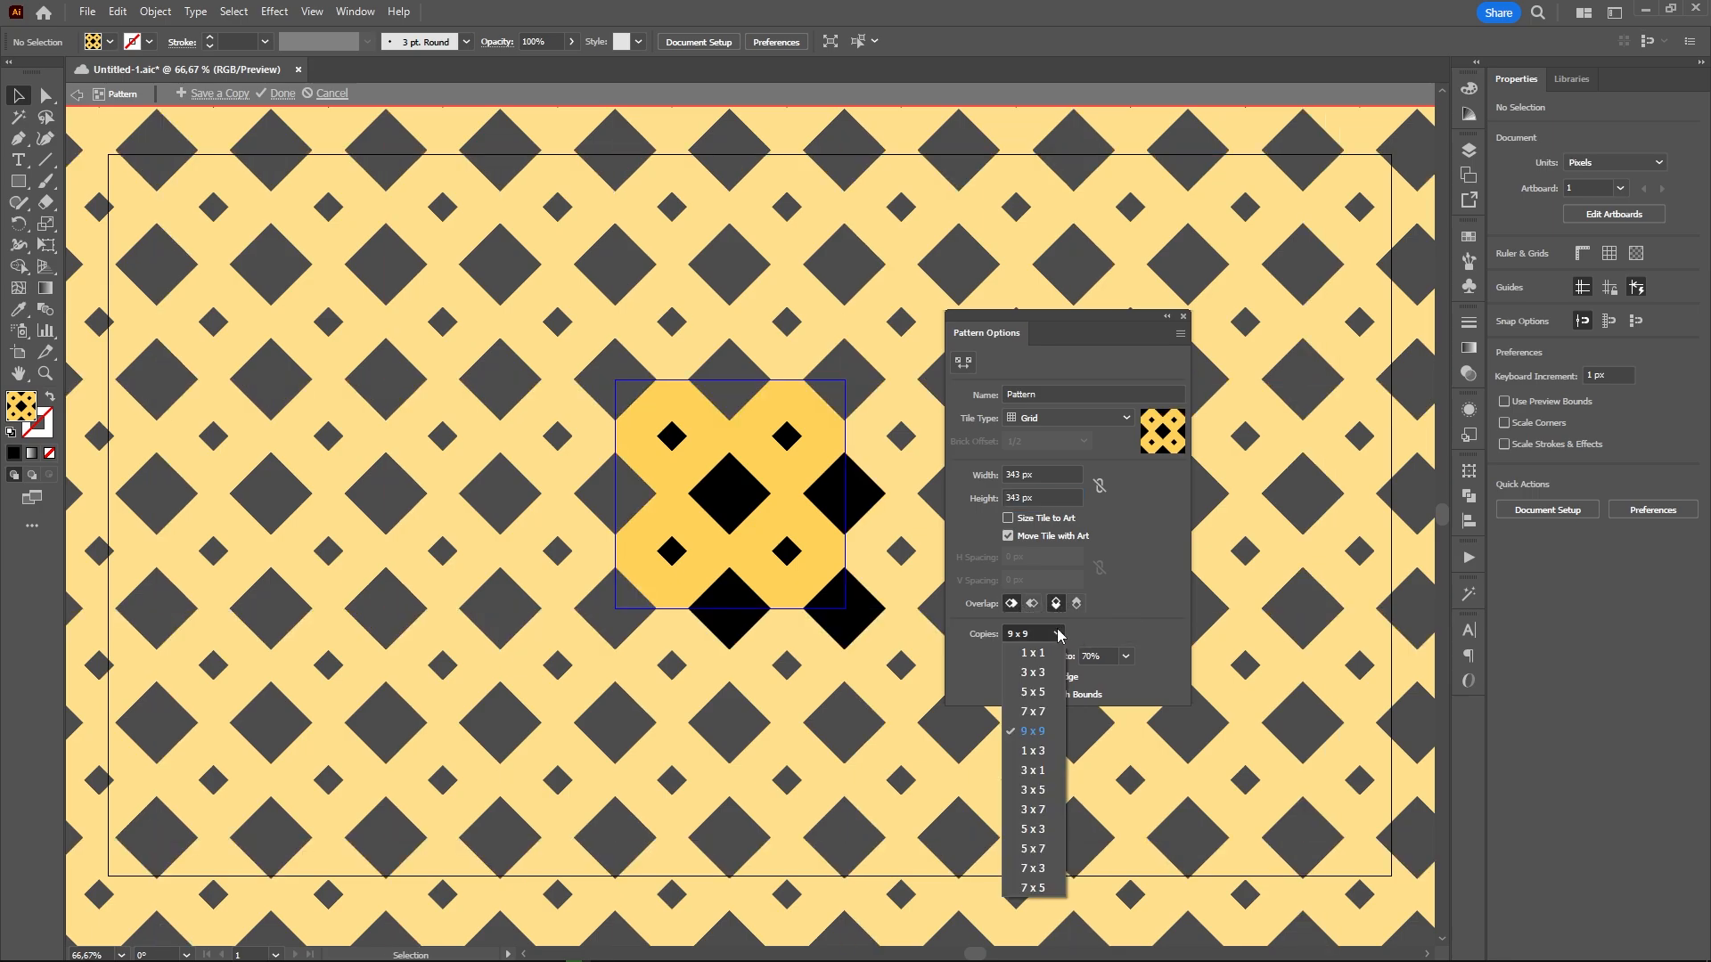
left_click(1058, 633)
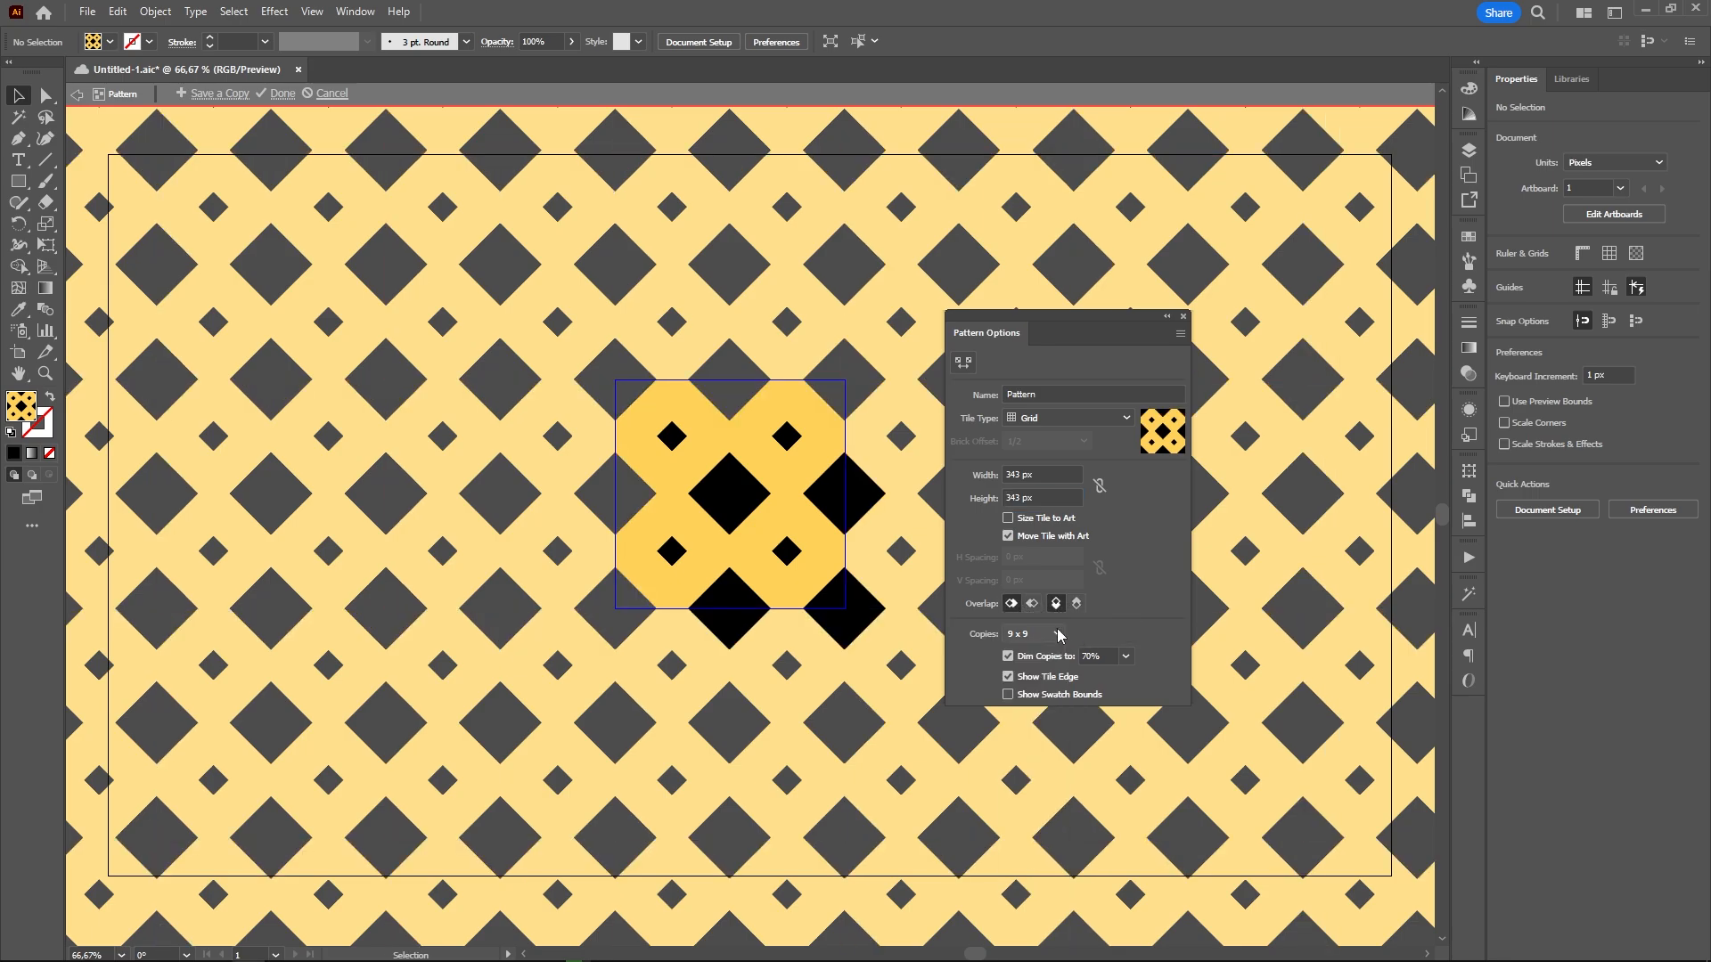
left_click(284, 93)
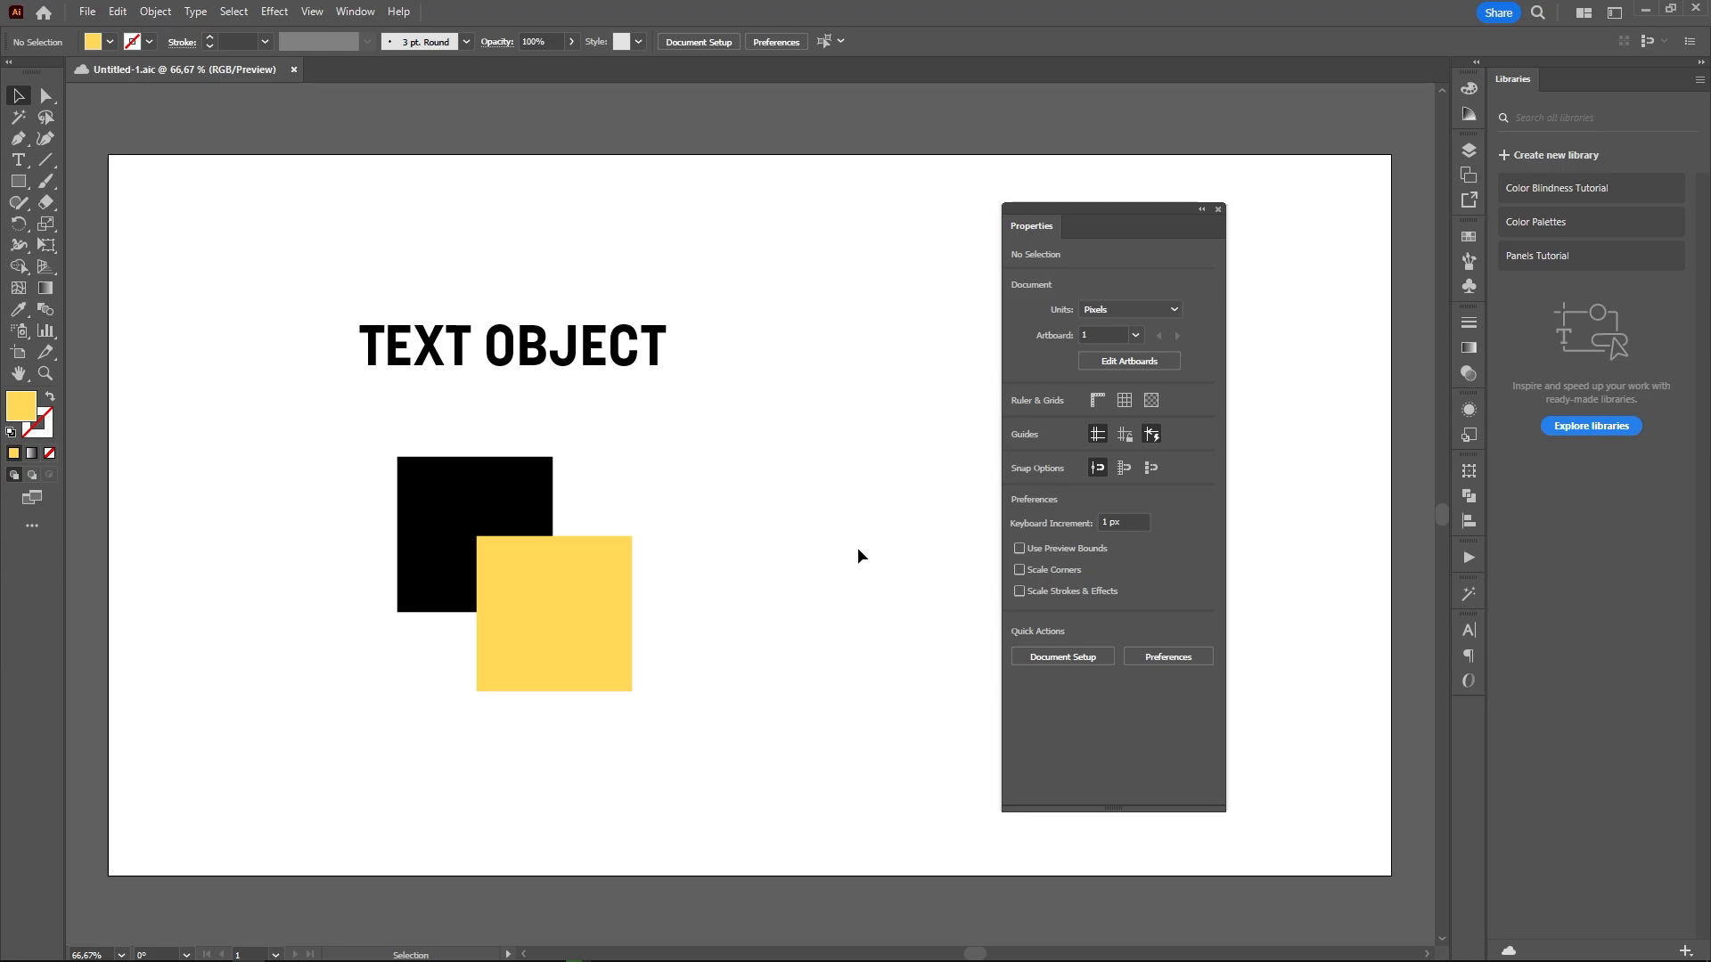
Select the TEXT OBJECT text and the two overlapping squares in turn to examine their properties
left_click(612, 367)
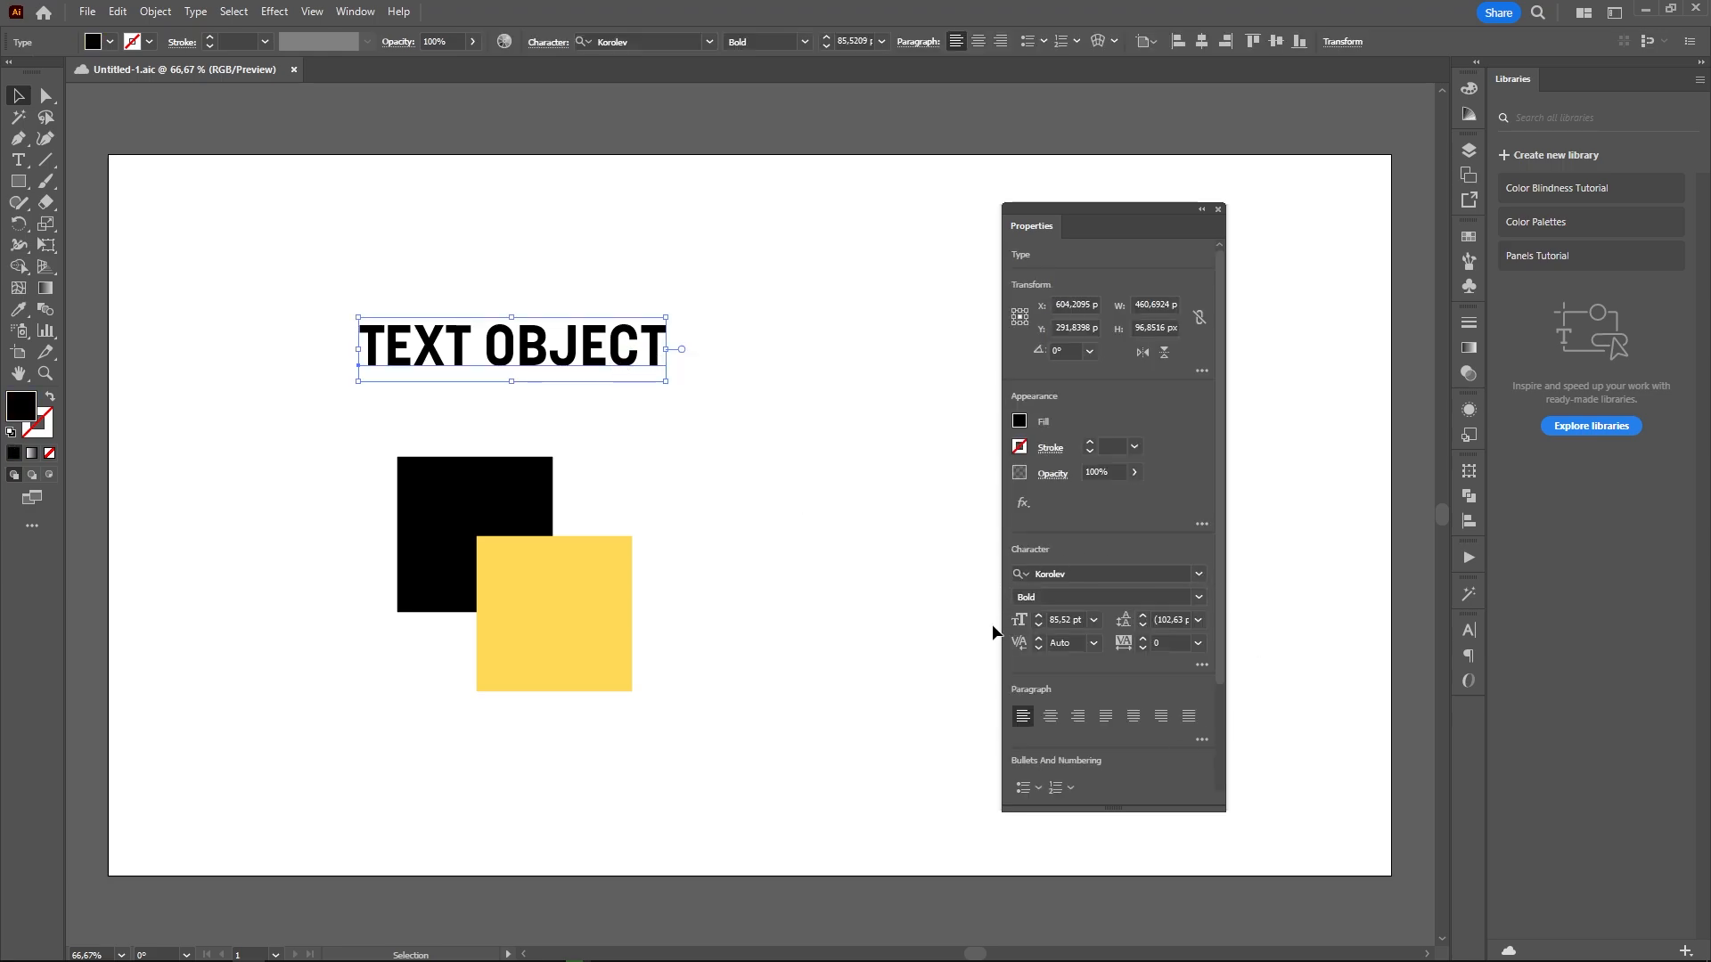
left_click_drag(698, 436, 403, 666)
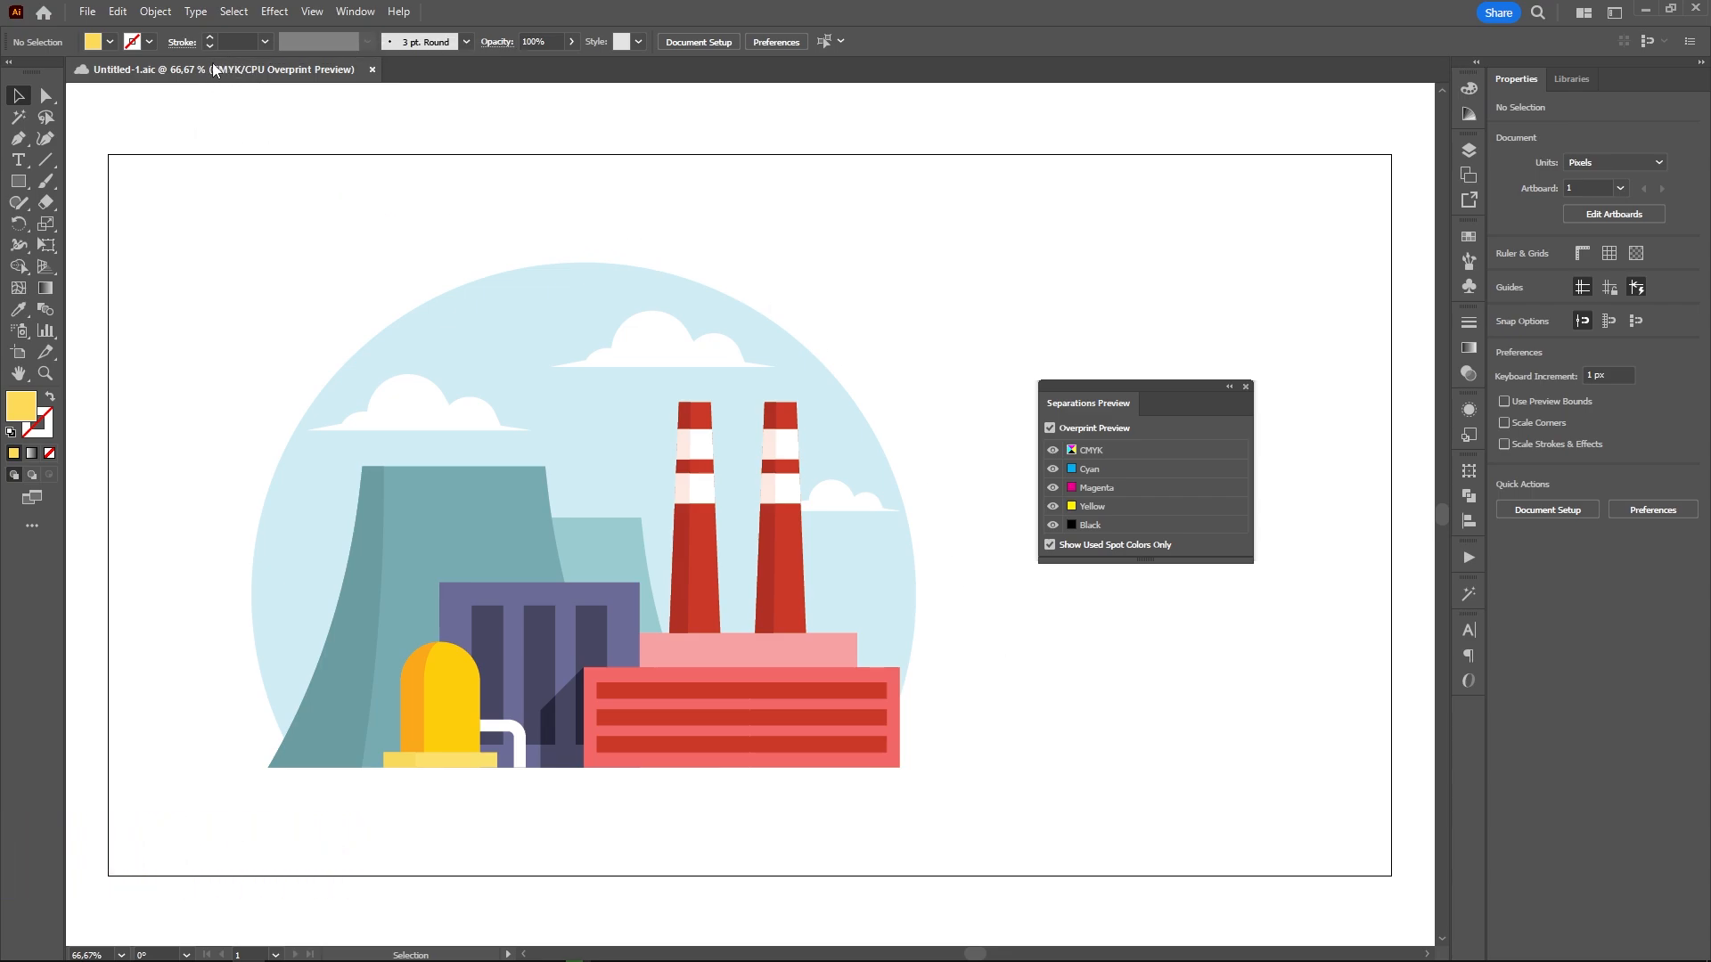
Hide the Cyan, Magenta and Yellow separations to preview only the factory artwork's Black plate
left_click(1054, 468)
left_click(1054, 488)
left_click(1054, 506)
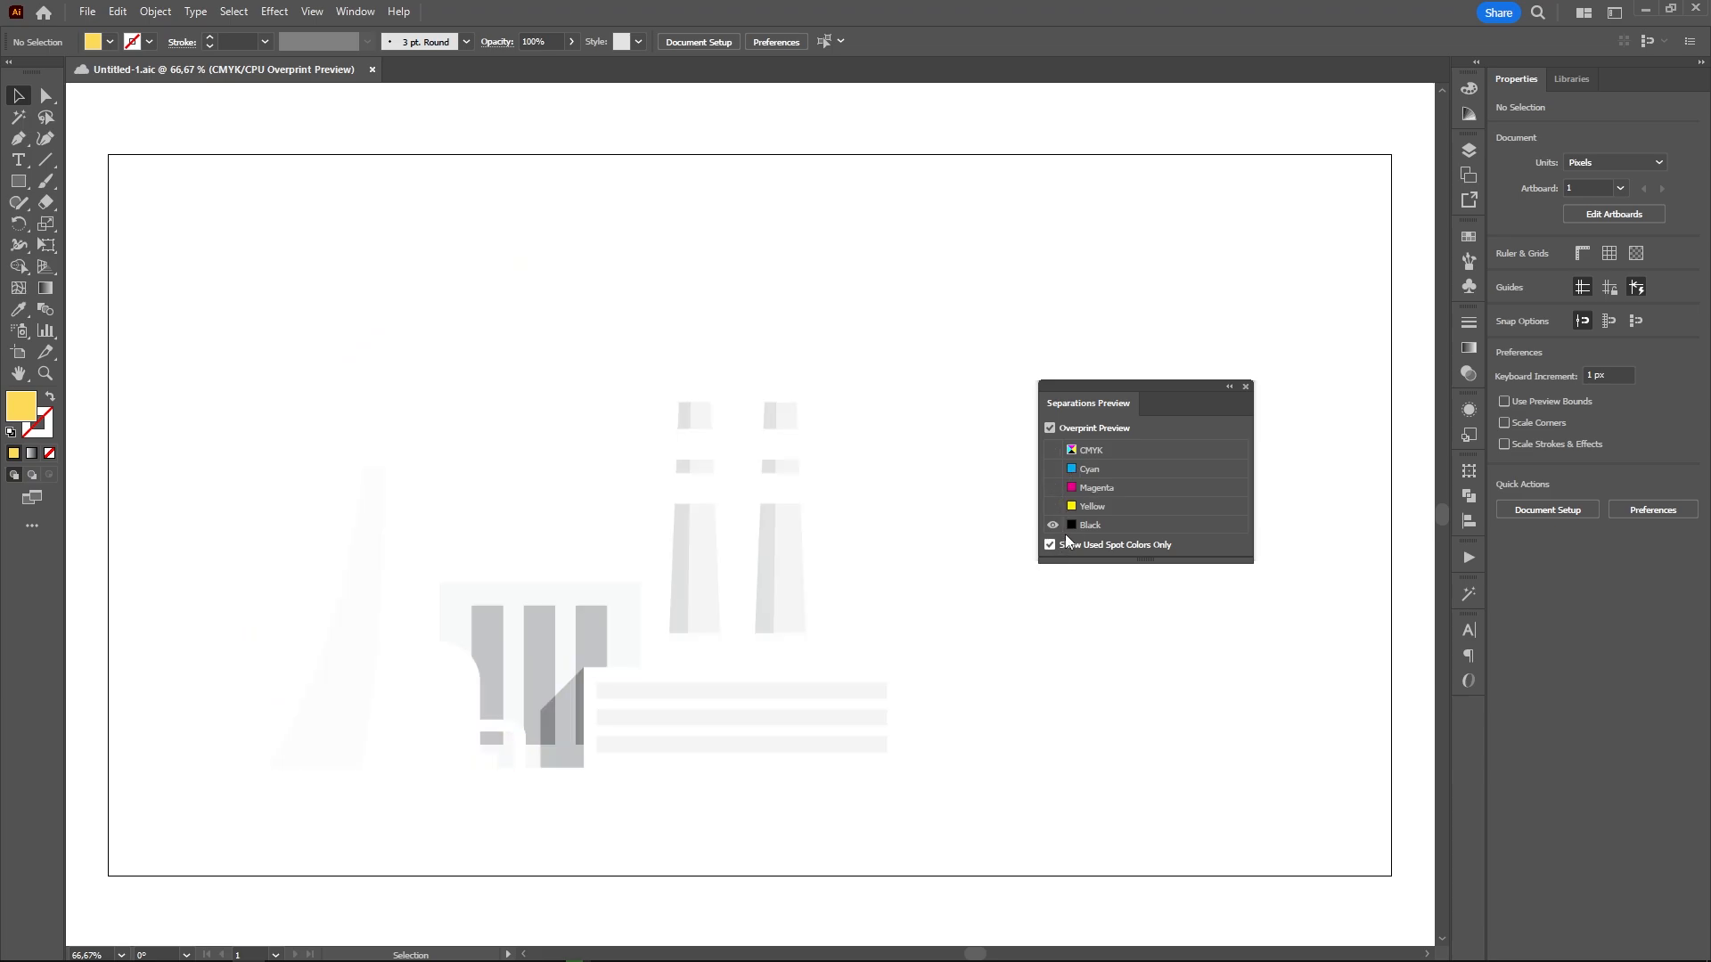
Preview the Yellow and Magenta plates without Black, and bring back all four separations of the artwork
left_click(1054, 506)
left_click(1054, 525)
left_click(1053, 488)
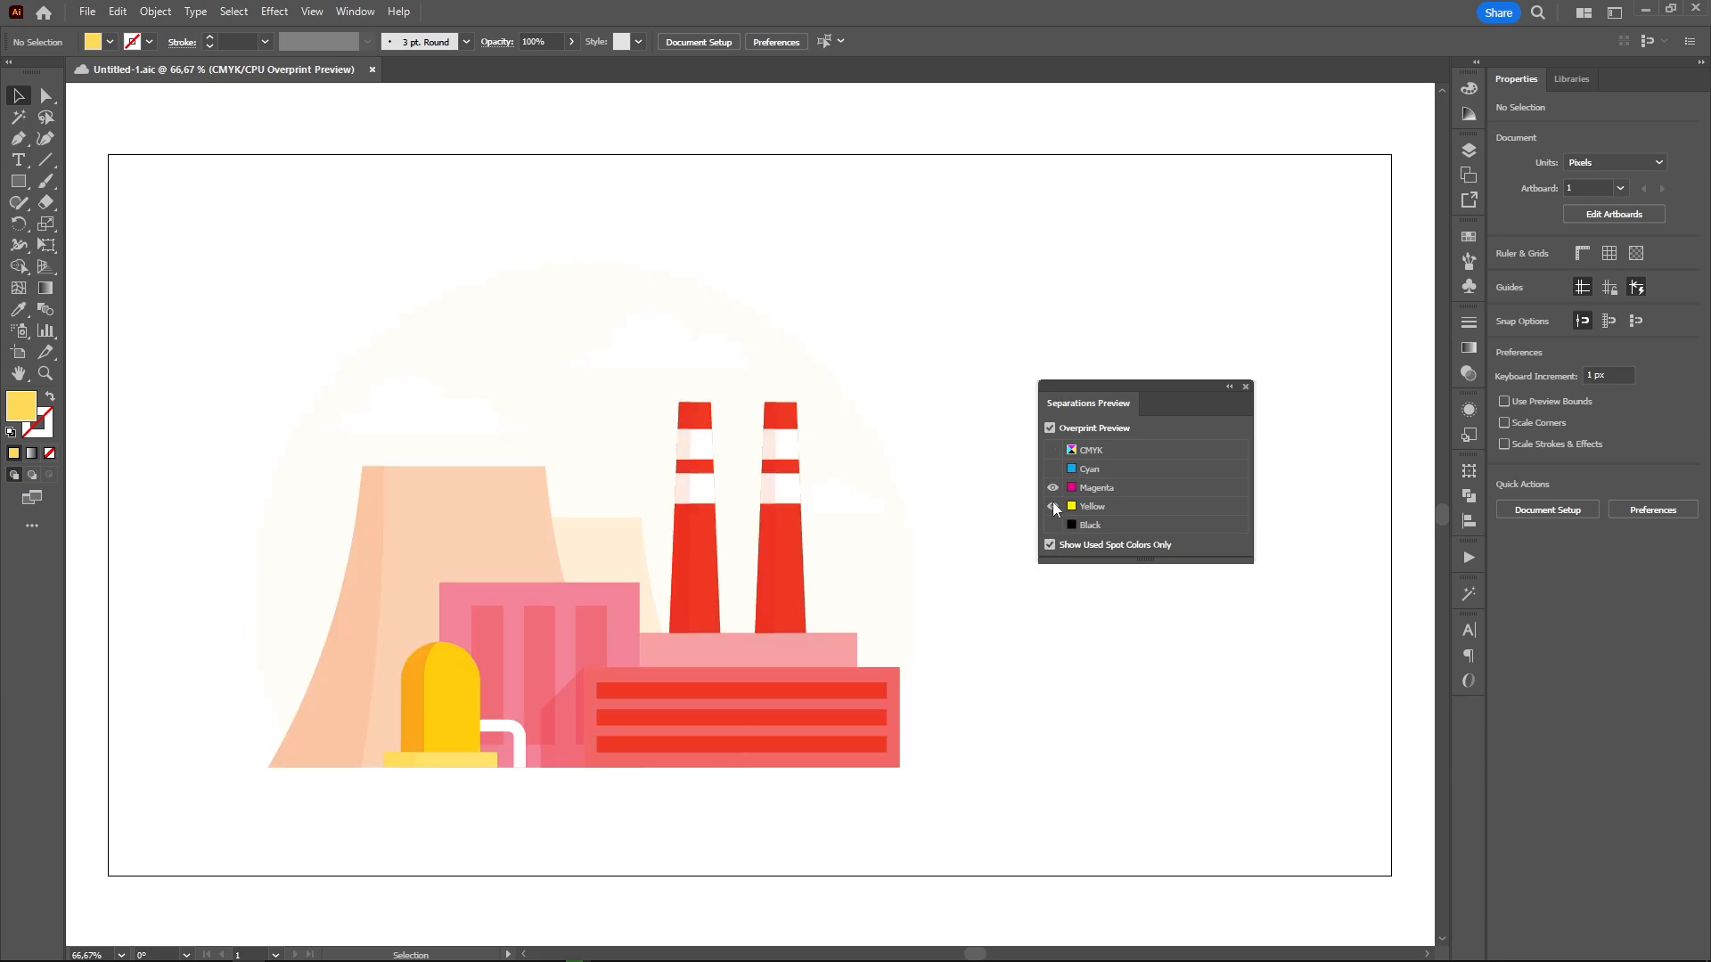
left_click(1053, 506)
left_click(1052, 468)
left_click(1052, 505)
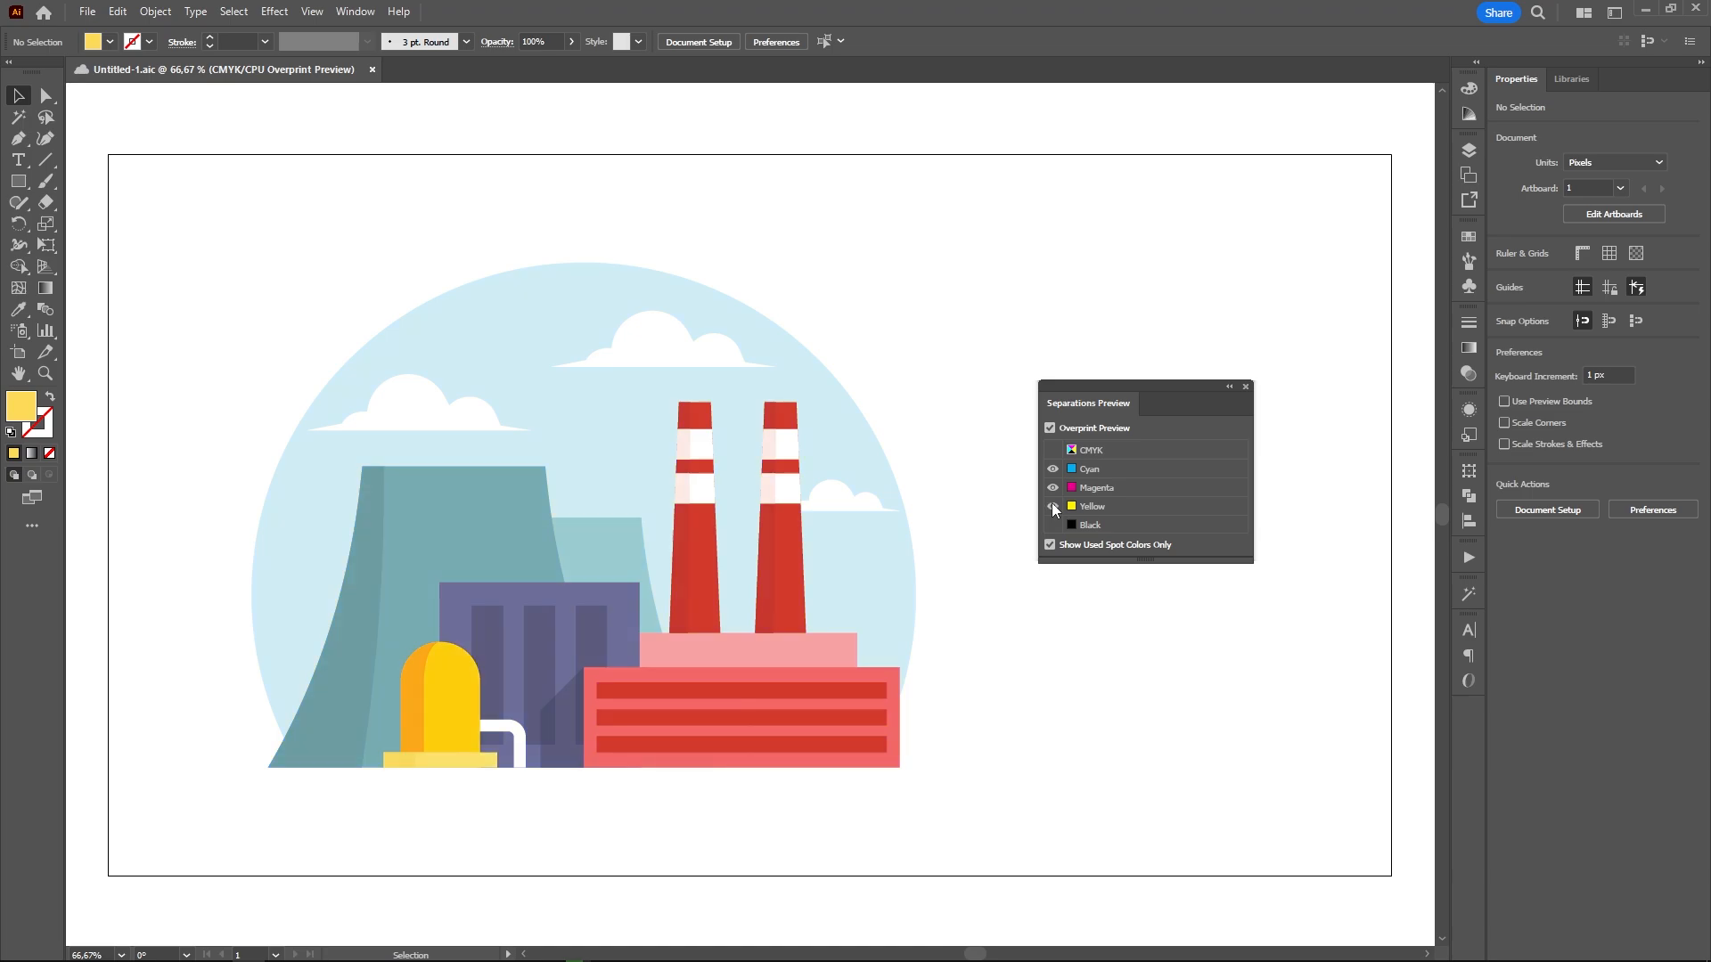
left_click(1054, 522)
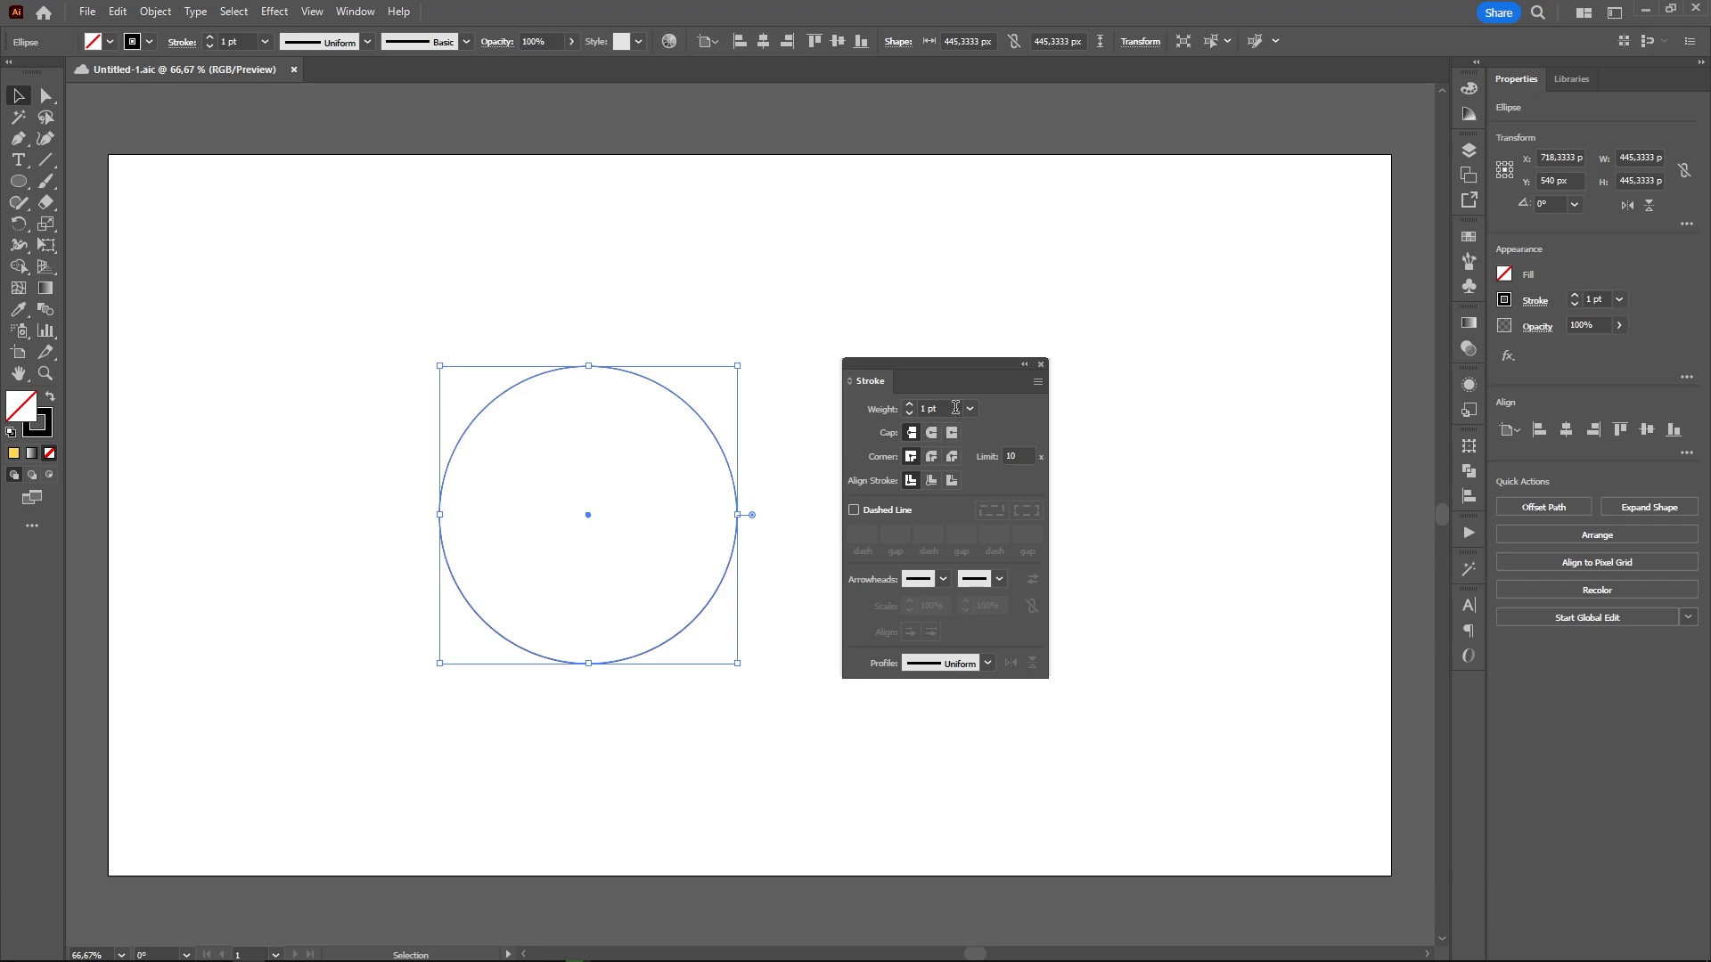
Give the circle a 12 pt stroke with a round cap and round join
scroll(955, 407, "up", 11)
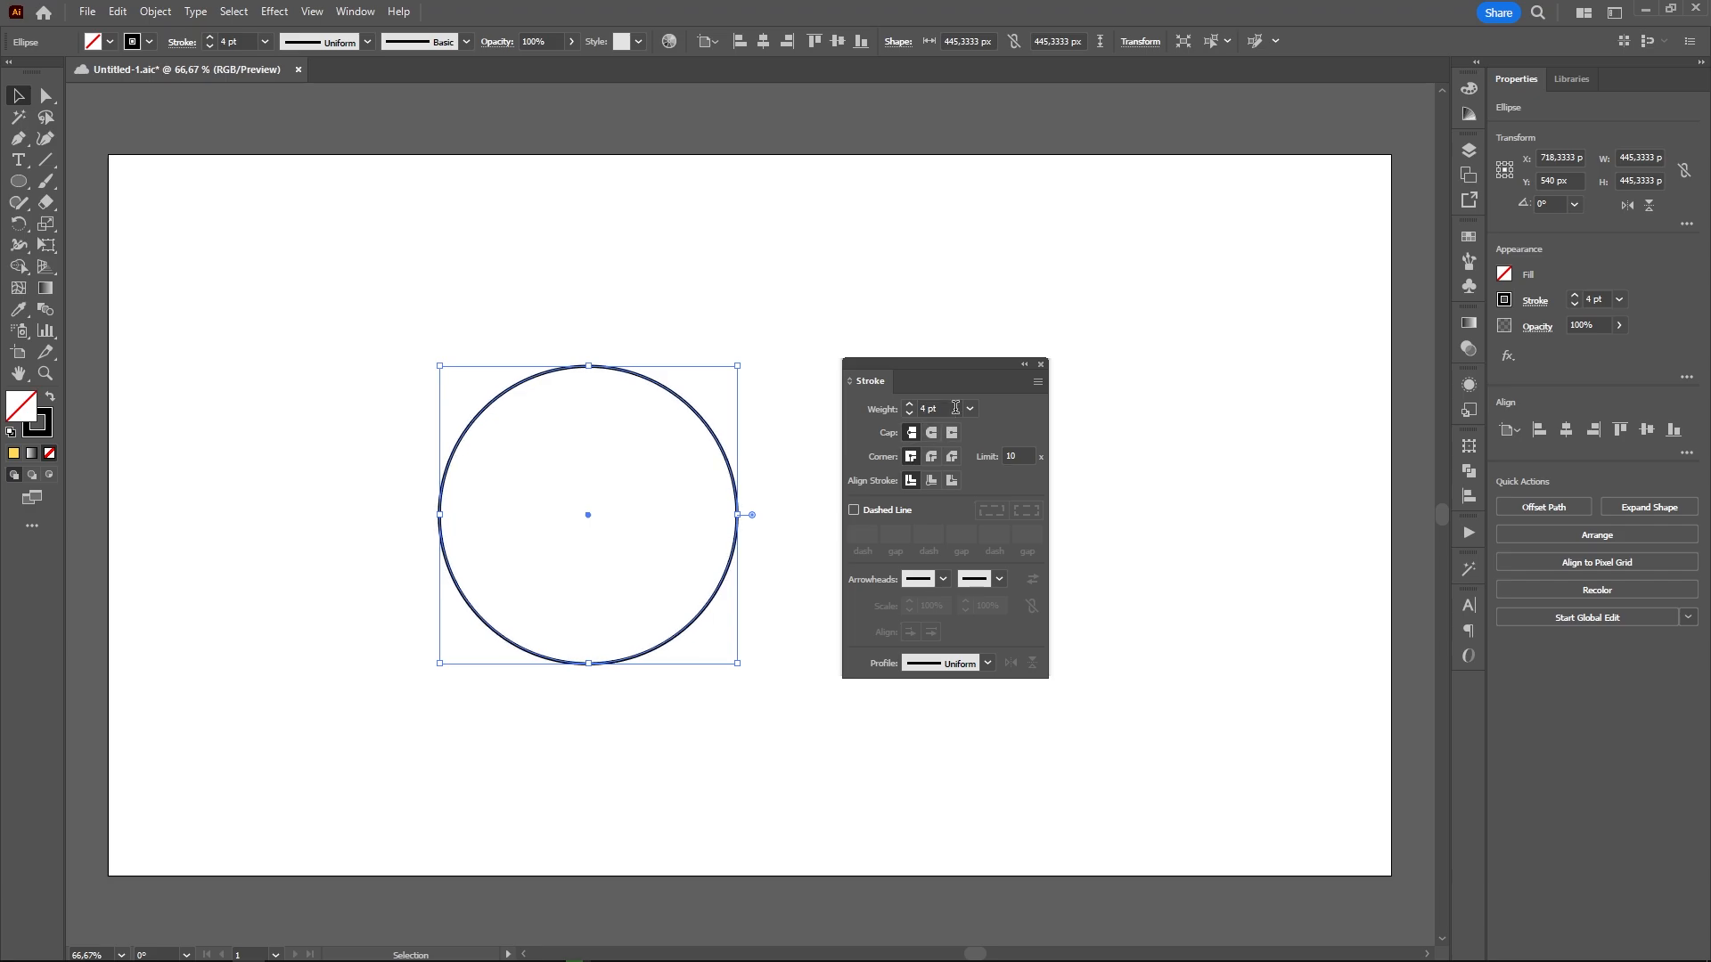
left_click(934, 456)
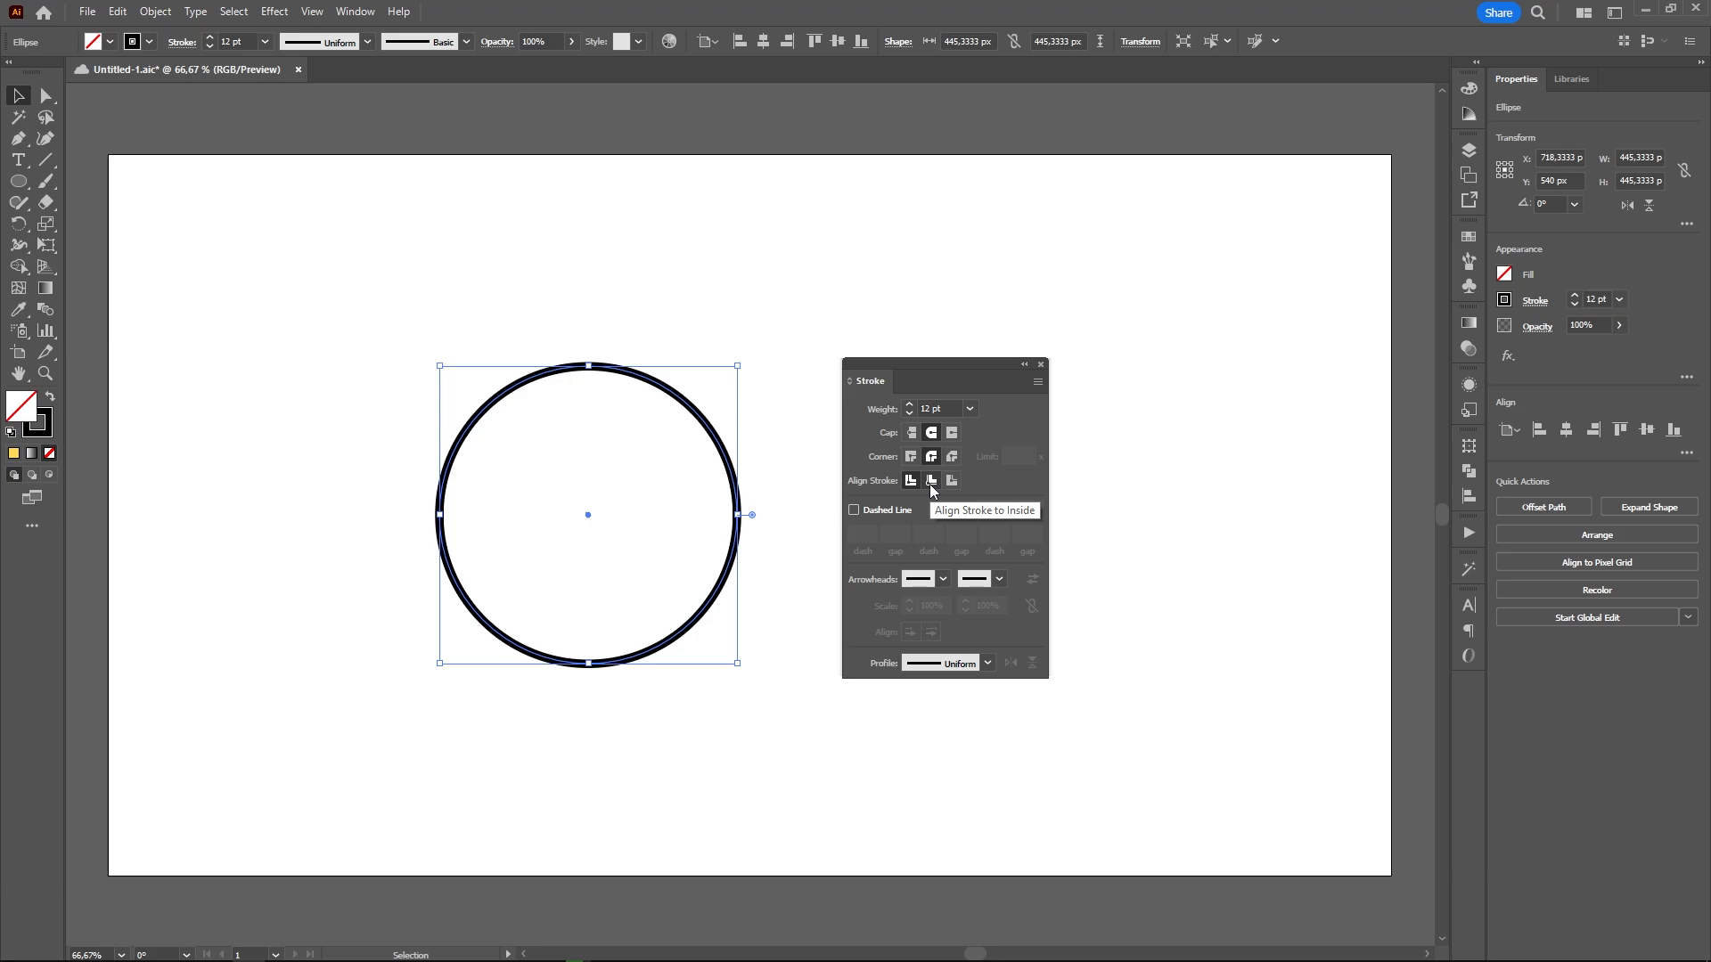
Align the circle's stroke to the outside after trying inside alignment, and make it a dashed line
left_click(930, 484)
left_click(951, 482)
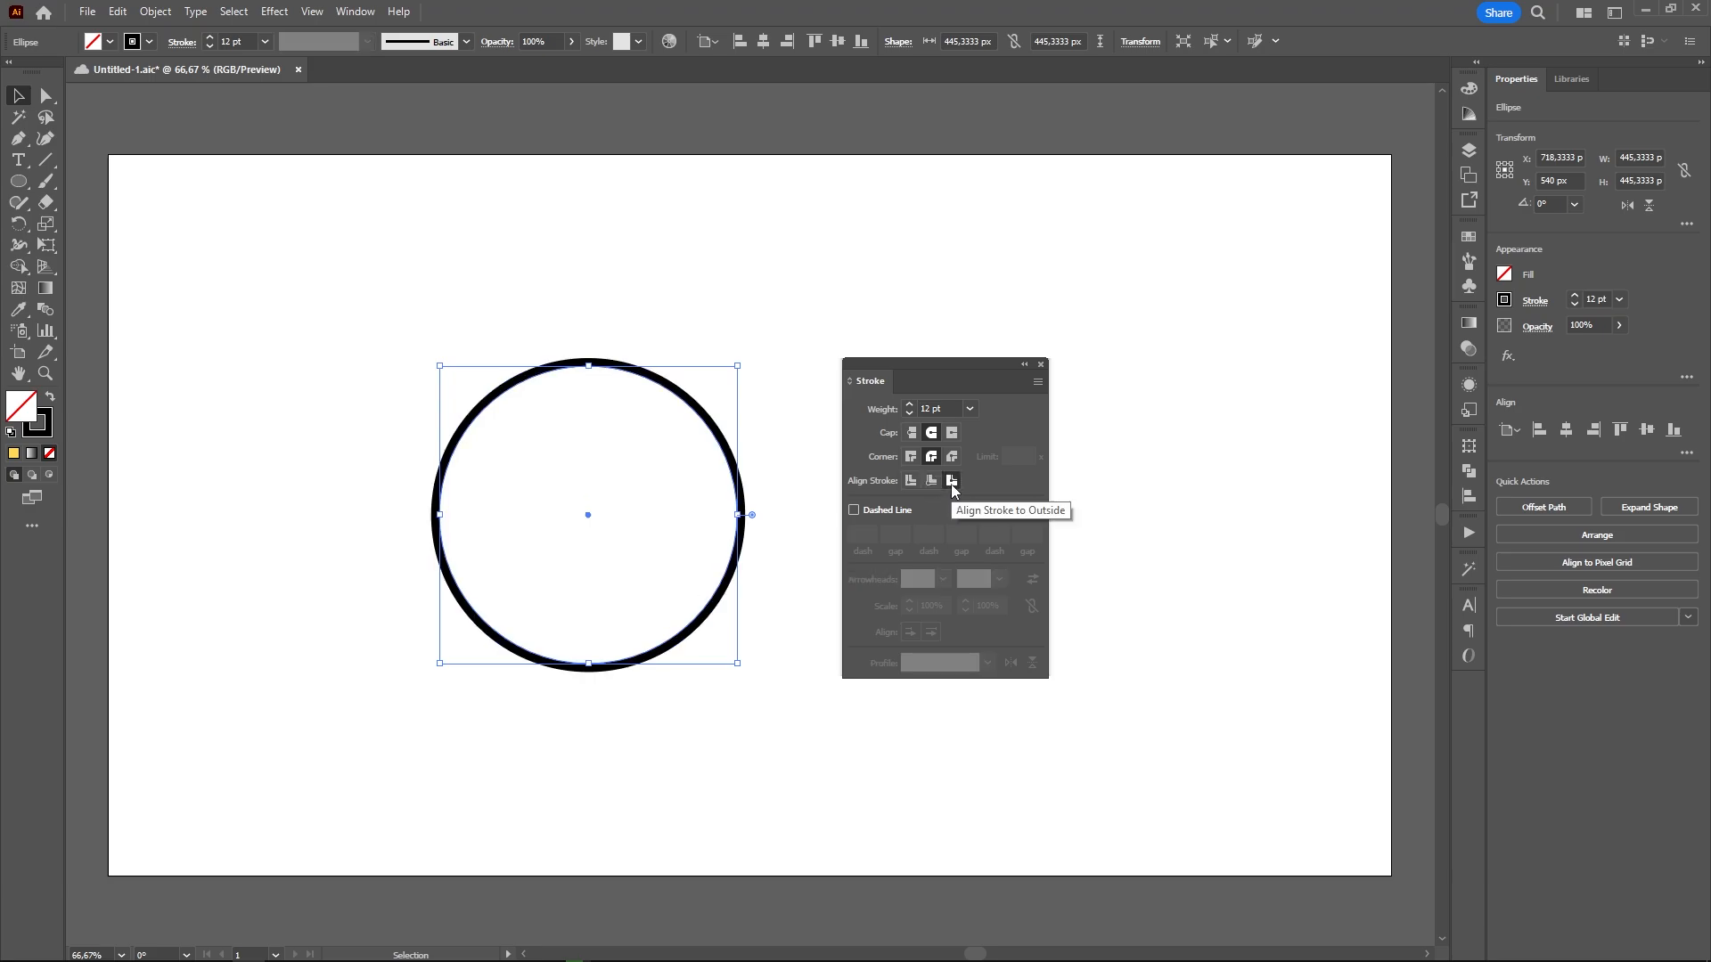
left_click(853, 511)
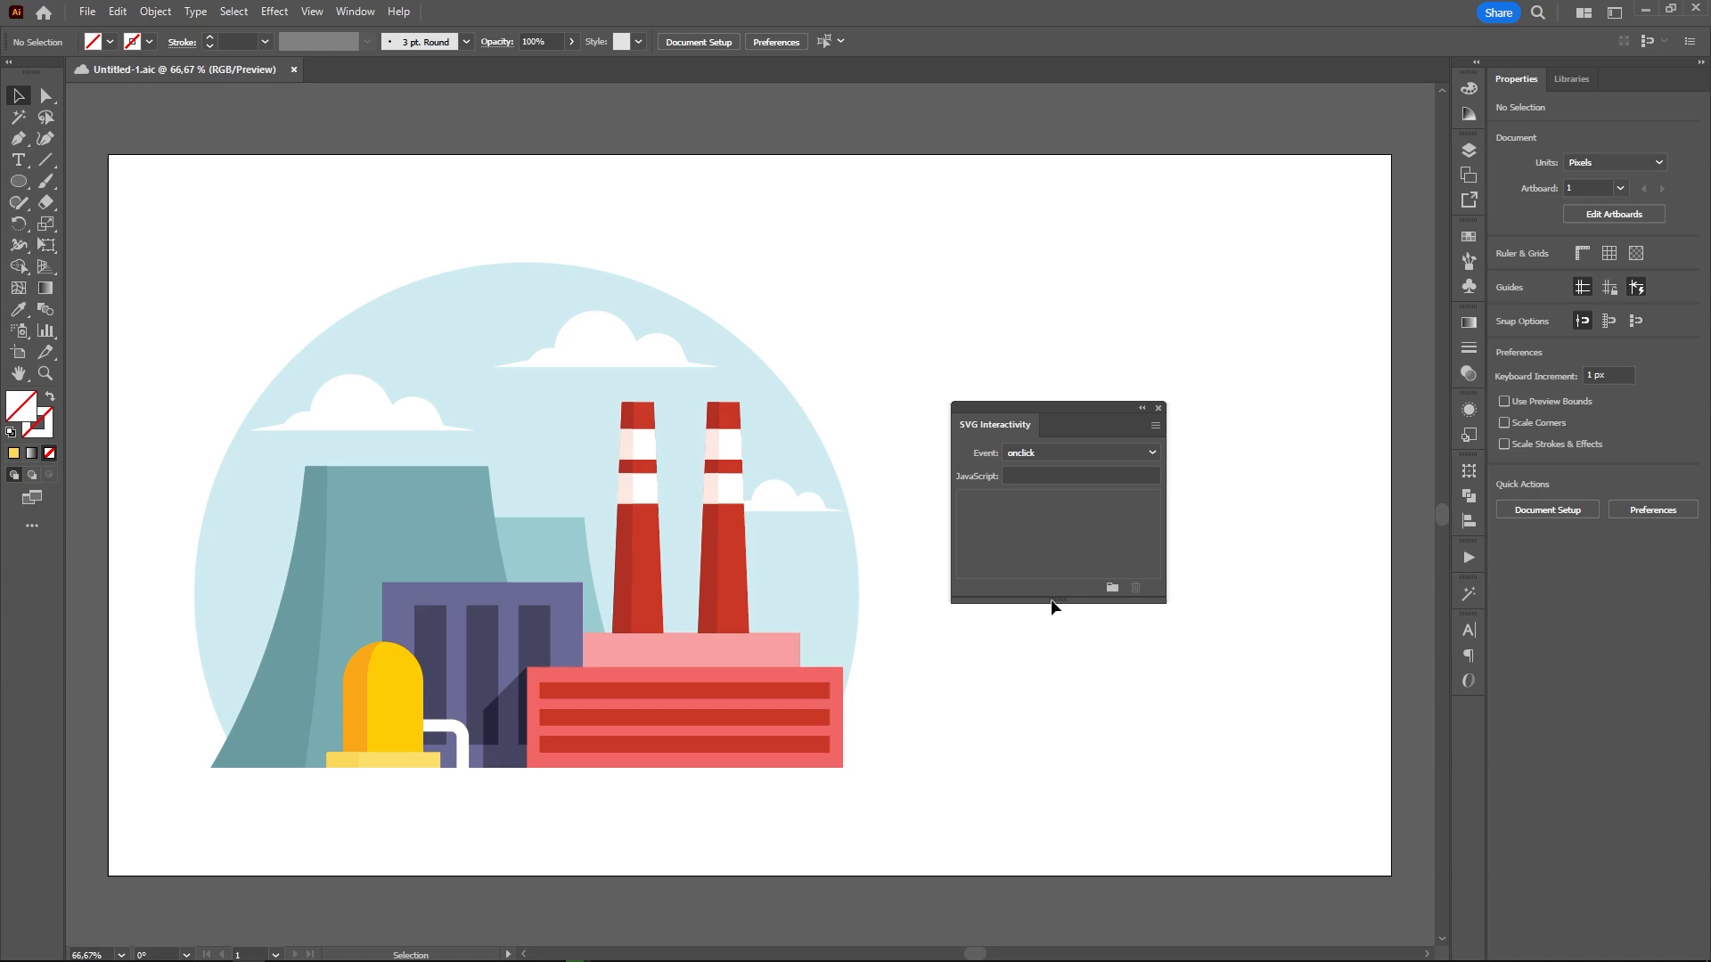
Examine the available SVG Interactivity events and the JavaScript entry without changing the onclick event
left_click(1092, 453)
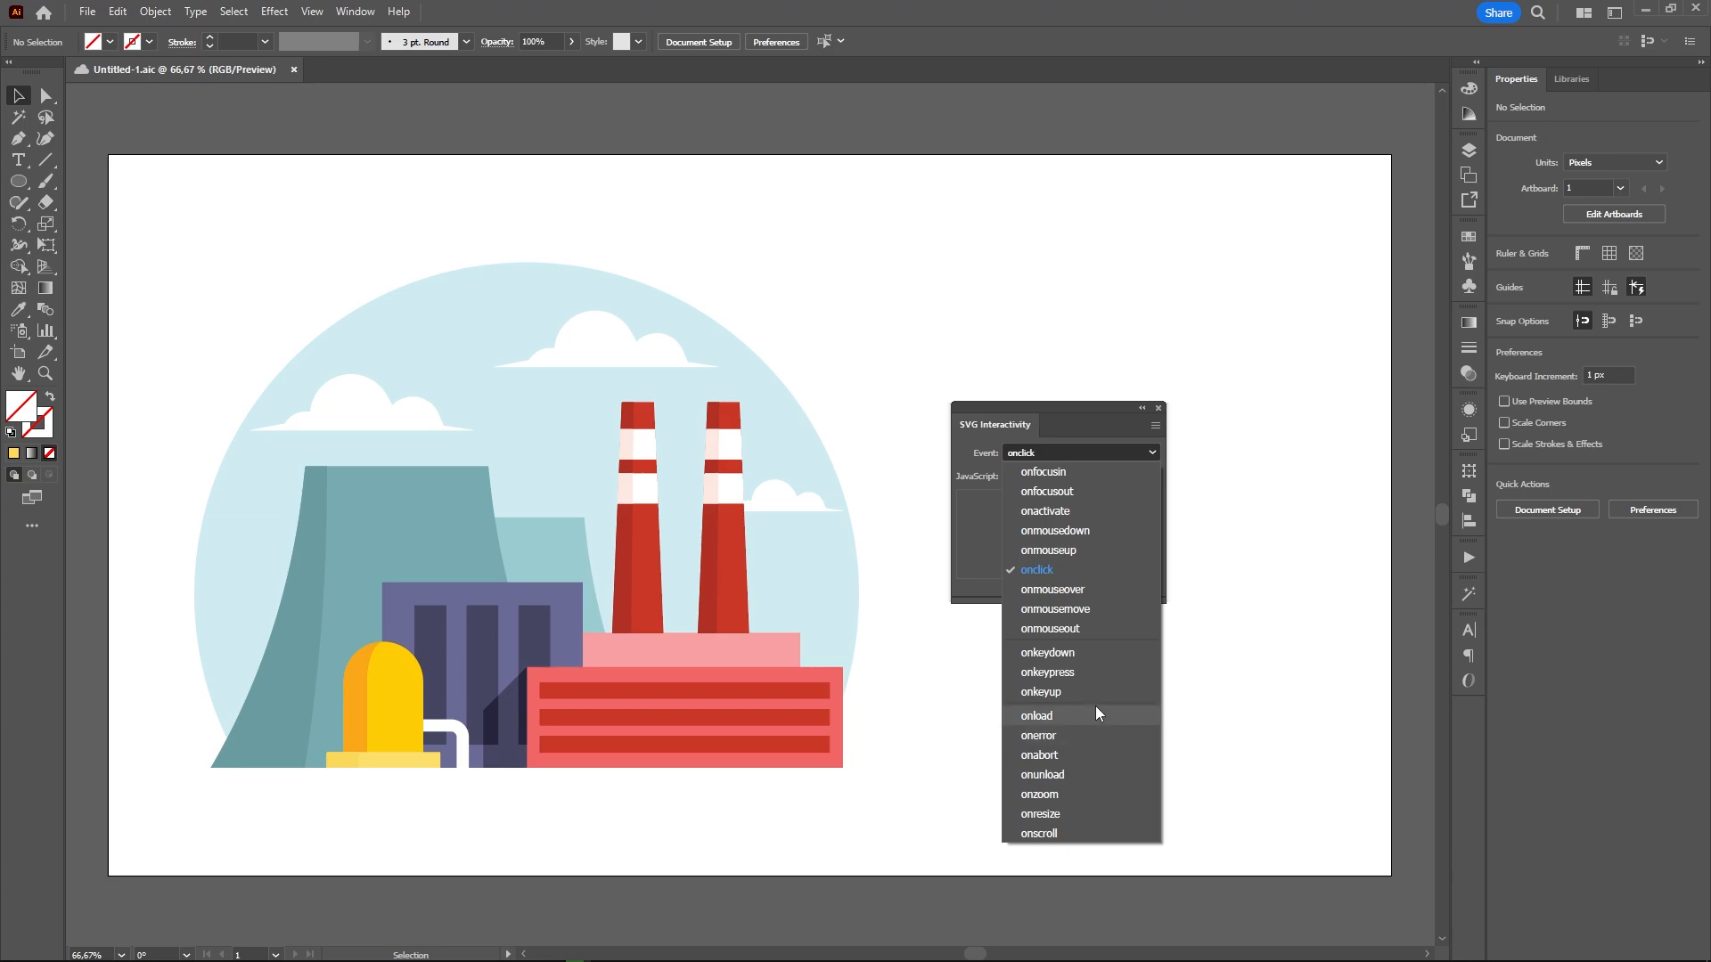
left_click(980, 526)
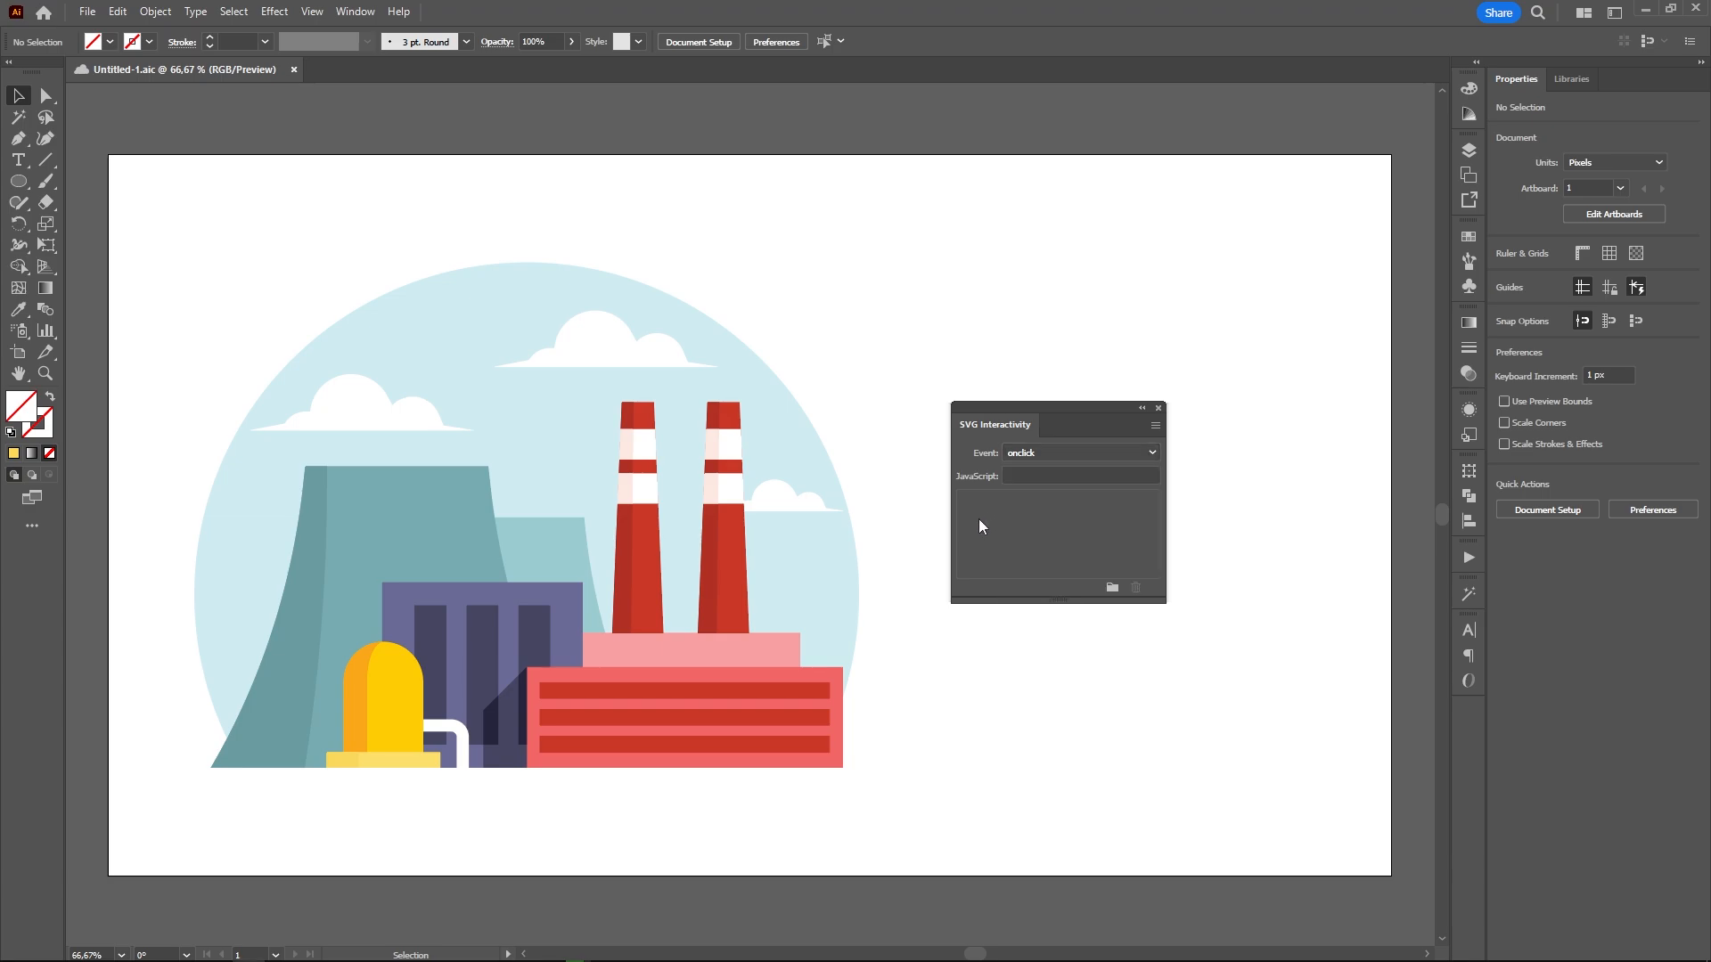
left_click(1036, 472)
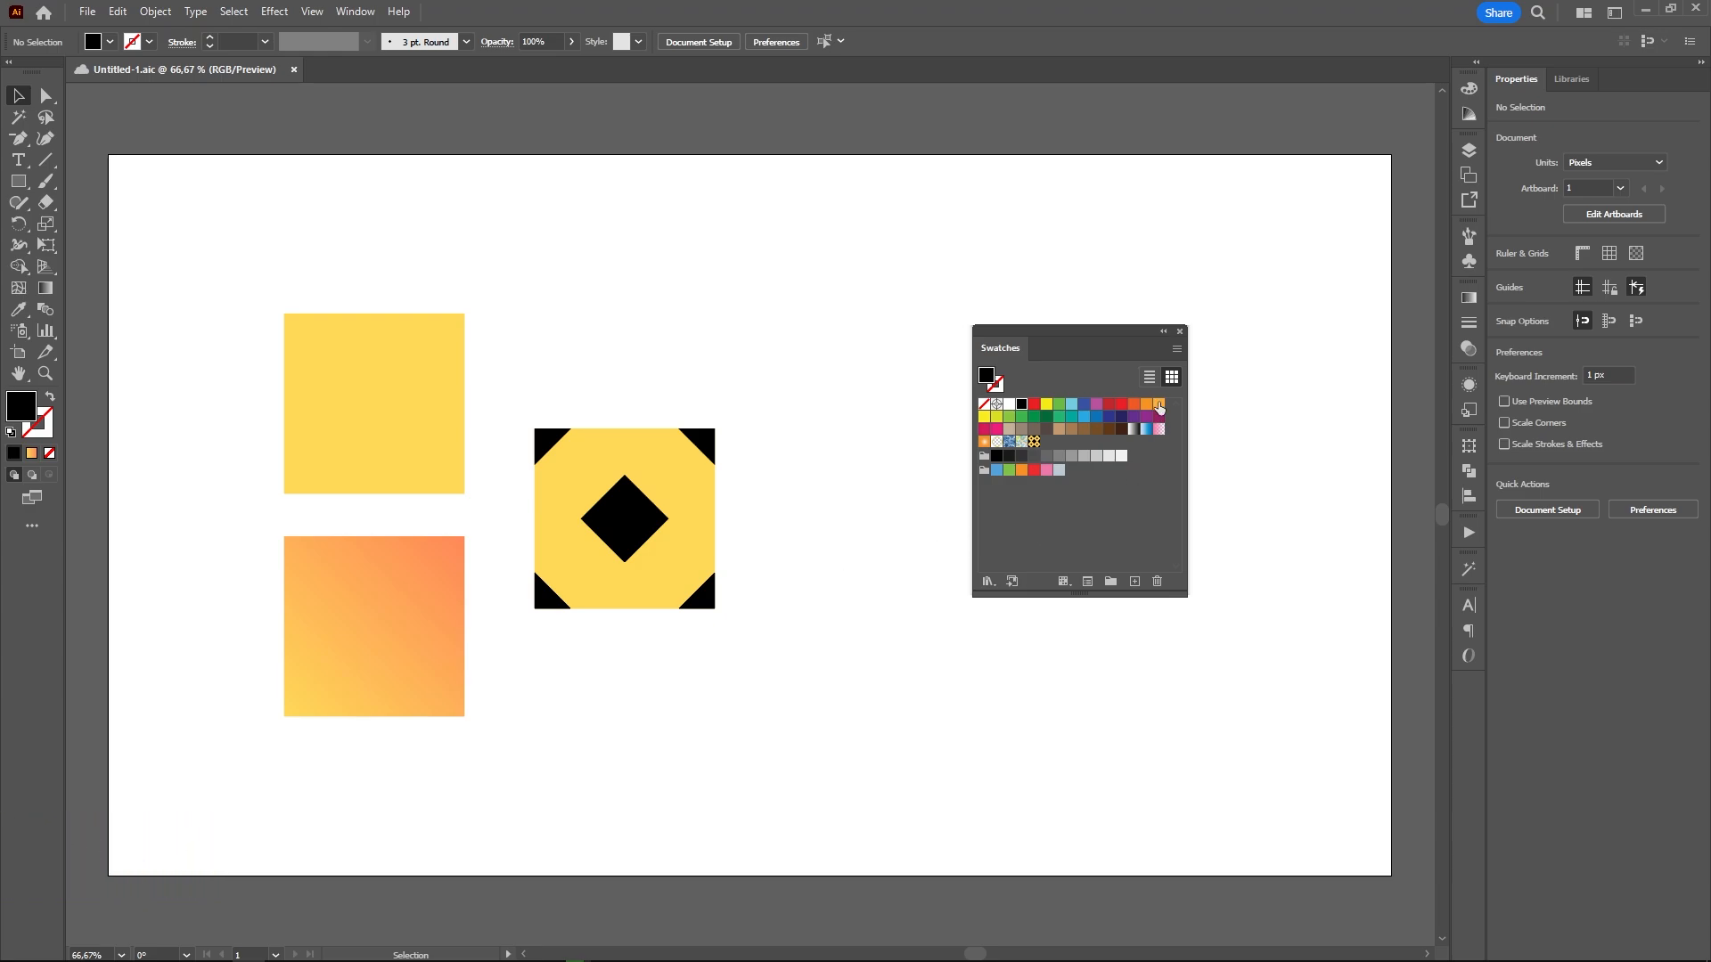
Examine the gray and bright color groups among the swatches and clear the swatch selection
left_click(1093, 542)
left_click(982, 454)
left_click(985, 472)
left_click(1003, 513)
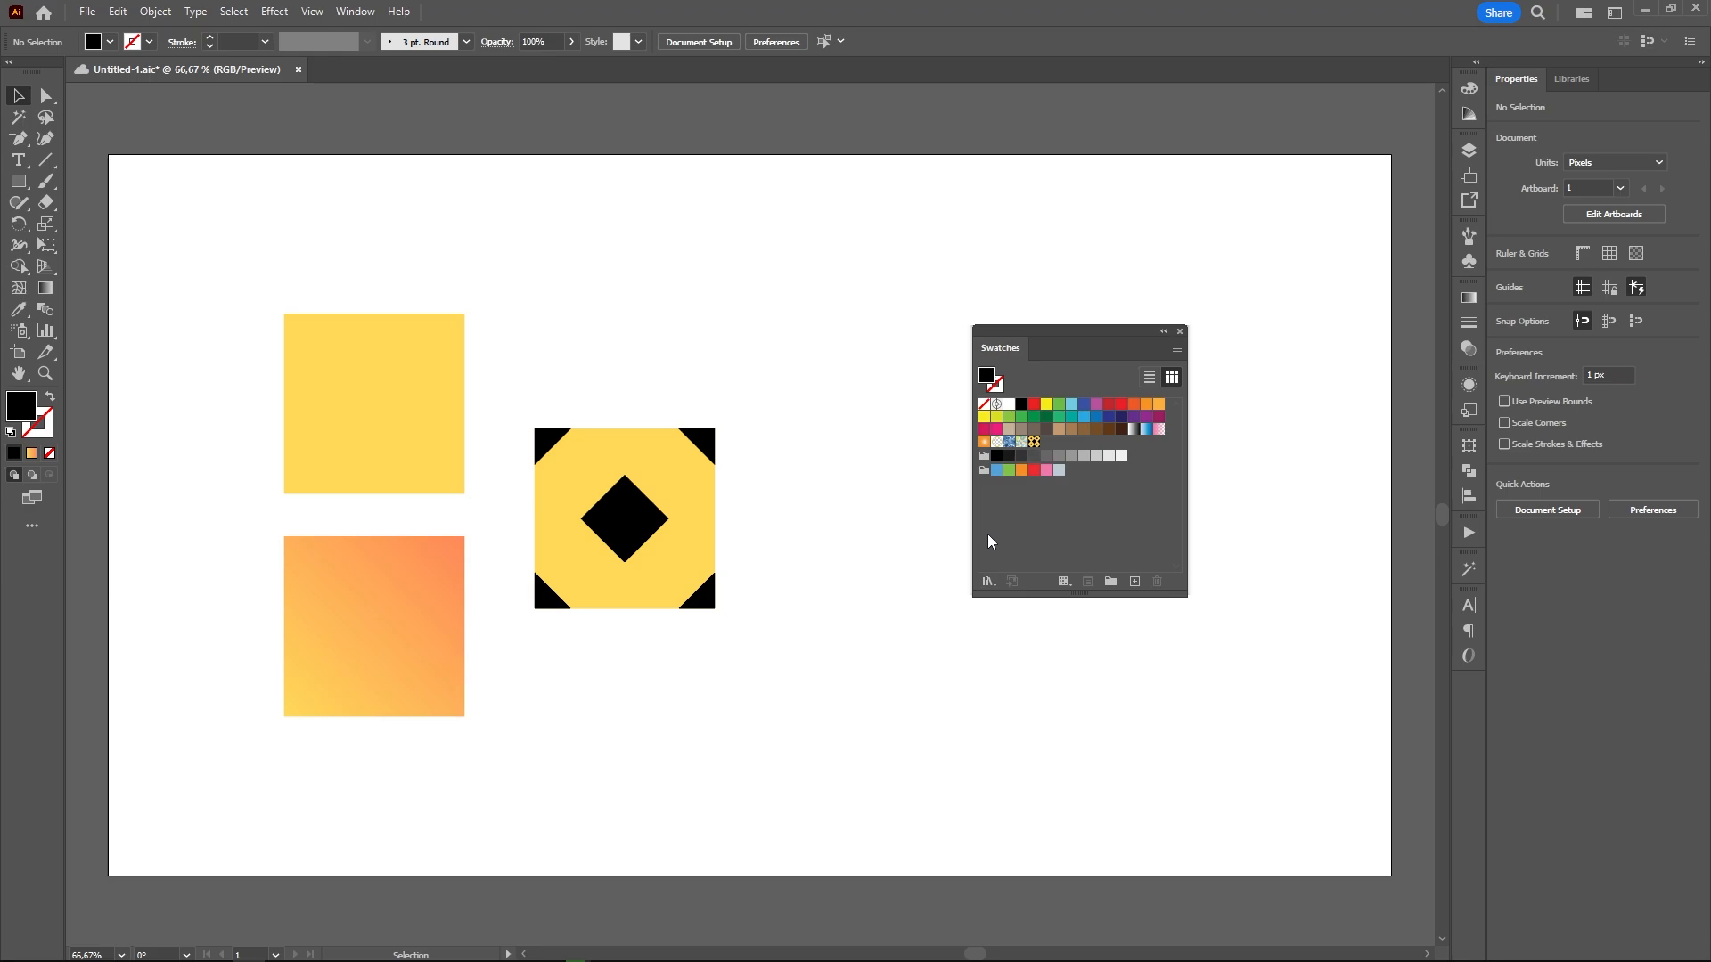
Add the yellow square, the orange gradient square and the black-and-yellow diamond artwork as new swatches
left_click_drag(401, 431, 1038, 550)
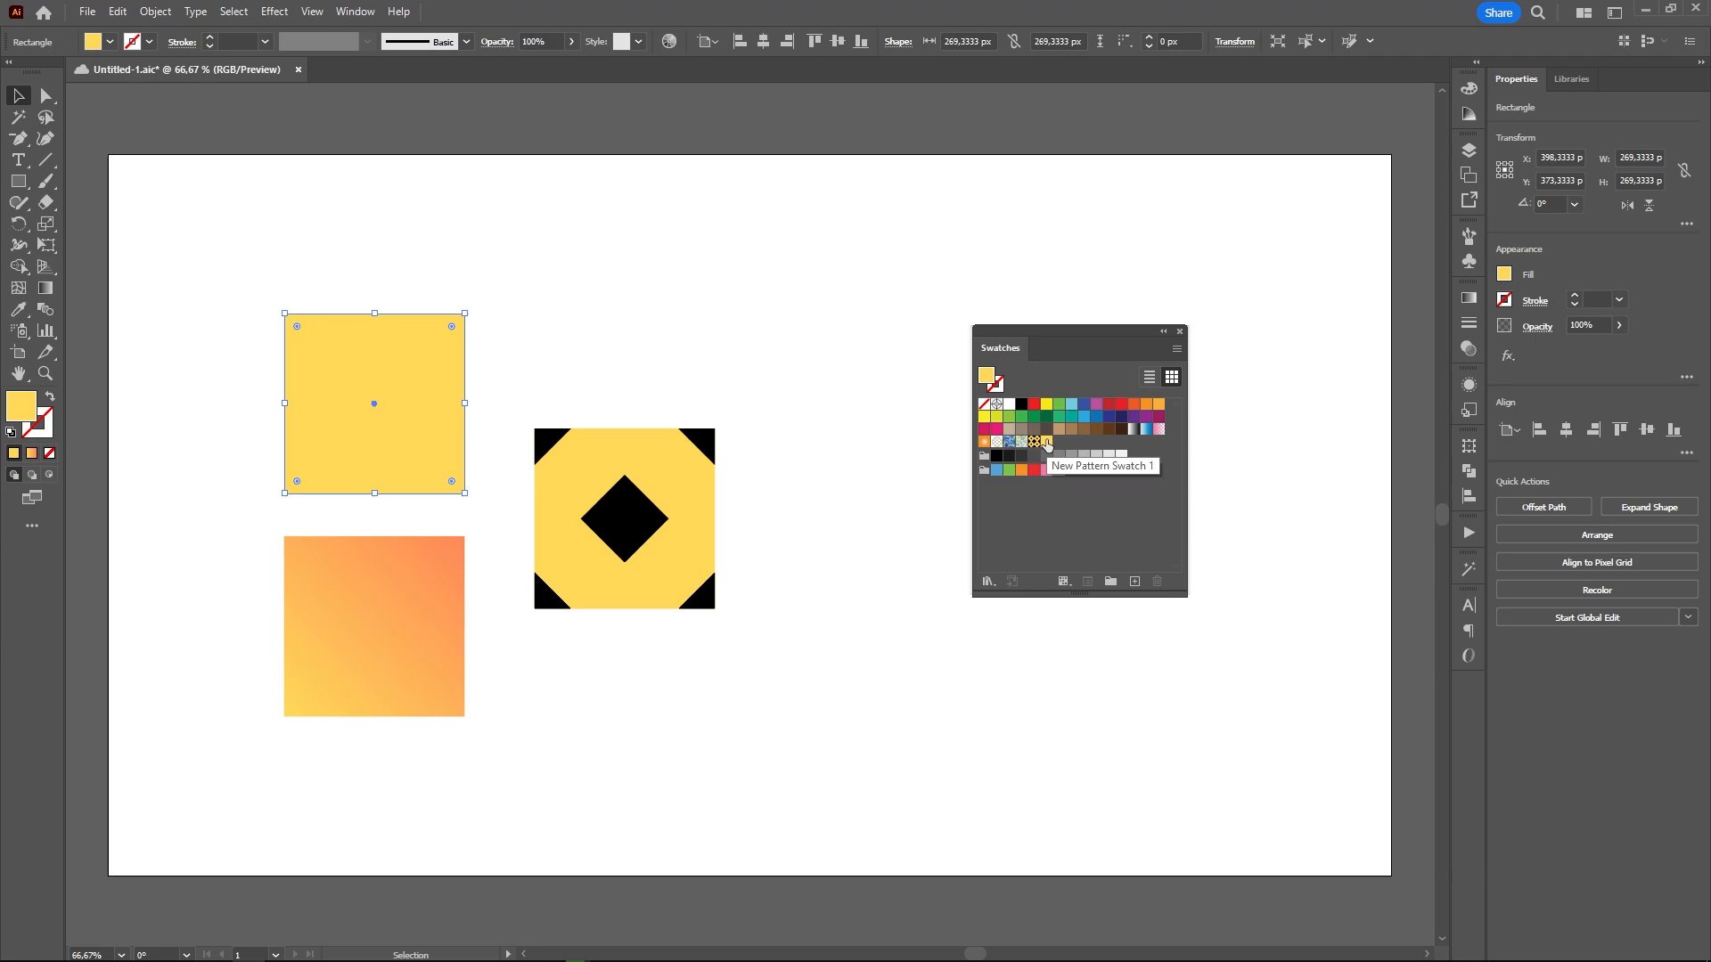
left_click_drag(435, 636, 1060, 529)
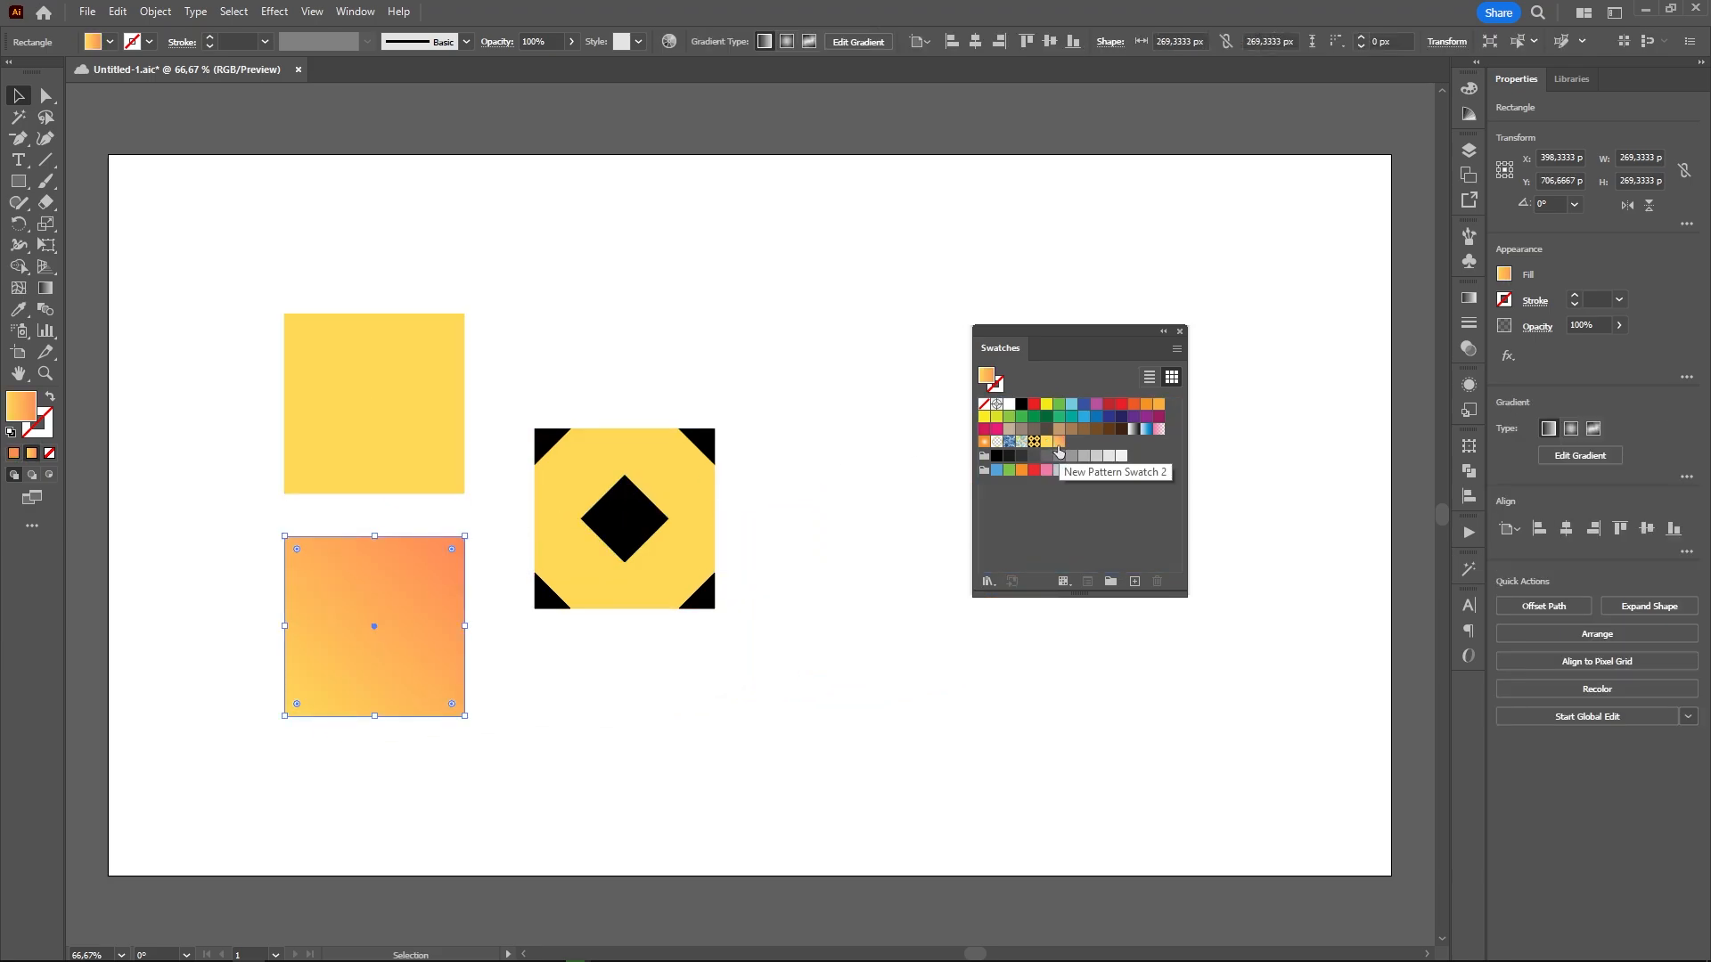
left_click_drag(660, 524, 1091, 454)
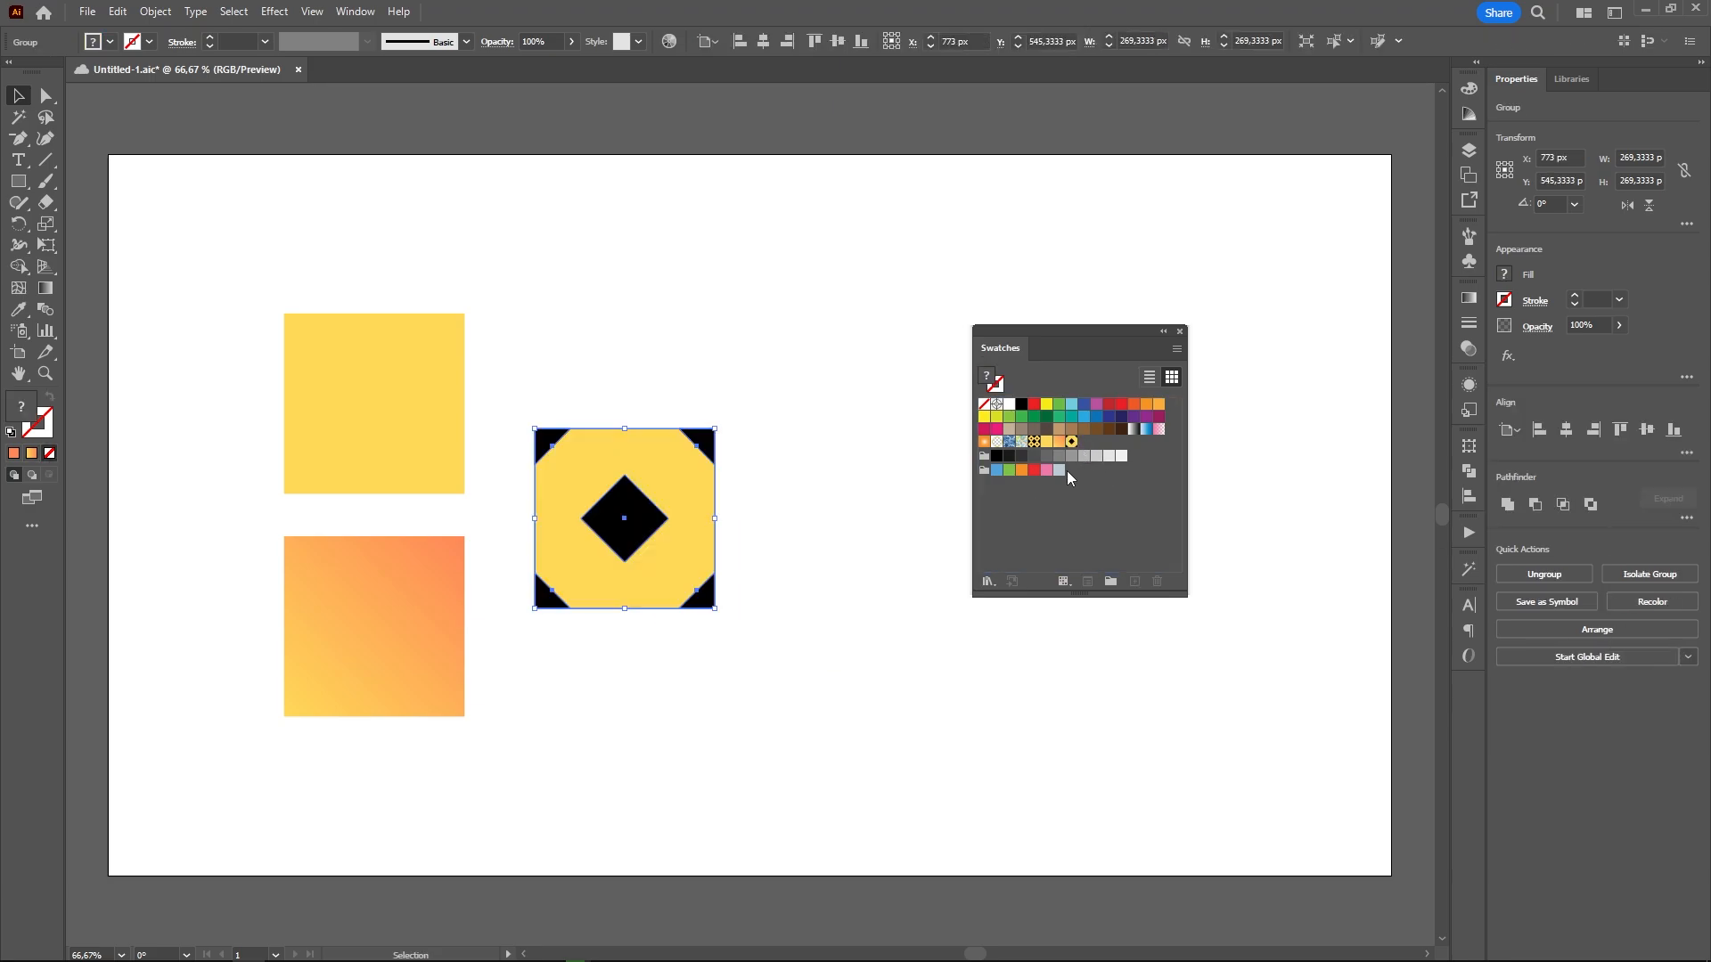
Draw a square about 603 px wide and fill it with the diamond pattern swatch
left_click_drag(322, 299, 726, 702)
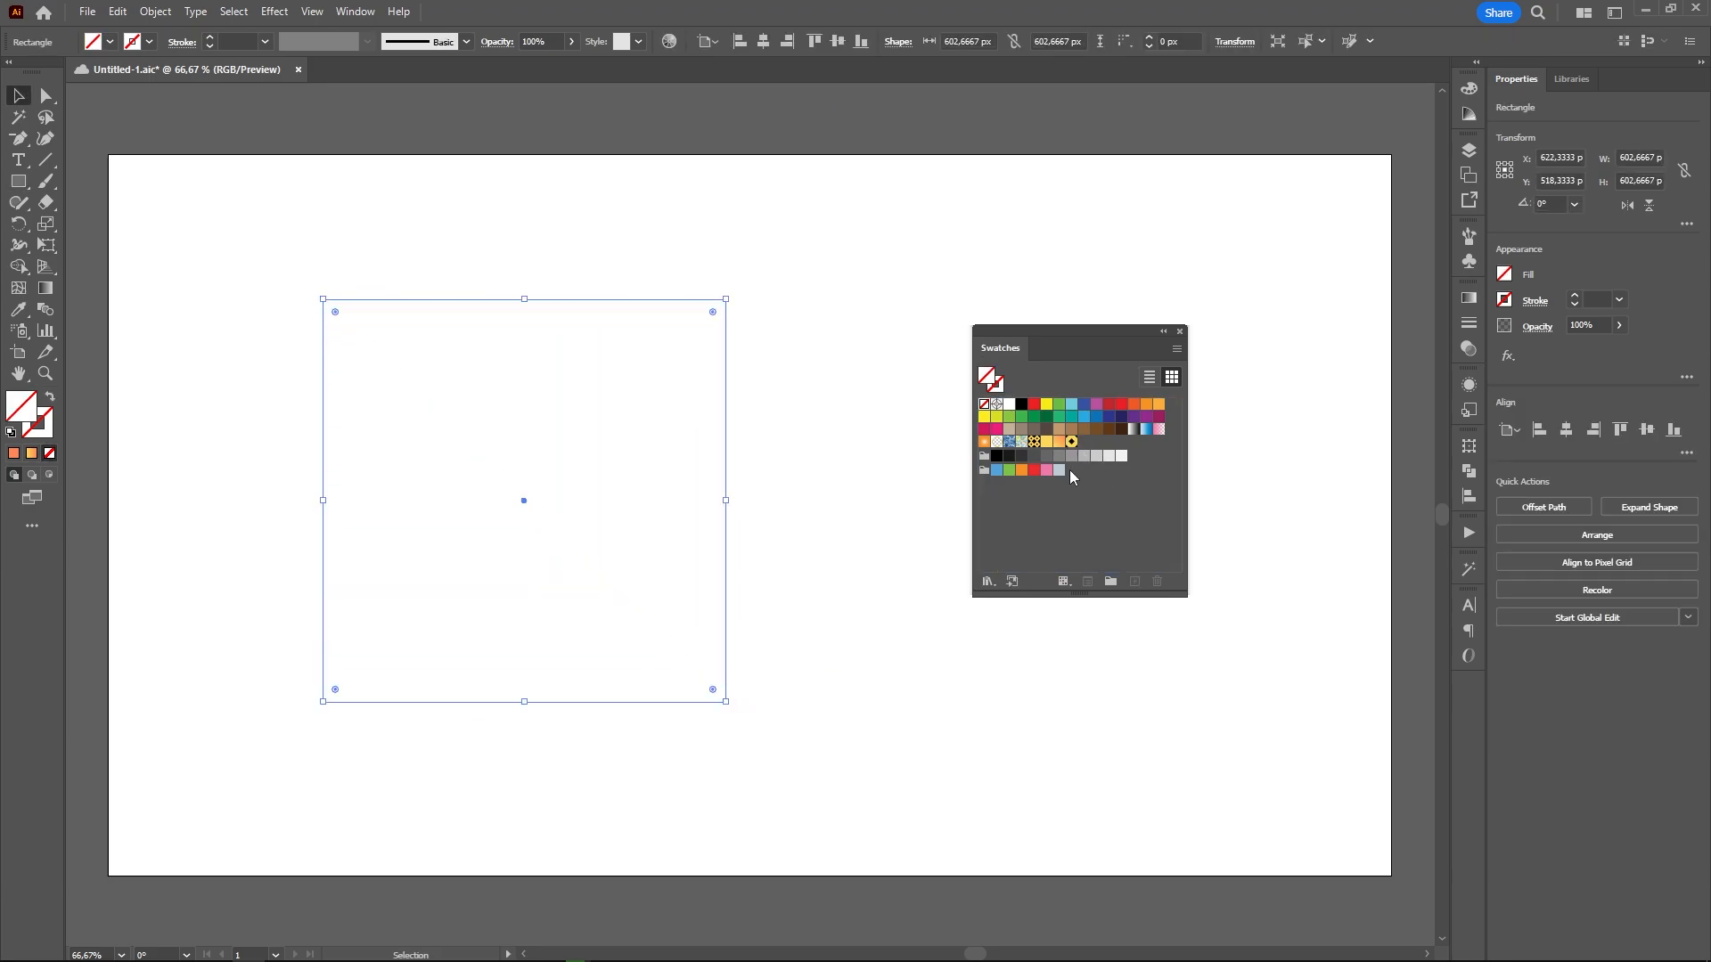
left_click(1071, 442)
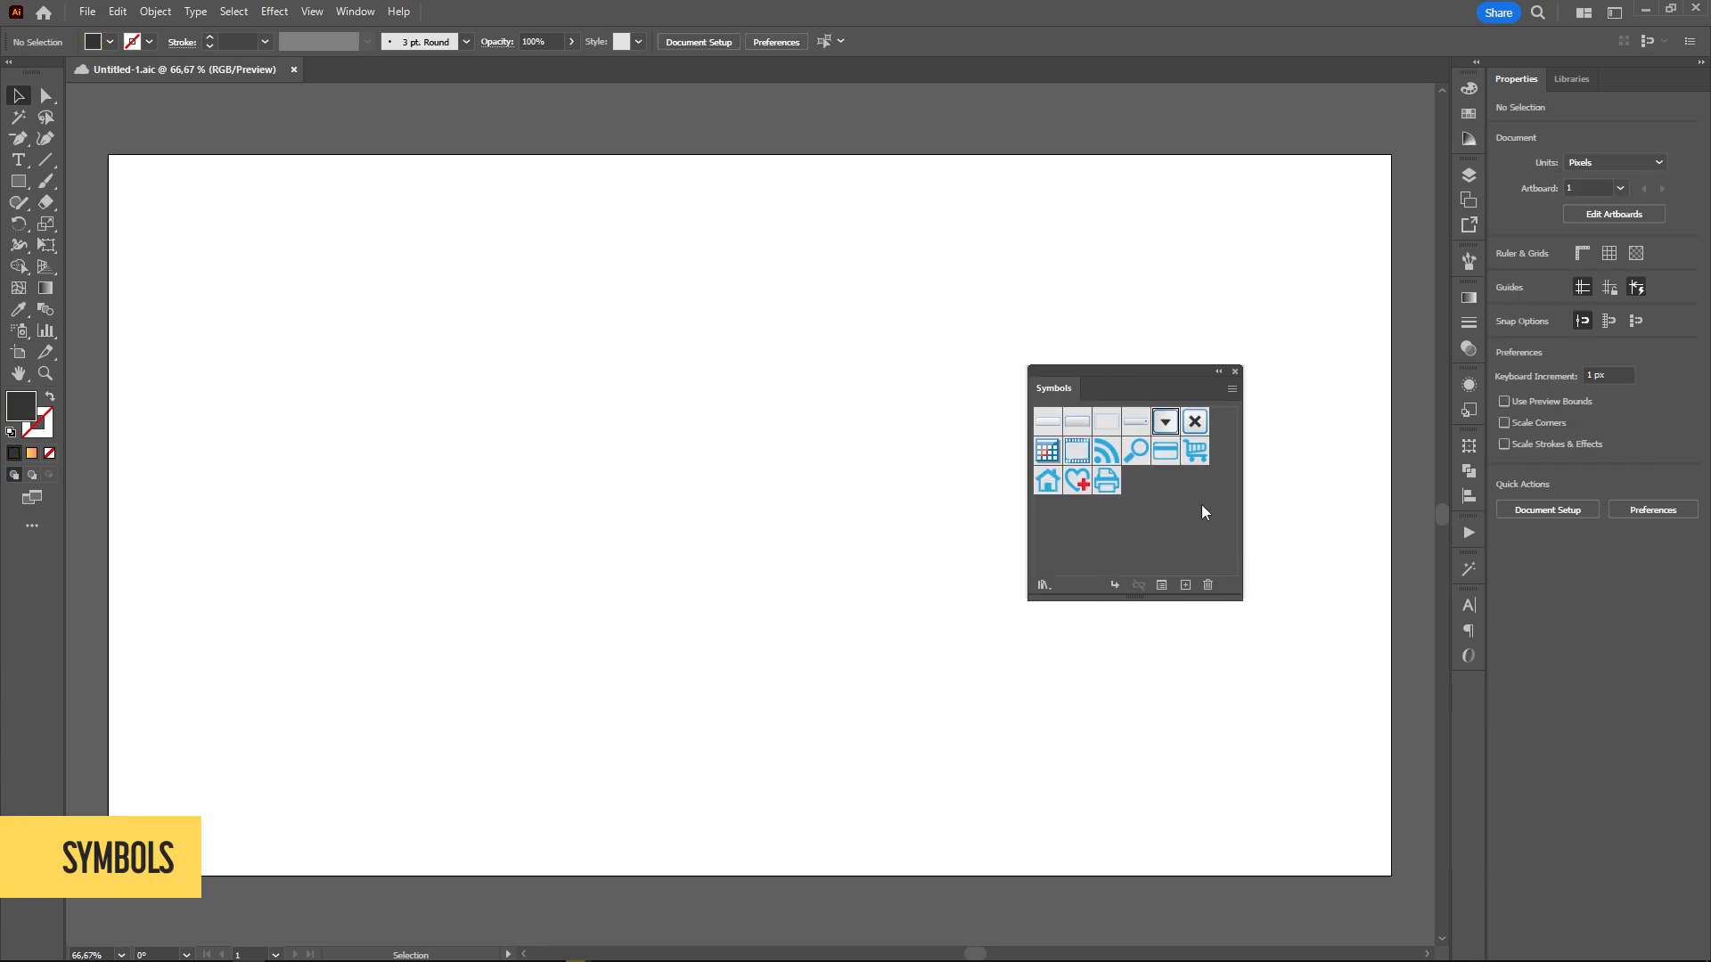
Place six instances of the X close-button symbol across the left half of the artboard
left_click(1195, 423)
left_click_drag(1195, 426, 568, 345)
left_click(714, 532)
left_click_drag(568, 345, 344, 475)
left_click_drag(353, 474, 386, 689)
left_click(894, 547)
Edit the close-button symbol, changing its border's blue gradient color to green (R 8, G 231, B 0), and exit symbol editing
double_click(1195, 422)
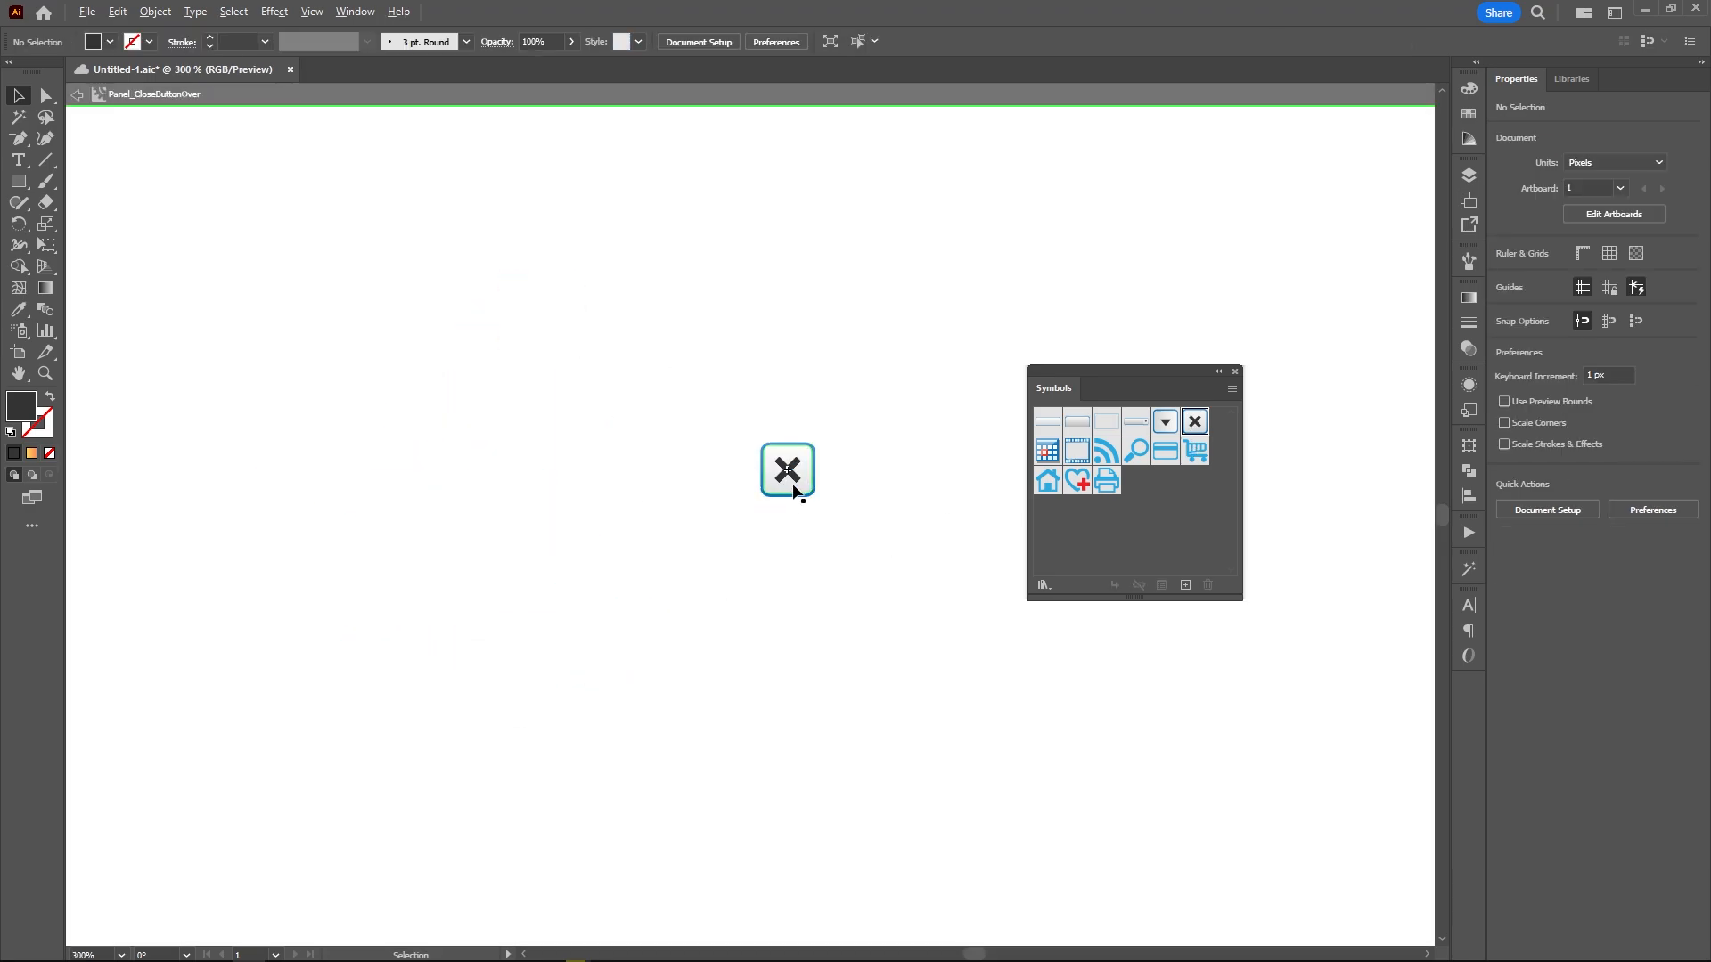
left_click(824, 442)
left_click(1467, 90)
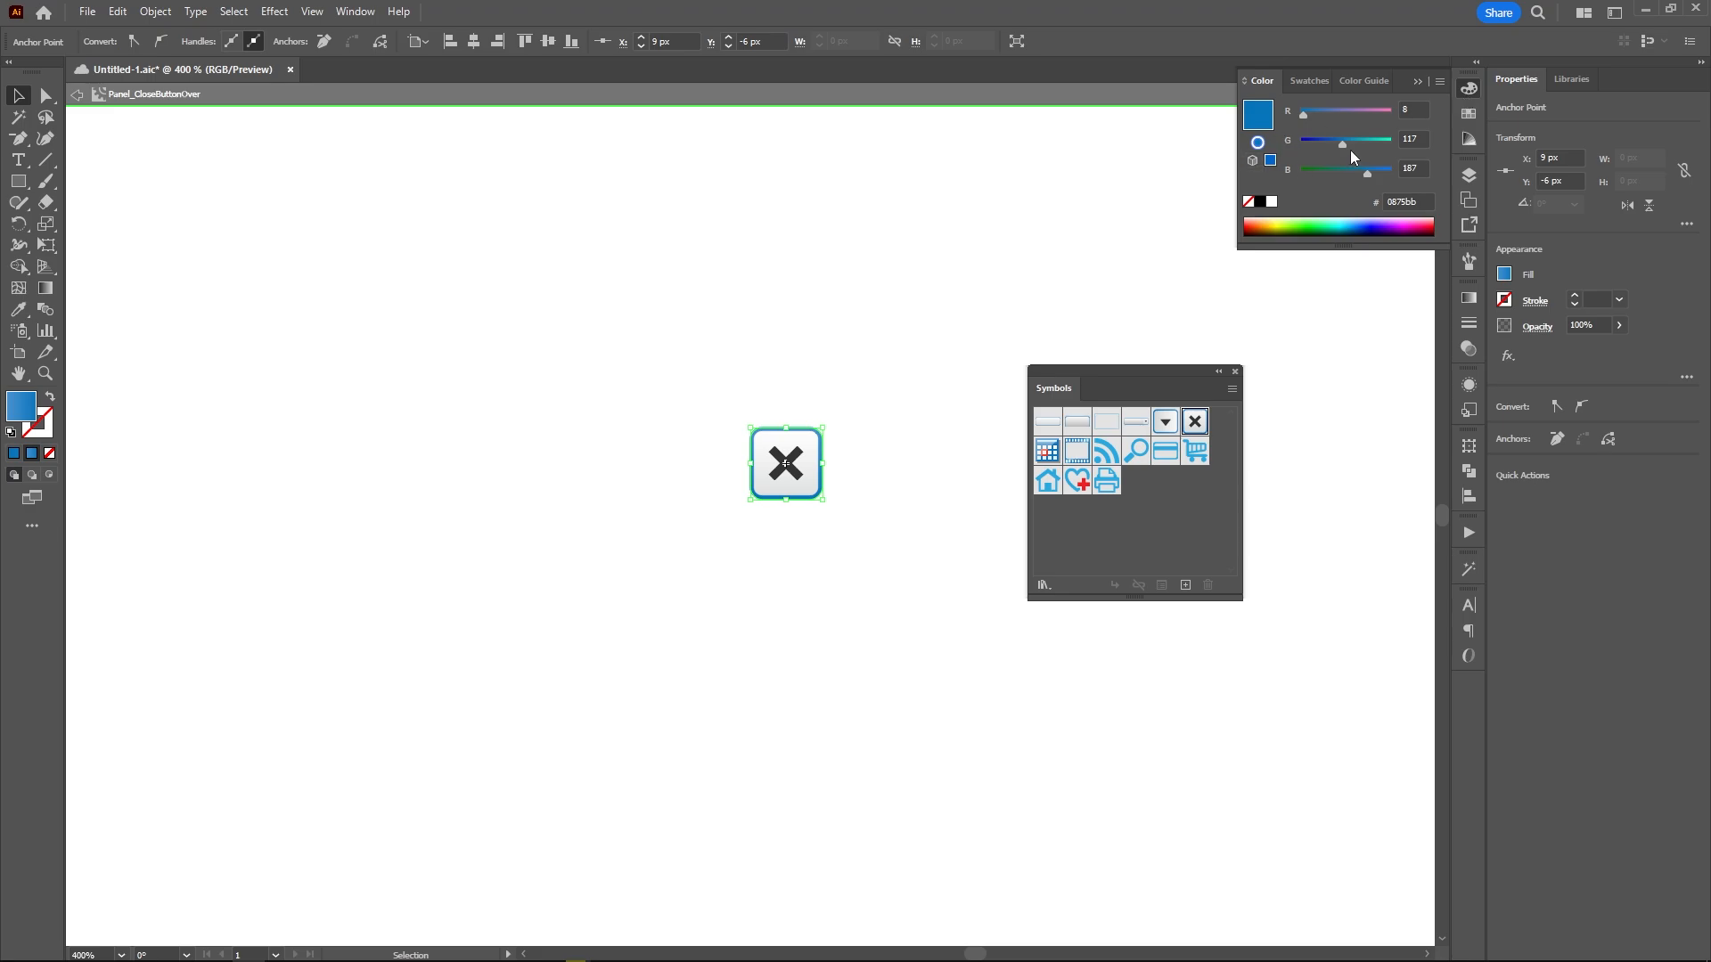
left_click_drag(1351, 144, 1292, 169)
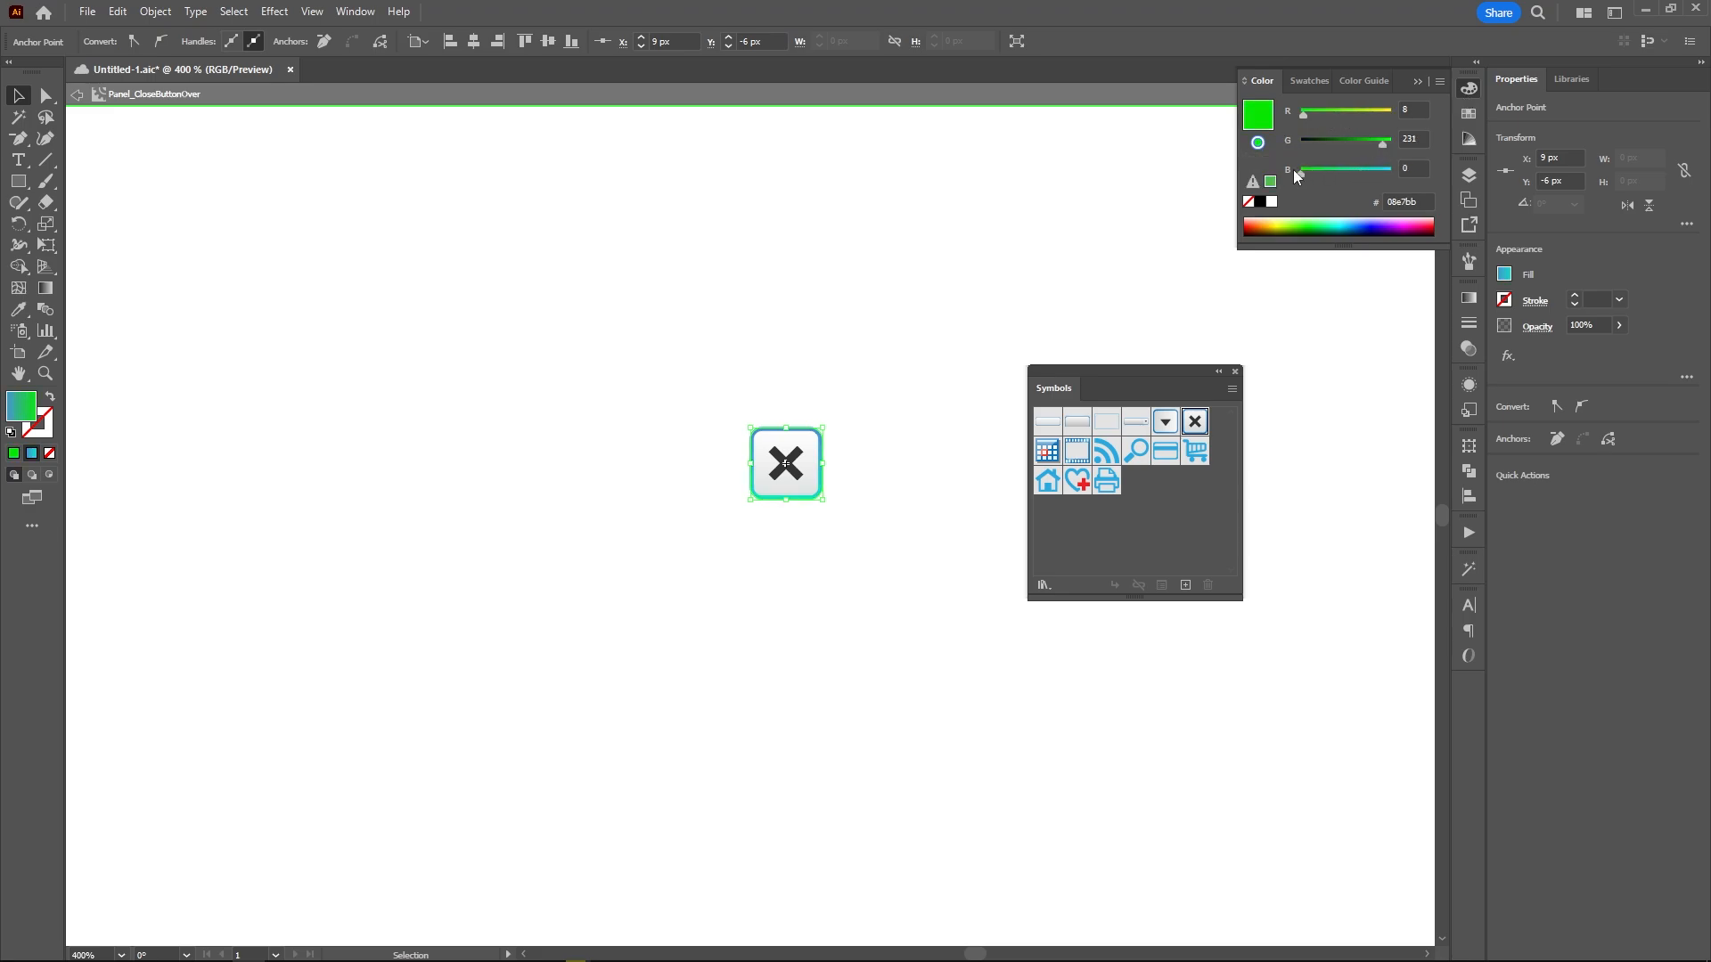
left_click(903, 484)
key("ctrl+0")
key("Escape")
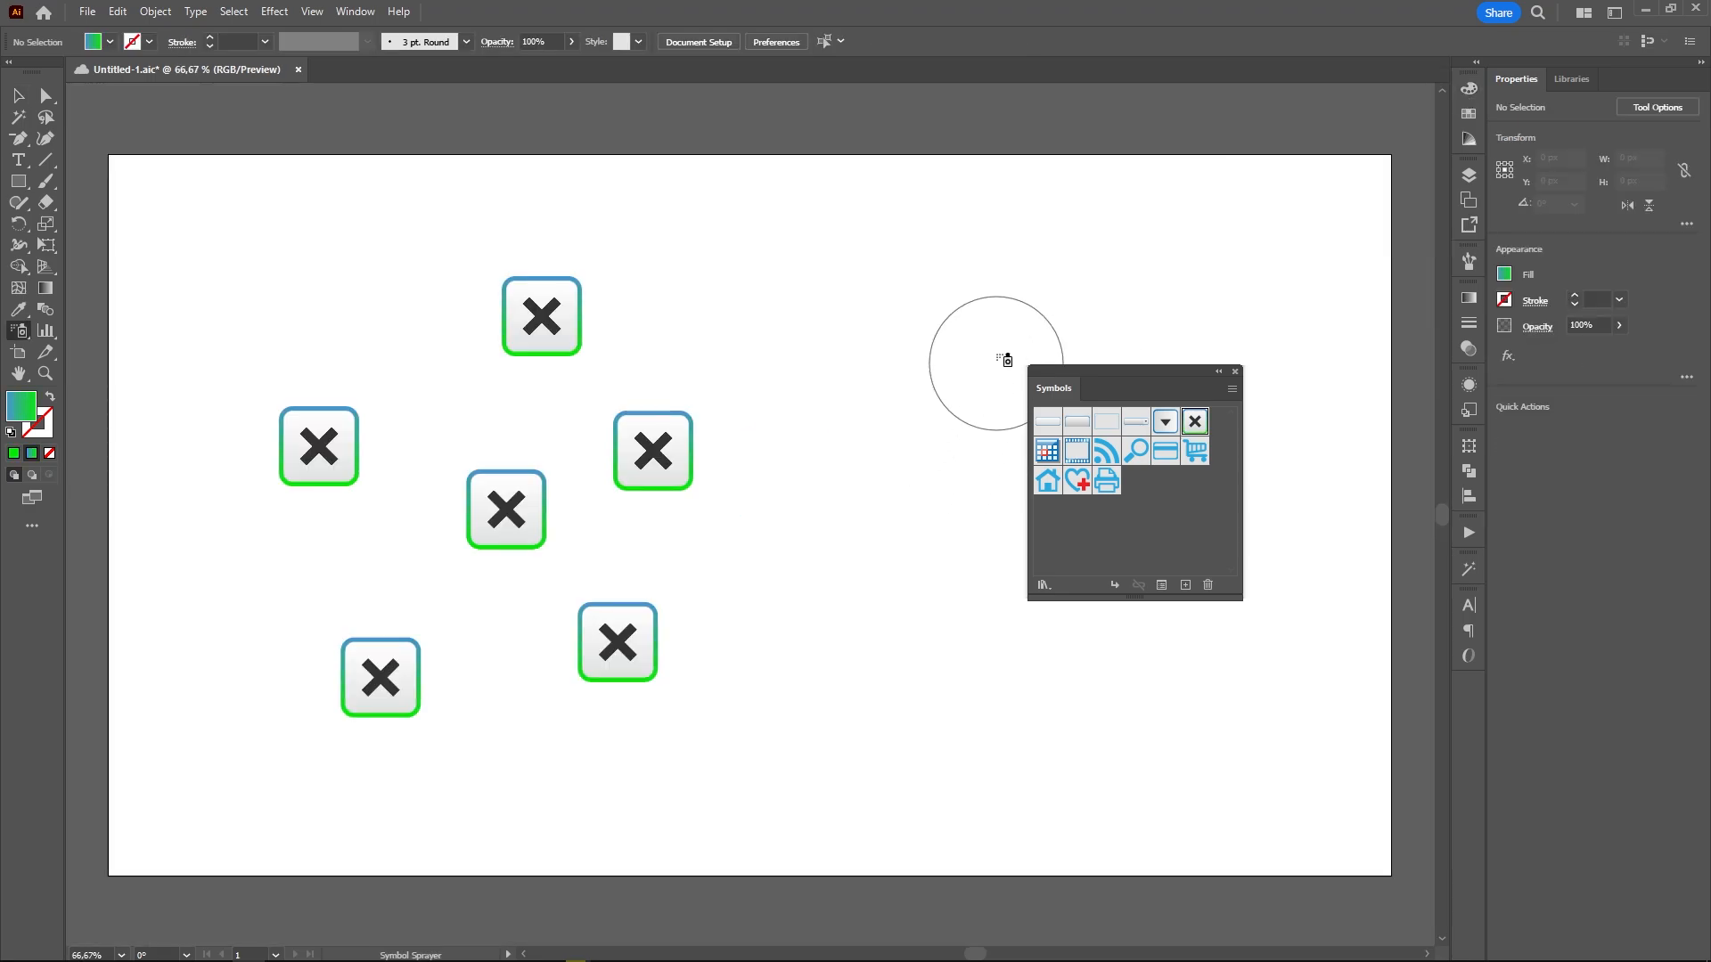
Spray a cluster of close-button symbols beside the large instances, and place a single close button and a credit card symbol below it
mouse_move(864, 286)
left_mouse_down()
mouse_move(782, 418)
mouse_move(900, 407)
mouse_move(786, 278)
mouse_move(927, 277)
mouse_move(768, 366)
mouse_move(902, 307)
mouse_move(715, 340)
mouse_move(903, 351)
mouse_move(748, 381)
mouse_move(877, 401)
left_mouse_up()
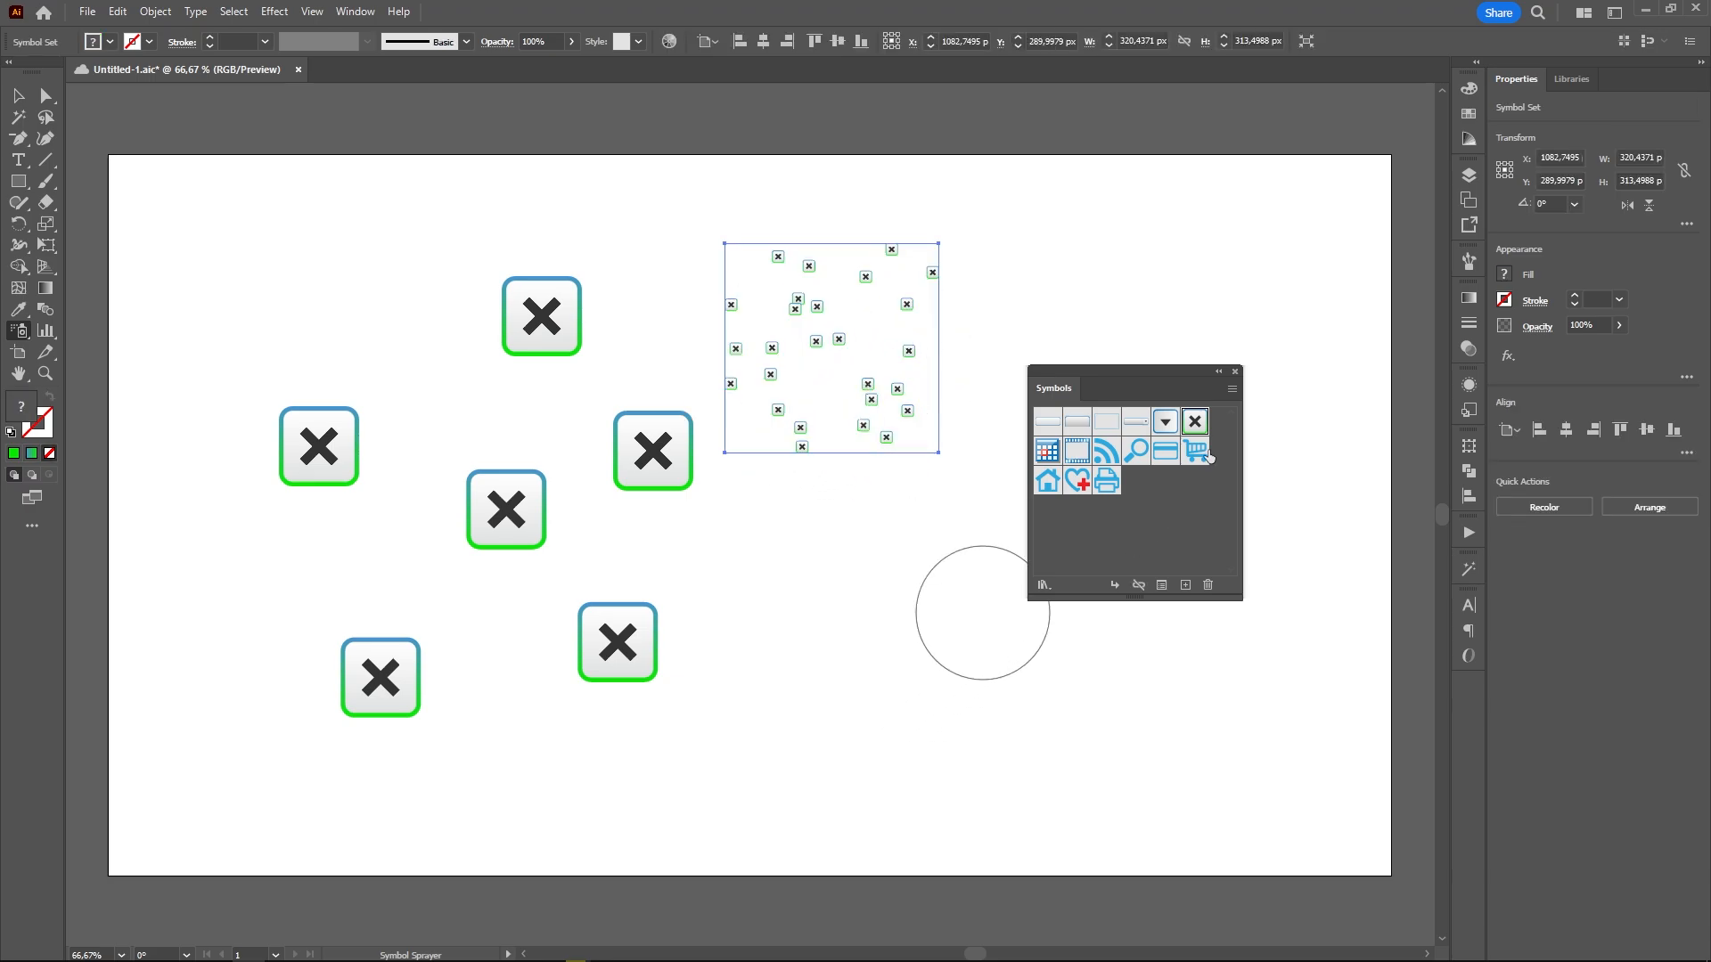
left_click_drag(1194, 426, 840, 548)
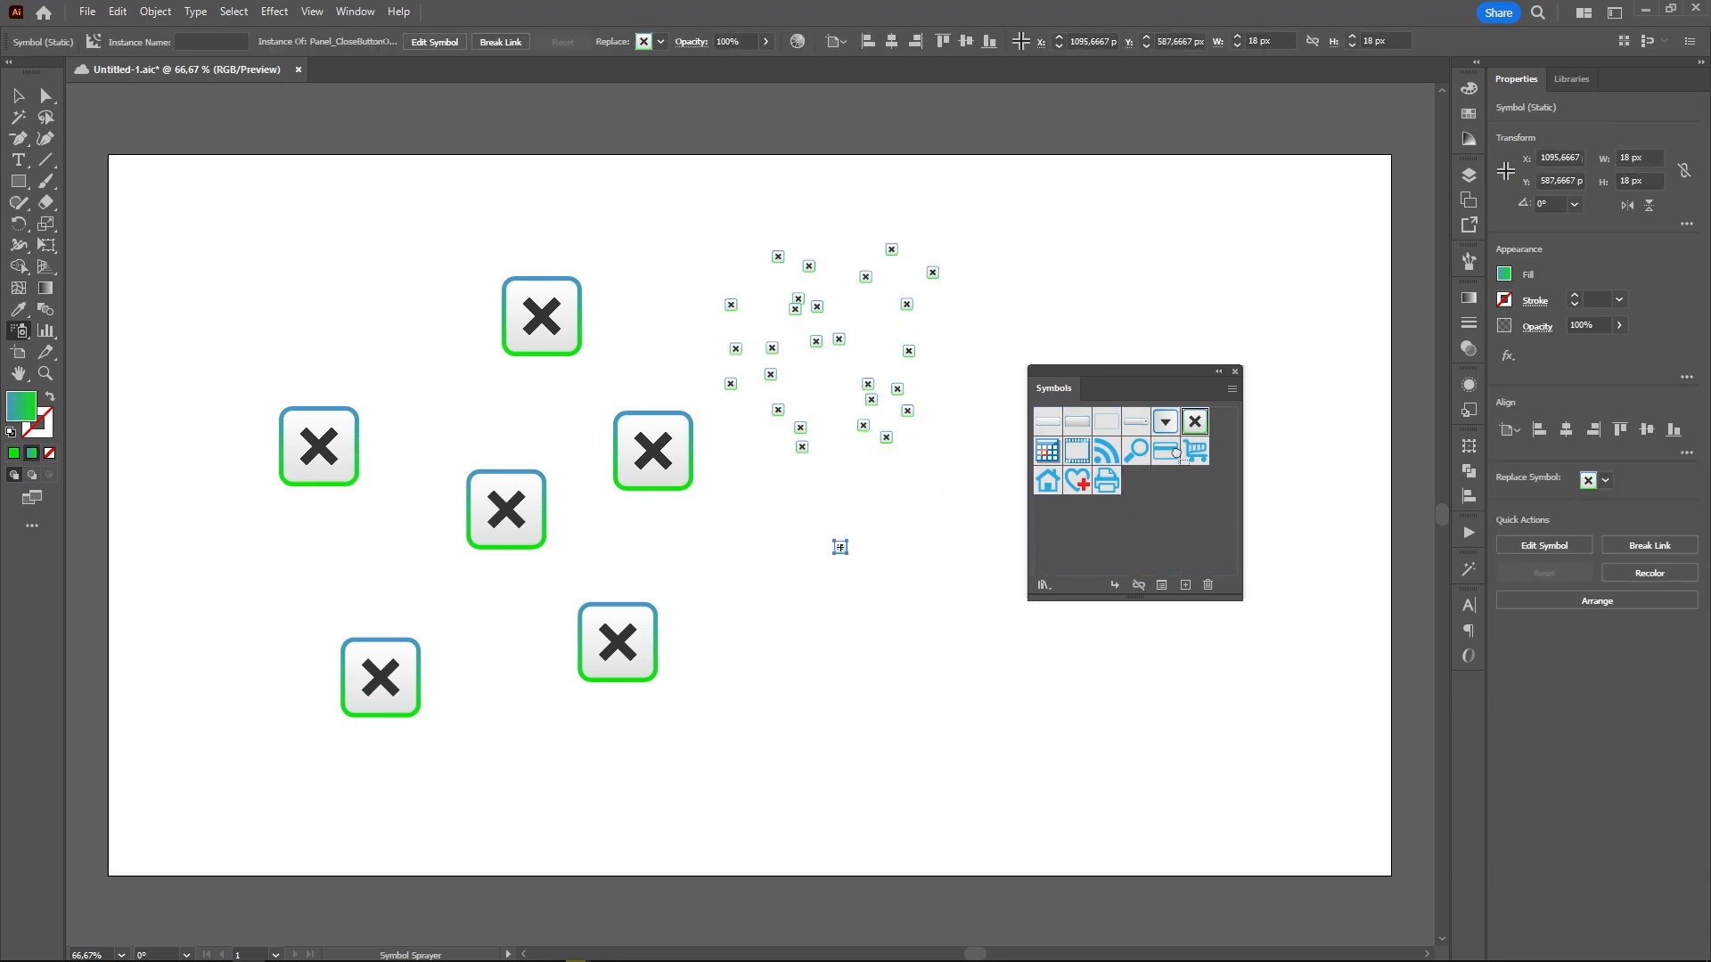
left_click_drag(1176, 452, 886, 667)
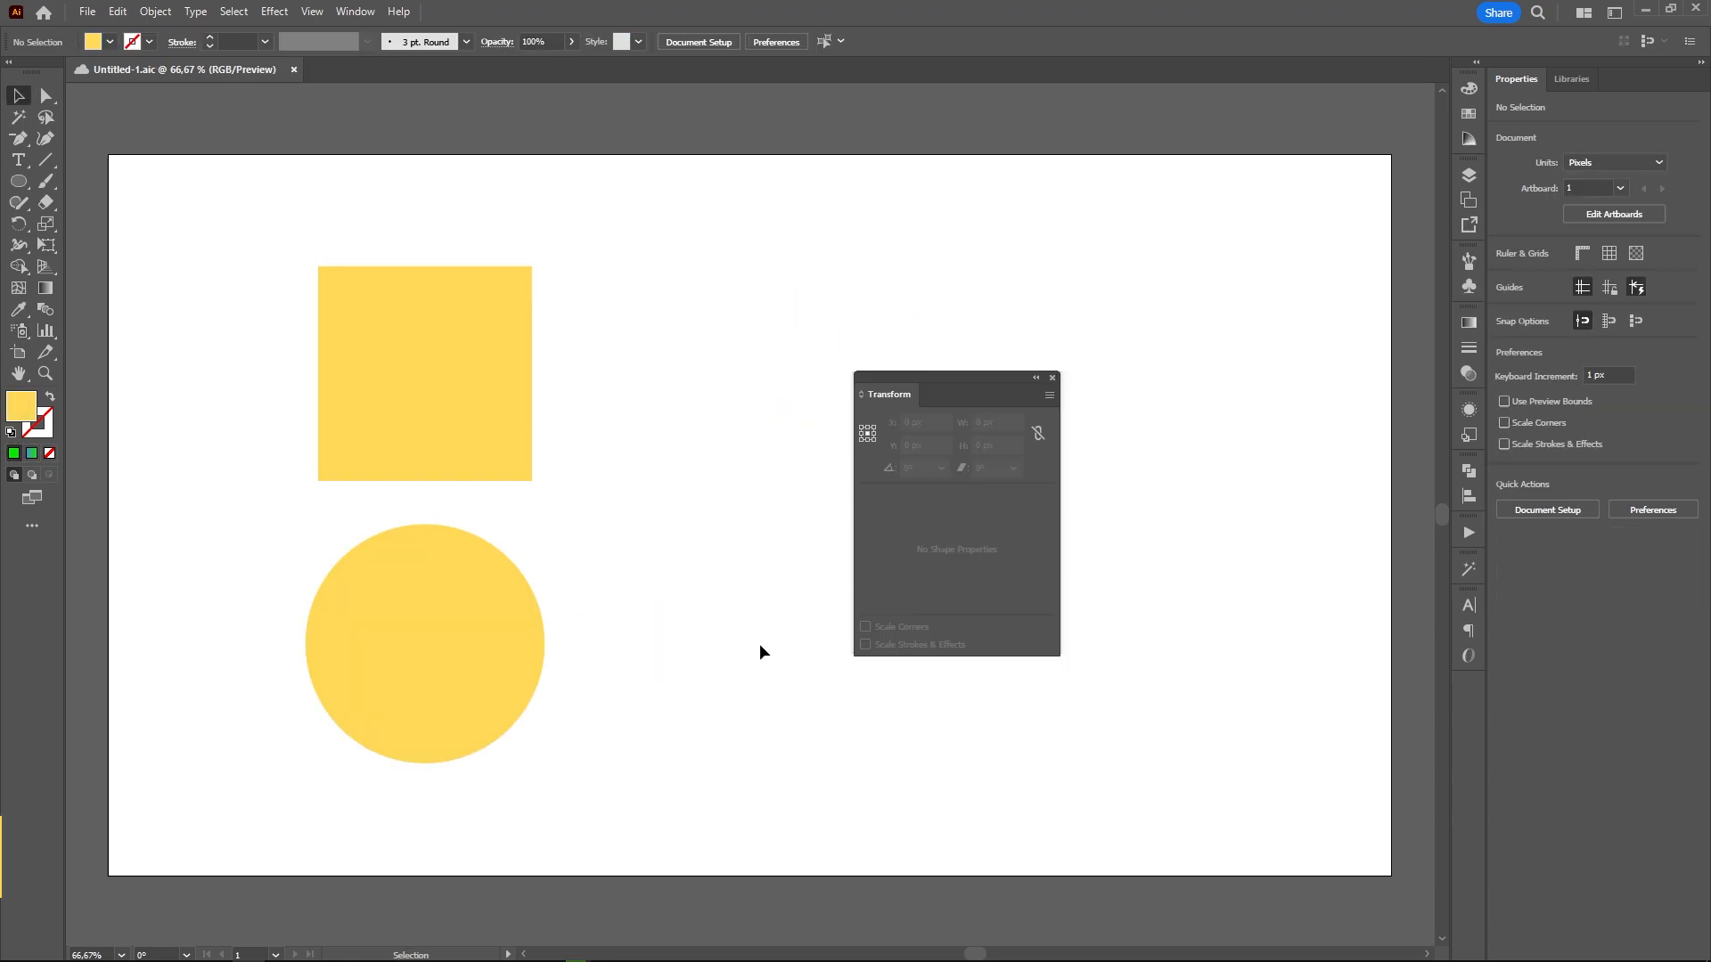
Round all four corners of the yellow square to 60 px and select the circle below it
left_click(504, 366)
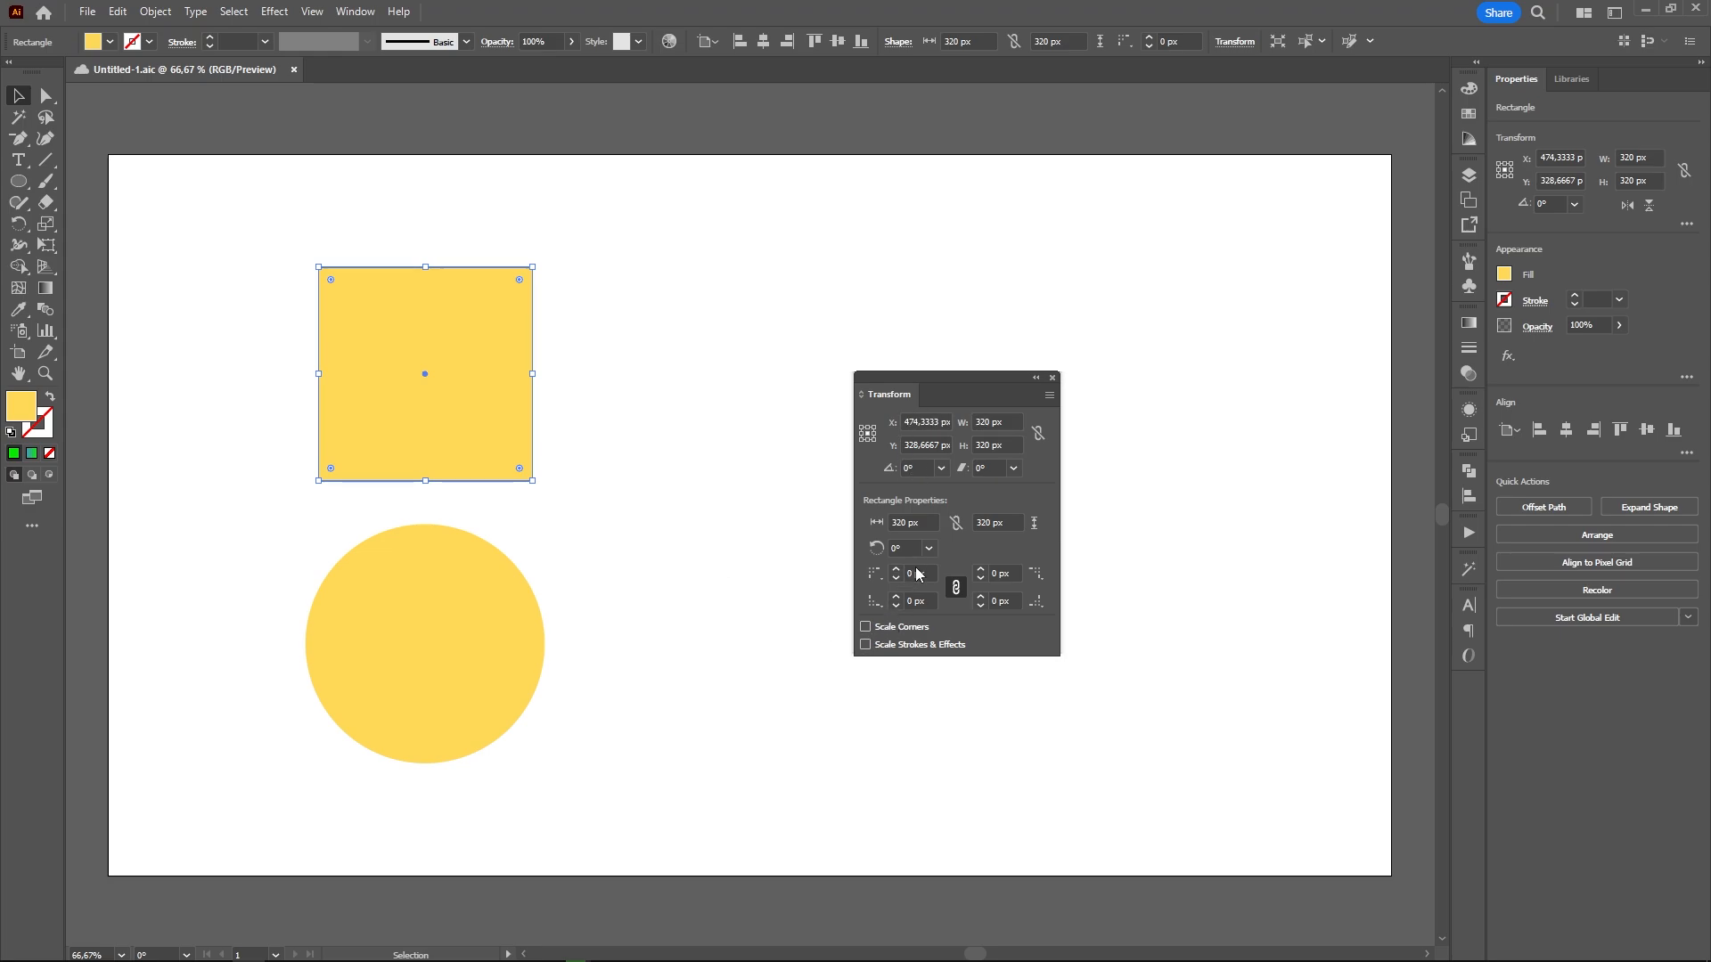
scroll(916, 575, "up", 6)
left_click(512, 641)
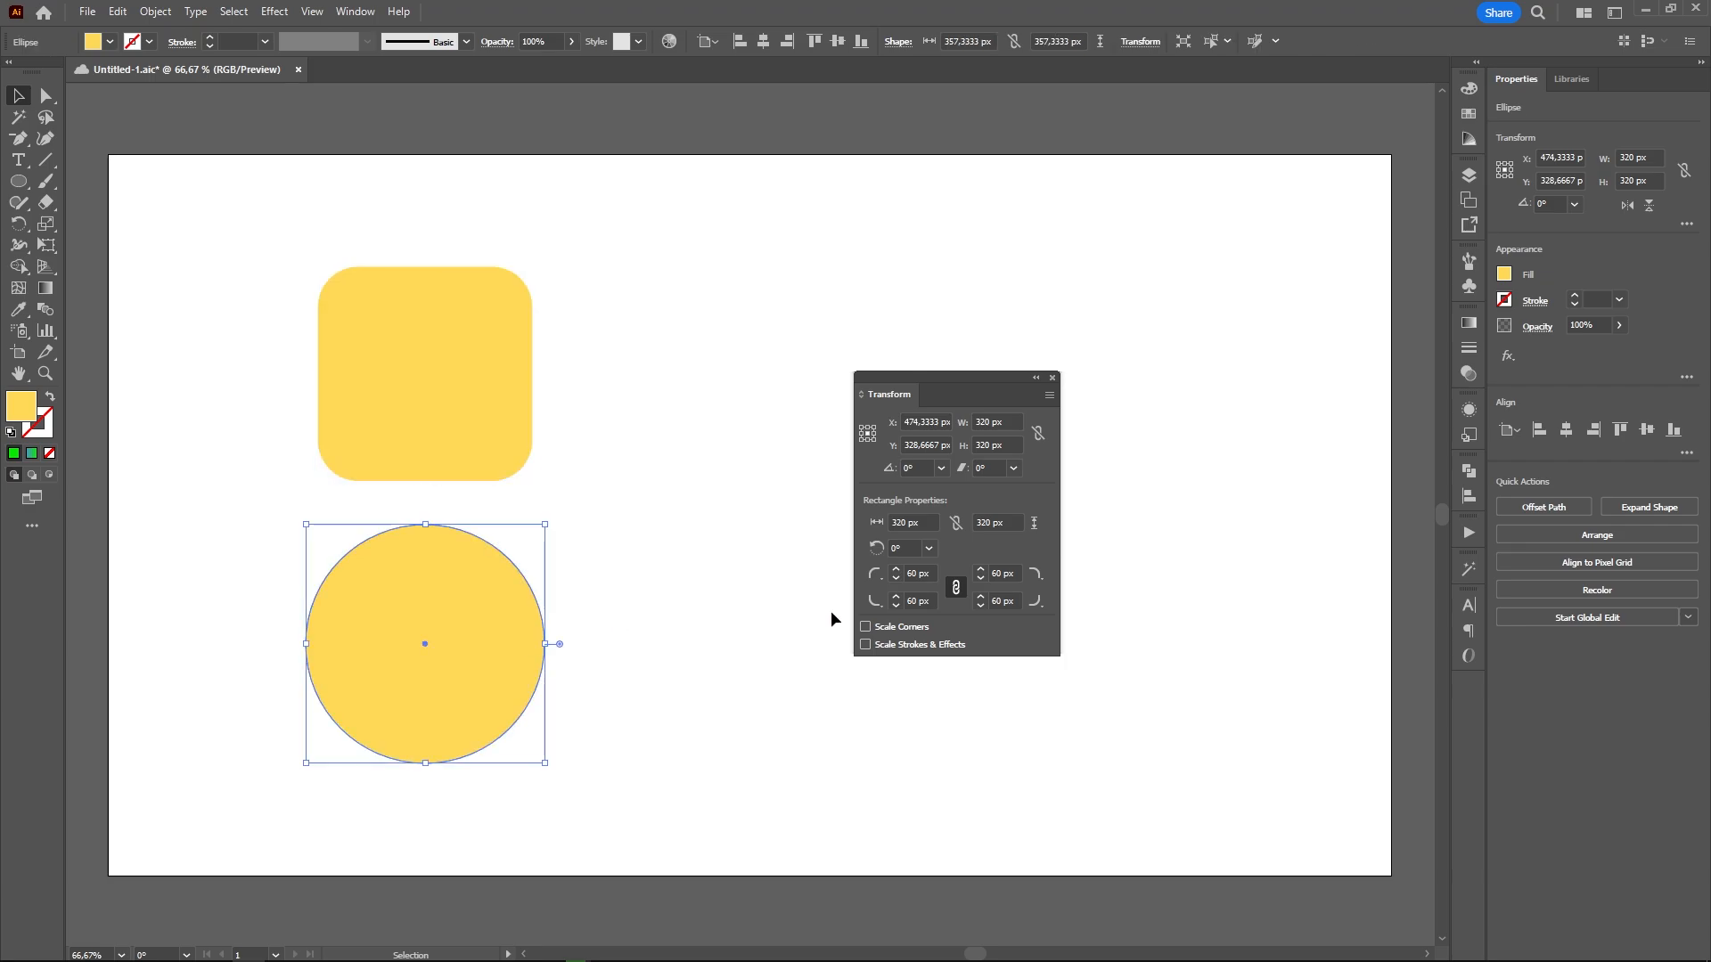
Cut a wedge out of the yellow circle by raising its pie start angle to about 90°
scroll(898, 573, "up", 9)
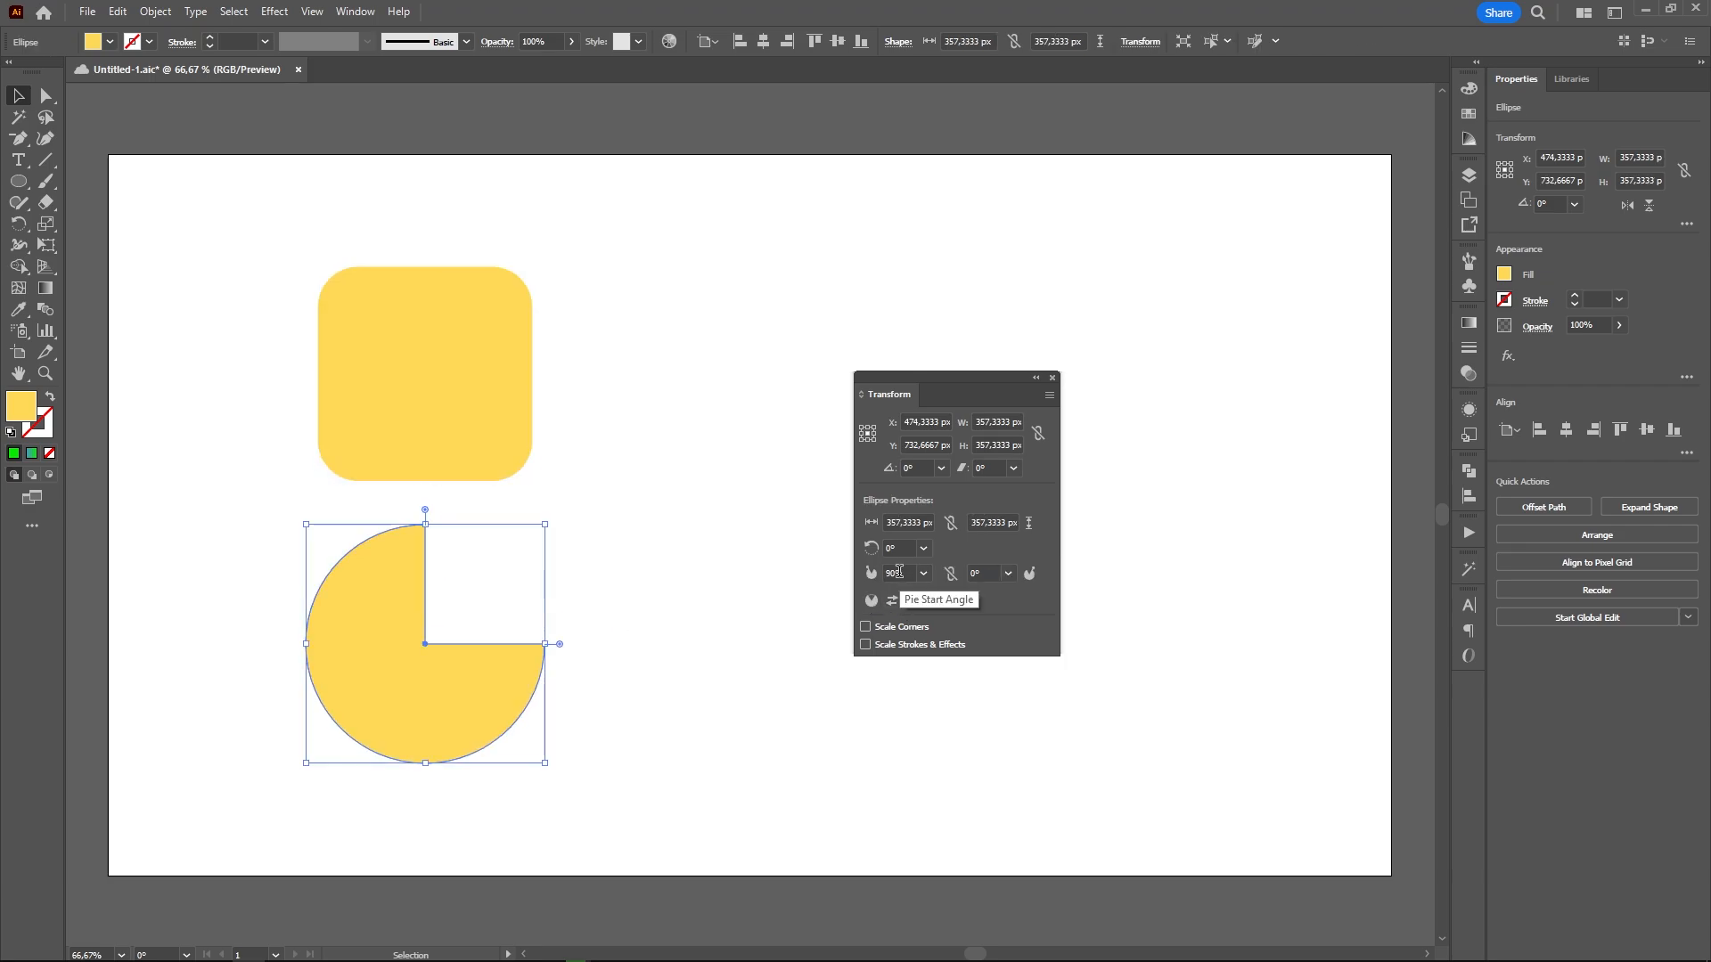
scroll(898, 572, "up", 3)
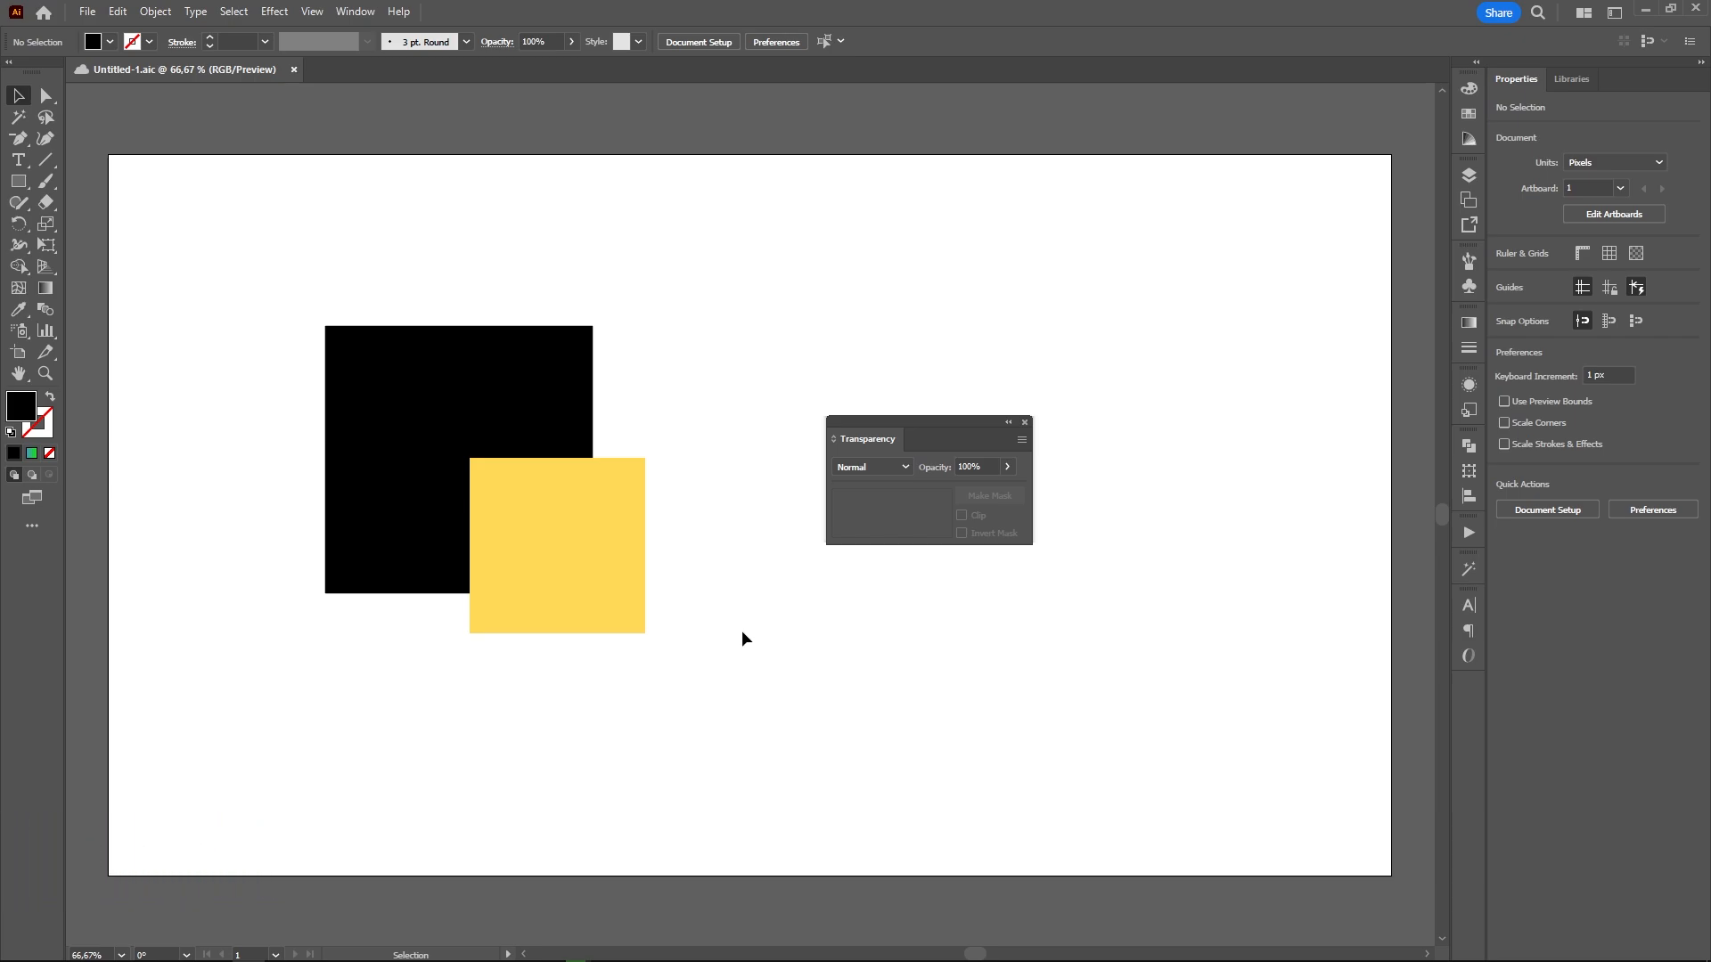
Set the yellow square's opacity to 50% and open the list of blending modes
left_click(590, 524)
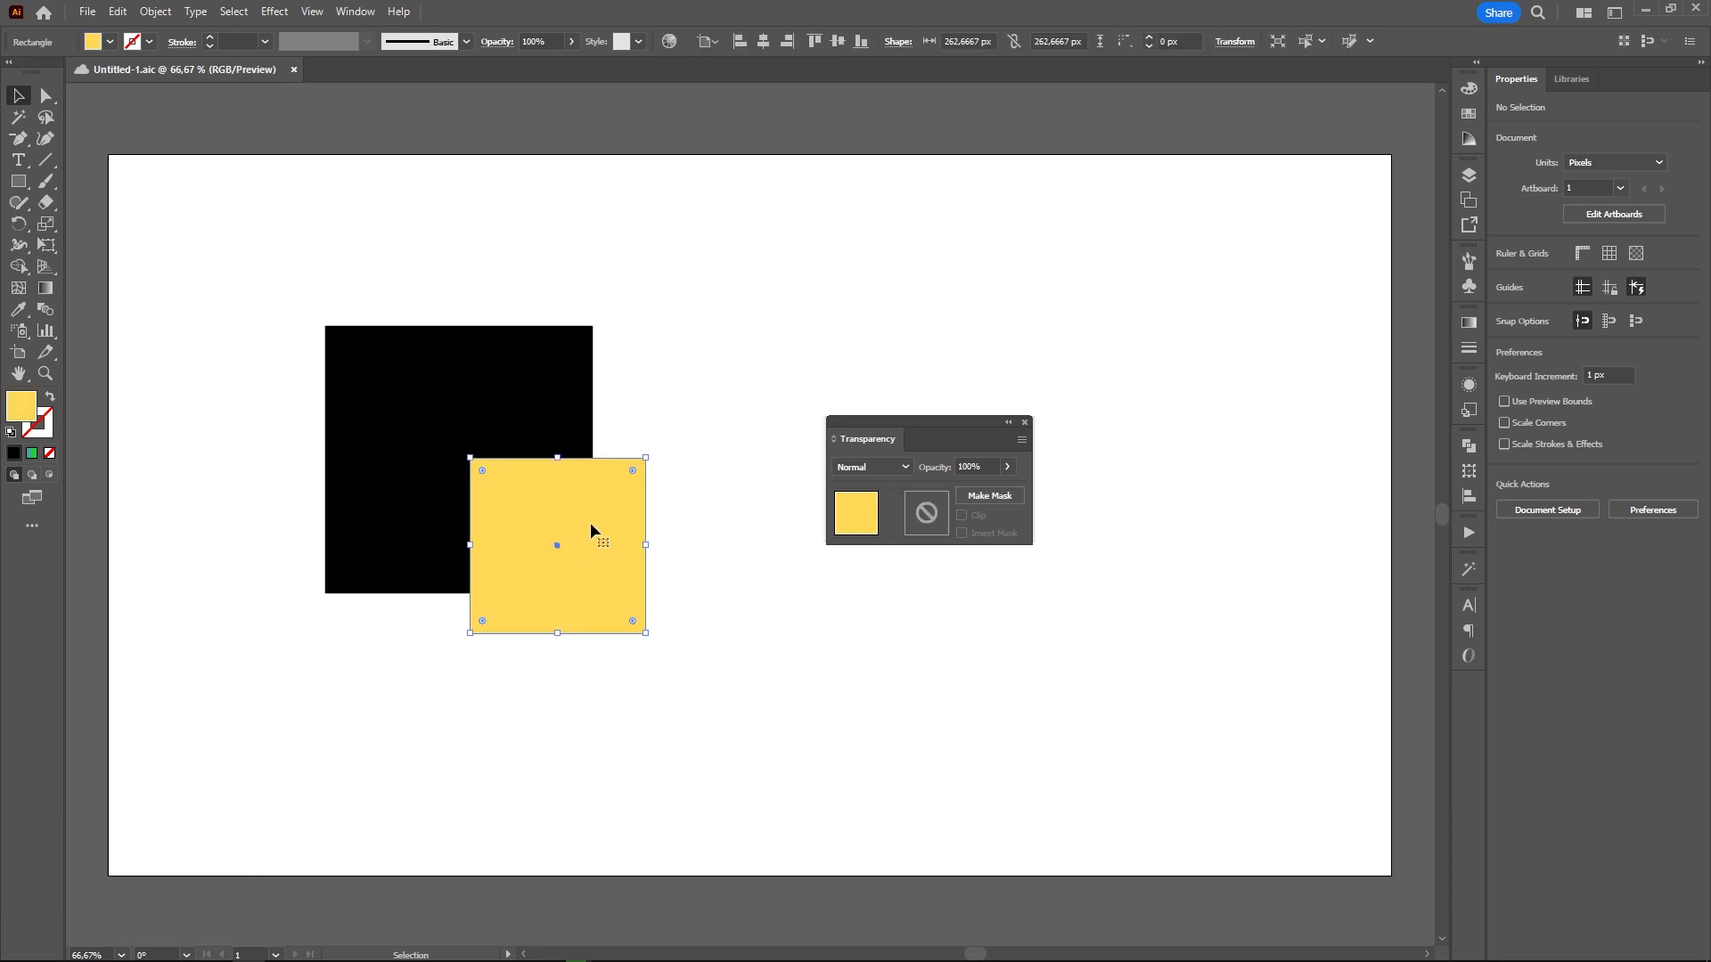
left_click(1007, 467)
left_click_drag(1005, 488, 972, 492)
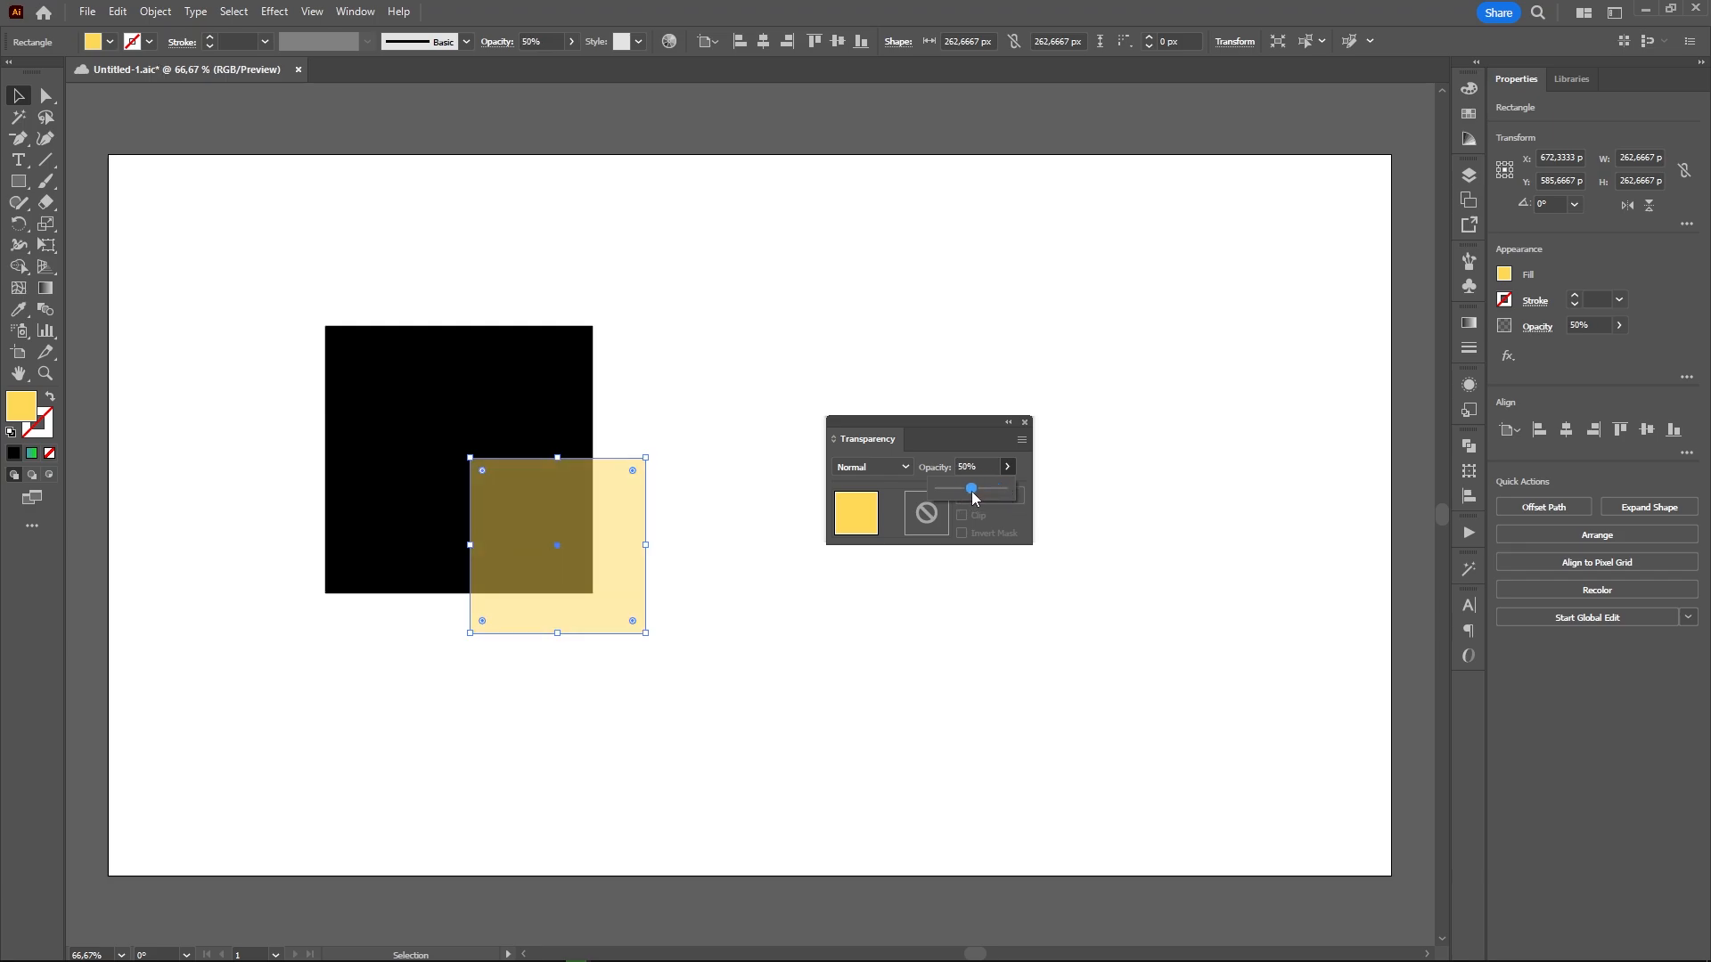
left_click(904, 469)
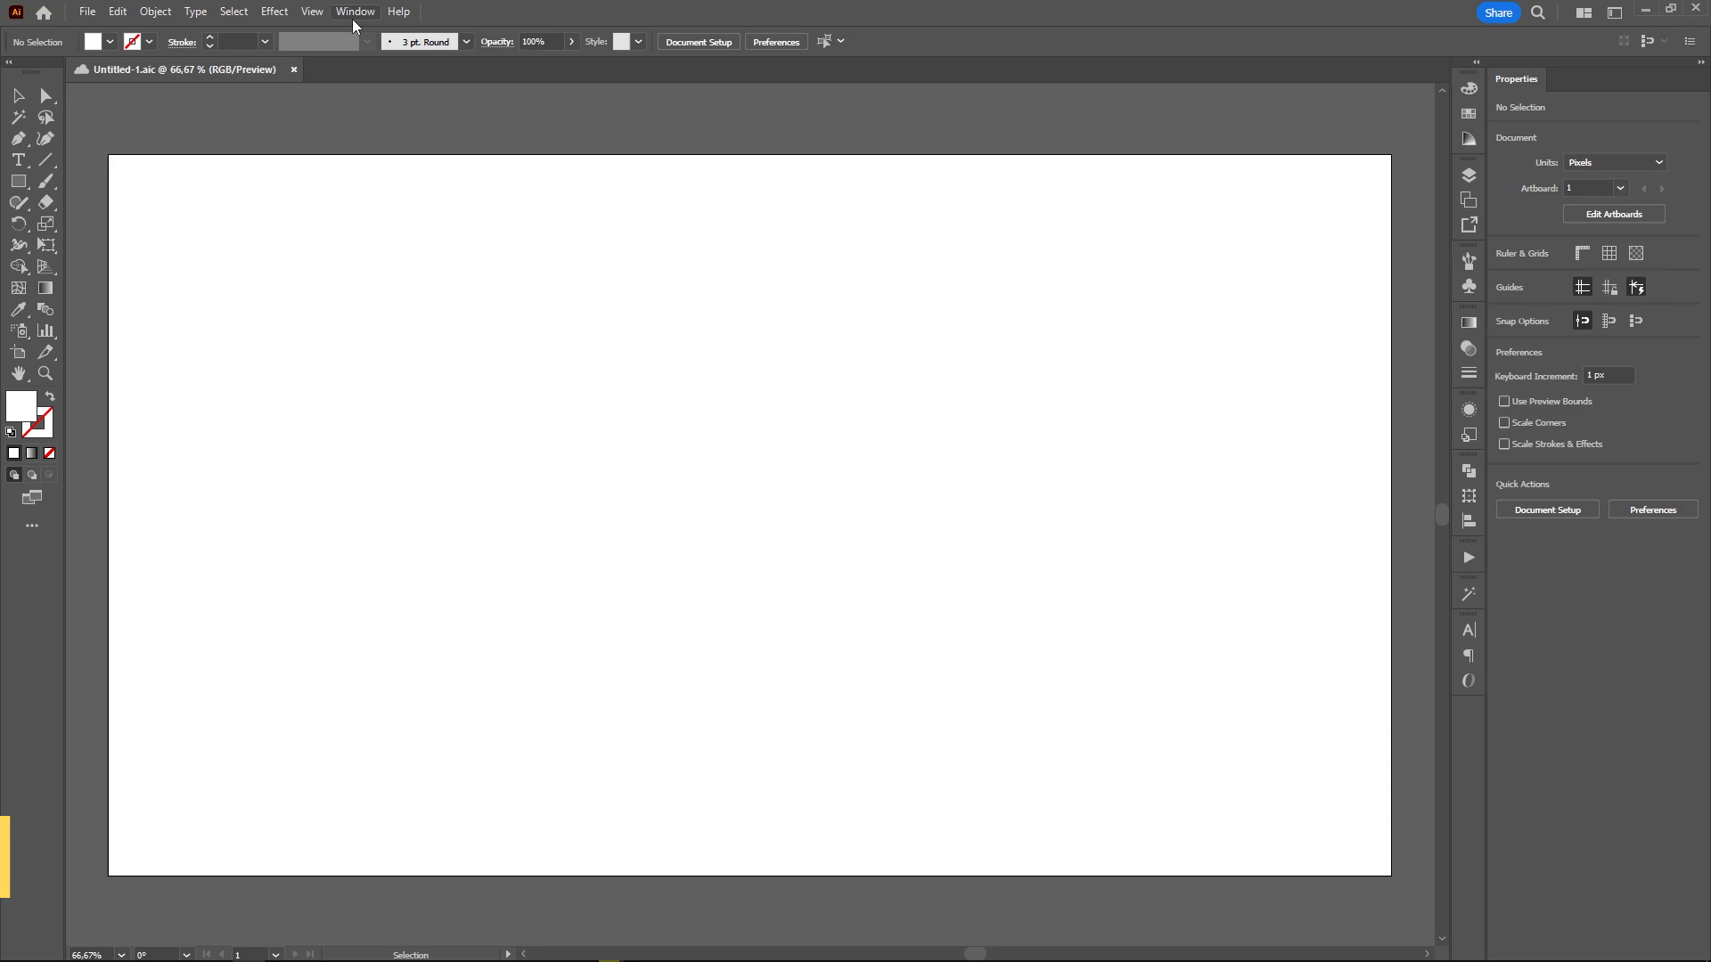
Look through the available type panels and browse the Character font family list for the sample text
left_click(355, 11)
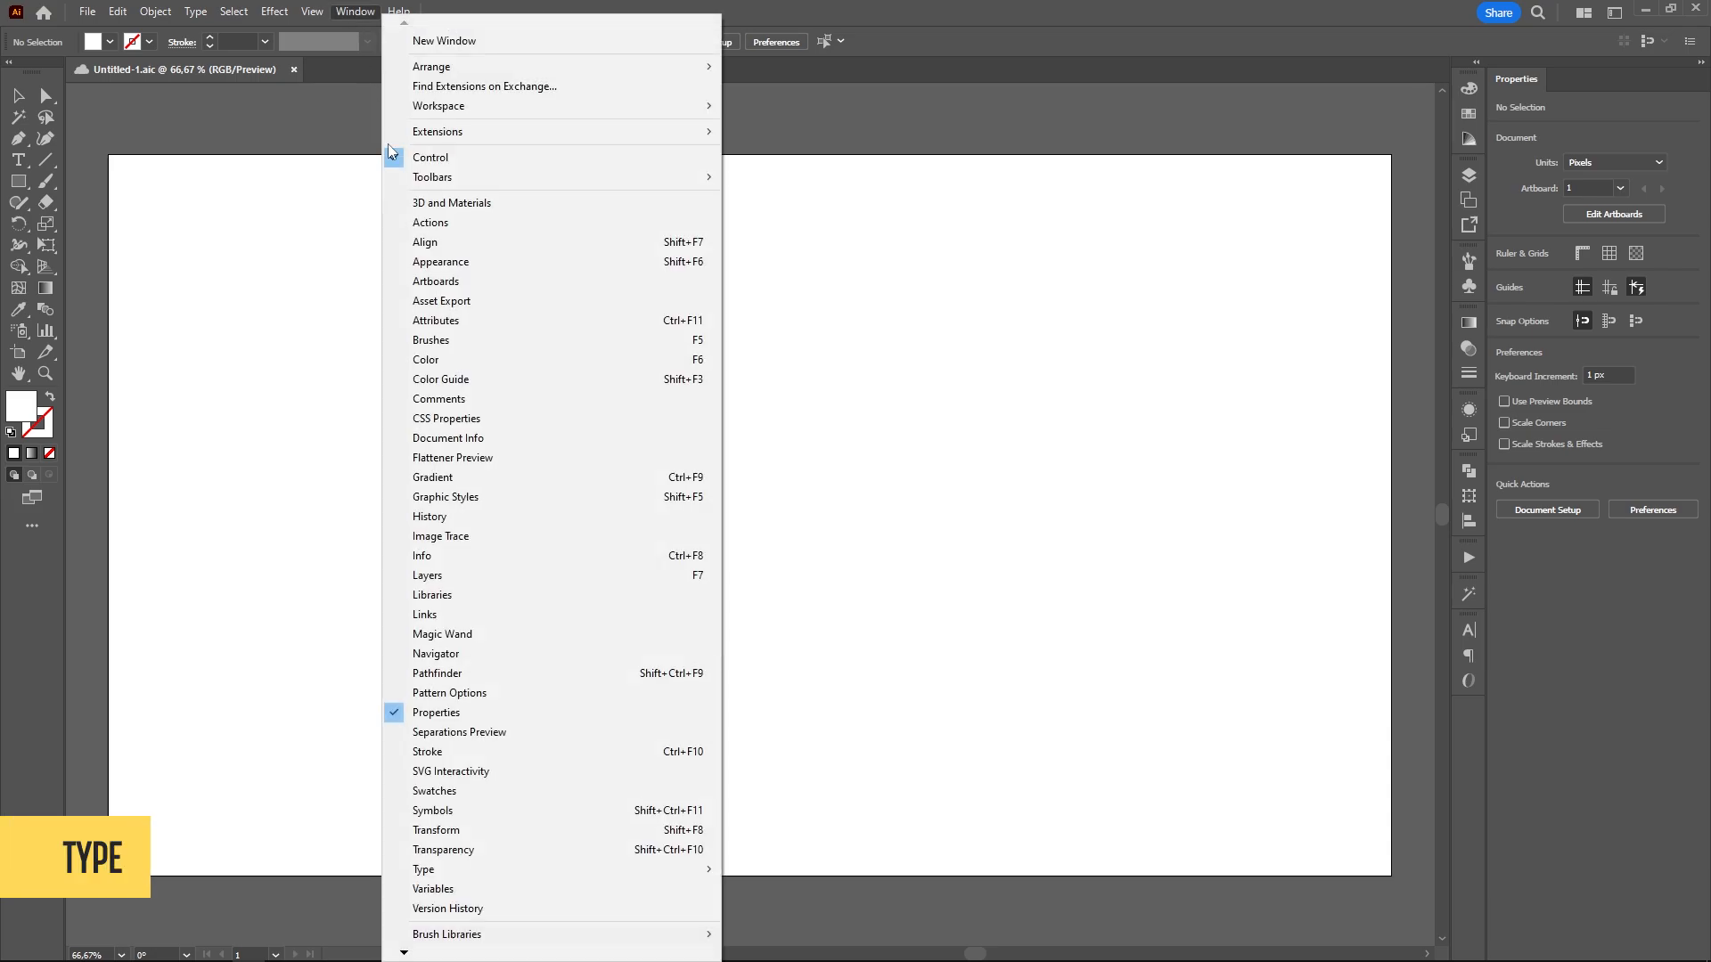
mouse_move(670, 868)
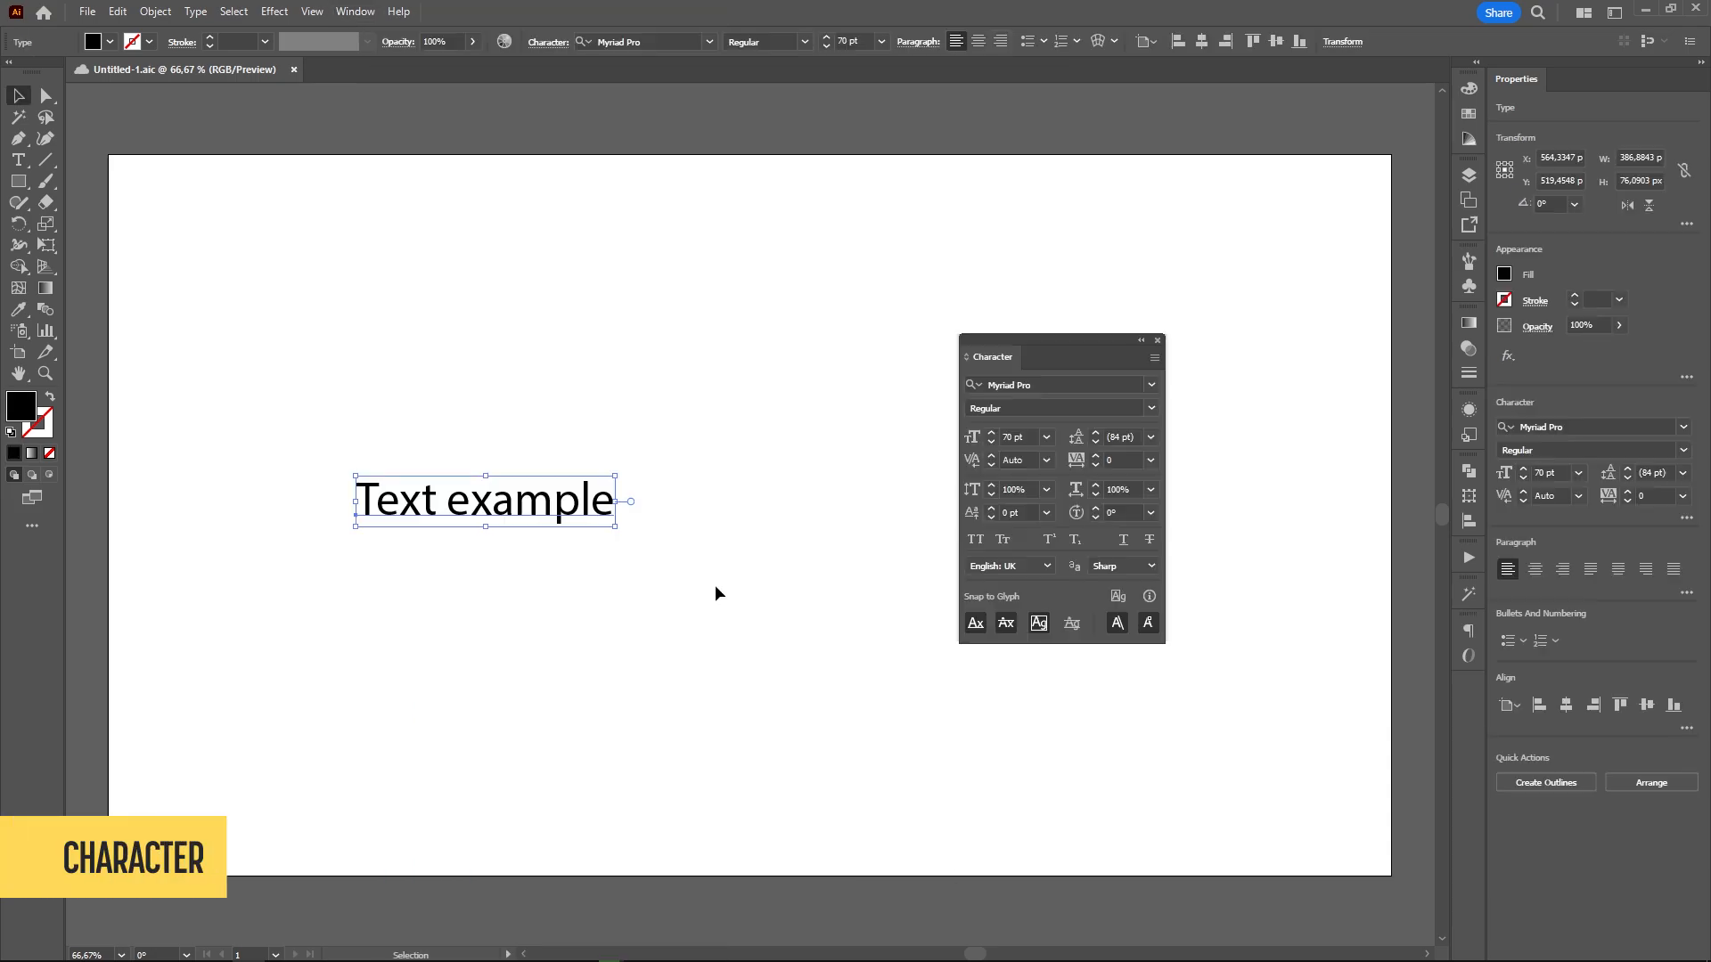
left_click(1151, 384)
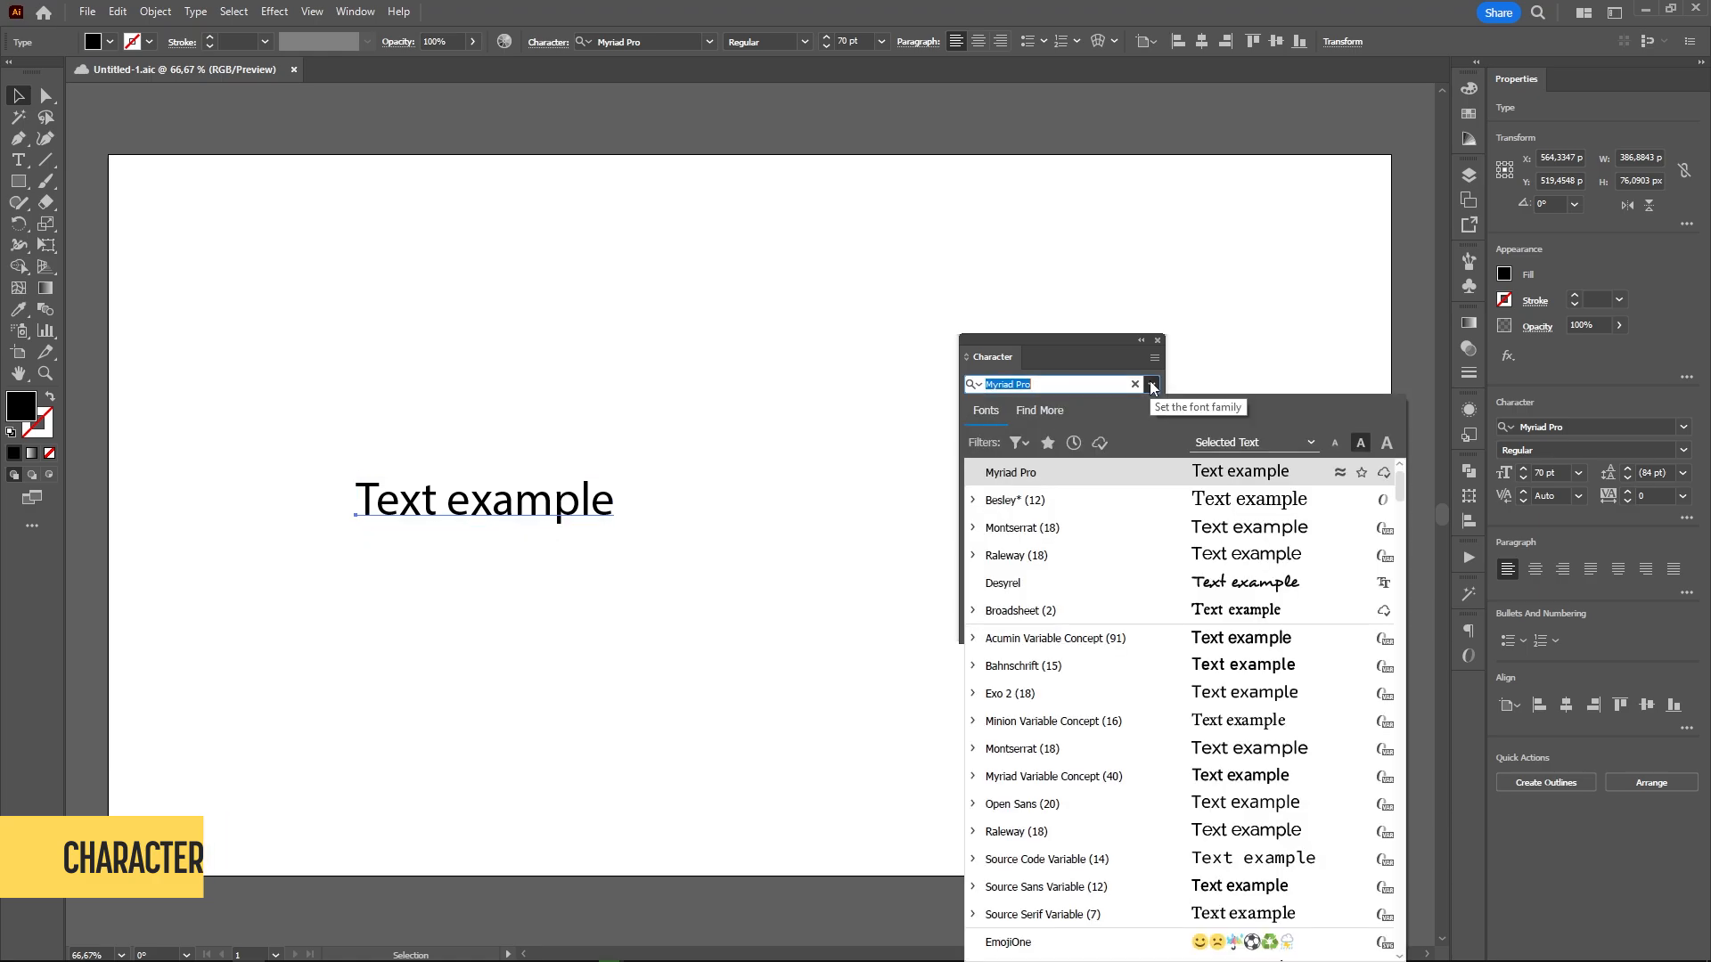
left_click(1151, 384)
Enlarge the "Text example" line to 100 pt, widen its tracking to 110 and tighten it again
scroll(1017, 432, "up", 5)
scroll(1017, 431, "down", 2)
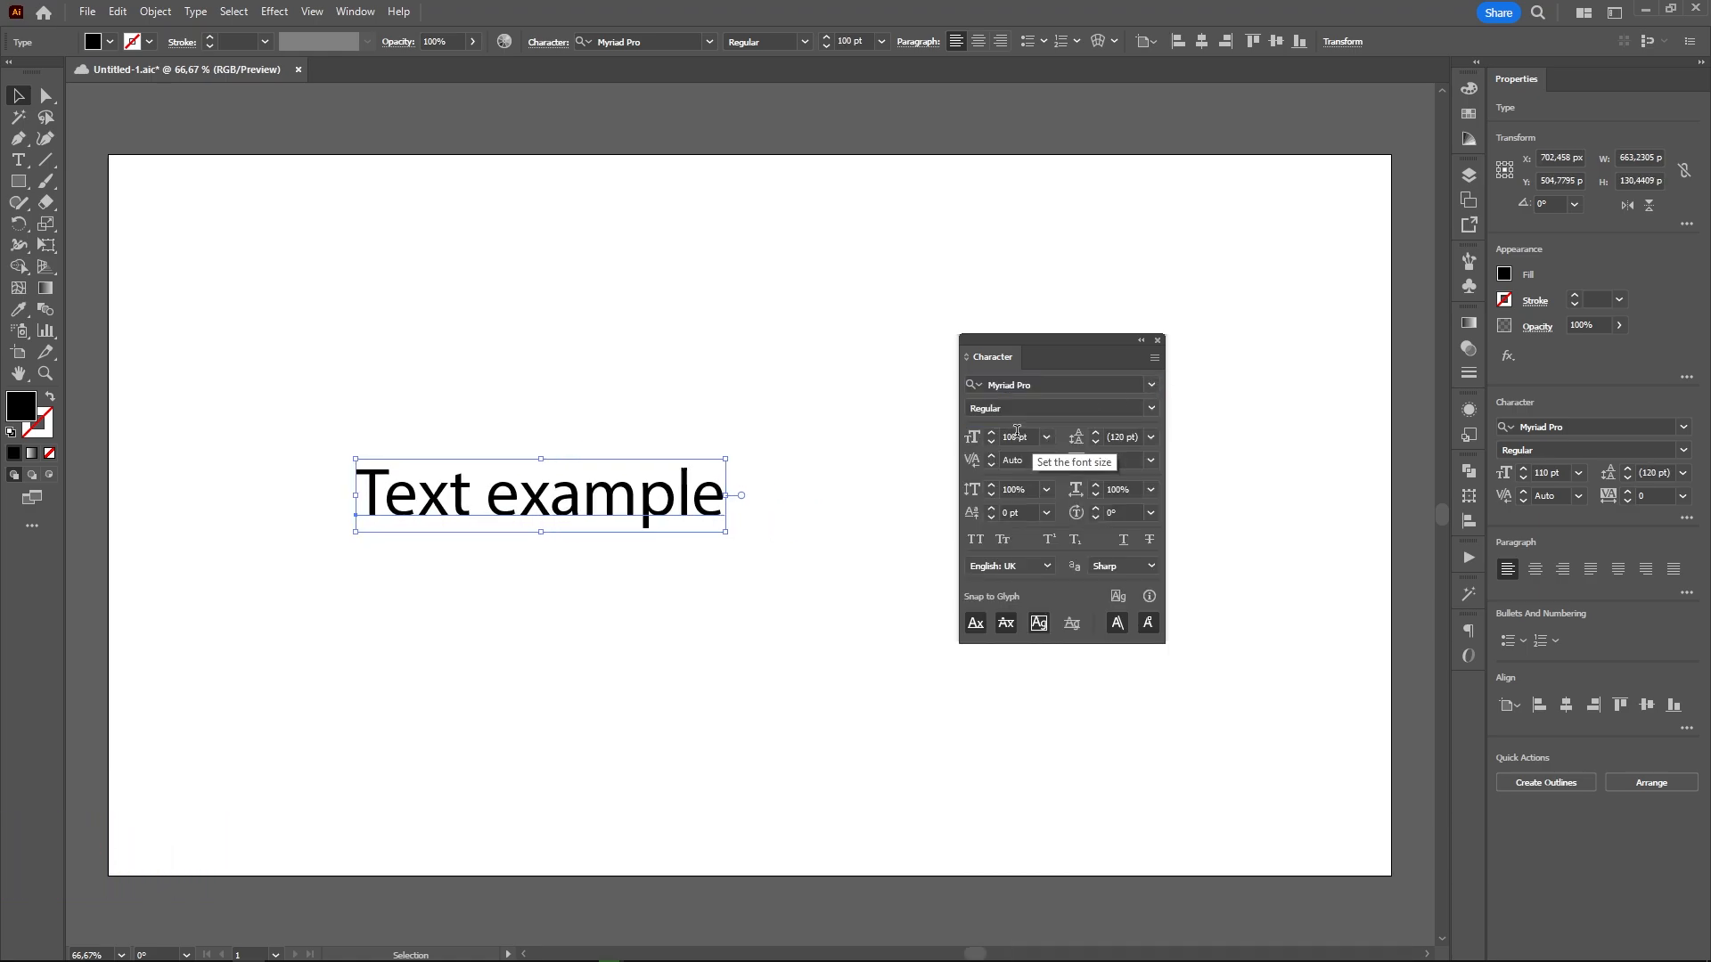
scroll(1119, 461, "up", 11)
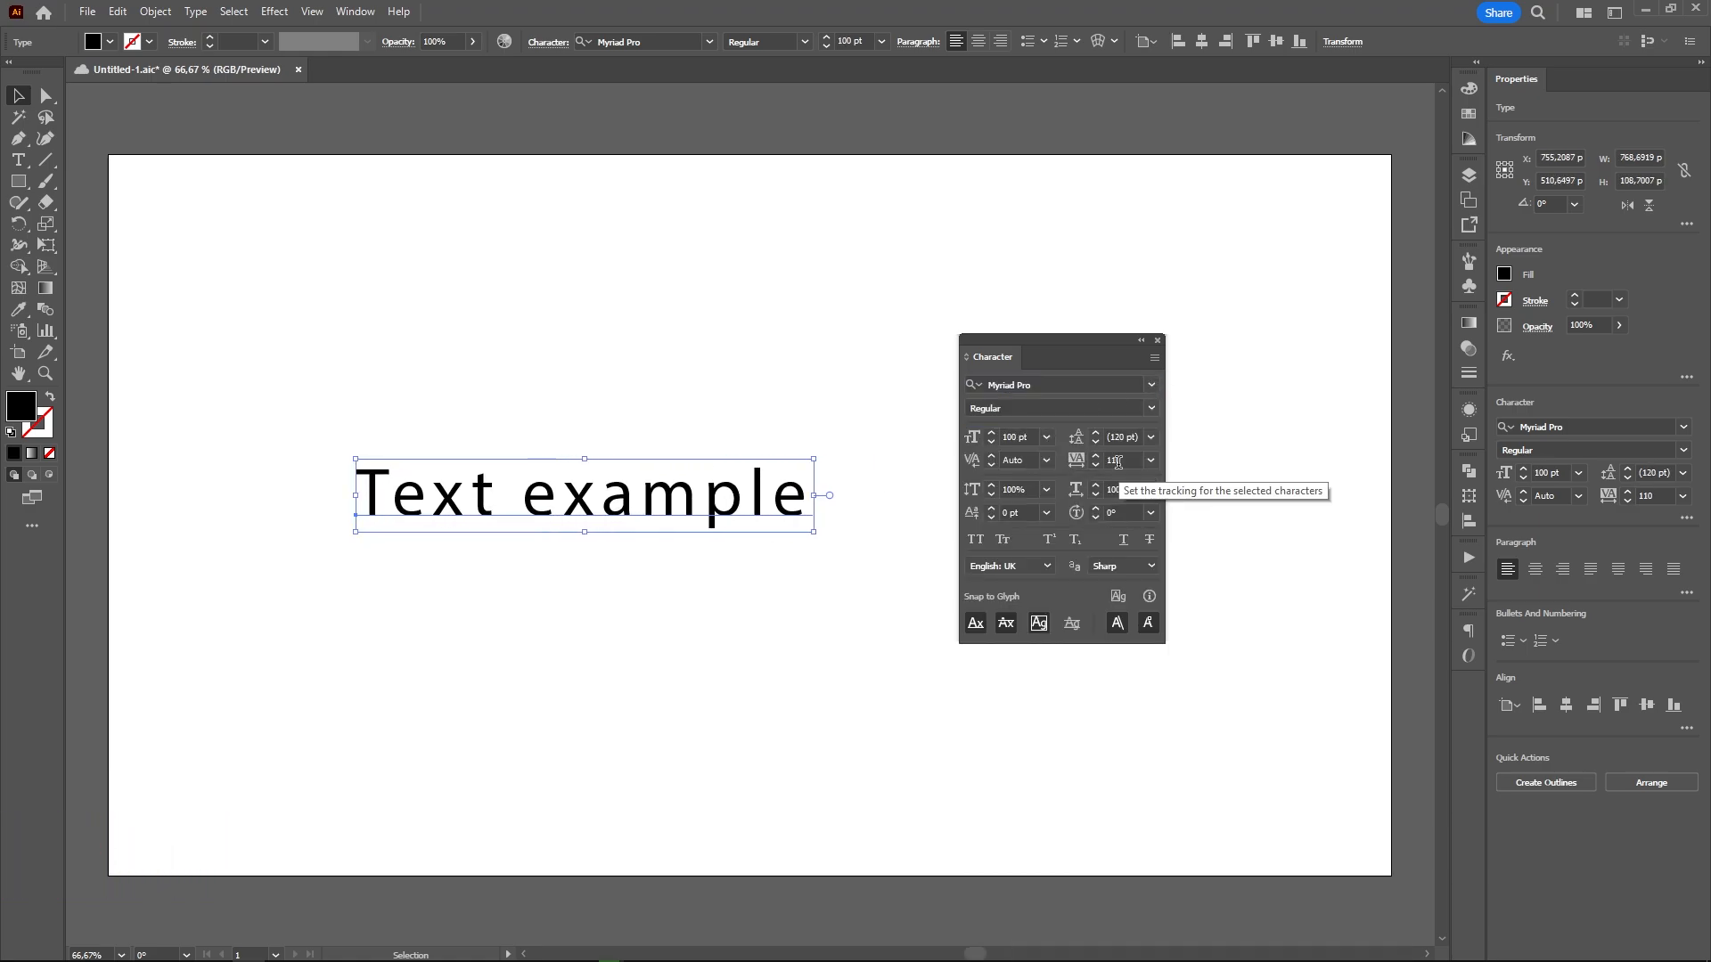
scroll(1119, 462, "down", 15)
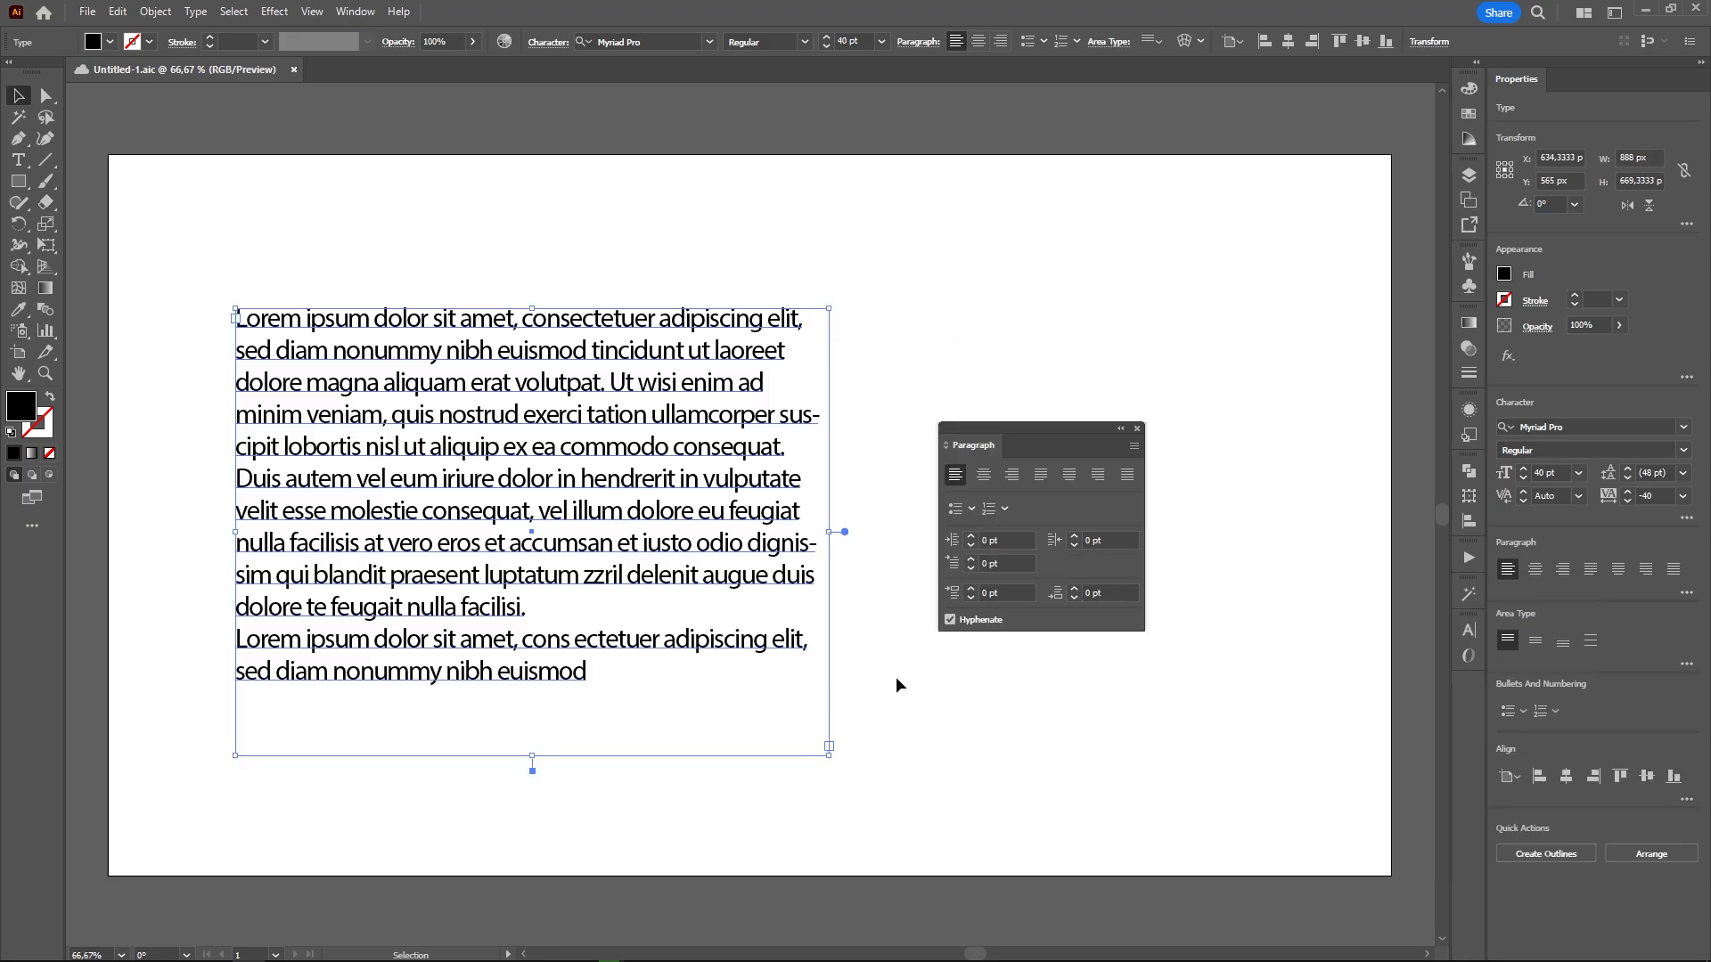
Try centred and right alignment on the Lorem ipsum text, justify it with the last line aligned left, and increase its first-line indent
left_click(986, 478)
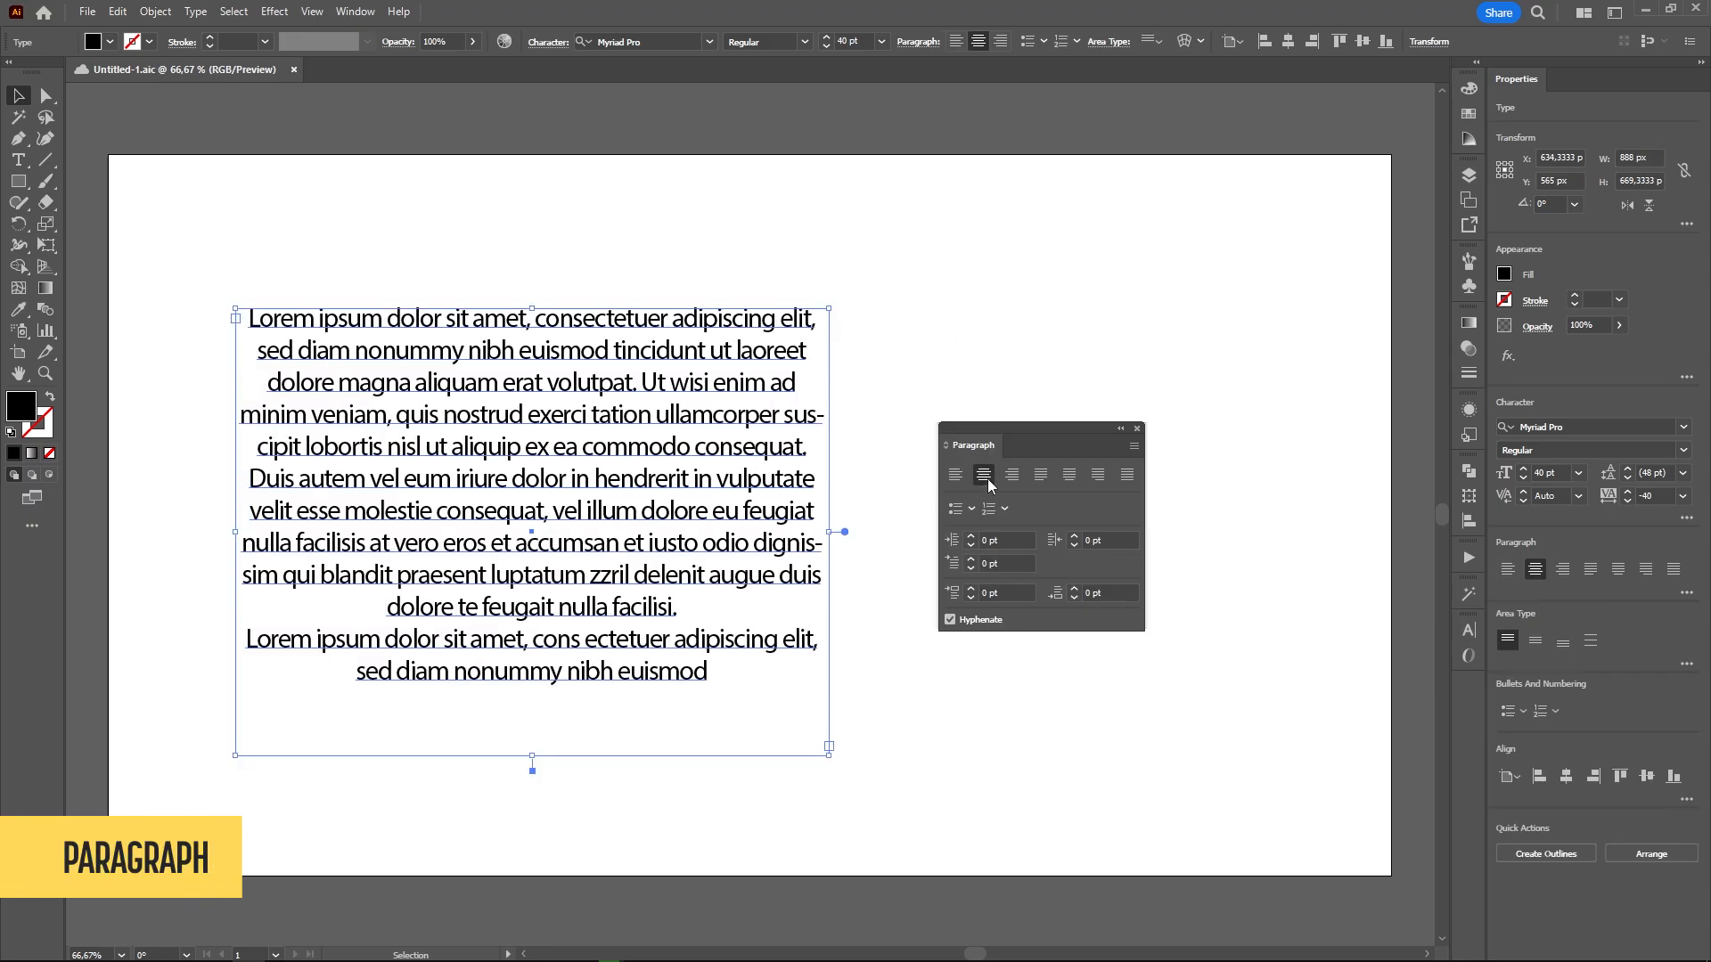
left_click(1010, 479)
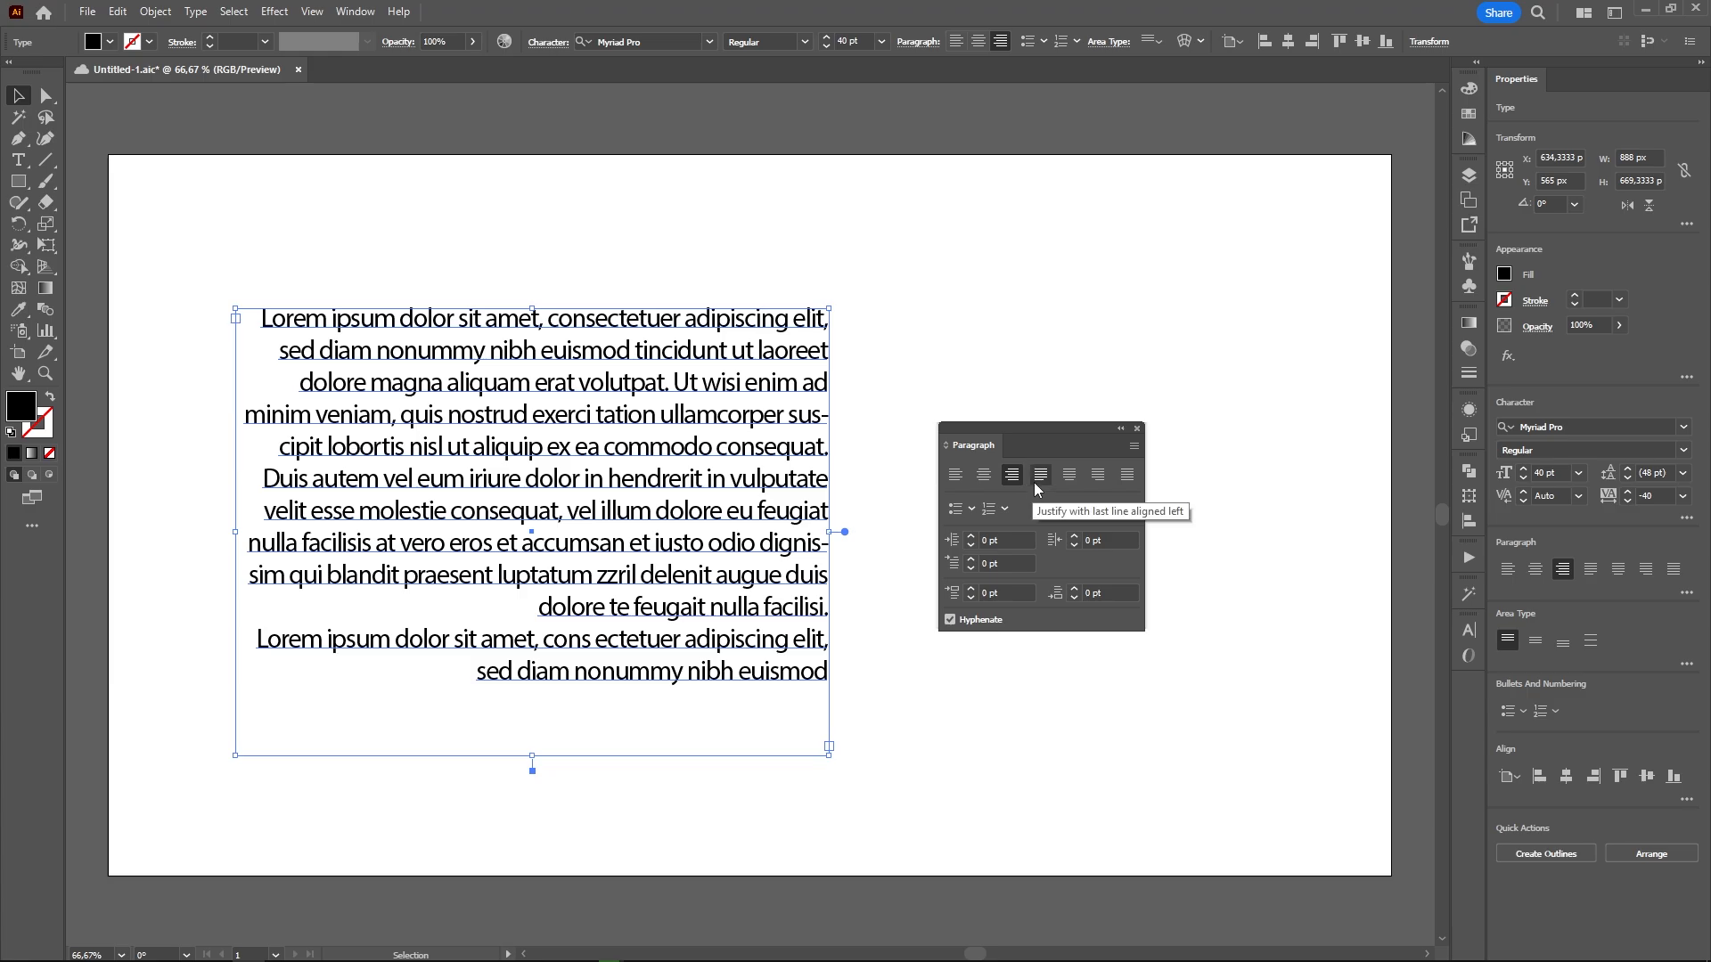
left_click(1039, 476)
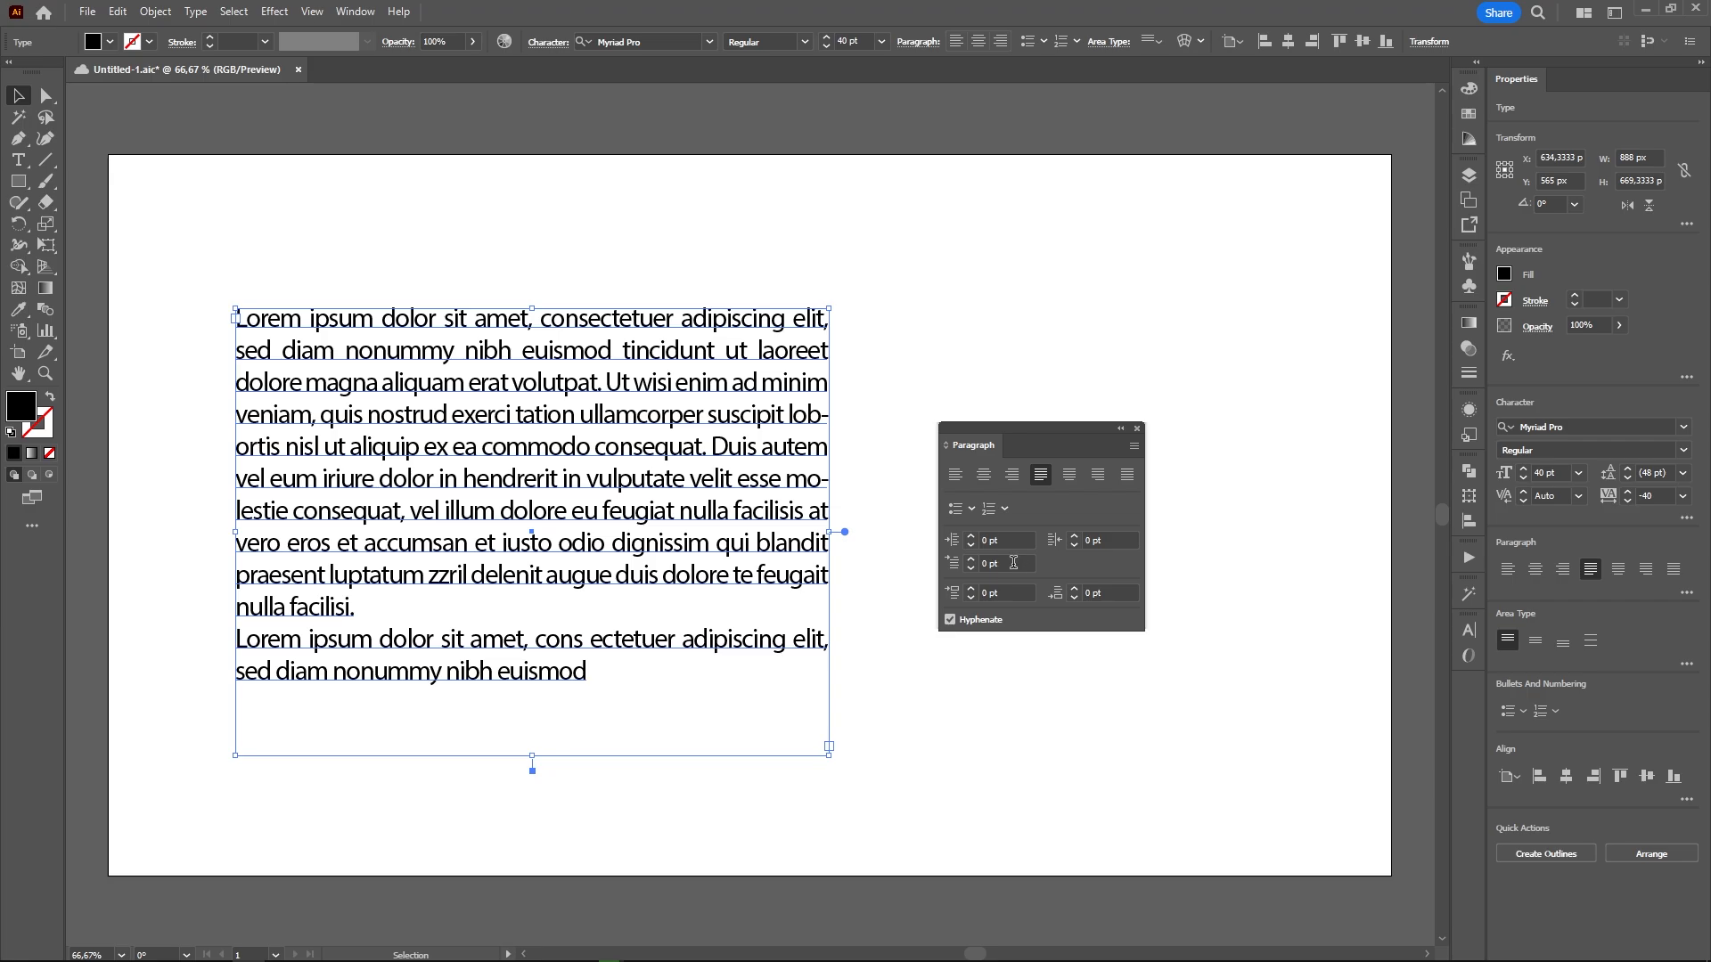
scroll(1013, 562, "up", 14)
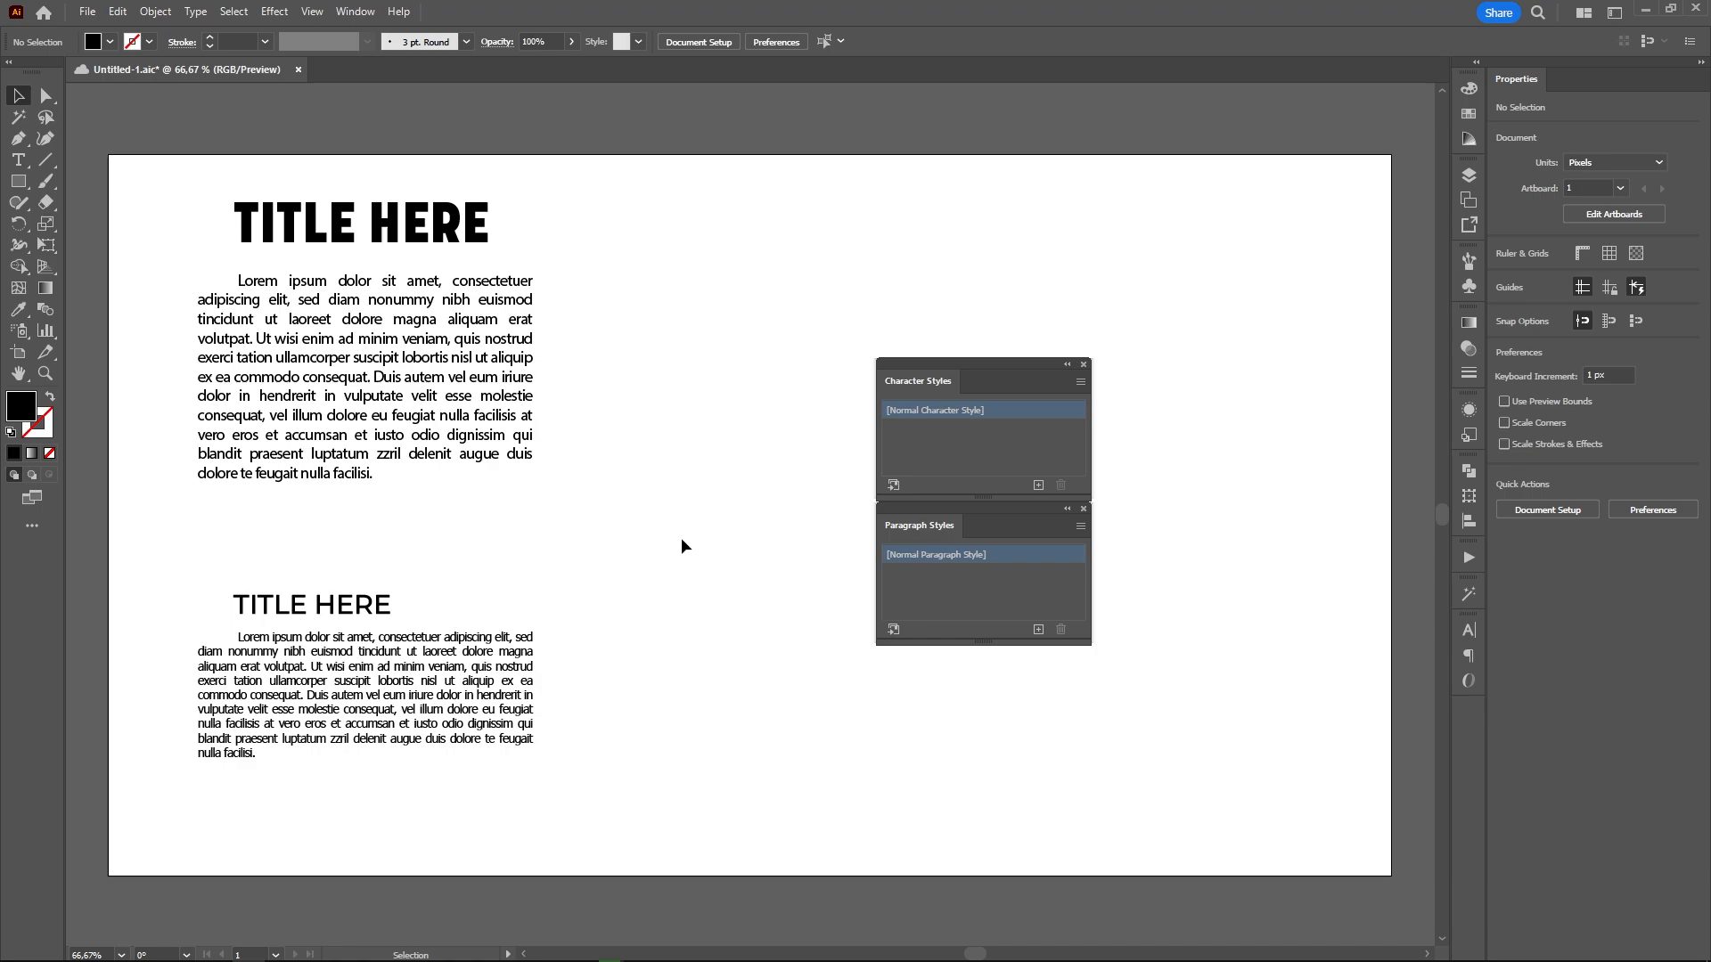
Create a new character style from the upper heavy title and a new paragraph style from the paragraph beneath it
left_click(482, 229)
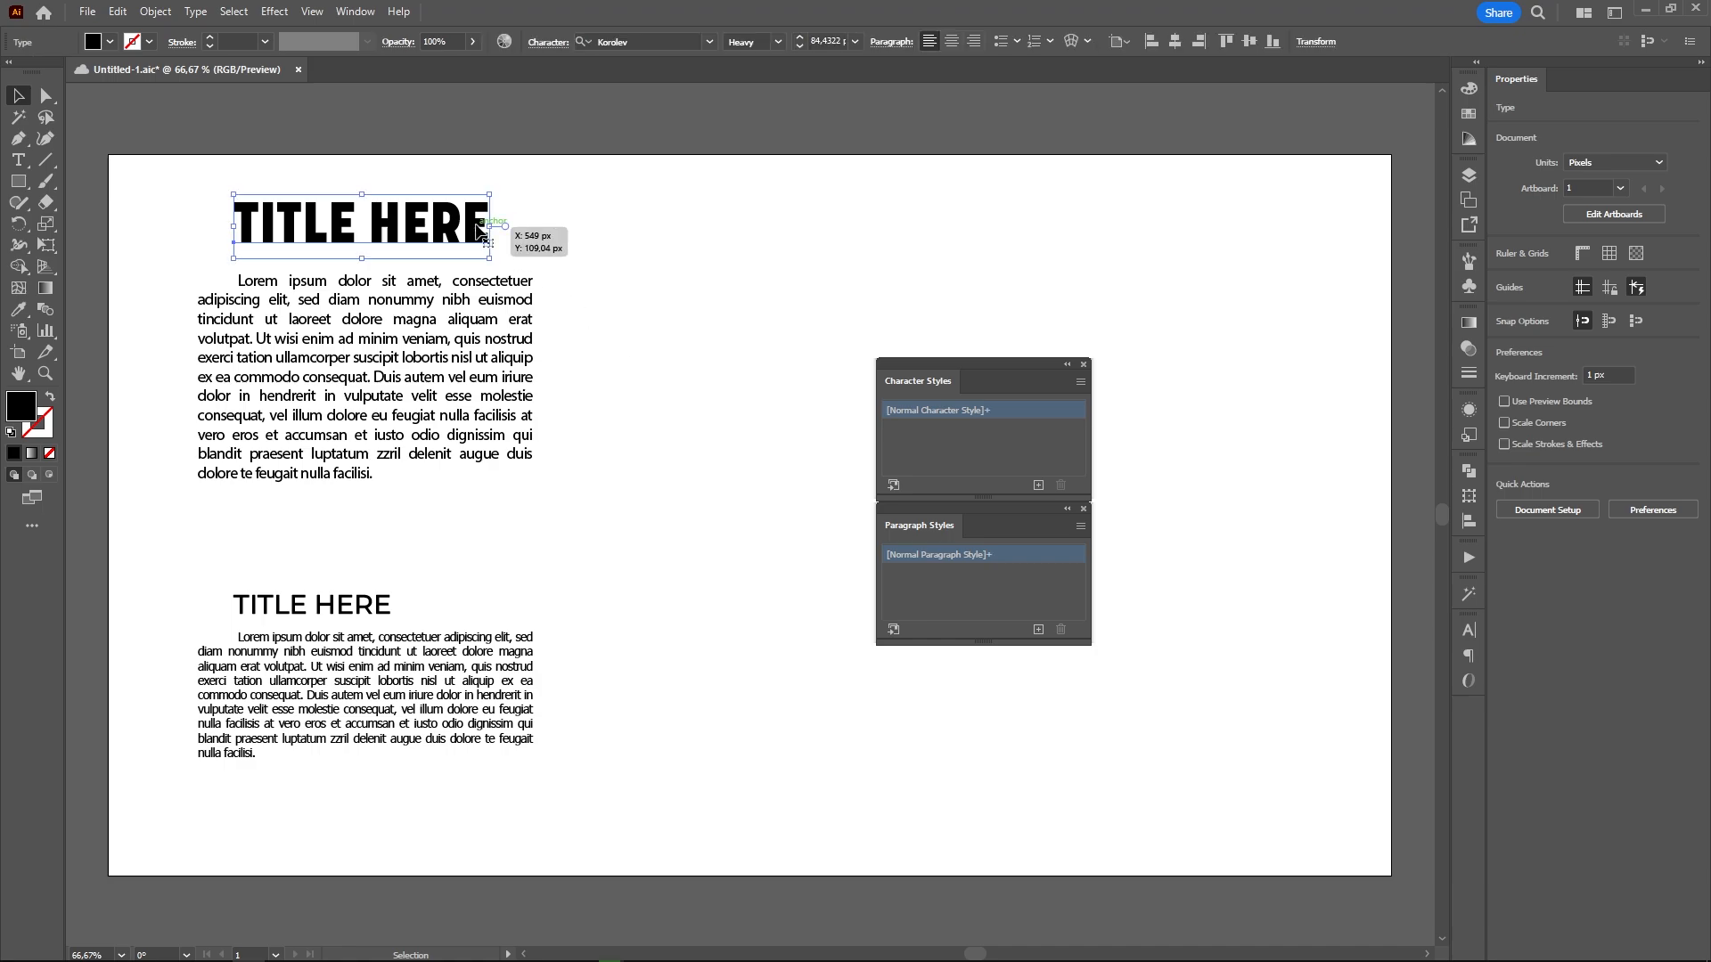
left_click(1038, 485)
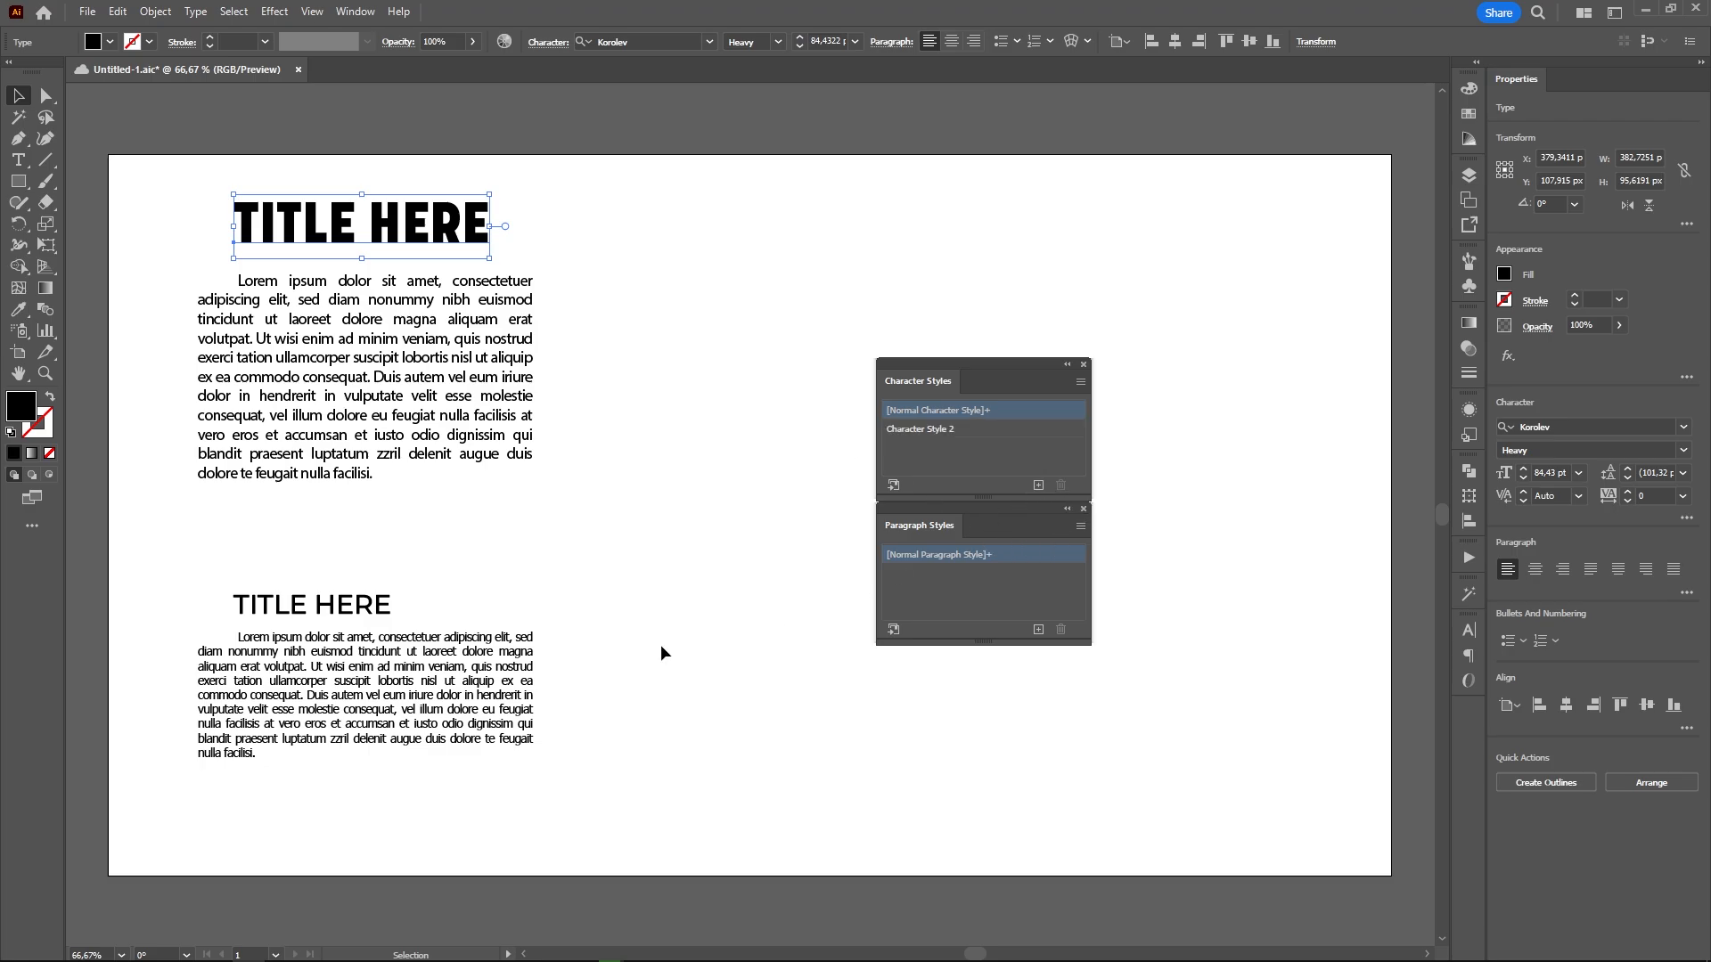
left_click(481, 405)
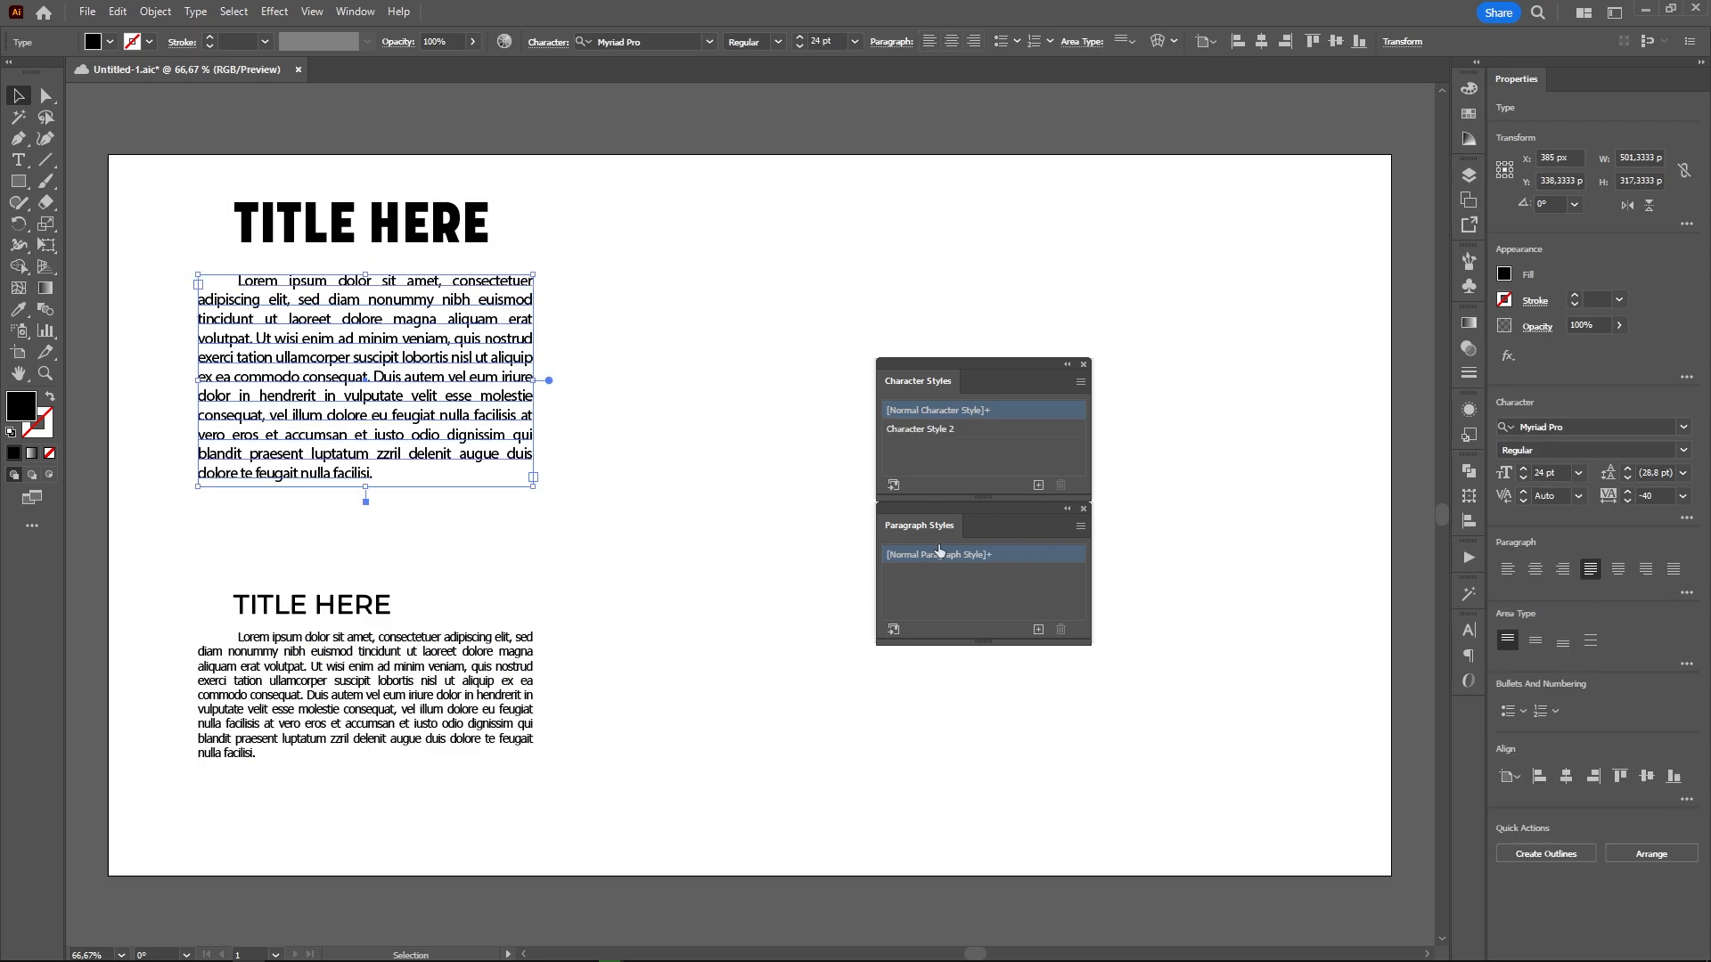
left_click(1038, 630)
left_click(724, 789)
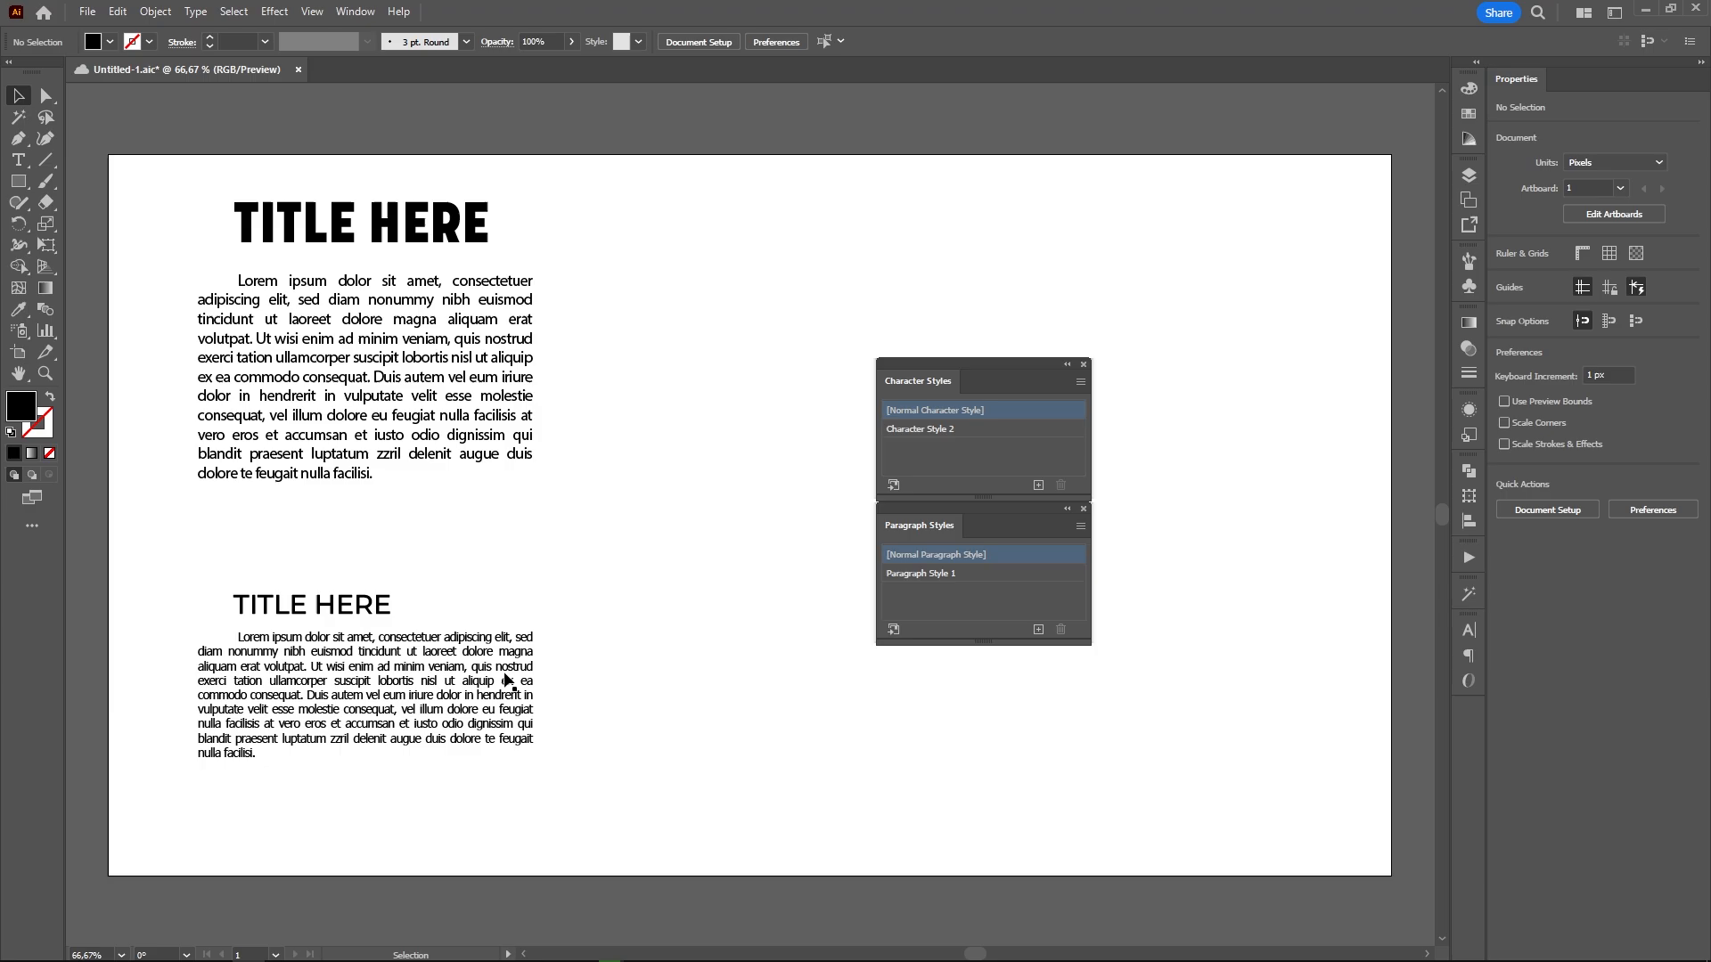
Apply Character Style 2 to the lower title and Paragraph Style 1 to the paragraph below it
left_click(348, 611)
left_click(938, 437)
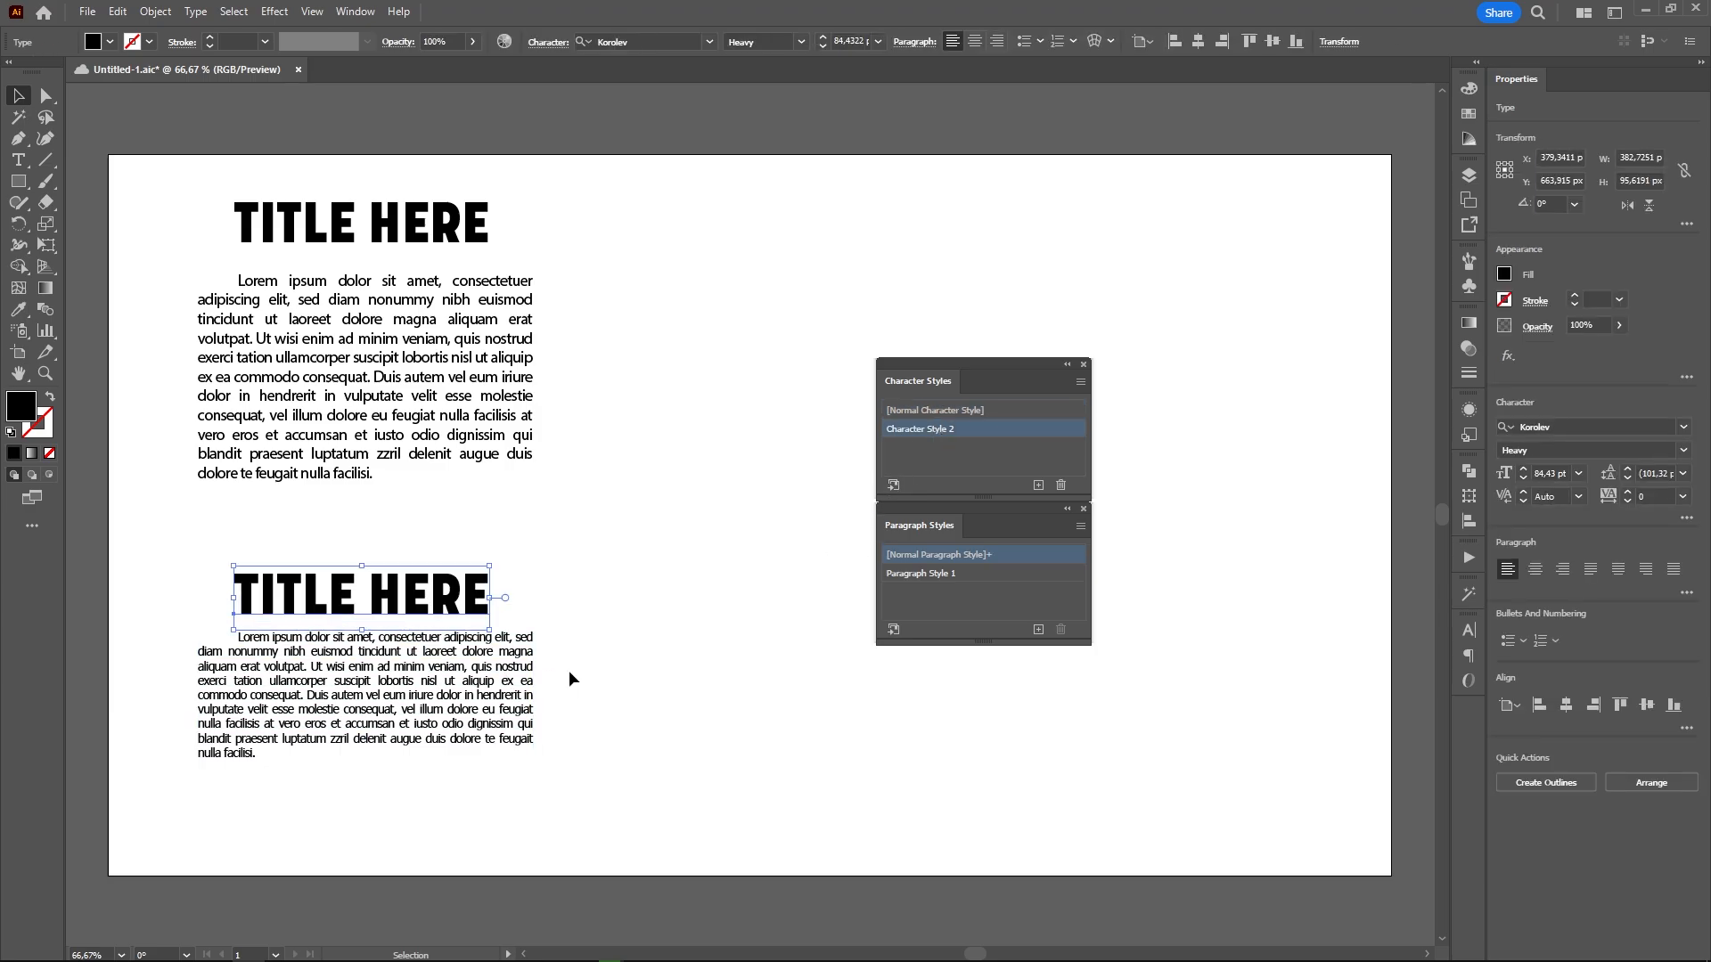
left_click(445, 708)
left_click(950, 577)
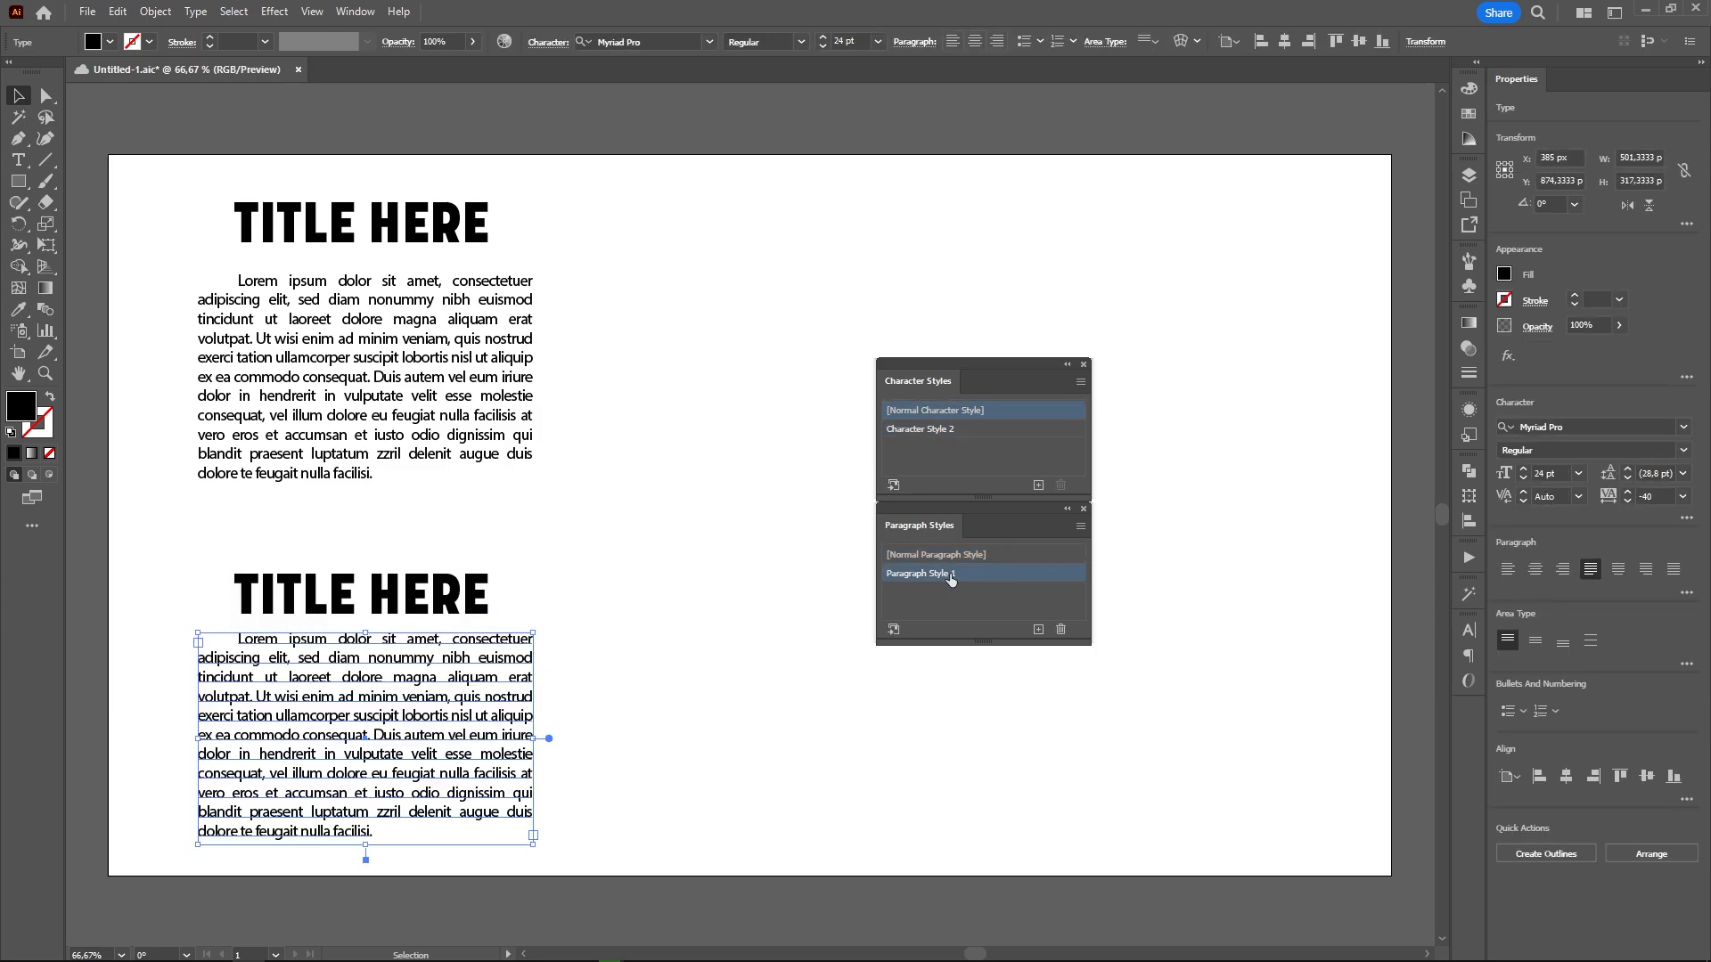
left_click(646, 537)
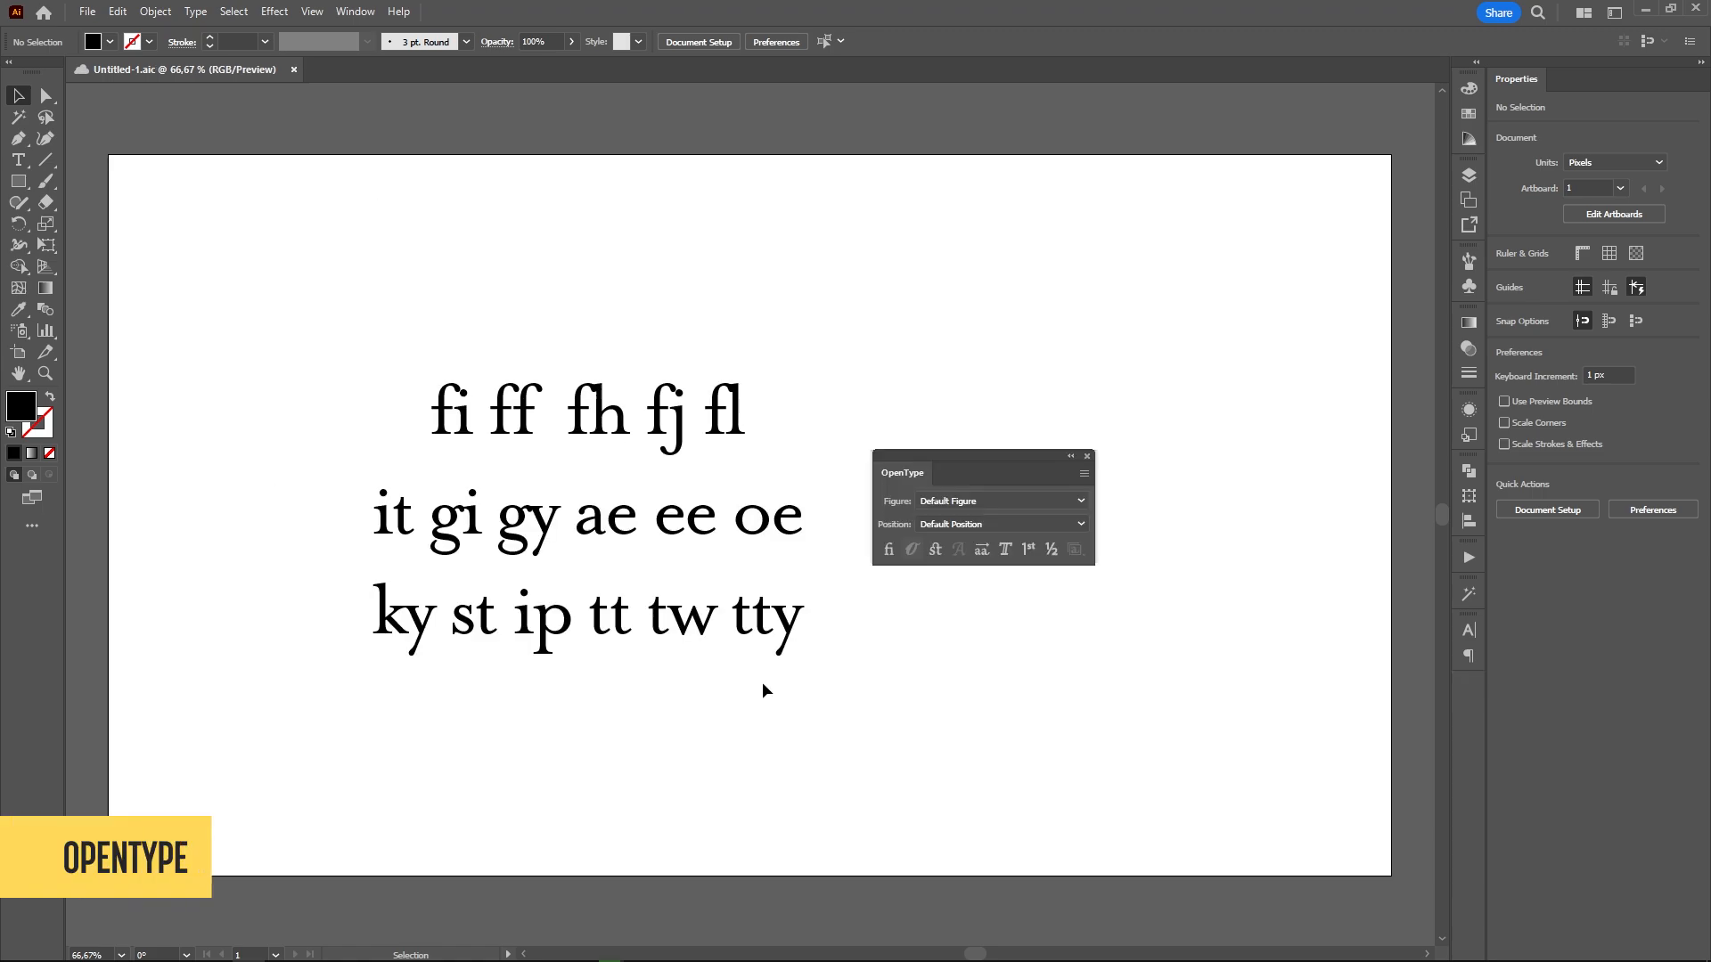
Try standard and discretionary ligatures on the block of letter pairs and switch both off again
left_click(681, 520)
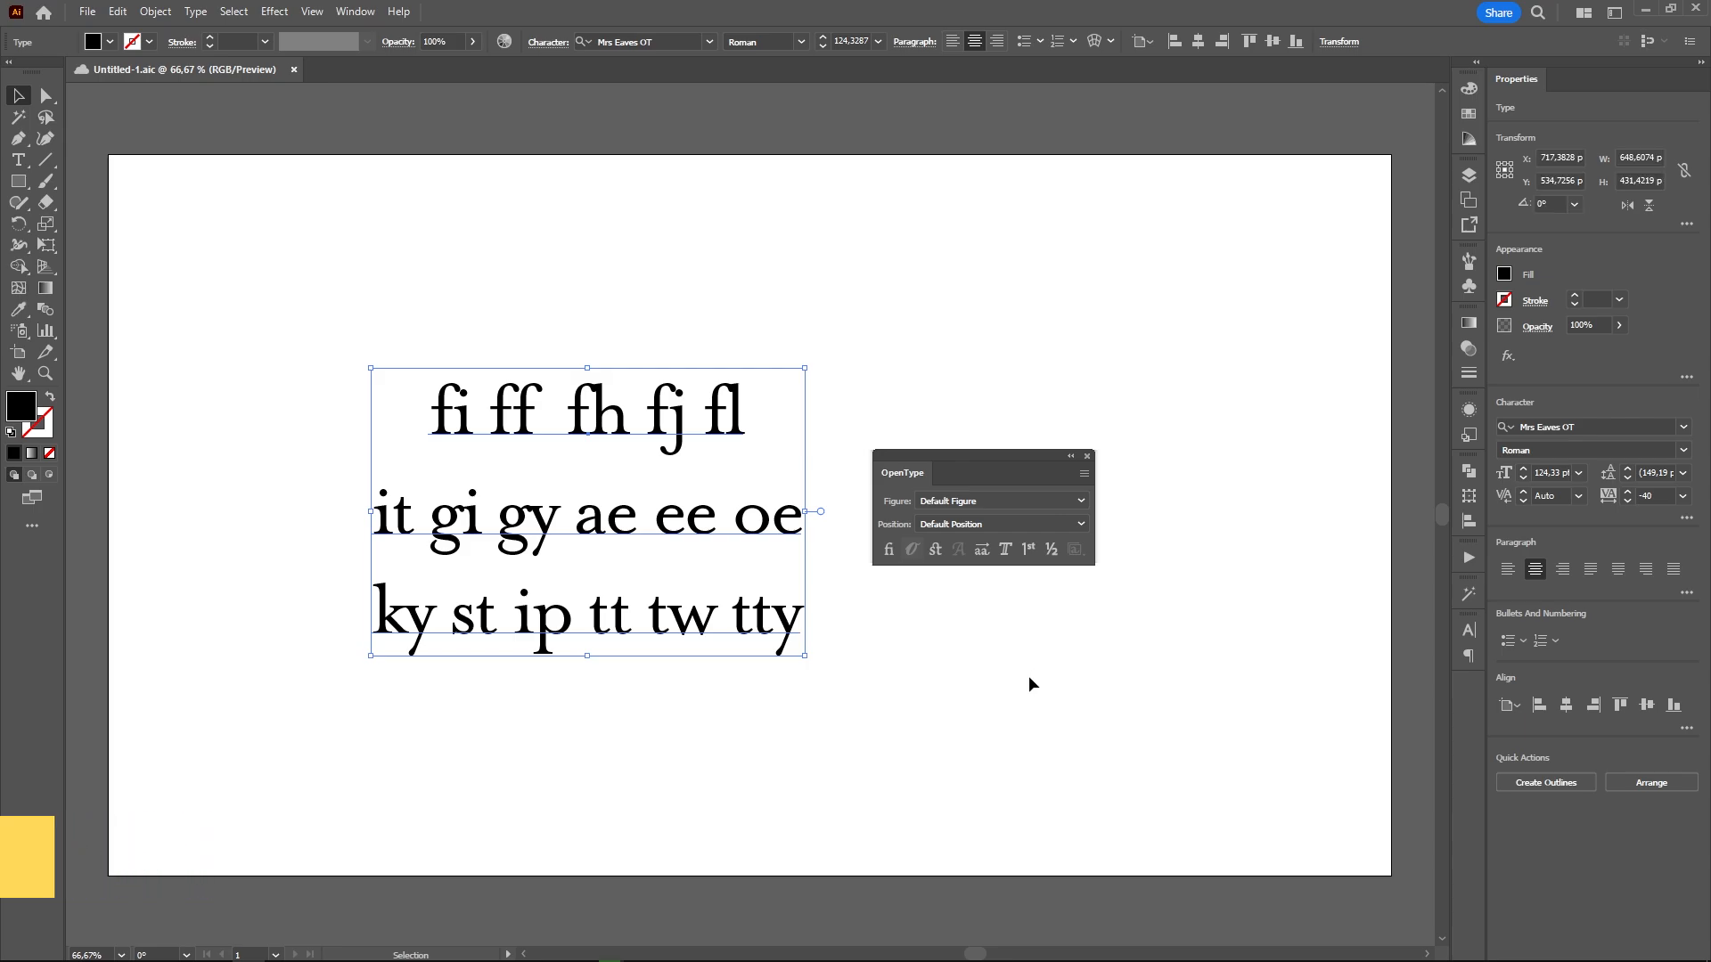
left_click(889, 550)
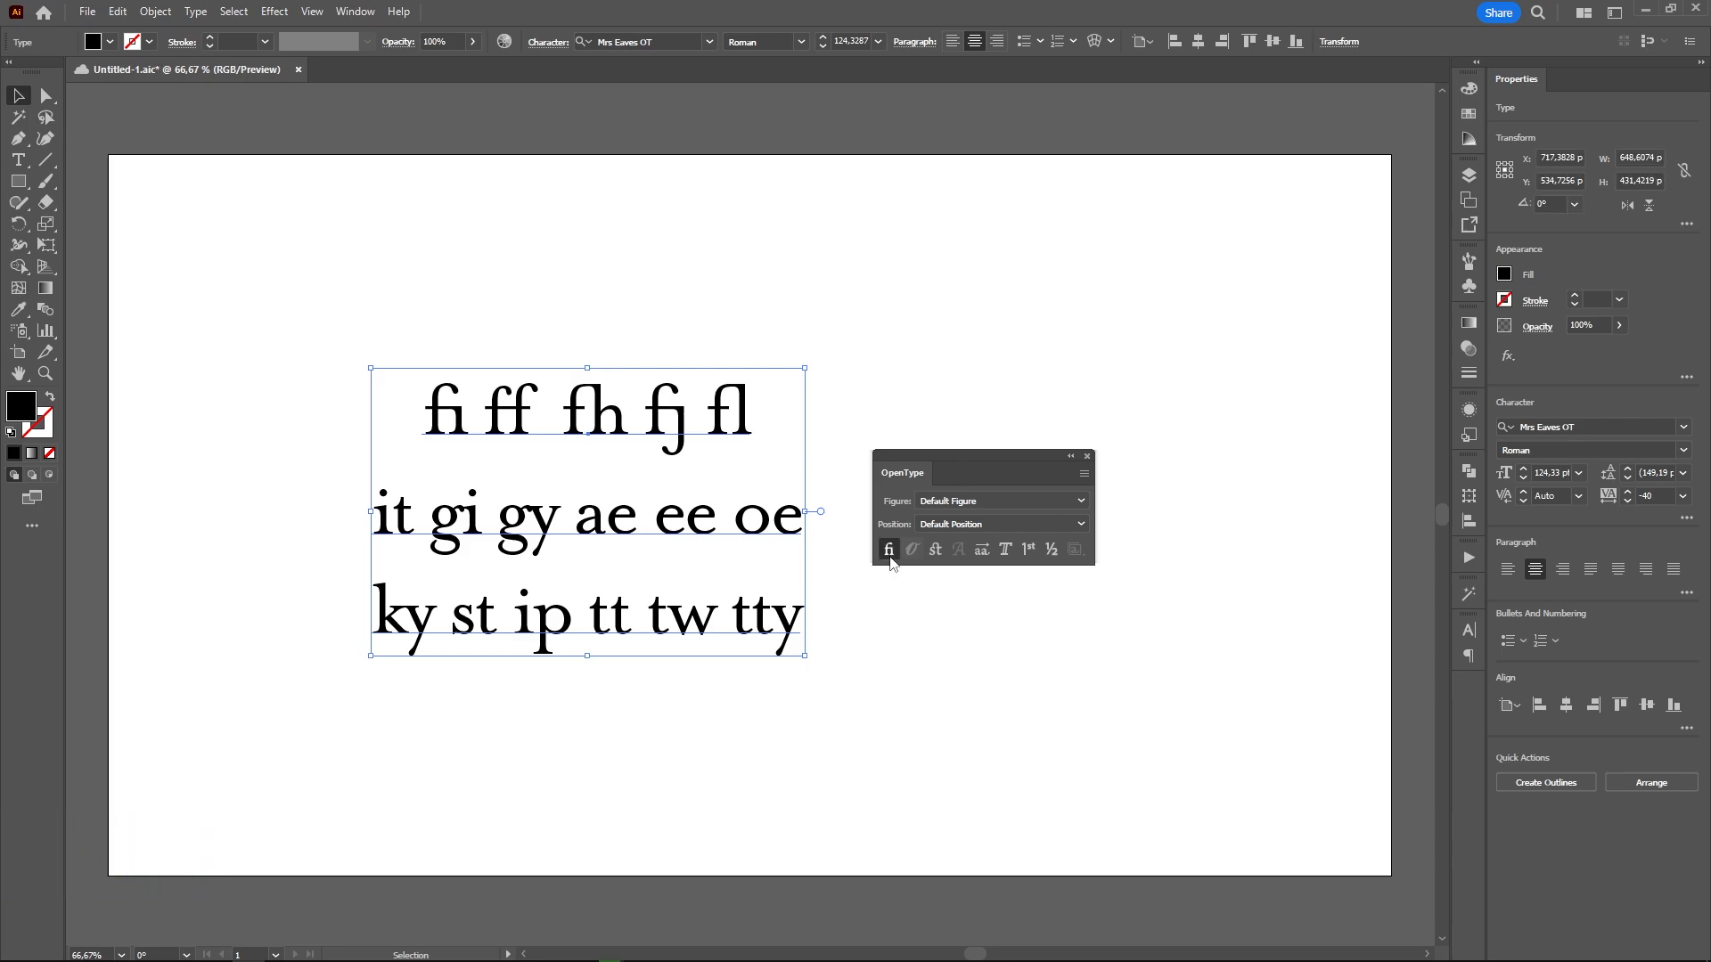
left_click(935, 550)
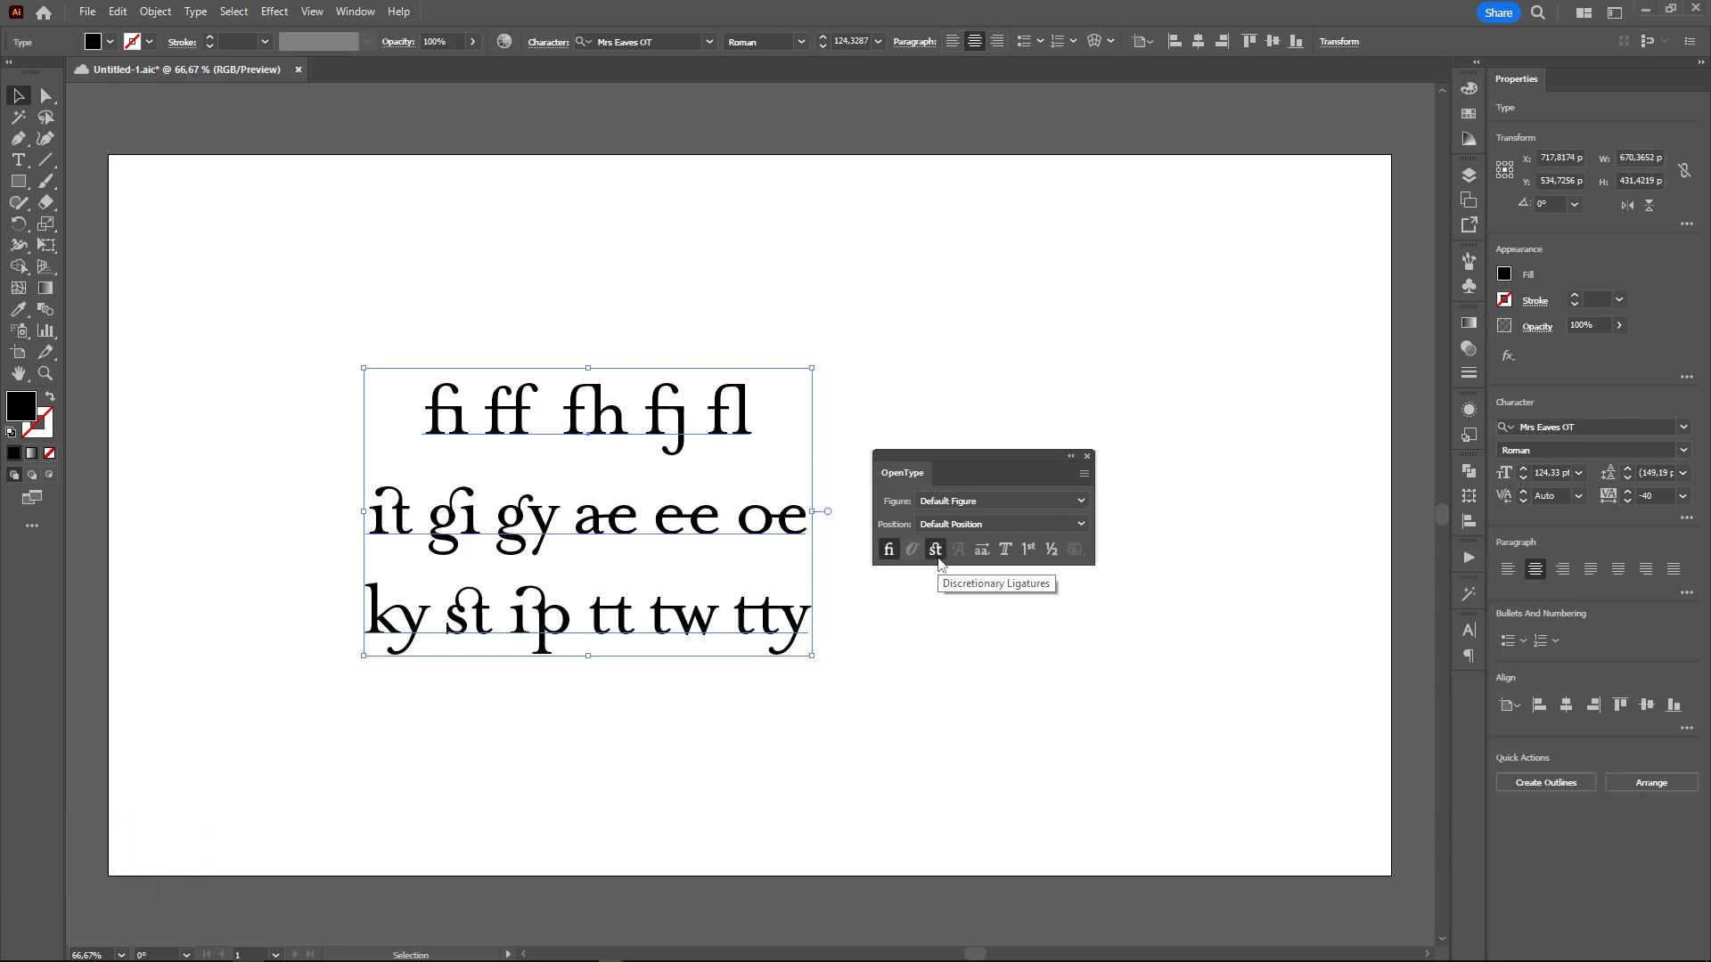
left_click(936, 550)
left_click(888, 549)
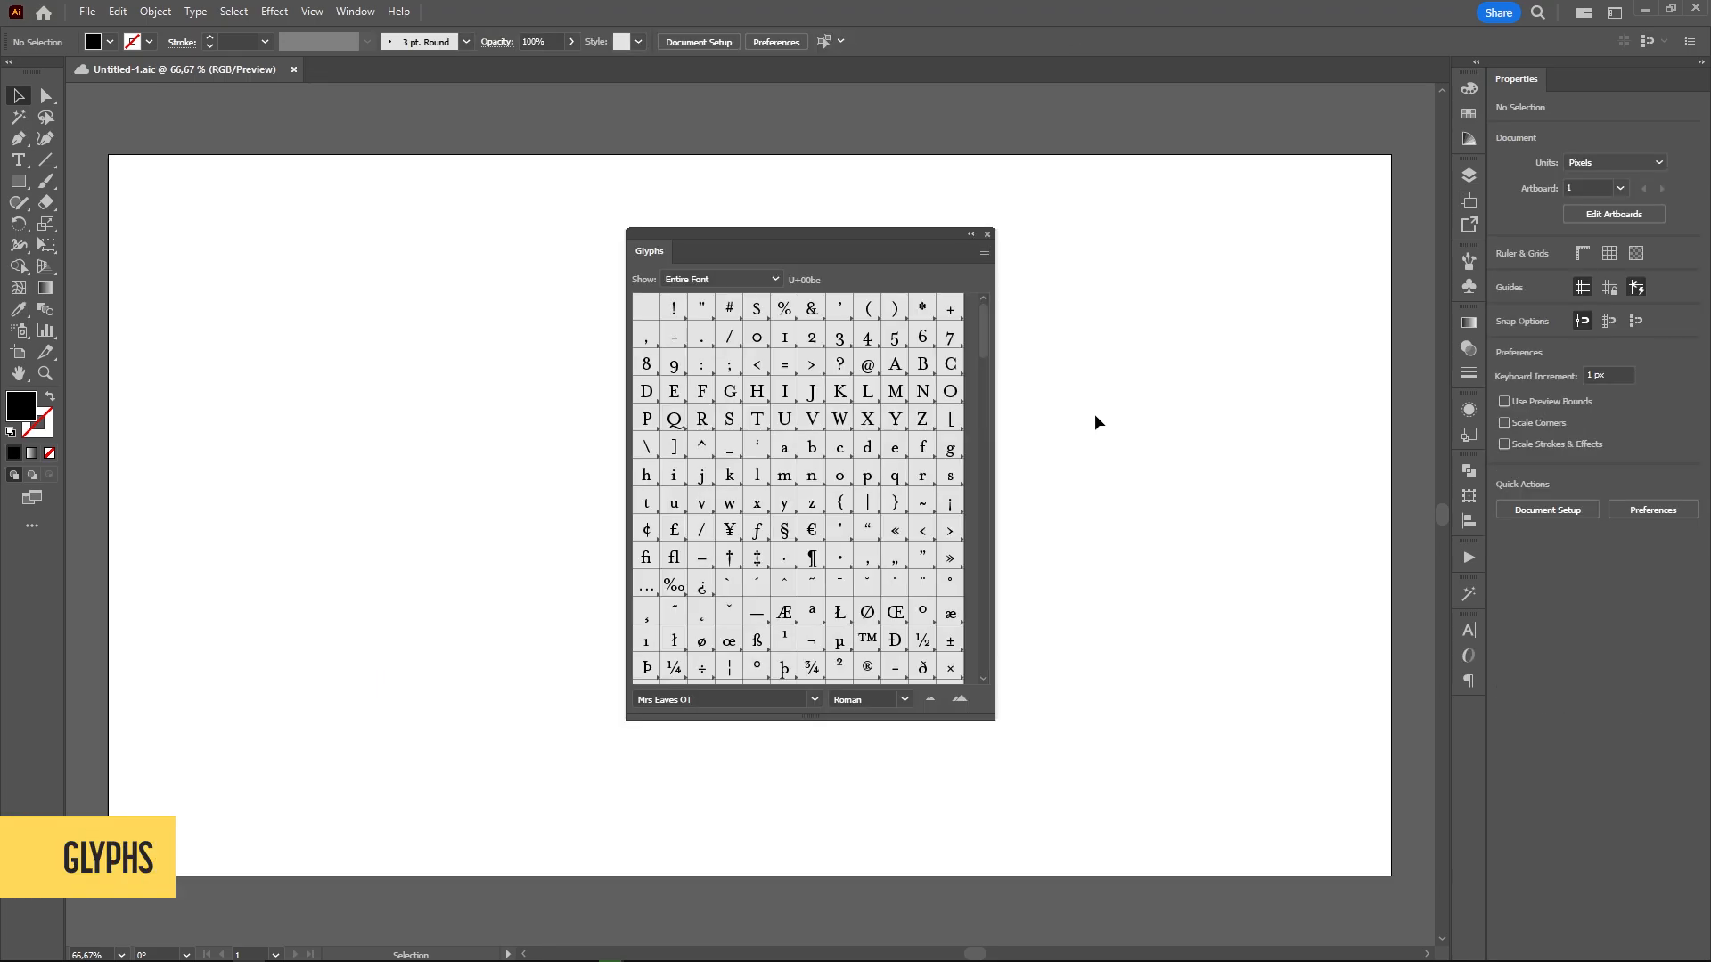
Browse through the glyphs of the Mrs Eaves OT font
left_click_drag(985, 318, 987, 635)
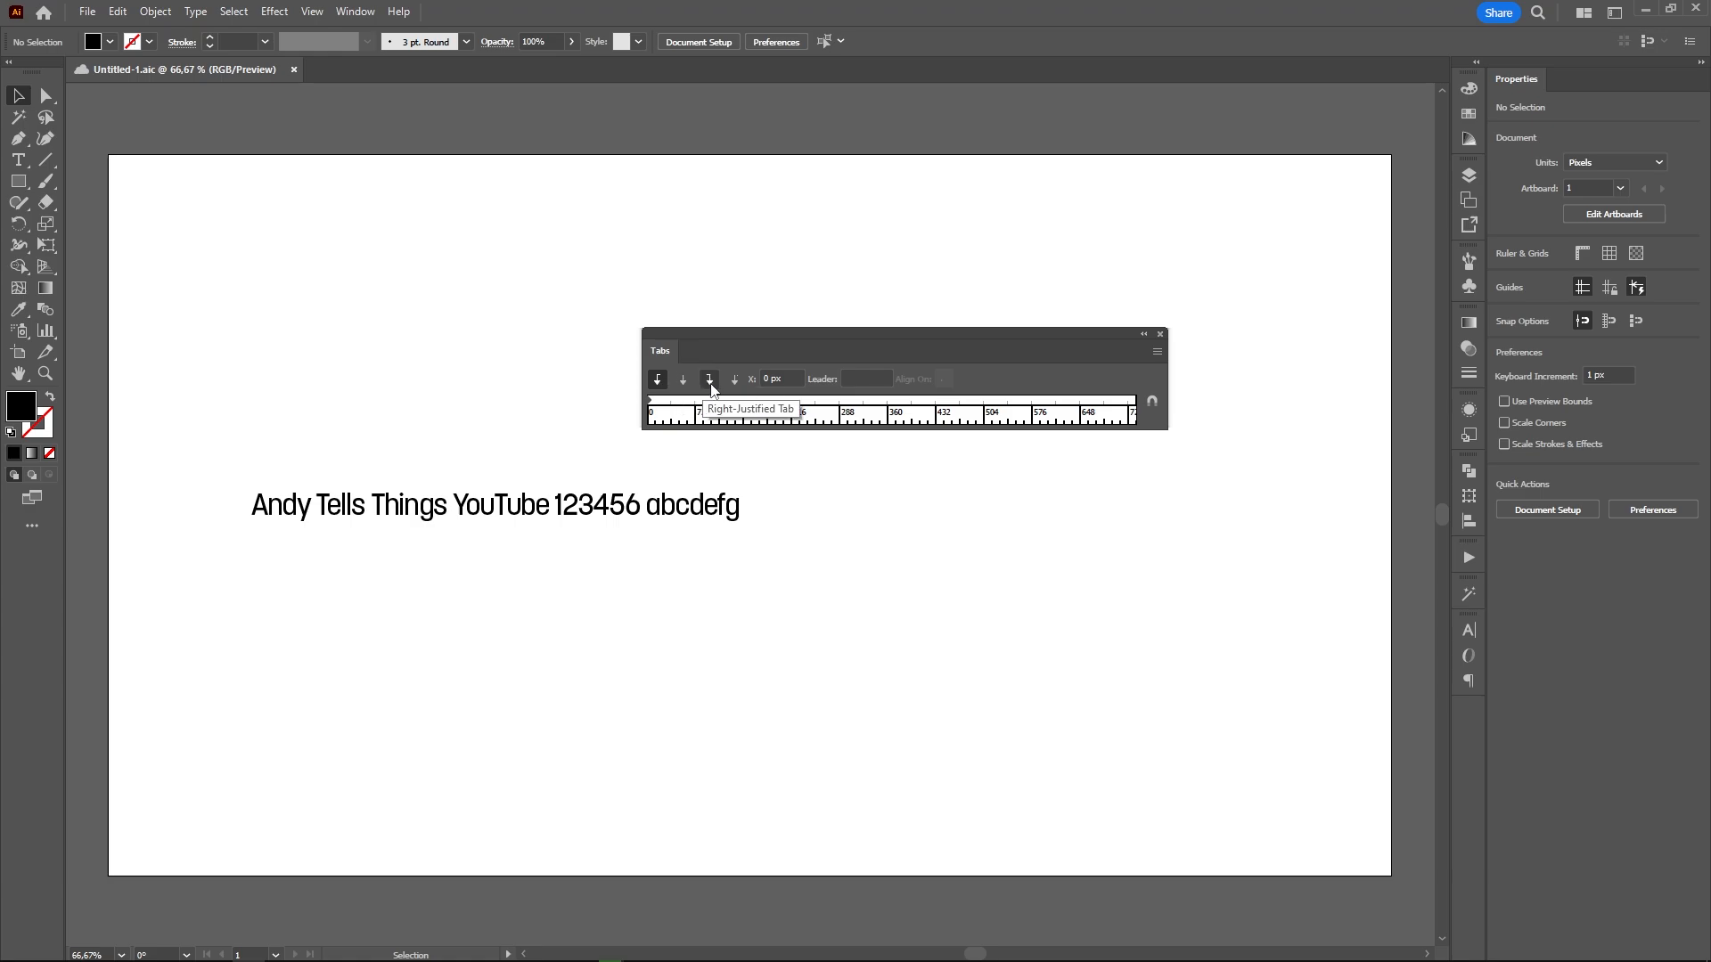
Align the Tabs ruler above the line of text and widen it beyond the text's end
left_click(729, 508)
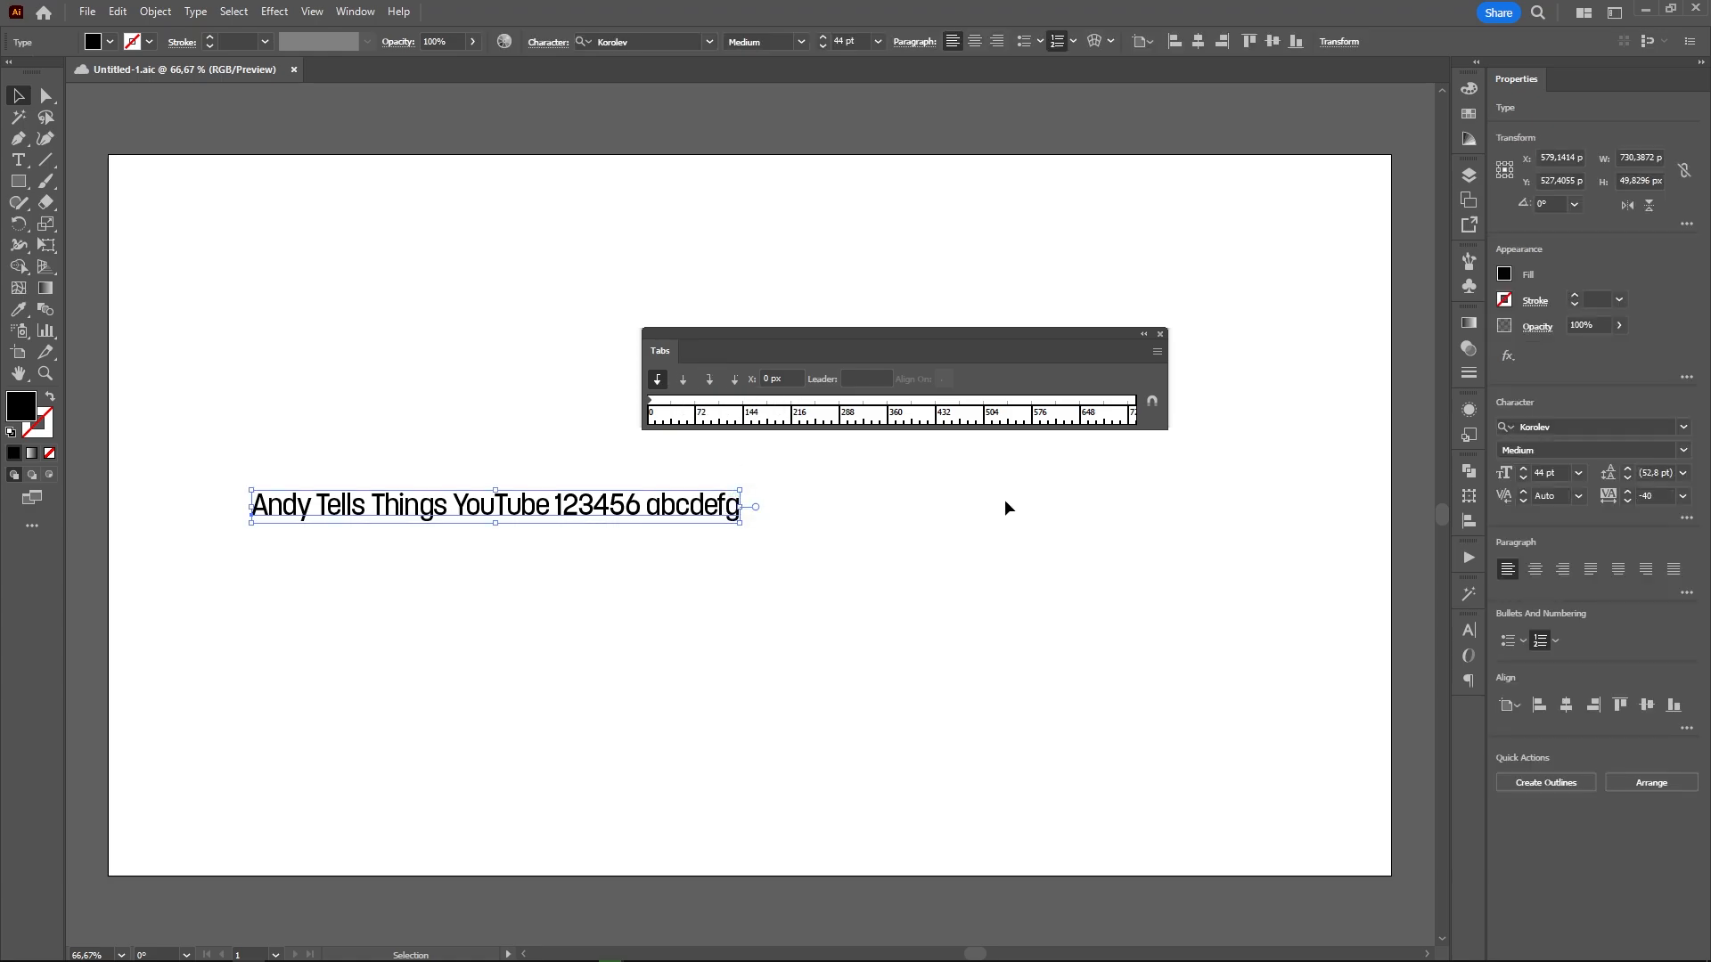
left_click(1152, 401)
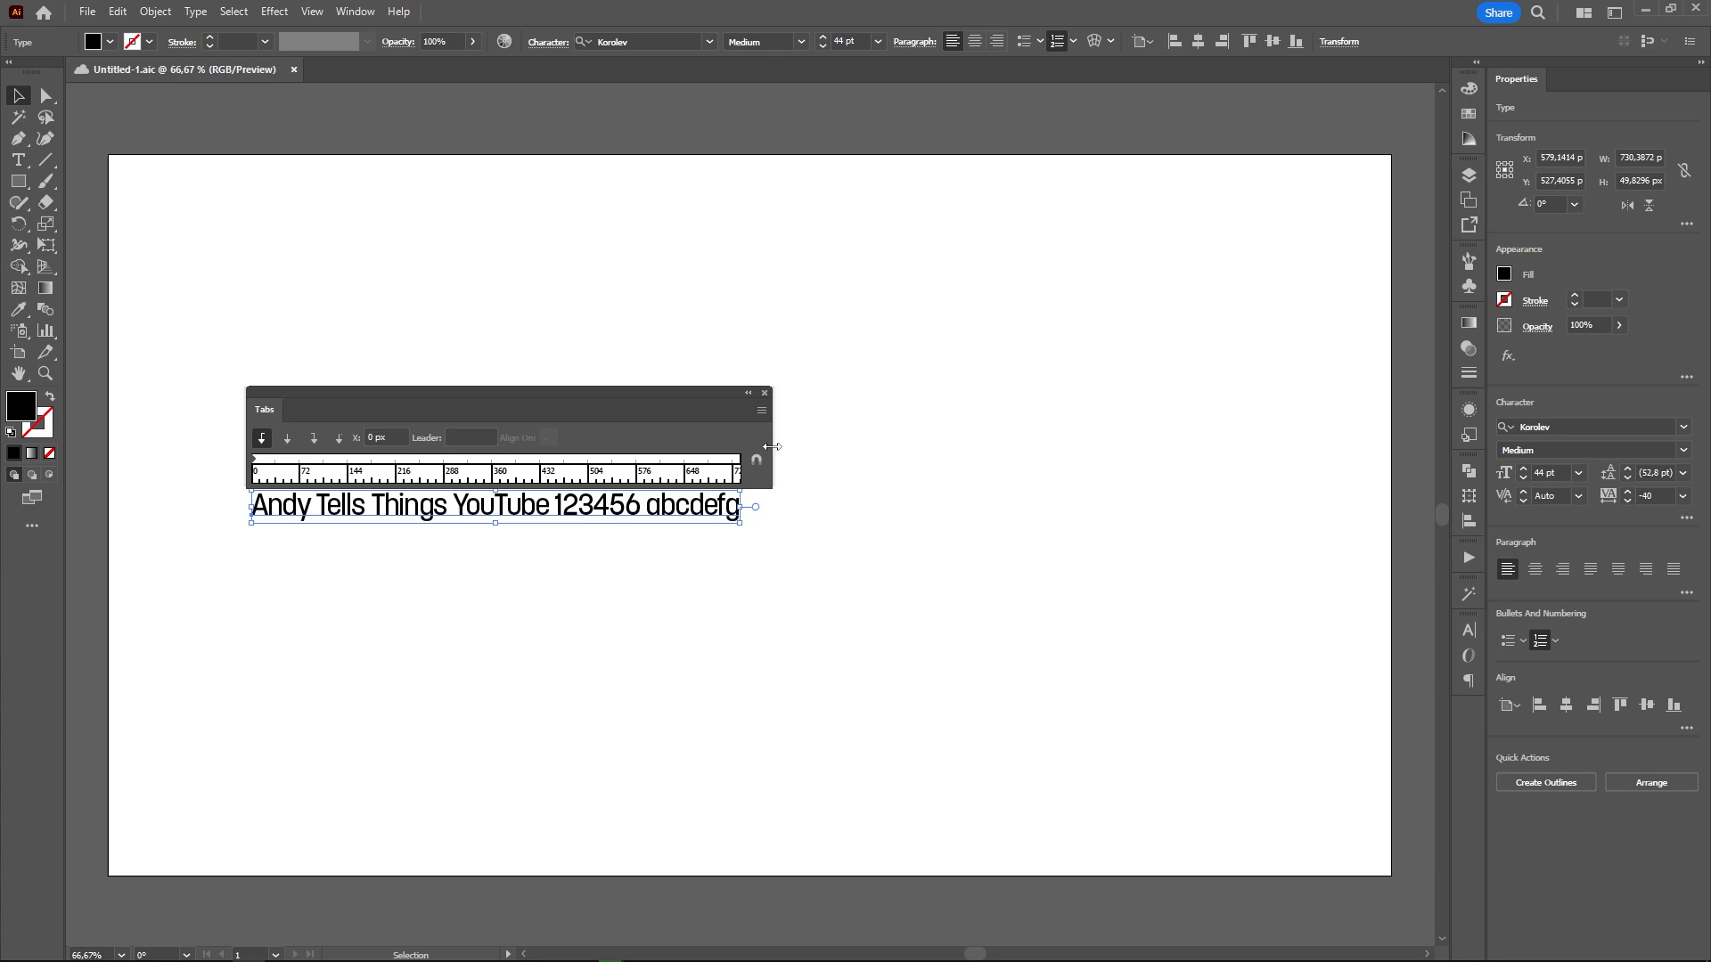
left_click_drag(772, 446, 1162, 445)
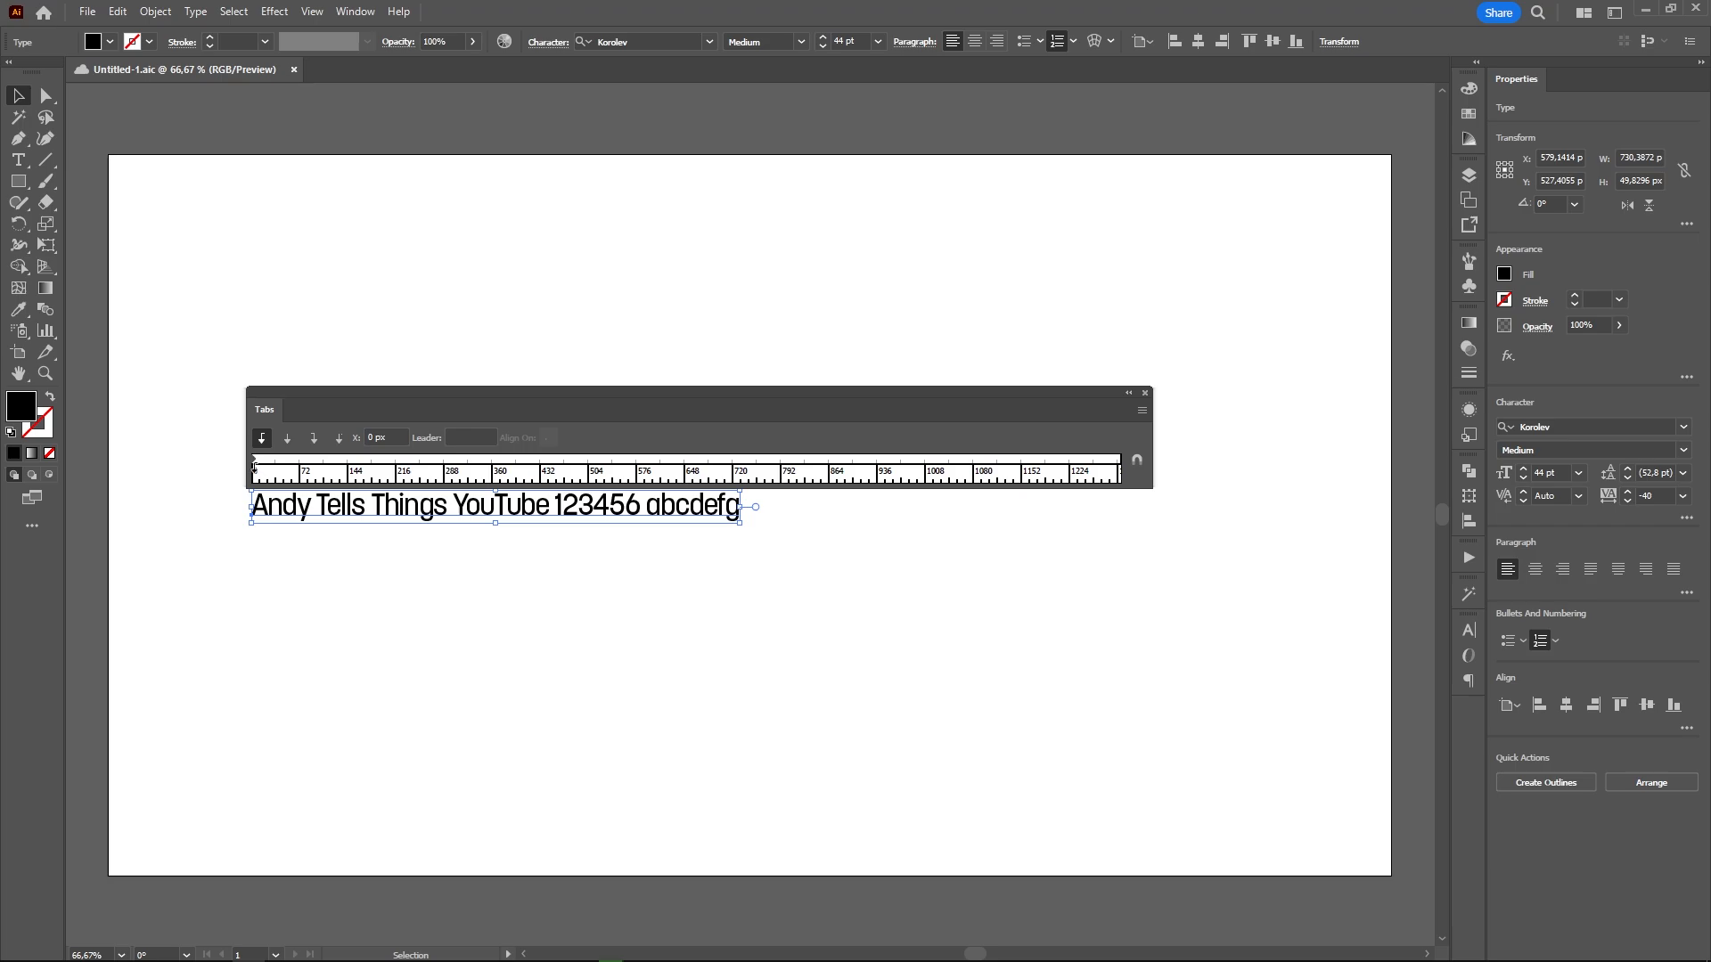
Add left-justified tab stops for the text line at about 360, 649 and 933 px
left_click_drag(254, 464, 394, 466)
left_click(491, 462)
left_click(685, 462)
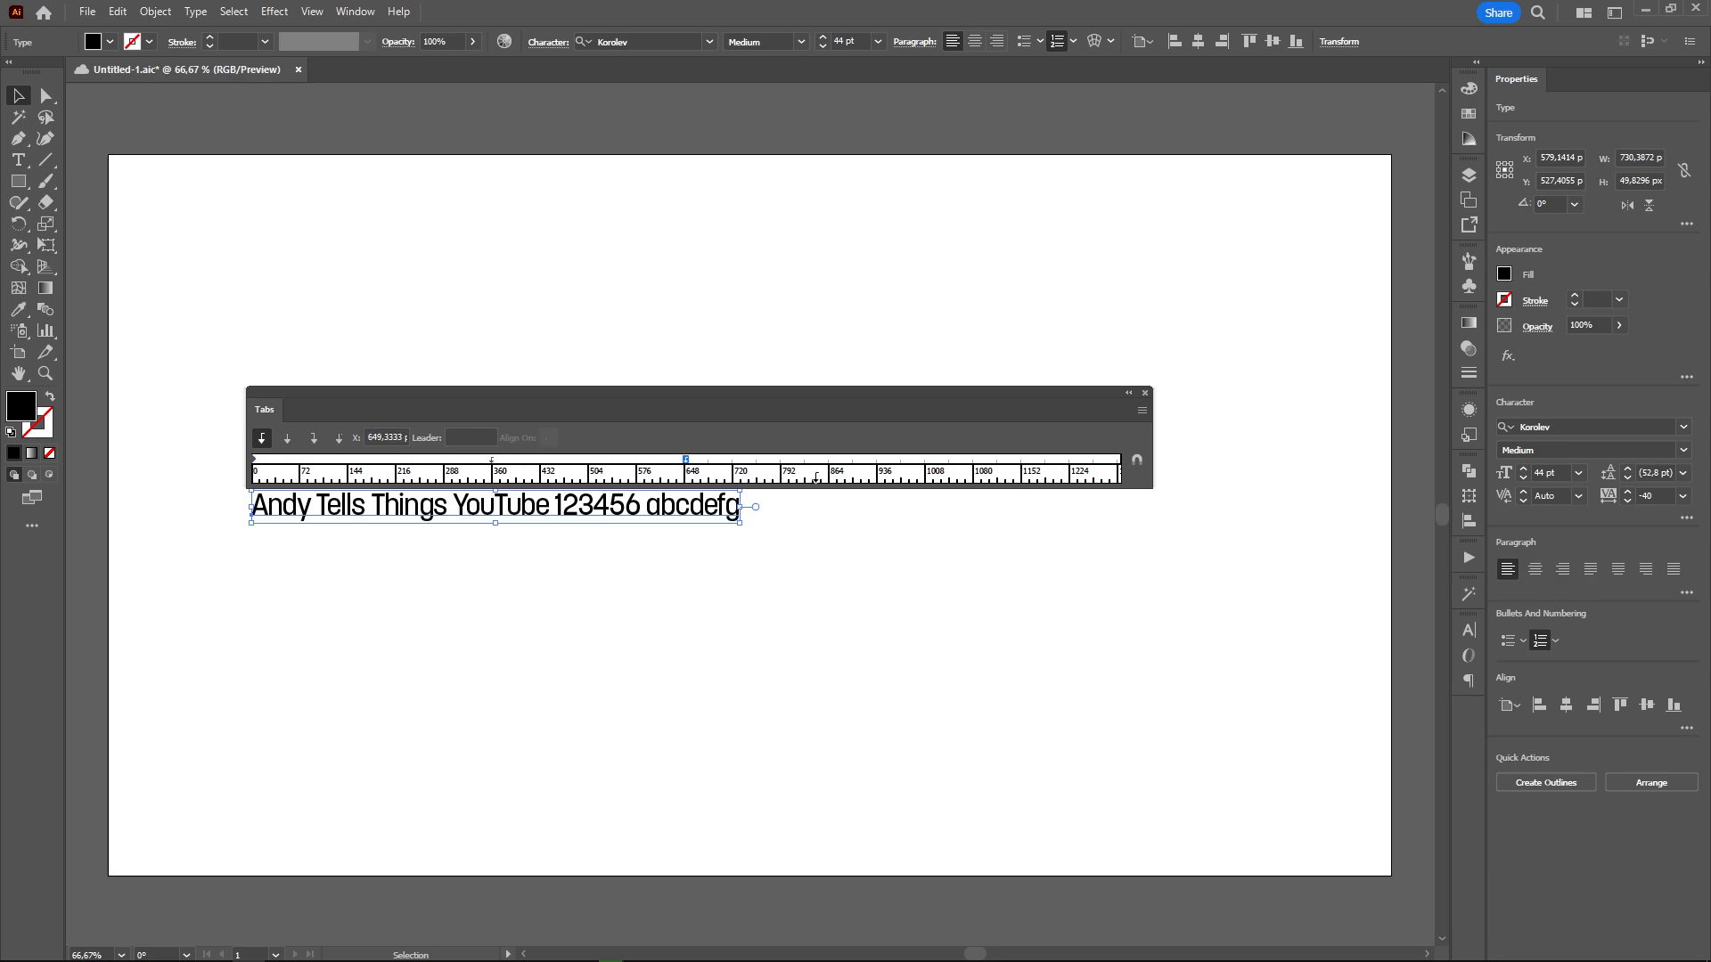
Insert a tab before "YouTube", "123456" and "abcdefg" to line them up with the tab stops, and finish text editing
triple_click(451, 507)
left_click(453, 505)
key("Tab")
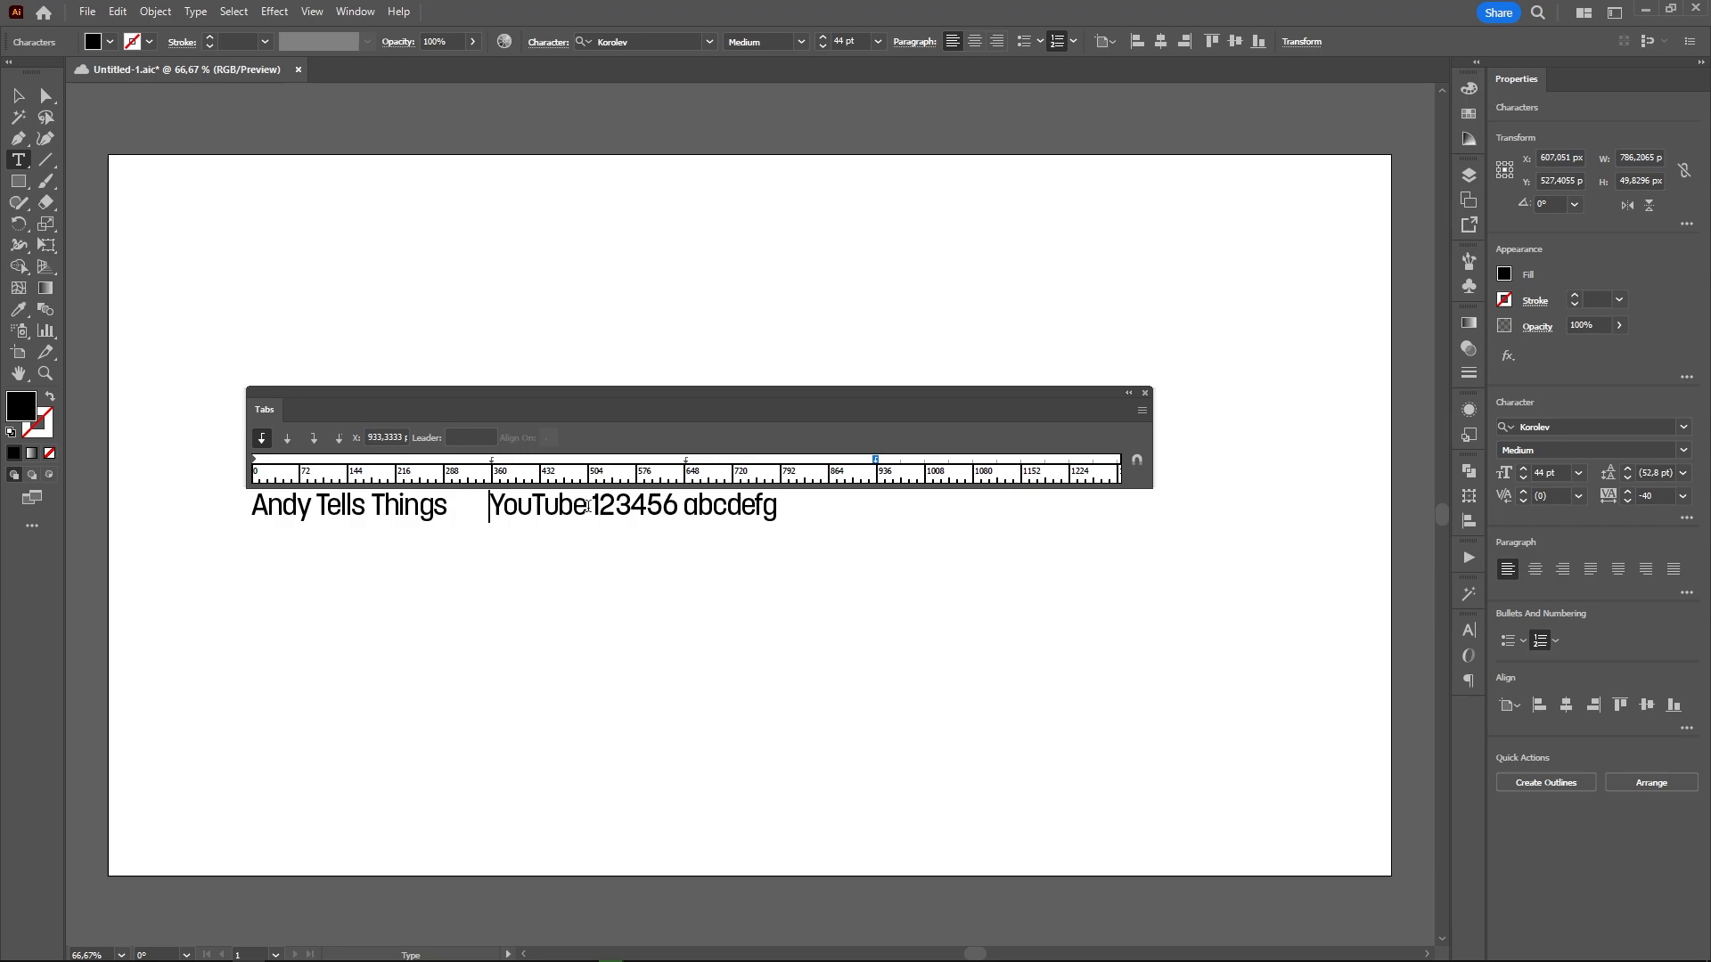
left_click(591, 507)
key("Tab")
left_click(774, 508)
key("Tab")
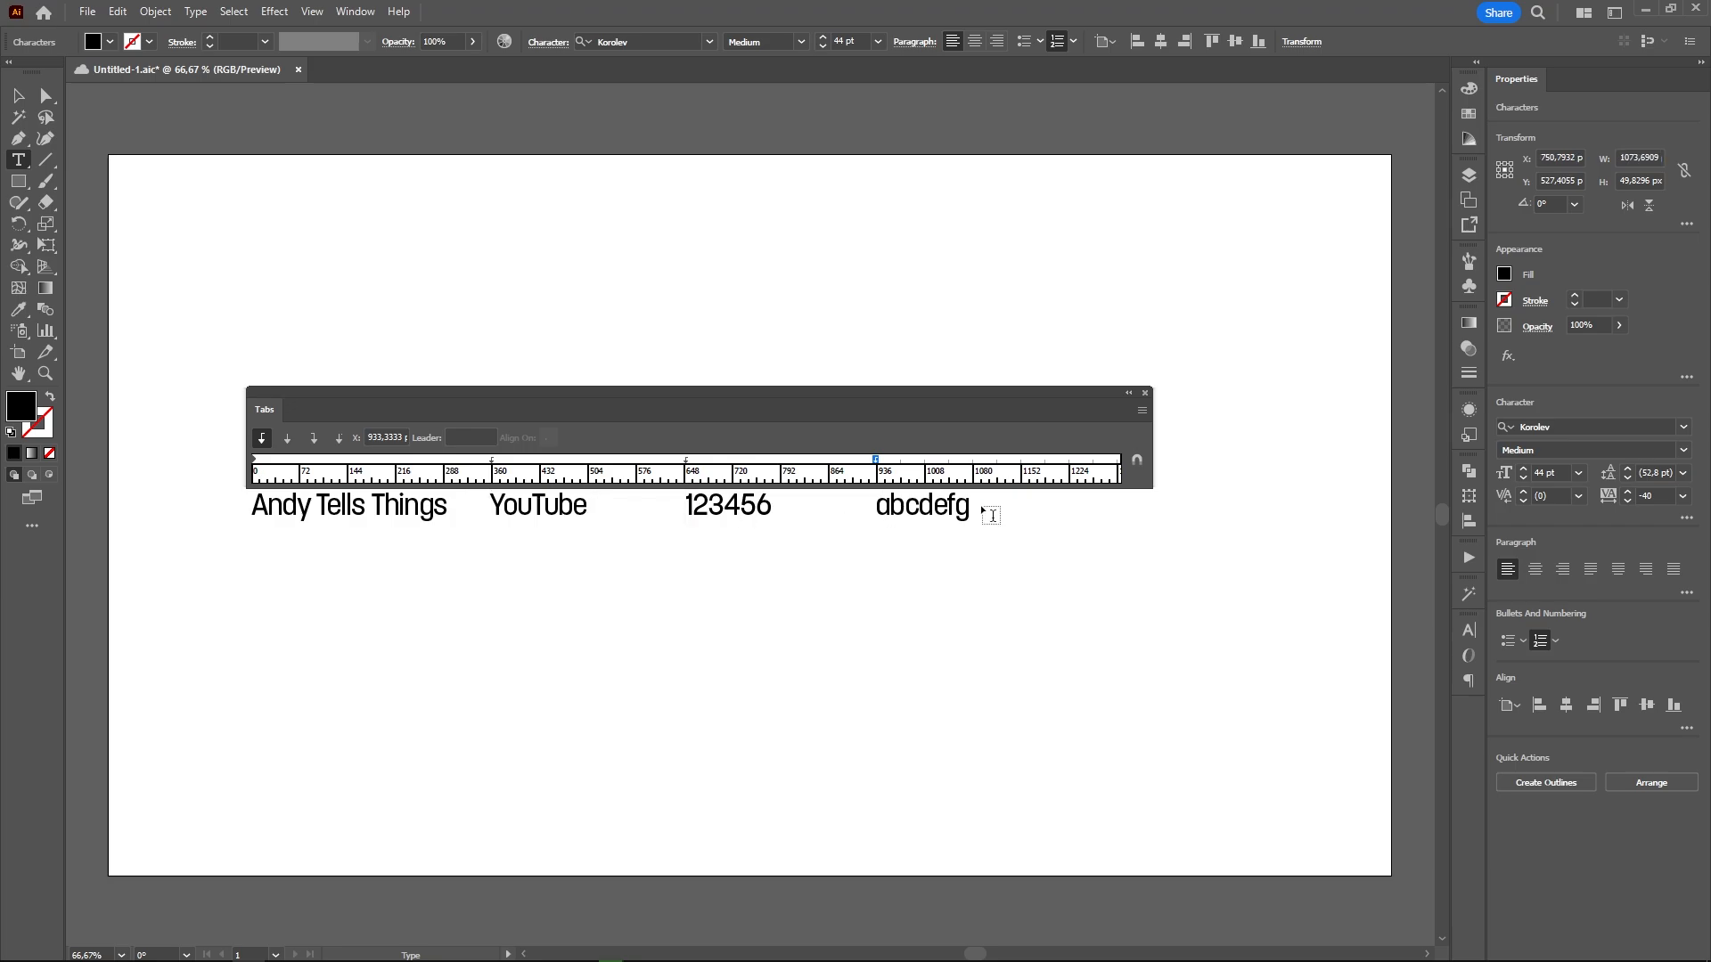
key("Escape")
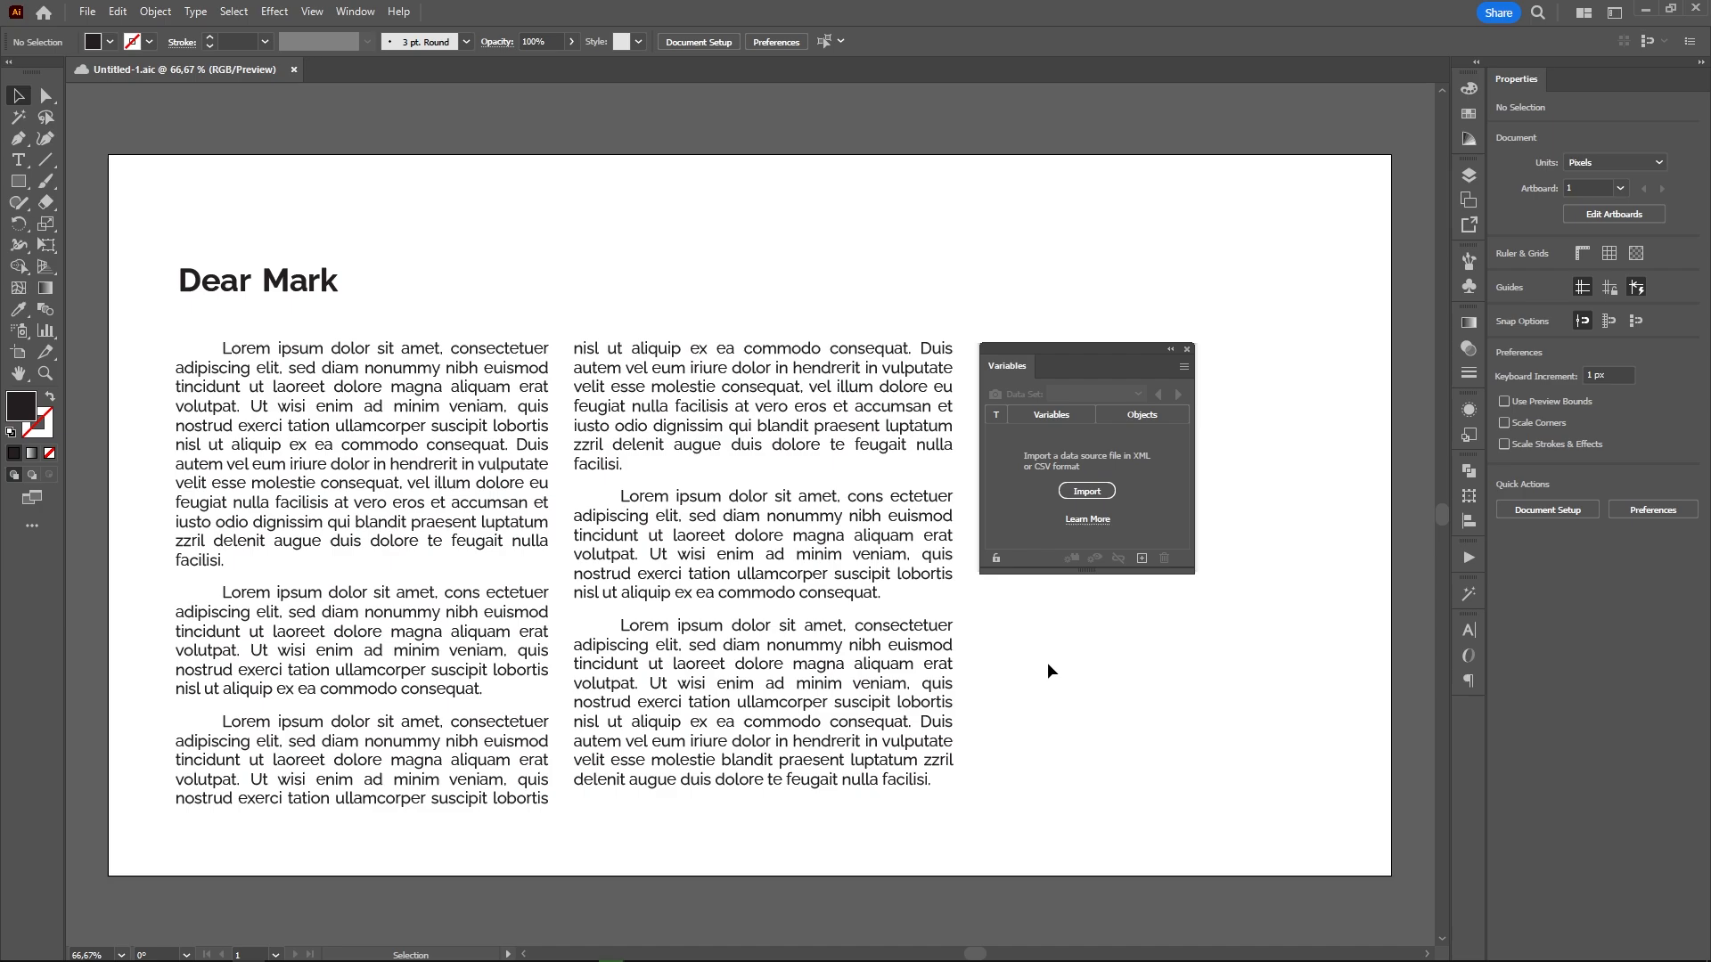
Create a new variable and name it "Name"
left_click(1141, 558)
double_click(1041, 435)
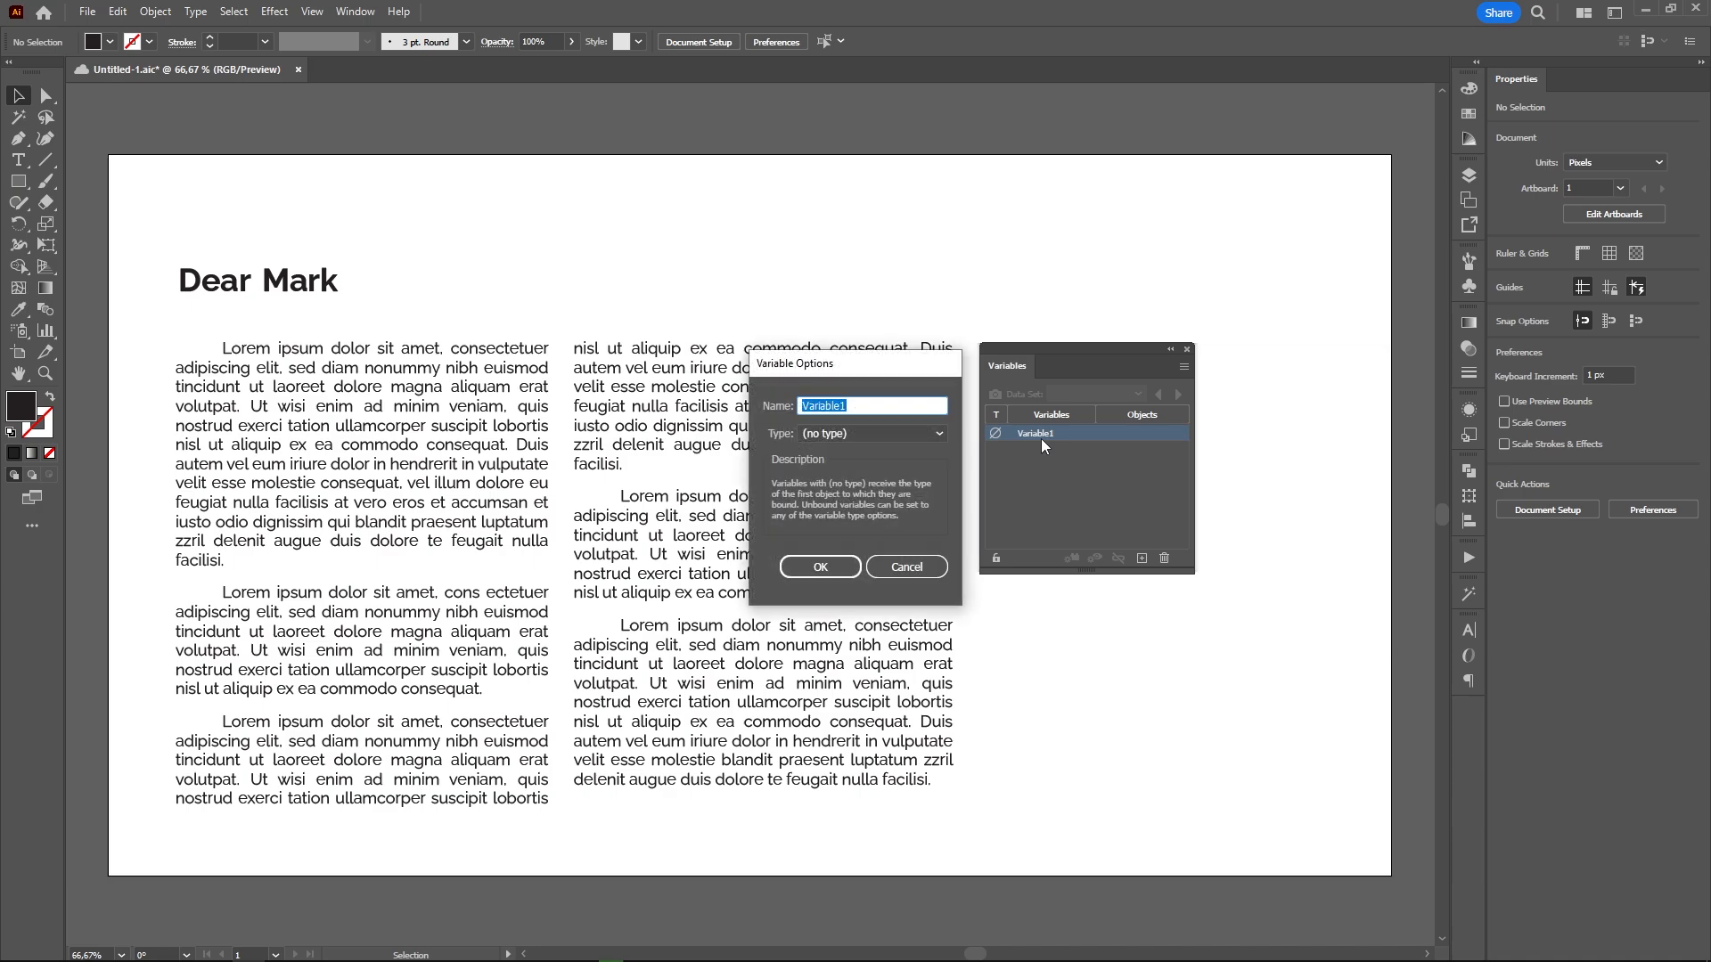
type("Name")
key("Return")
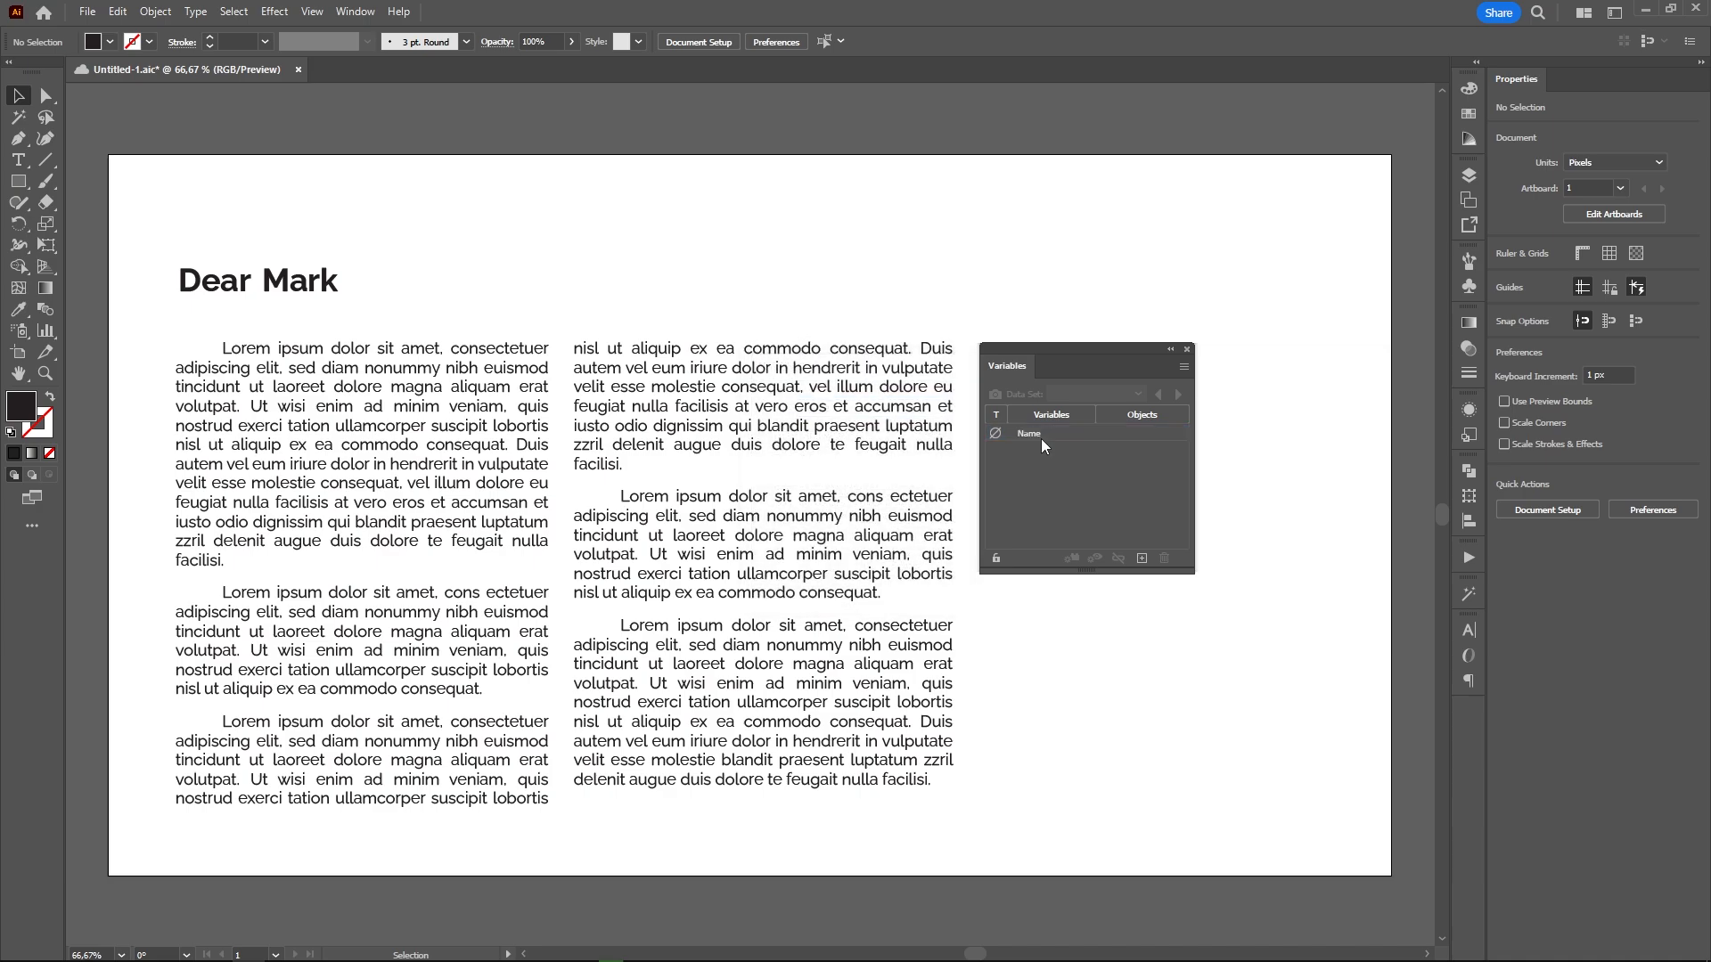
Bind the recipient's name in the "Dear" heading to the Name variable as a text object
left_click(312, 286)
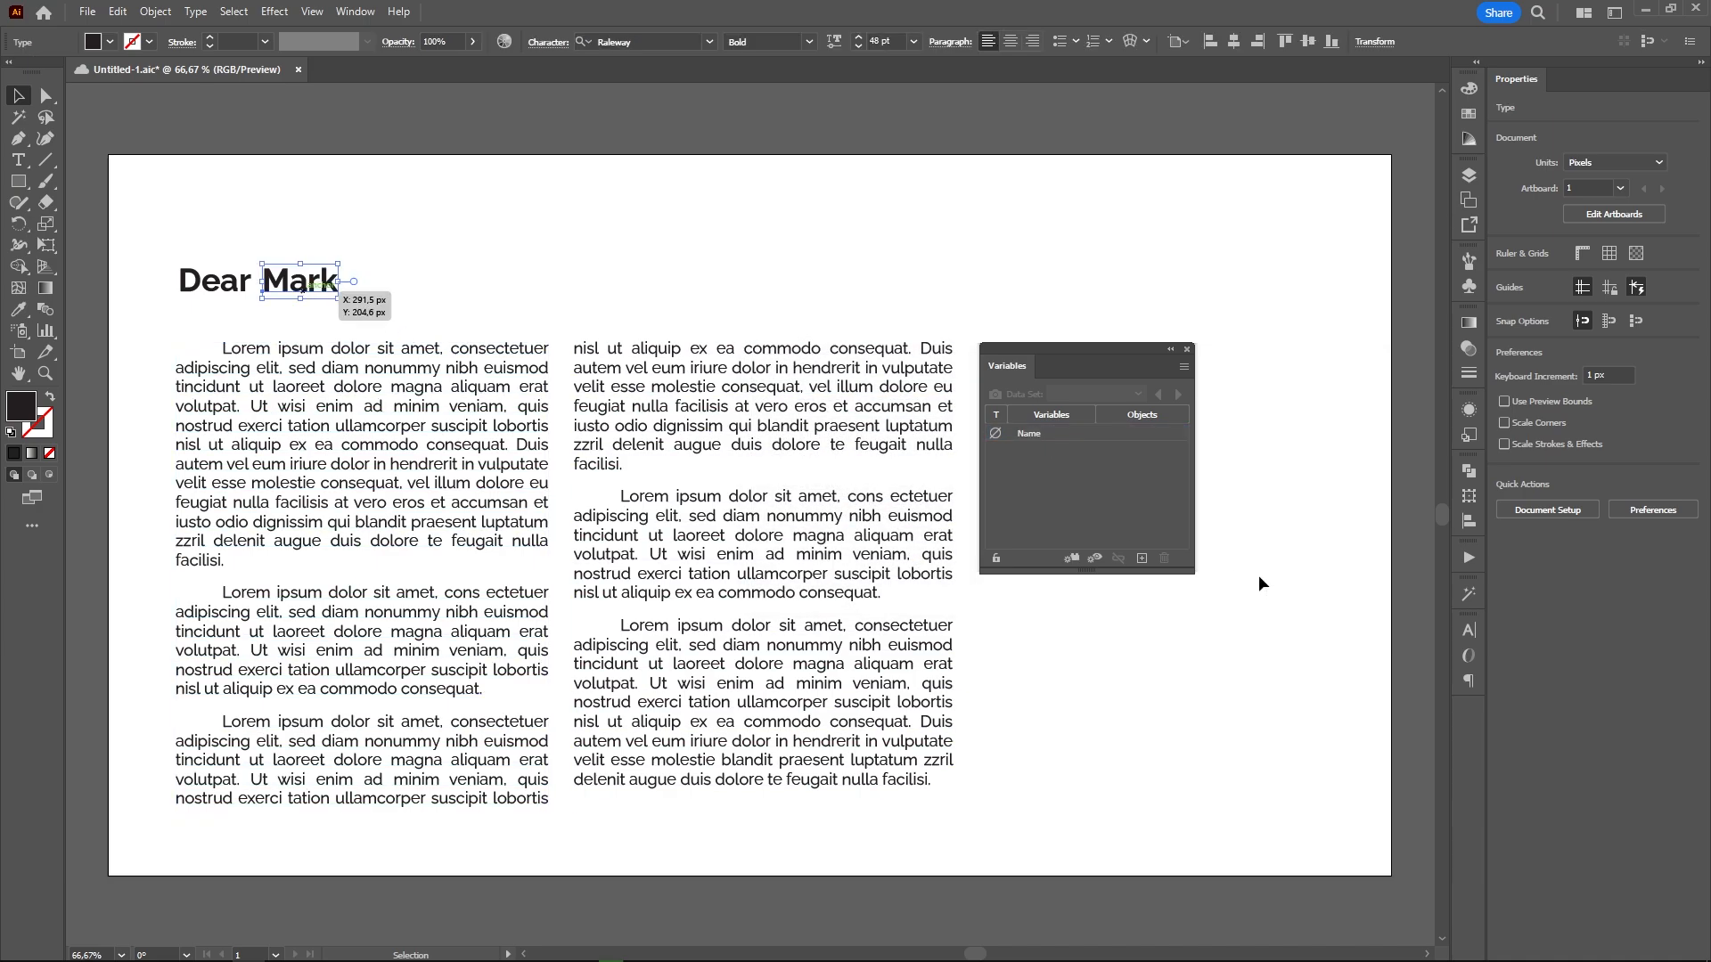
left_click(1025, 433)
left_click(1074, 558)
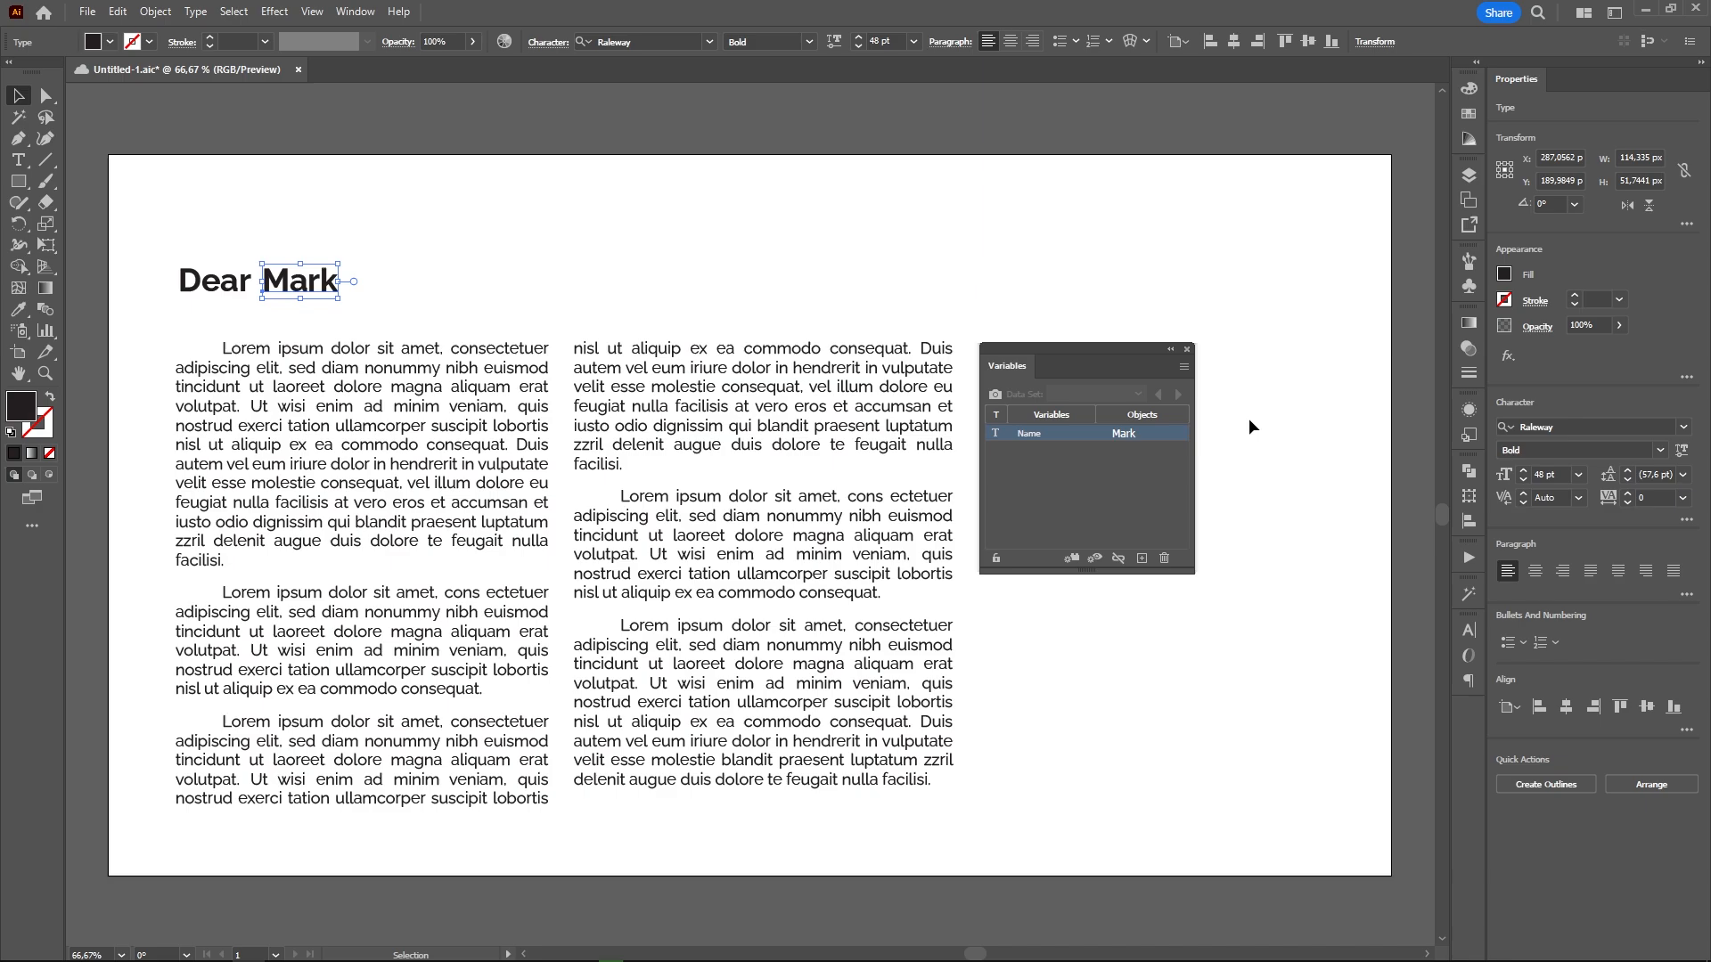
Load name.csv as the variable library, overwriting the current variables, and apply Data Set 1 to the artwork
left_click(1185, 368)
left_click(1230, 486)
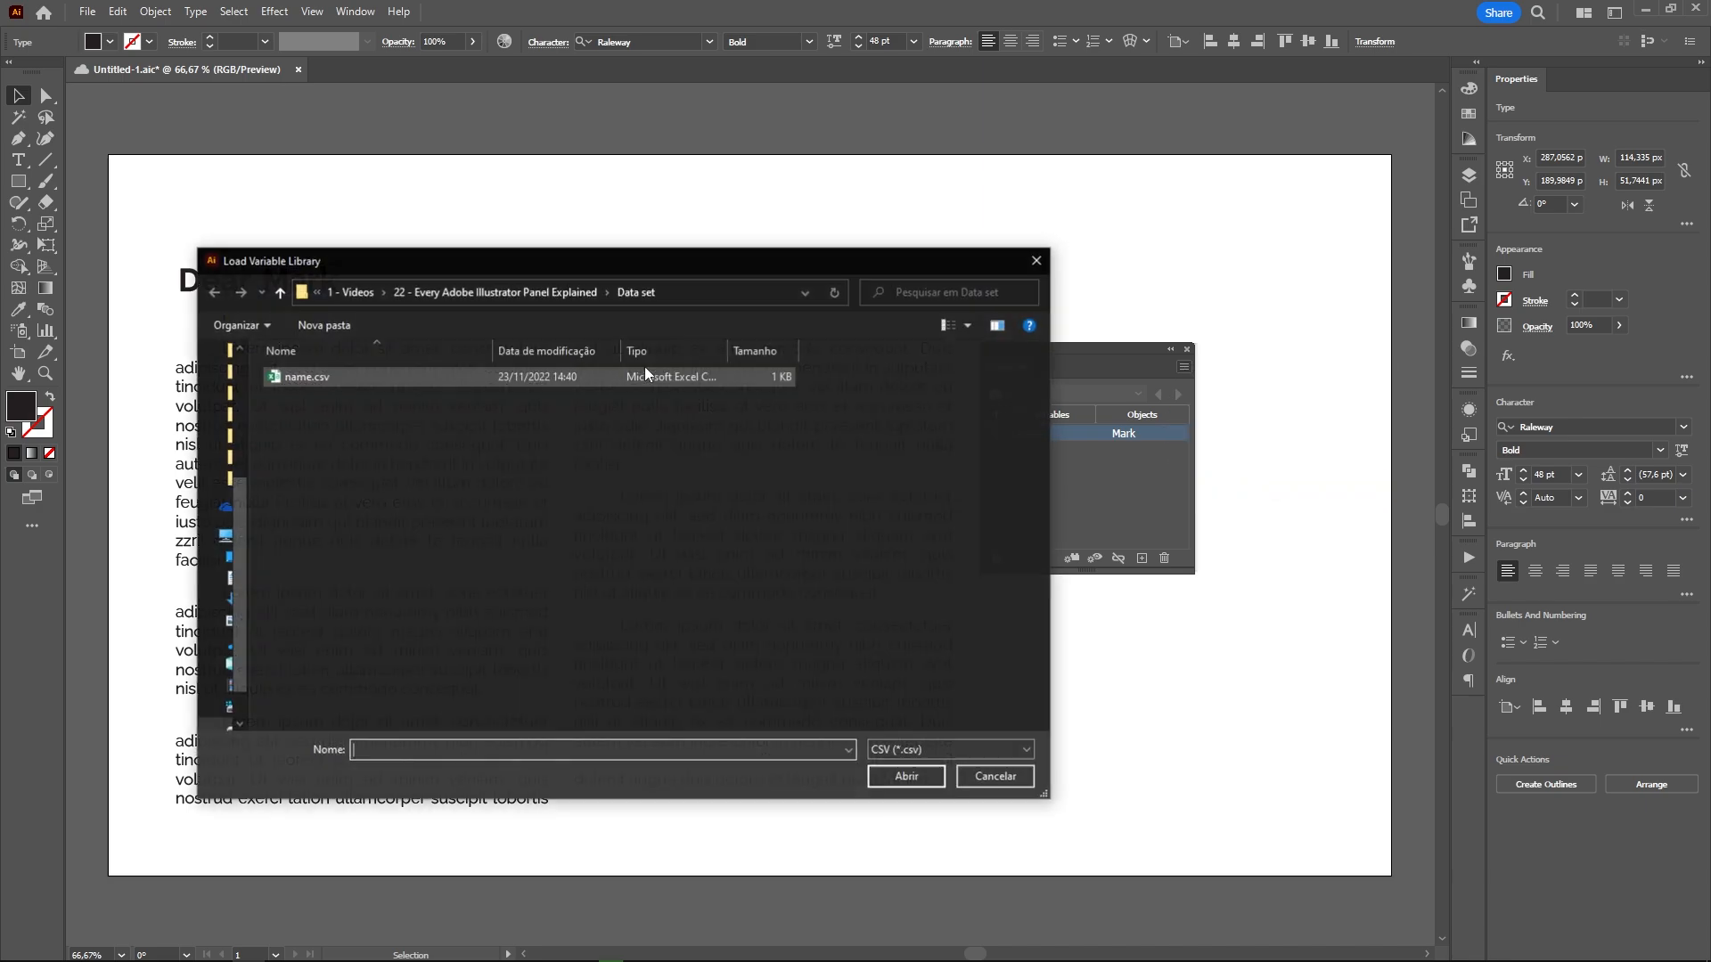
double_click(309, 381)
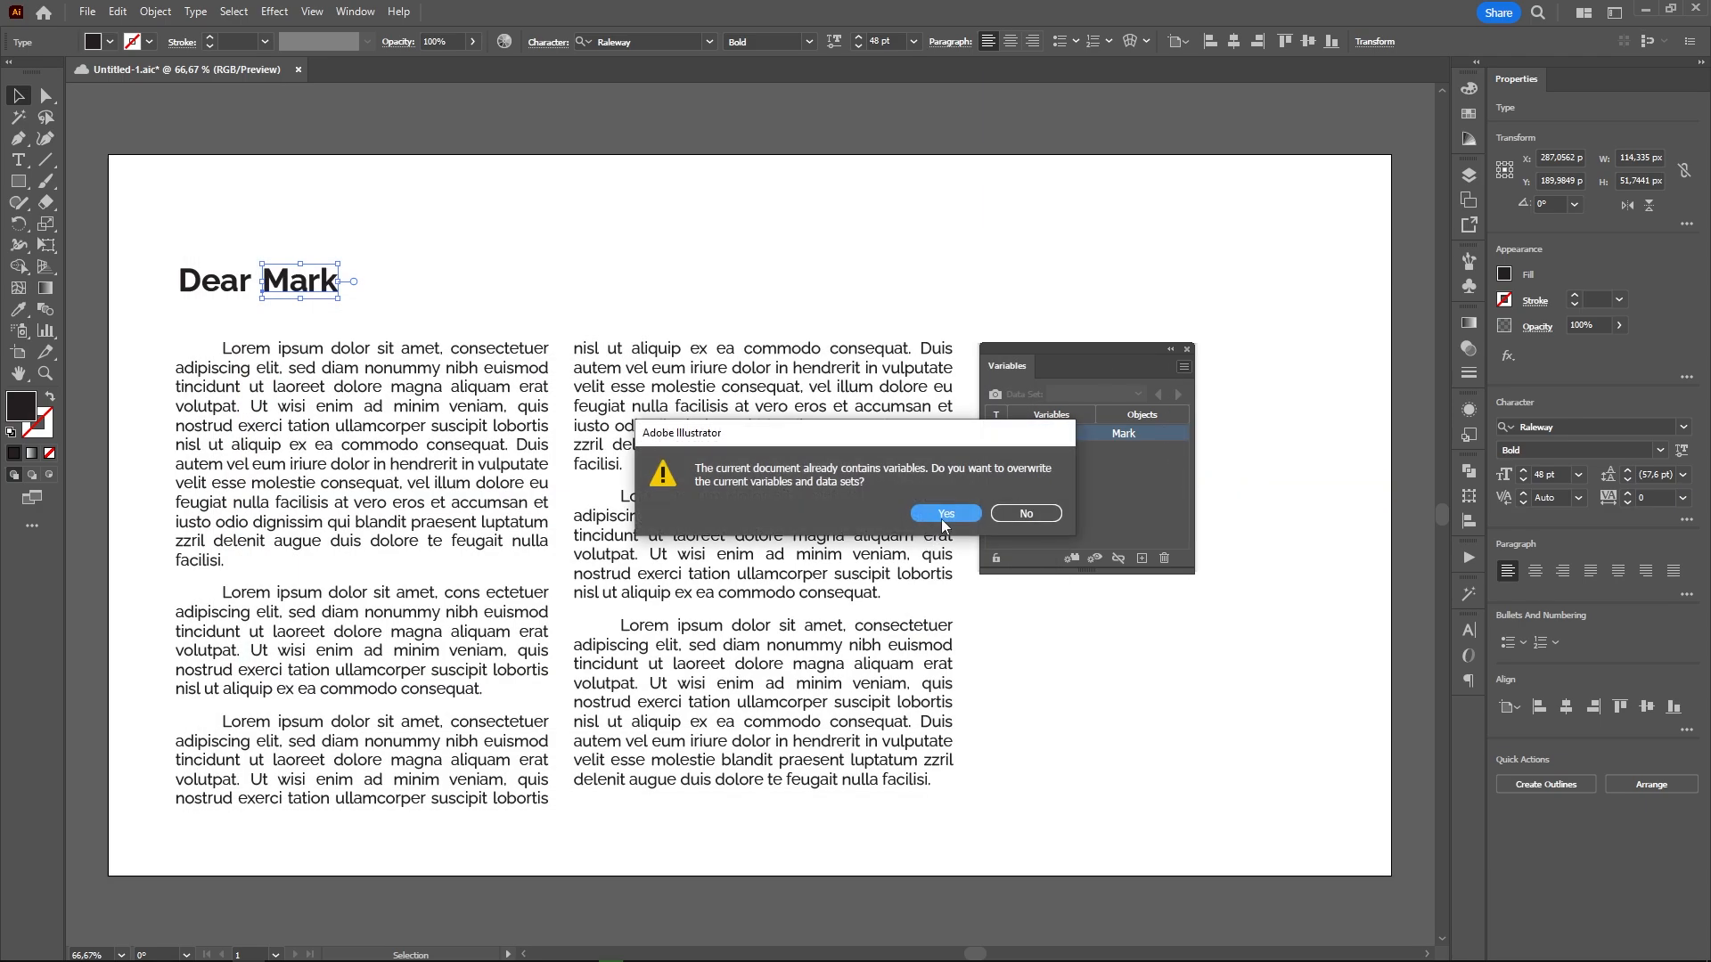
left_click(942, 515)
left_click(1139, 395)
left_click(1122, 416)
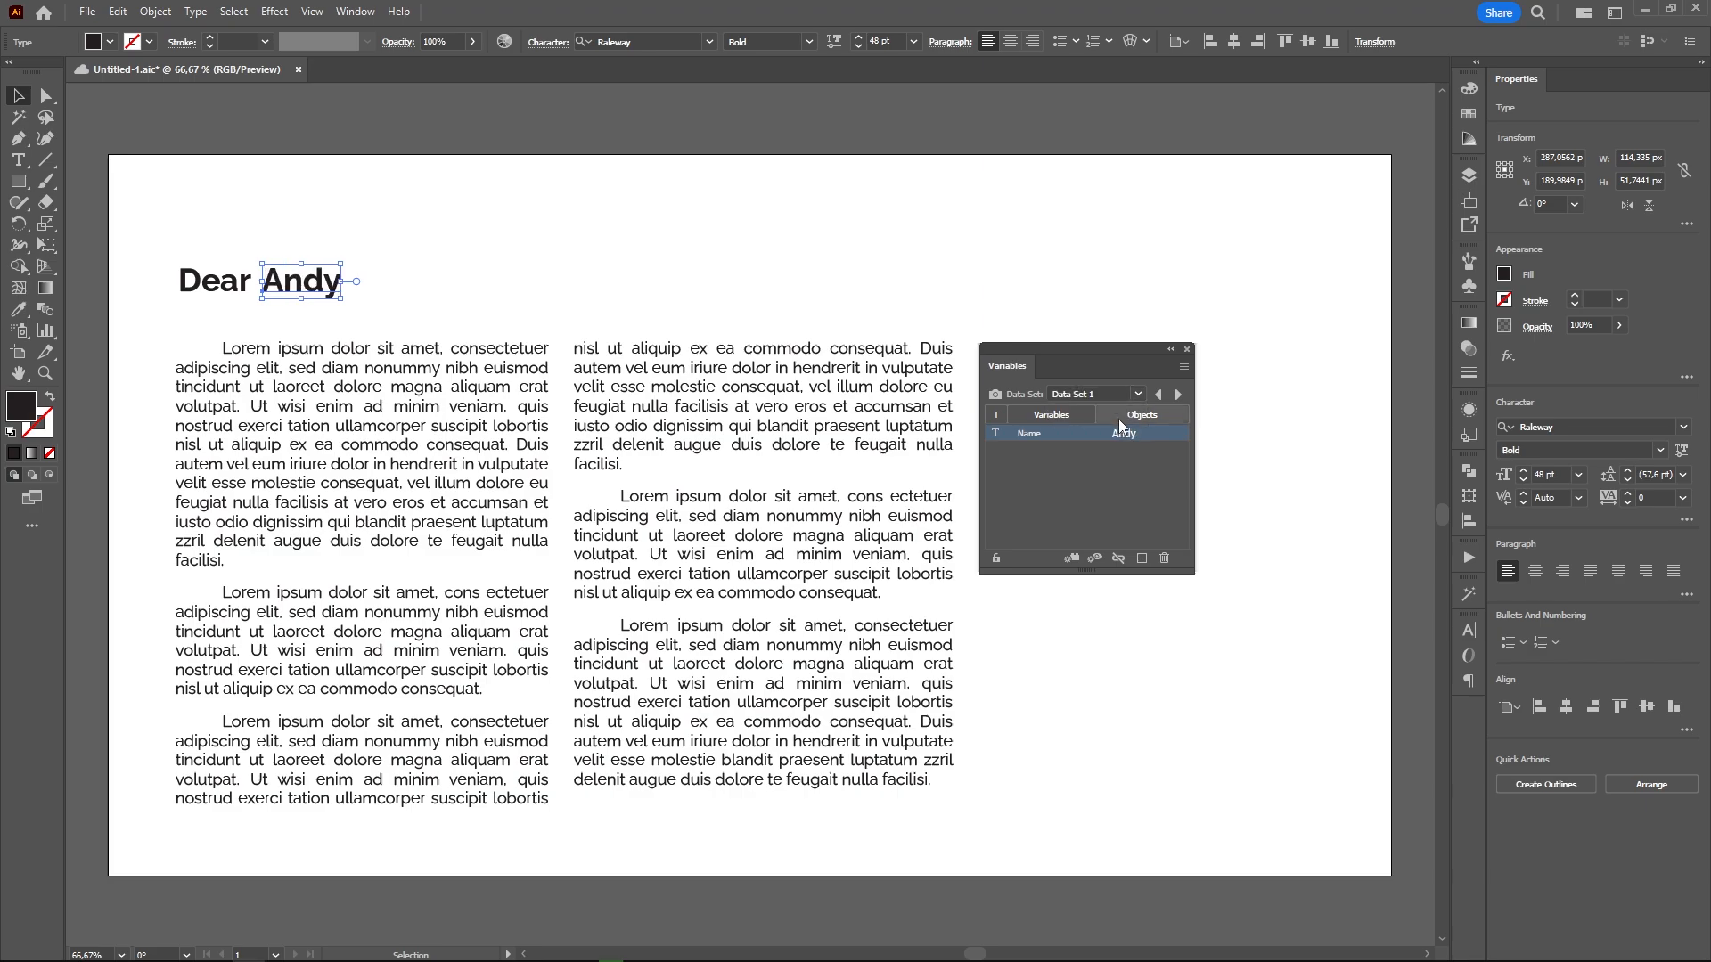
Cycle through the imported data sets to preview each recipient name in the heading
left_click(1179, 394)
left_click(1178, 393)
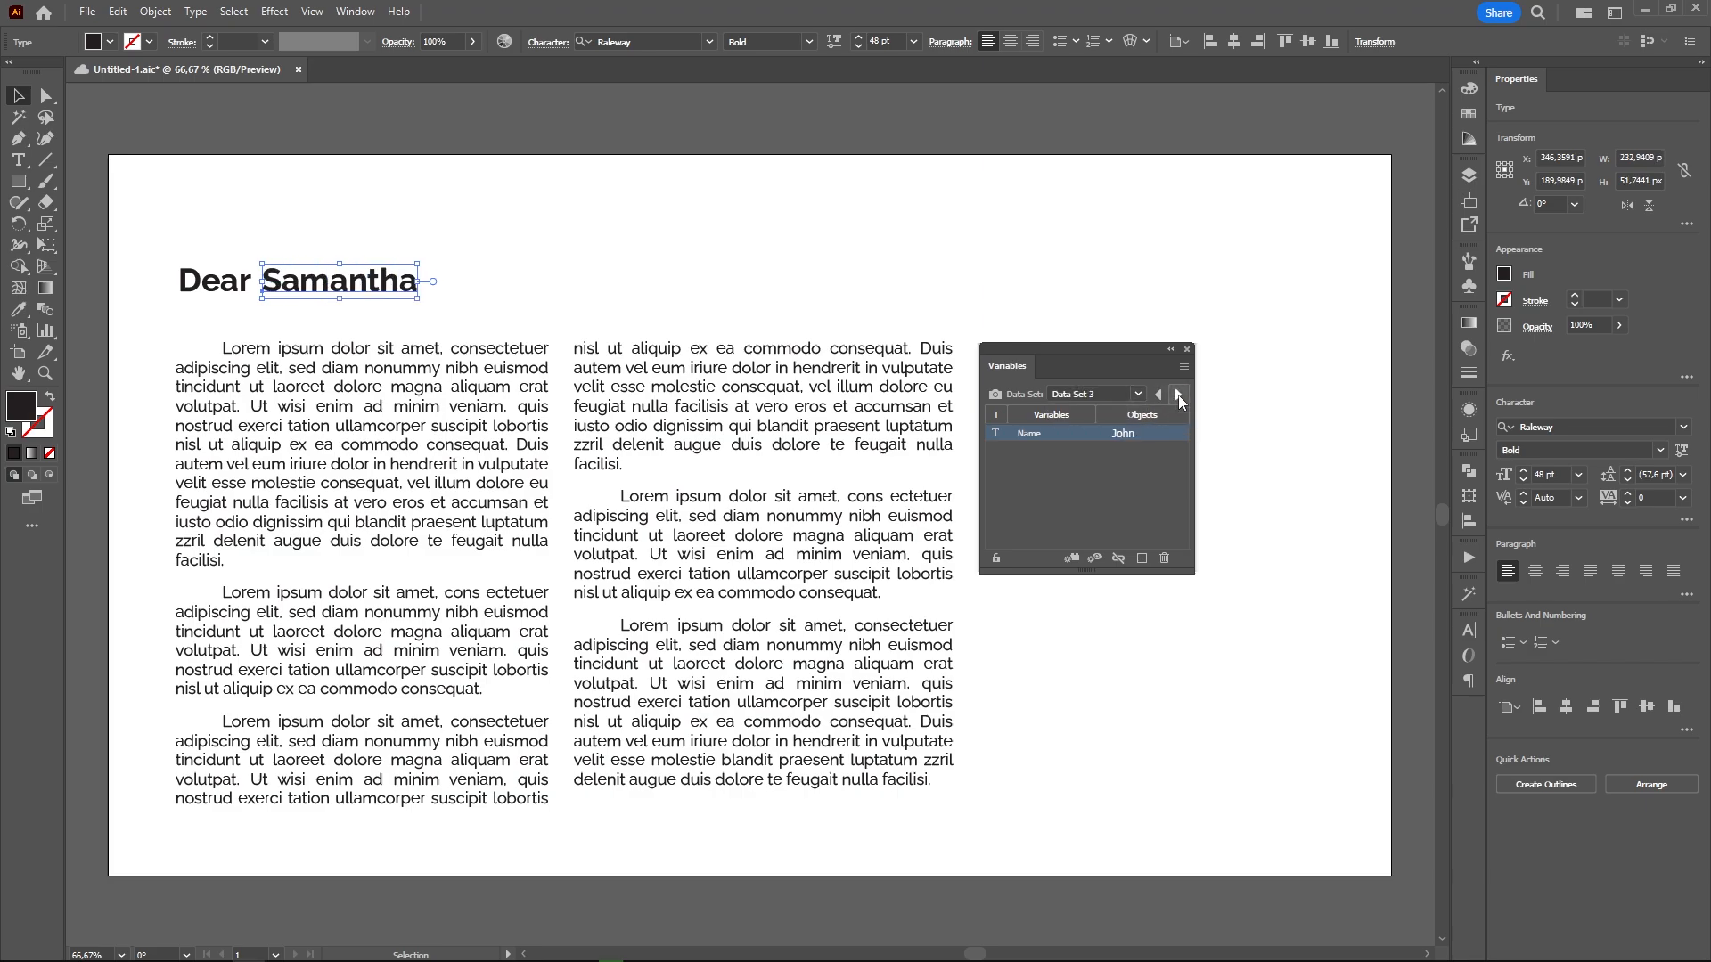
left_click(1178, 394)
left_click(1178, 394)
left_click(1178, 394)
left_click(1178, 394)
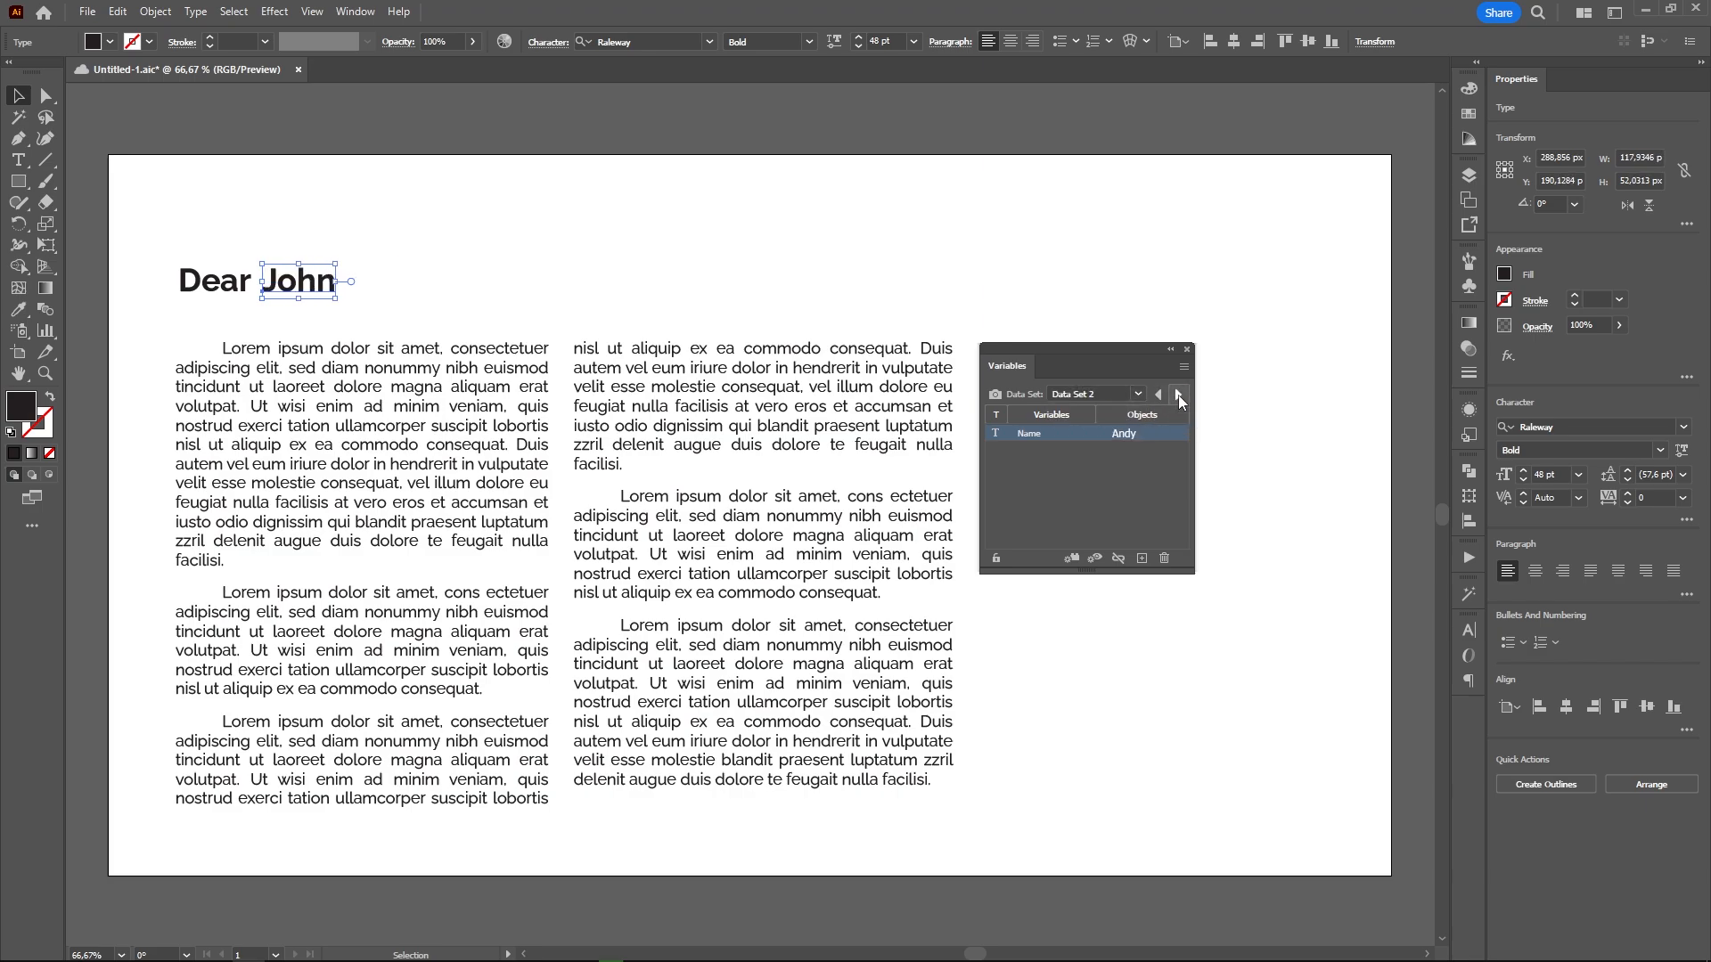
left_click(1178, 394)
left_click(1178, 394)
left_click(1178, 393)
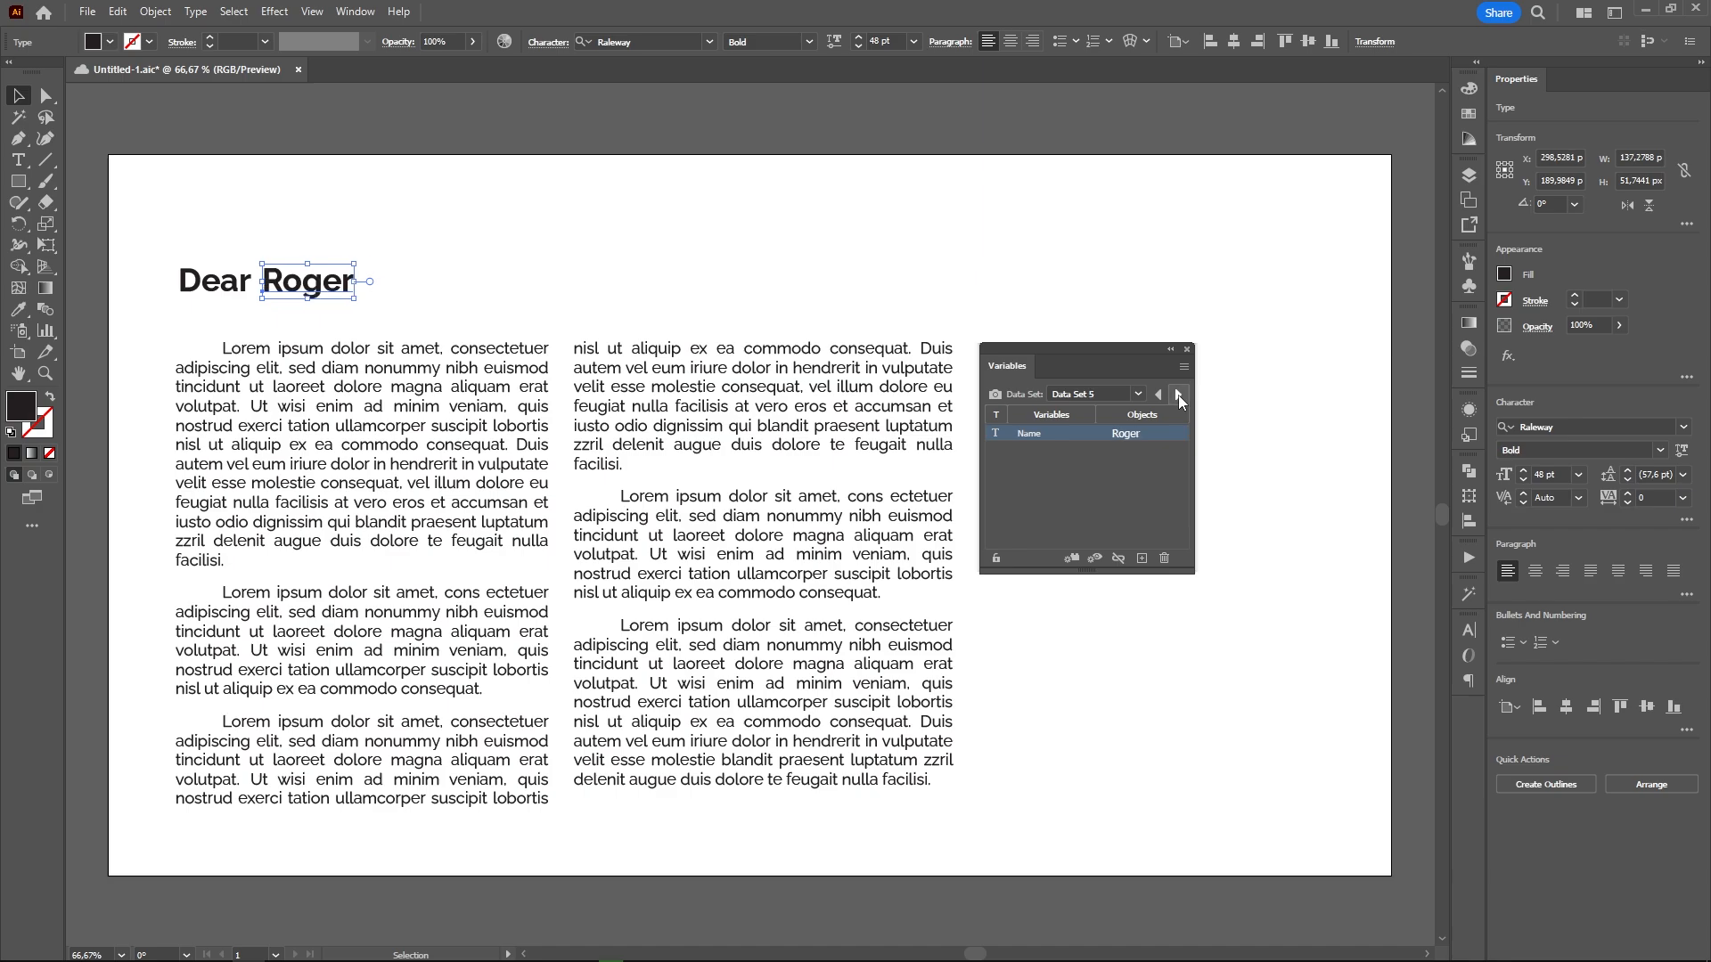
left_click(1178, 394)
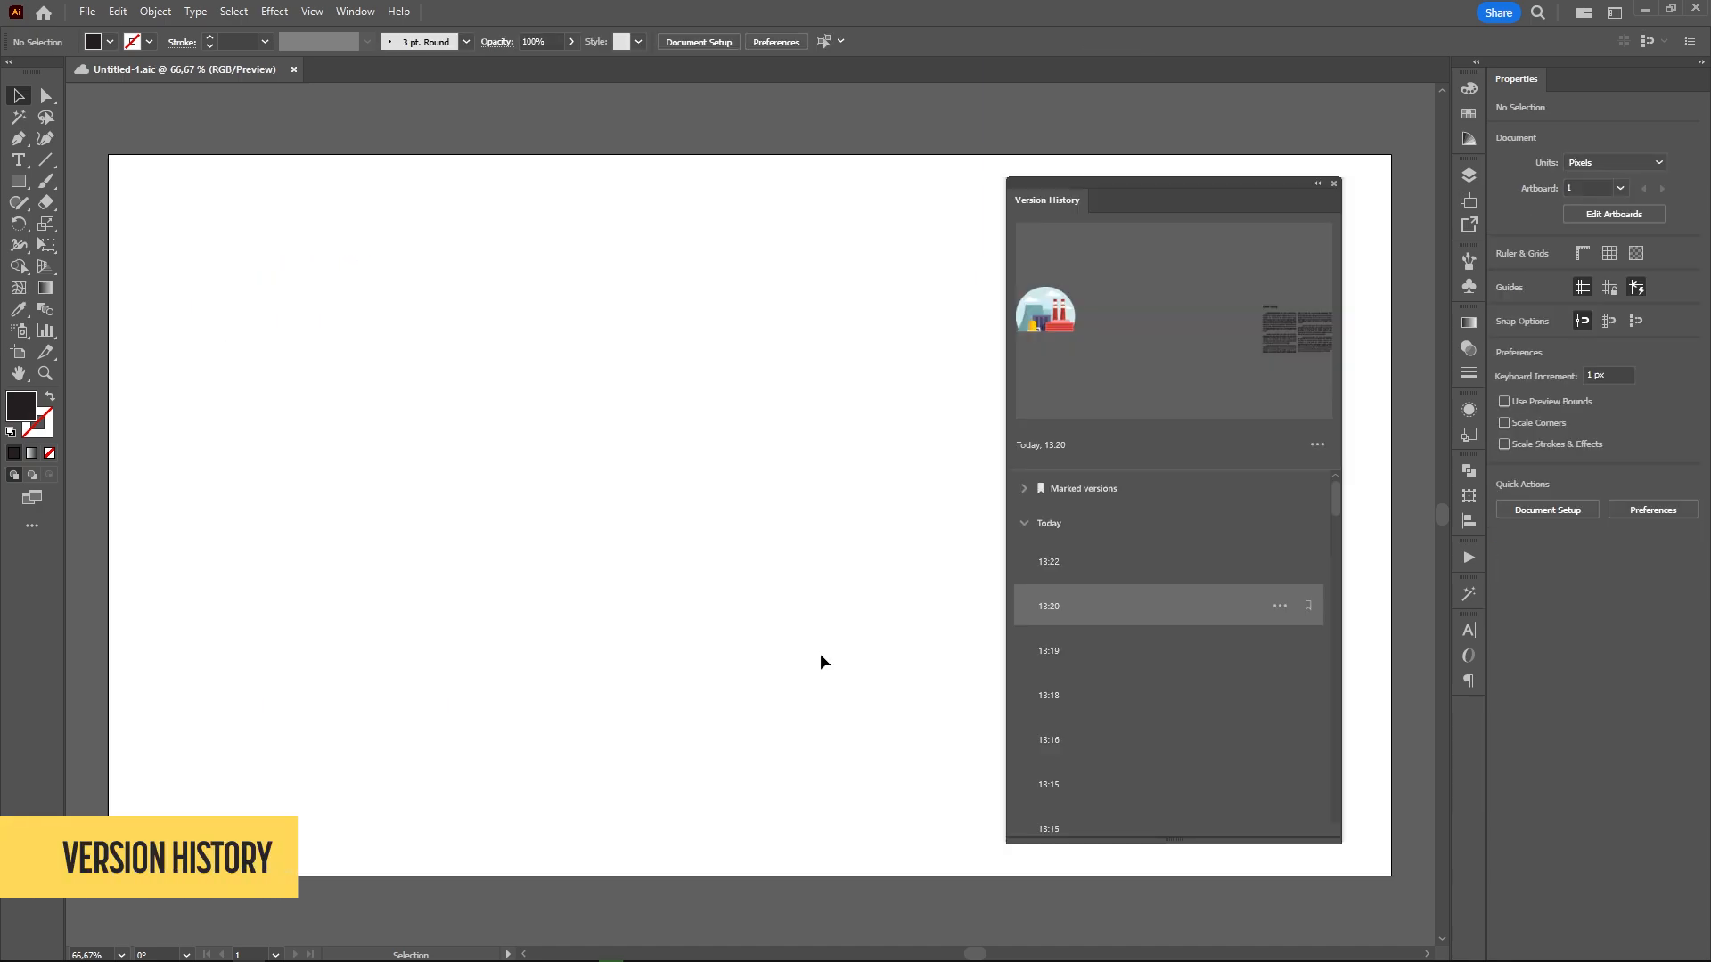
Find today's 9:45 version in the version history, preview the upper of the two 9:45 entries and bookmark it
scroll(1336, 504, "down", 1)
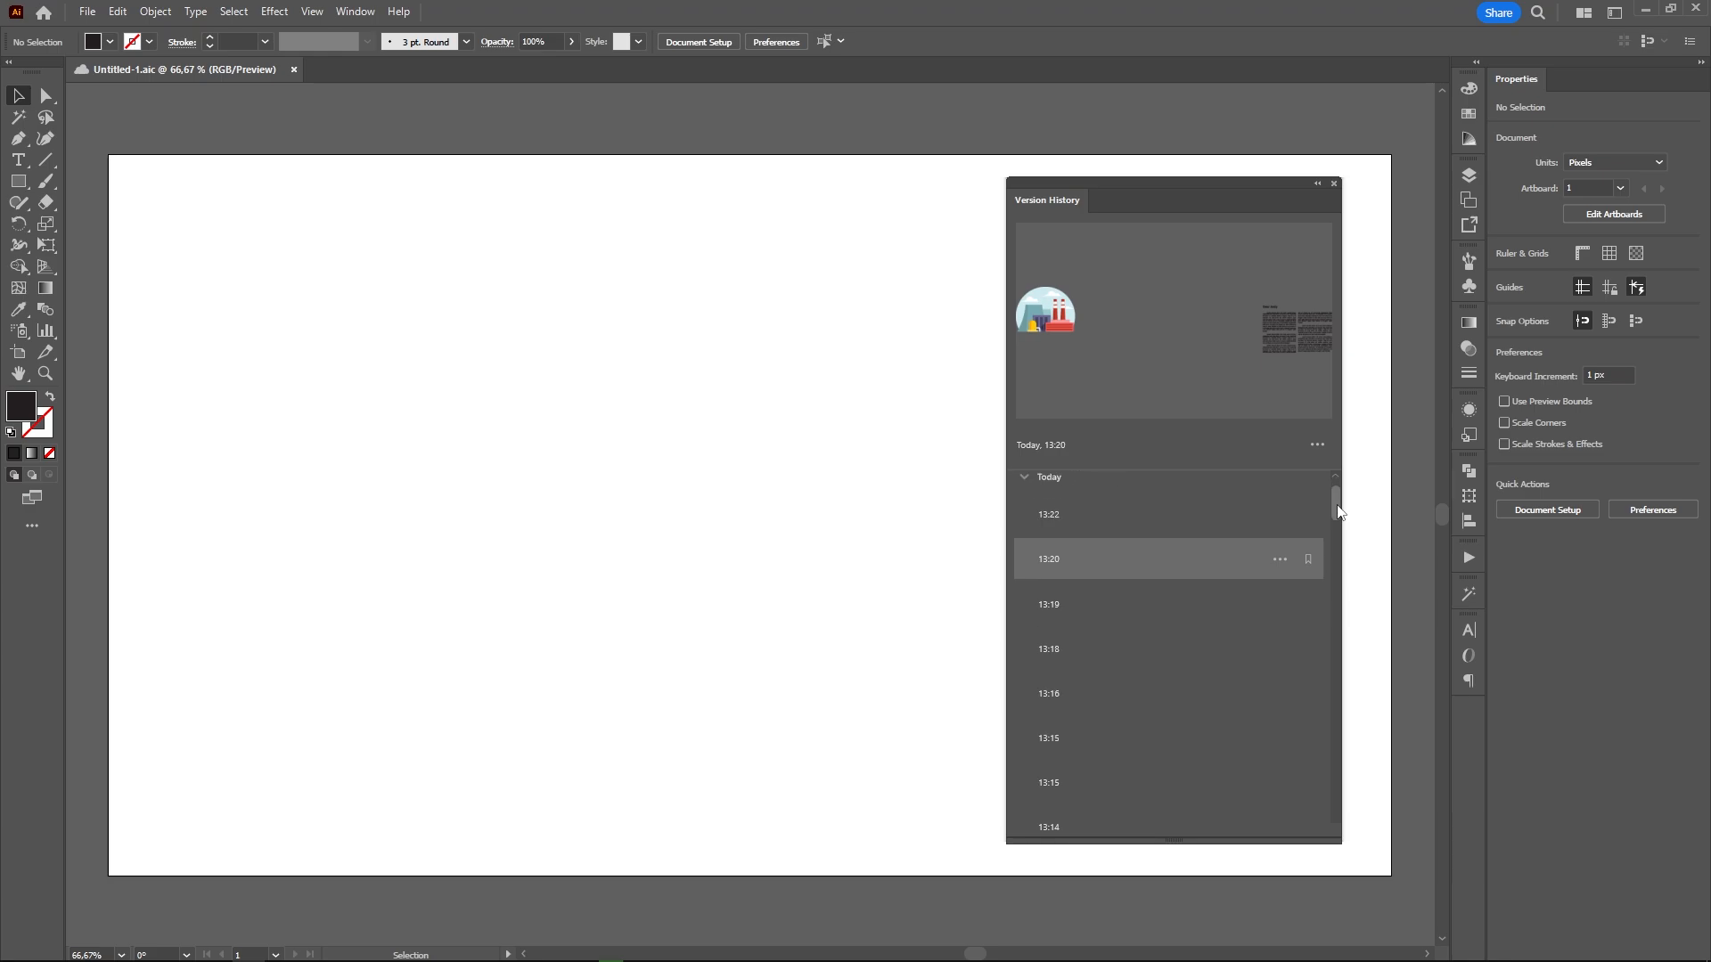
left_click_drag(1337, 505, 1308, 709)
left_click(1129, 616)
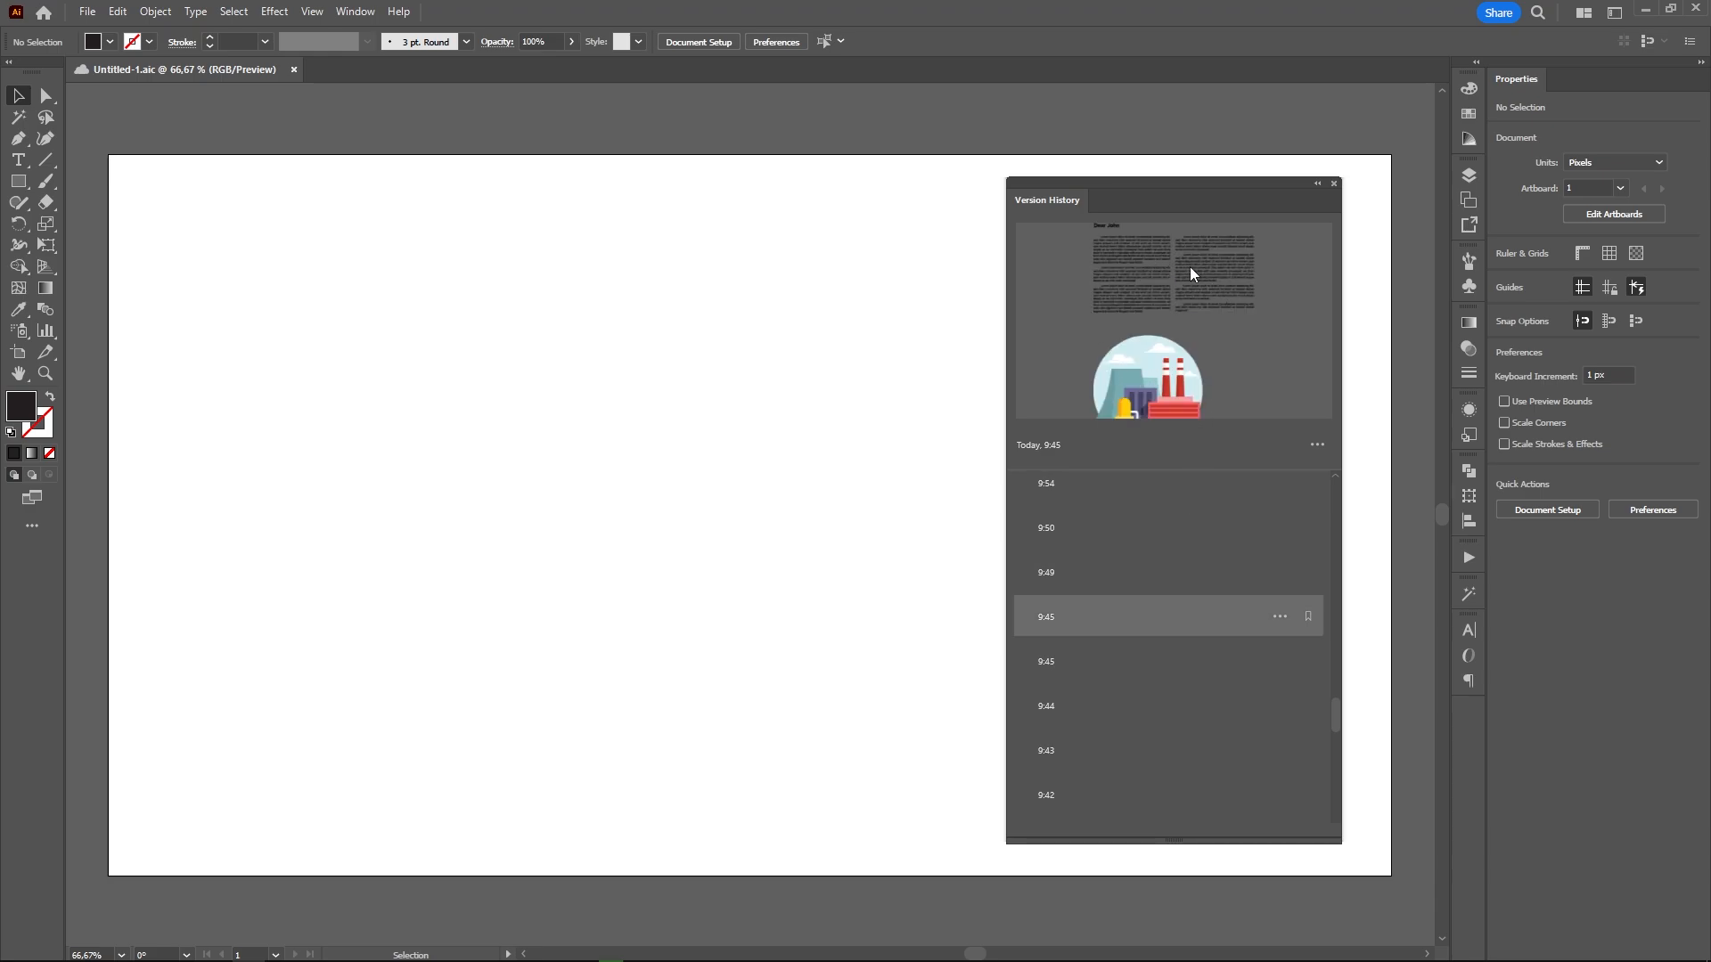
left_click(1309, 618)
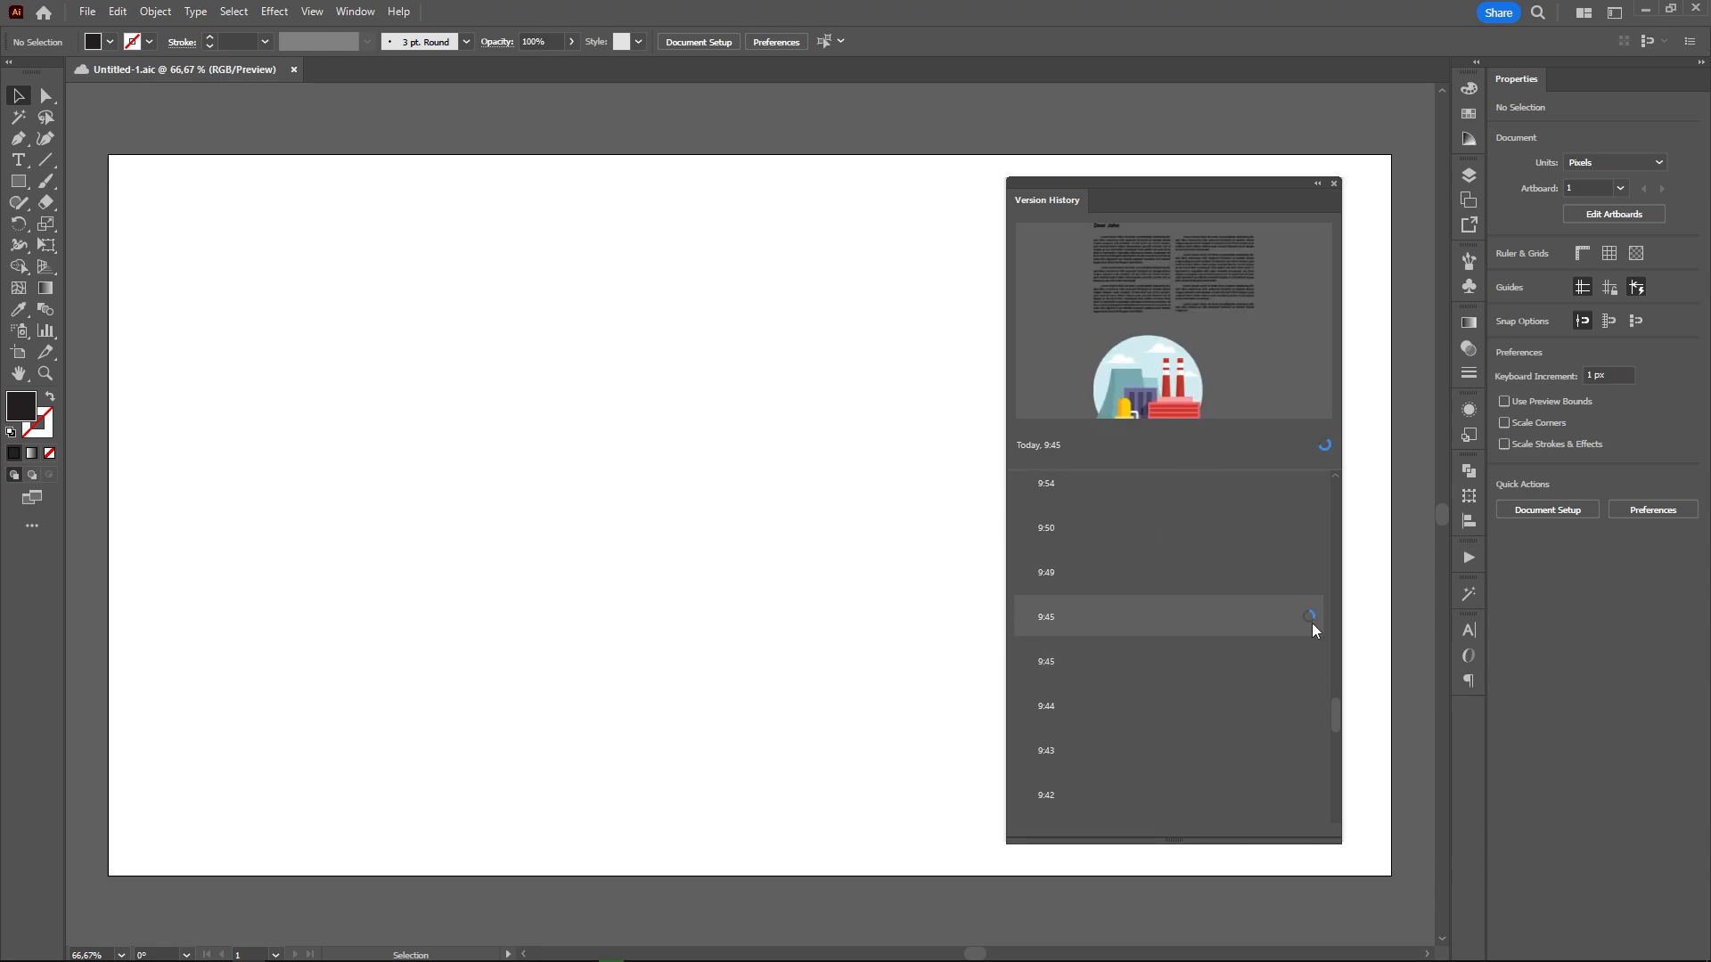